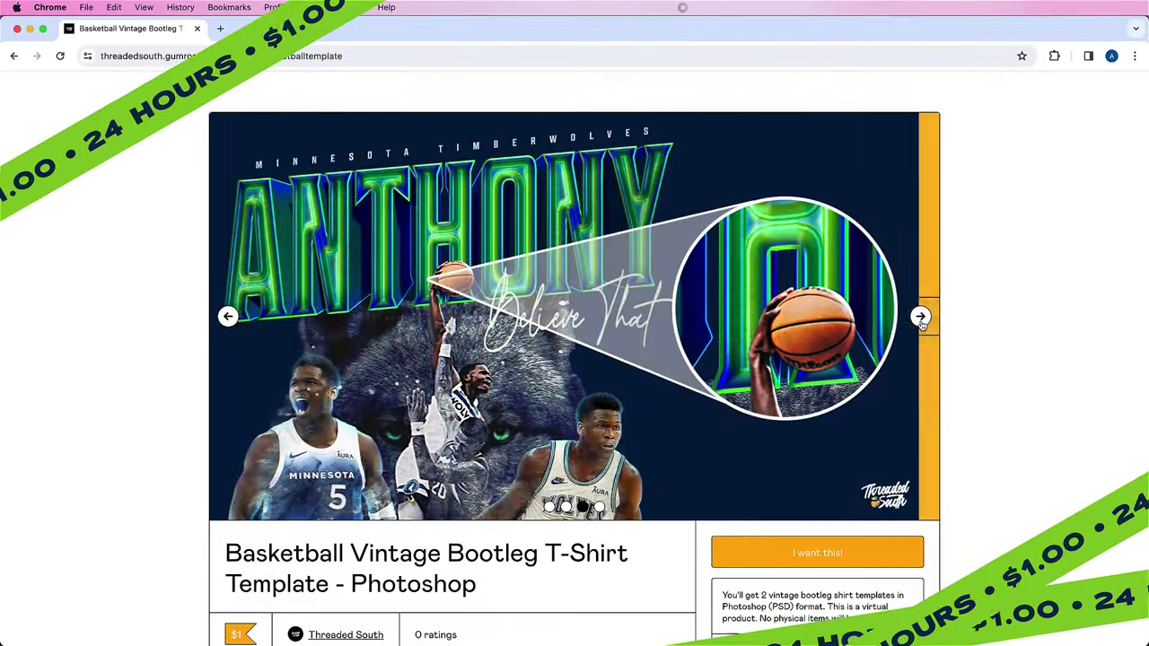
- Browse the Basketball Vintage Bootleg template's preview images and description, then start checkout with 'I want this!'
{"action": "left_click", "coordinate": [921, 317]}
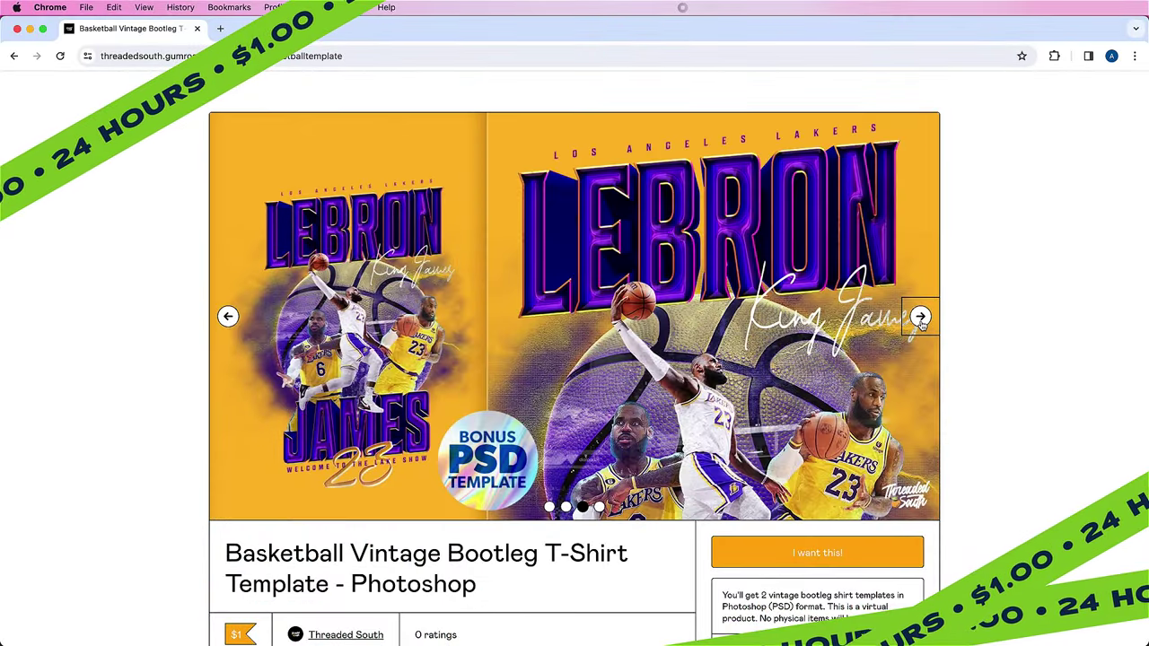
{"action": "left_click", "coordinate": [920, 318]}
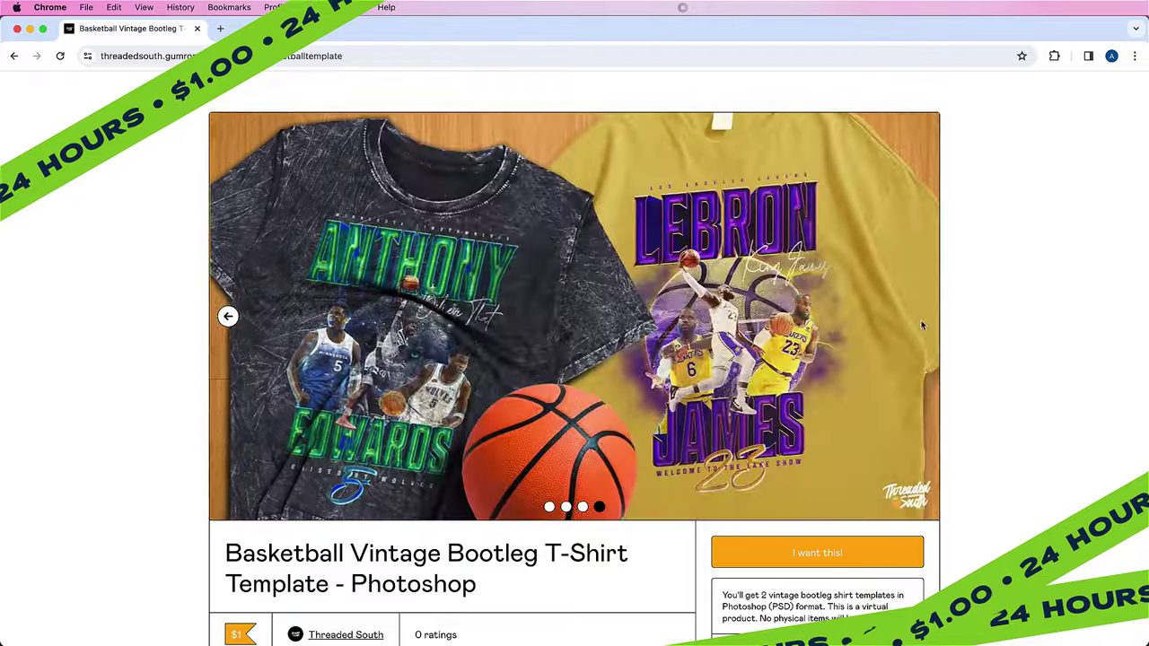
{"action": "scroll", "coordinate": [1014, 409], "scroll_direction": "down", "scroll_amount": 7}
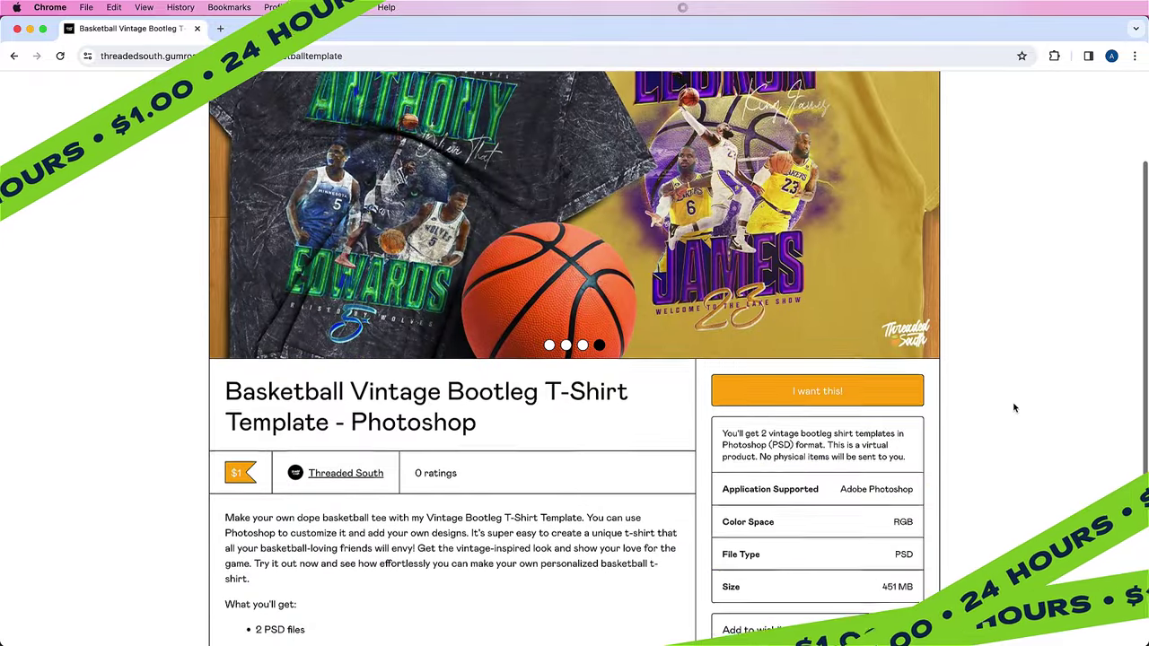
{"action": "scroll", "coordinate": [1014, 408], "scroll_direction": "down", "scroll_amount": 3}
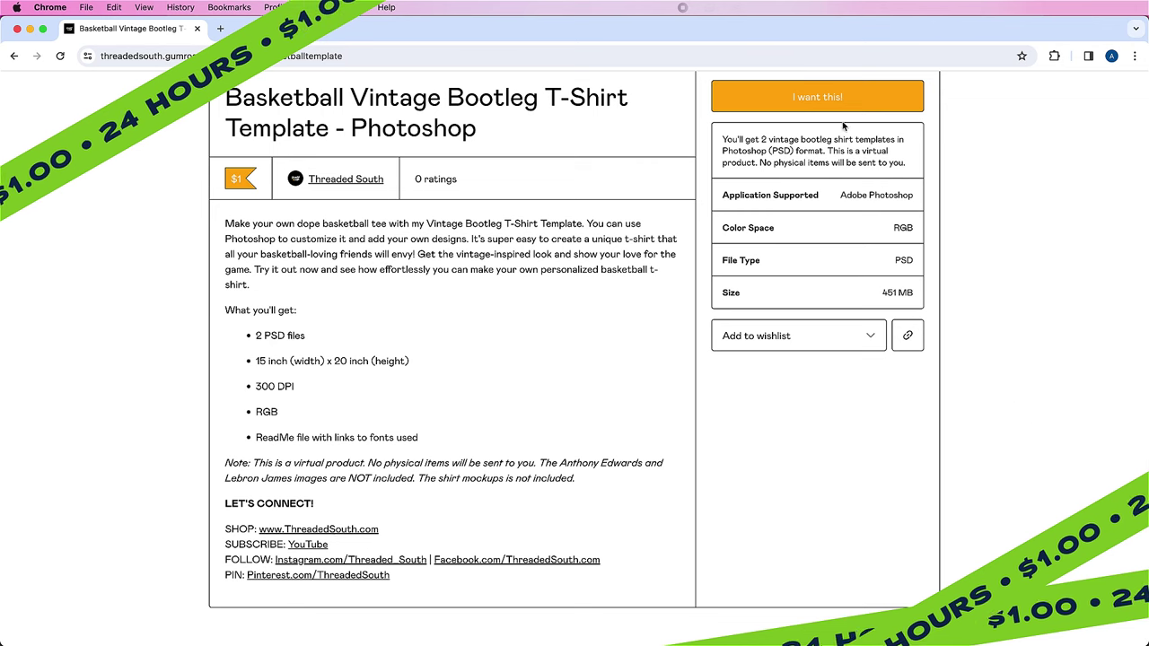
{"action": "left_click", "coordinate": [840, 106]}
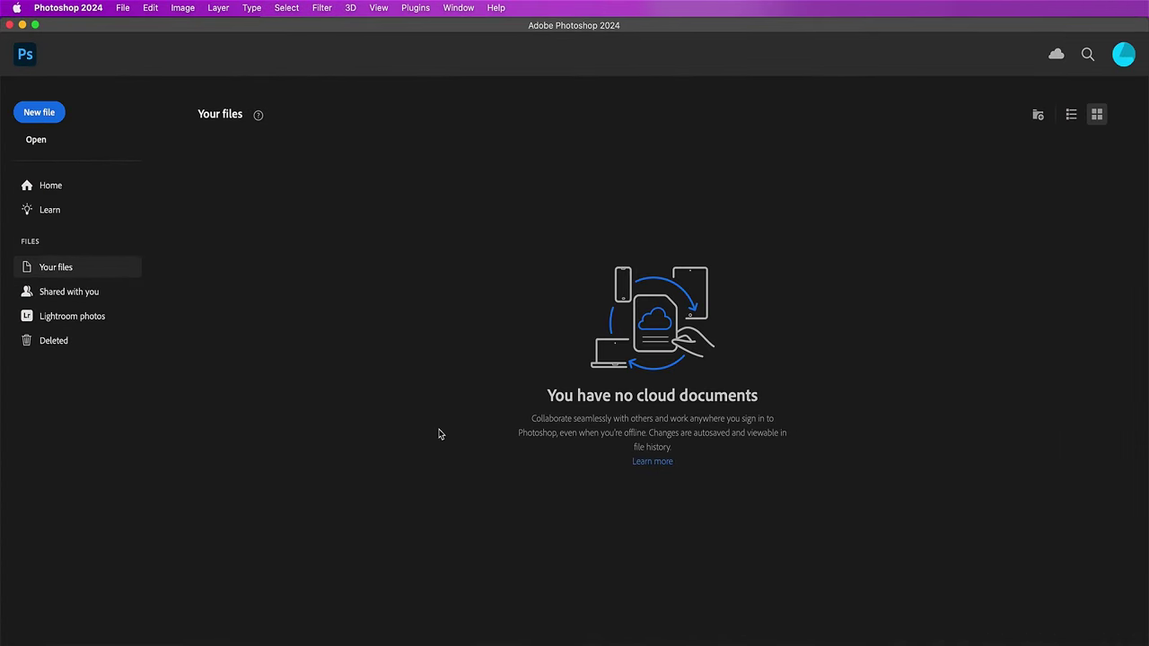
- Create a new white 15 × 20 inch document at 300 ppi
{"action": "left_click", "coordinate": [40, 112]}
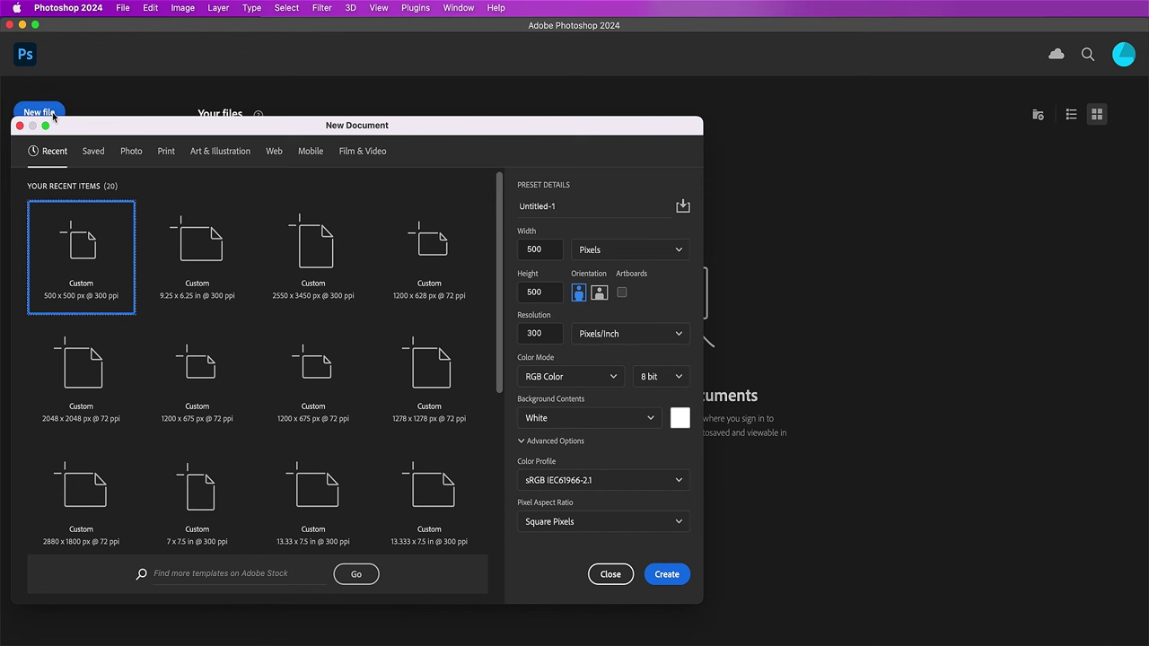
{"action": "left_click", "coordinate": [608, 252]}
{"action": "left_click", "coordinate": [593, 299]}
{"action": "double_click", "coordinate": [549, 250]}
{"action": "type", "text": "15"}
{"action": "double_click", "coordinate": [542, 291]}
{"action": "type", "text": "20"}
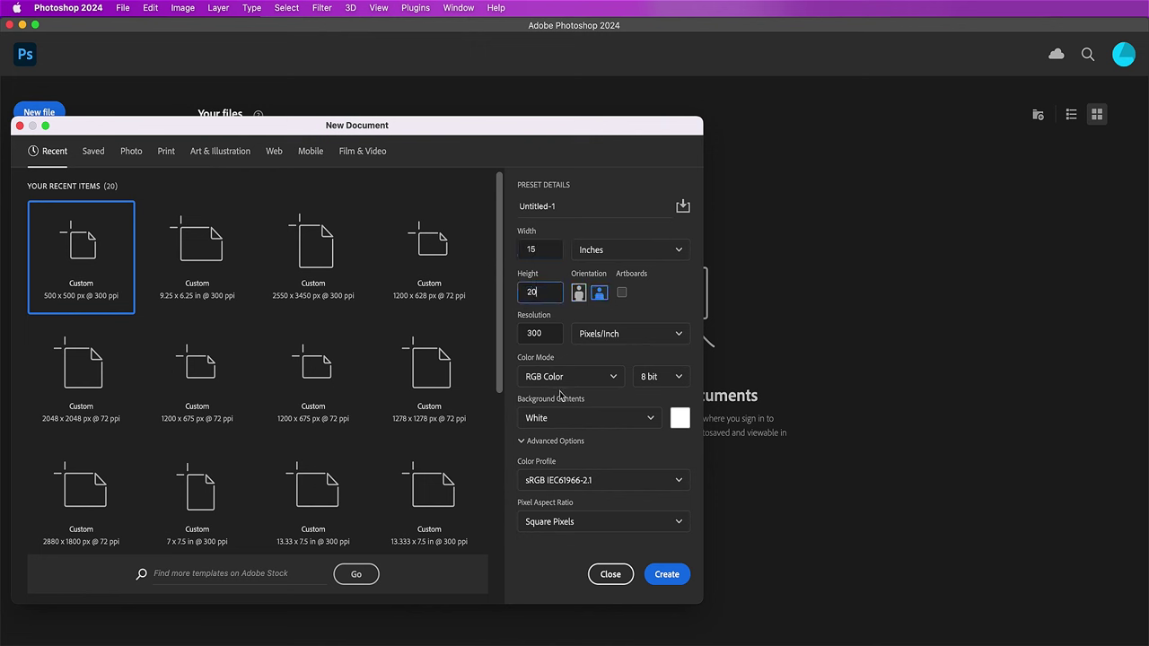
{"action": "left_click", "coordinate": [668, 576]}
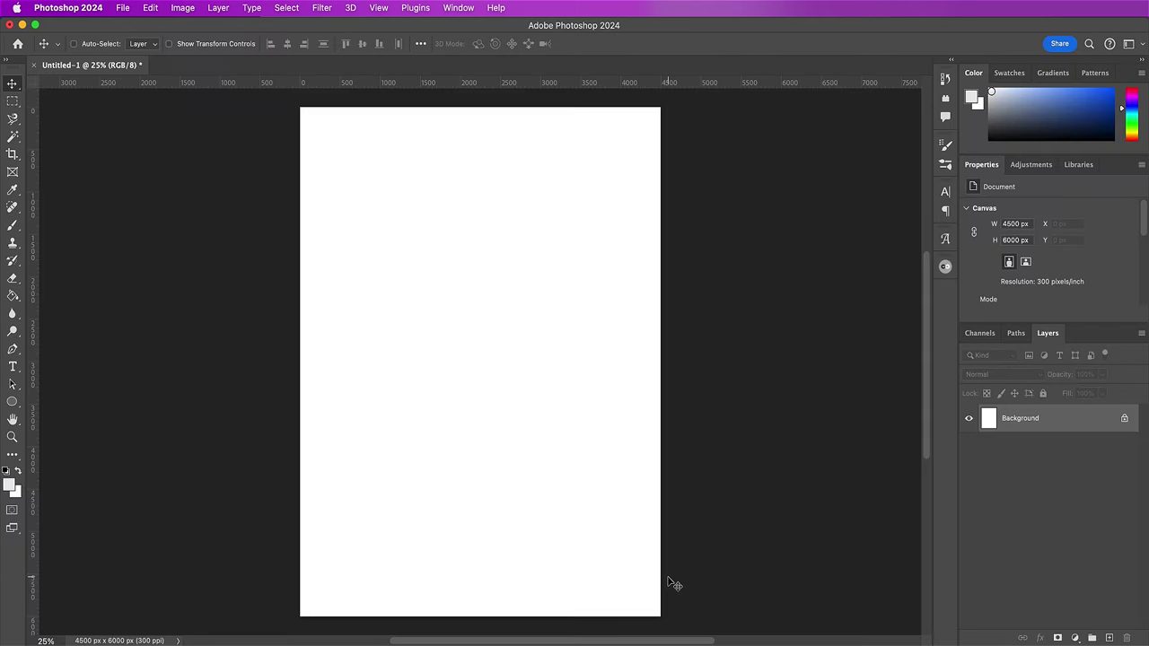
{"action": "left_click", "coordinate": [1075, 637]}
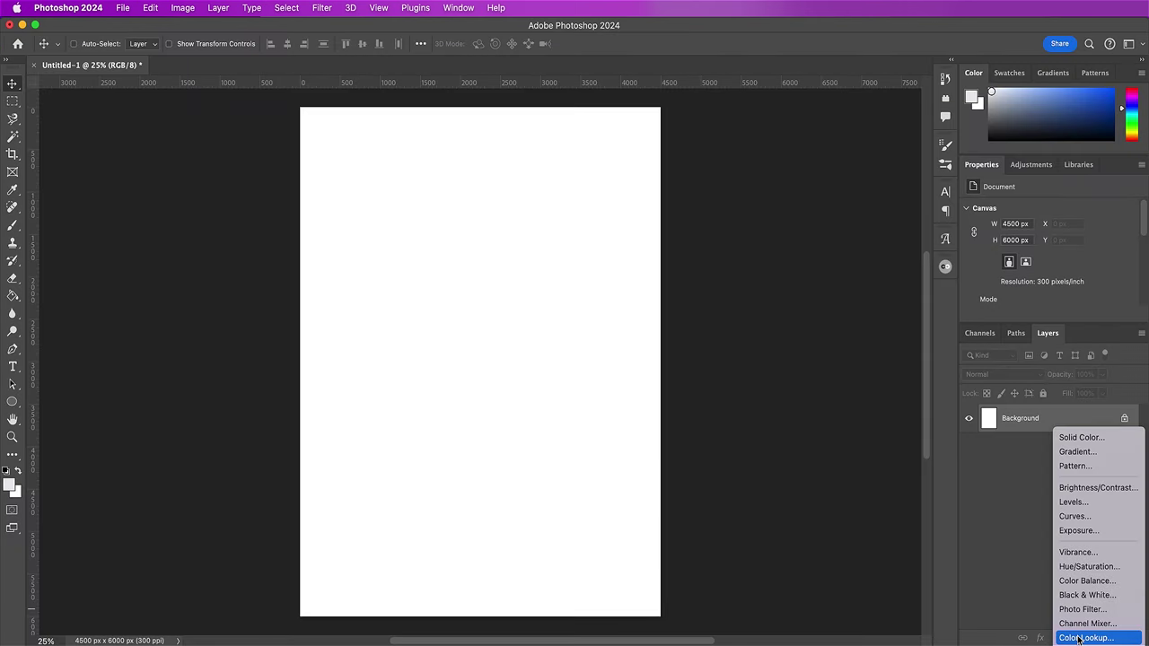
- Add a dark navy #0f182d Solid Color fill layer, then switch to Illustrator
{"action": "left_click", "coordinate": [1078, 439]}
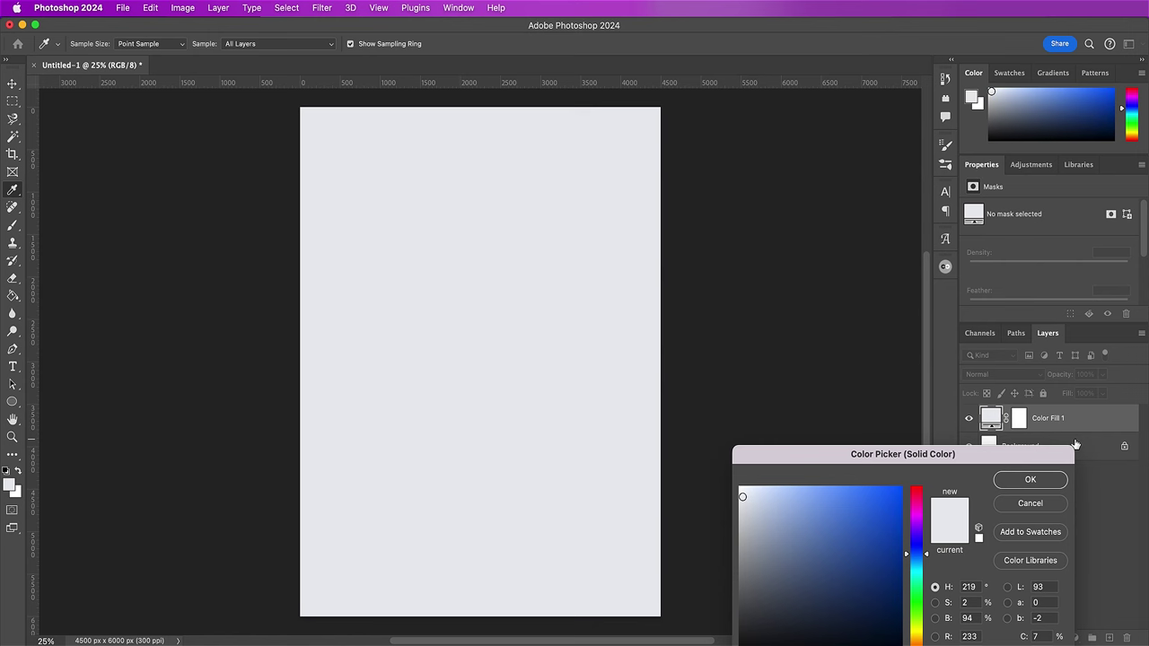
{"action": "left_click_drag", "start_coordinate": [957, 454], "coordinate": [620, 219]}
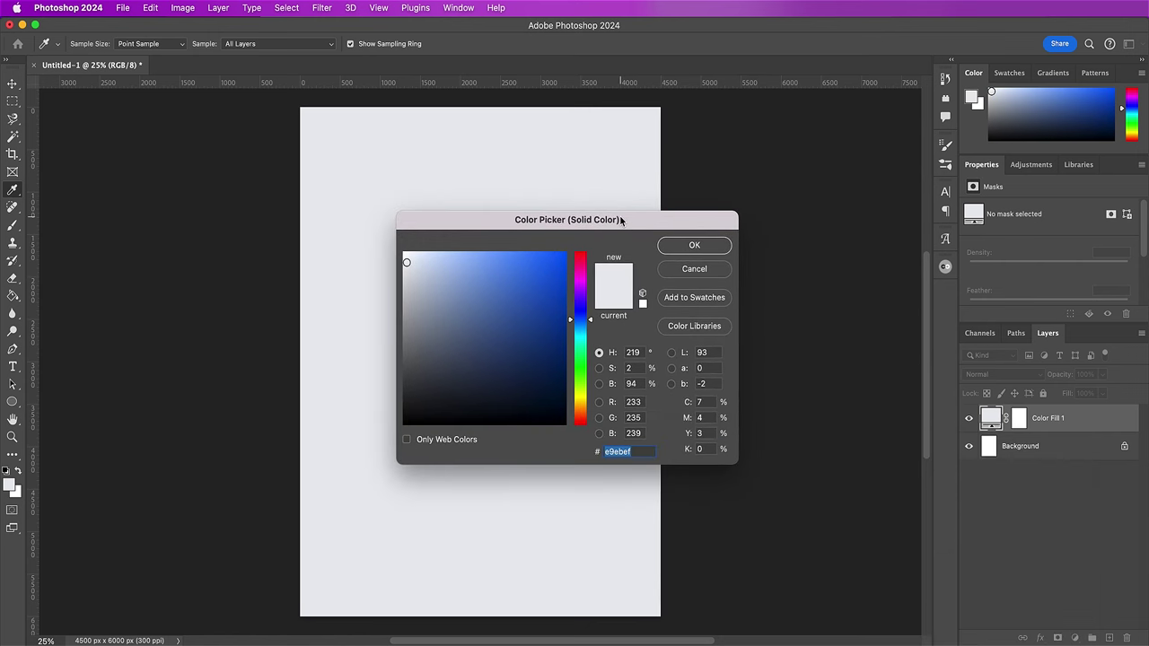
{"action": "type", "text": "0f"}
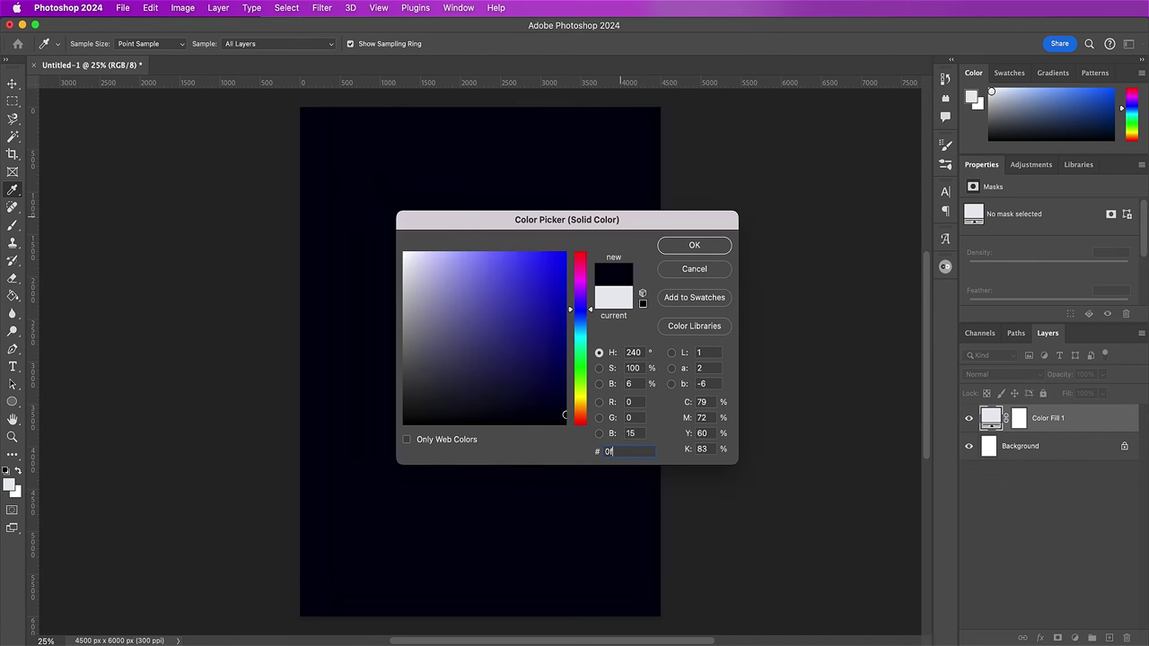
{"action": "type", "text": "18"}
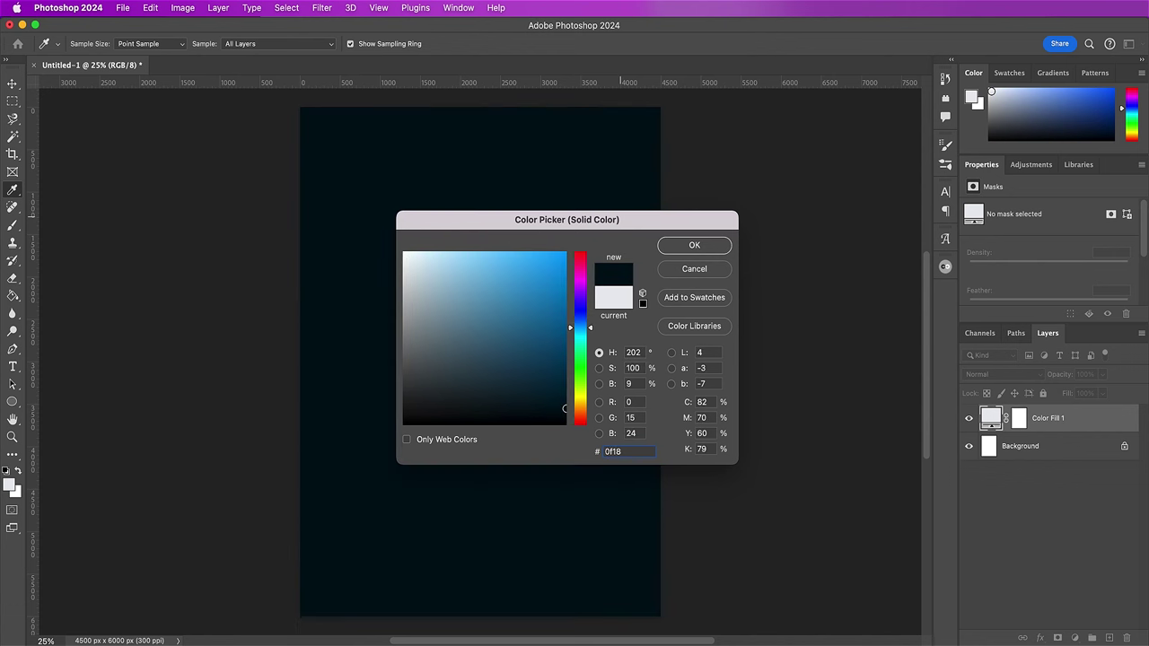
{"action": "type", "text": "2d"}
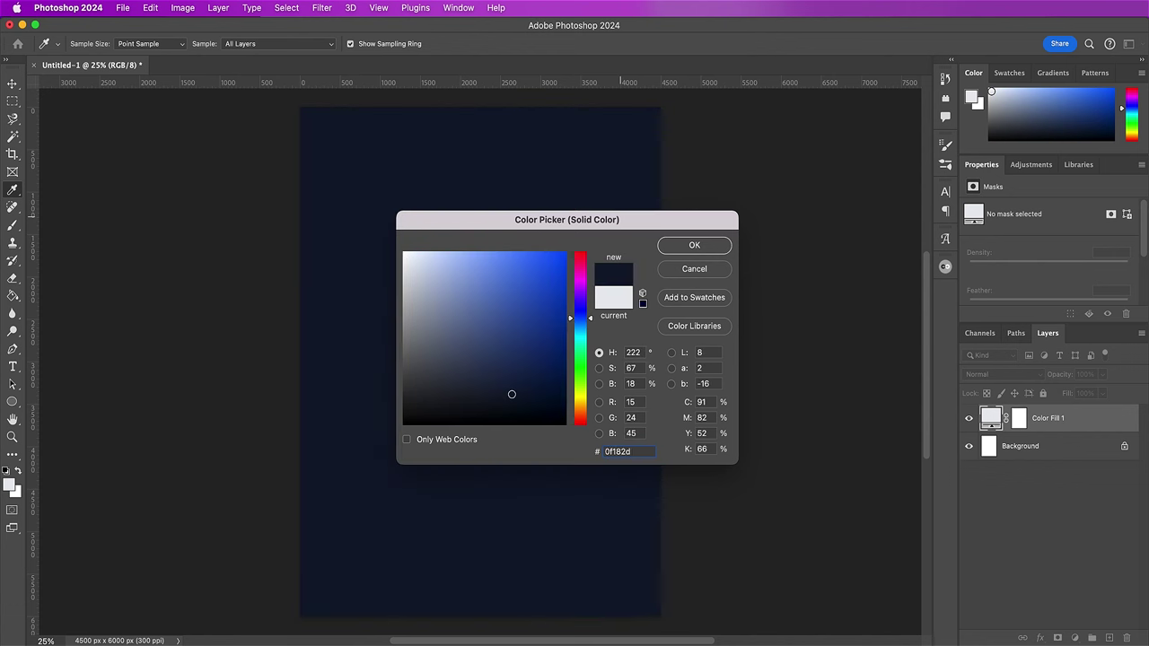
{"action": "key", "text": "Return"}
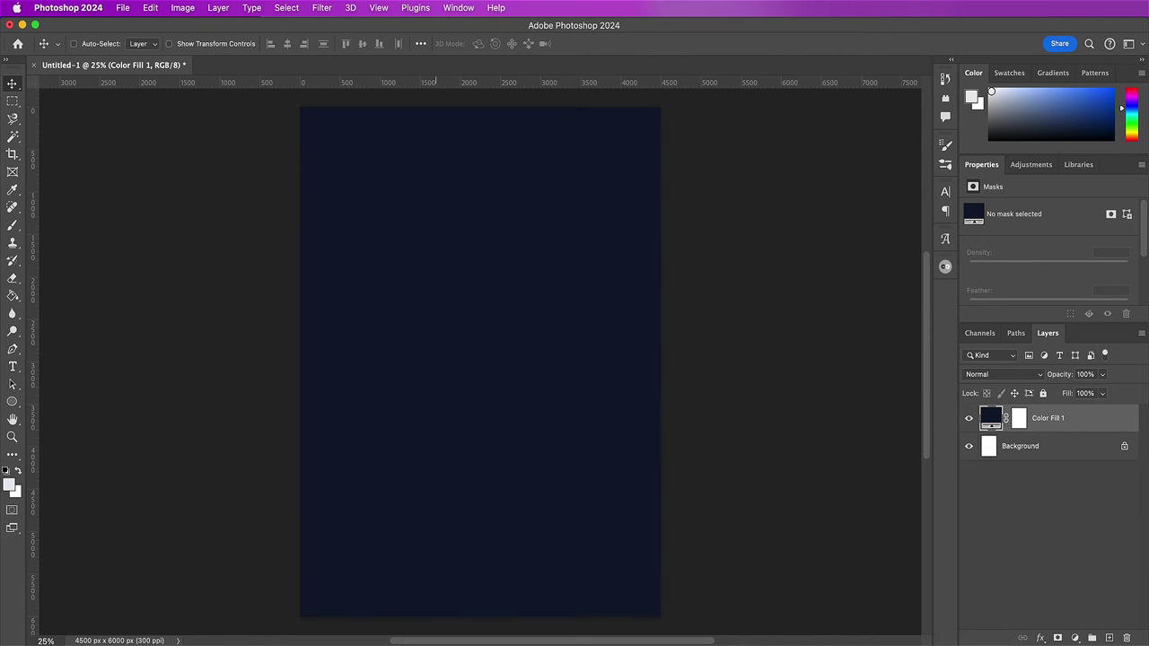
{"action": "left_click", "coordinate": [507, 643]}
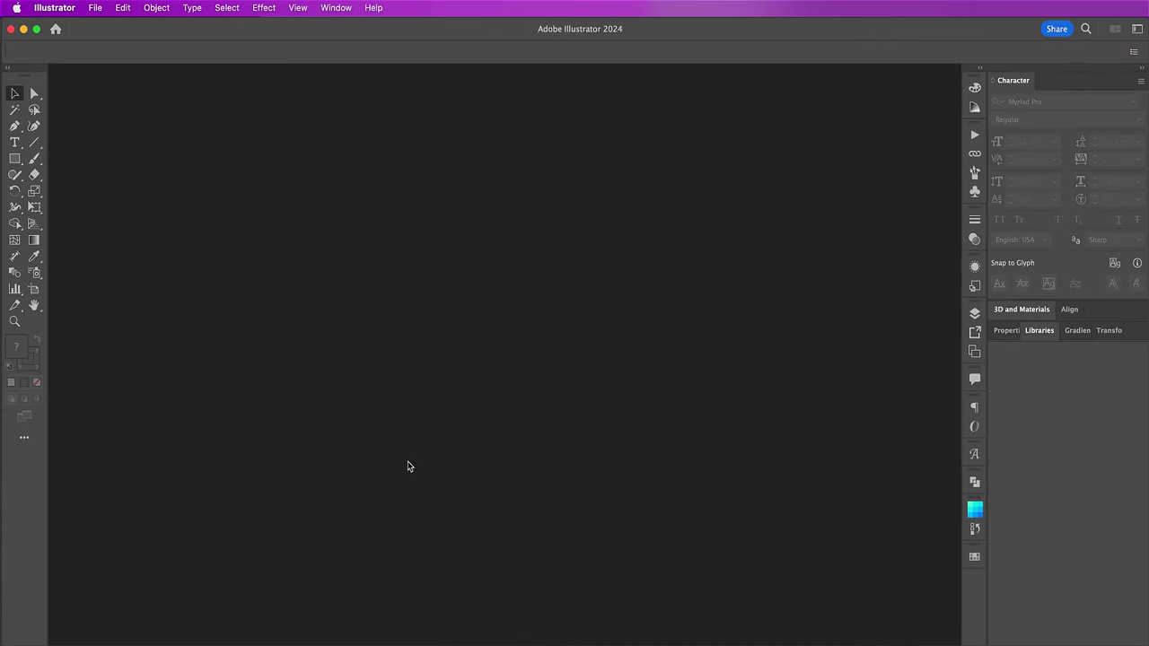
- Make a new 15 × 15 inch Illustrator document in RGB Color mode
{"action": "left_click", "coordinate": [95, 9]}
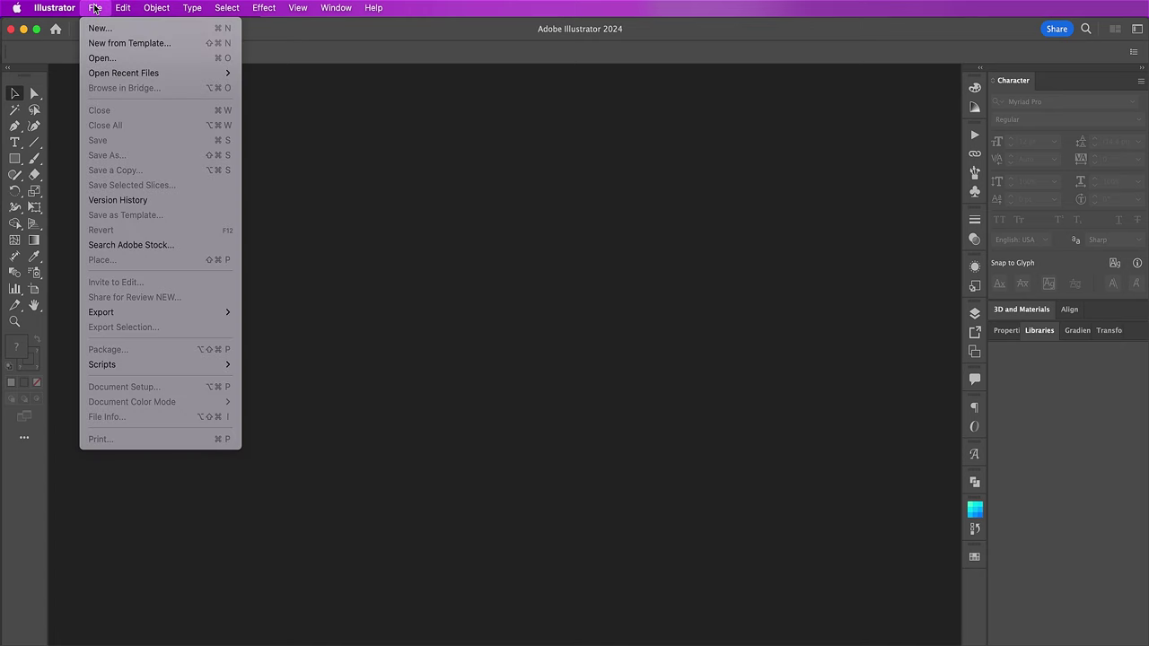
{"action": "left_click", "coordinate": [100, 31]}
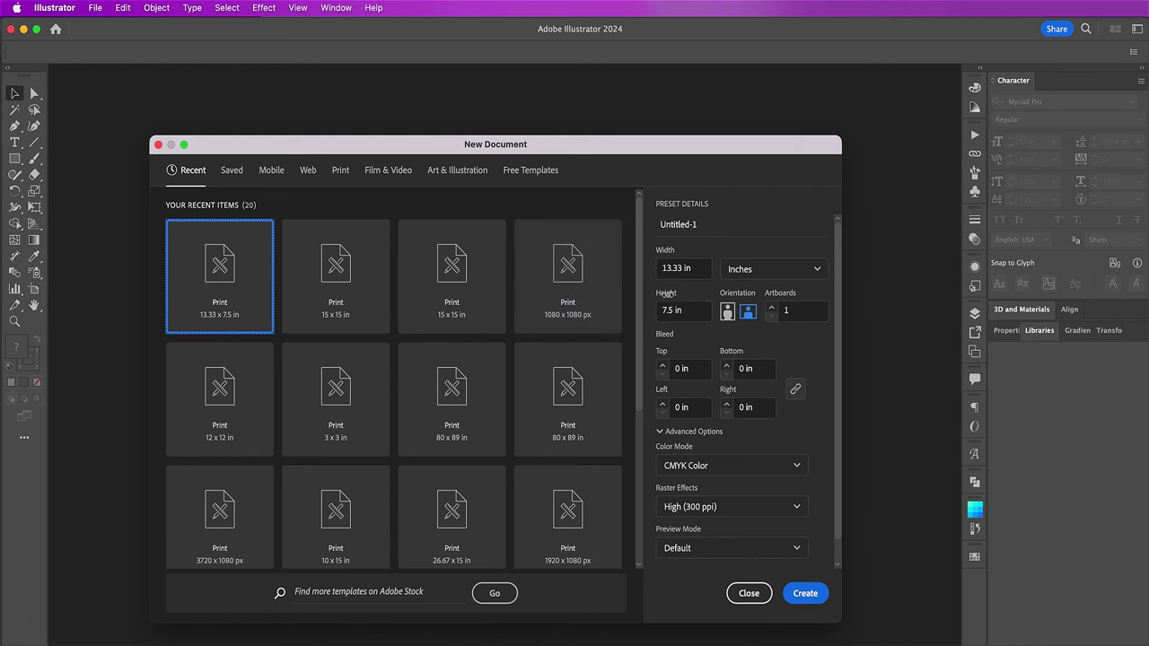
{"action": "left_click", "coordinate": [682, 269]}
{"action": "type", "text": "15in"}
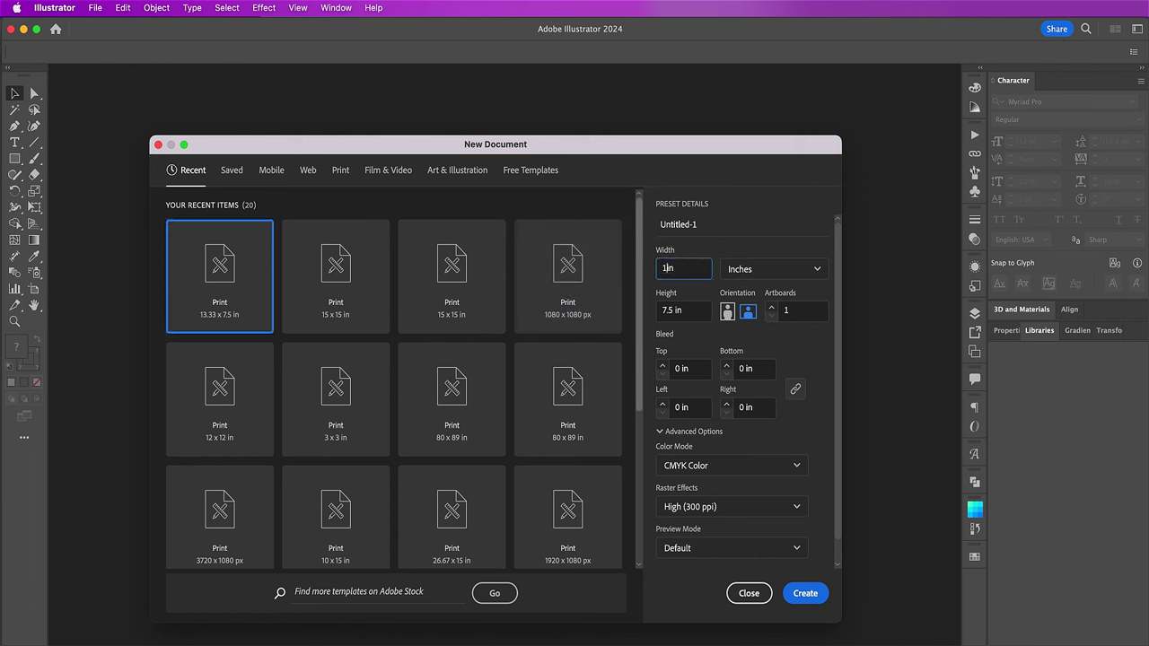
{"action": "left_click", "coordinate": [673, 310]}
{"action": "type", "text": "1in"}
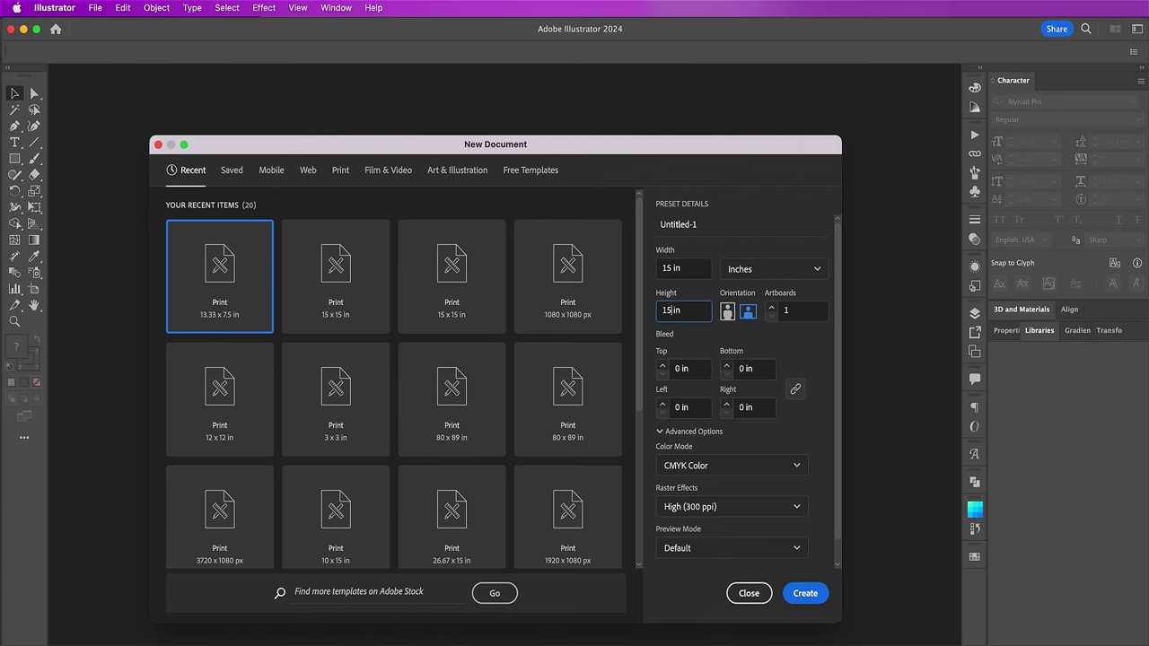
{"action": "left_click", "coordinate": [734, 466]}
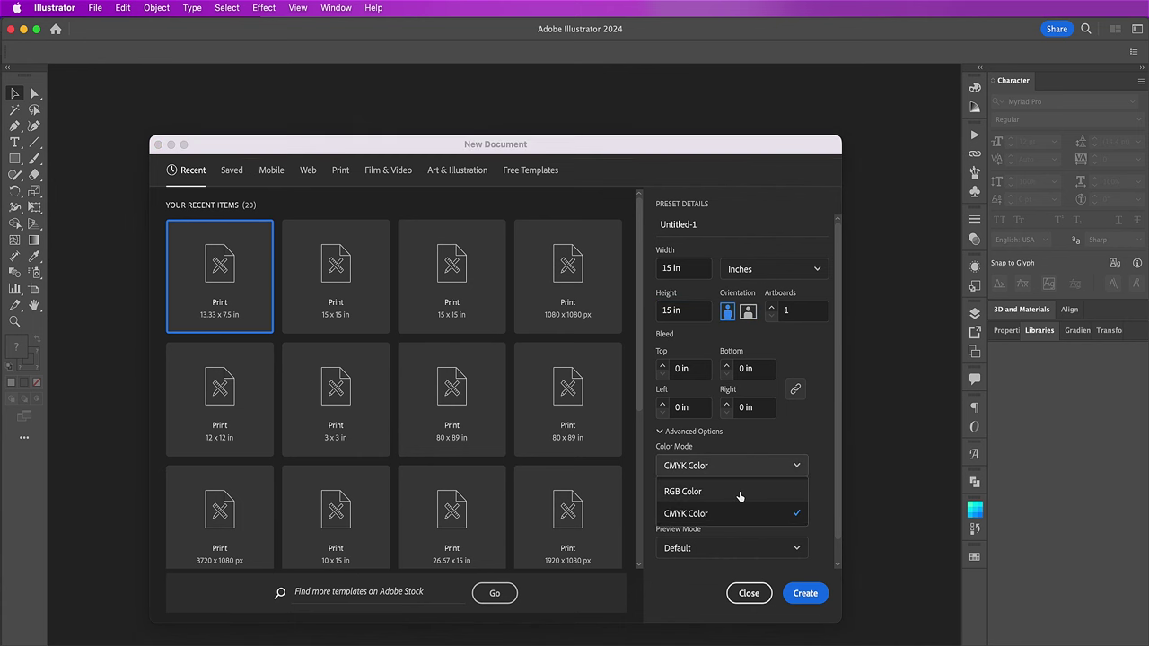
{"action": "left_click", "coordinate": [739, 492]}
{"action": "left_click", "coordinate": [803, 593]}
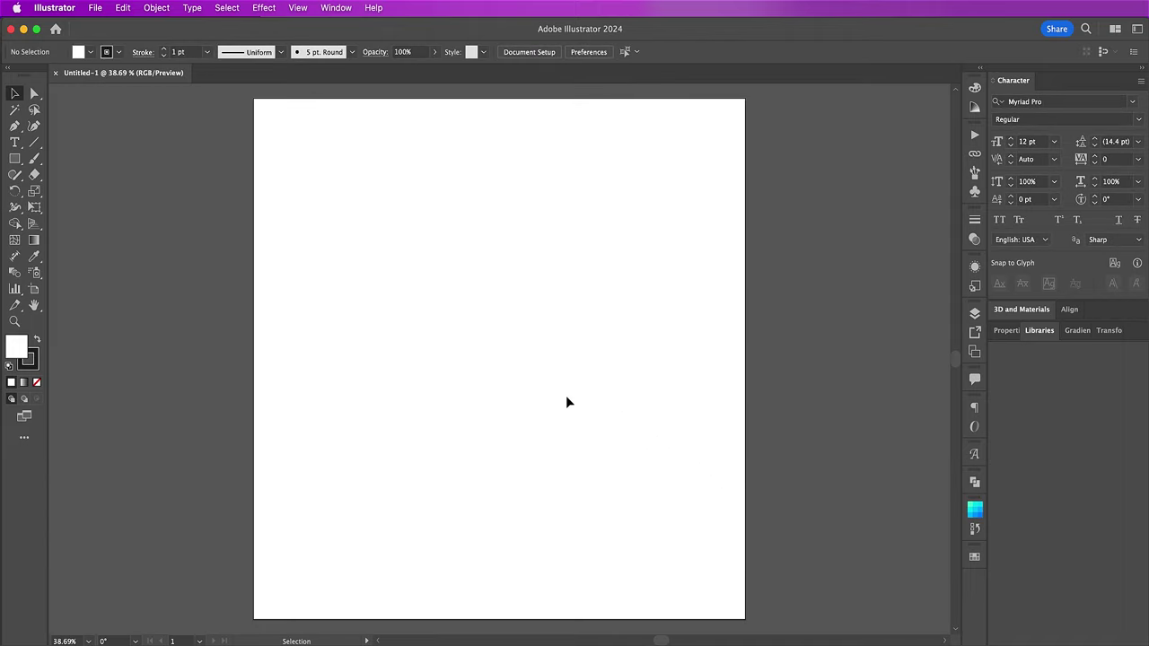
- Type the word ANTHONY on the artboard
{"action": "key", "text": "t"}
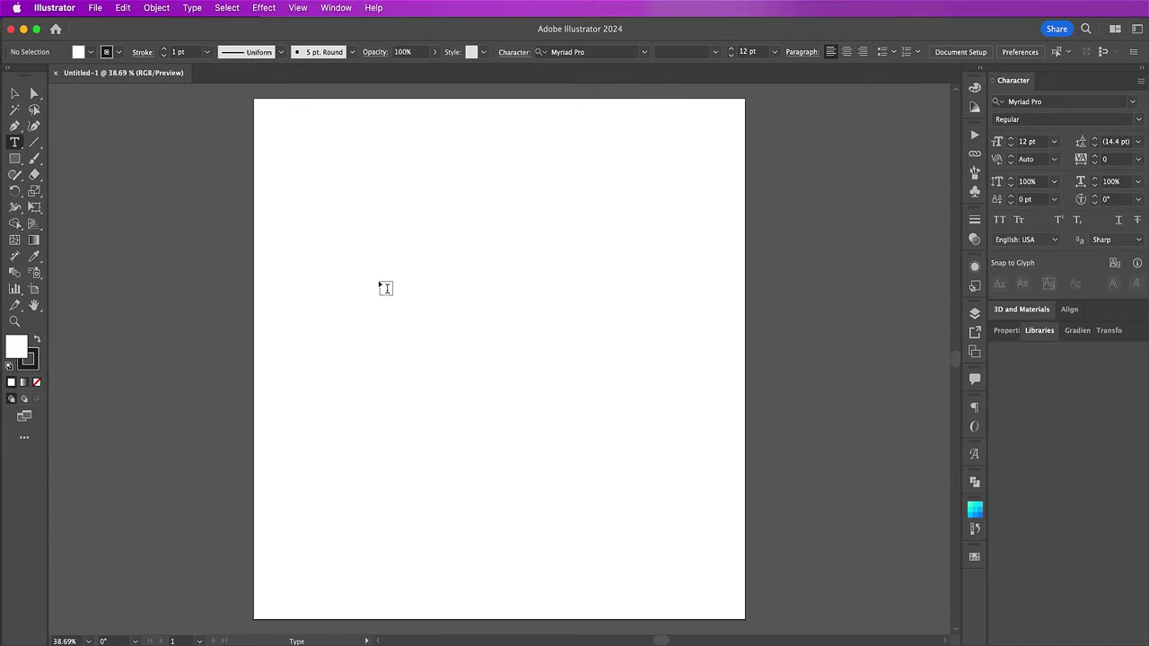
{"action": "left_click", "coordinate": [379, 281]}
{"action": "key", "text": "BackSpace"}
{"action": "type", "text": "ANTHONY"}
- Set ANTHONY in Sheepman Bold at 258 pt
{"action": "double_click", "coordinate": [379, 280]}
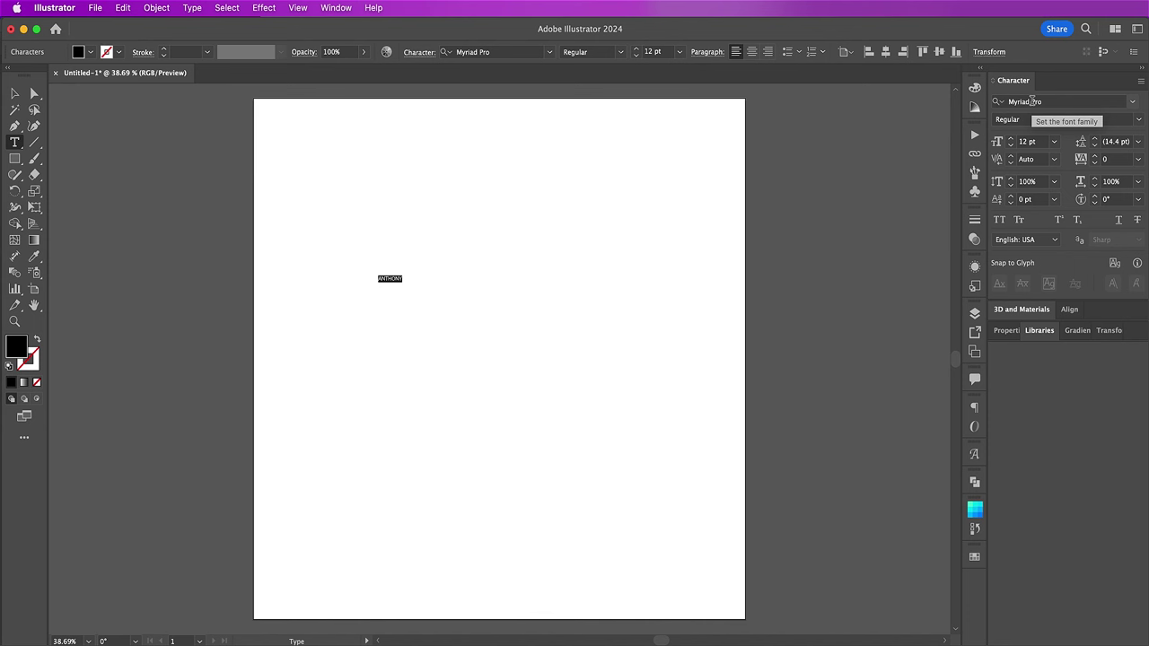
{"action": "left_click", "coordinate": [1032, 102]}
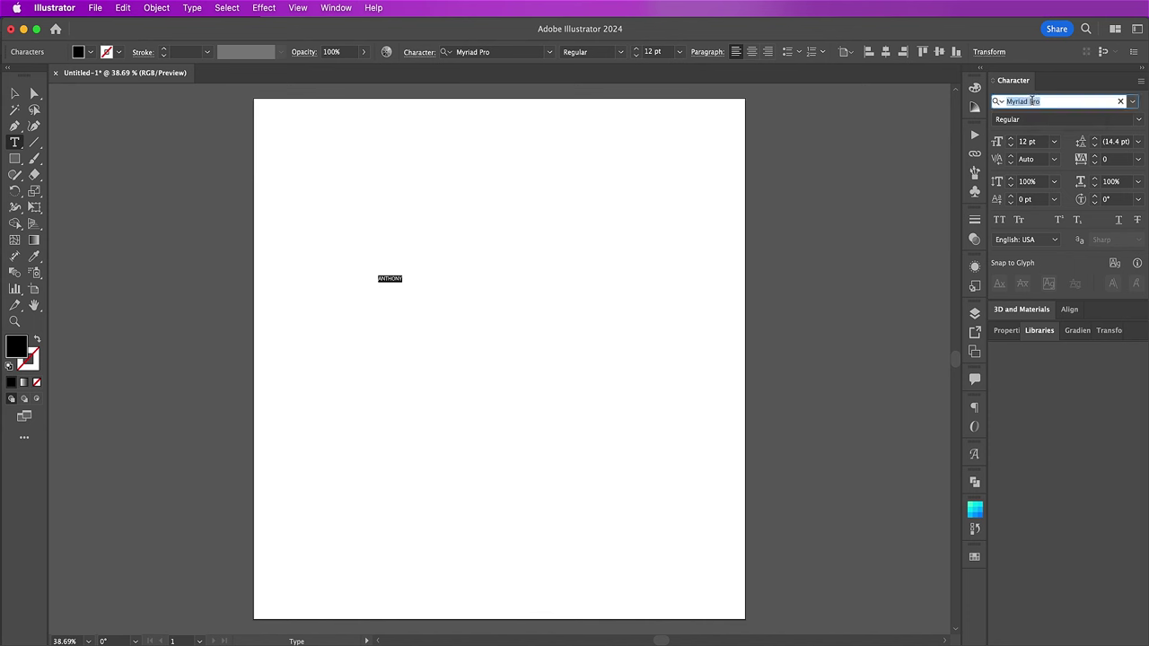
{"action": "type", "text": "SHEEP"}
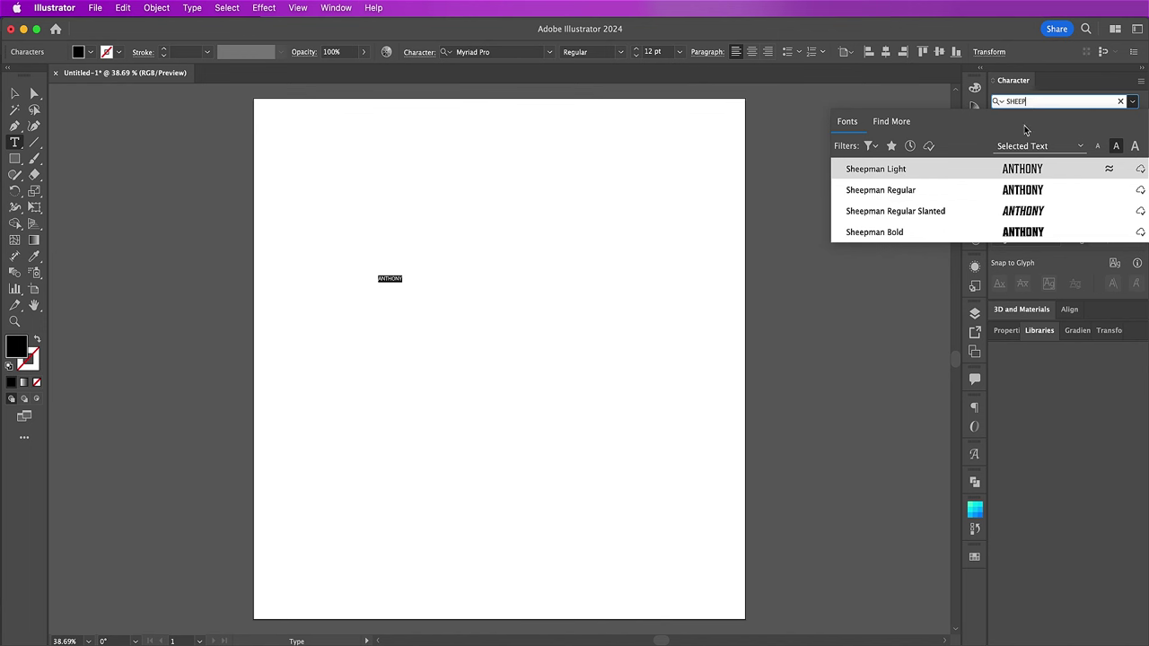
{"action": "left_click", "coordinate": [998, 233]}
{"action": "left_click", "coordinate": [1026, 141]}
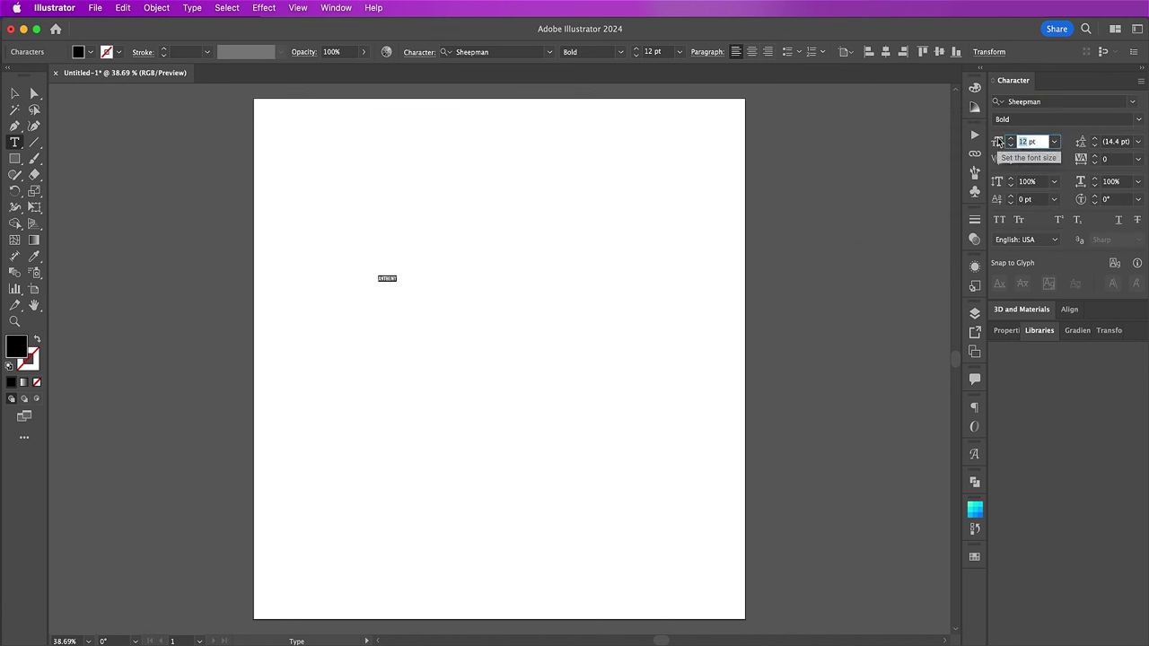
{"action": "type", "text": "258"}
{"action": "key", "text": "Return"}
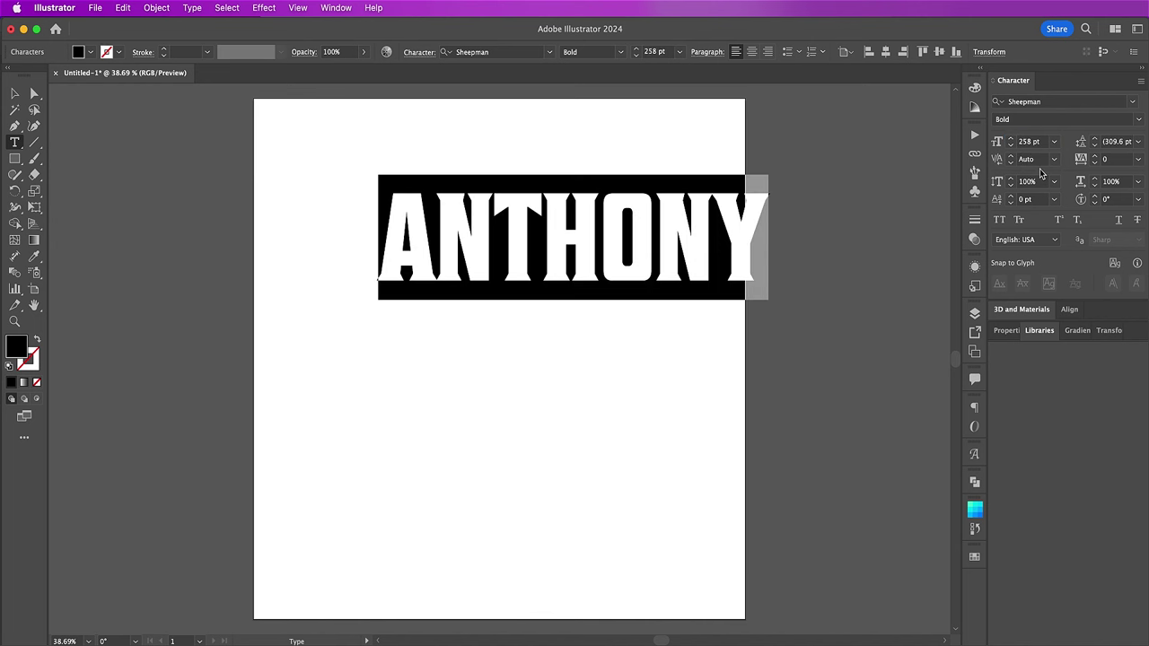
- Stretch ANTHONY to a 150% vertical scale
{"action": "left_click", "coordinate": [1030, 180]}
{"action": "type", "text": "1"}
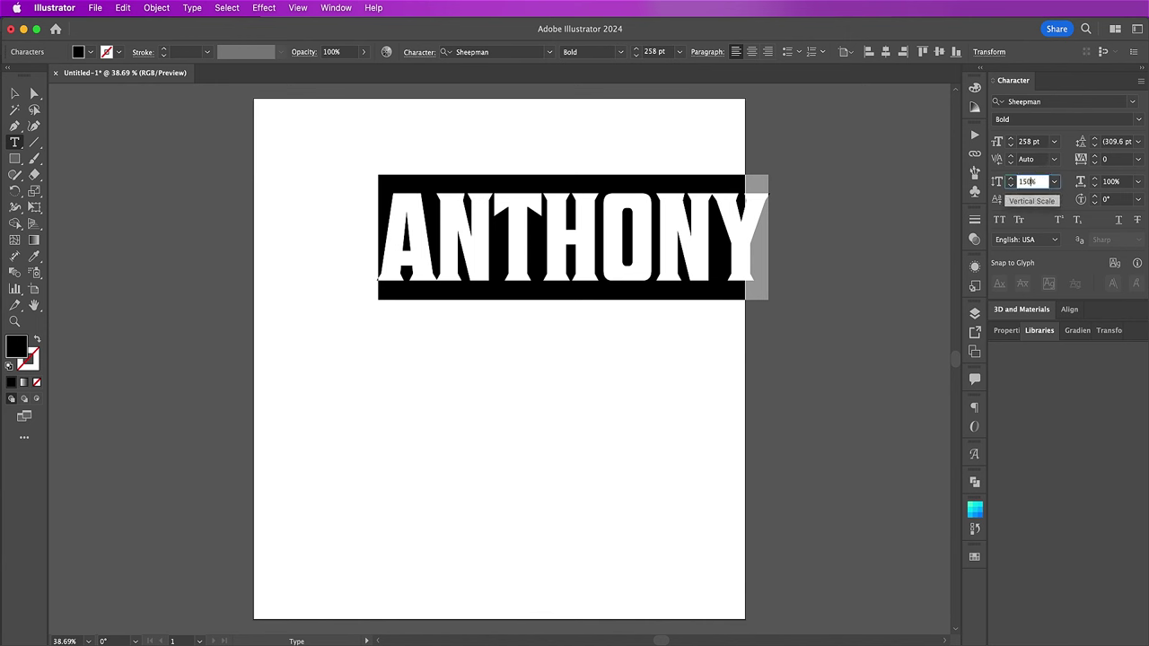
{"action": "type", "text": "50"}
{"action": "key", "text": "Return"}
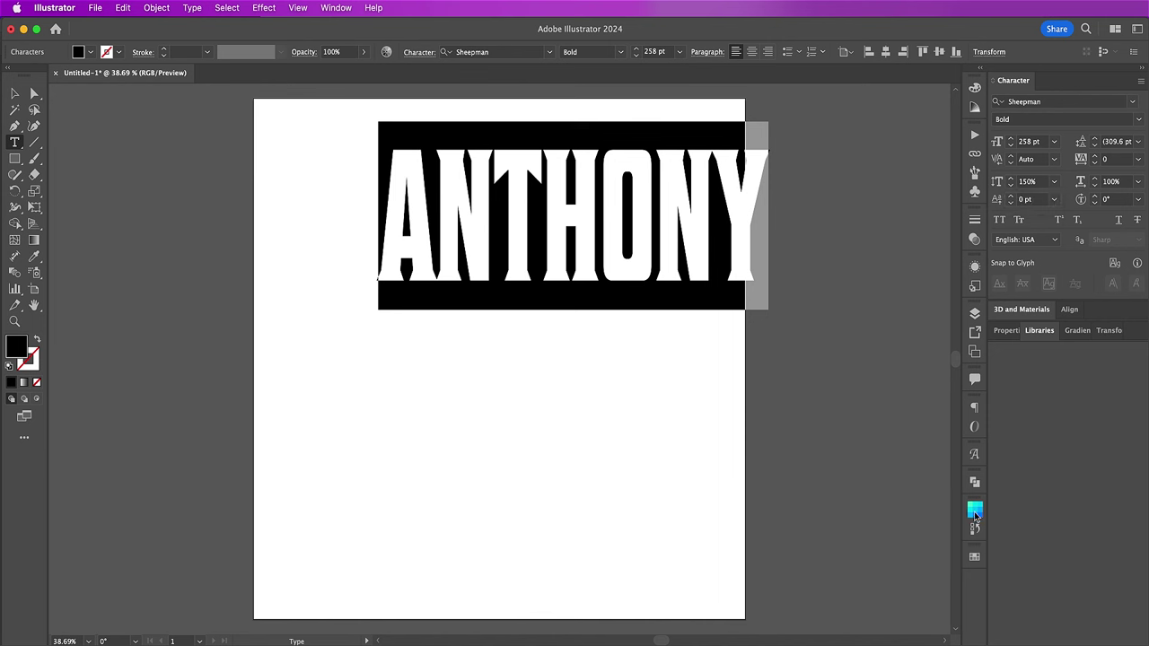
- Fill the ANTHONY text with green #77BC1F
{"action": "left_click", "coordinate": [975, 556]}
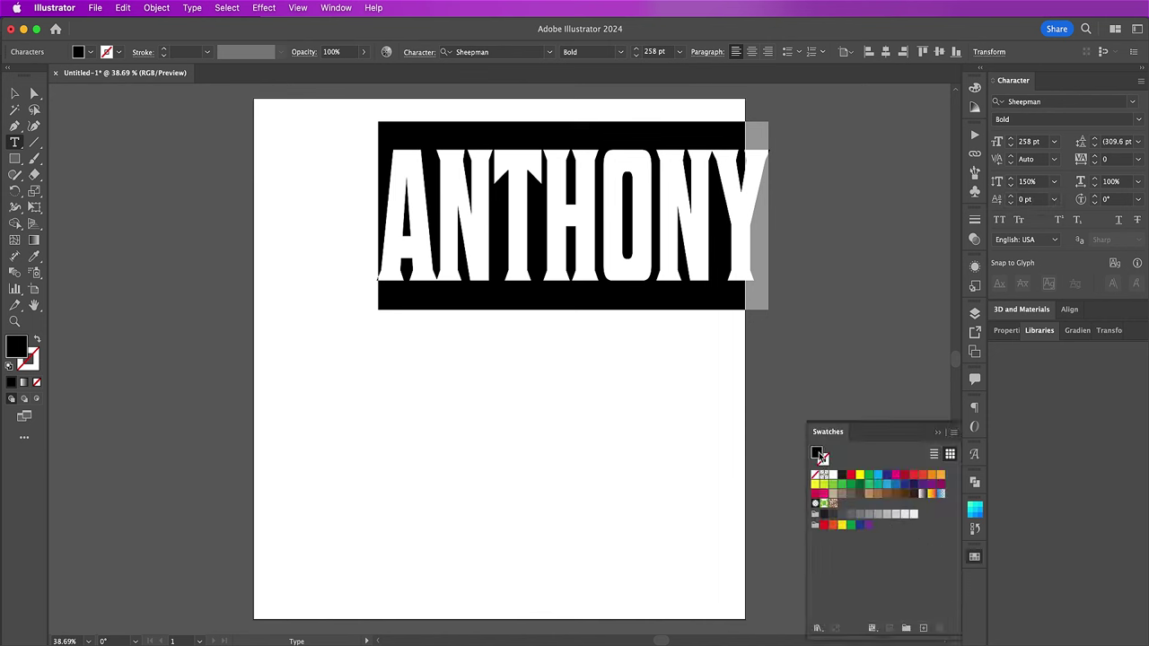
{"action": "double_click", "coordinate": [819, 456]}
{"action": "left_click_drag", "start_coordinate": [797, 385], "coordinate": [517, 334]}
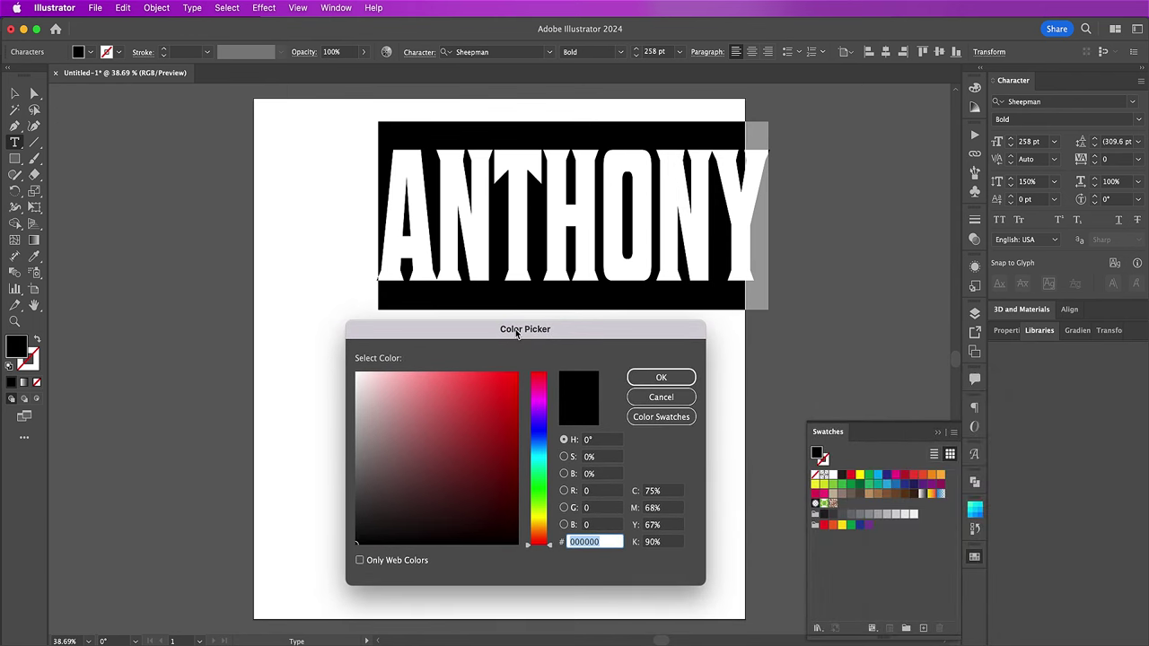
{"action": "type", "text": "77BC1F"}
{"action": "left_click", "coordinate": [642, 378]}
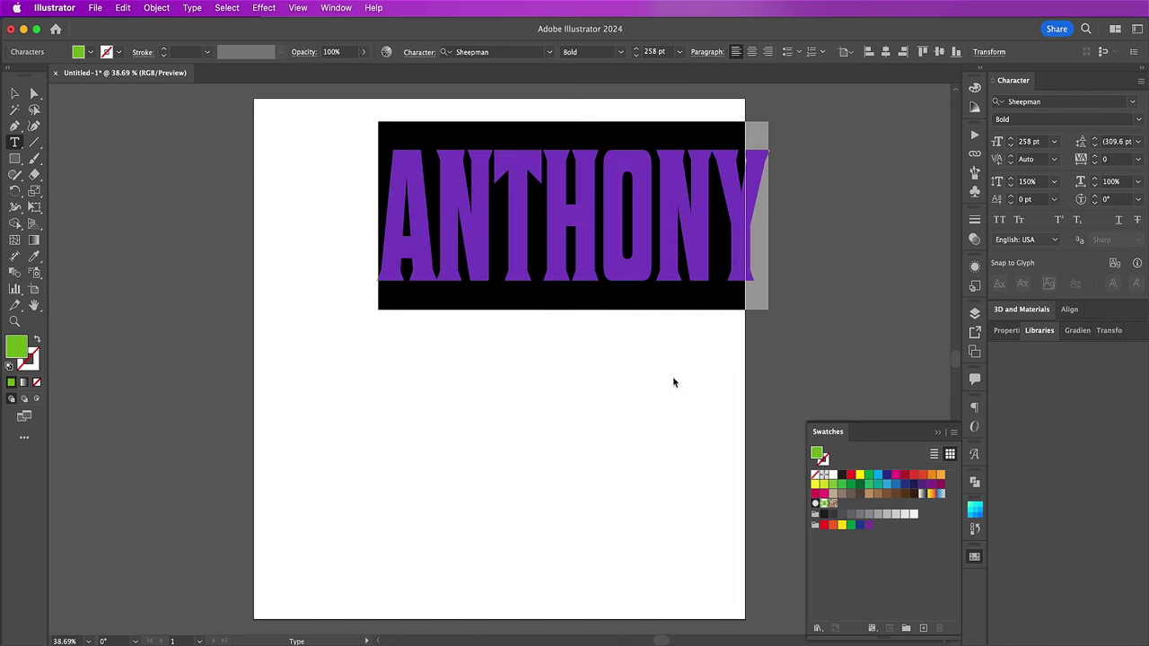
- Move the ANTHONY text so it sits fully on the artboard
{"action": "left_click", "coordinate": [15, 93]}
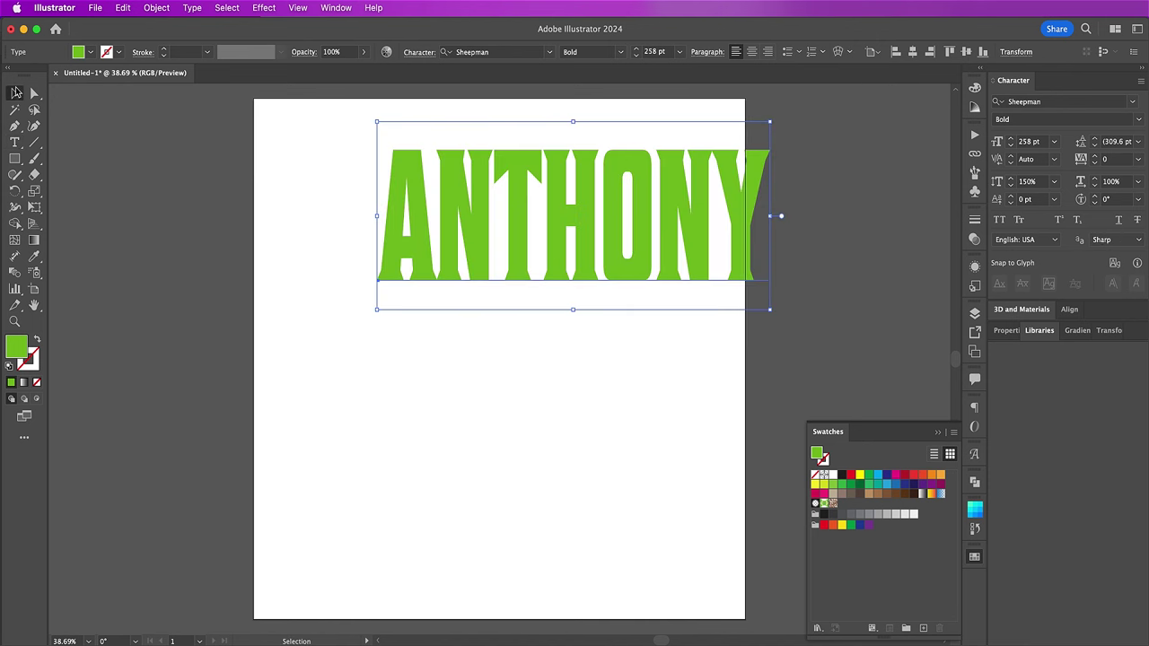
{"action": "left_click_drag", "start_coordinate": [558, 252], "coordinate": [495, 310]}
{"action": "left_click", "coordinate": [974, 314]}
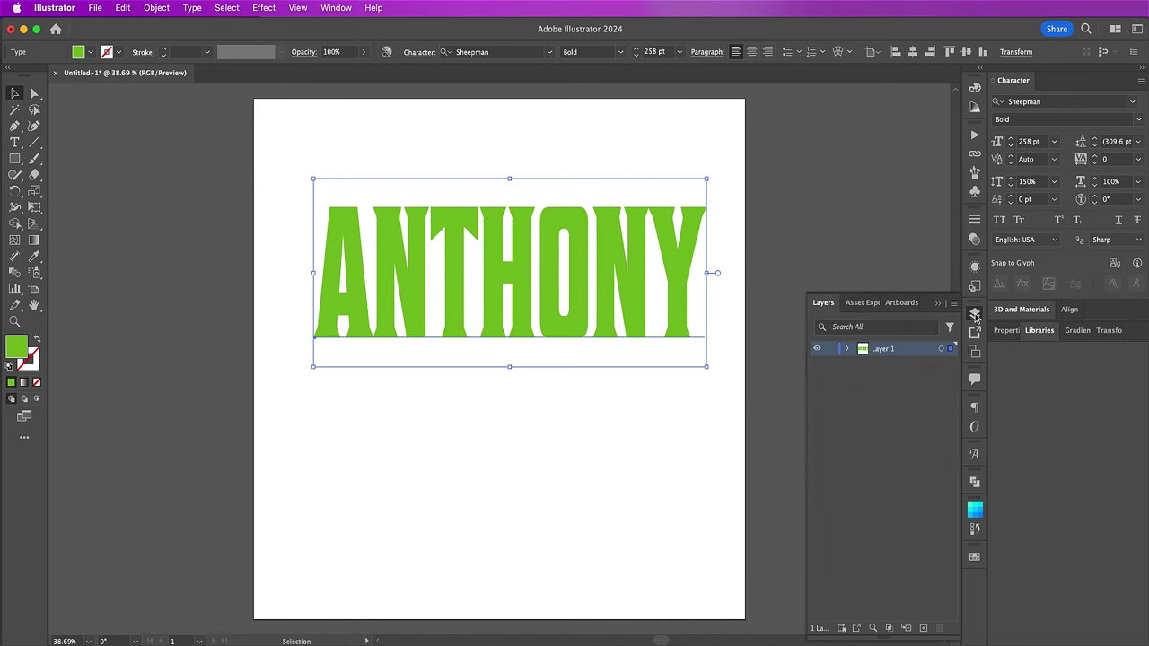
- Duplicate Layer 1, hide the copy, and extrude the original ANTHONY text in 3D
{"action": "left_click_drag", "start_coordinate": [917, 350], "coordinate": [925, 628]}
{"action": "left_click", "coordinate": [816, 348]}
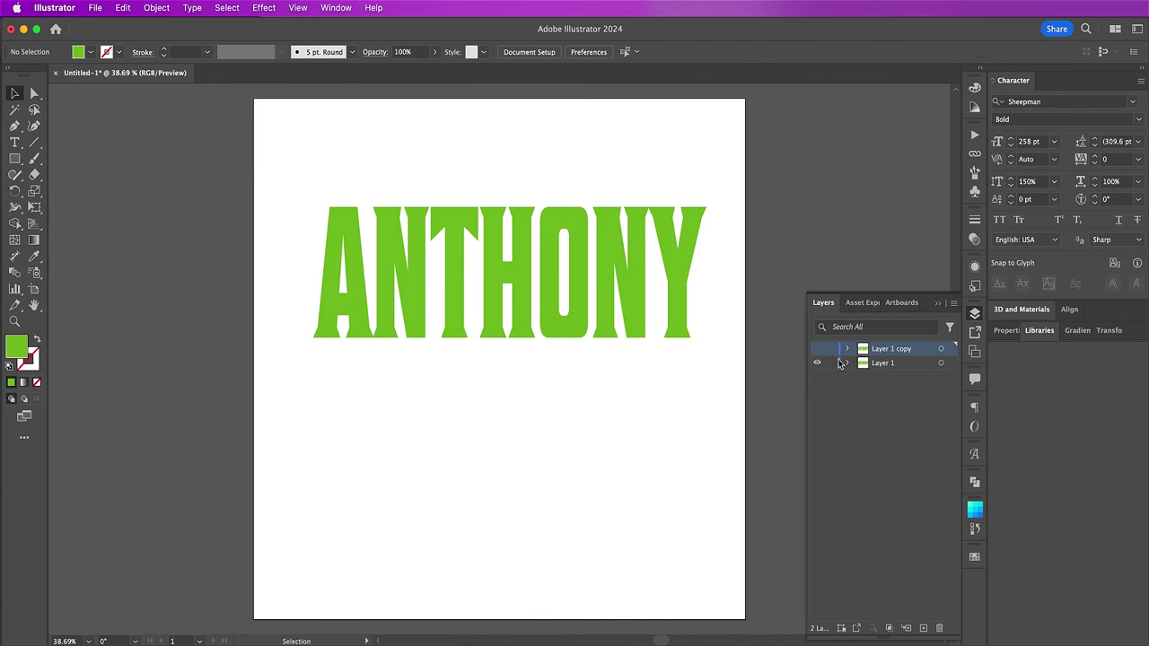
{"action": "left_click", "coordinate": [951, 362]}
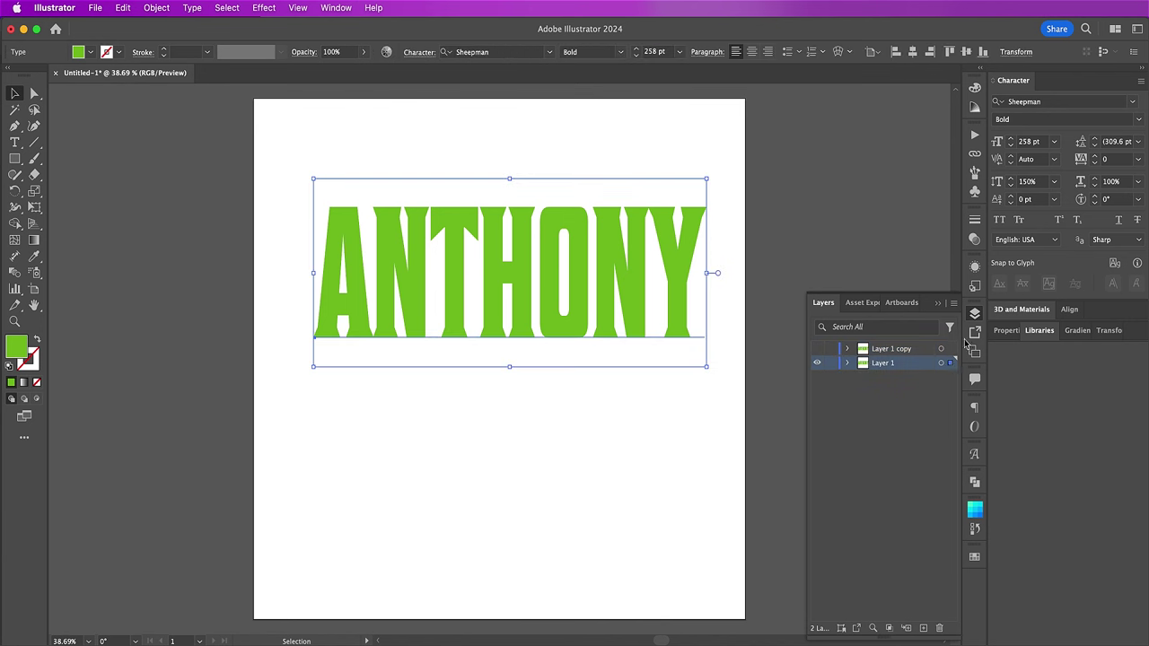
{"action": "left_click", "coordinate": [1012, 311]}
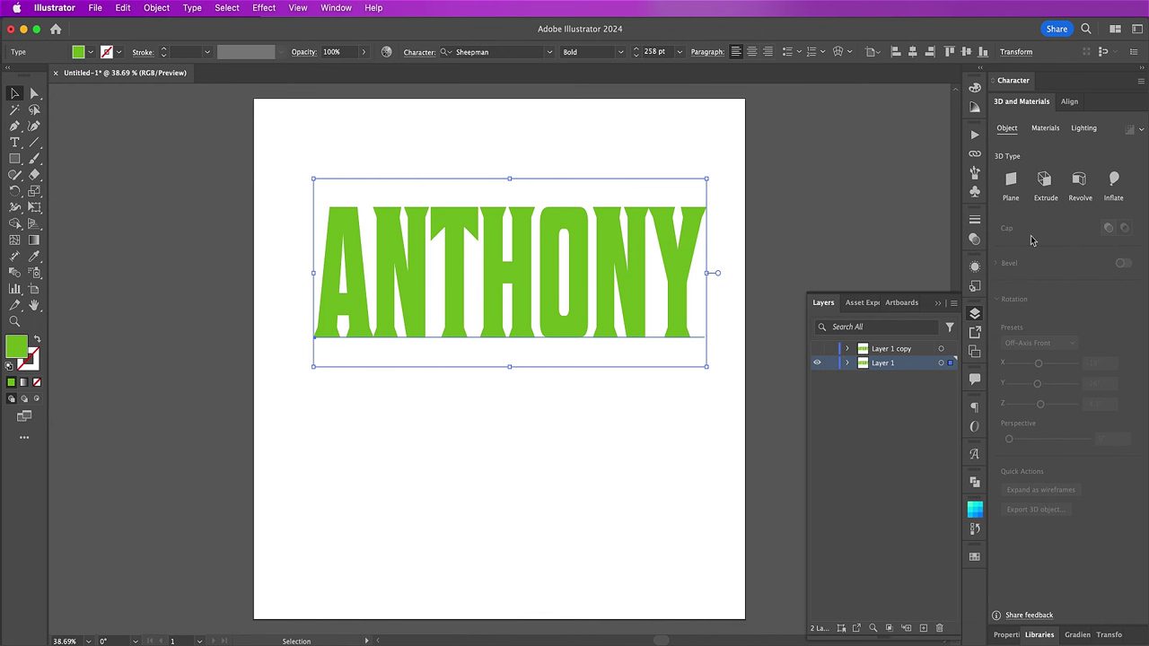
{"action": "left_click", "coordinate": [1045, 180]}
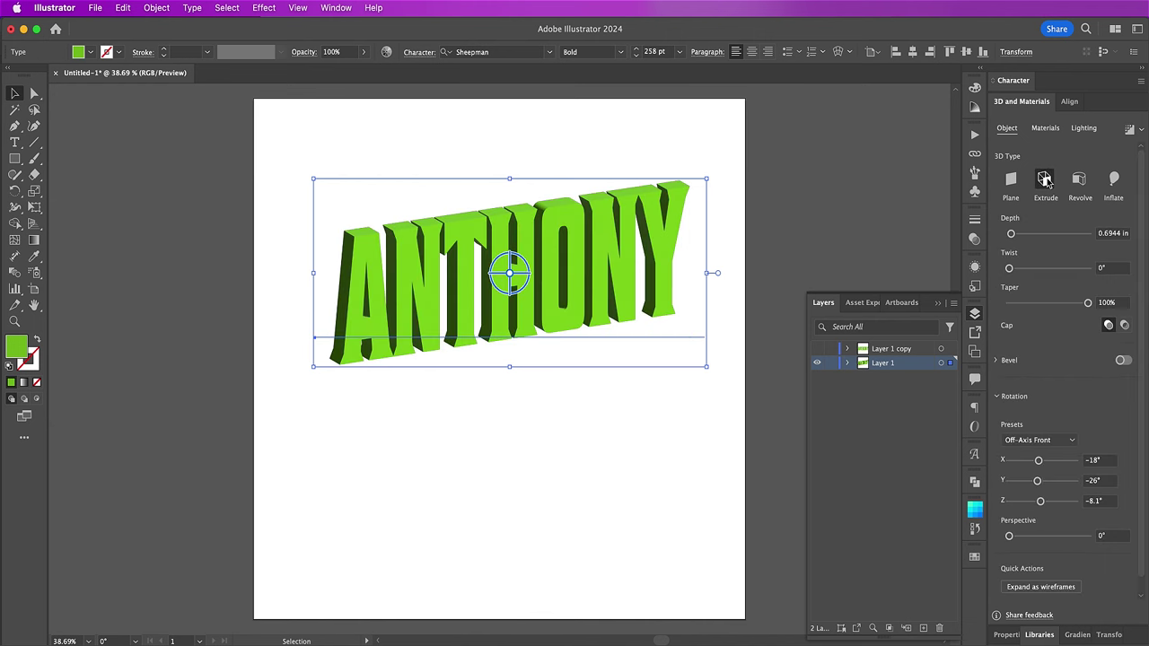
- Give the 3D extrusion 3.6 in depth, the Front rotation preset and 160° perspective
{"action": "left_click", "coordinate": [1114, 234]}
{"action": "type", "text": "3.6"}
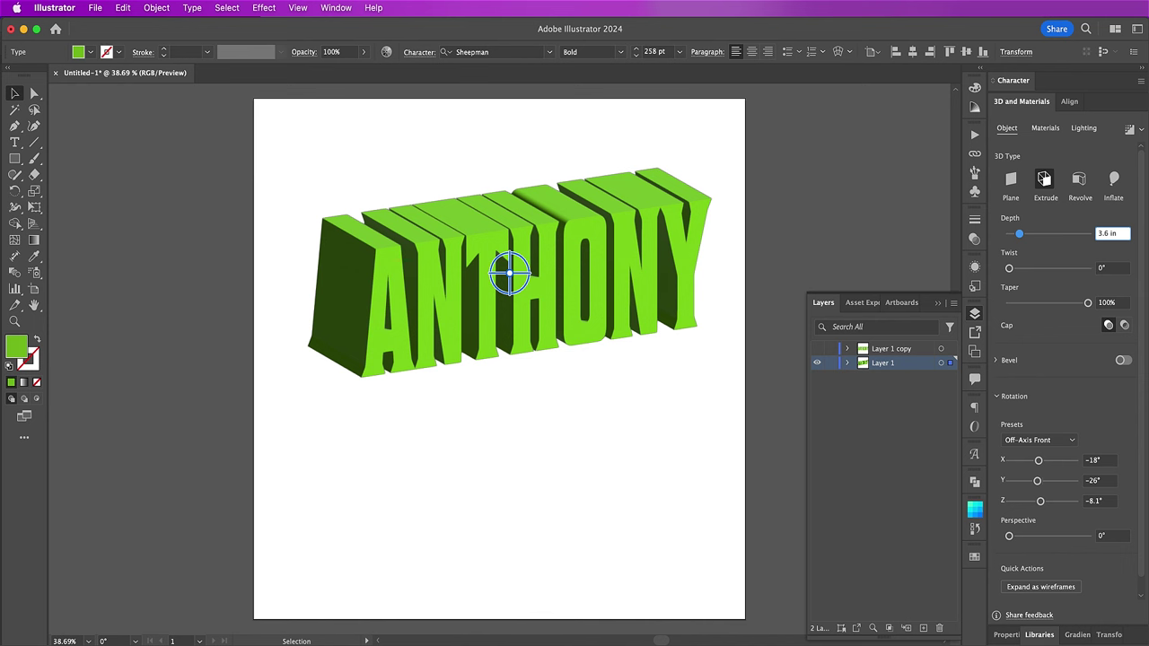
{"action": "left_click", "coordinate": [1020, 440]}
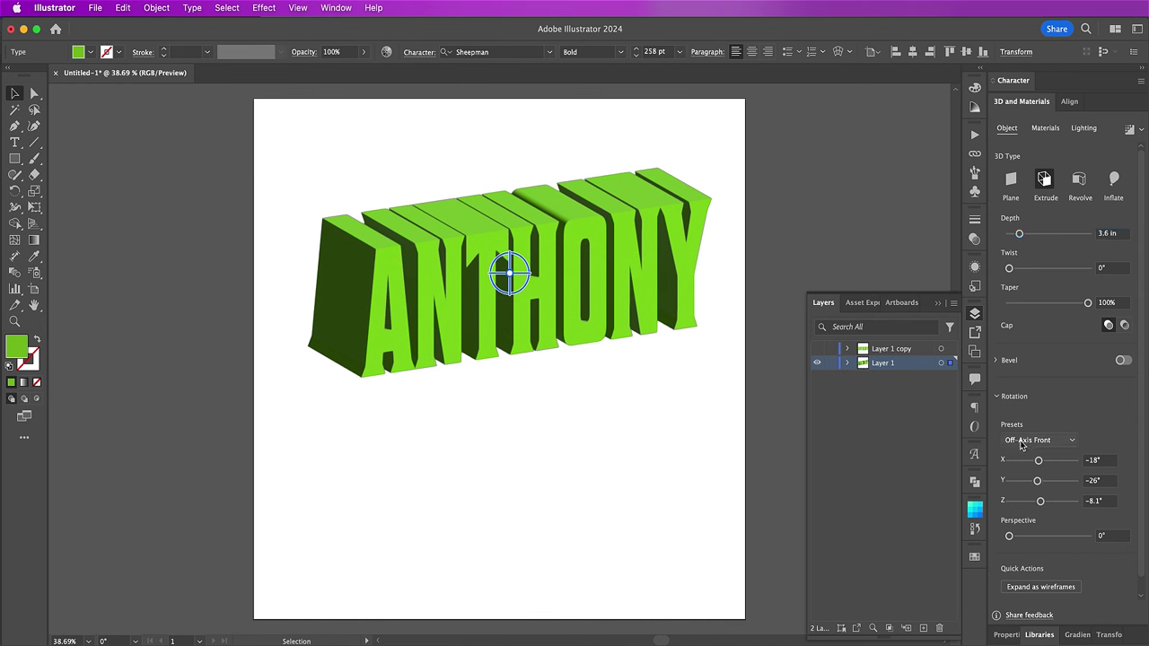
{"action": "left_click", "coordinate": [1023, 474]}
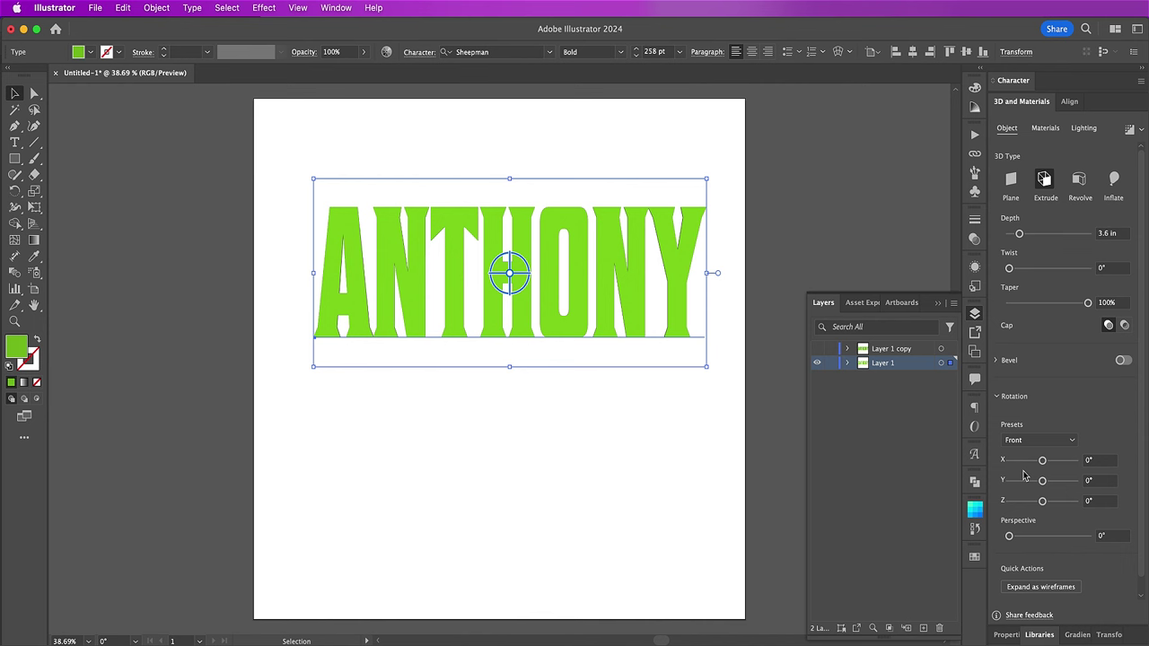
{"action": "left_click_drag", "start_coordinate": [1008, 536], "coordinate": [1113, 550]}
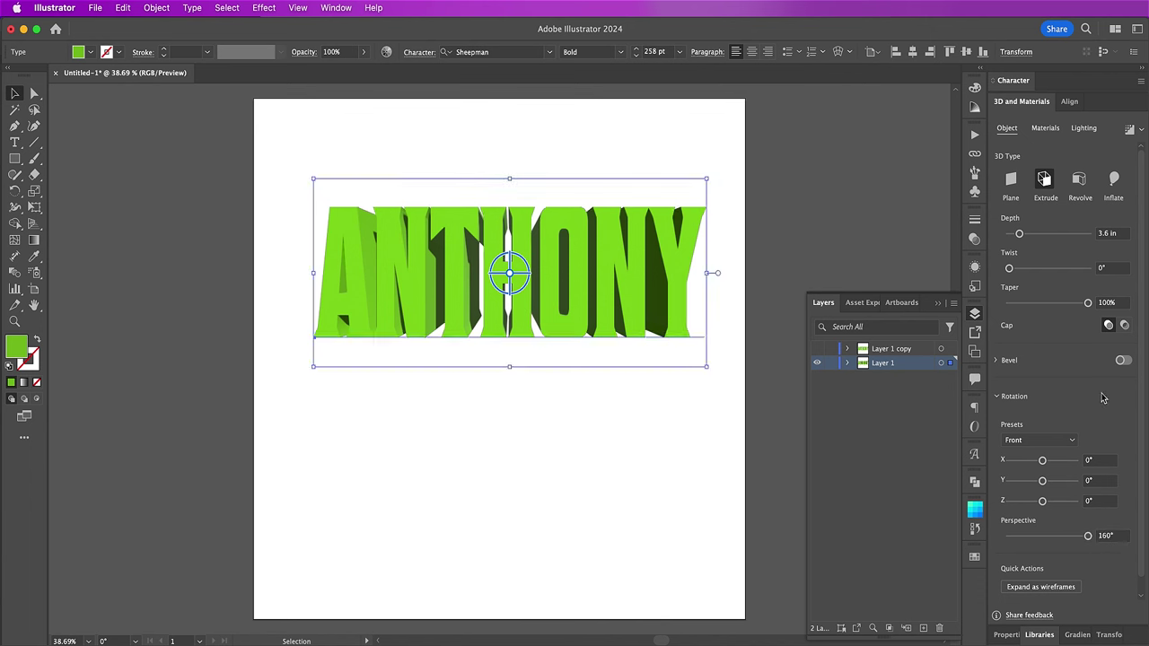
{"action": "left_click", "coordinate": [1140, 131]}
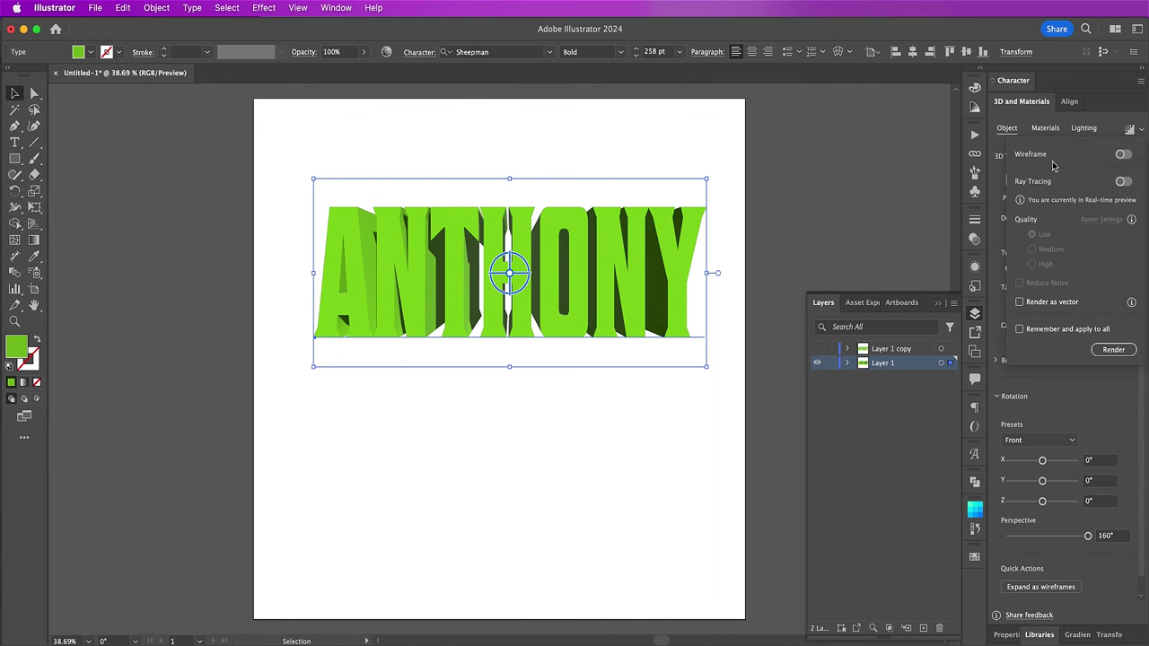
- Render the 3D ANTHONY text with ray tracing on at High quality
{"action": "left_click", "coordinate": [1121, 181]}
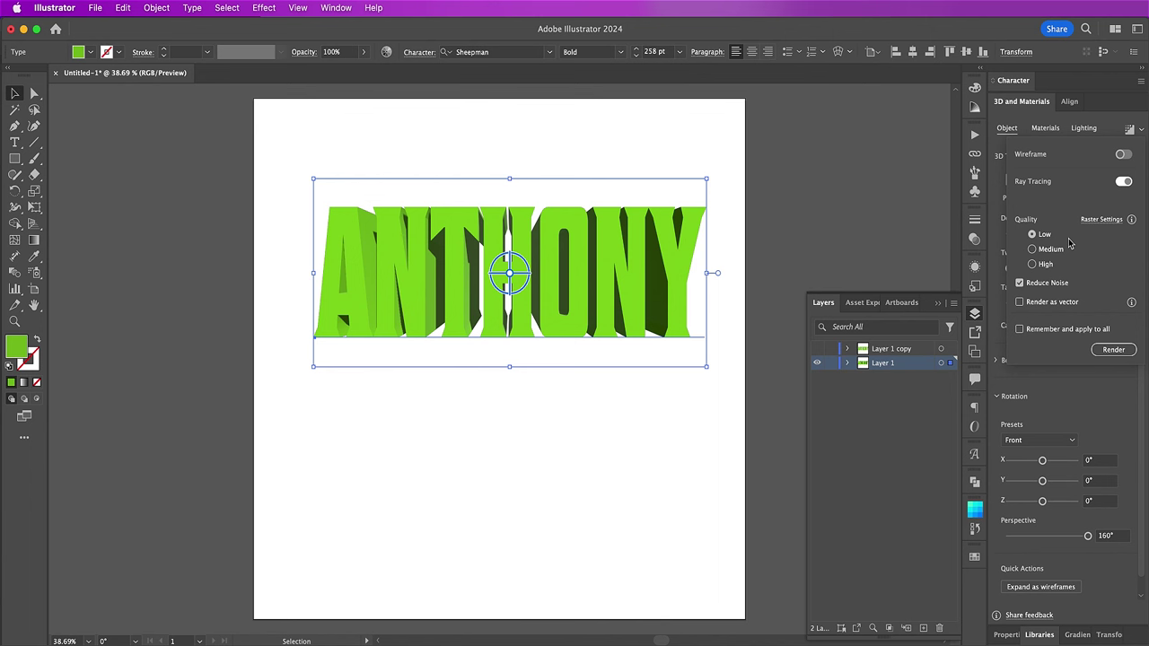
{"action": "left_click", "coordinate": [1046, 265]}
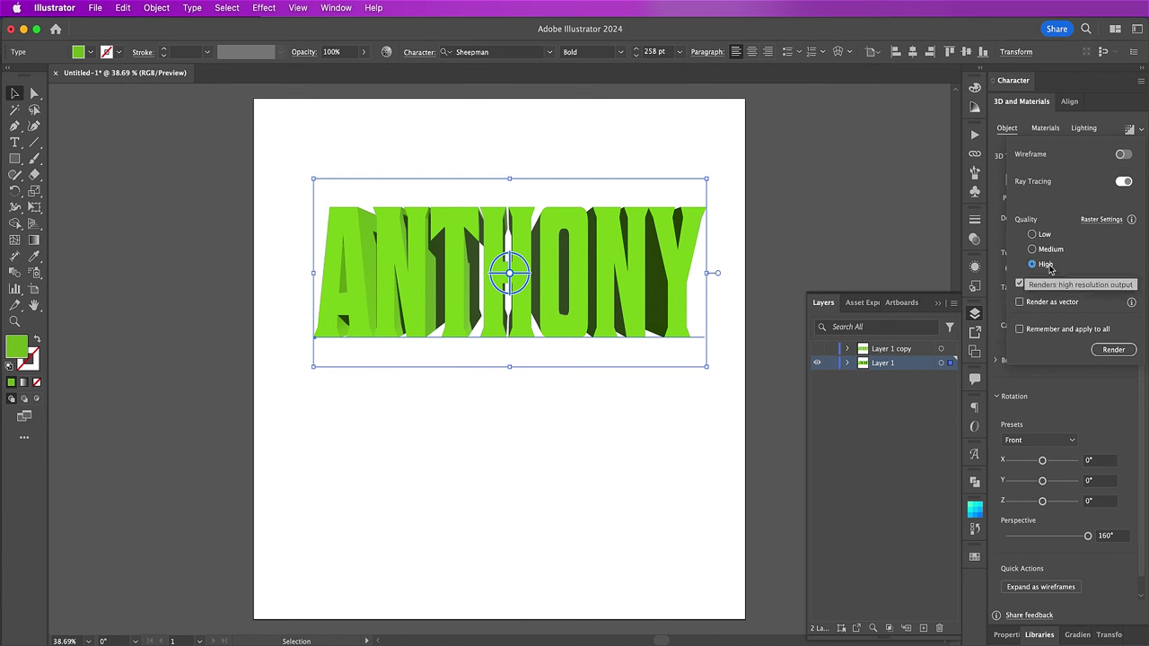
{"action": "left_click", "coordinate": [1100, 350]}
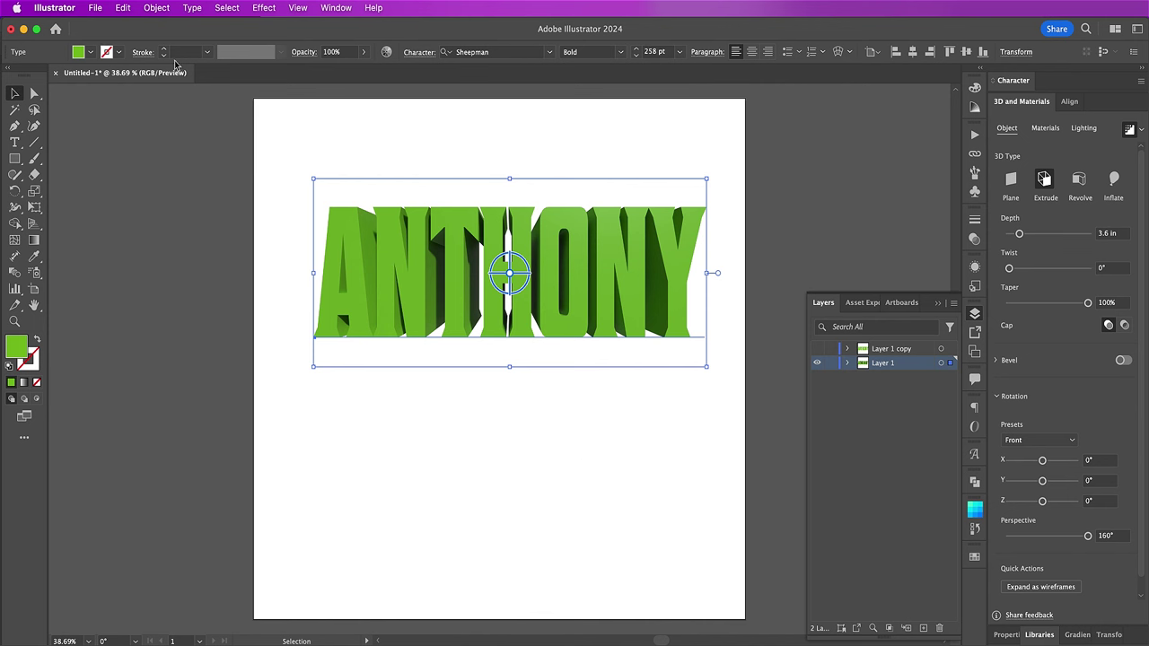
- Copy the rendered 3D ANTHONY text and return to the navy Photoshop document
{"action": "left_click", "coordinate": [126, 9]}
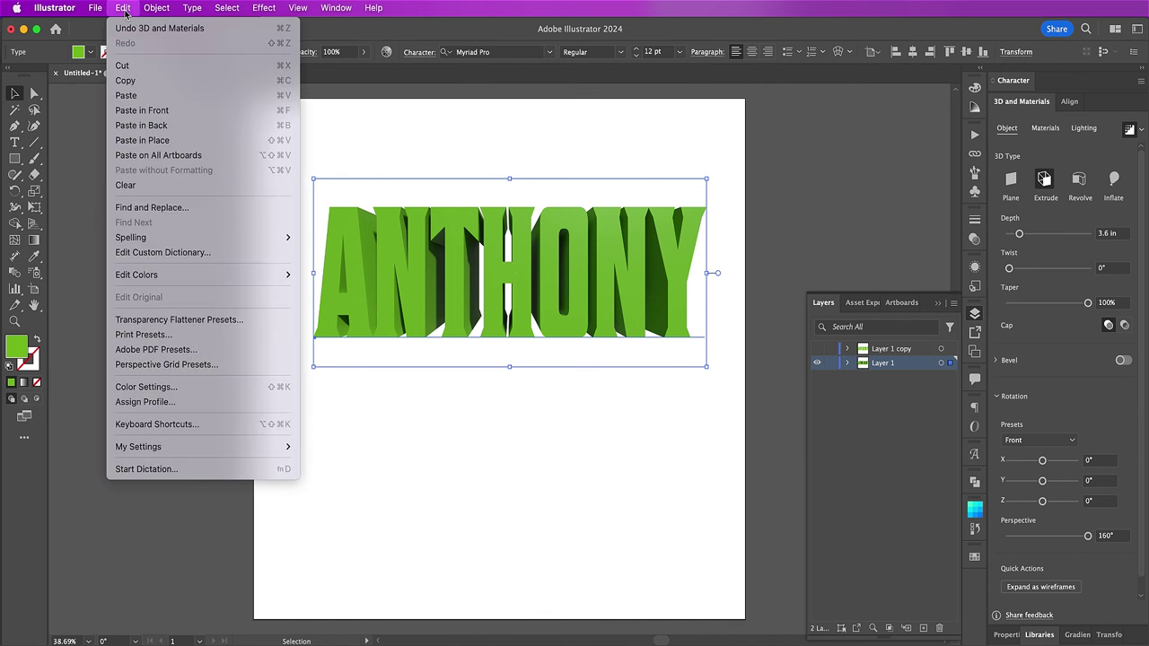
{"action": "left_click", "coordinate": [133, 85]}
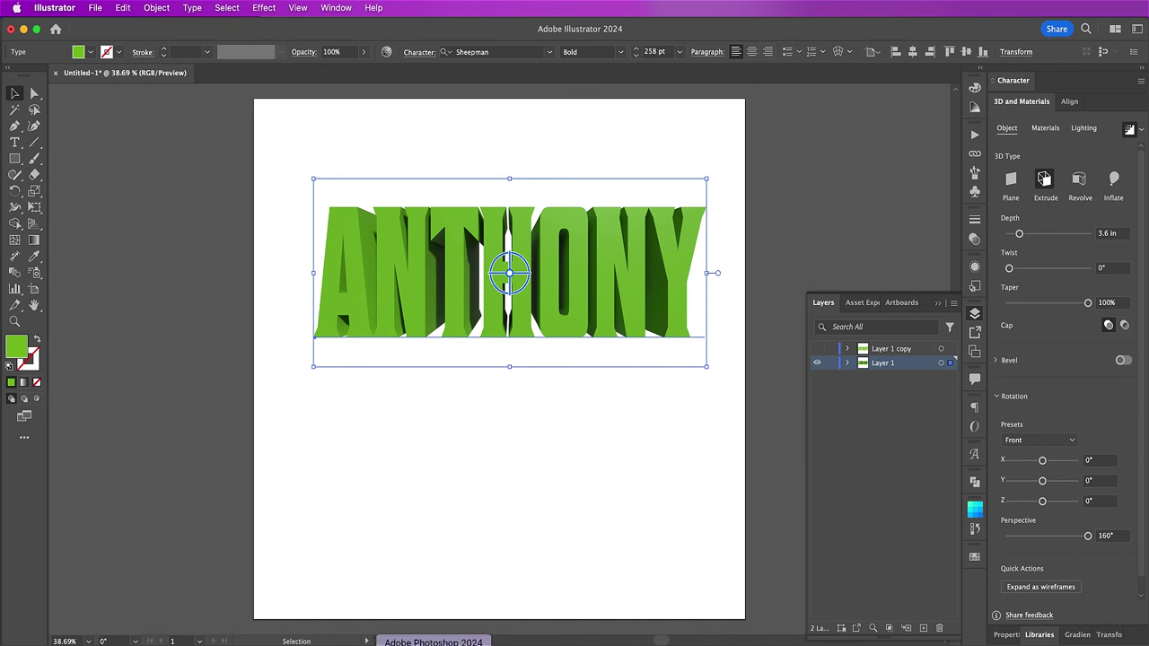
{"action": "left_click", "coordinate": [438, 643]}
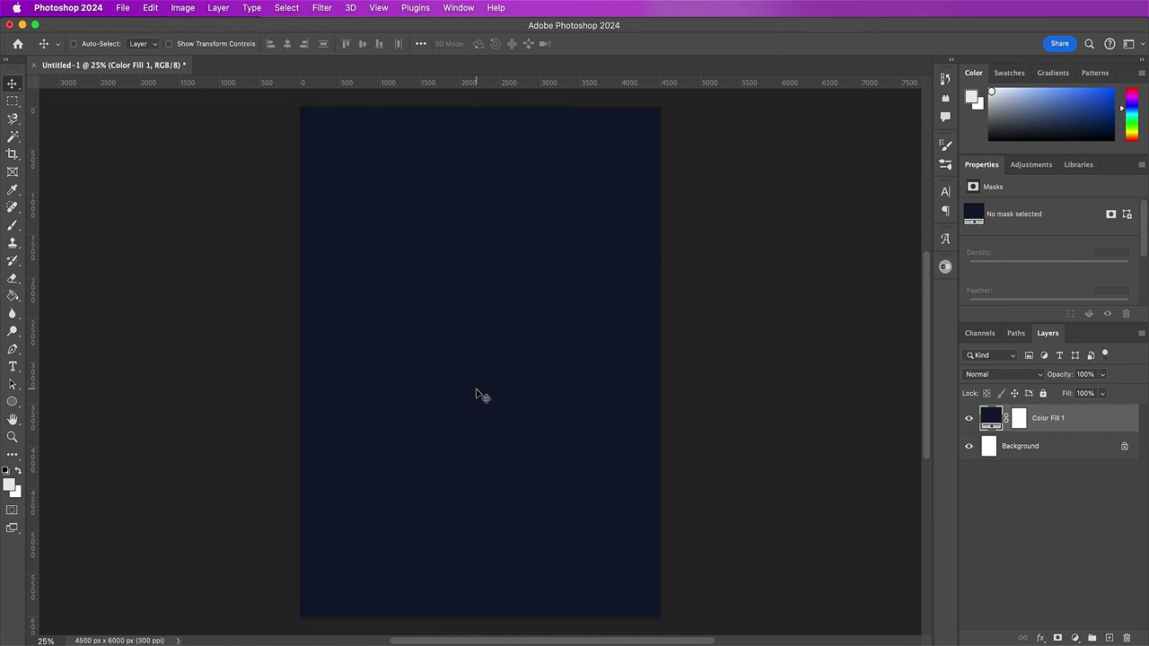
- Paste the ANTHONY 3D text onto the navy poster as a Smart Object, commit it, and return to Illustrator
{"action": "left_click", "coordinate": [150, 8]}
{"action": "left_click", "coordinate": [166, 127]}
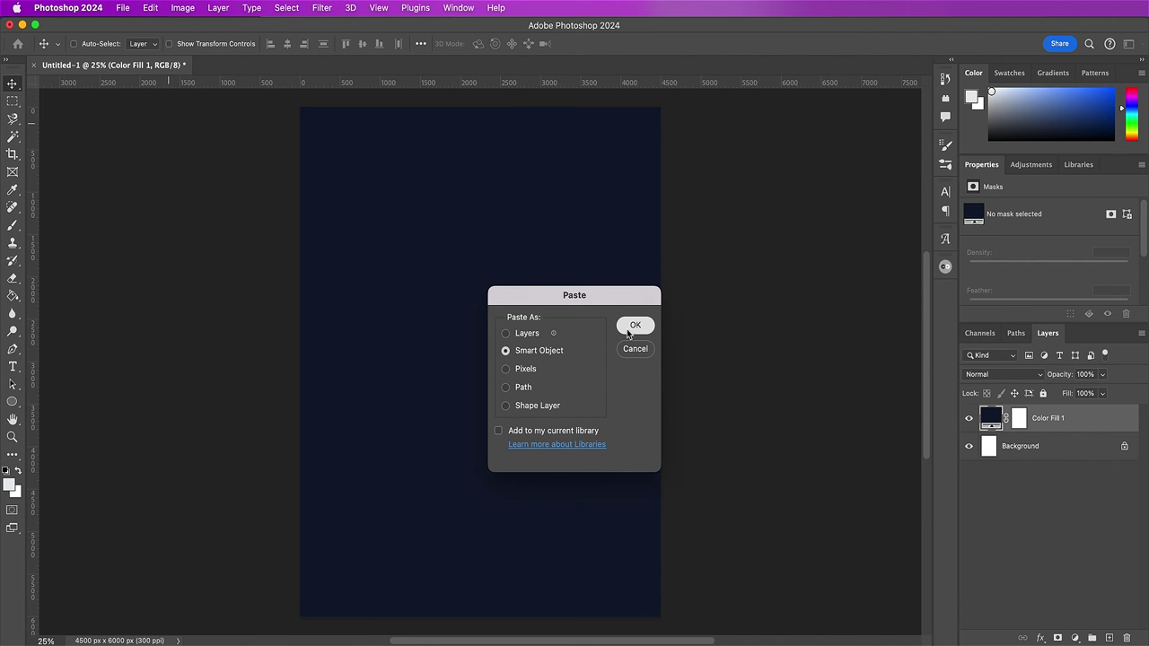
{"action": "key", "text": "Return"}
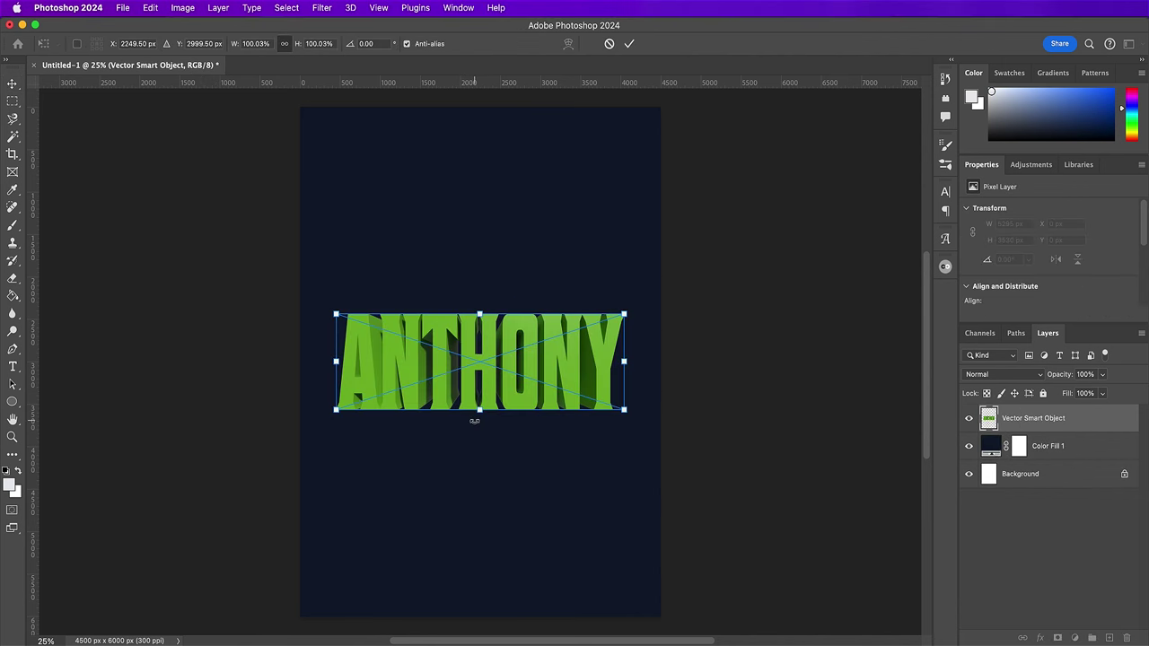
{"action": "left_click", "coordinate": [631, 44]}
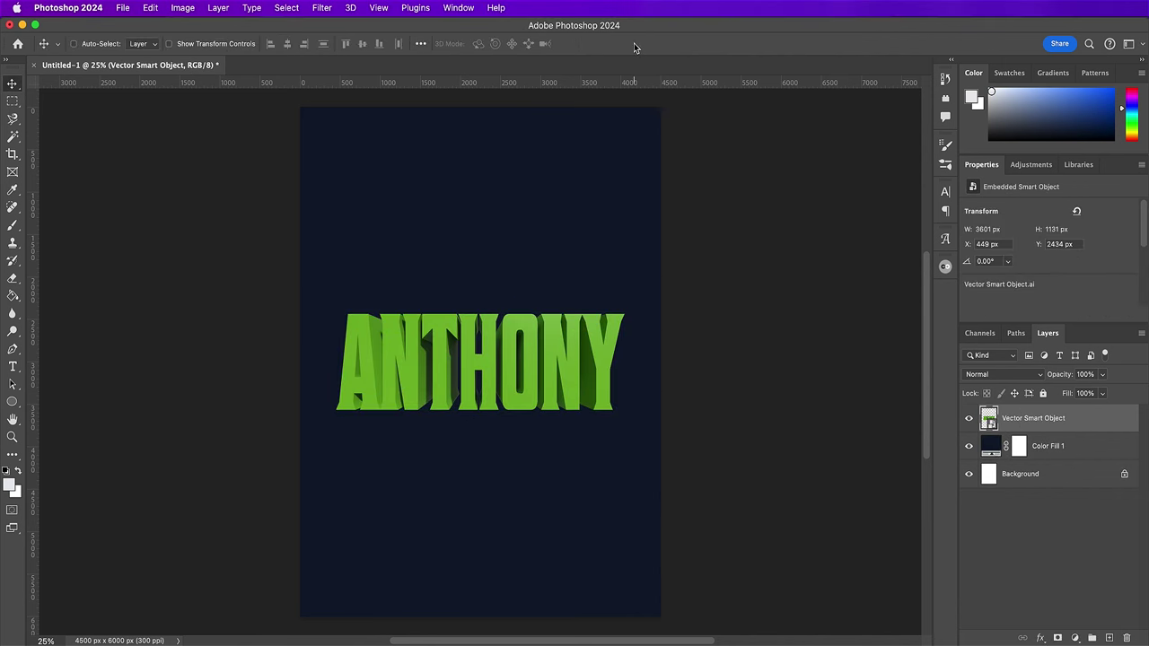
{"action": "left_click", "coordinate": [516, 641]}
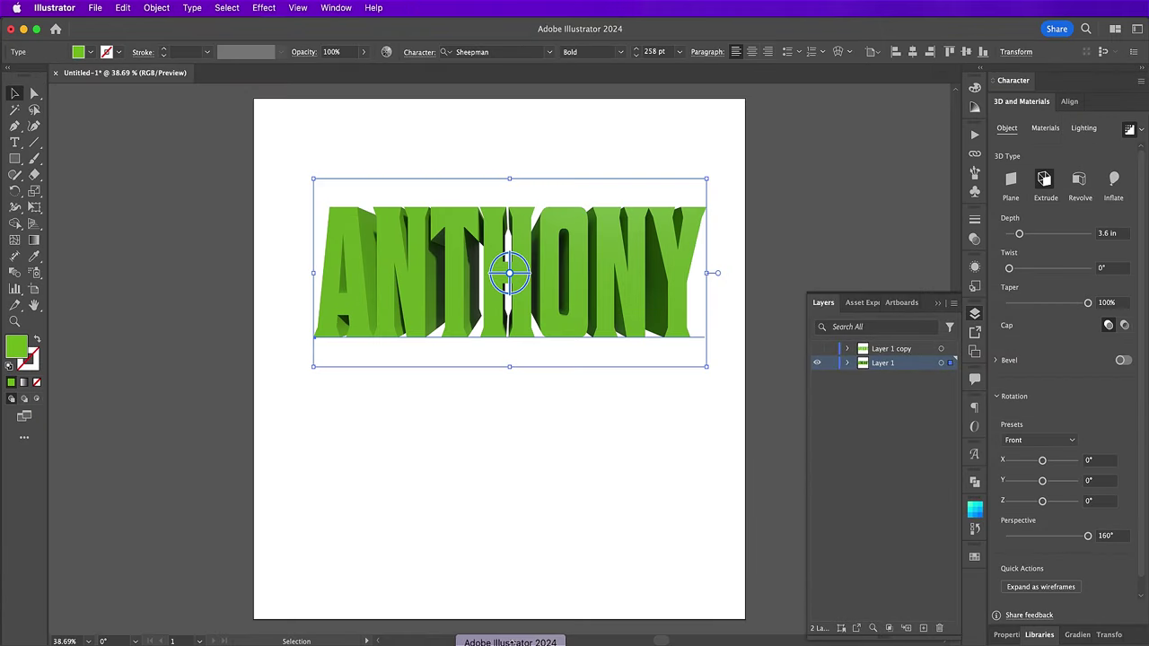
- Lock Layer 1, unhide Layer 1 copy, copy its flat ANTHONY text, then switch to Photoshop
{"action": "left_click", "coordinate": [830, 363]}
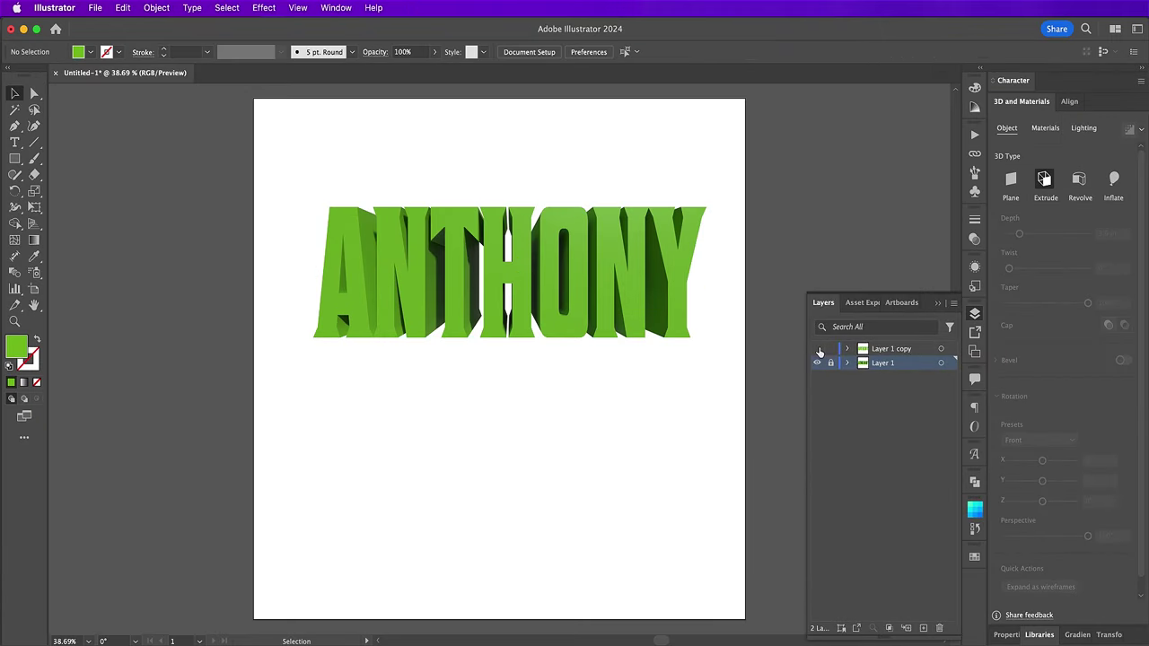
{"action": "left_click", "coordinate": [620, 277]}
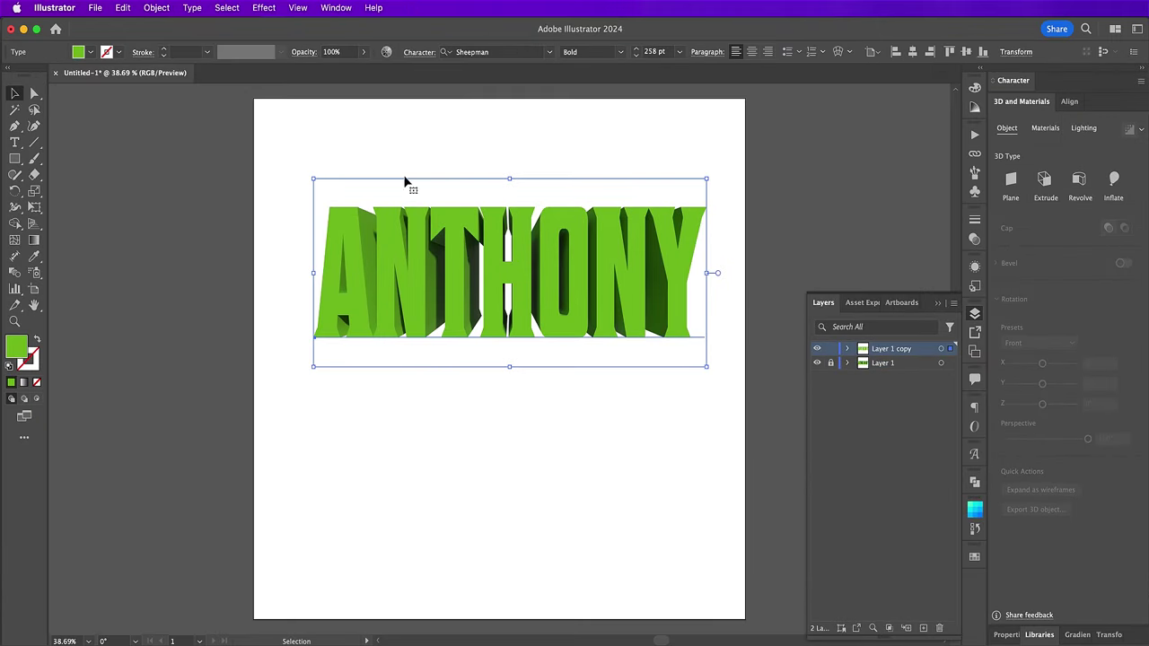
{"action": "left_click", "coordinate": [126, 8]}
{"action": "left_click", "coordinate": [139, 77]}
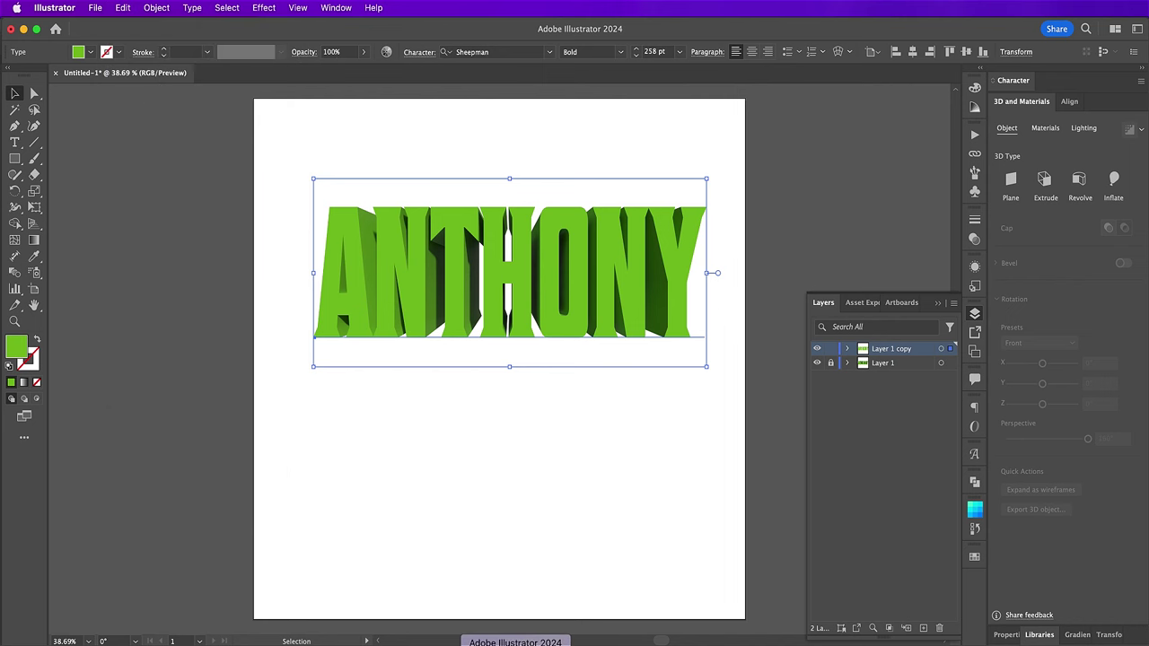
{"action": "left_click", "coordinate": [439, 644]}
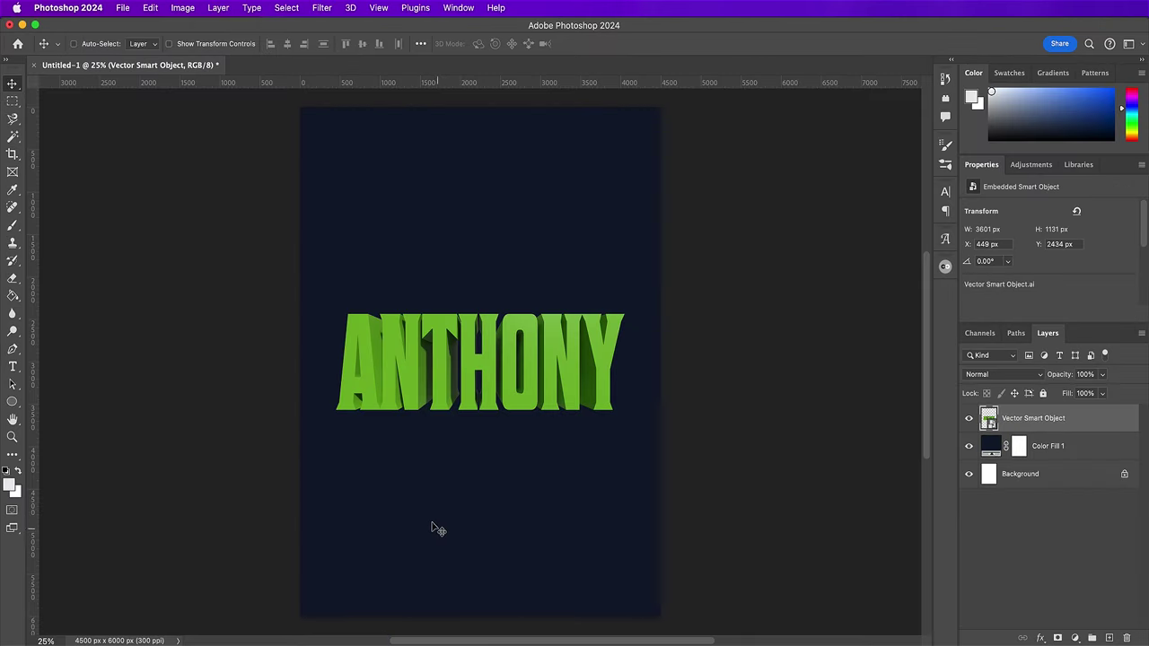
- Paste the second ANTHONY artwork as a Smart Object and commit its placement
{"action": "left_click", "coordinate": [149, 7]}
{"action": "left_click", "coordinate": [176, 133]}
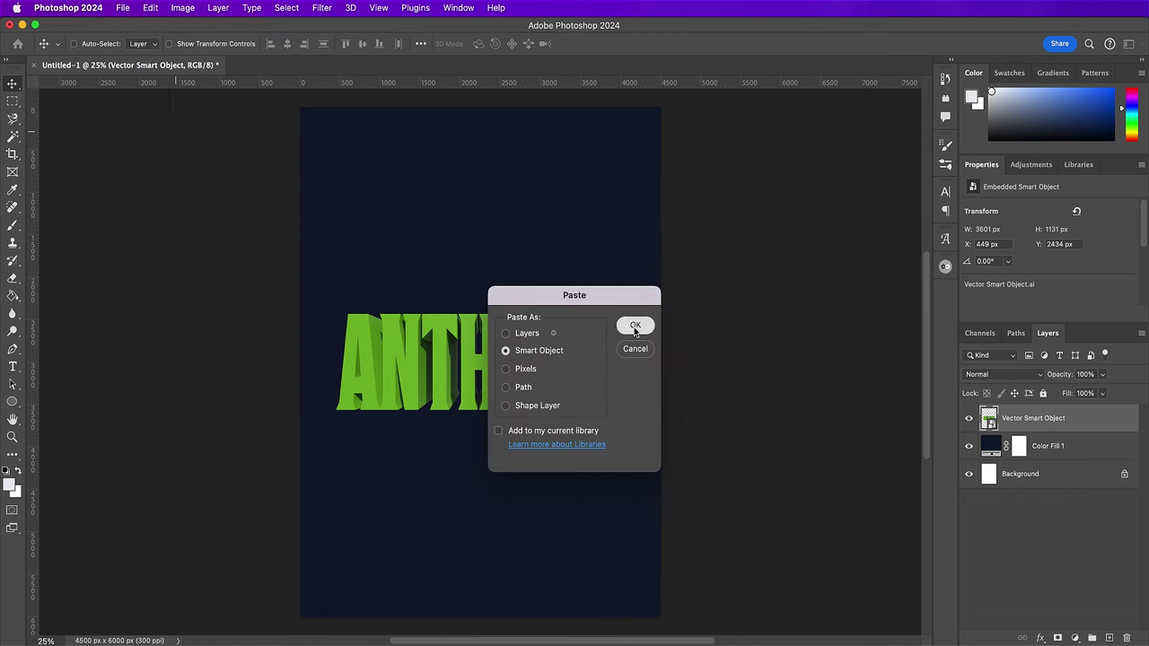
{"action": "left_click", "coordinate": [635, 326]}
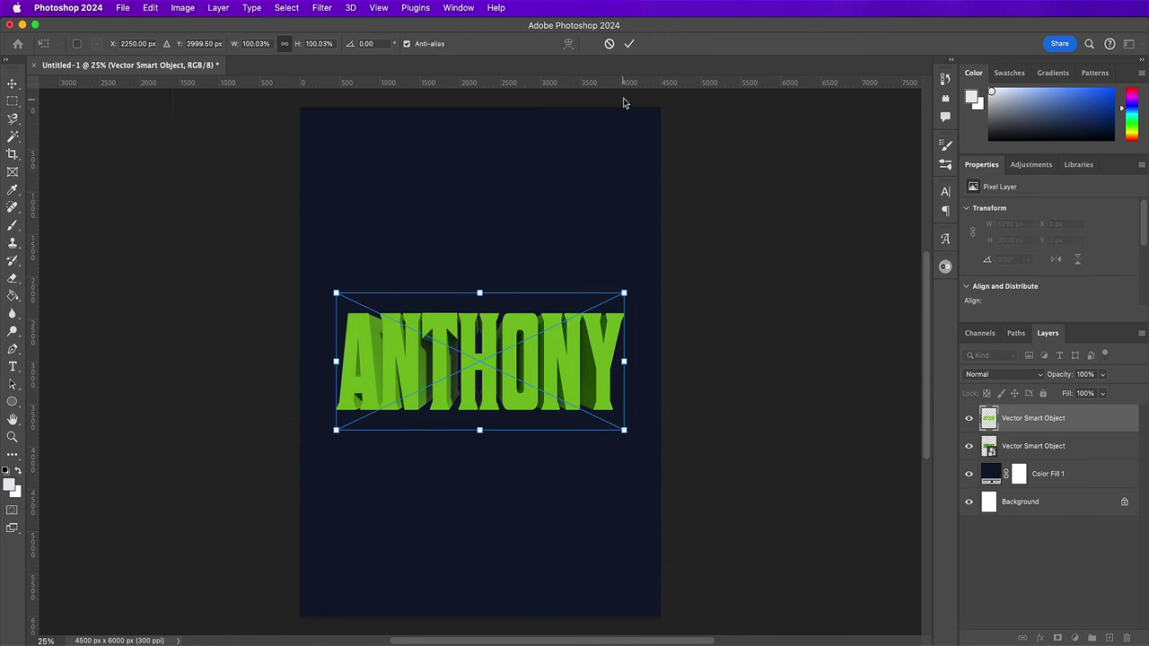
{"action": "left_click", "coordinate": [629, 43]}
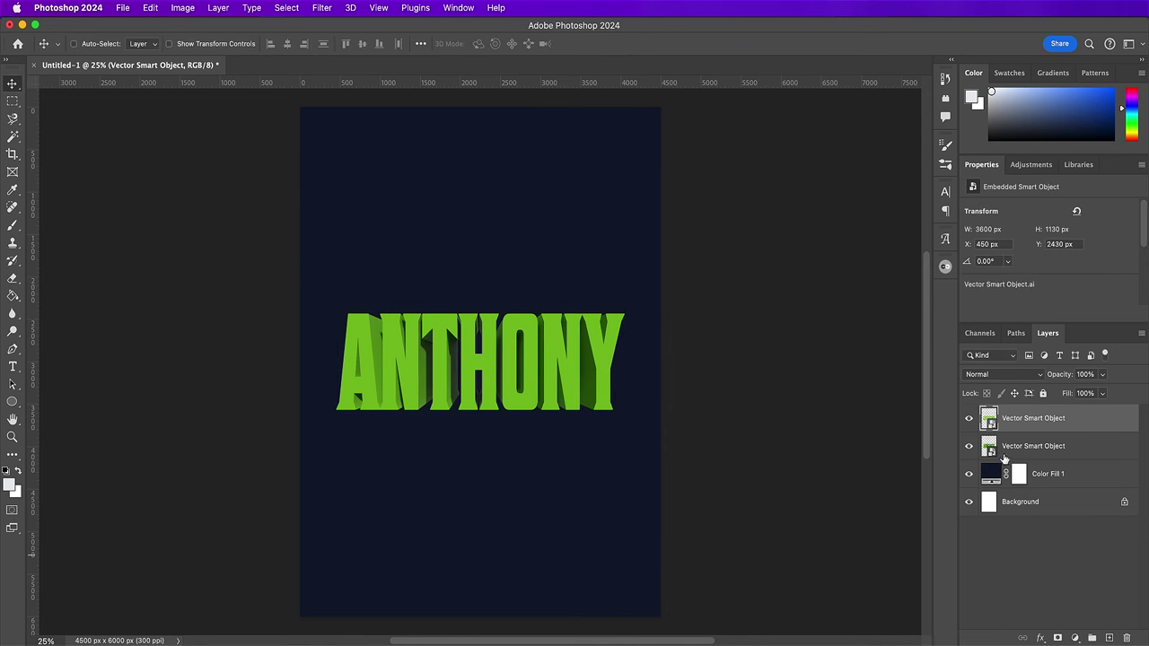
- Rename the two ANTHONY layers to 'ANT - 1ST LAYER' and 'ANT - 2ND LAYER'
{"action": "double_click", "coordinate": [1015, 417]}
{"action": "type", "text": "ANT - 1ST LAYER"}
{"action": "key", "text": "Return"}
{"action": "double_click", "coordinate": [1023, 447]}
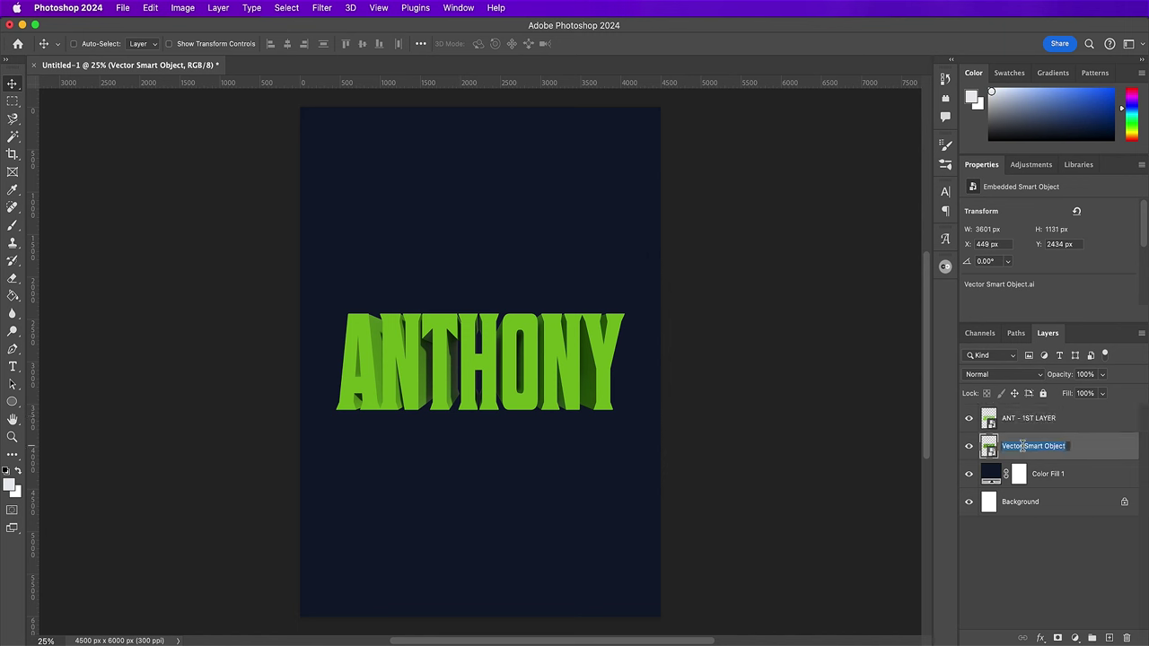
{"action": "type", "text": "ANT - 2ND LAYER"}
{"action": "key", "text": "Return"}
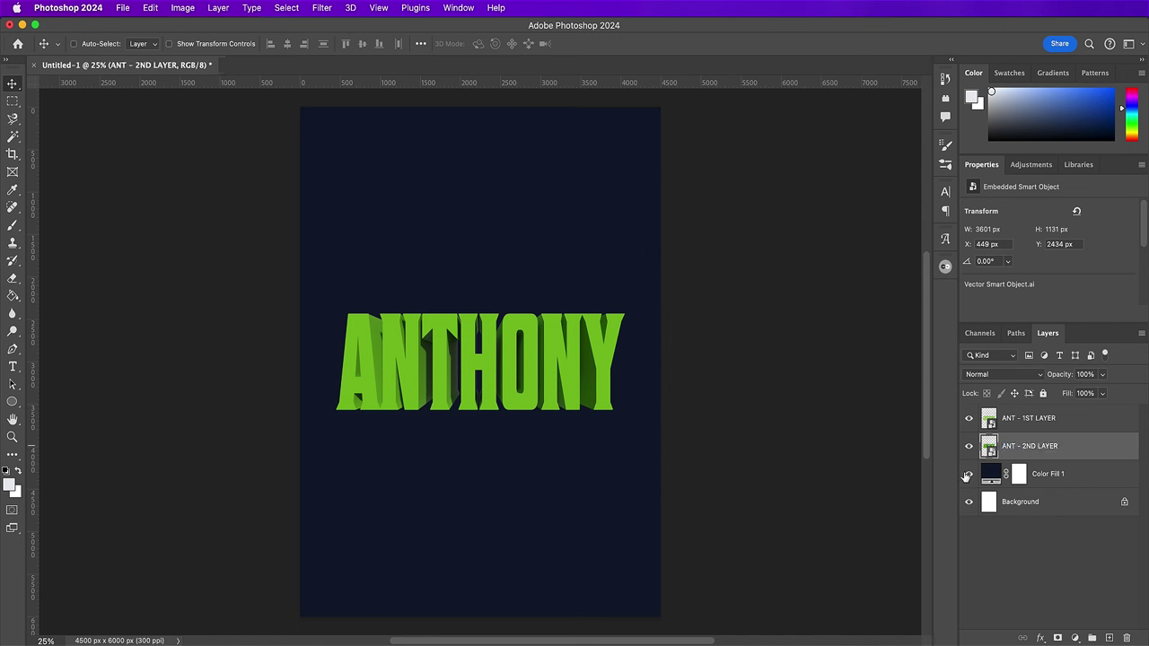
- Move both ANTHONY layers up near the poster top, then return to Illustrator
{"action": "left_click", "coordinate": [1035, 427], "text": "shift"}
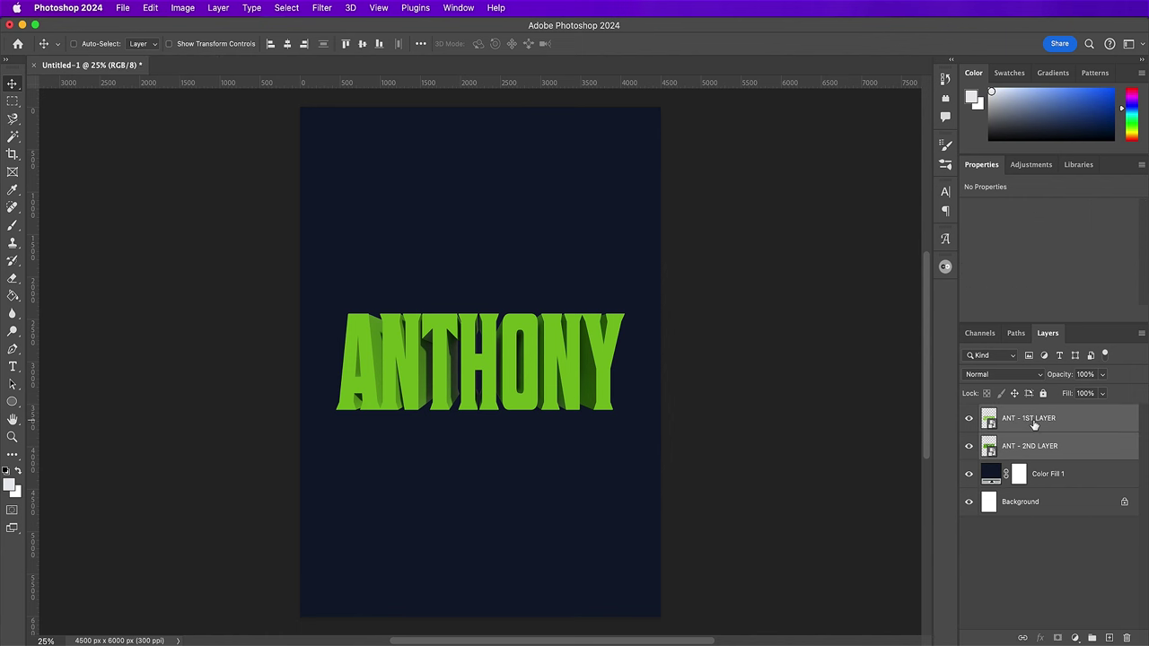
{"action": "left_click_drag", "start_coordinate": [528, 407], "coordinate": [532, 248]}
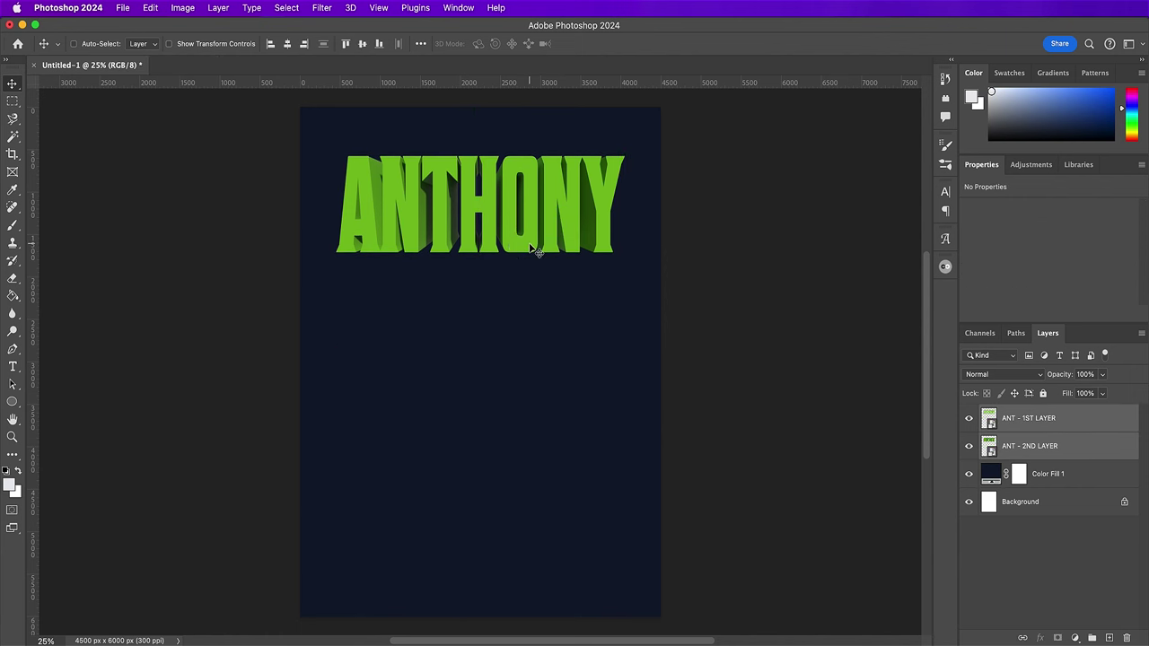
{"action": "left_click", "coordinate": [493, 644]}
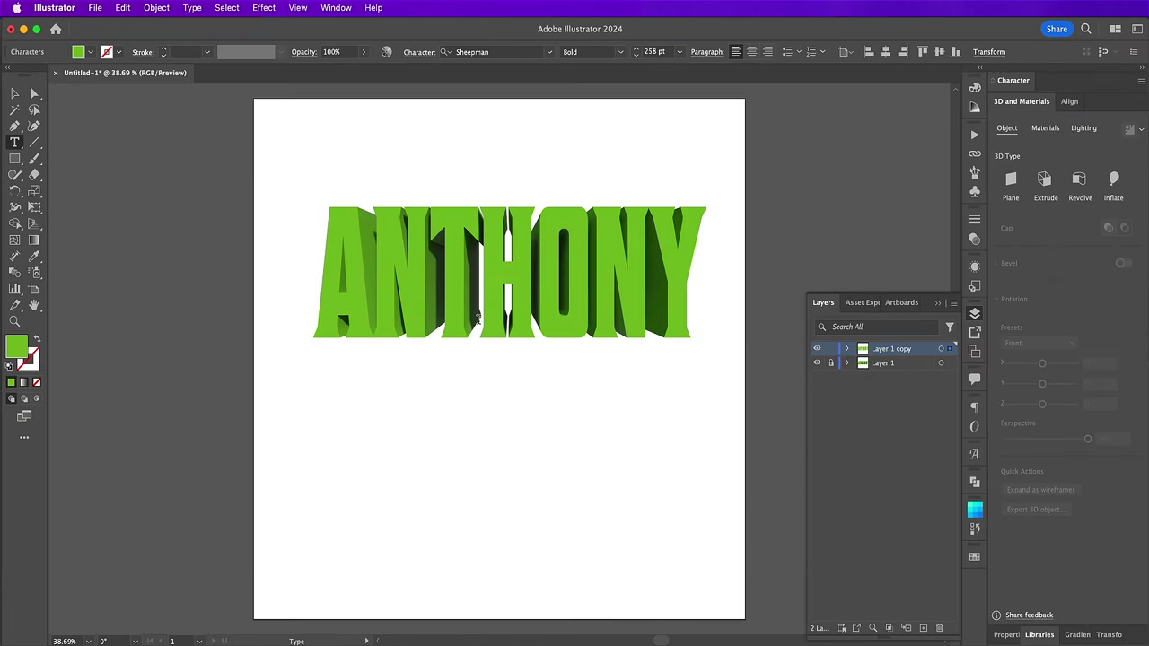
- Retype the 3D word as EDWARDS, copy the whole object, and go back to Photoshop
{"action": "double_click", "coordinate": [478, 319]}
{"action": "type", "text": "EDW"}
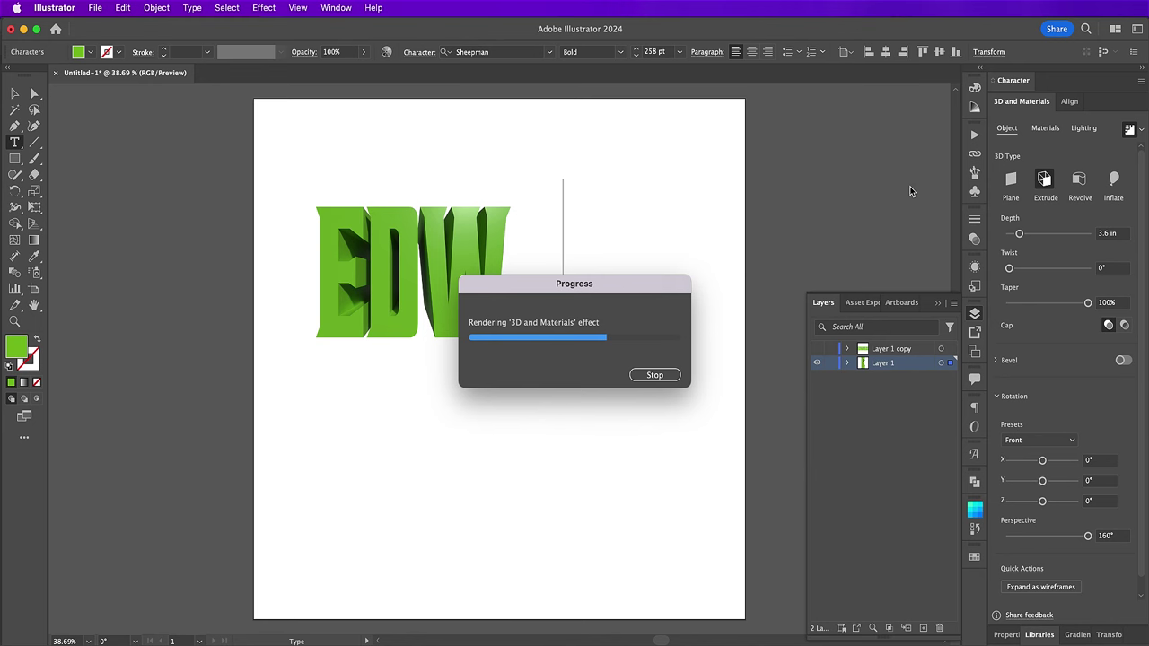
{"action": "type", "text": "ARD"}
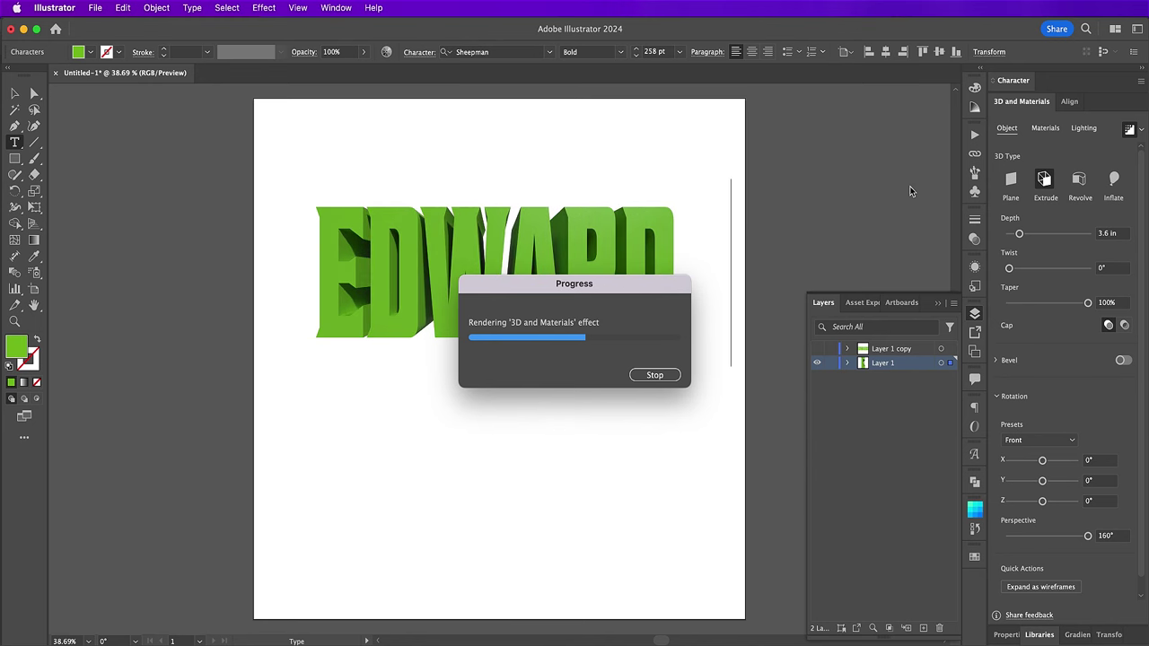
{"action": "type", "text": "S"}
{"action": "key", "text": "Escape"}
{"action": "left_click", "coordinate": [1133, 129]}
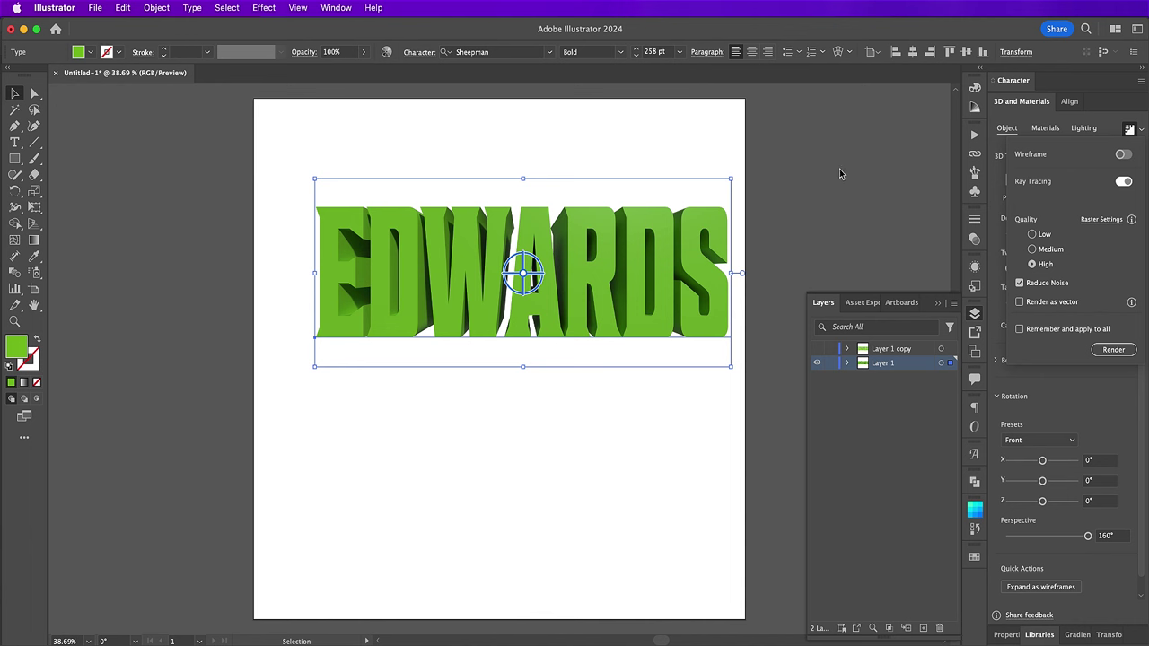
{"action": "left_click", "coordinate": [130, 10]}
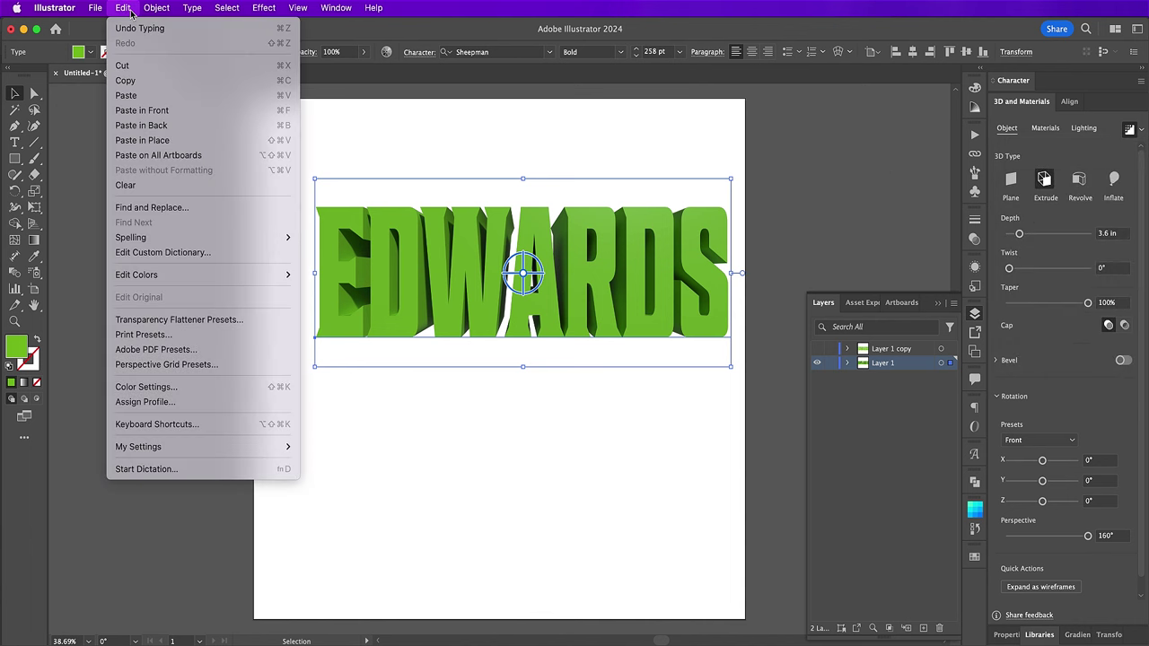
{"action": "left_click", "coordinate": [148, 86]}
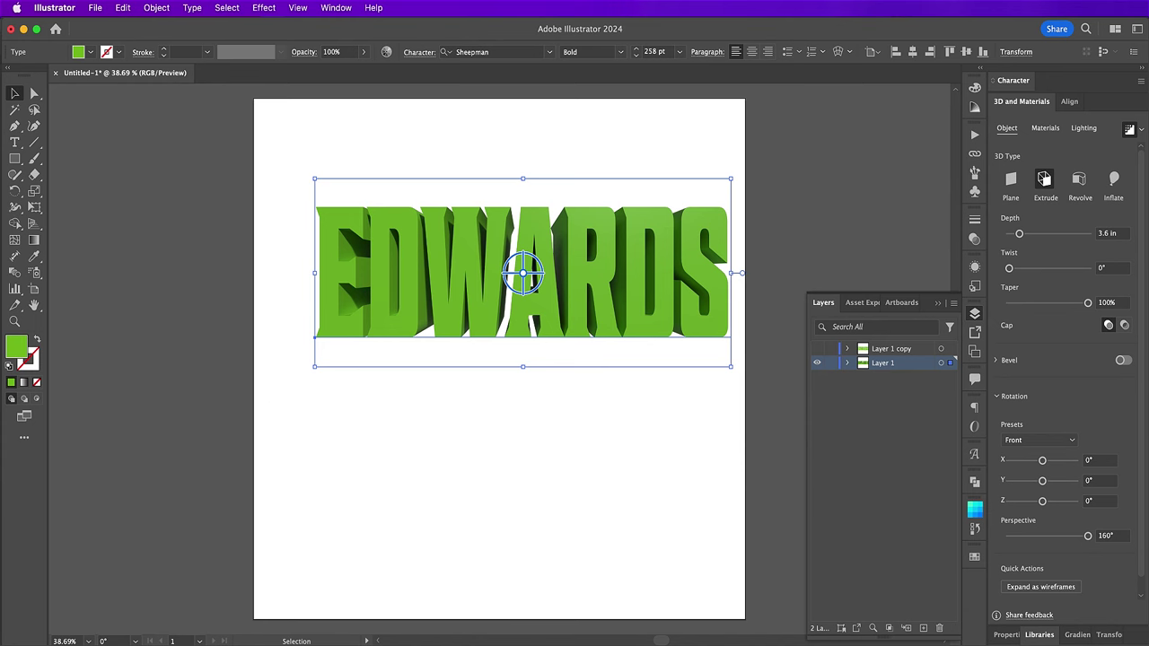
{"action": "left_click", "coordinate": [454, 639]}
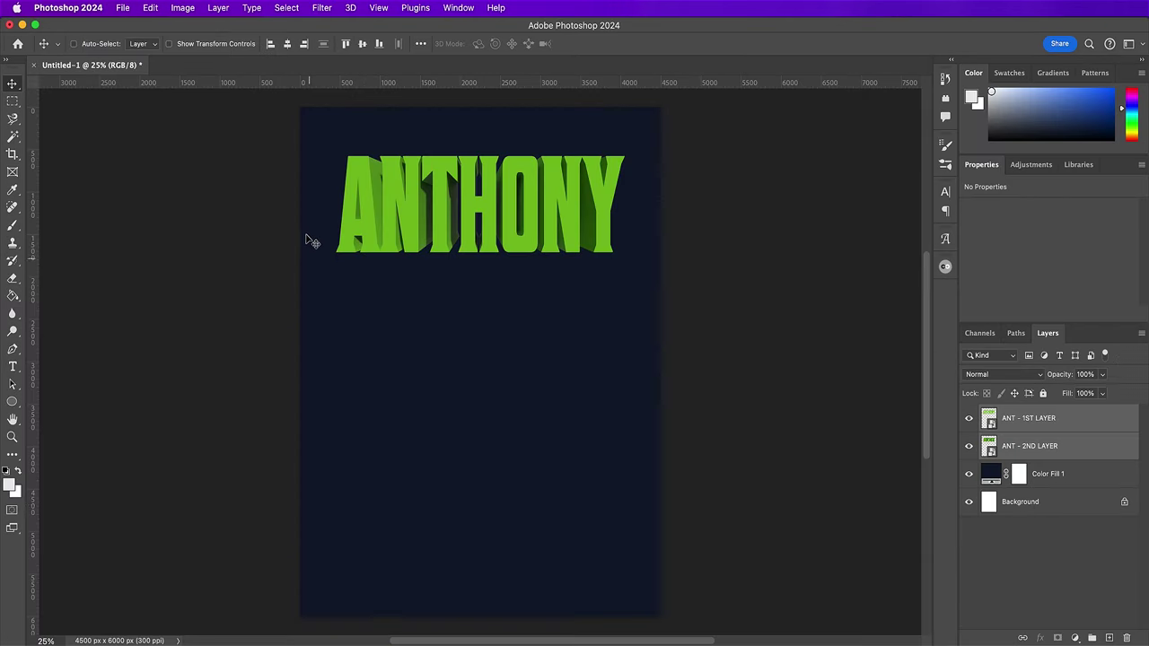
- Paste the EDWARDS artwork as a Smart Object just above Color Fill 1
{"action": "left_click", "coordinate": [1073, 470]}
{"action": "left_click", "coordinate": [151, 9]}
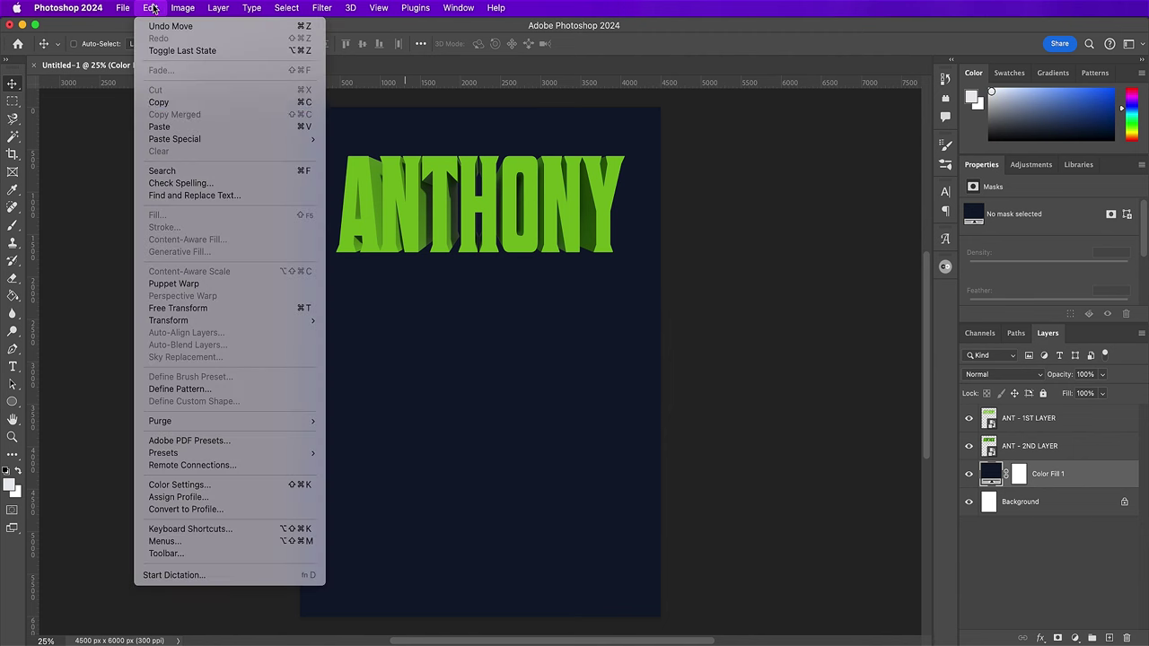
{"action": "left_click", "coordinate": [166, 126]}
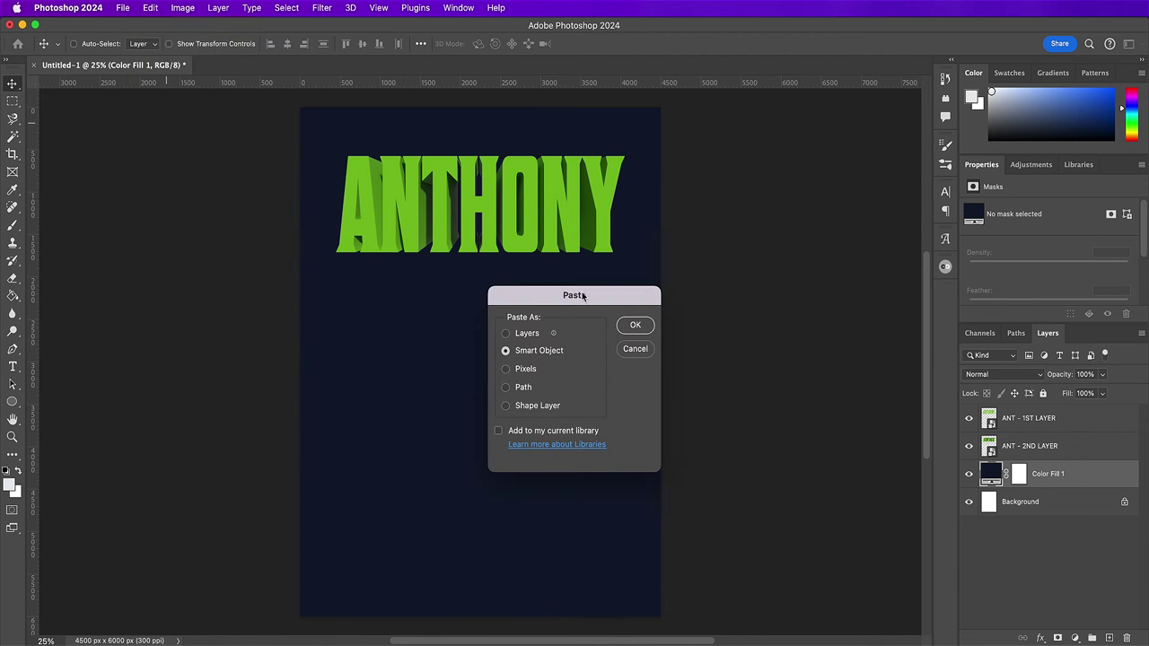
{"action": "left_click", "coordinate": [634, 325]}
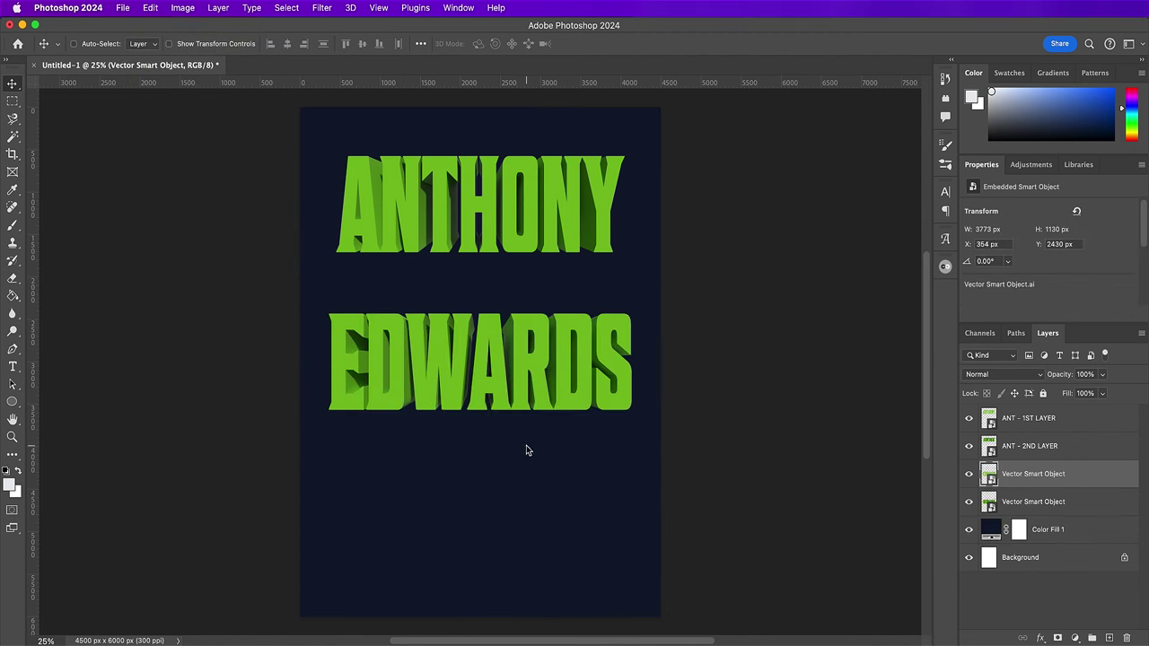
- Rename the EDWARDS layers to 'EDWARDS - 1ST LAYER' and 'EDWARDS - 2ND LAYER'
{"action": "double_click", "coordinate": [1019, 481]}
{"action": "type", "text": "E"}
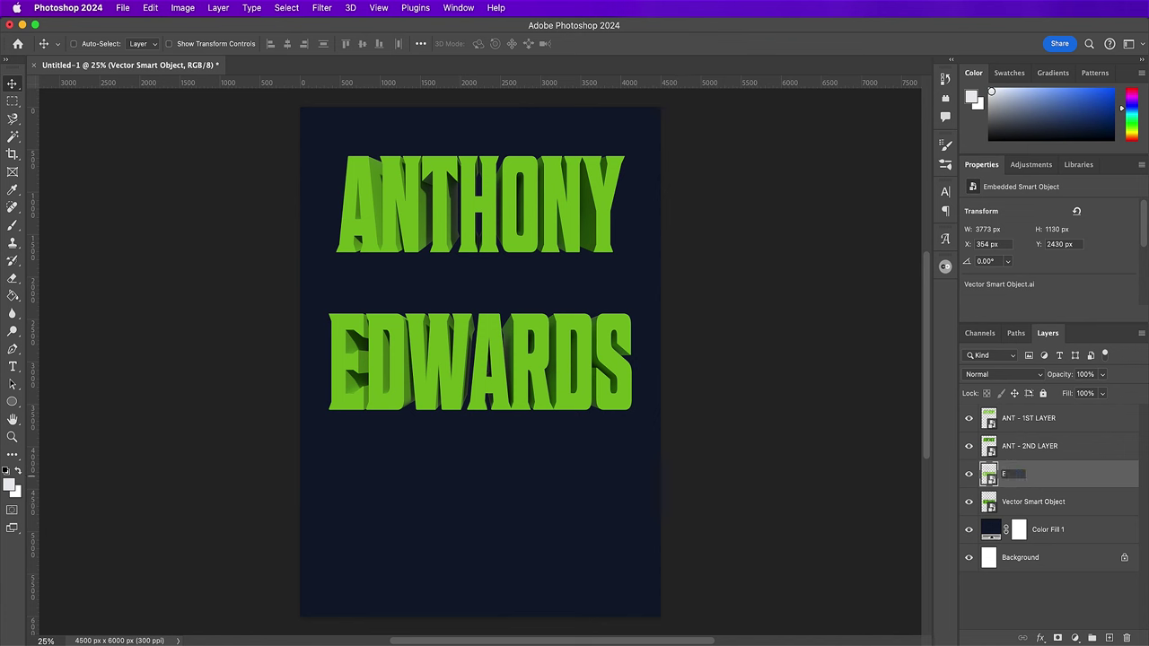
{"action": "type", "text": "DWARDS -1"}
{"action": "key", "text": "shift+Left"}
{"action": "type", "text": "1ST LAYER"}
{"action": "double_click", "coordinate": [1016, 502]}
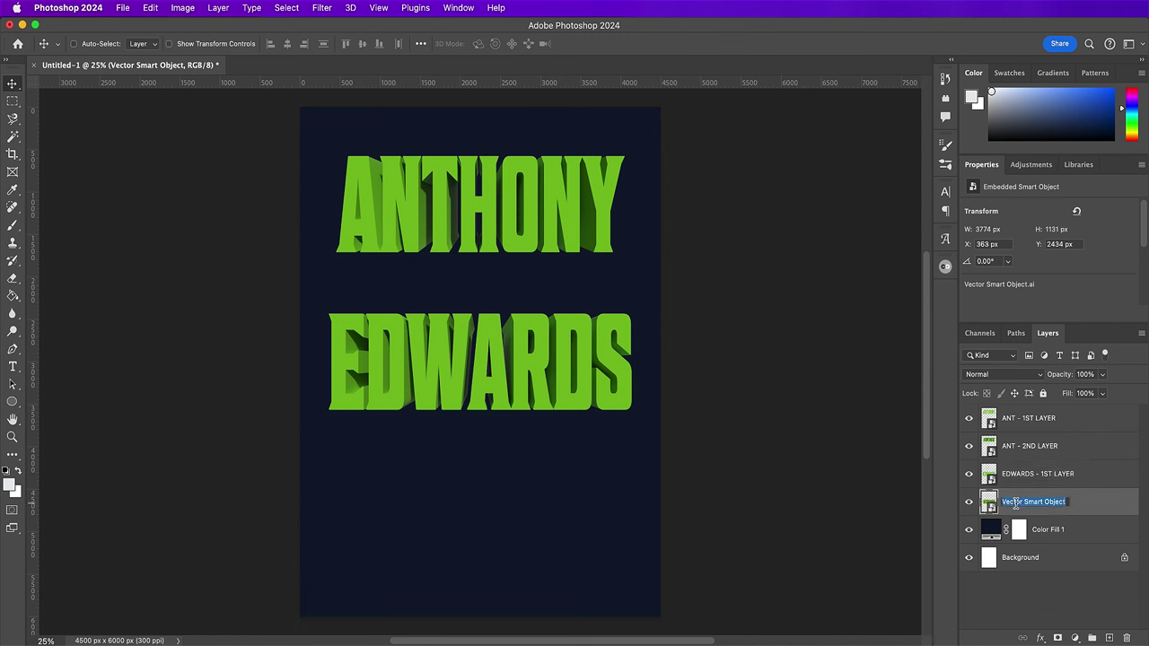
{"action": "type", "text": "WD"}
{"action": "type", "text": "WARDS"}
{"action": "type", "text": " - 2ND LAYR"}
{"action": "key", "text": "BackSpace"}
{"action": "type", "text": "ER"}
{"action": "key", "text": "Return"}
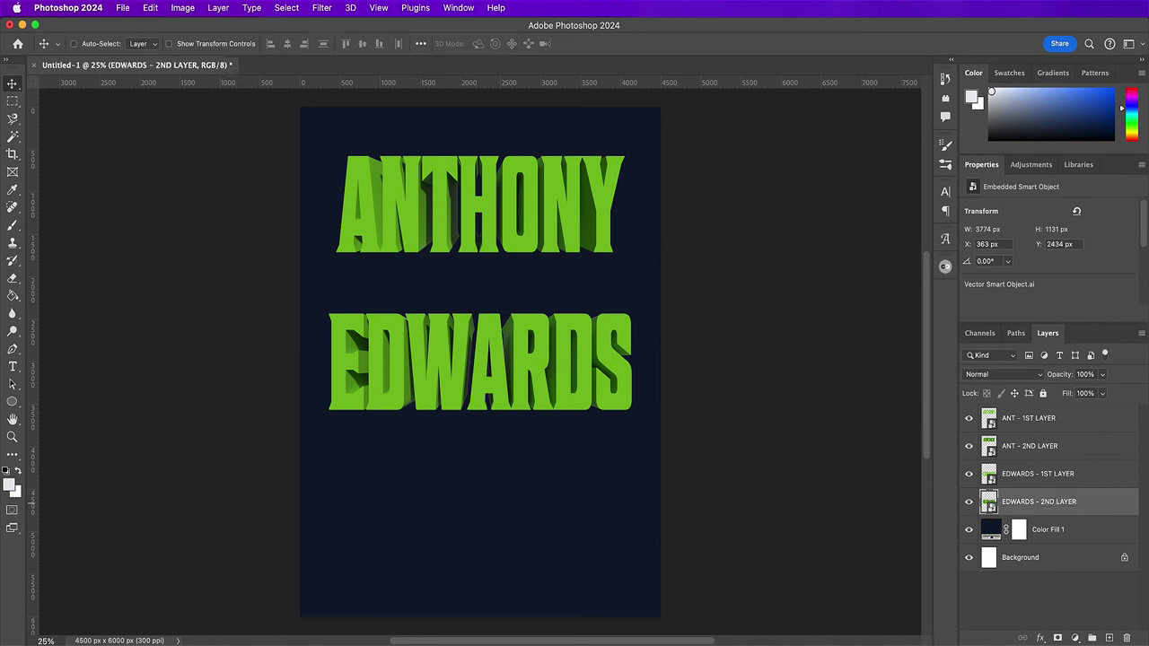
- Group both EDWARDS layers into a new group named 'EDWARDS'
{"action": "left_click", "coordinate": [1036, 473], "text": "shift"}
{"action": "left_click_drag", "start_coordinate": [1036, 472], "coordinate": [1091, 637]}
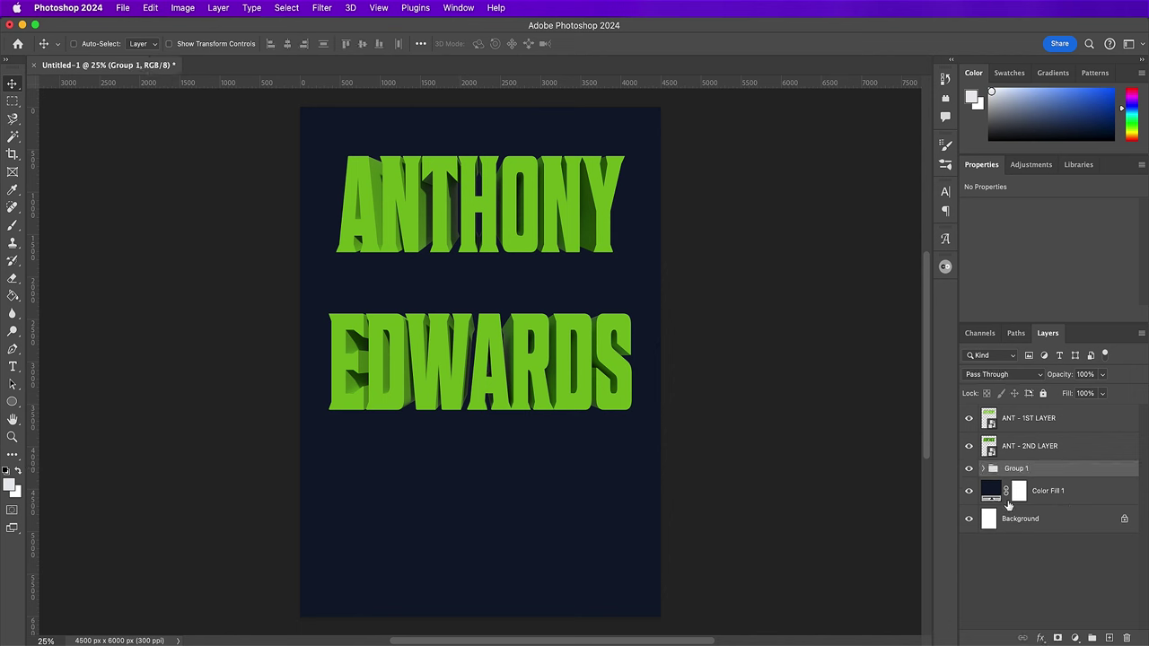
{"action": "double_click", "coordinate": [1015, 468]}
{"action": "type", "text": "EDWARDS"}
{"action": "key", "text": "Return"}
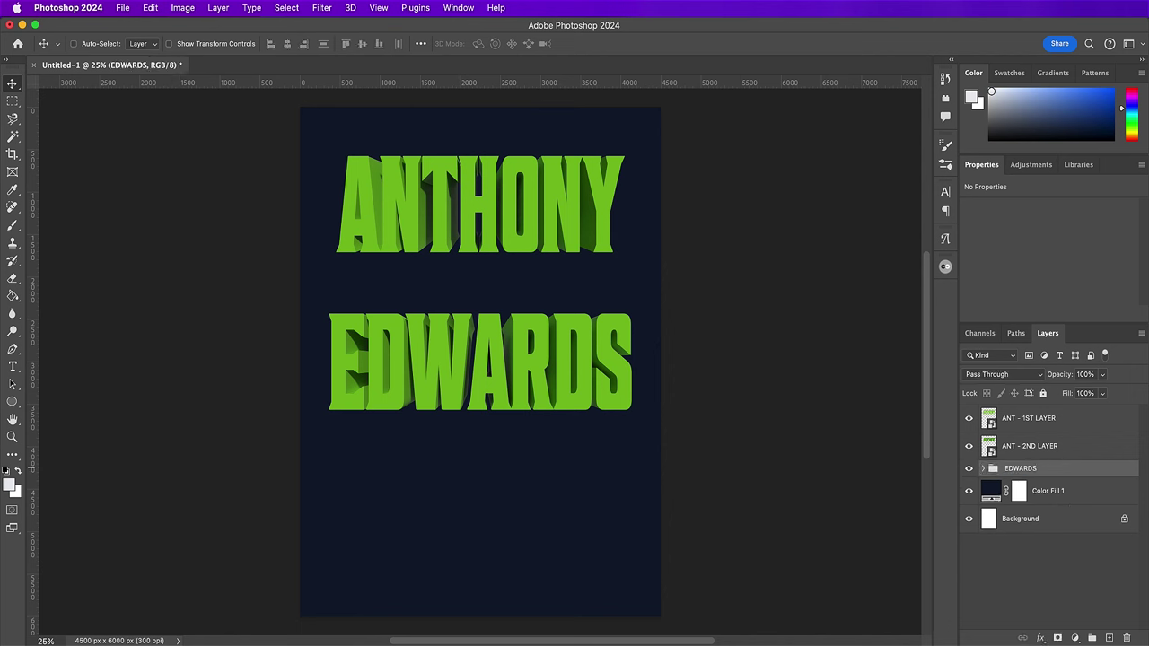
- Group the two ANT layers into a group named 'ANT' and select both groups
{"action": "left_click", "coordinate": [1025, 444]}
{"action": "left_click", "coordinate": [1026, 419], "text": "shift"}
{"action": "left_click", "coordinate": [1091, 638]}
{"action": "double_click", "coordinate": [1018, 413]}
{"action": "type", "text": "ANT"}
{"action": "key", "text": "Return"}
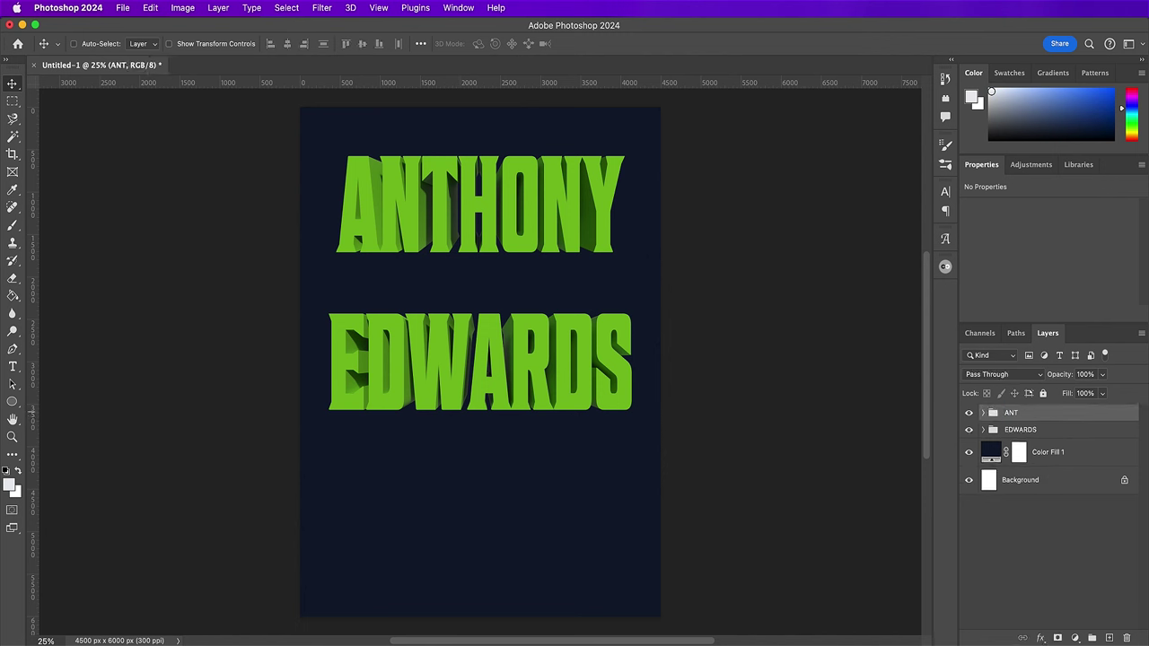
{"action": "left_click", "coordinate": [1026, 431], "text": "shift"}
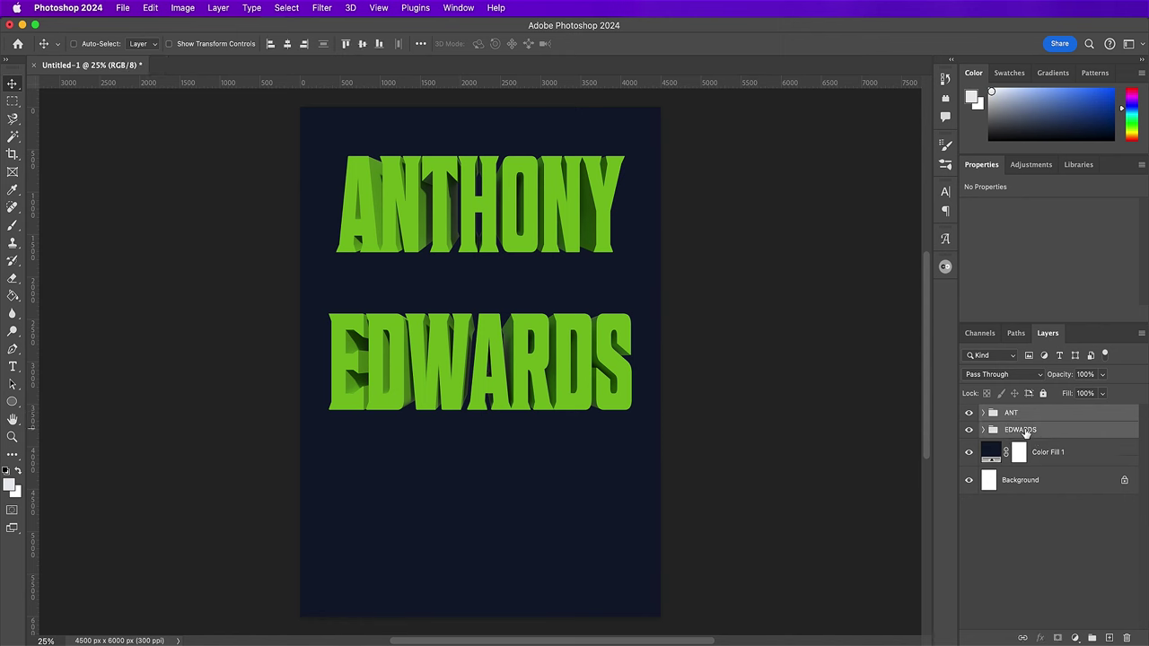
- Skew both word groups upward to the right with a -5° vertical skew and commit
{"action": "left_click", "coordinate": [147, 8]}
{"action": "mouse_move", "coordinate": [250, 321]}
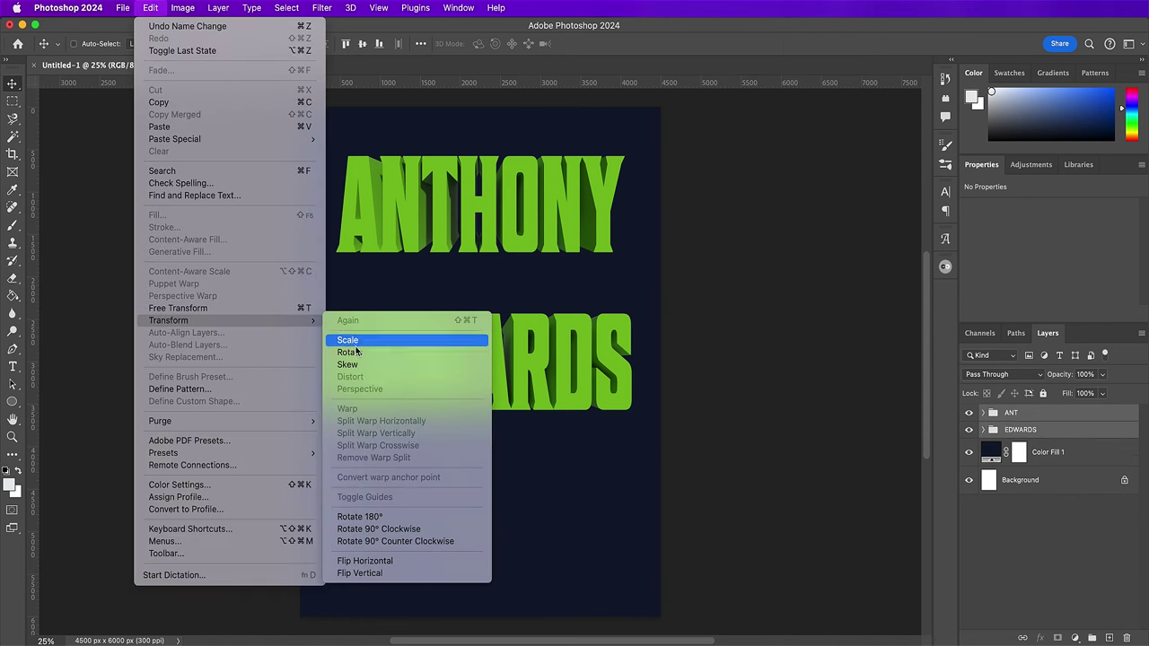
{"action": "left_click", "coordinate": [347, 364]}
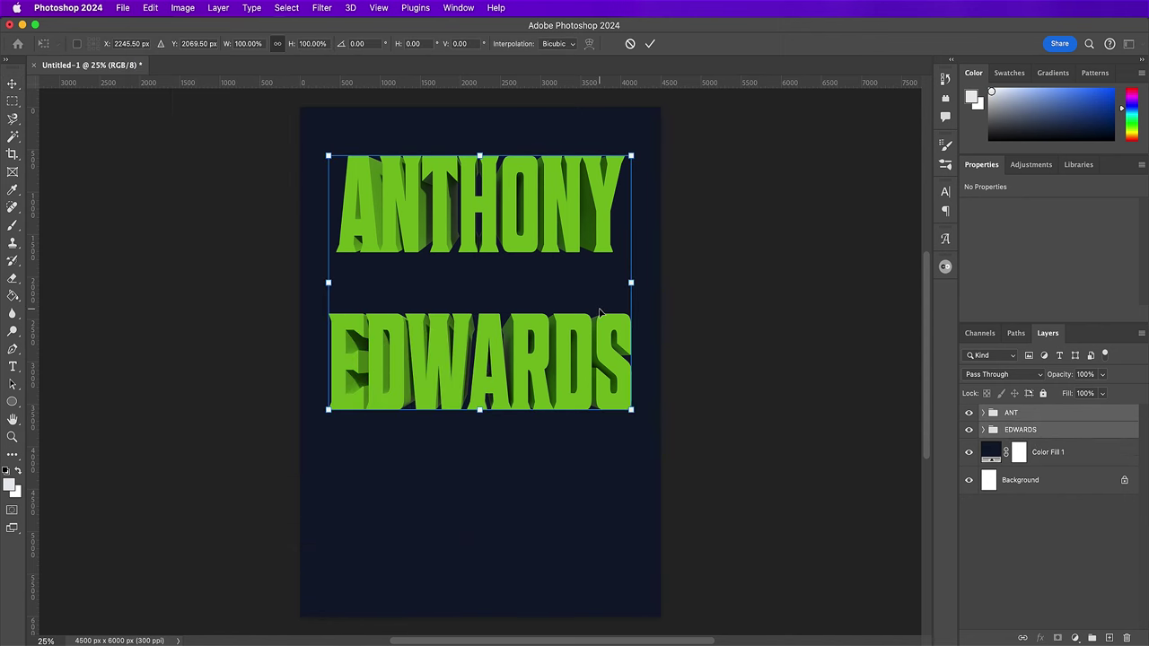
{"action": "left_click_drag", "start_coordinate": [631, 296], "coordinate": [629, 273]}
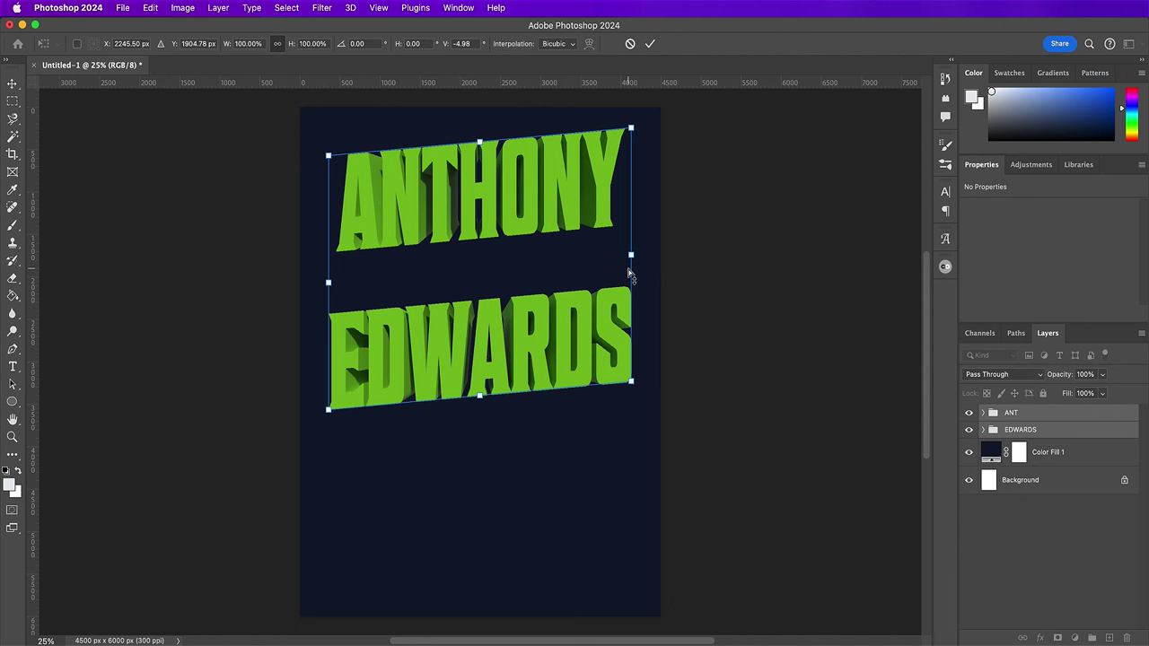
{"action": "left_click", "coordinate": [460, 43]}
{"action": "type", "text": "-5"}
{"action": "left_click", "coordinate": [650, 43]}
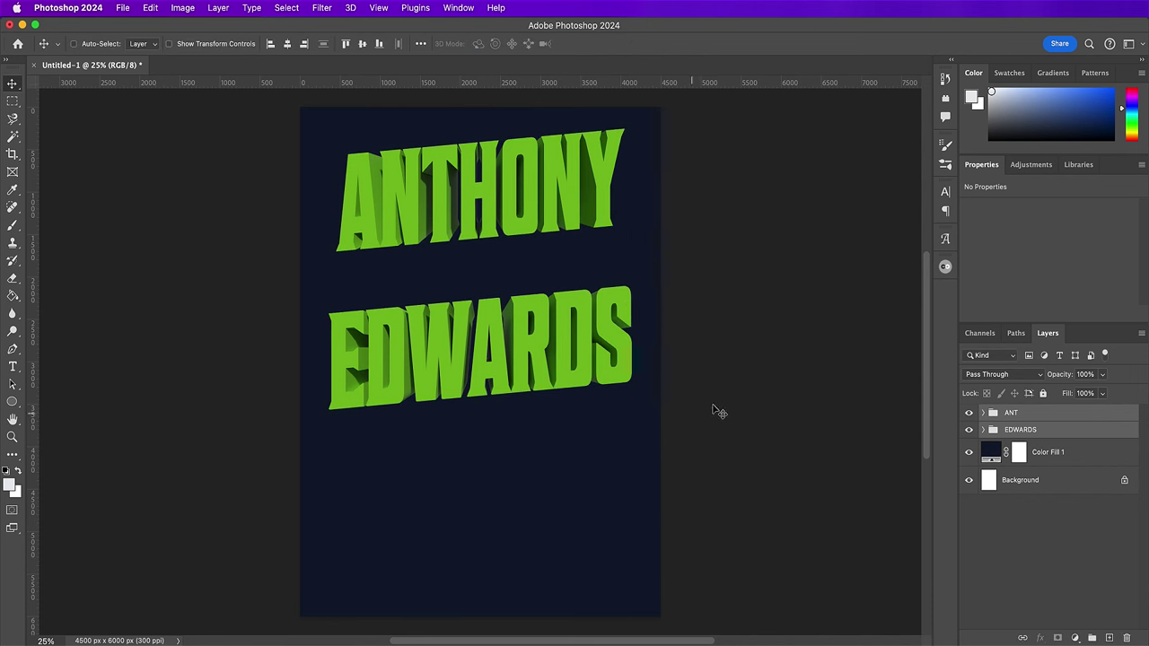
- Scale the EDWARDS group down and move it to the bottom of the poster
{"action": "left_click", "coordinate": [1040, 431]}
{"action": "key", "text": "ctrl+t"}
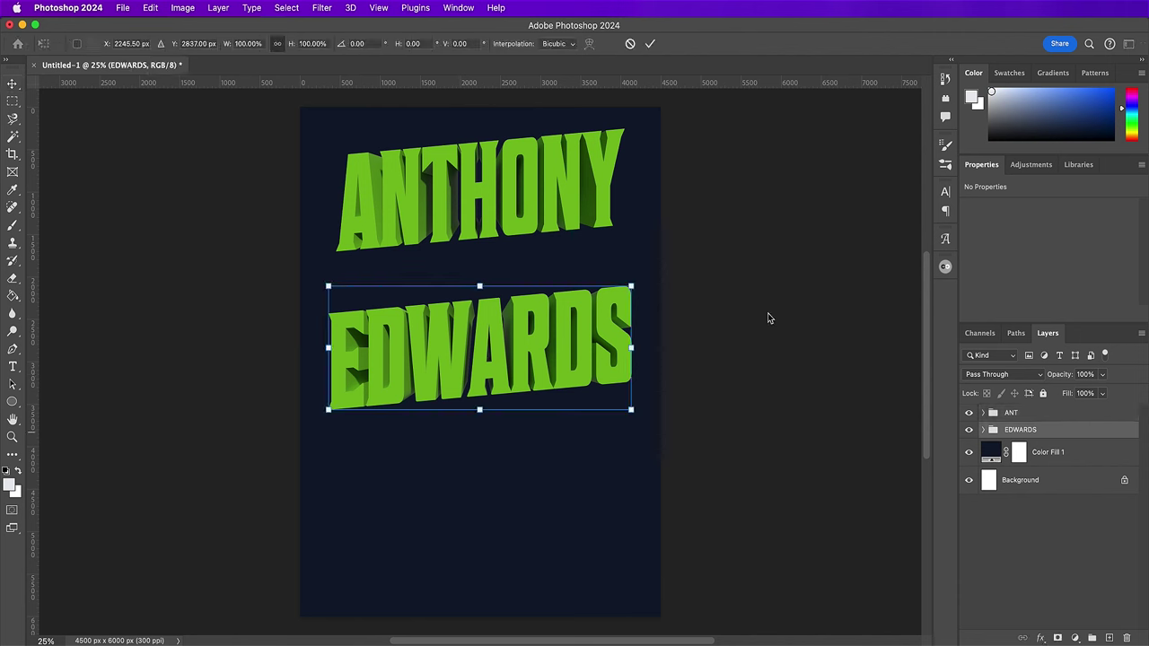
{"action": "left_click_drag", "start_coordinate": [480, 286], "coordinate": [481, 312]}
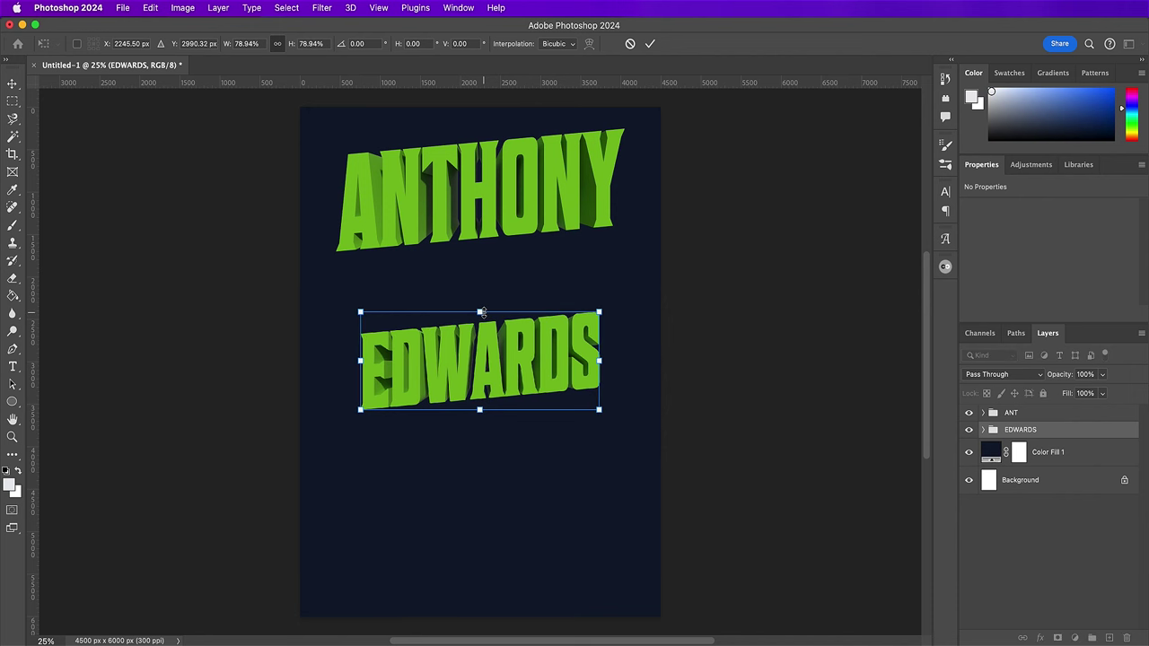
{"action": "key", "text": "Return"}
{"action": "left_click_drag", "start_coordinate": [530, 363], "coordinate": [535, 554]}
{"action": "left_click_drag", "start_coordinate": [536, 555], "coordinate": [541, 559]}
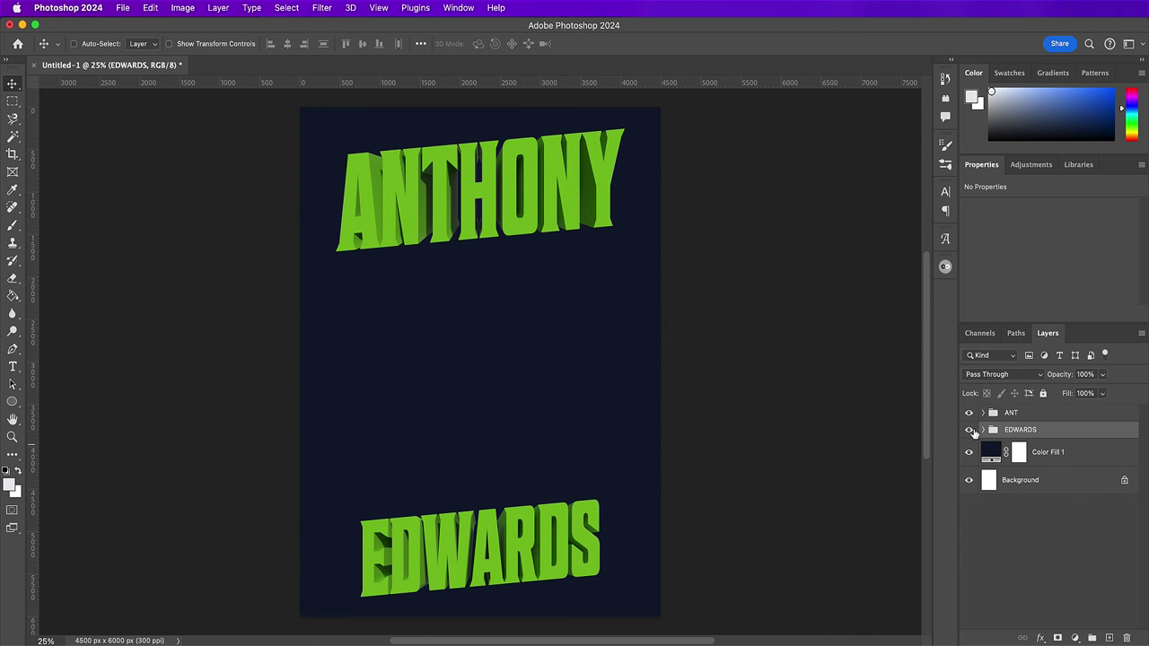
{"action": "left_click", "coordinate": [1011, 415]}
- Hide ANT - 1ST LAYER, zoom in on ANTHONY, and open Layer Style for ANT - 2ND LAYER
{"action": "left_click", "coordinate": [982, 413]}
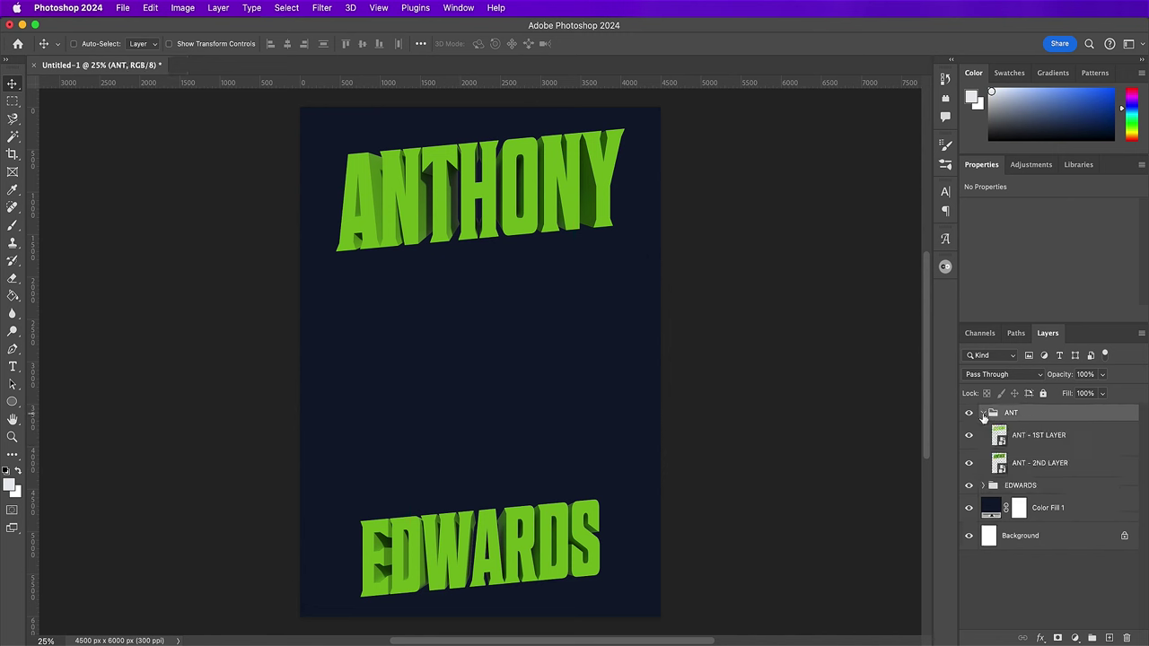
{"action": "left_click", "coordinate": [1083, 463]}
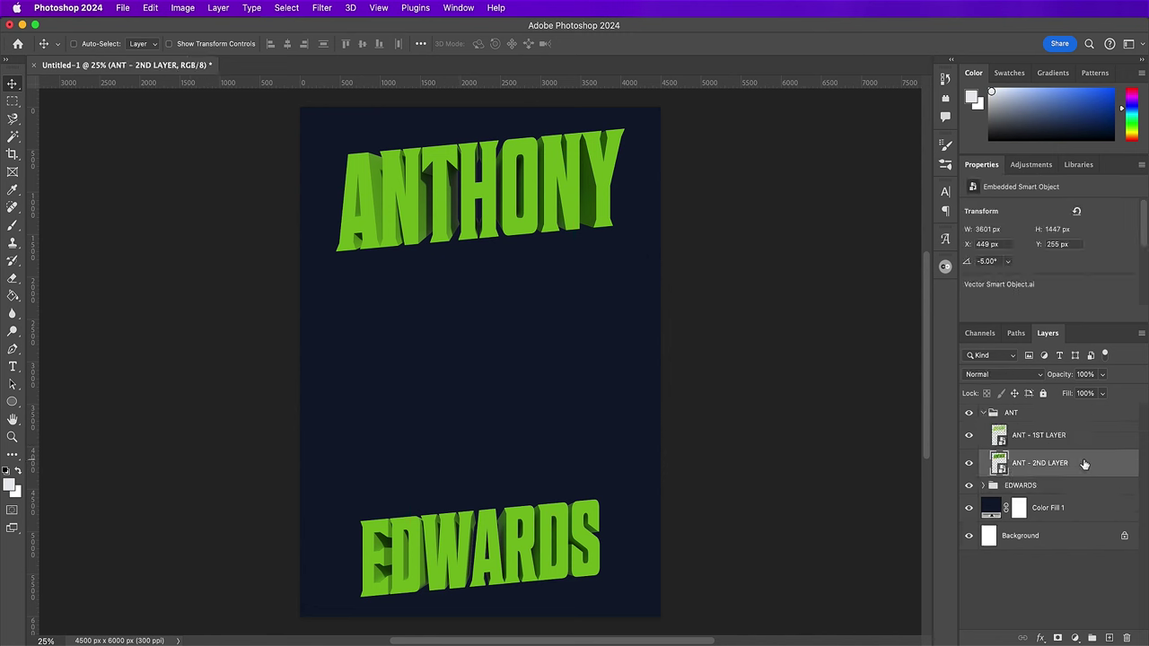
{"action": "left_click", "coordinate": [969, 435]}
{"action": "key", "text": "super+equal"}
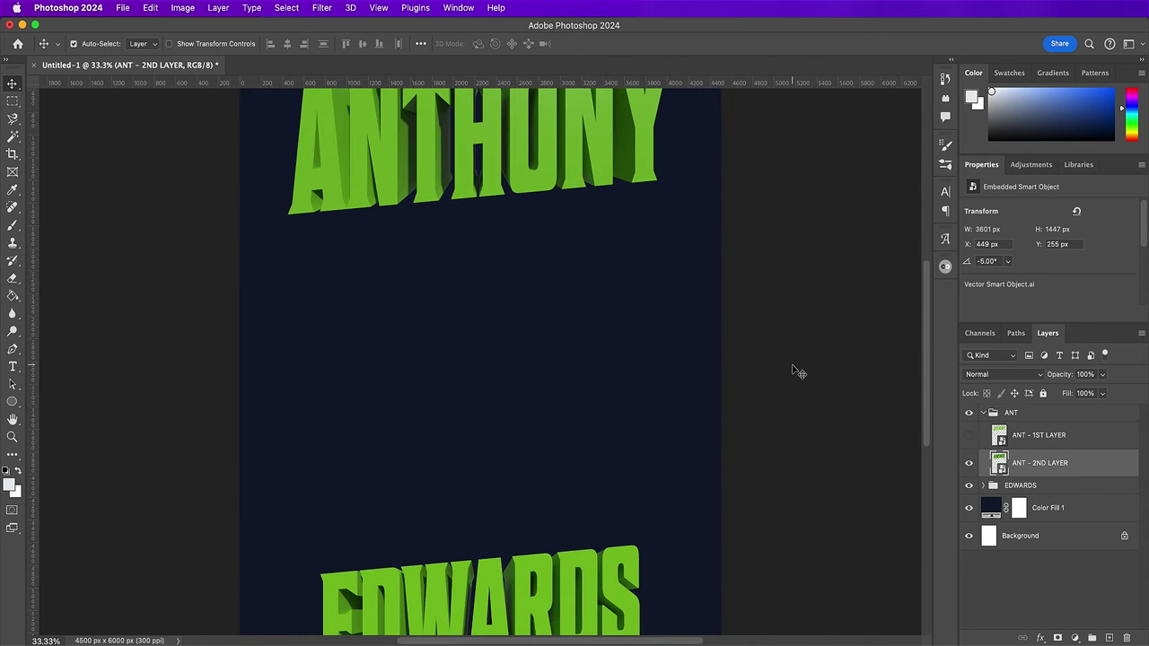
{"action": "key", "text": "super+equal"}
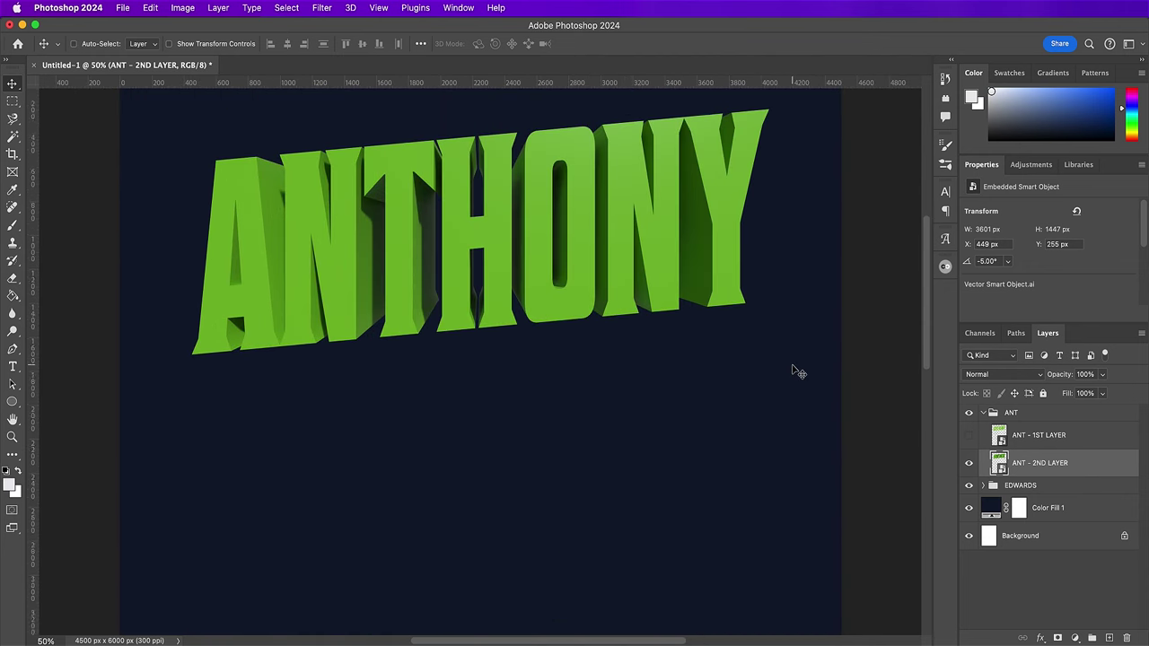
{"action": "double_click", "coordinate": [1086, 473]}
{"action": "left_click_drag", "start_coordinate": [815, 230], "coordinate": [428, 284]}
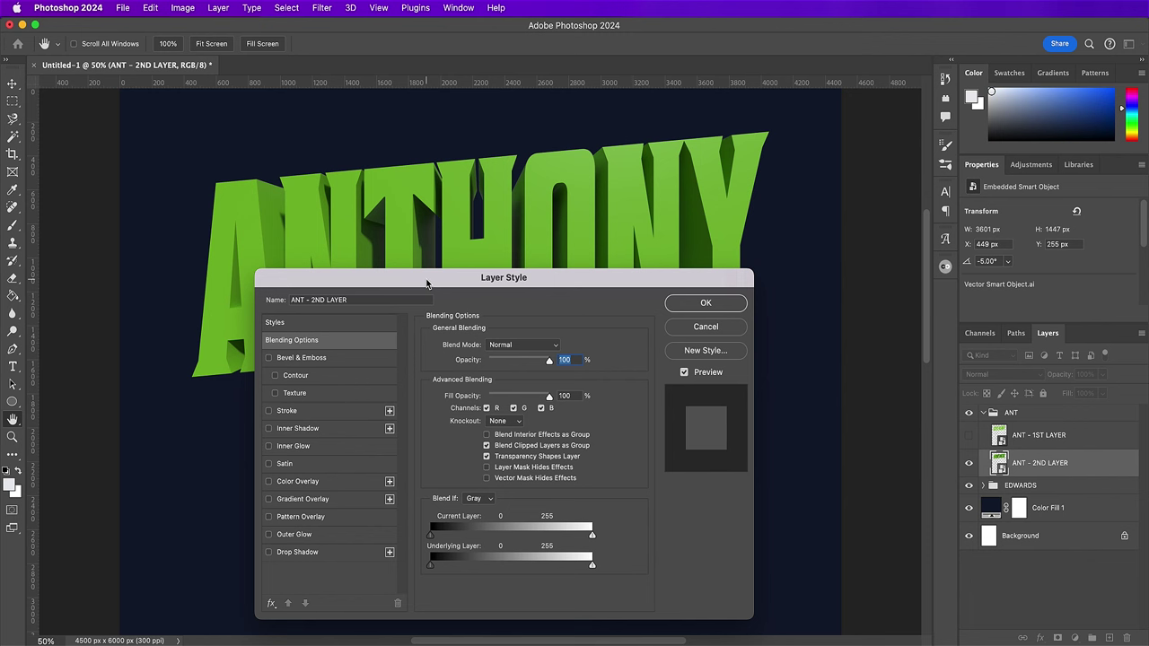
- Add Bevel & Emboss with Depth 95, Size 40, Soften 9, Angle 167, Altitude 58 and a new gloss contour
{"action": "left_click", "coordinate": [347, 360]}
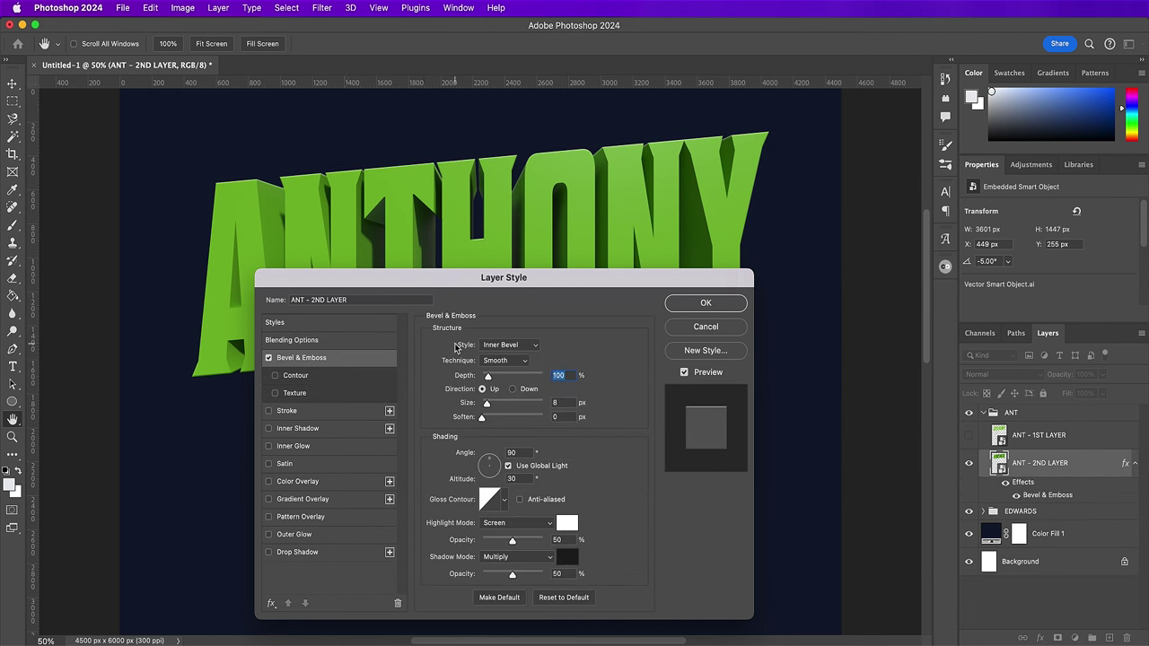
{"action": "type", "text": "95"}
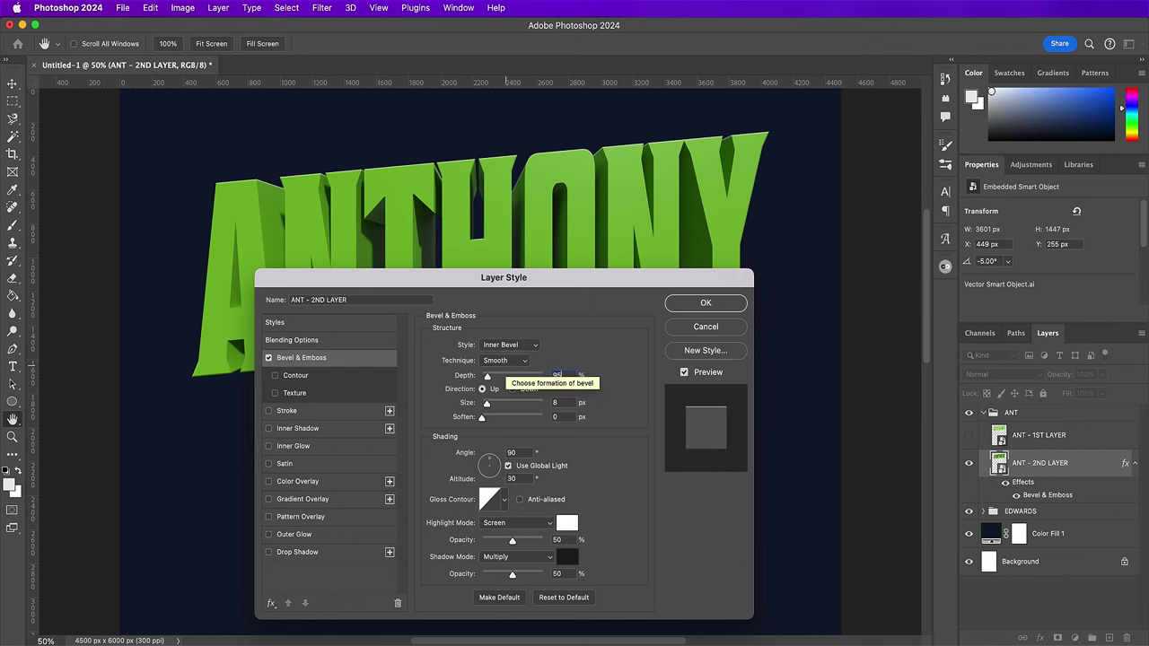
{"action": "key", "text": "Tab"}
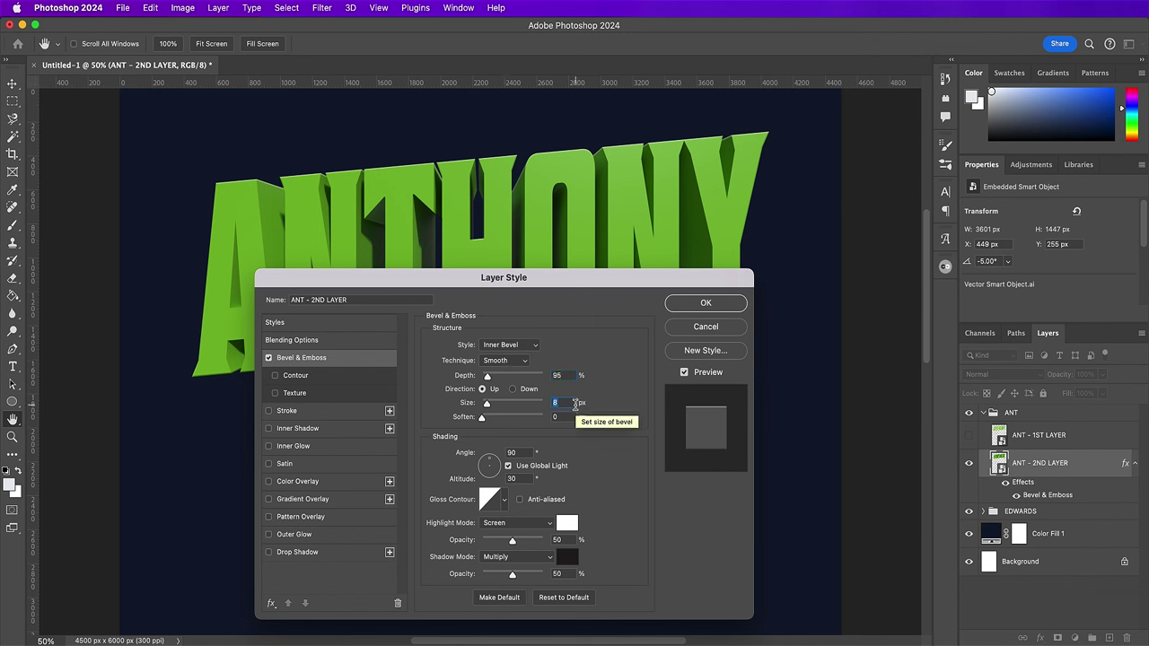
{"action": "type", "text": "40"}
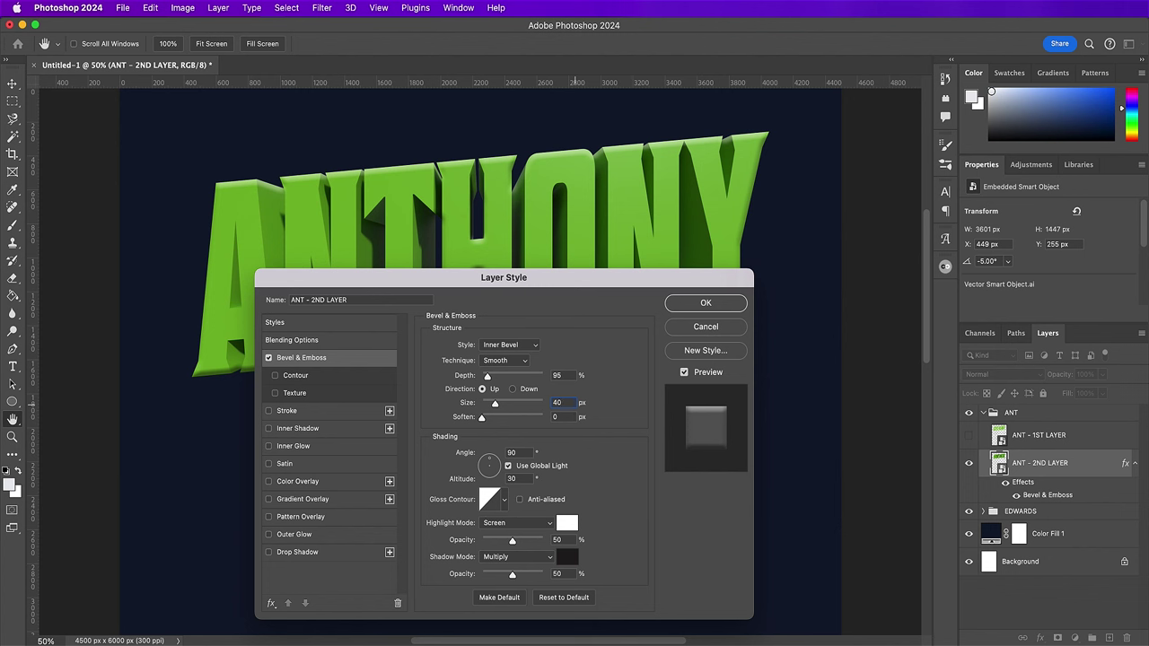
{"action": "key", "text": "Tab"}
{"action": "type", "text": "9"}
{"action": "left_click", "coordinate": [526, 452]}
{"action": "type", "text": "167"}
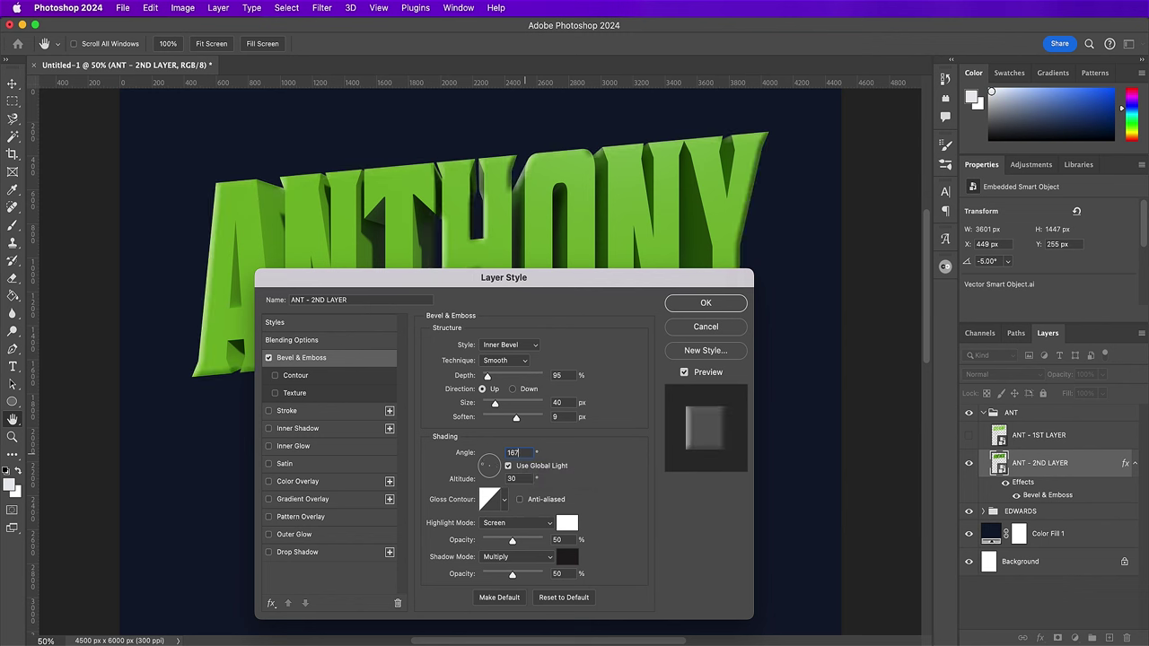
{"action": "left_click", "coordinate": [518, 479]}
{"action": "type", "text": "58"}
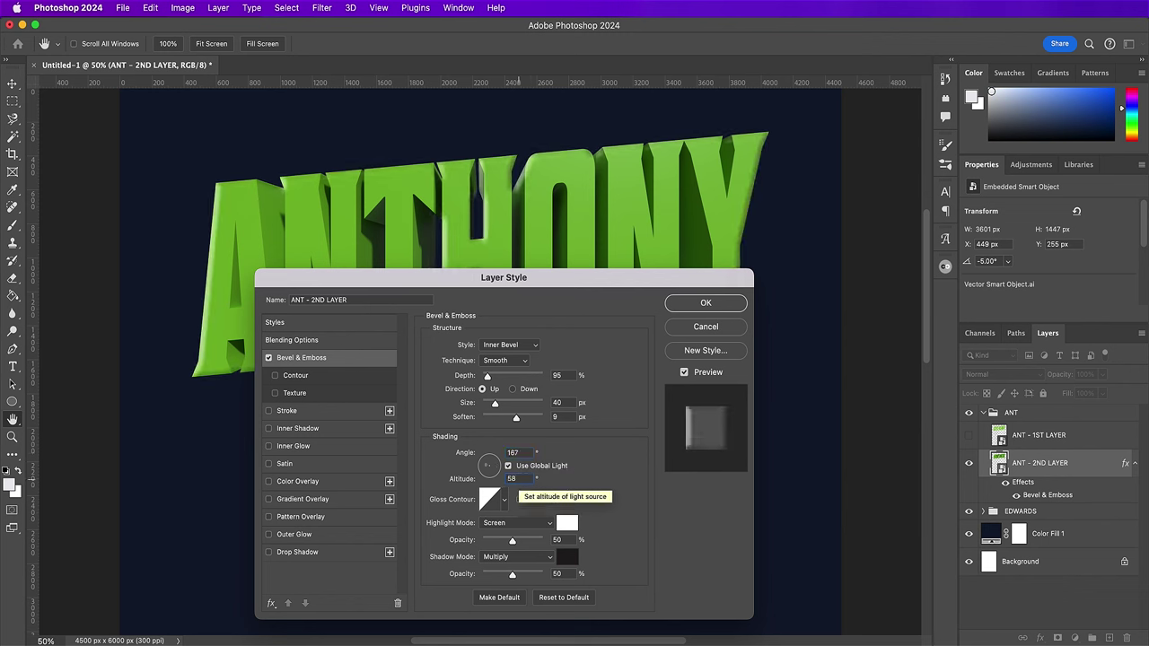
{"action": "left_click", "coordinate": [504, 500]}
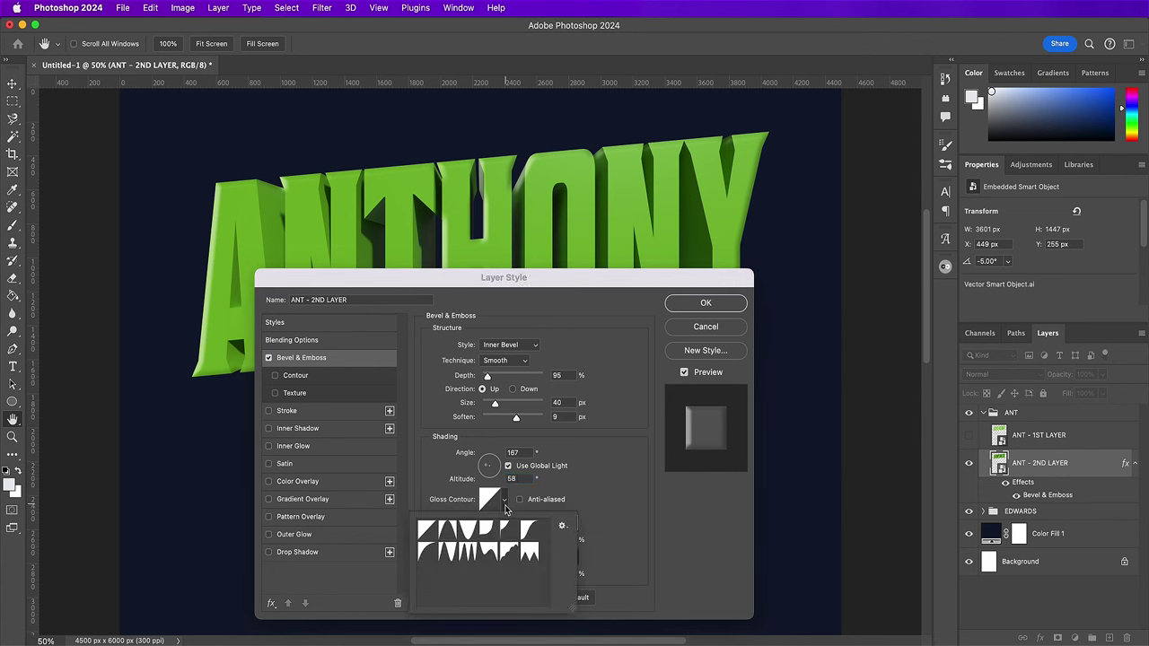
{"action": "left_click", "coordinate": [445, 554]}
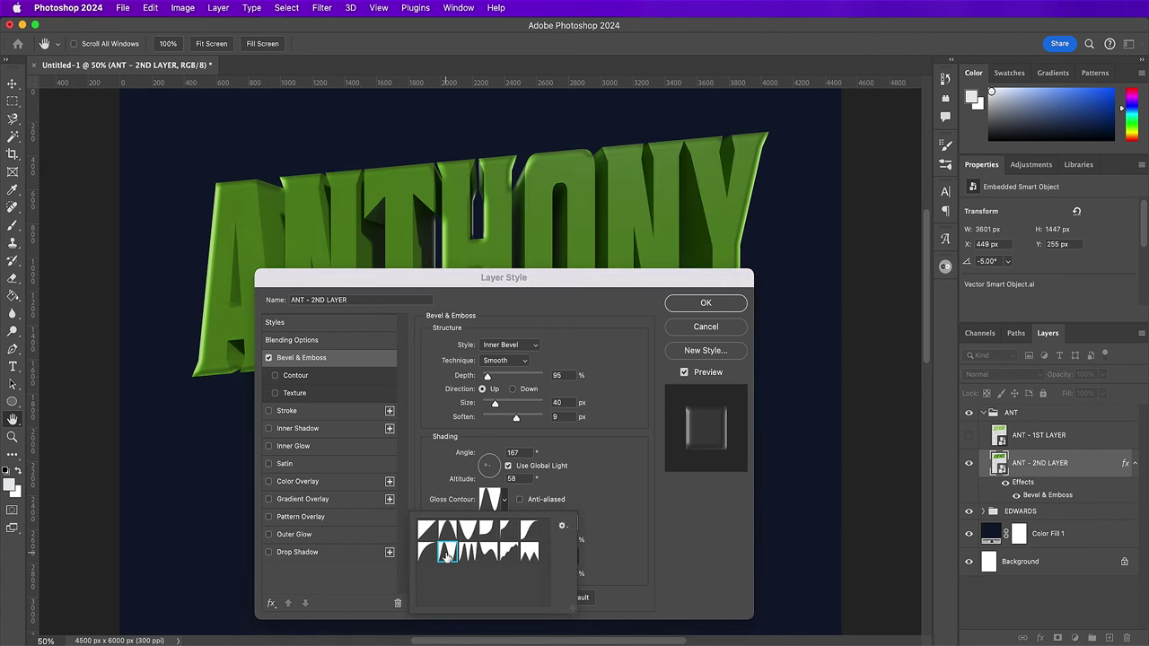
{"action": "left_click", "coordinate": [618, 493]}
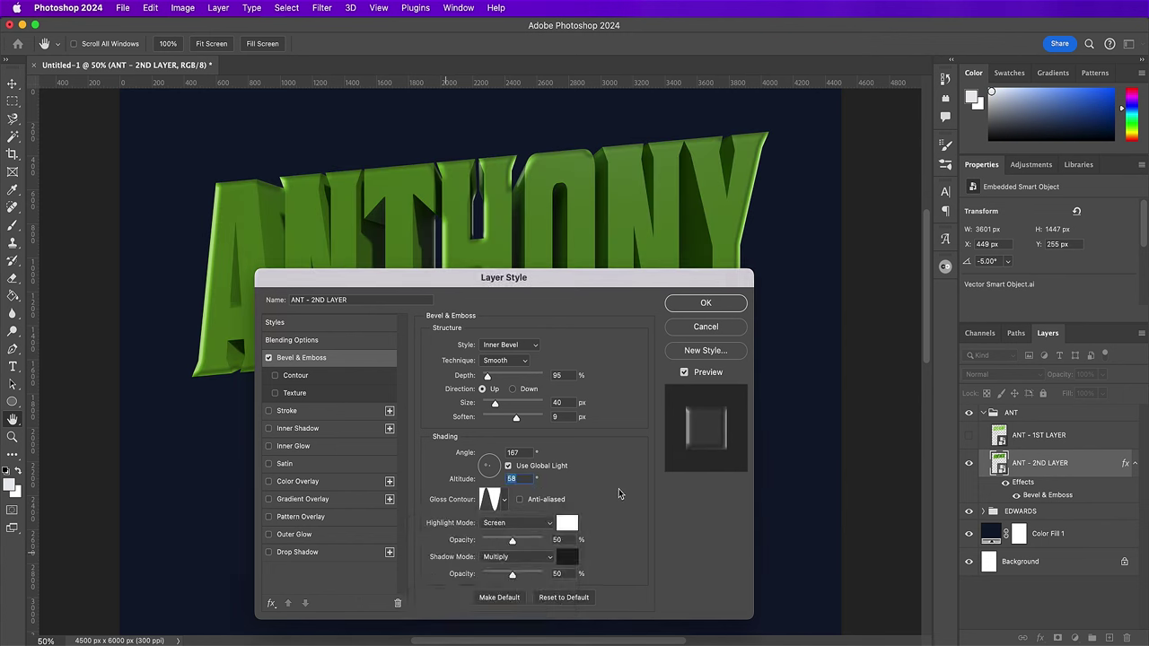
- Set bevel highlight to 0% and shadow to Overlay, colour #276092, 95% opacity
{"action": "left_click_drag", "start_coordinate": [491, 544], "coordinate": [472, 541]}
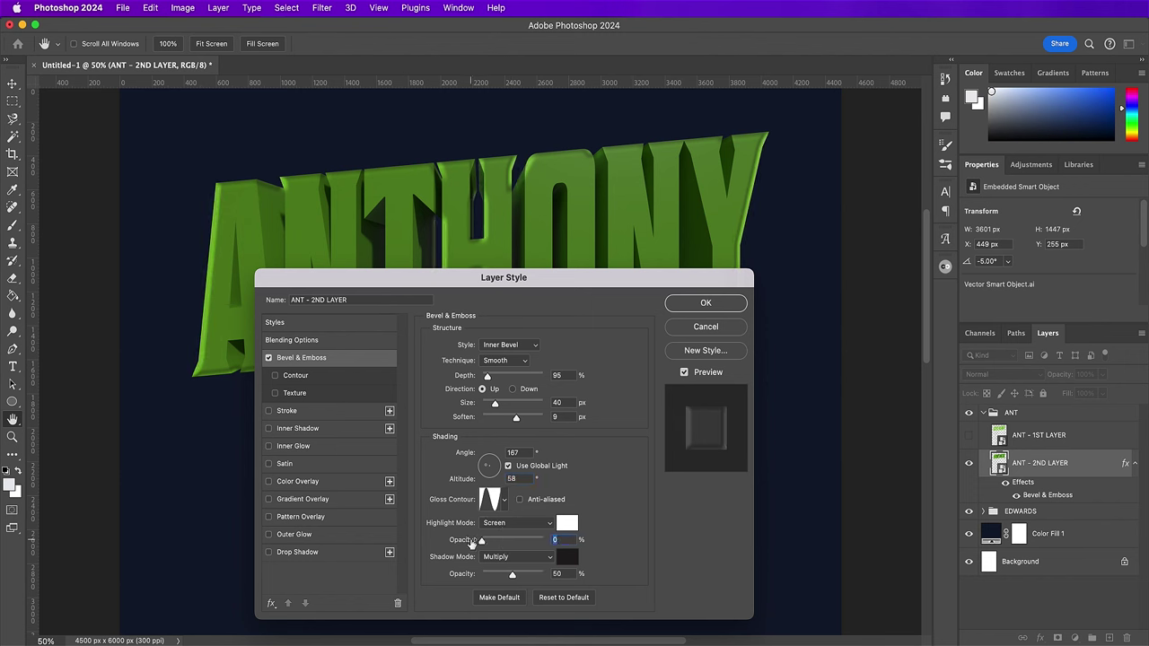
{"action": "left_click", "coordinate": [528, 558]}
{"action": "left_click", "coordinate": [529, 631]}
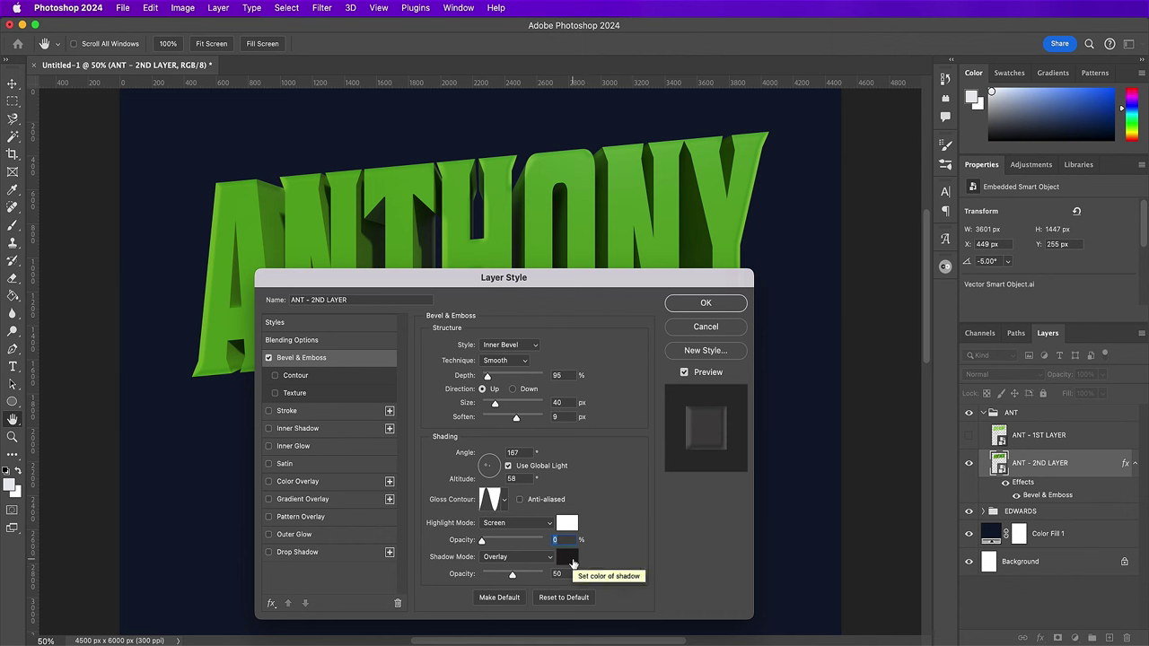
{"action": "left_click", "coordinate": [573, 562]}
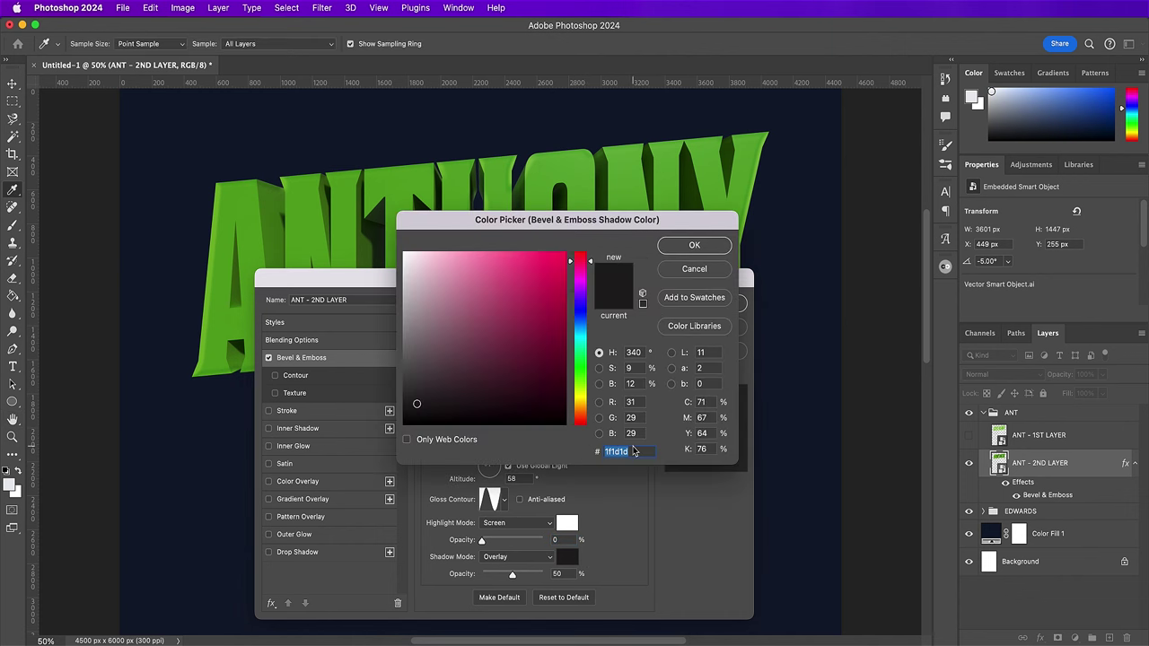
{"action": "type", "text": "276"}
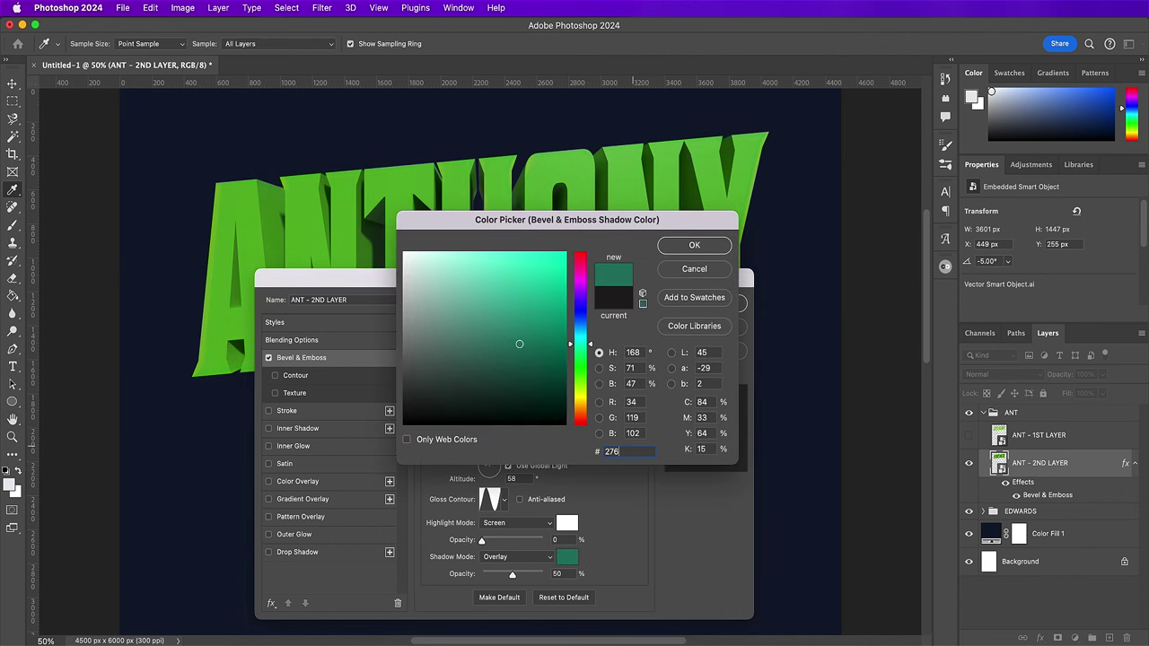
{"action": "type", "text": "092"}
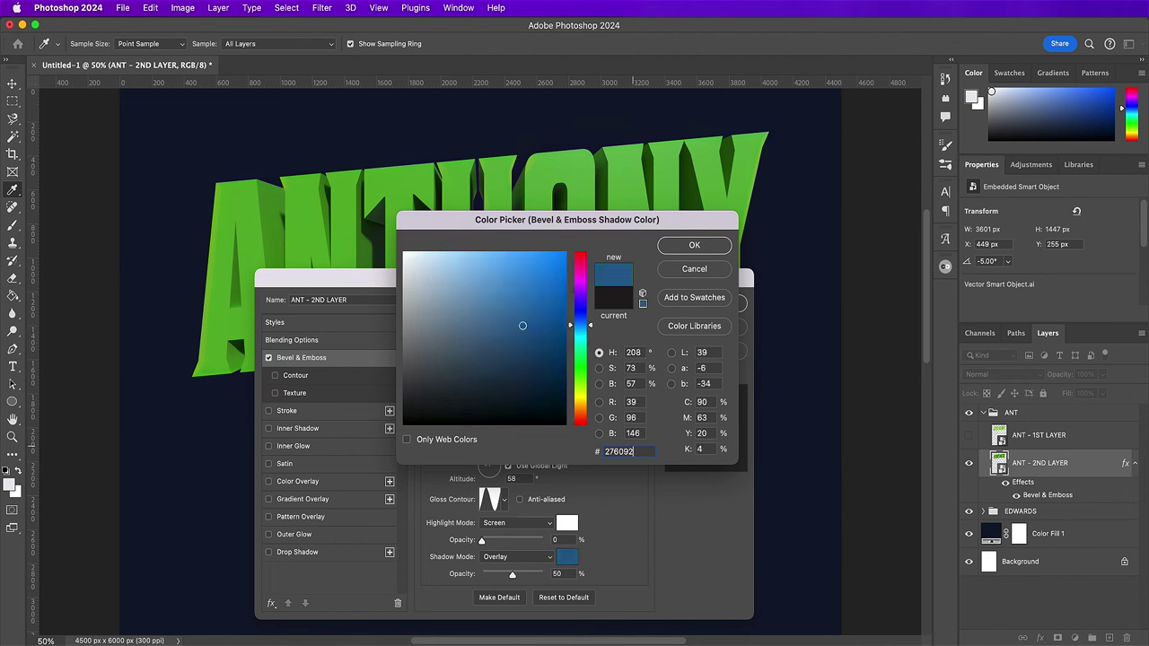
{"action": "key", "text": "Return"}
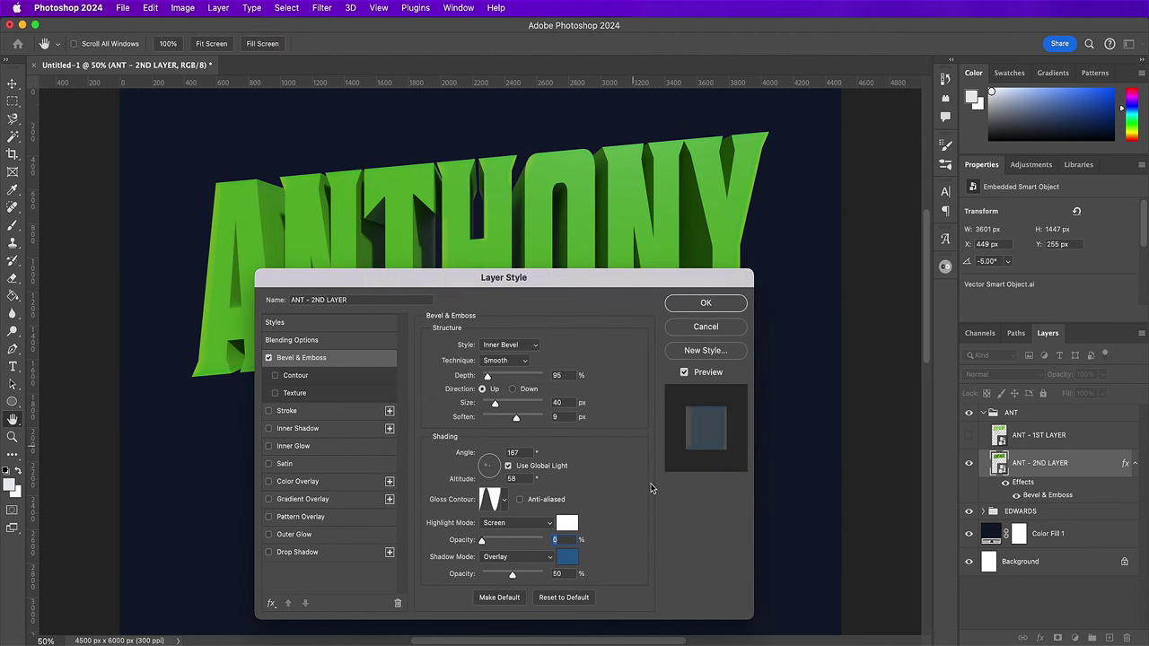
{"action": "left_click", "coordinate": [556, 573]}
{"action": "type", "text": "95"}
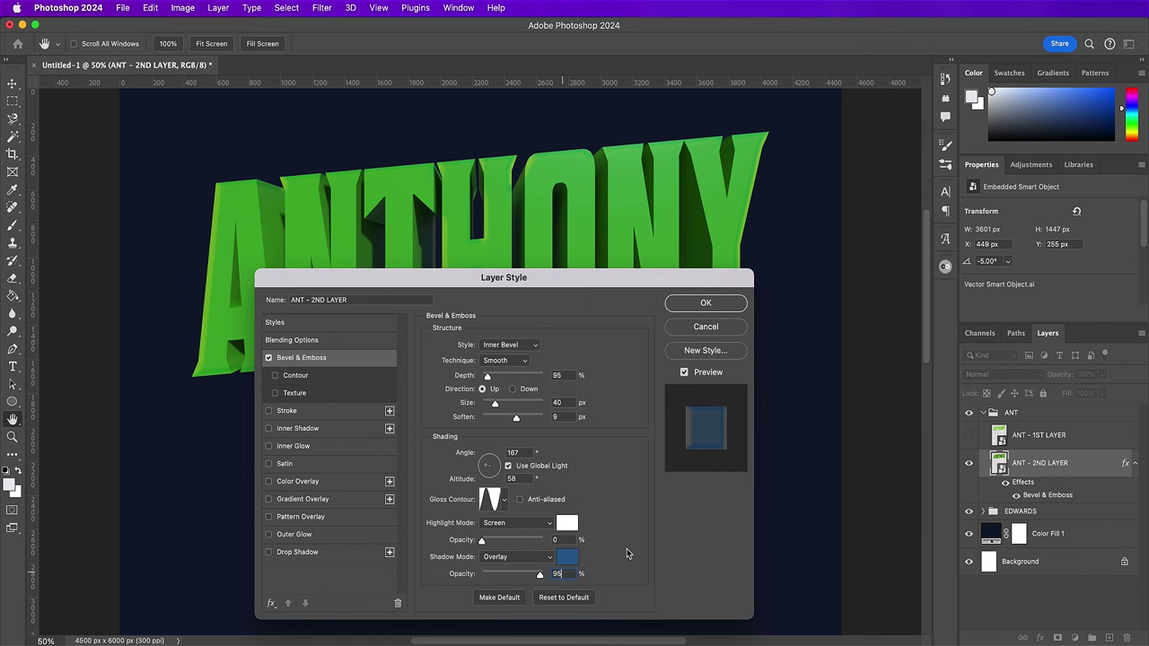
- Add a Linear Light Inner Shadow, colour #1F74BC, 95% opacity, 81° angle without global light
{"action": "left_click", "coordinate": [311, 428]}
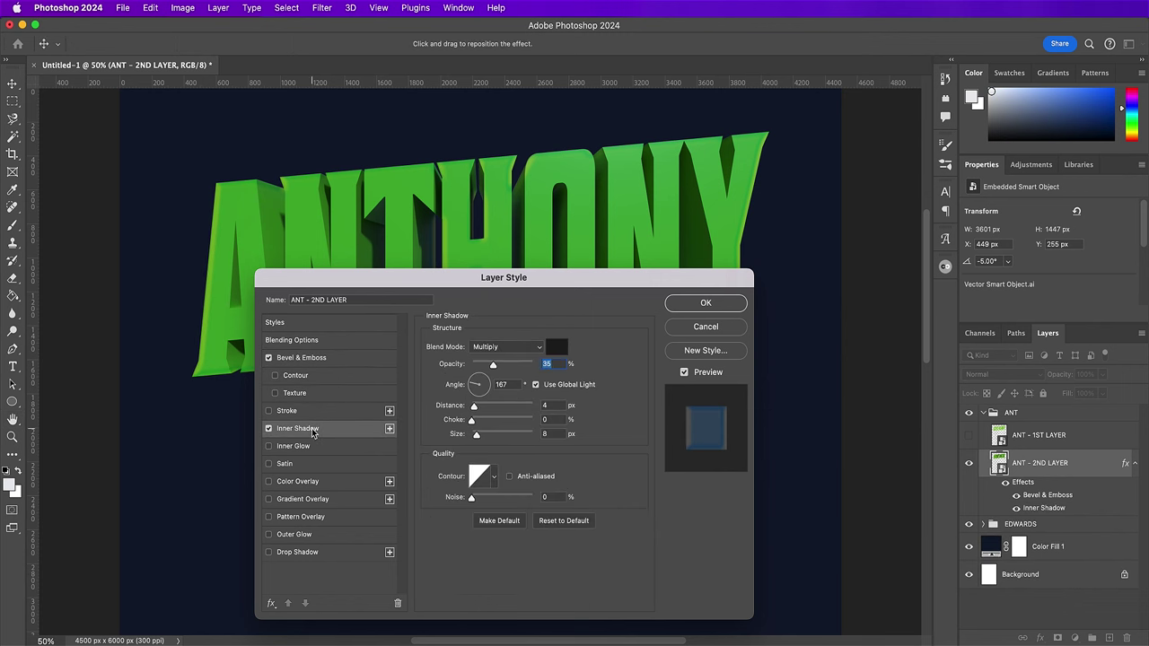
{"action": "left_click", "coordinate": [504, 348]}
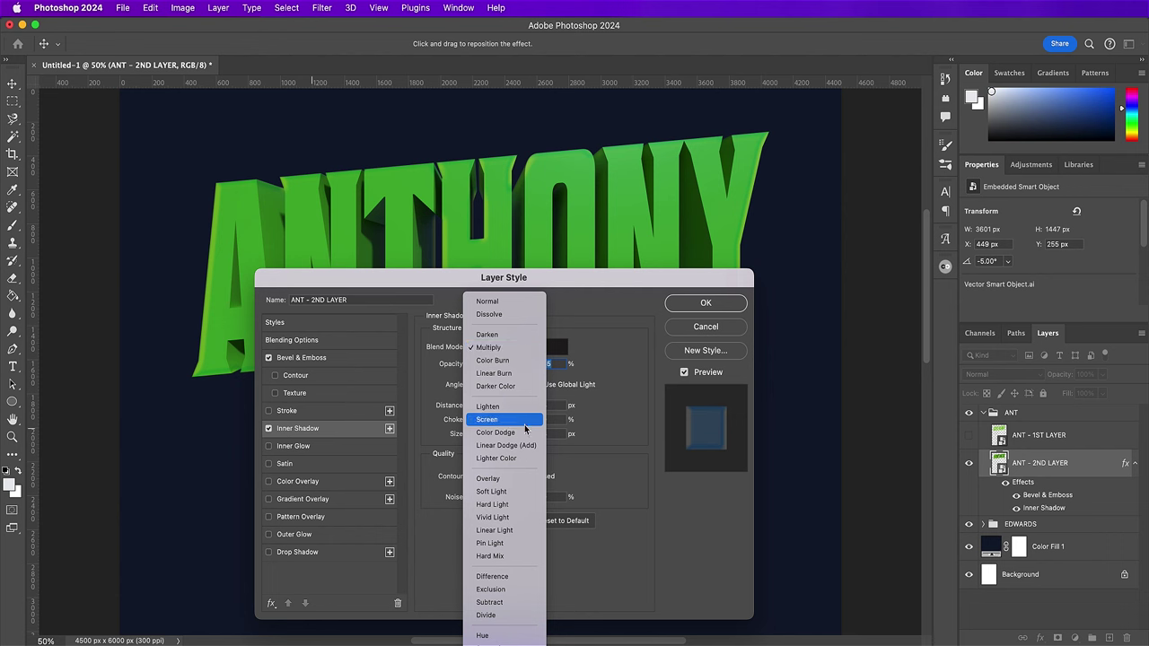
{"action": "left_click", "coordinate": [529, 528]}
{"action": "left_click", "coordinate": [556, 346]}
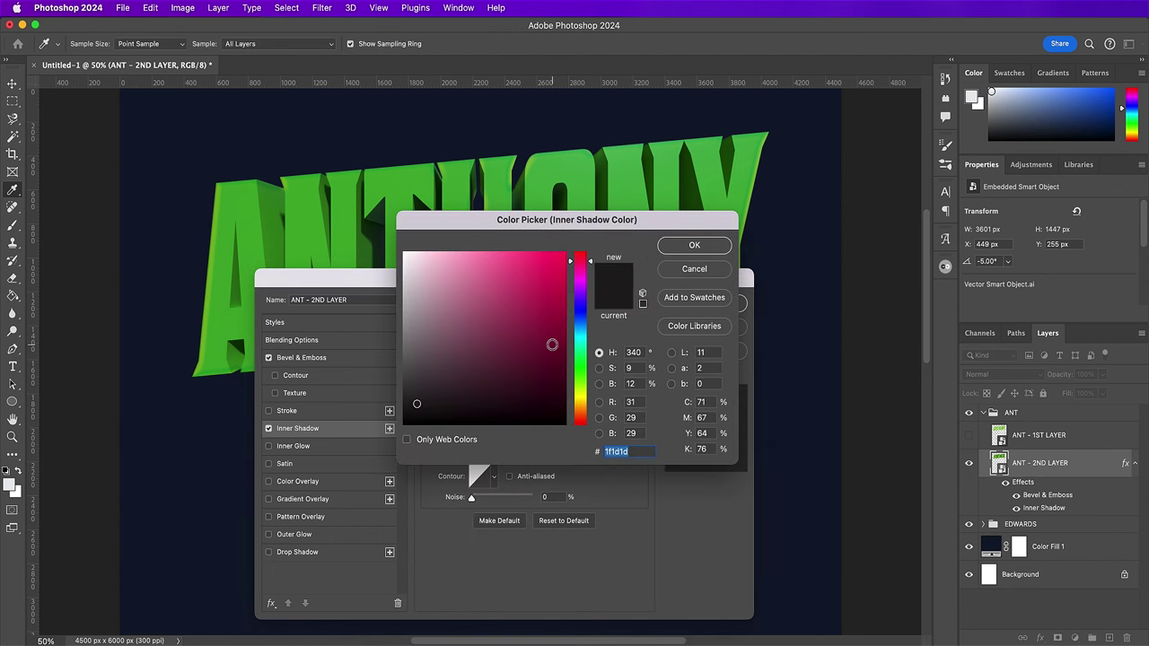
{"action": "type", "text": "1F"}
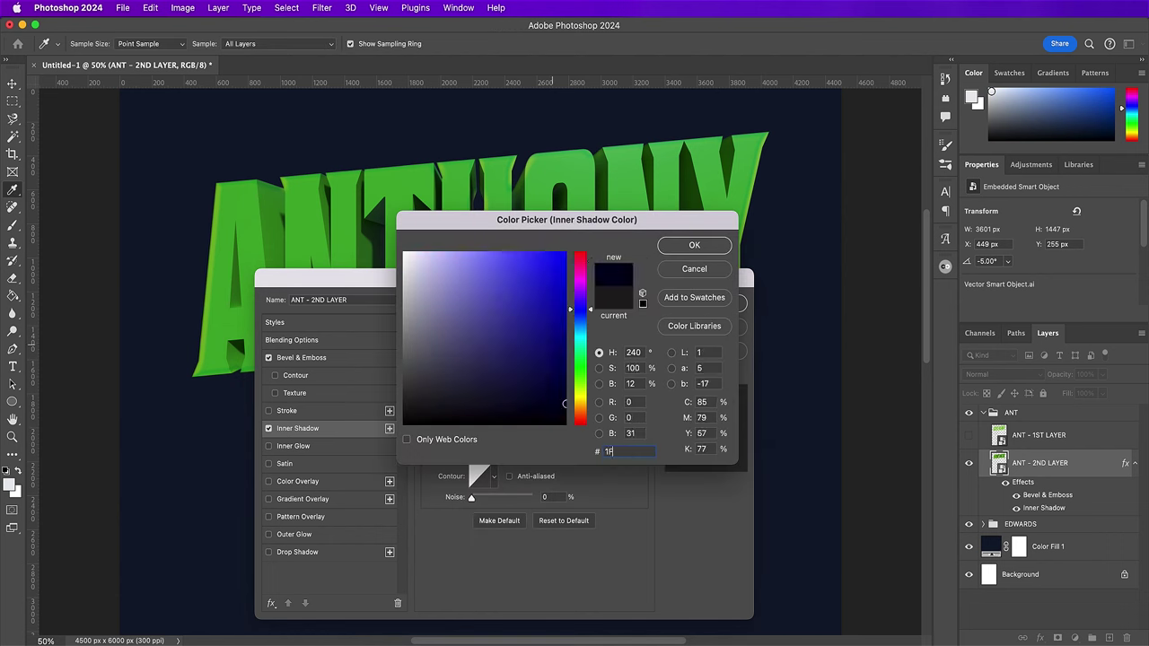
{"action": "type", "text": "74"}
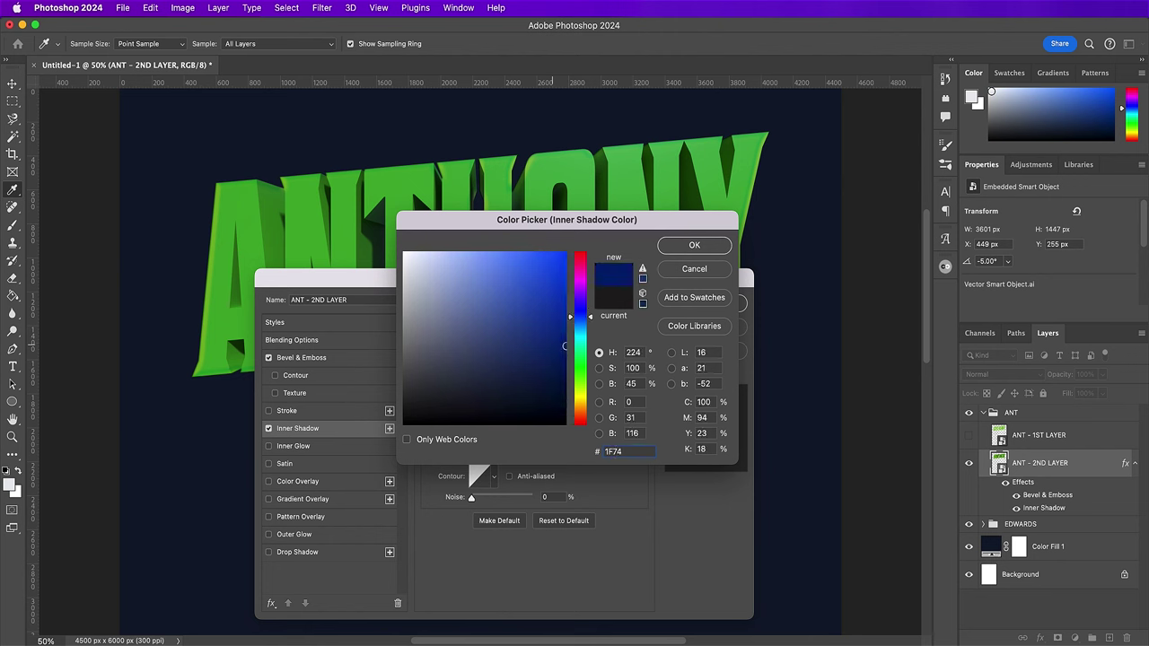
{"action": "type", "text": "BC"}
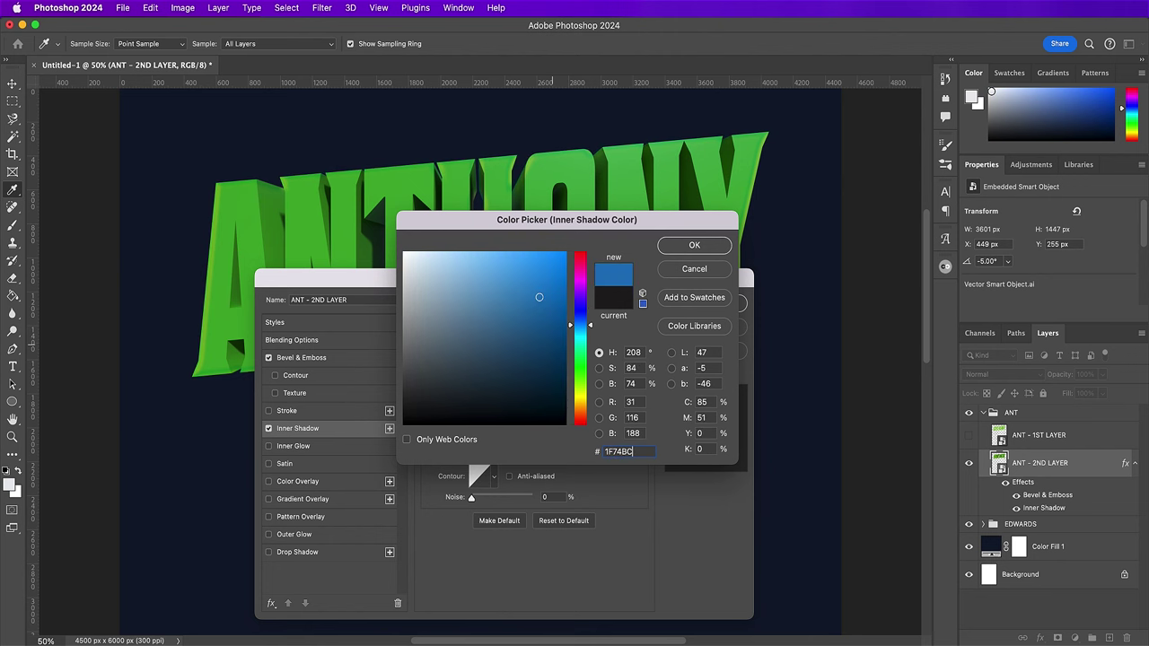
{"action": "key", "text": "Return"}
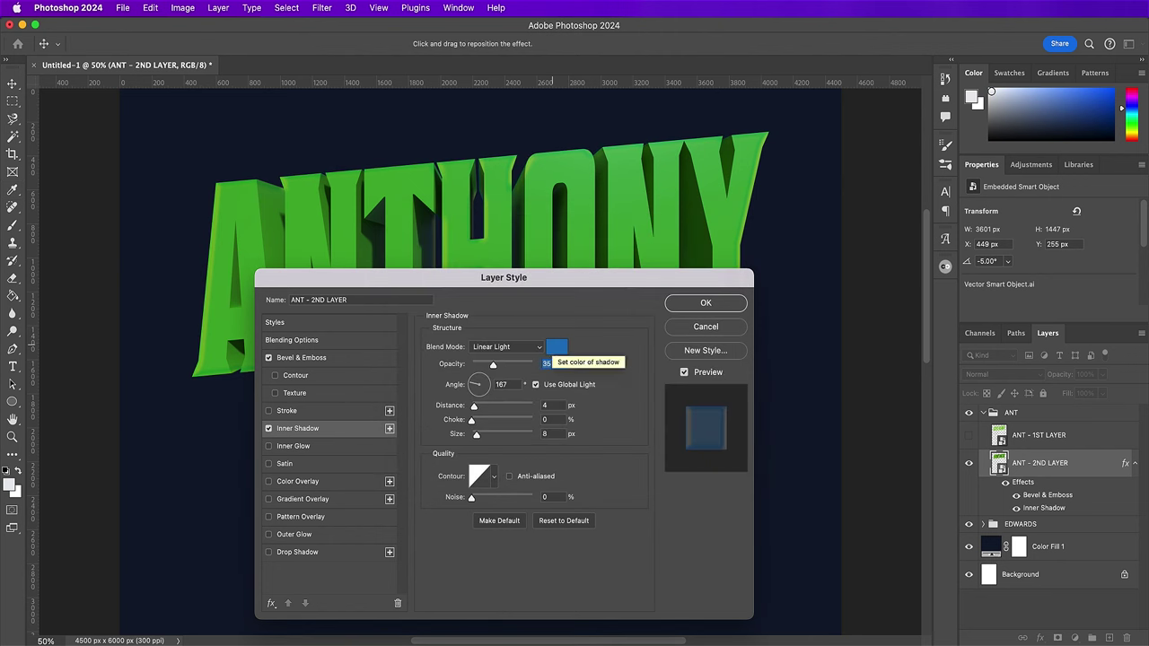
{"action": "type", "text": "95"}
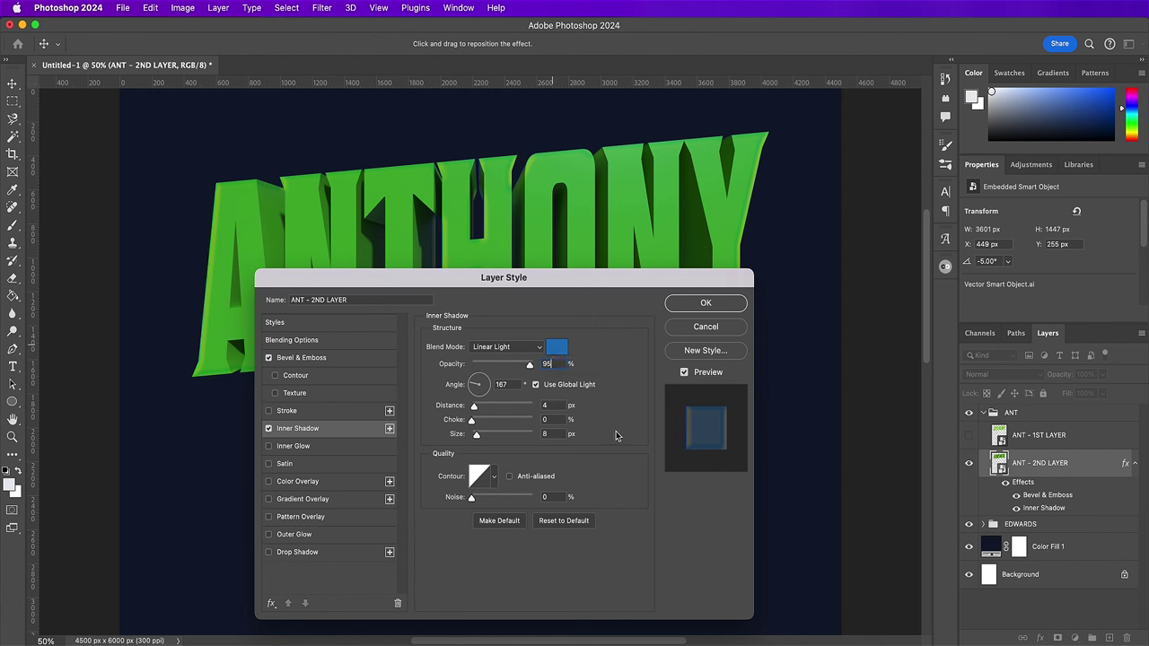
{"action": "double_click", "coordinate": [506, 384]}
{"action": "type", "text": "81"}
{"action": "left_click", "coordinate": [535, 385]}
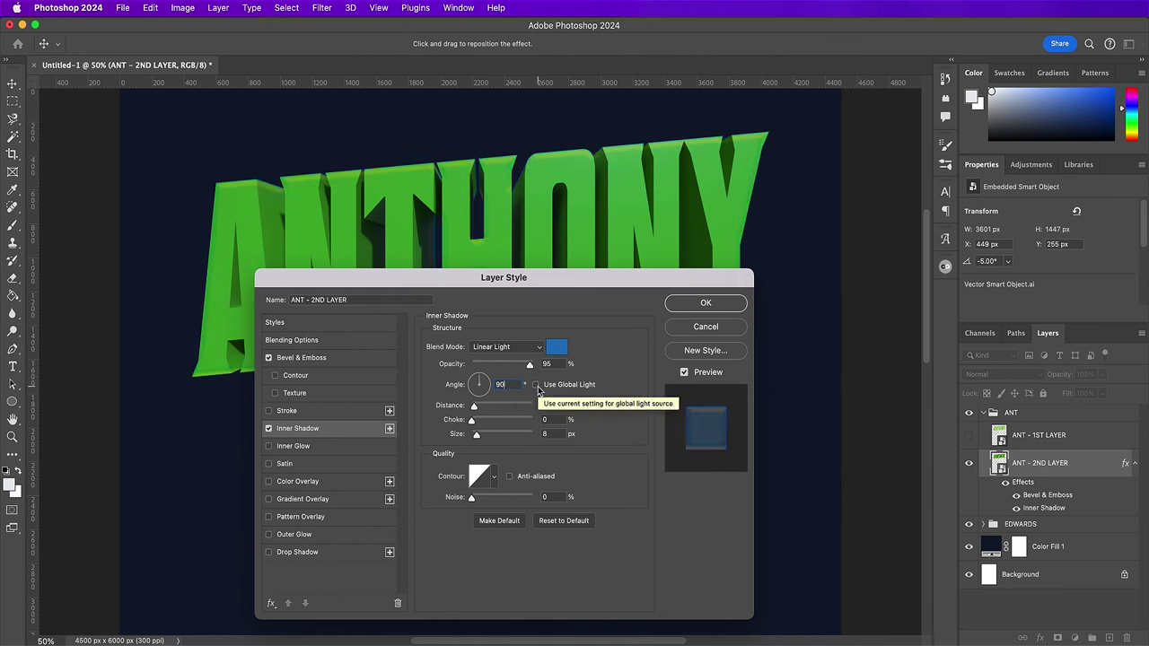
{"action": "type", "text": "81"}
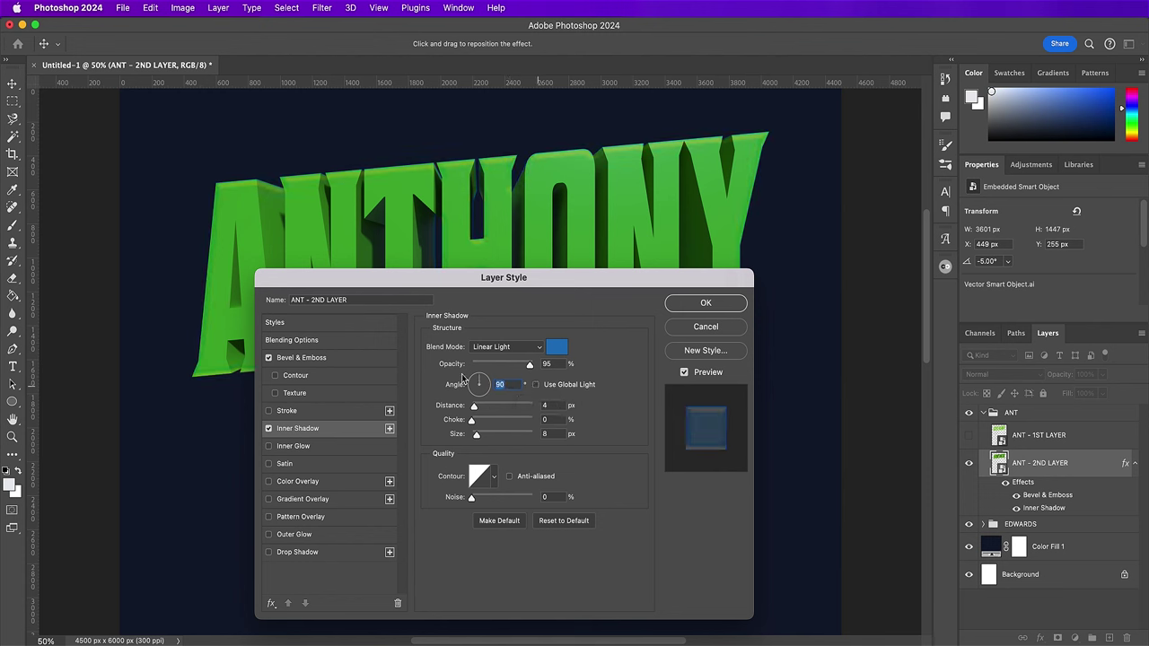
- Set the inner shadow to Distance 85, Size 95, a different contour, and Noise 72%
{"action": "left_click", "coordinate": [546, 405]}
{"action": "type", "text": "85"}
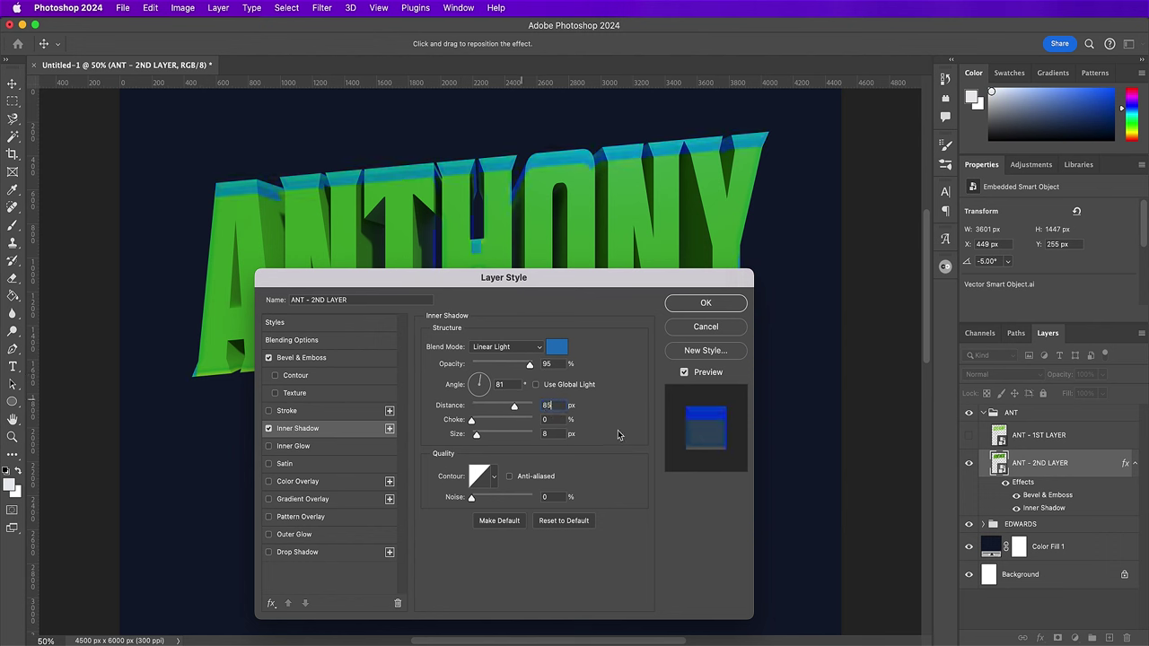
{"action": "left_click", "coordinate": [548, 434]}
{"action": "type", "text": "95"}
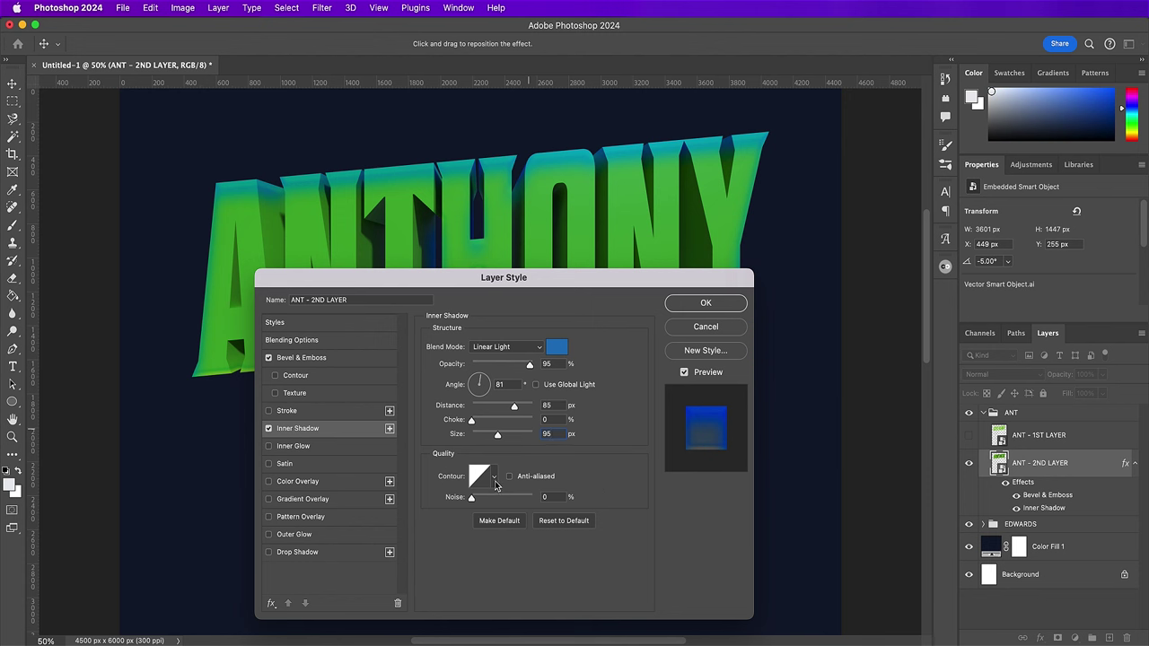
{"action": "left_click", "coordinate": [494, 482]}
{"action": "left_click", "coordinate": [517, 508]}
{"action": "left_click", "coordinate": [612, 498]}
{"action": "left_click", "coordinate": [553, 496]}
{"action": "type", "text": "72"}
- Enable Inner Glow as Vivid Light at 99% opacity with colour #a2f7e6
{"action": "left_click", "coordinate": [323, 449]}
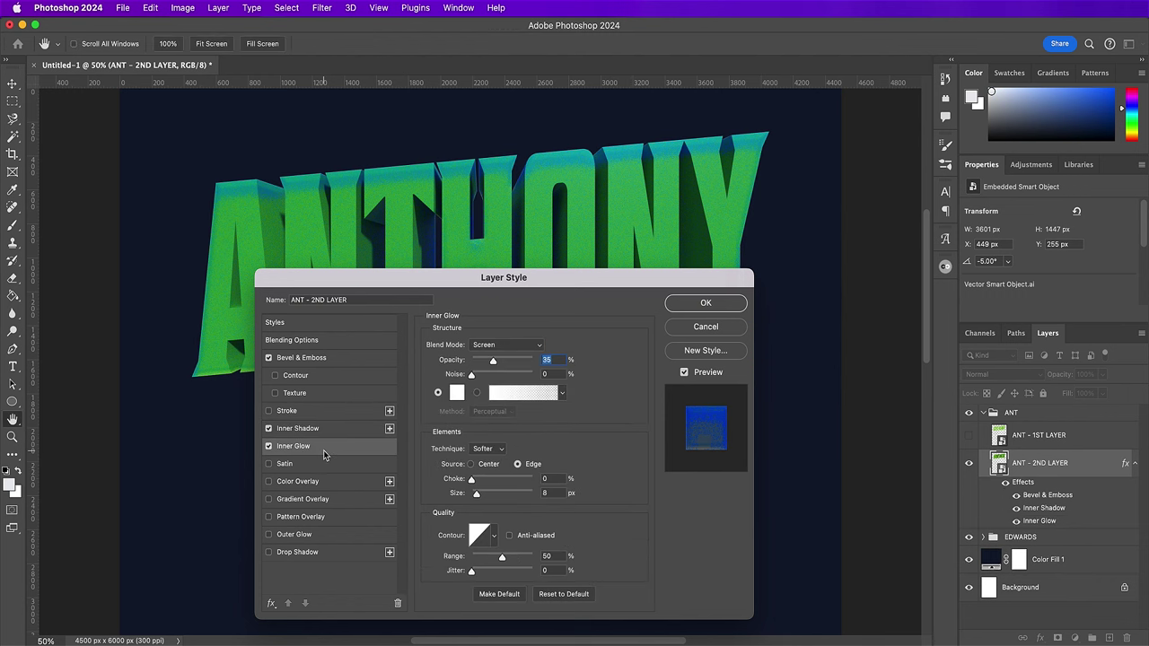
{"action": "left_click", "coordinate": [505, 346]}
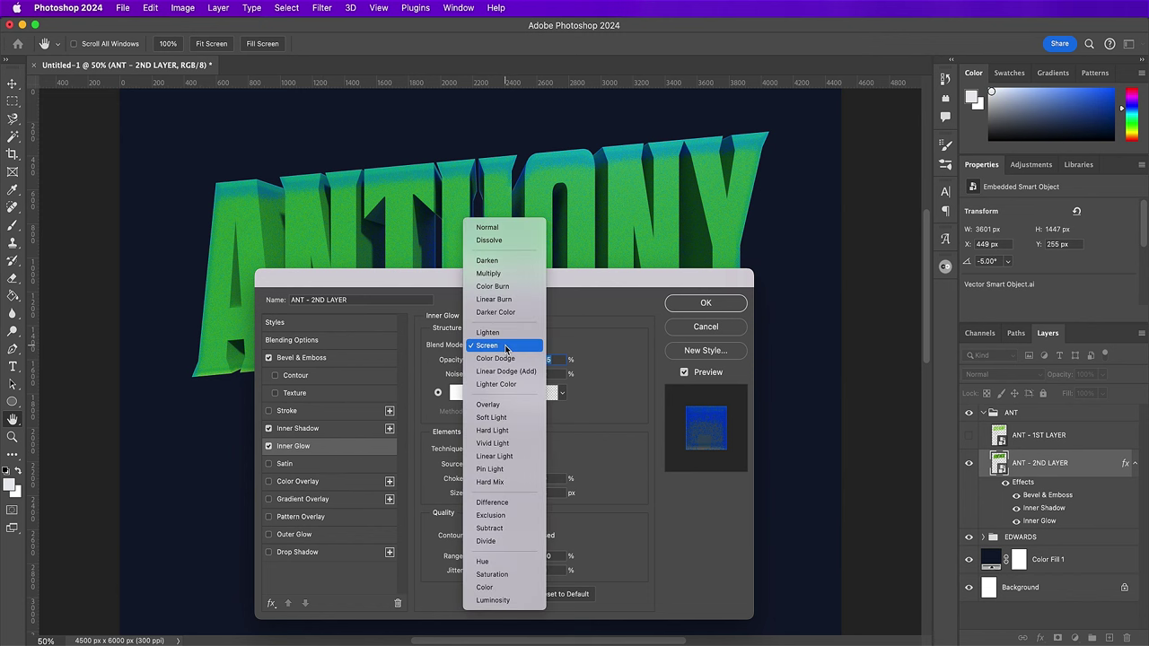
{"action": "left_click", "coordinate": [525, 443]}
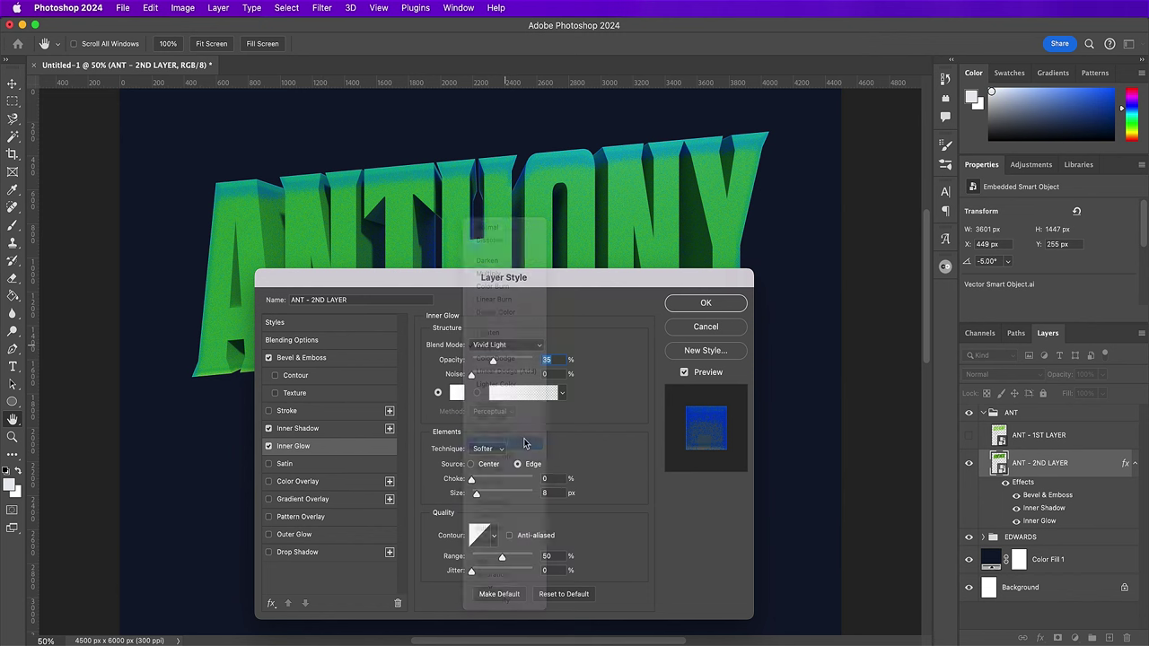
{"action": "type", "text": "99"}
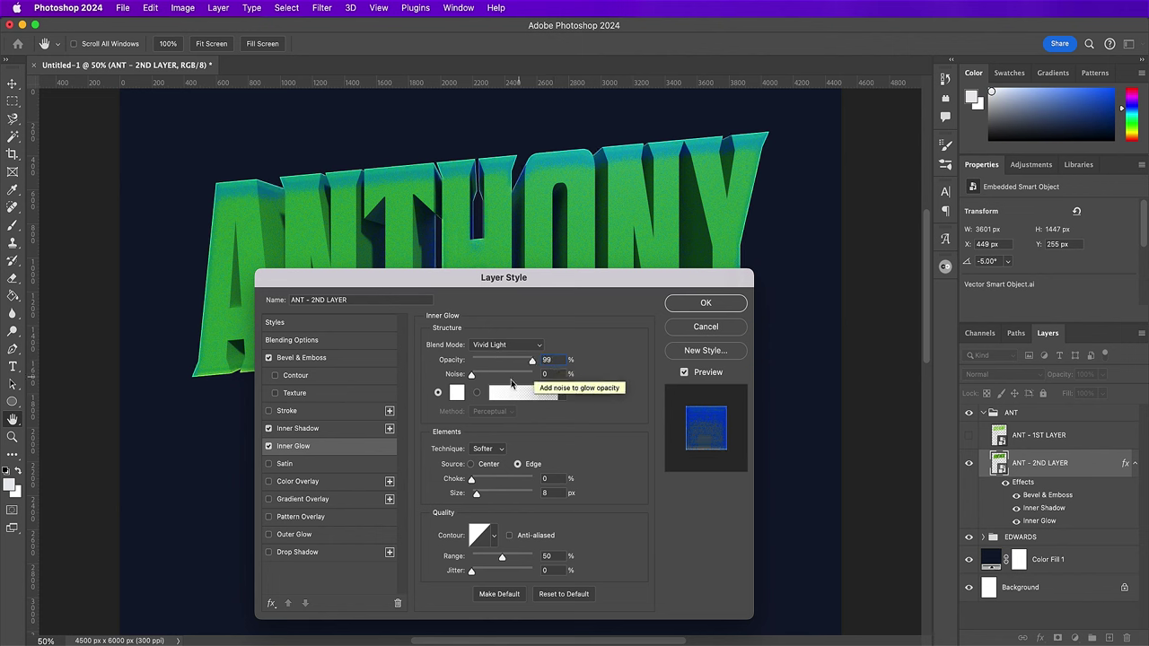
{"action": "left_click", "coordinate": [458, 394]}
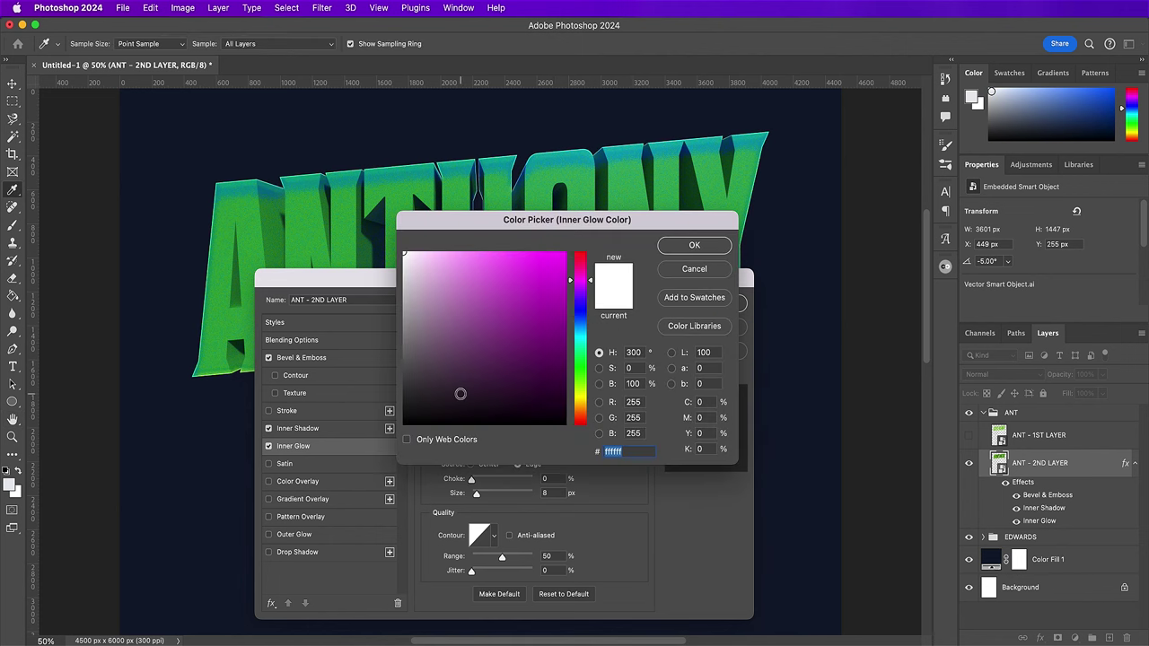
{"action": "type", "text": "a2"}
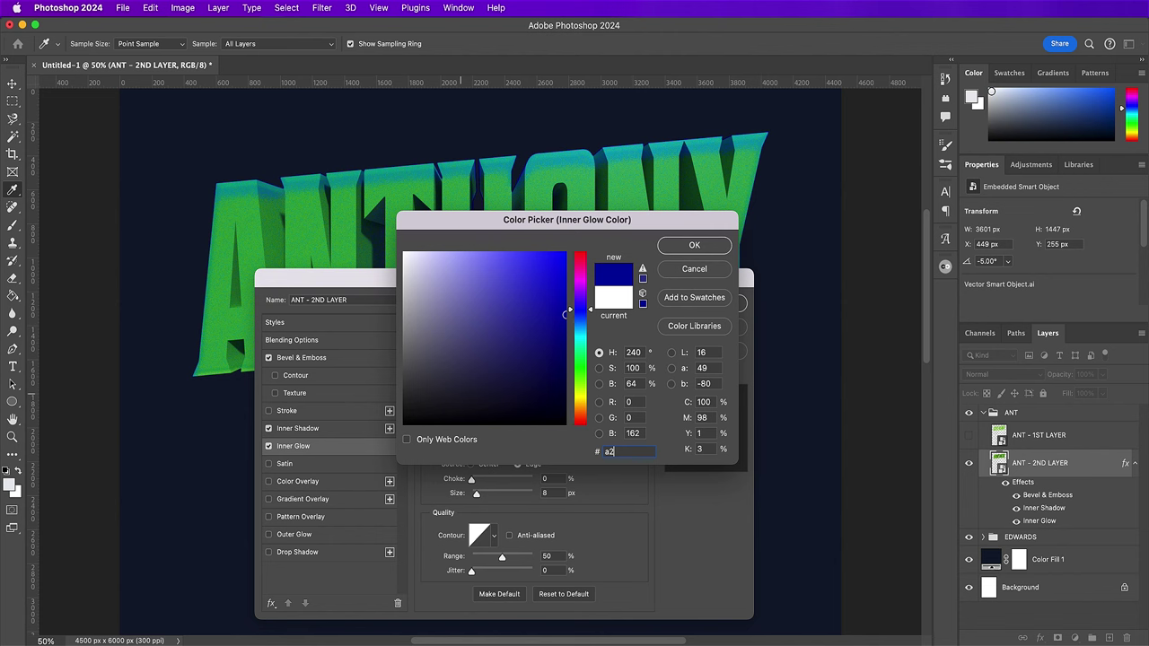
{"action": "type", "text": "f7"}
{"action": "type", "text": "e6"}
{"action": "key", "text": "Return"}
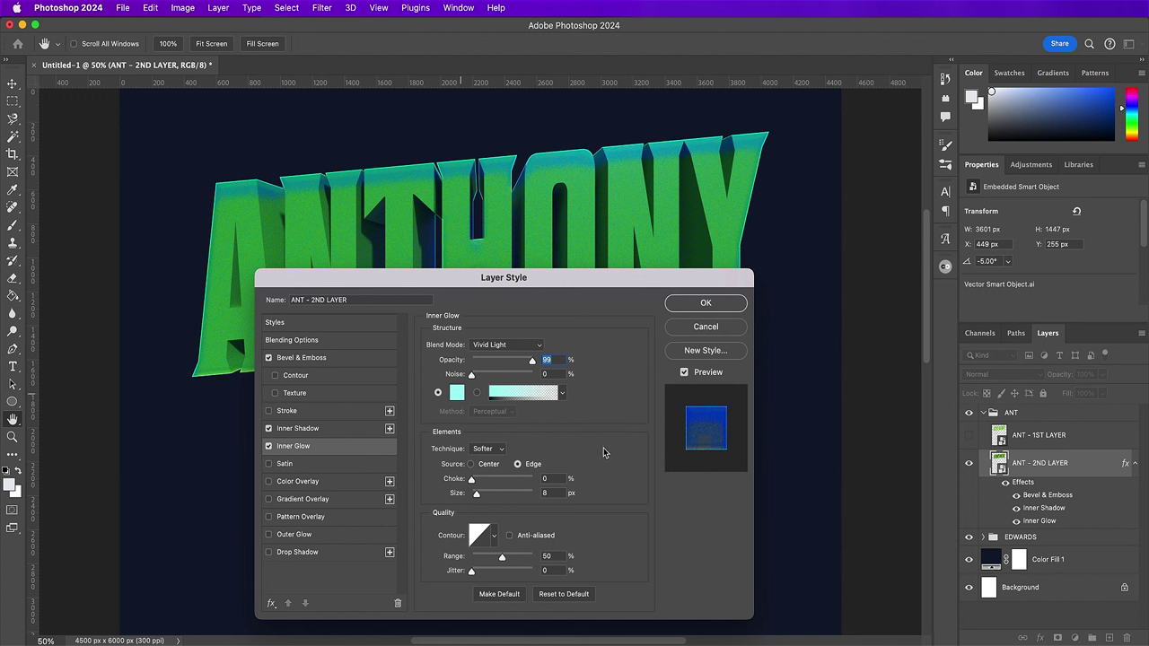
- Set the inner glow size to 16 px and choose a sharper contour preset
{"action": "left_click", "coordinate": [545, 493]}
{"action": "type", "text": "16"}
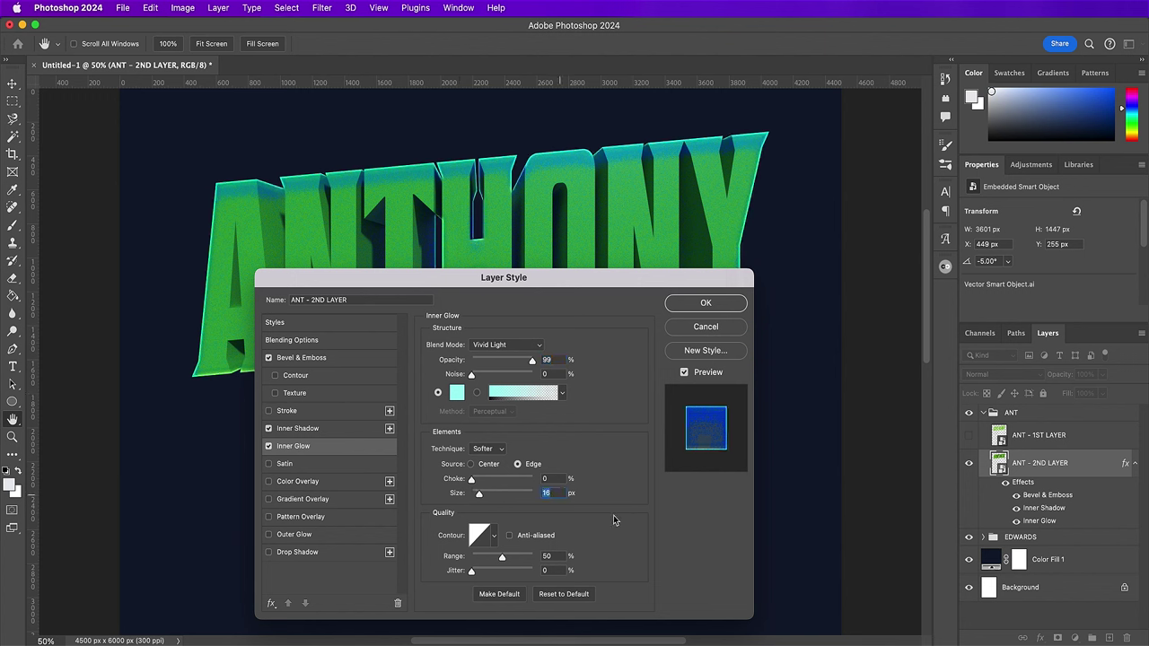
{"action": "left_click", "coordinate": [494, 535]}
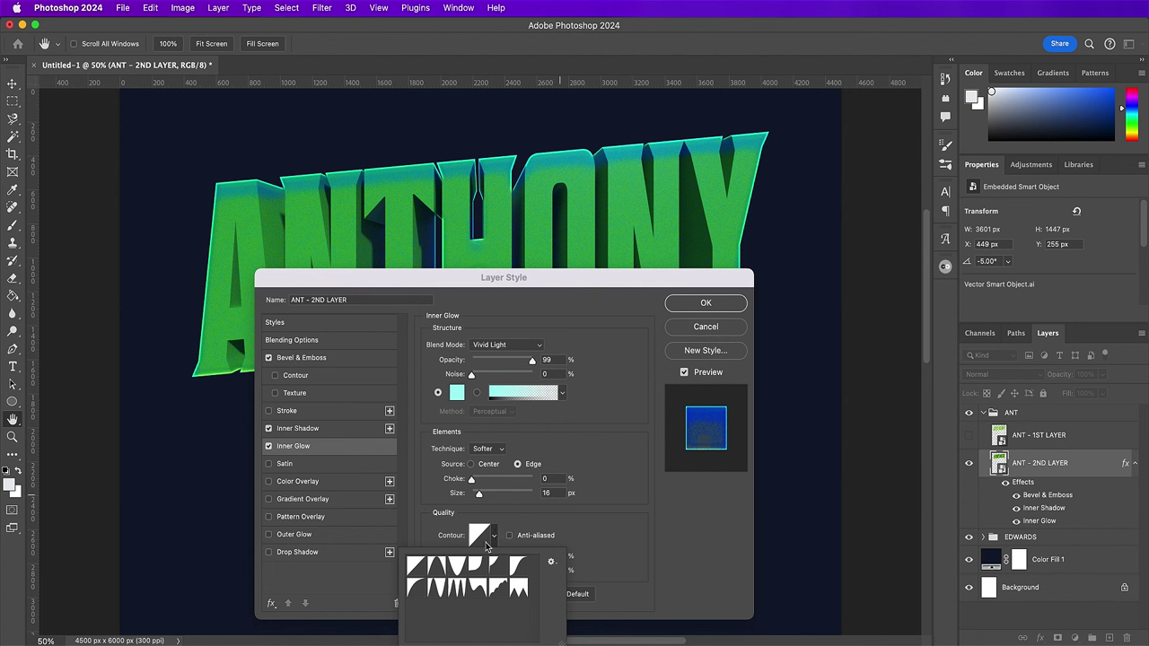
{"action": "left_click", "coordinate": [443, 569]}
{"action": "left_click", "coordinate": [629, 535]}
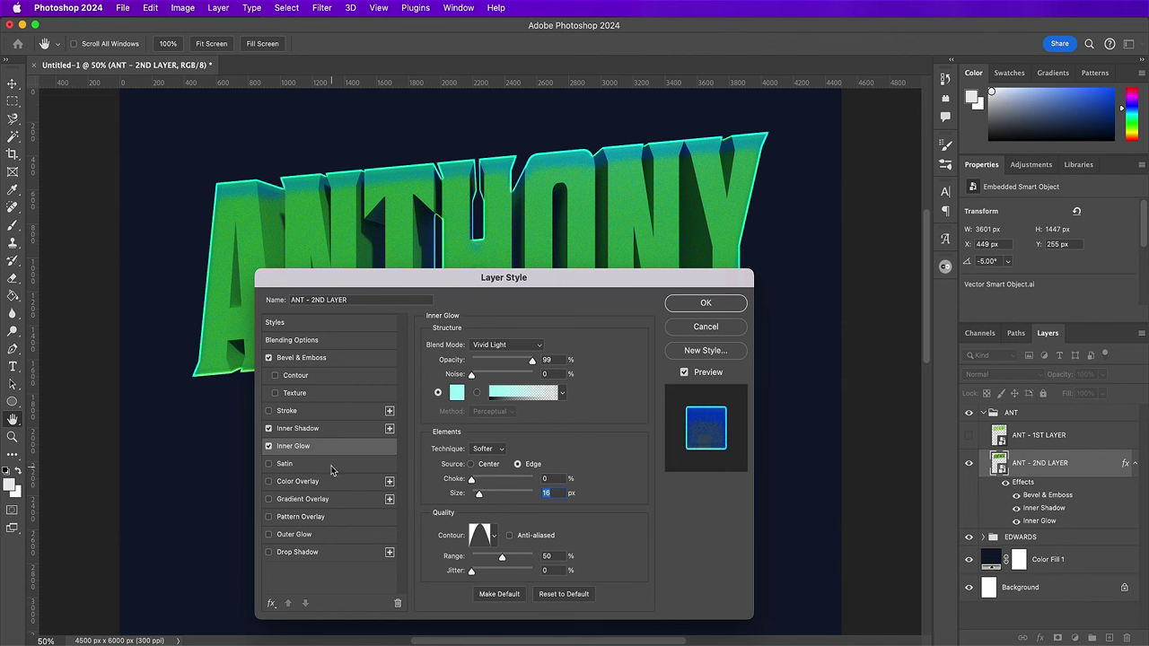
{"action": "left_click", "coordinate": [284, 463]}
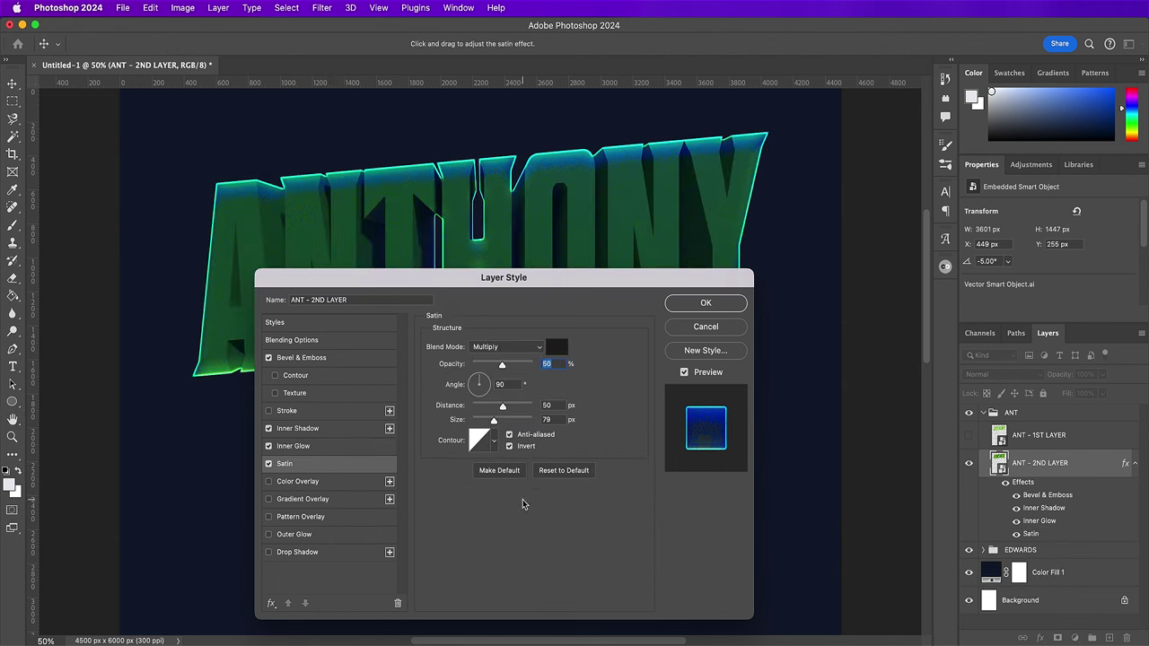
- Set the satin to Hue blending with colour #0958b7 at 88% opacity
{"action": "left_click", "coordinate": [533, 348]}
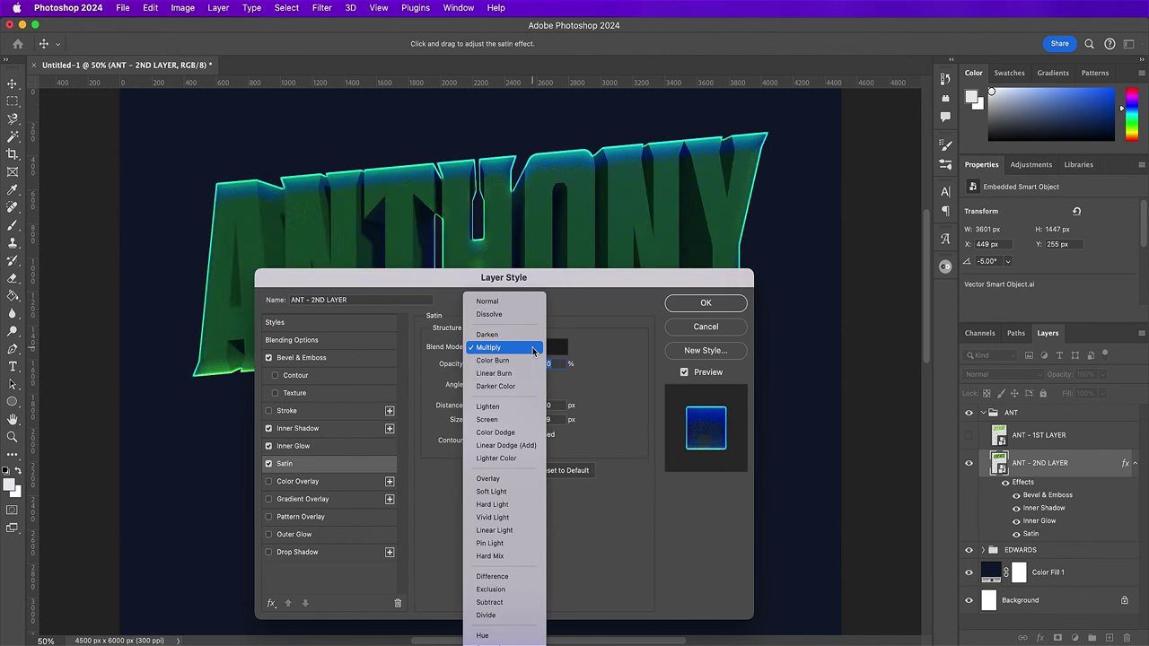
{"action": "left_click", "coordinate": [526, 635]}
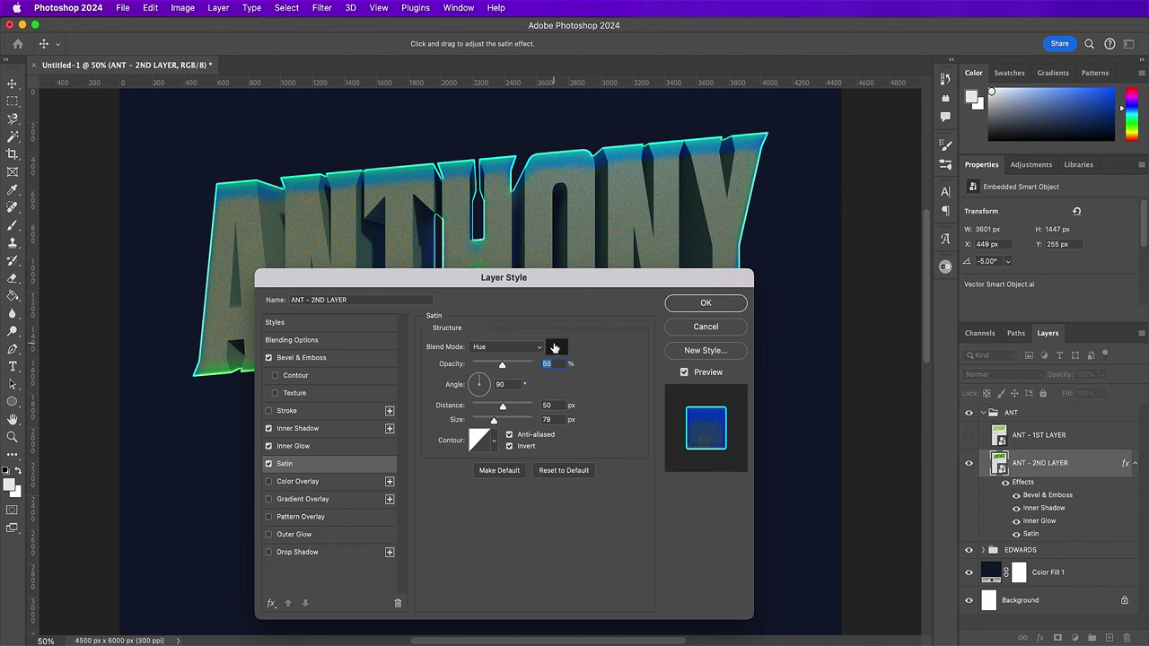
{"action": "left_click", "coordinate": [556, 347]}
{"action": "type", "text": "0"}
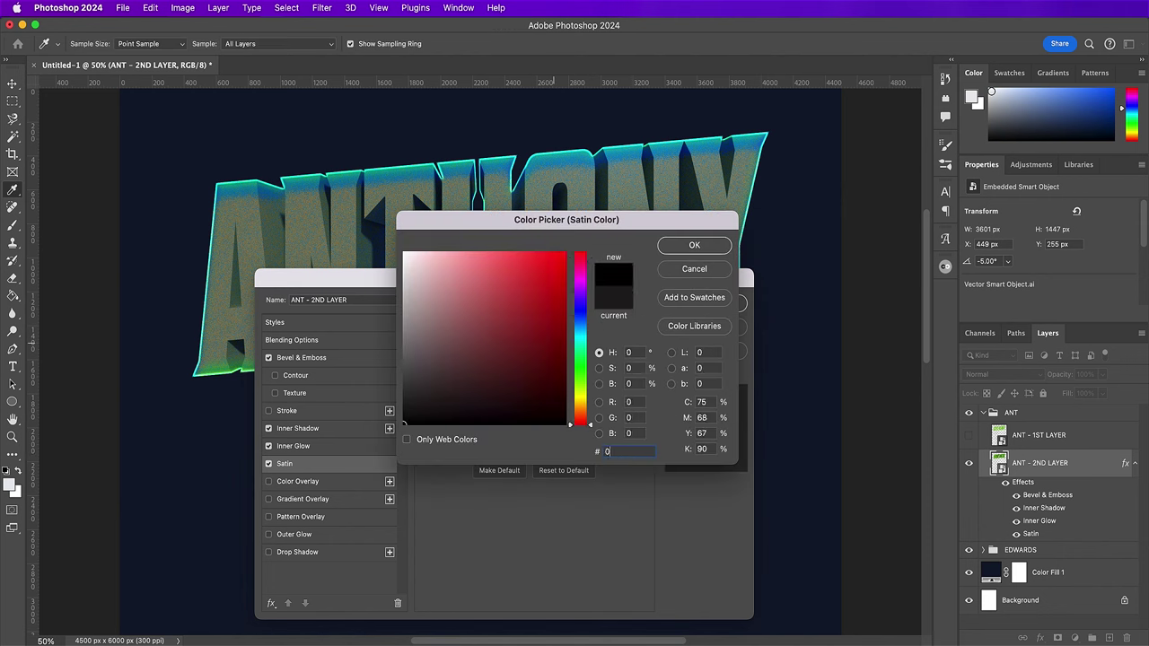
{"action": "type", "text": "958"}
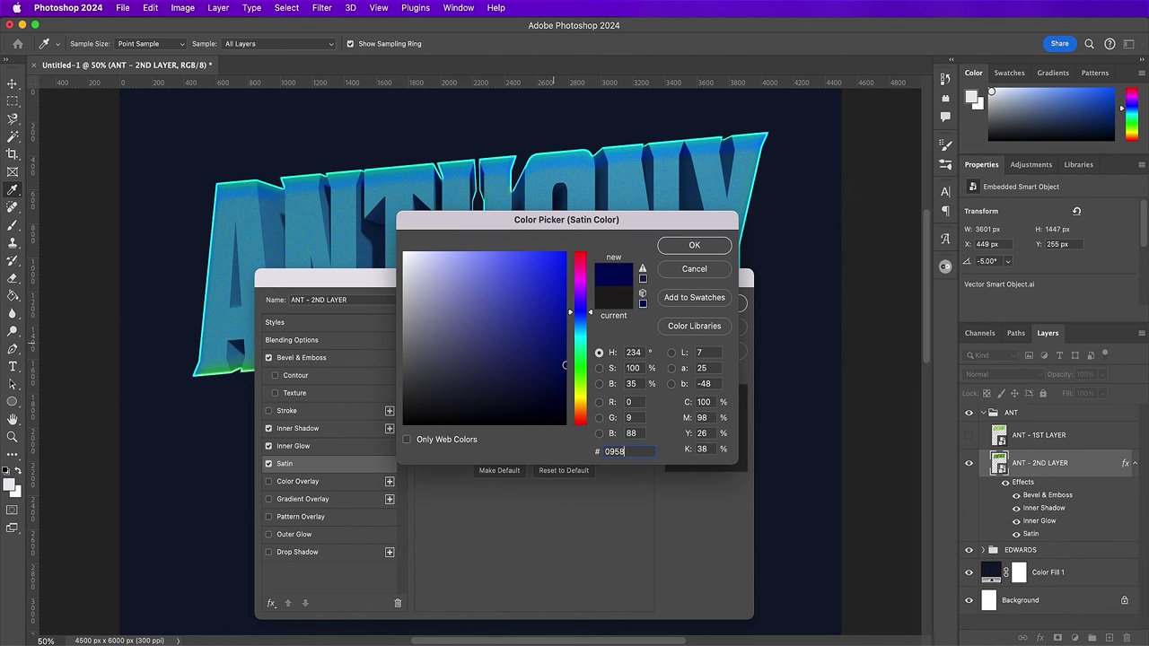
{"action": "type", "text": "b7"}
{"action": "key", "text": "Return"}
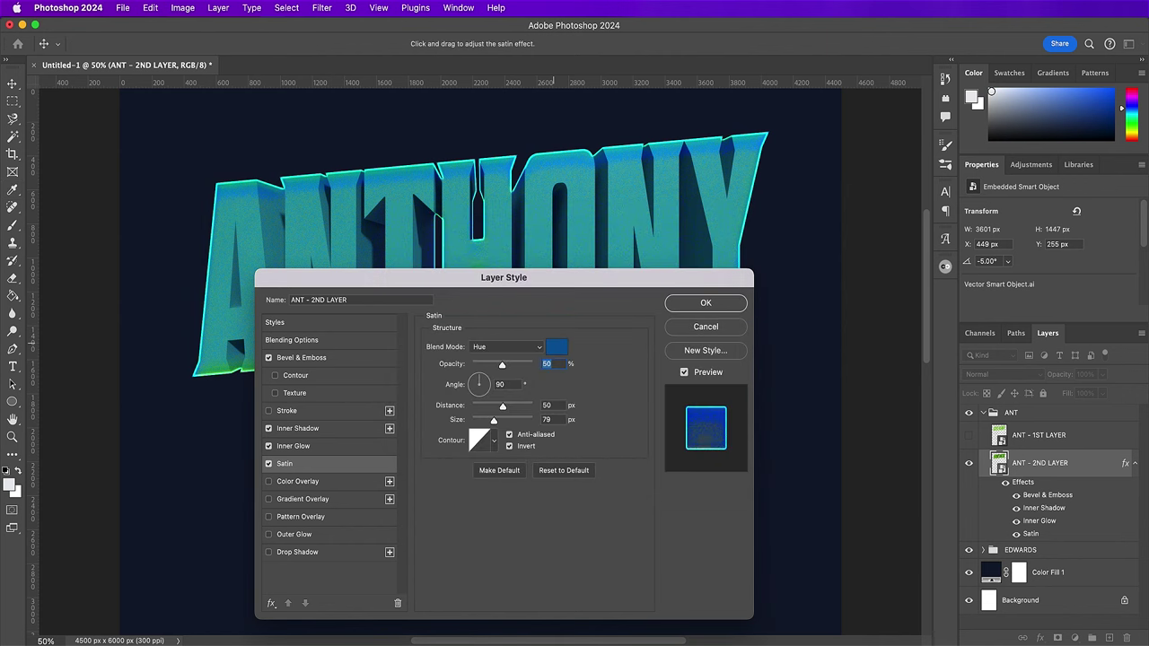
{"action": "type", "text": "88"}
- Give the satin distance 147 and size 122, and turn off Invert
{"action": "left_click", "coordinate": [553, 404]}
{"action": "type", "text": "147"}
{"action": "left_click", "coordinate": [556, 419]}
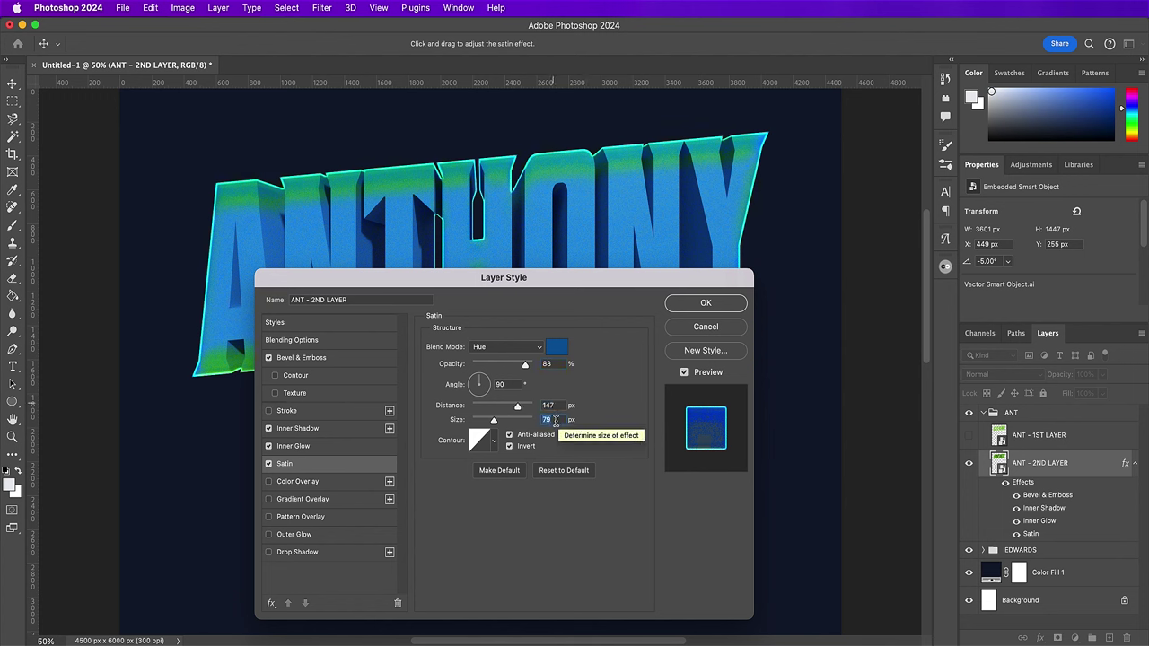
{"action": "type", "text": "122"}
{"action": "left_click", "coordinate": [529, 447]}
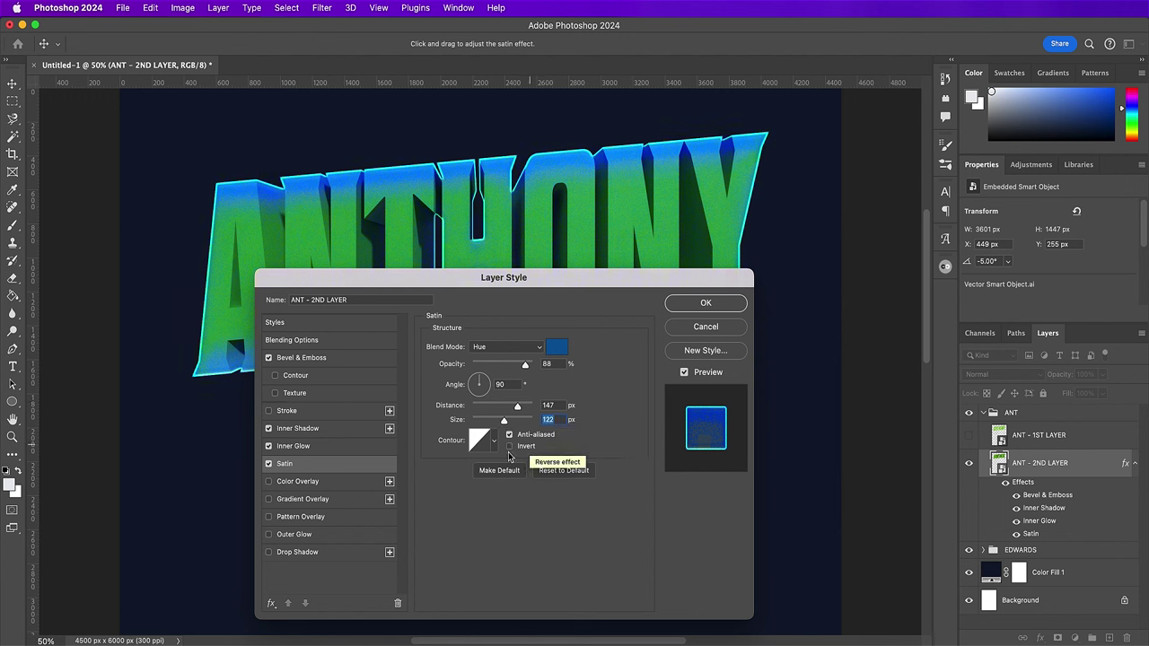
{"action": "left_click", "coordinate": [494, 448]}
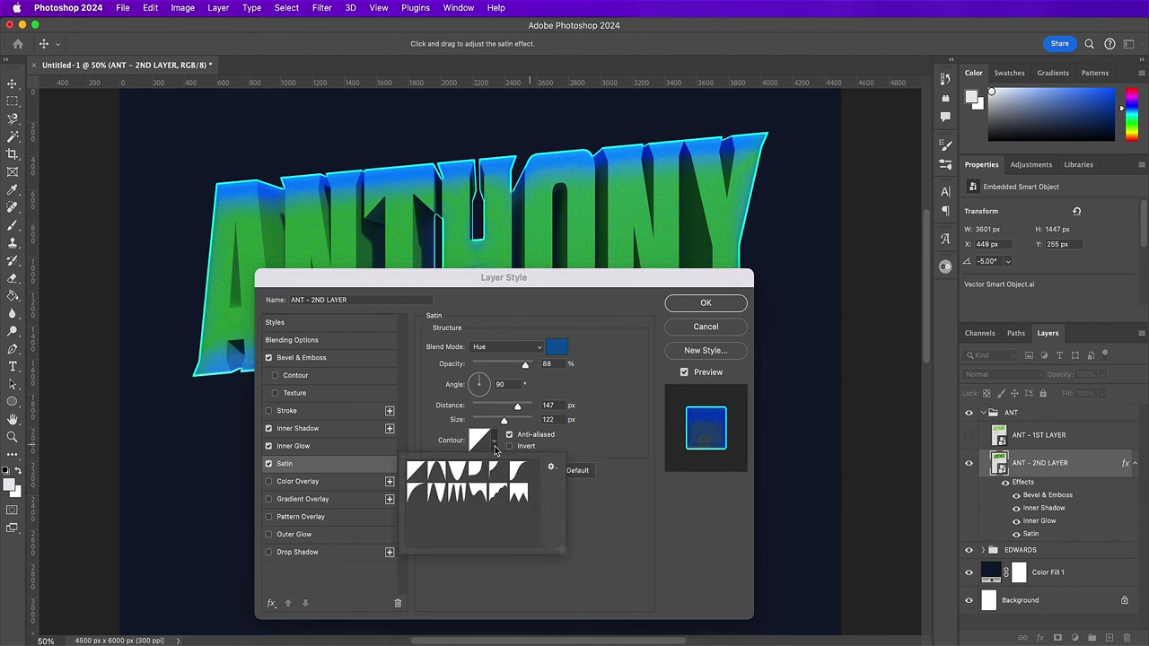
{"action": "left_click", "coordinate": [420, 433]}
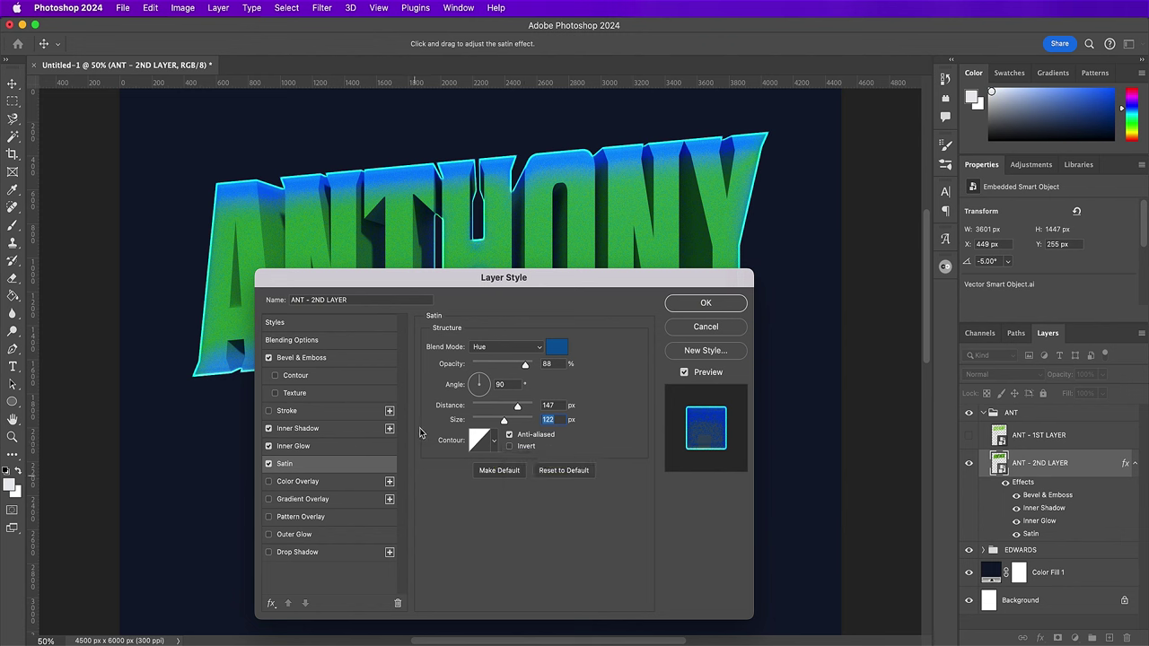
{"action": "left_click", "coordinate": [338, 485]}
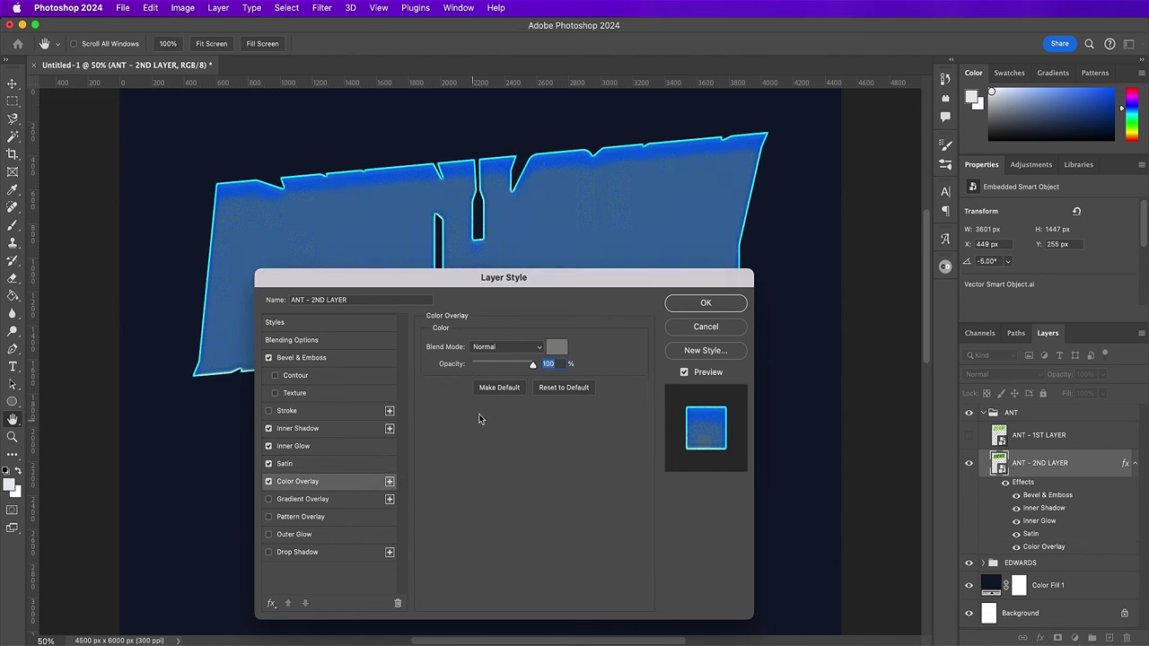
- Apply a #276092 Linear Light colour overlay at 74% opacity to ANT - 2ND LAYER
{"action": "left_click", "coordinate": [489, 348]}
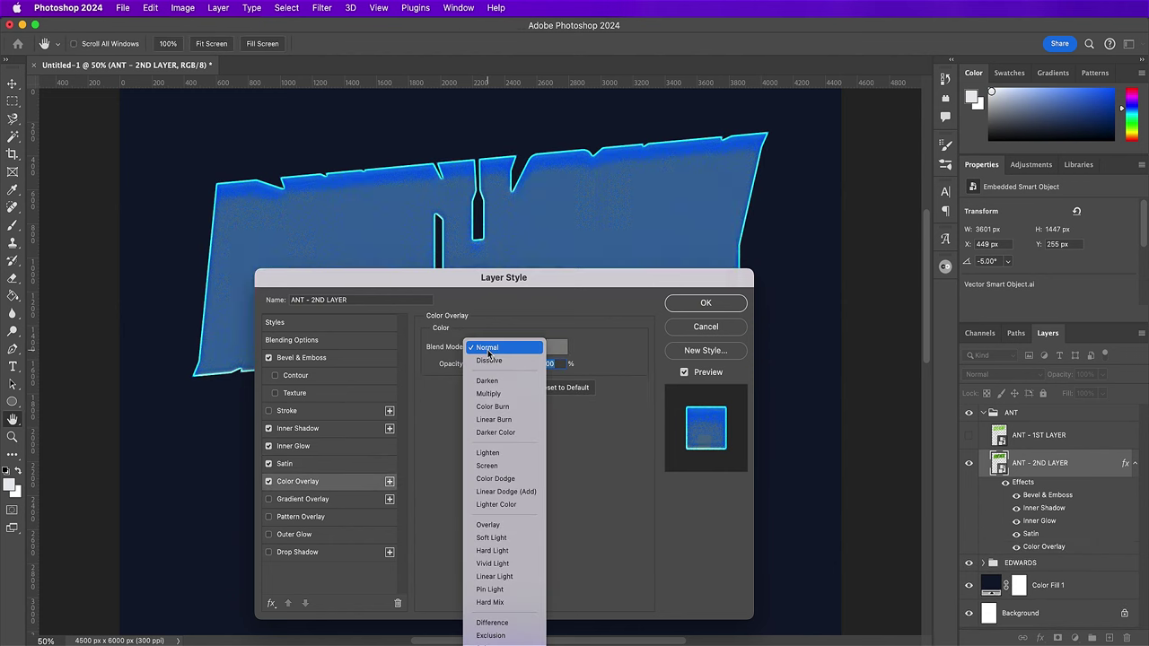
{"action": "left_click", "coordinate": [508, 577]}
{"action": "left_click", "coordinate": [557, 347]}
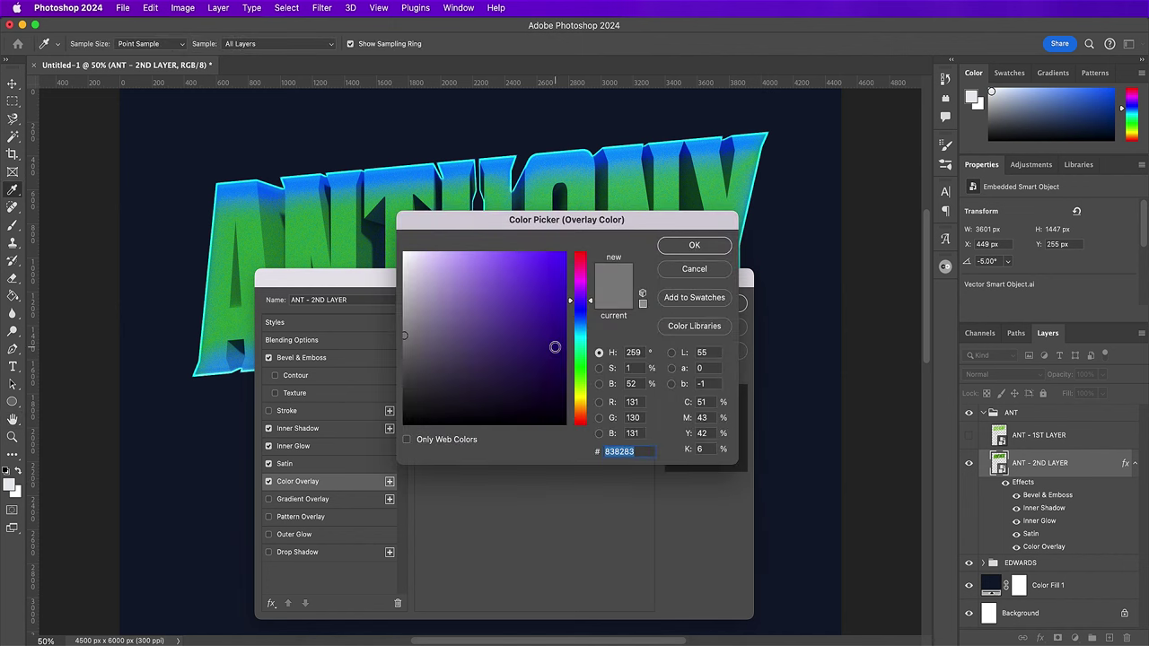
{"action": "type", "text": "276"}
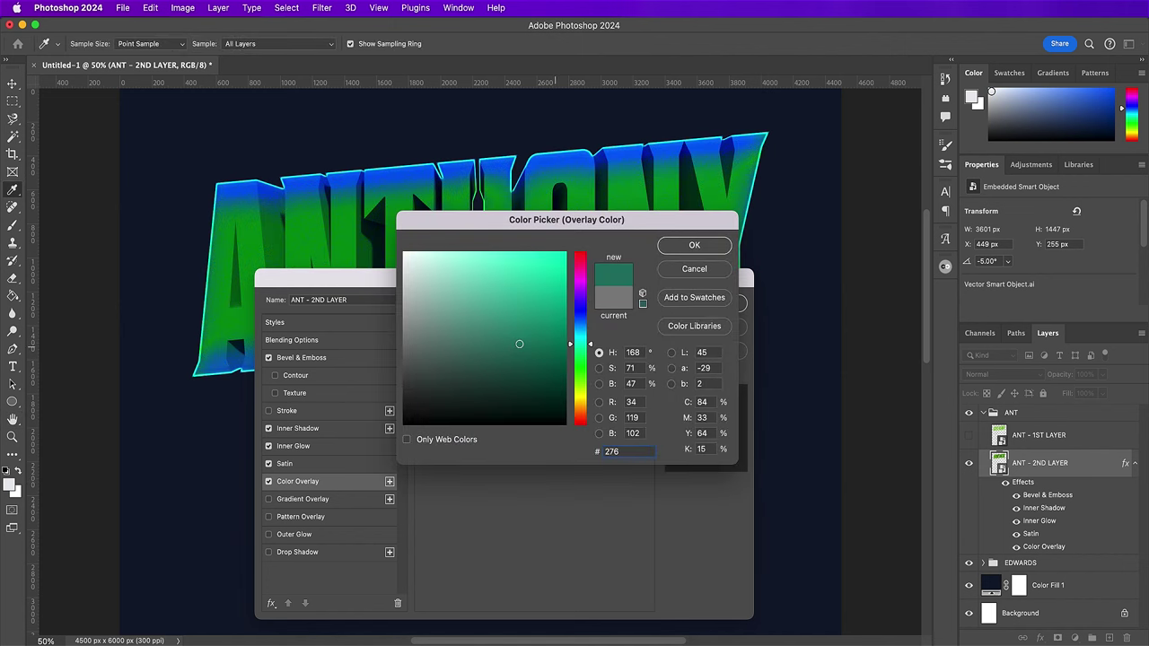
{"action": "type", "text": "092"}
{"action": "key", "text": "Return"}
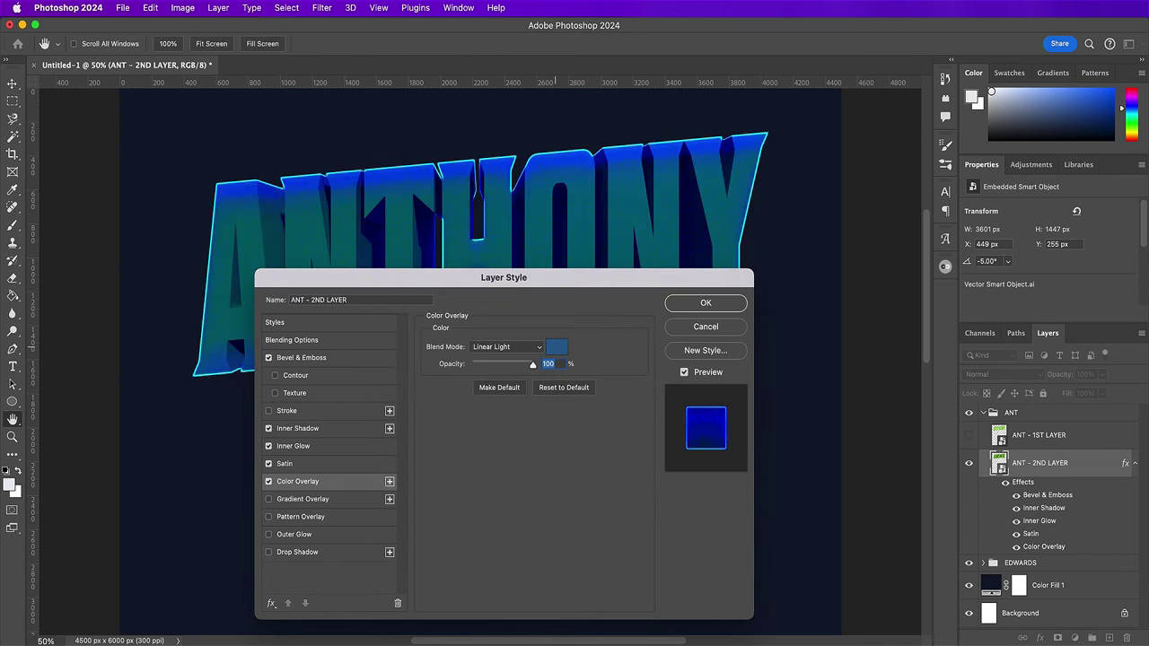
{"action": "type", "text": "74"}
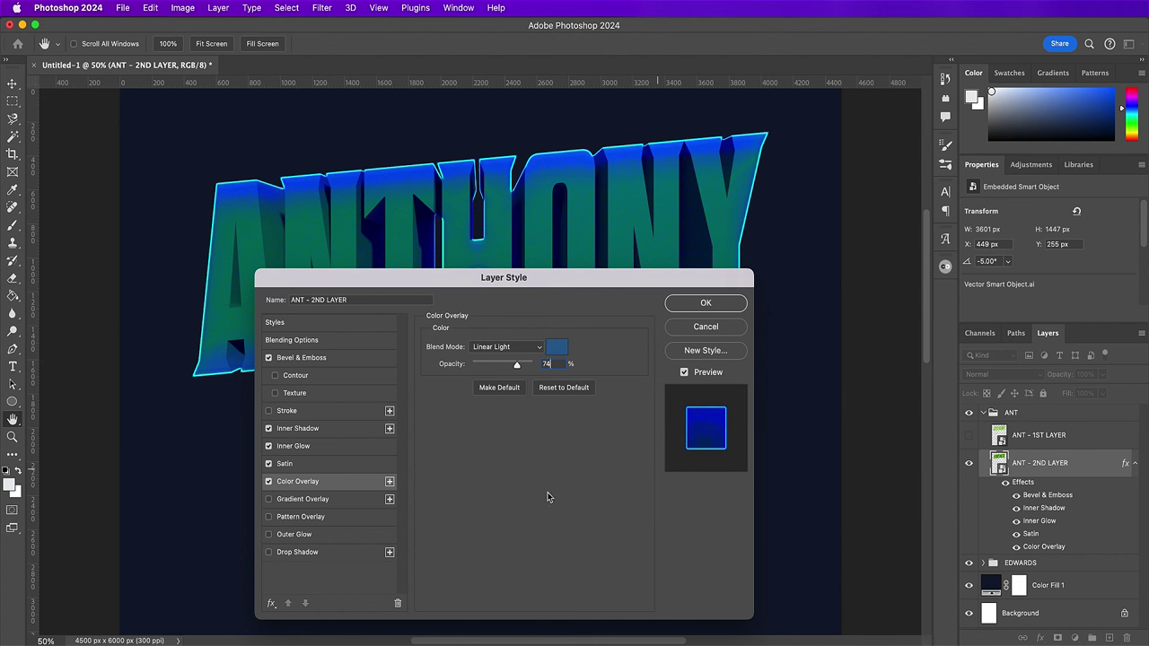
{"action": "left_click", "coordinate": [704, 303]}
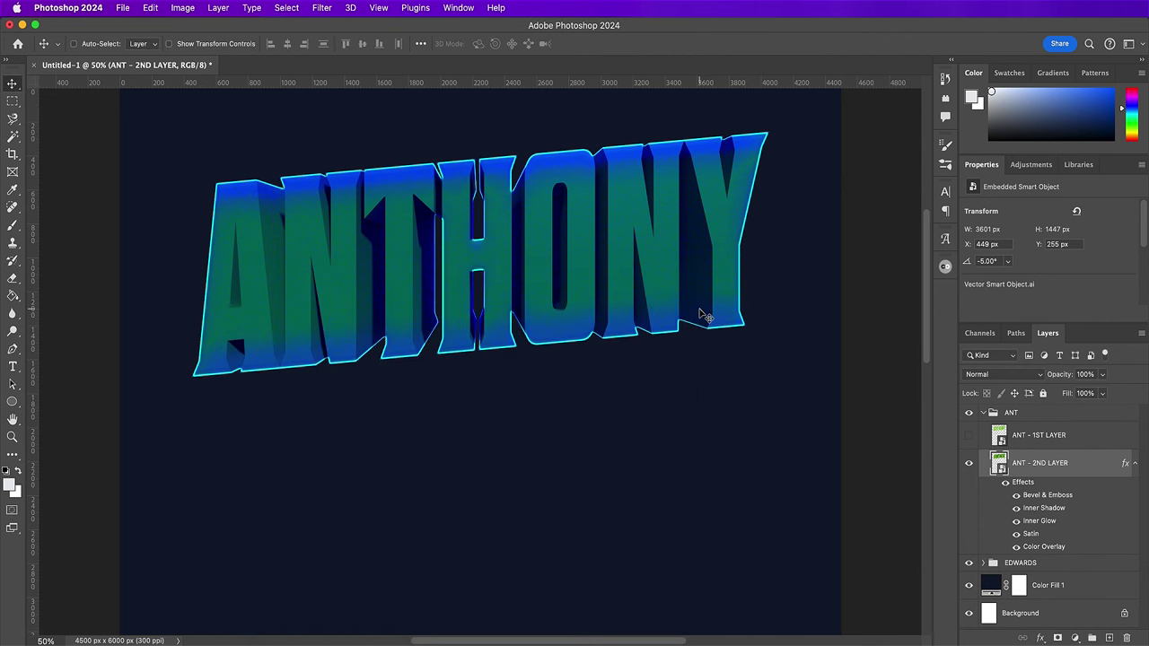
{"action": "left_click", "coordinate": [971, 436]}
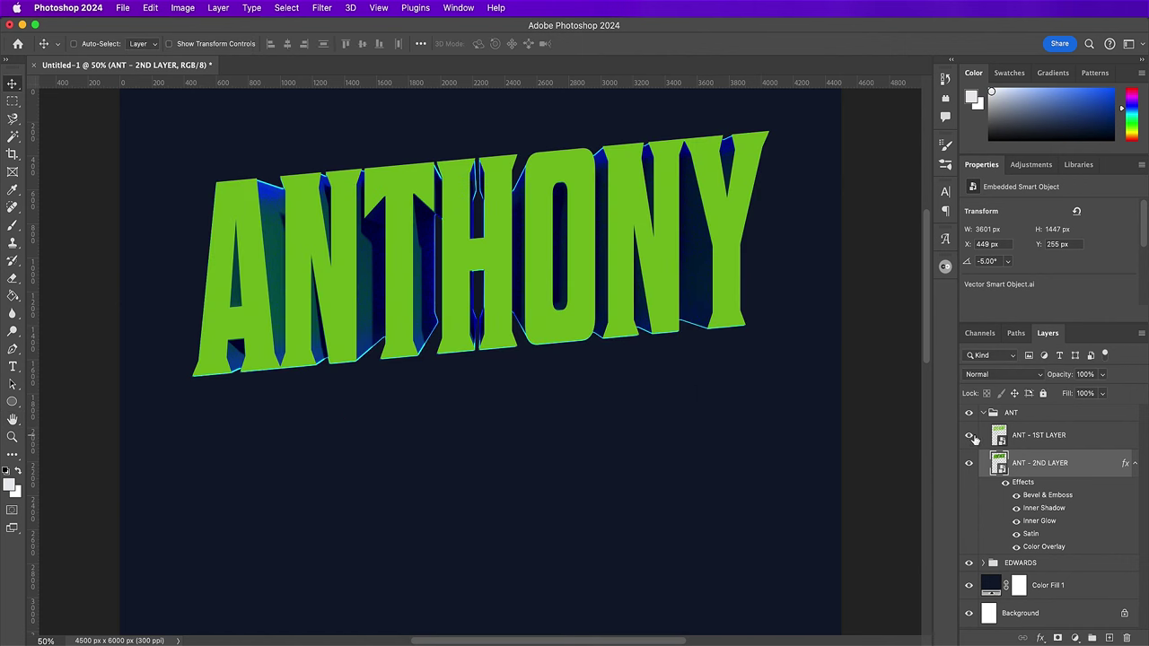
- Add a Chisel Hard Bevel & Emboss with 594% depth to ANT - 1ST LAYER
{"action": "left_click", "coordinate": [1048, 436]}
{"action": "left_click", "coordinate": [1101, 440]}
{"action": "double_click", "coordinate": [1101, 440]}
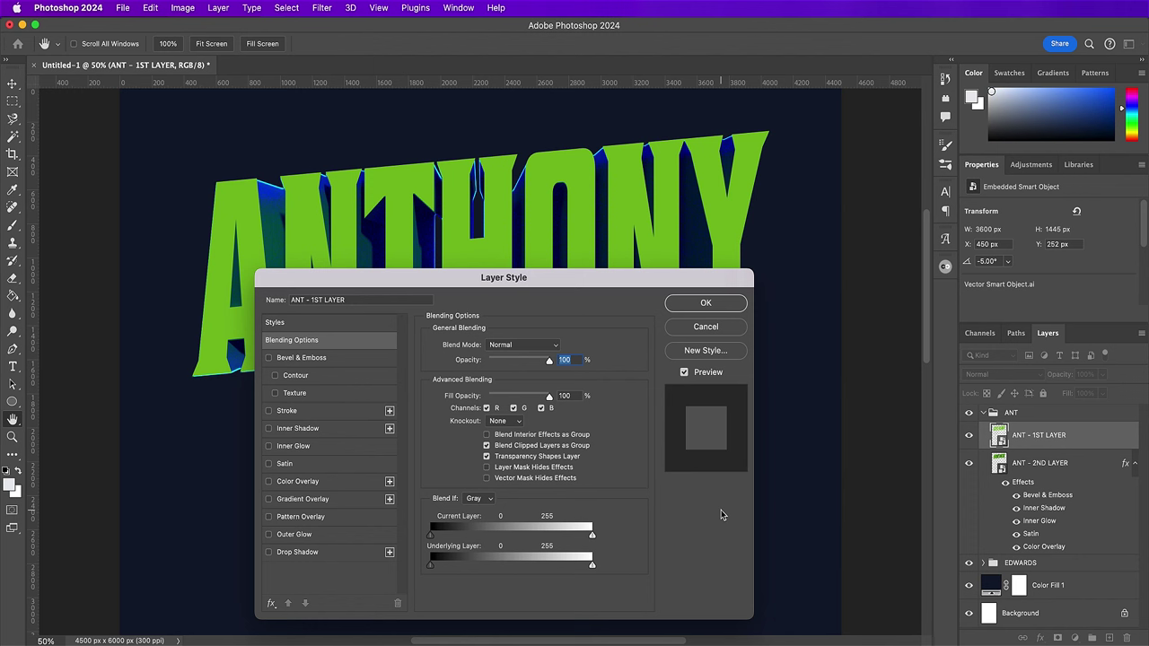
{"action": "left_click", "coordinate": [348, 361]}
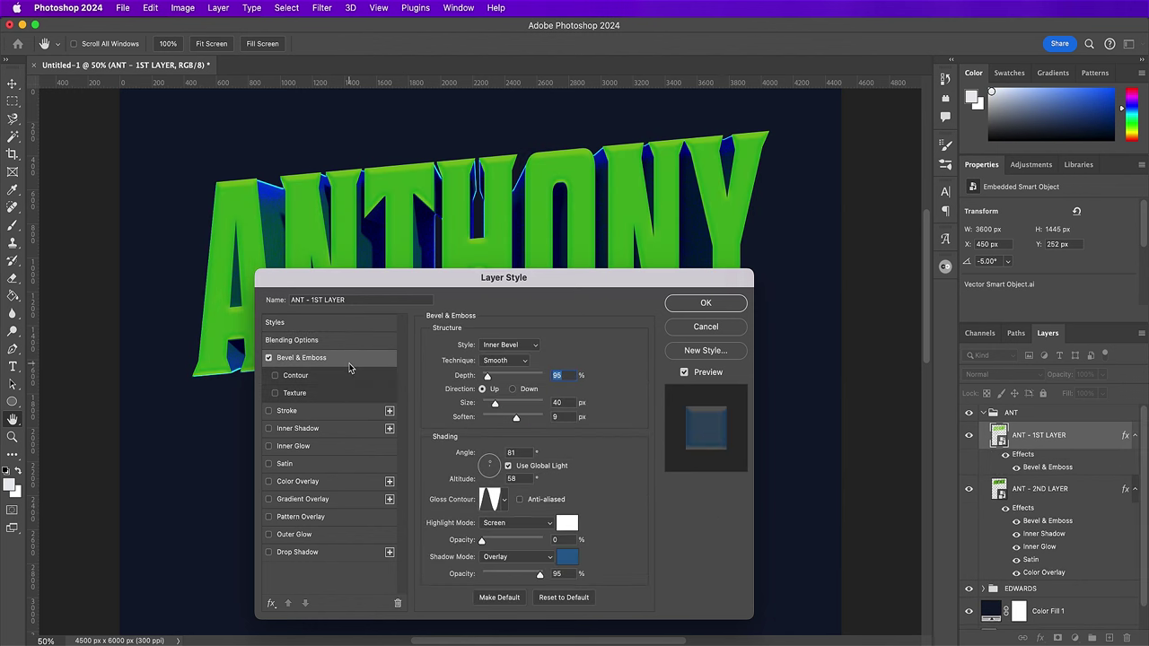
{"action": "left_click", "coordinate": [517, 364]}
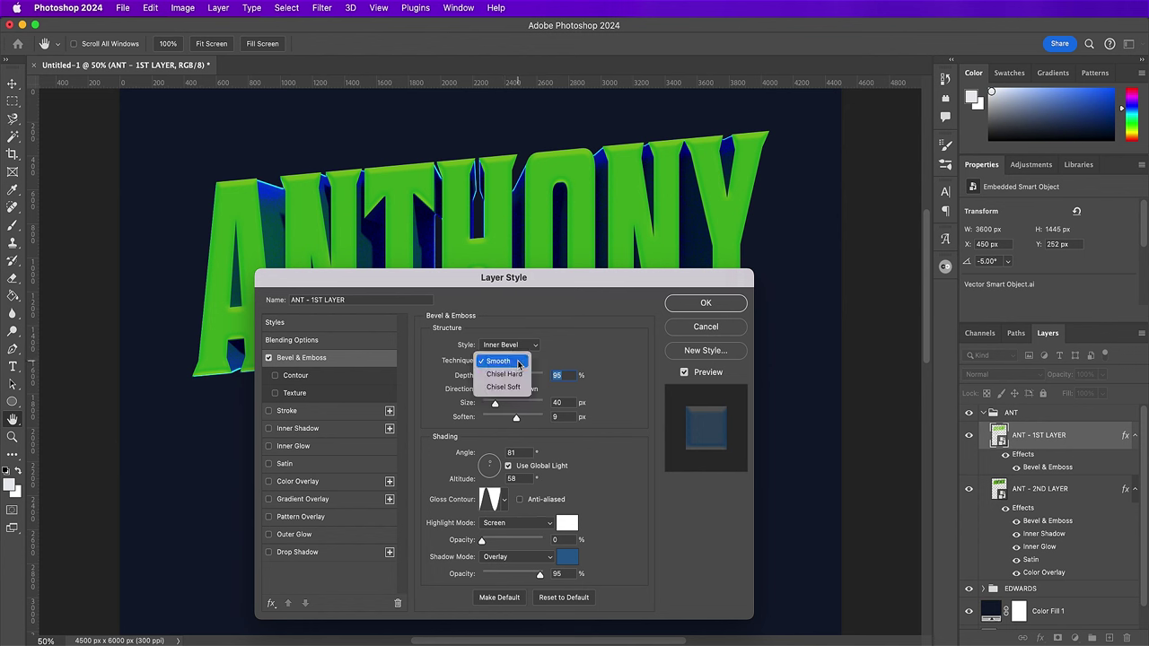
{"action": "left_click", "coordinate": [507, 372]}
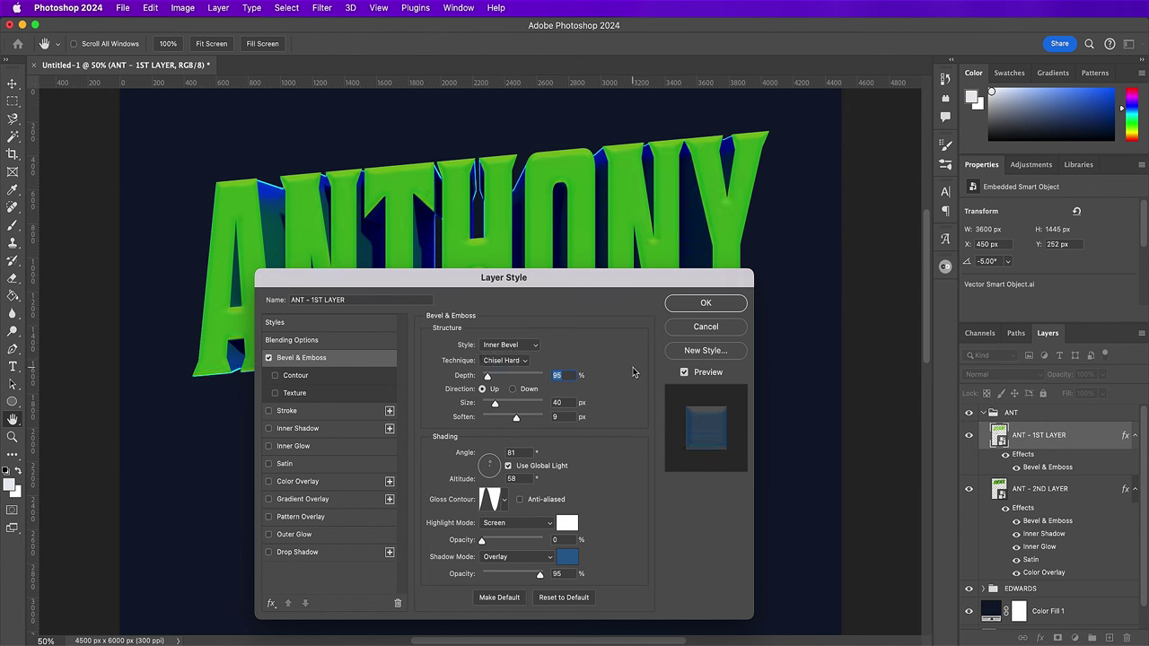
{"action": "type", "text": "594"}
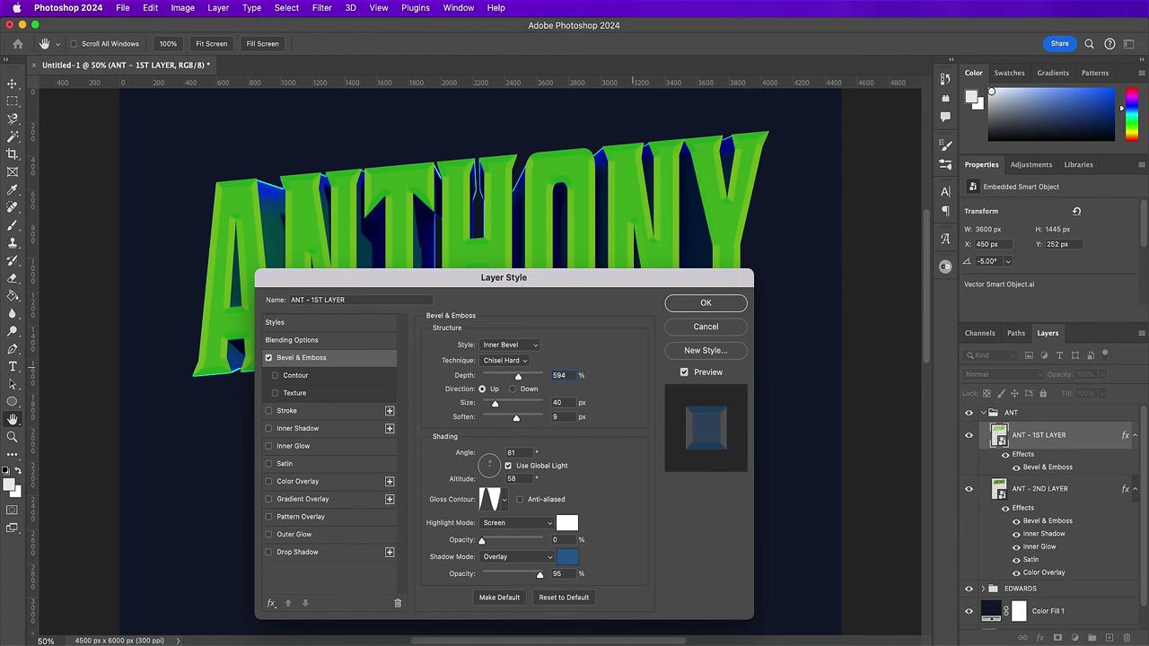
- Set the bevel size to 111 px, soften to 14 px and angle to 167°
{"action": "double_click", "coordinate": [569, 403]}
{"action": "type", "text": "111"}
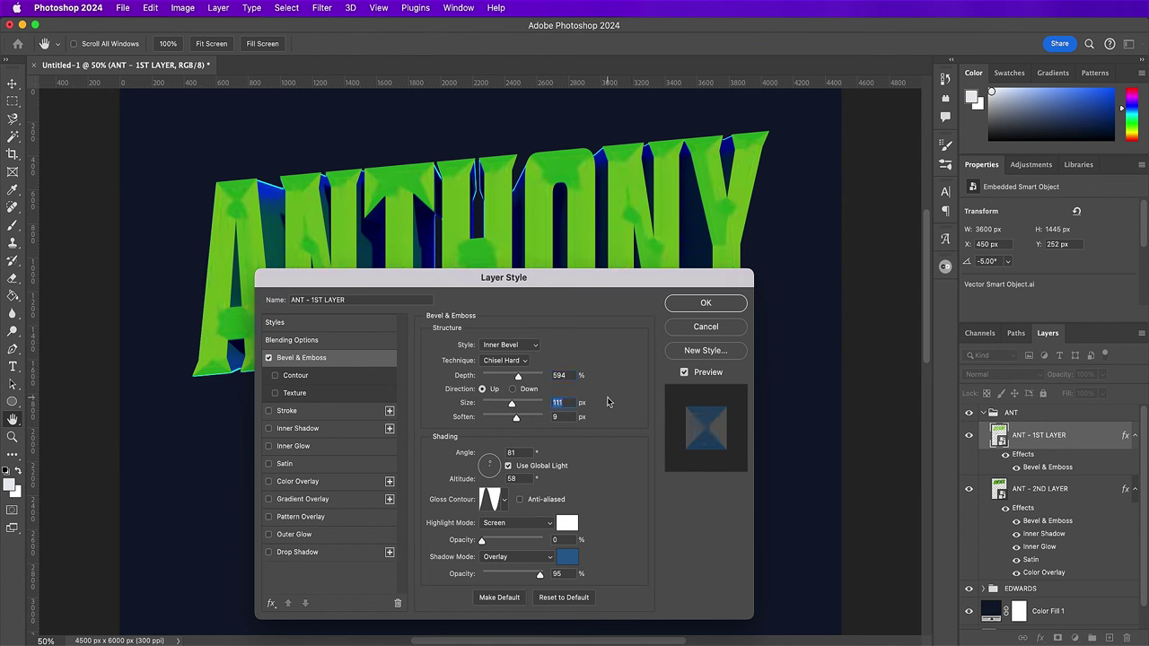
{"action": "double_click", "coordinate": [569, 416]}
{"action": "type", "text": "14"}
{"action": "key", "text": "Return"}
{"action": "key", "text": "Tab"}
{"action": "type", "text": "167"}
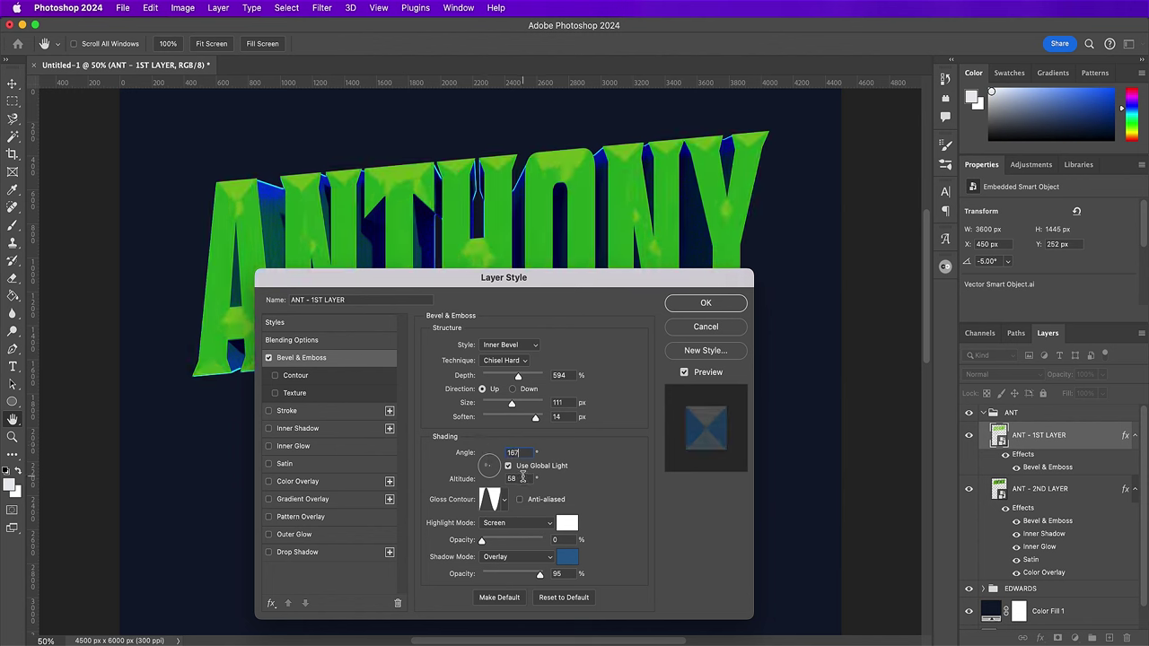
{"action": "key", "text": "Return"}
- Pick a new gloss contour and set the highlight mode to Linear Dodge (Add) at 100%
{"action": "left_click", "coordinate": [504, 499]}
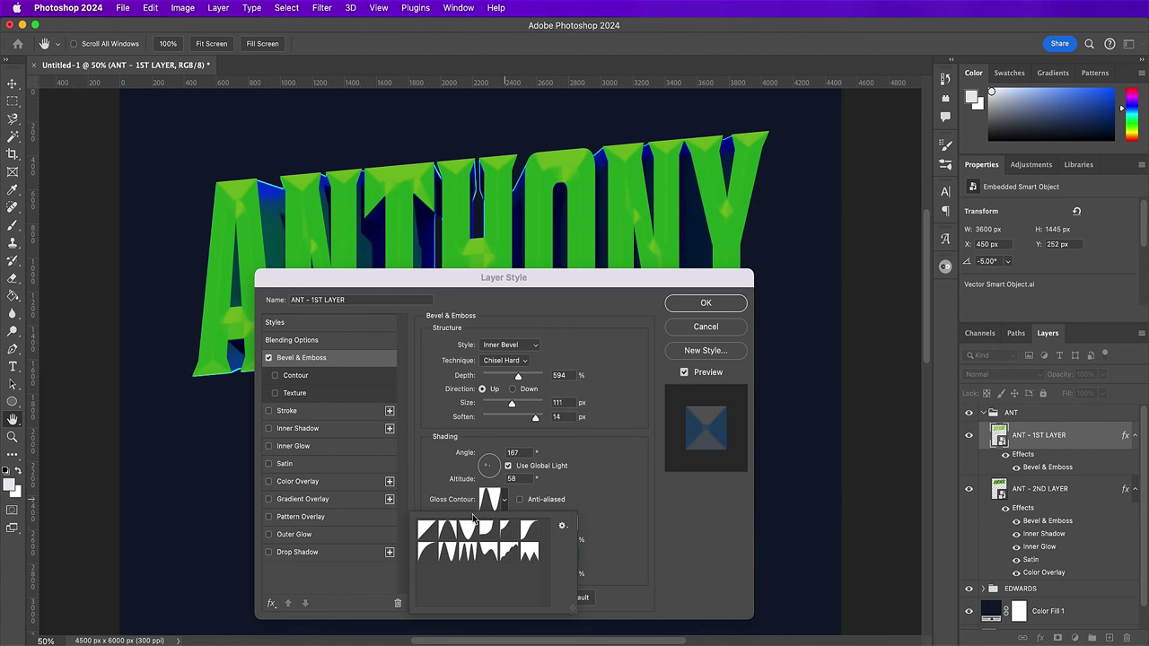
{"action": "left_click", "coordinate": [447, 530]}
{"action": "left_click", "coordinate": [629, 494]}
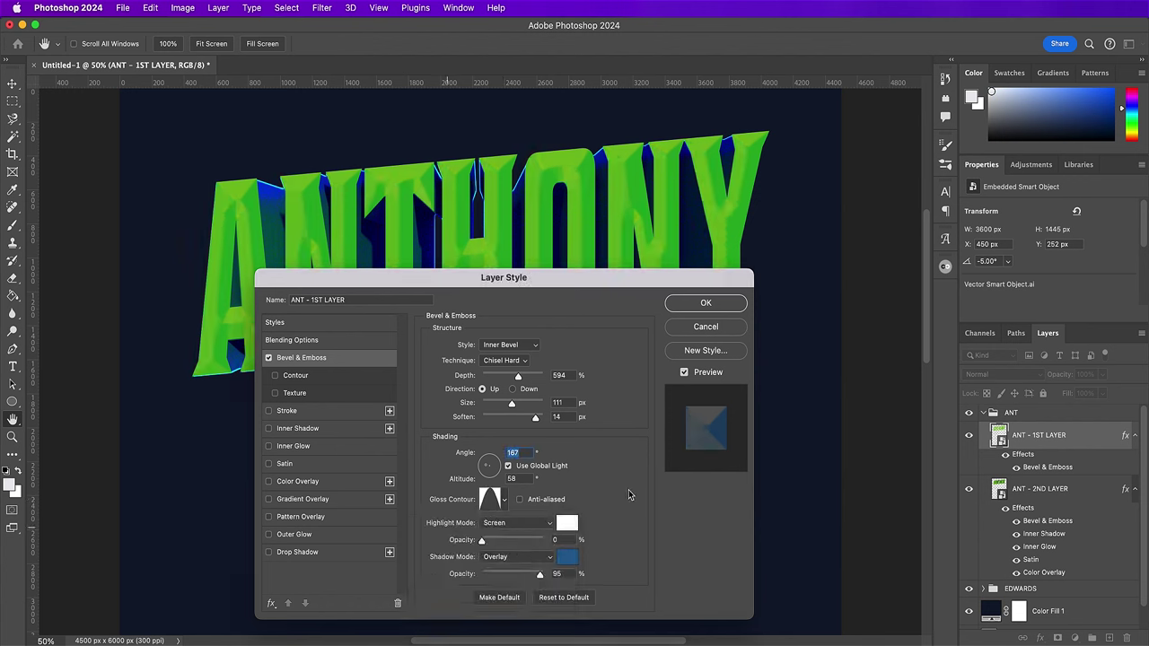
{"action": "left_click", "coordinate": [534, 523]}
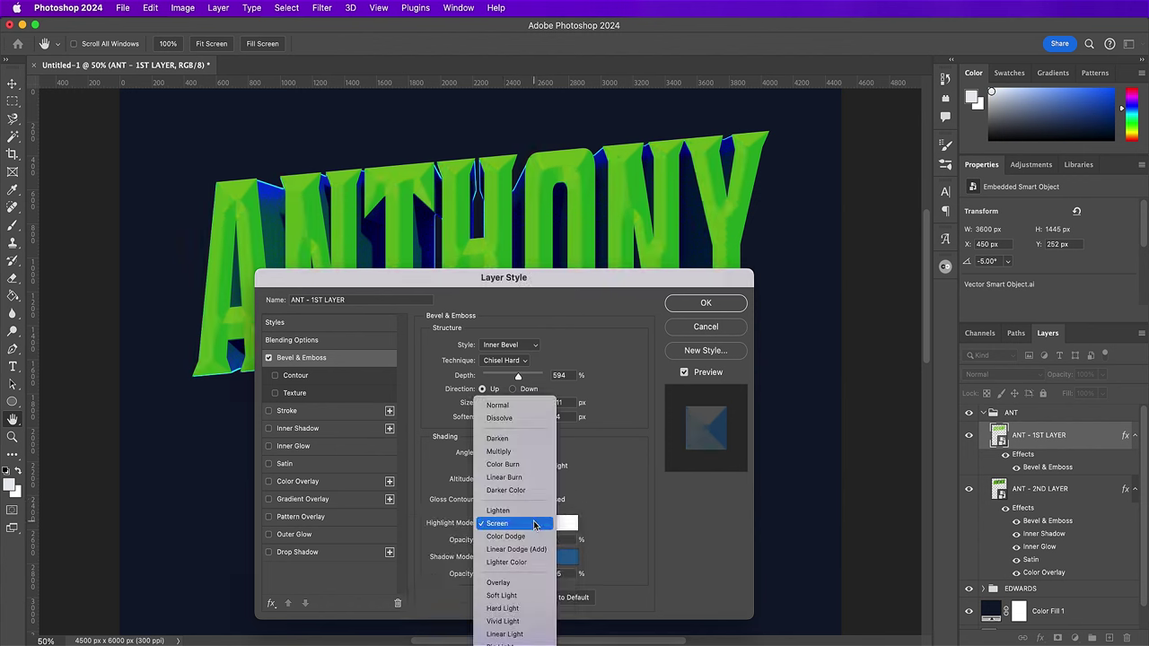
{"action": "left_click", "coordinate": [535, 550]}
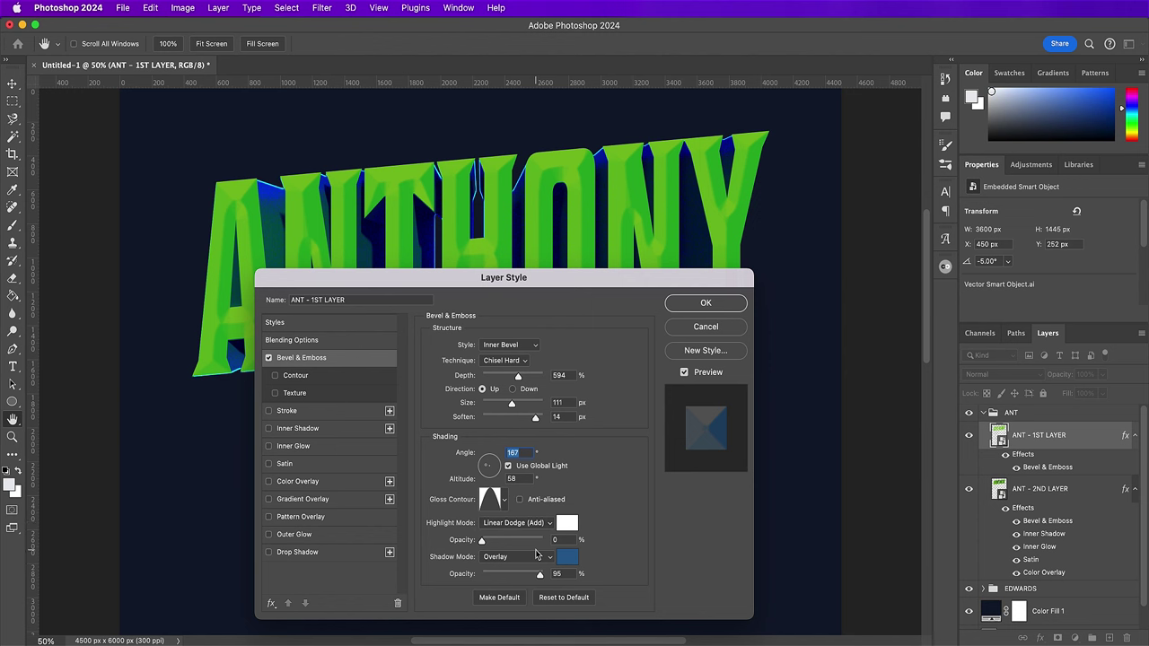
{"action": "left_click_drag", "start_coordinate": [481, 540], "coordinate": [579, 556]}
- Make the bevel highlight colour dark navy and switch the shadow mode to Linear Light
{"action": "left_click", "coordinate": [572, 528]}
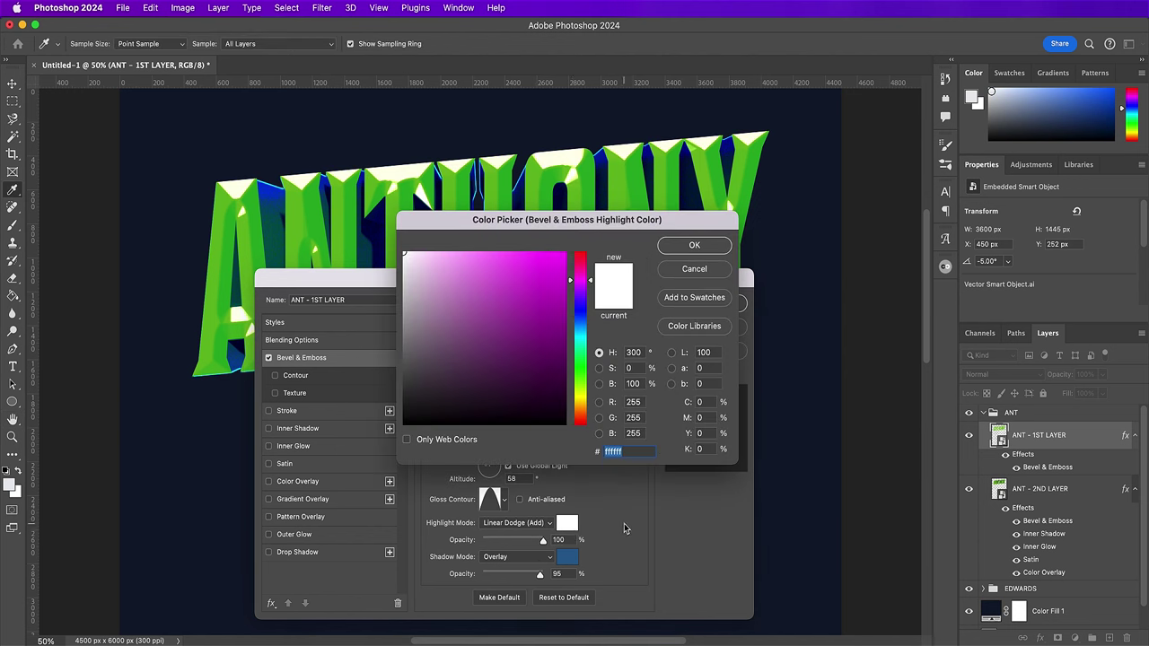
{"action": "type", "text": "0a"}
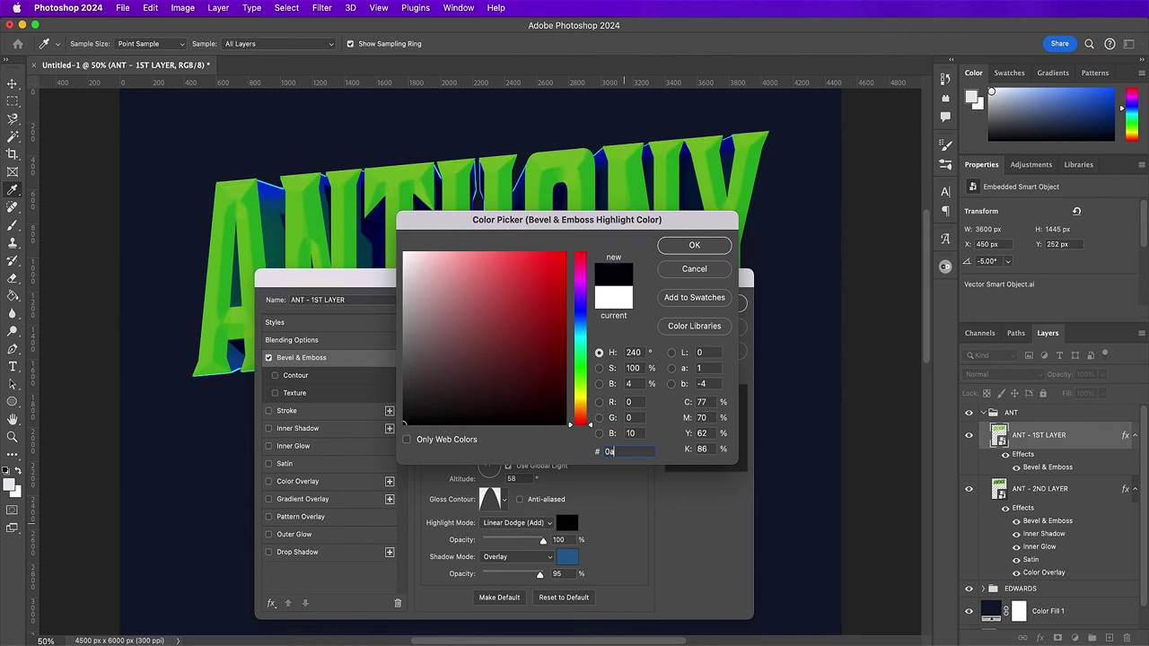
{"action": "type", "text": "3b65"}
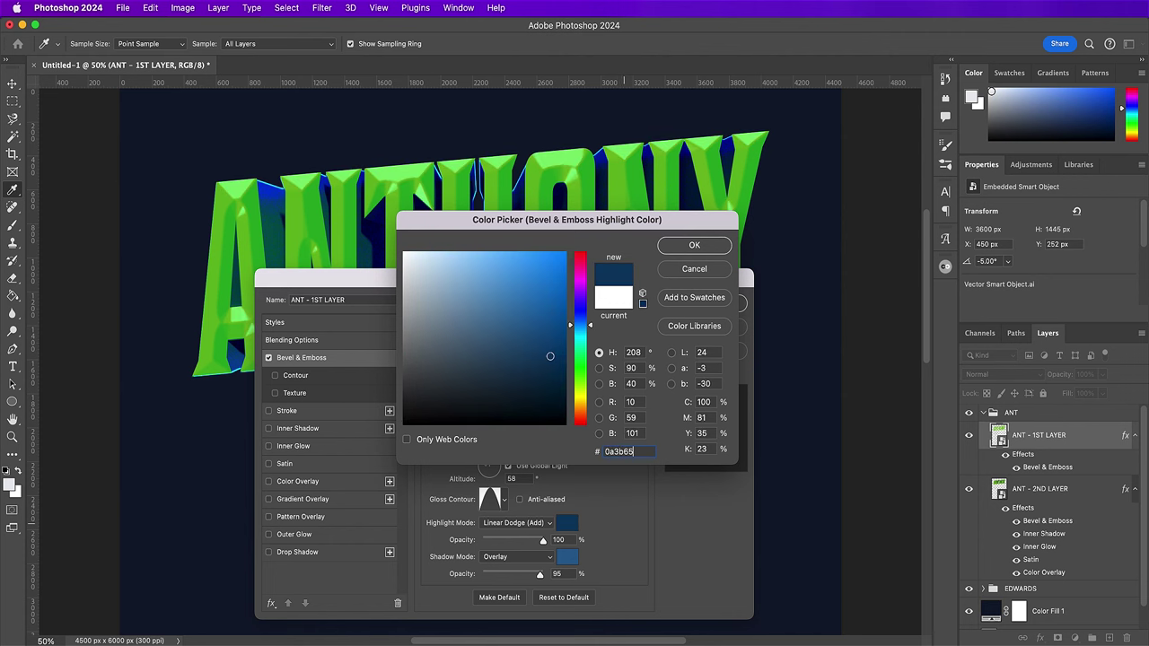
{"action": "key", "text": "Return"}
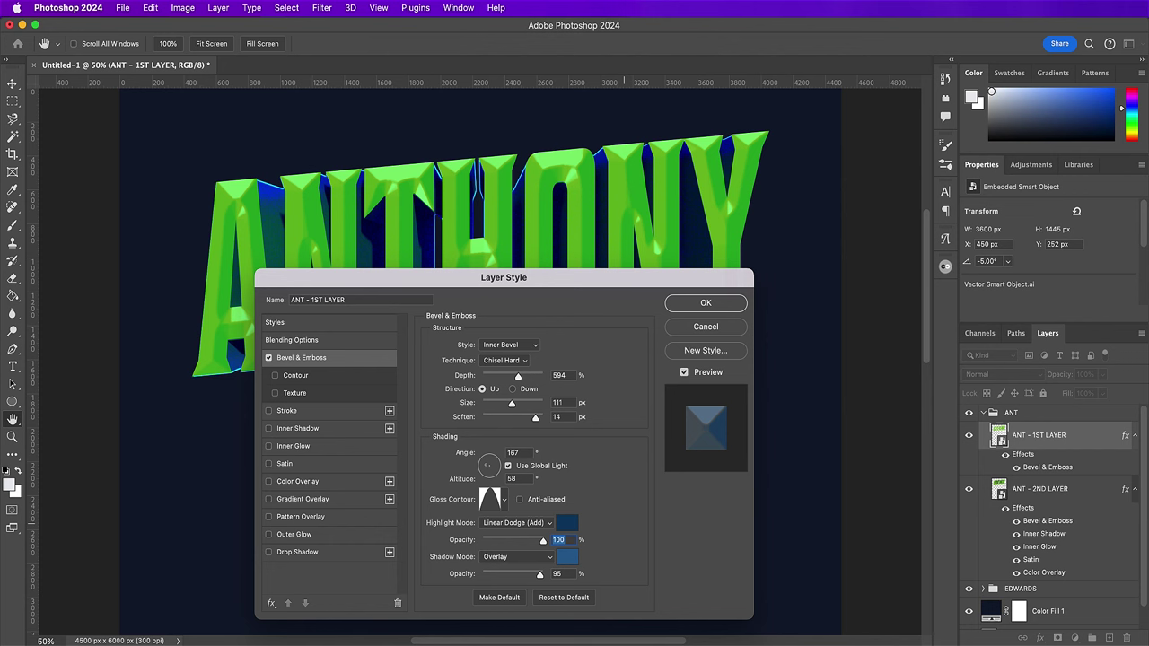
{"action": "left_click", "coordinate": [537, 557]}
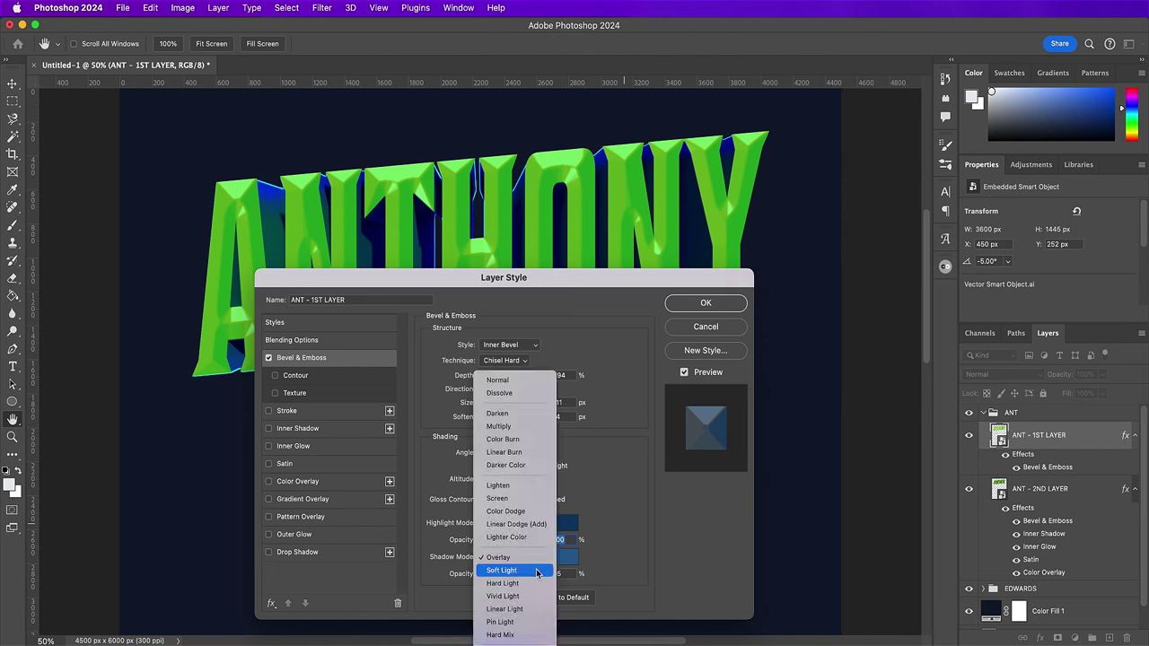
{"action": "left_click", "coordinate": [505, 608]}
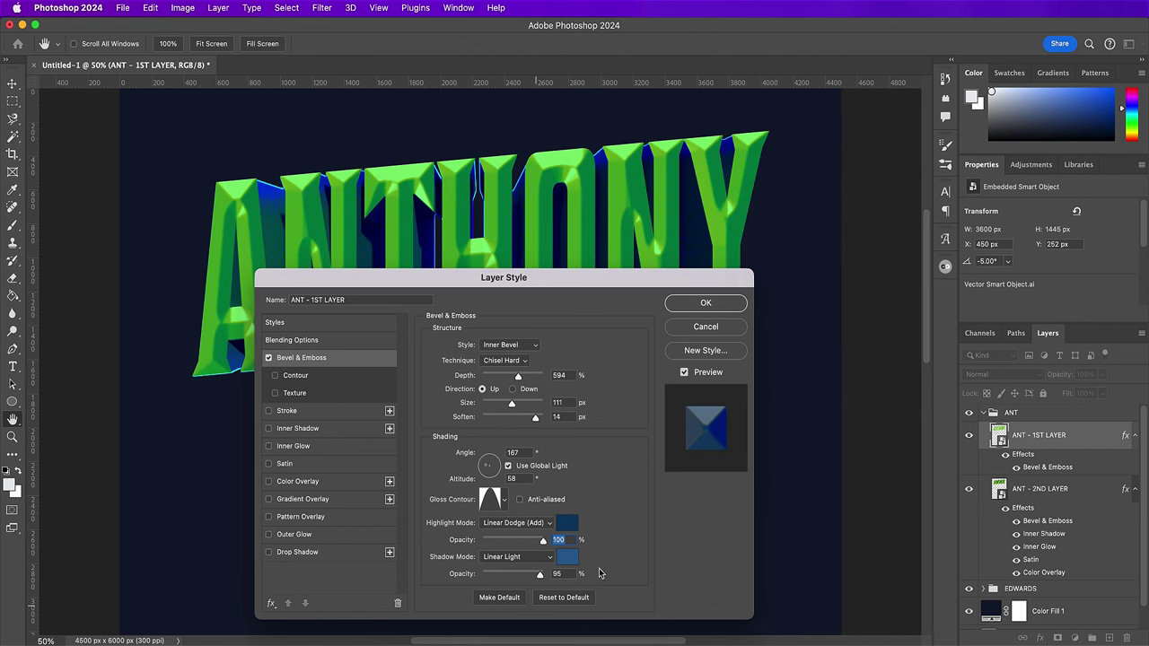
{"action": "left_click", "coordinate": [567, 559]}
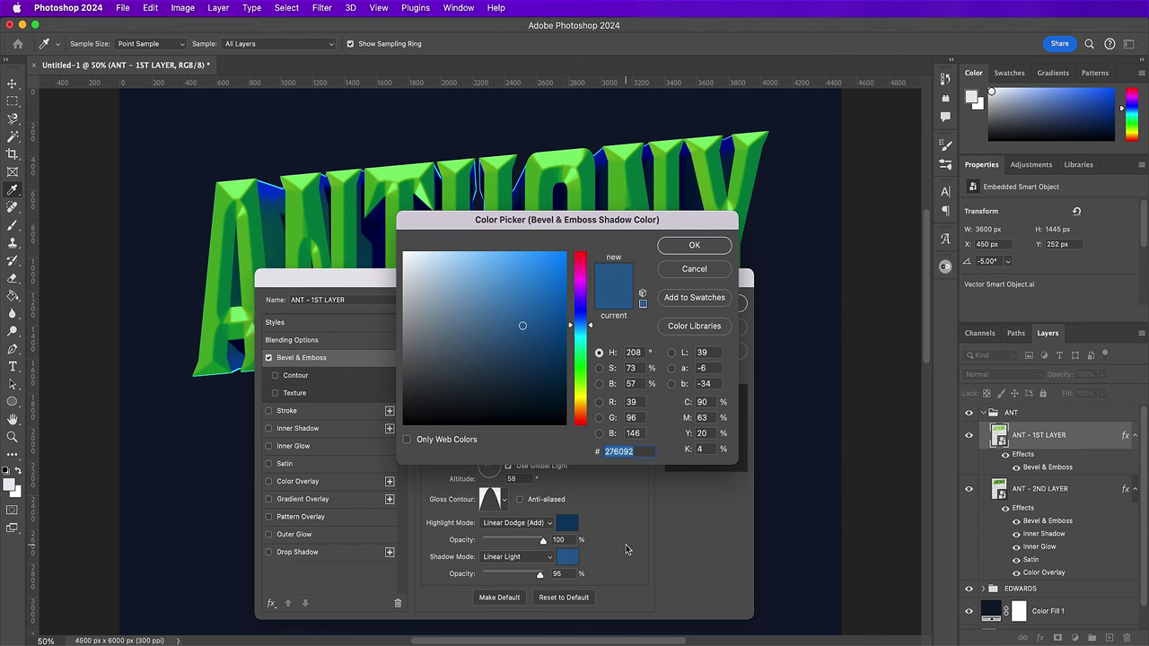
{"action": "key", "text": "Return"}
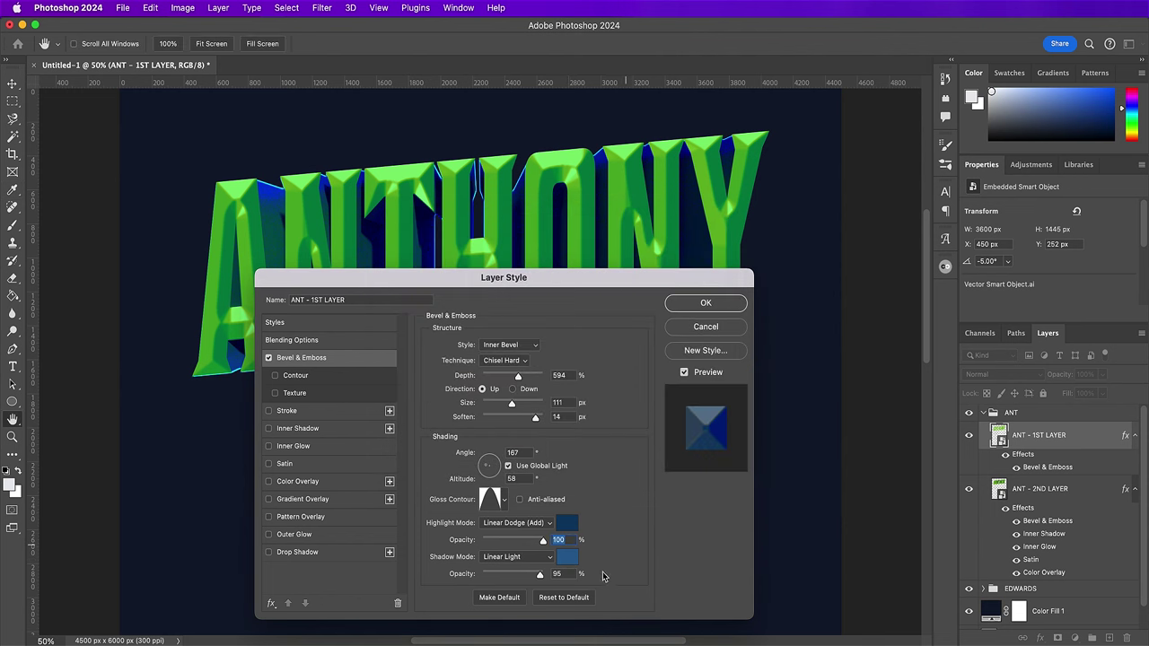
- Enable the bevel's Contour option using the rounded contour preset
{"action": "left_click", "coordinate": [316, 380]}
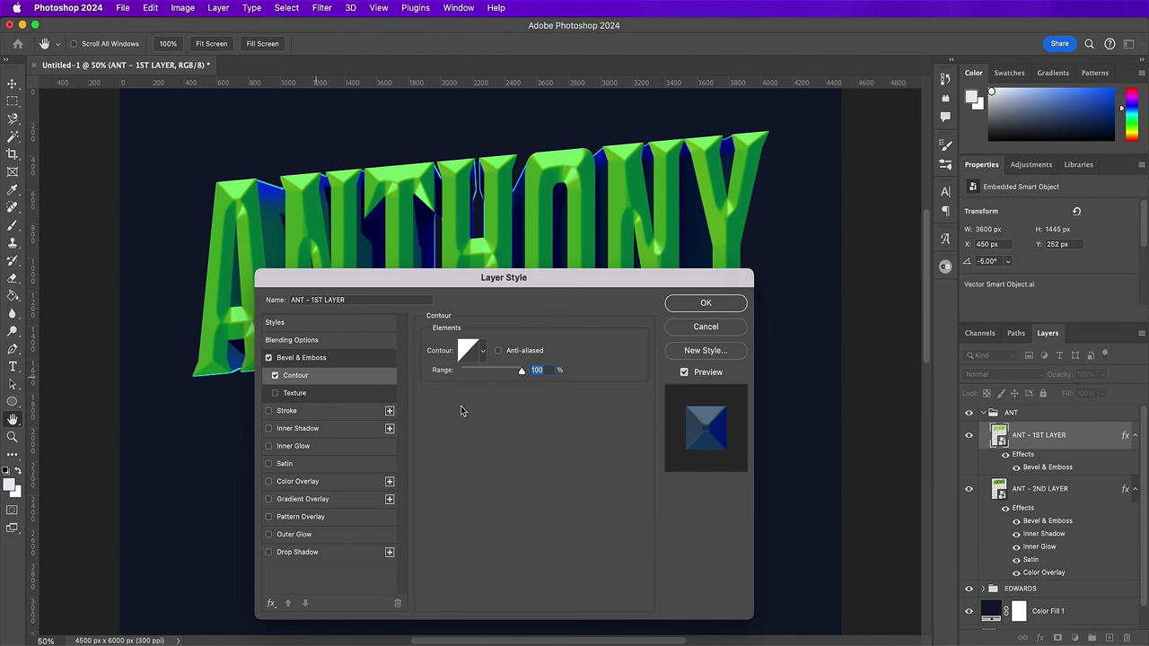
{"action": "left_click", "coordinate": [483, 352]}
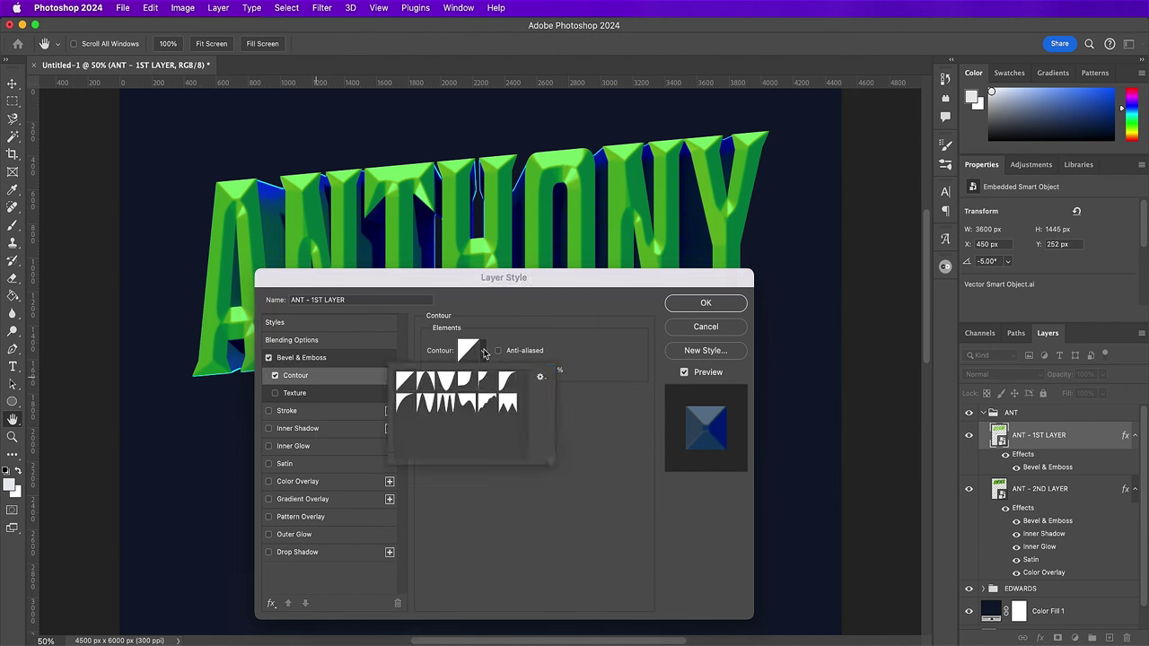
{"action": "left_click", "coordinate": [404, 408]}
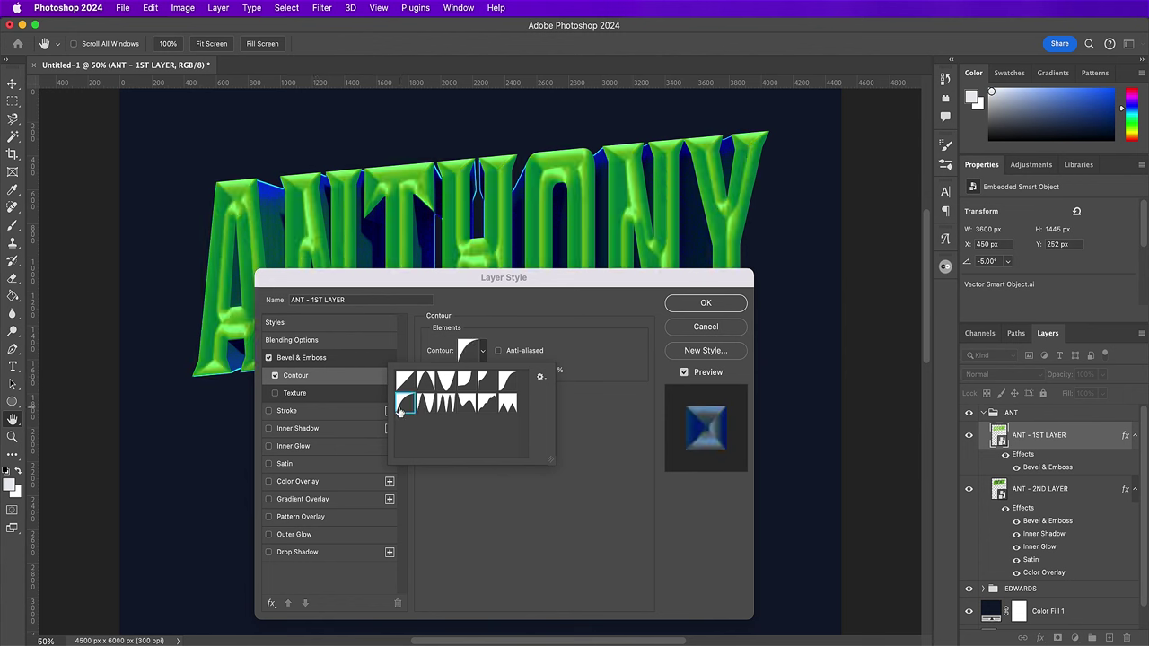
{"action": "left_click", "coordinate": [551, 489]}
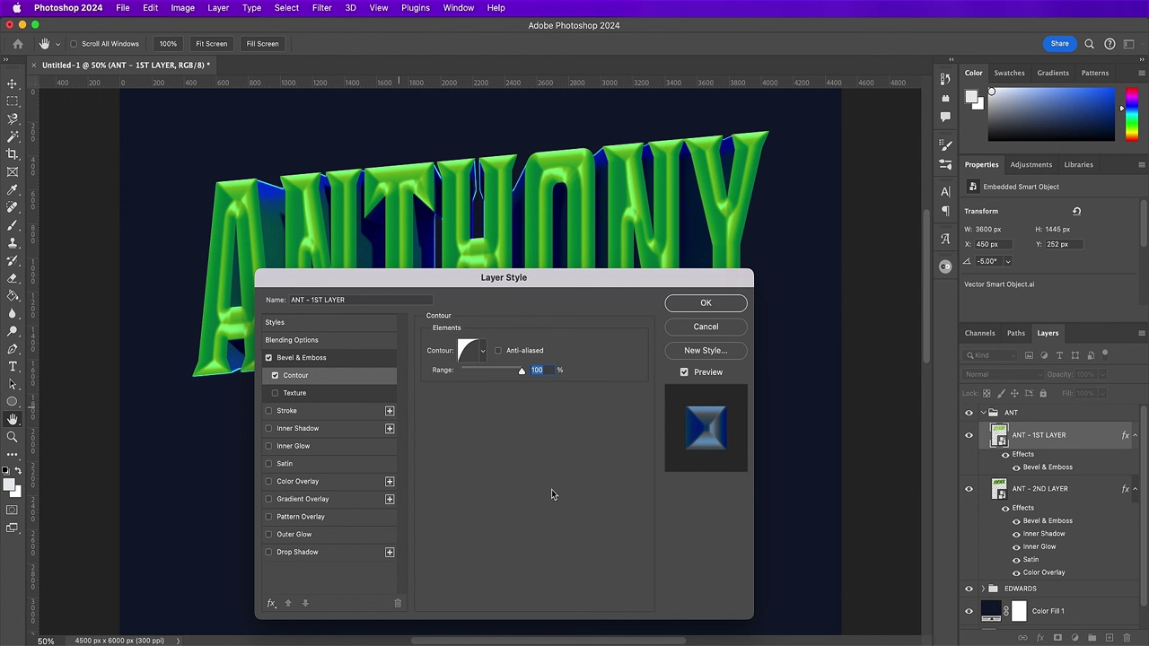
{"action": "left_click", "coordinate": [288, 411]}
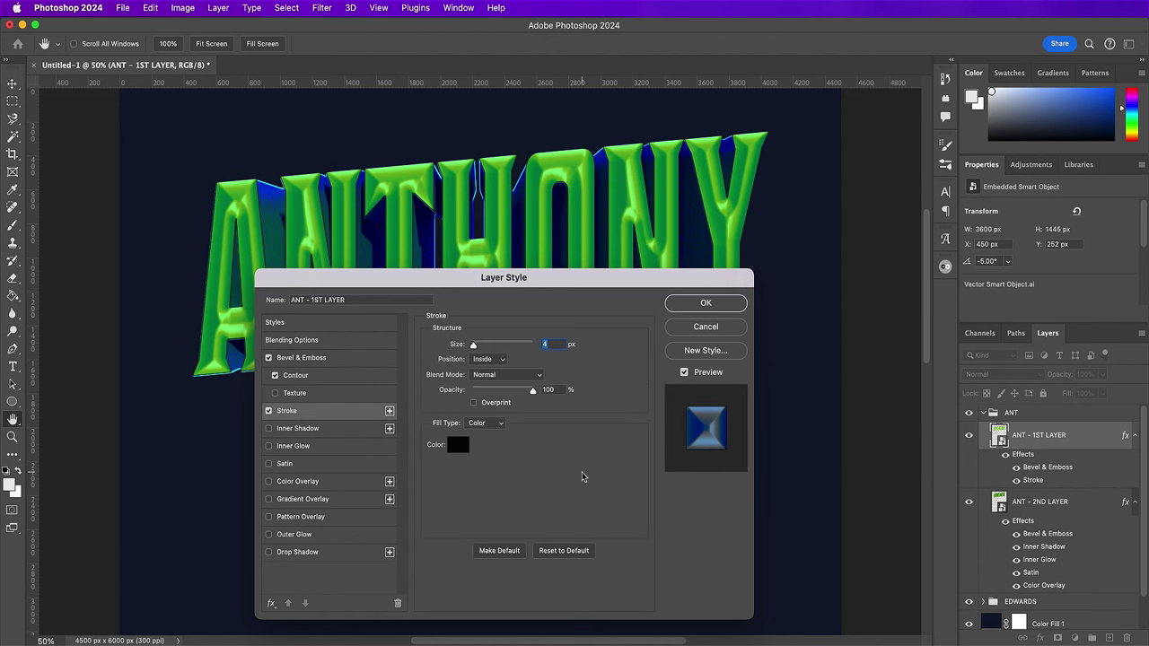
- Set the stroke to 14 px with a reversed gradient fill
{"action": "type", "text": "14"}
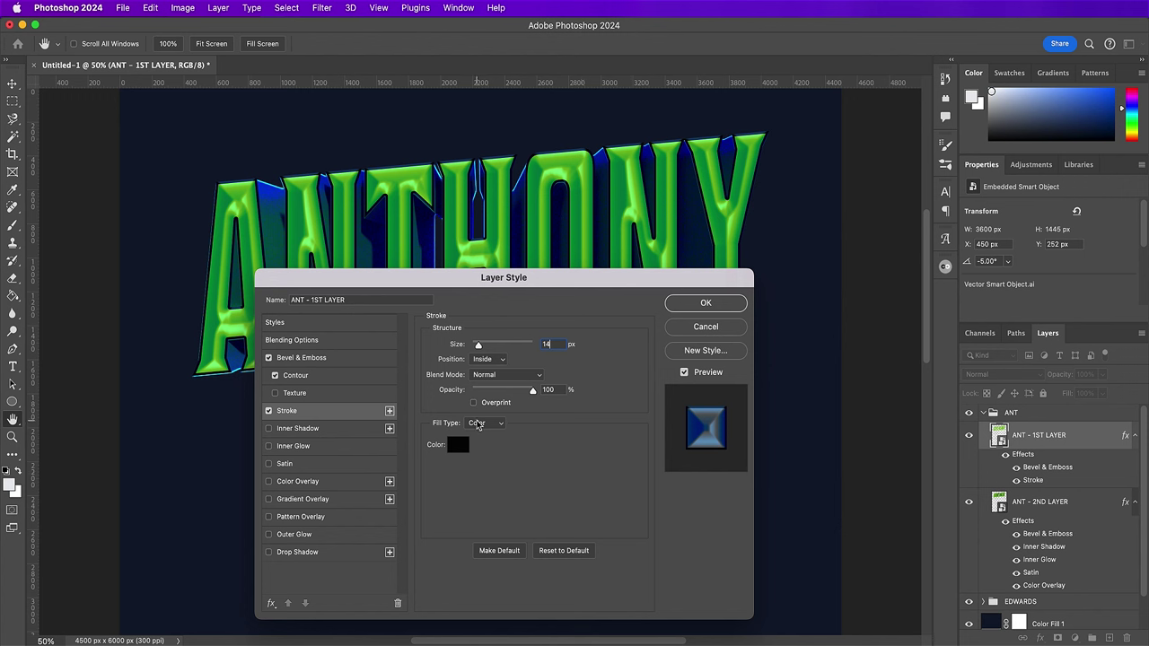
{"action": "left_click", "coordinate": [478, 425]}
{"action": "left_click", "coordinate": [476, 438]}
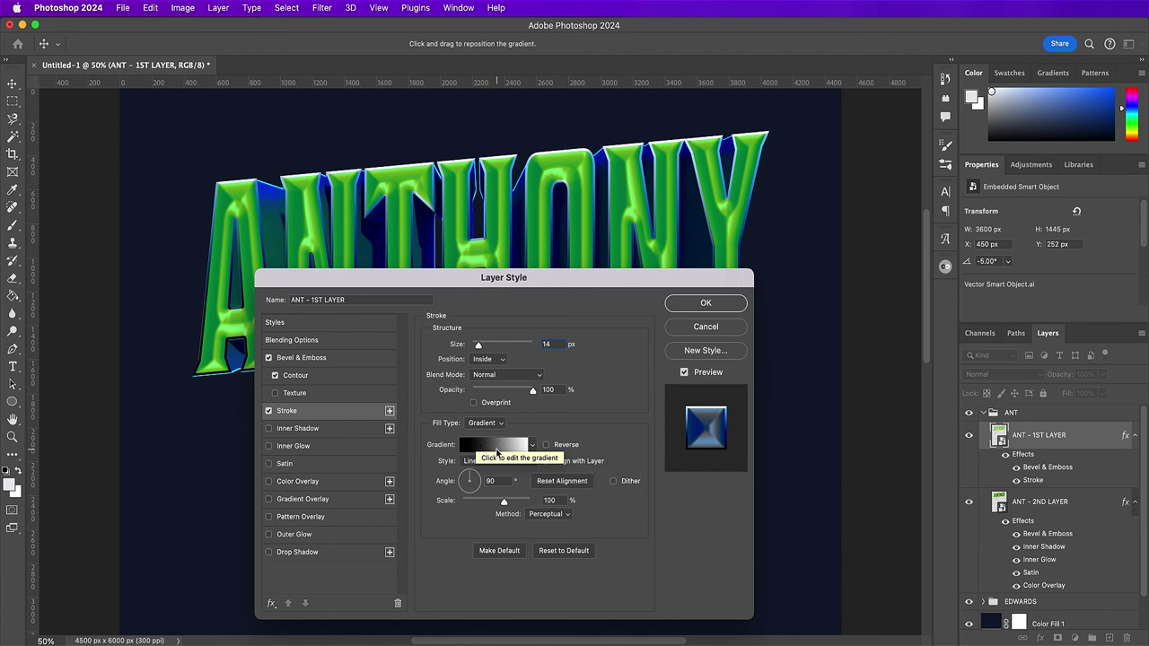
{"action": "left_click", "coordinate": [546, 445]}
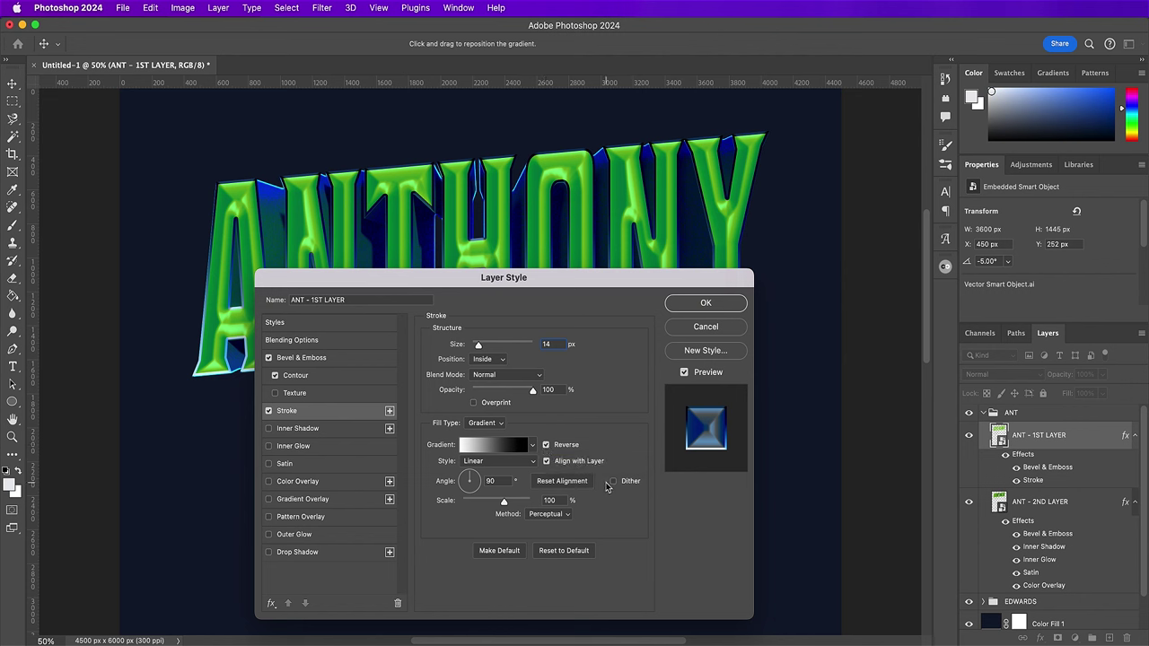
- Recolour the stroke gradient from #77bc23 on the left to #57920c on the right
{"action": "left_click", "coordinate": [503, 445]}
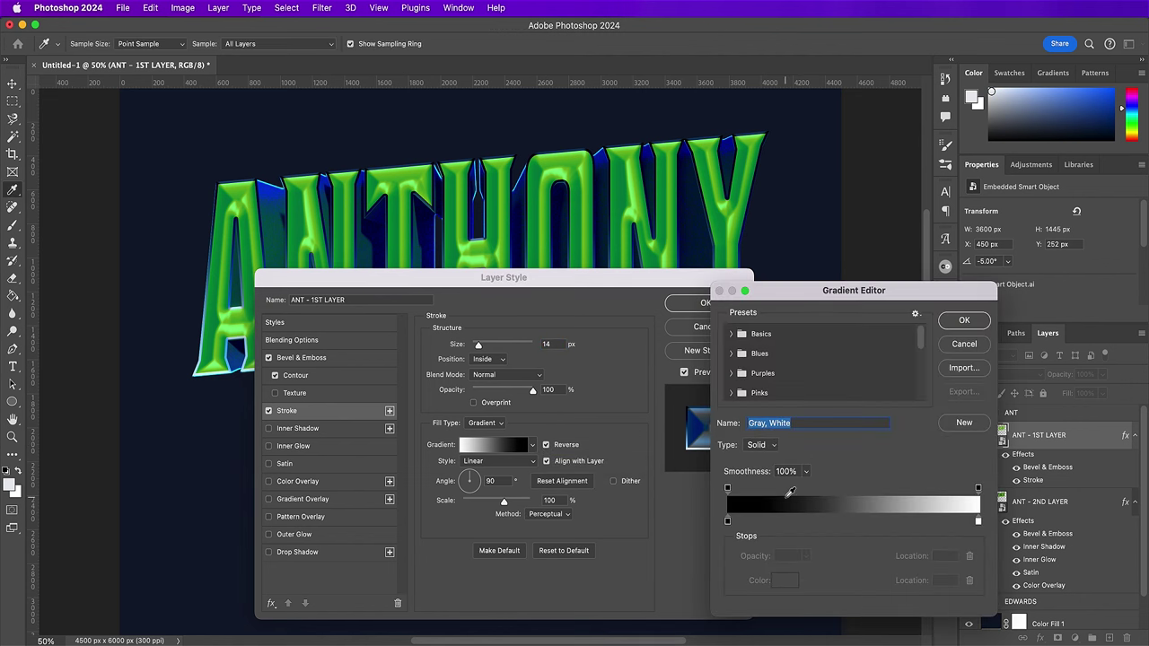
{"action": "left_click", "coordinate": [728, 522]}
{"action": "left_click", "coordinate": [778, 581]}
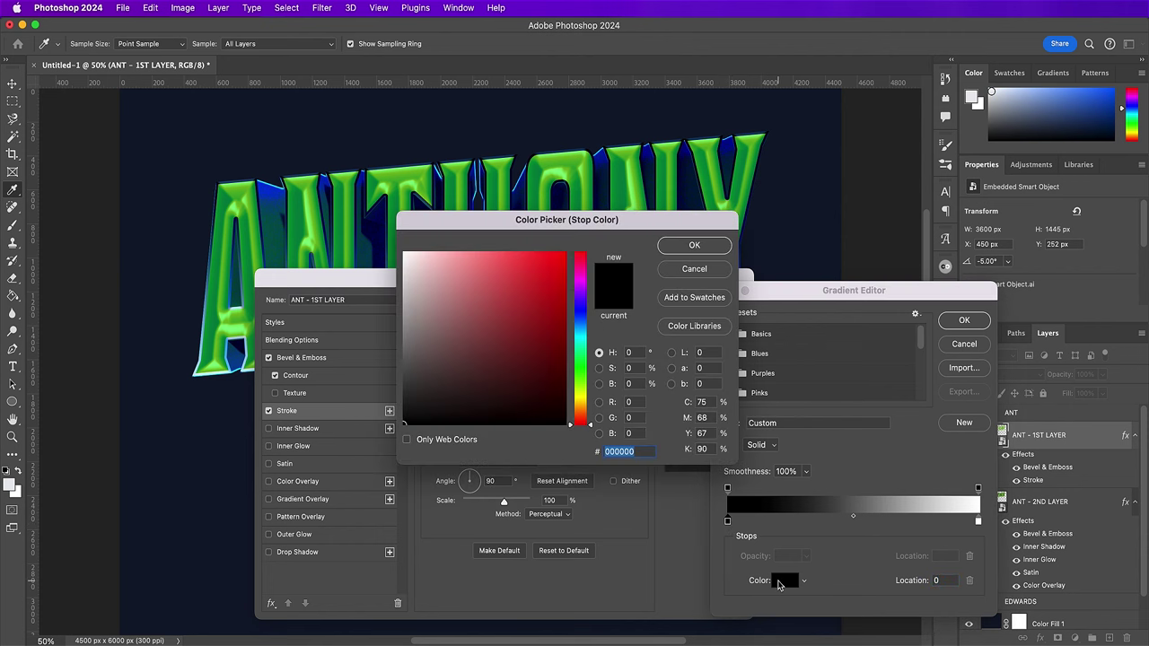
{"action": "type", "text": "77bc"}
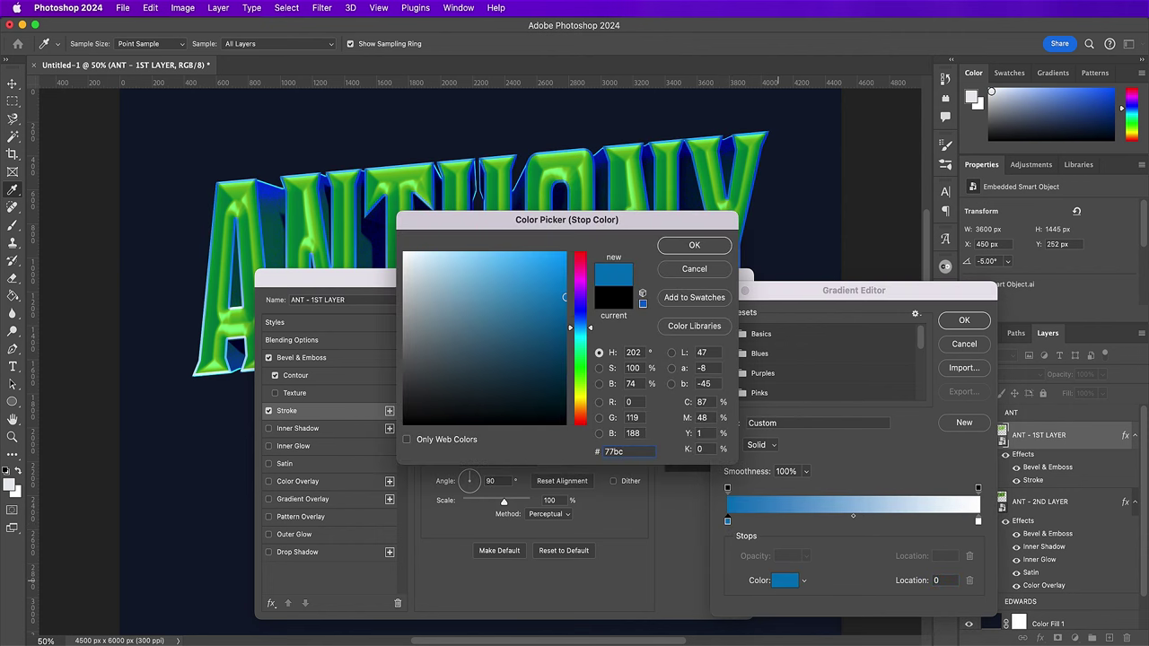
{"action": "type", "text": "23"}
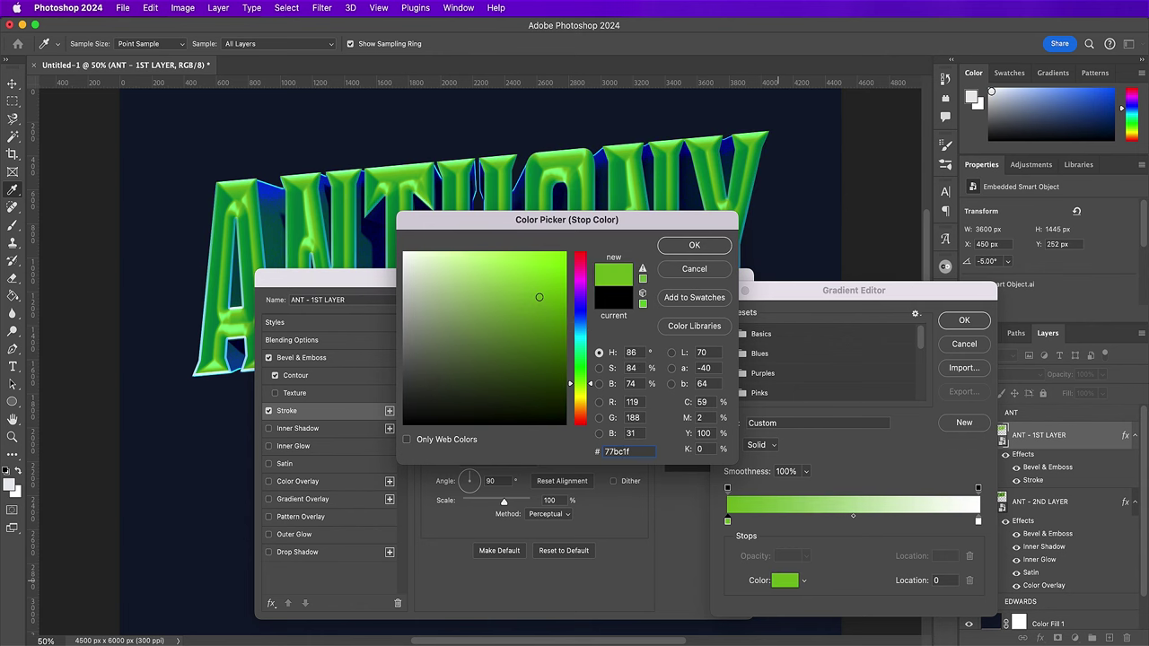
{"action": "key", "text": "Return"}
{"action": "left_click", "coordinate": [976, 525]}
{"action": "left_click", "coordinate": [785, 581]}
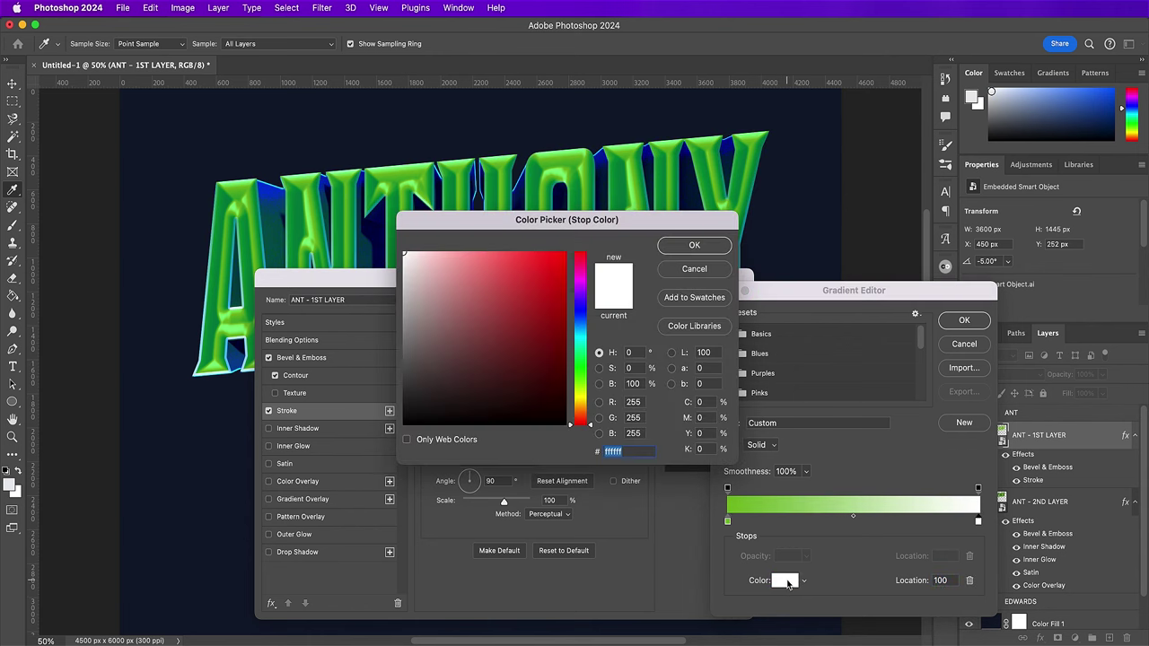
{"action": "type", "text": "579"}
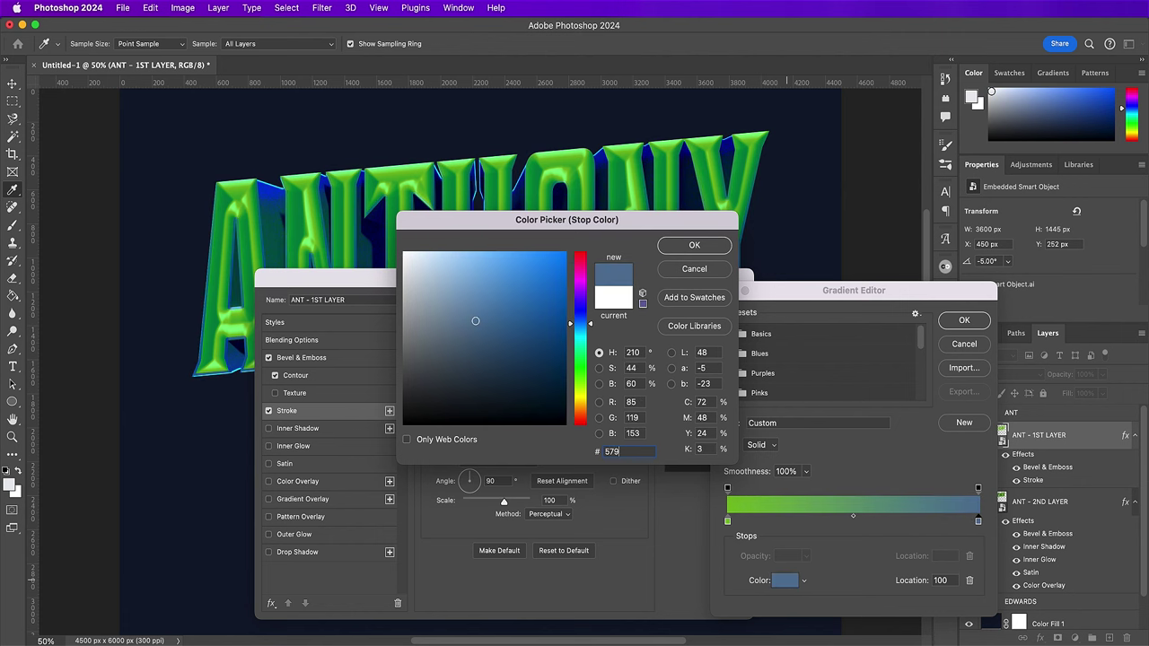
{"action": "type", "text": "20c"}
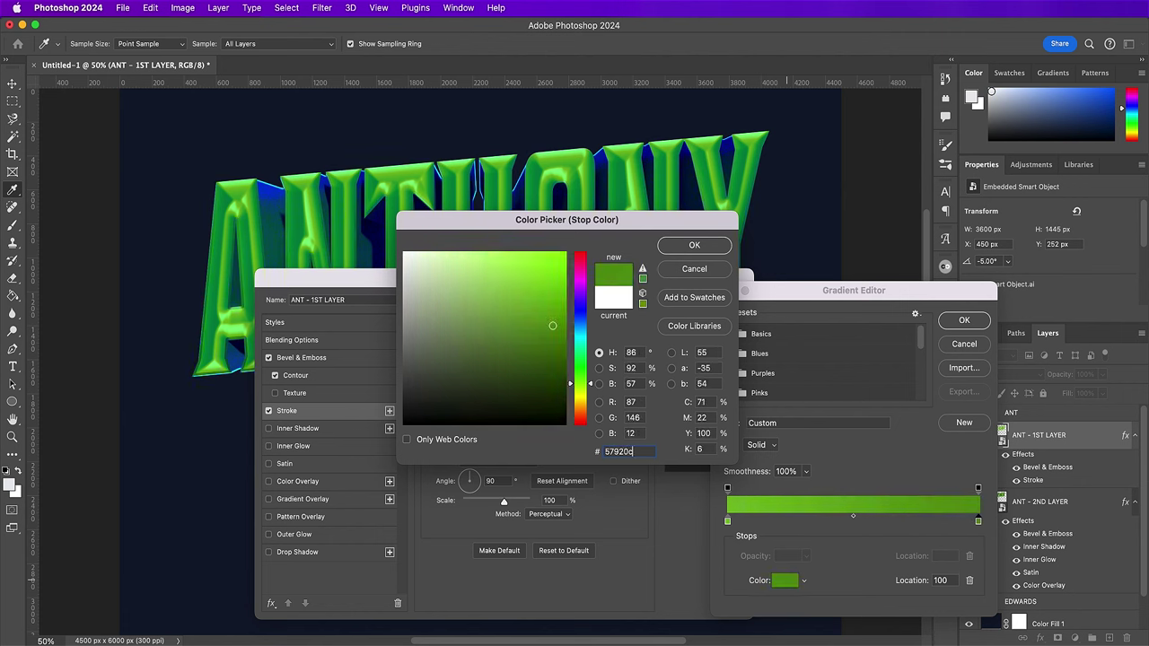
{"action": "key", "text": "Return"}
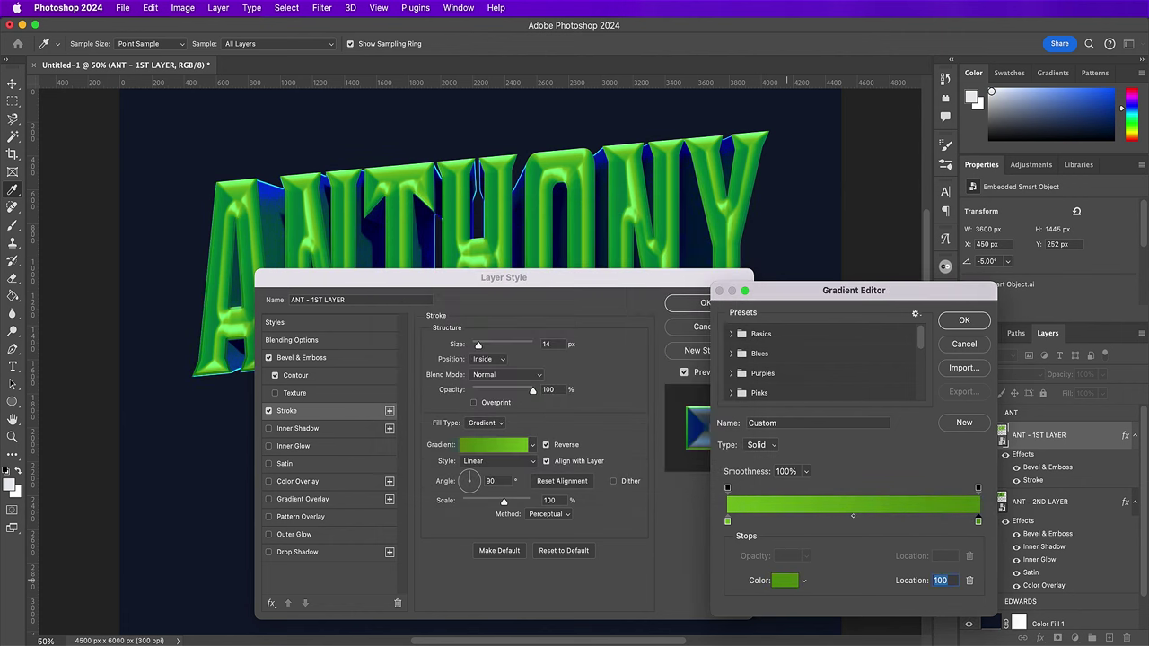
{"action": "key", "text": "Return"}
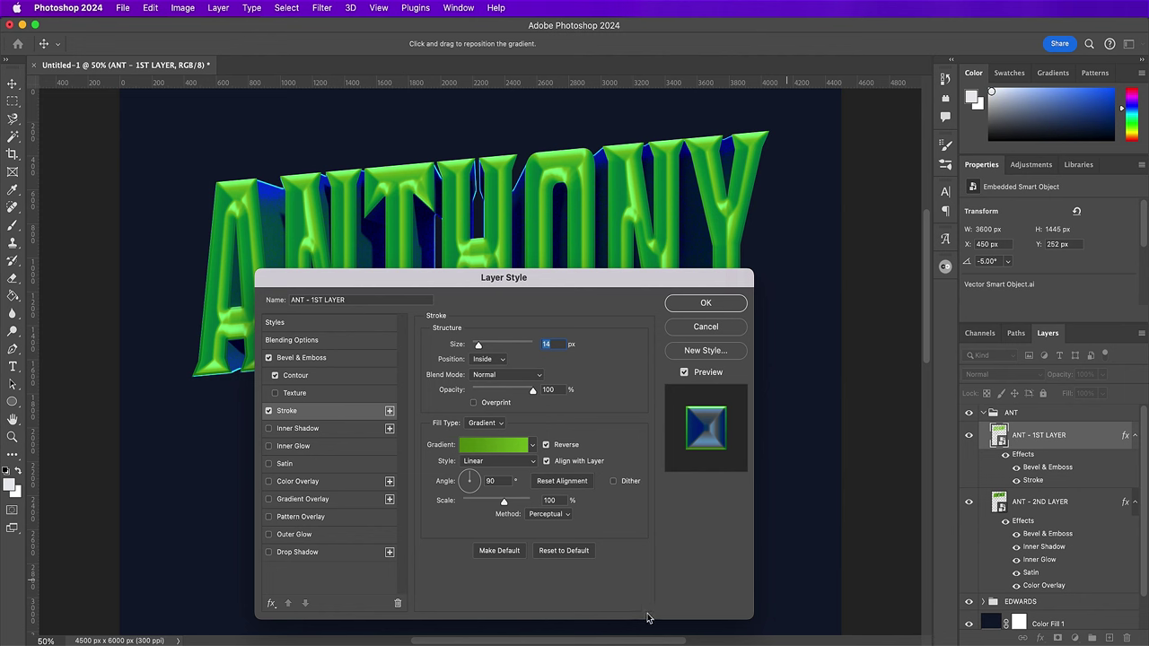
- Enable Inner Shadow in Saturation mode with colour #8ebc1f
{"action": "left_click", "coordinate": [320, 435]}
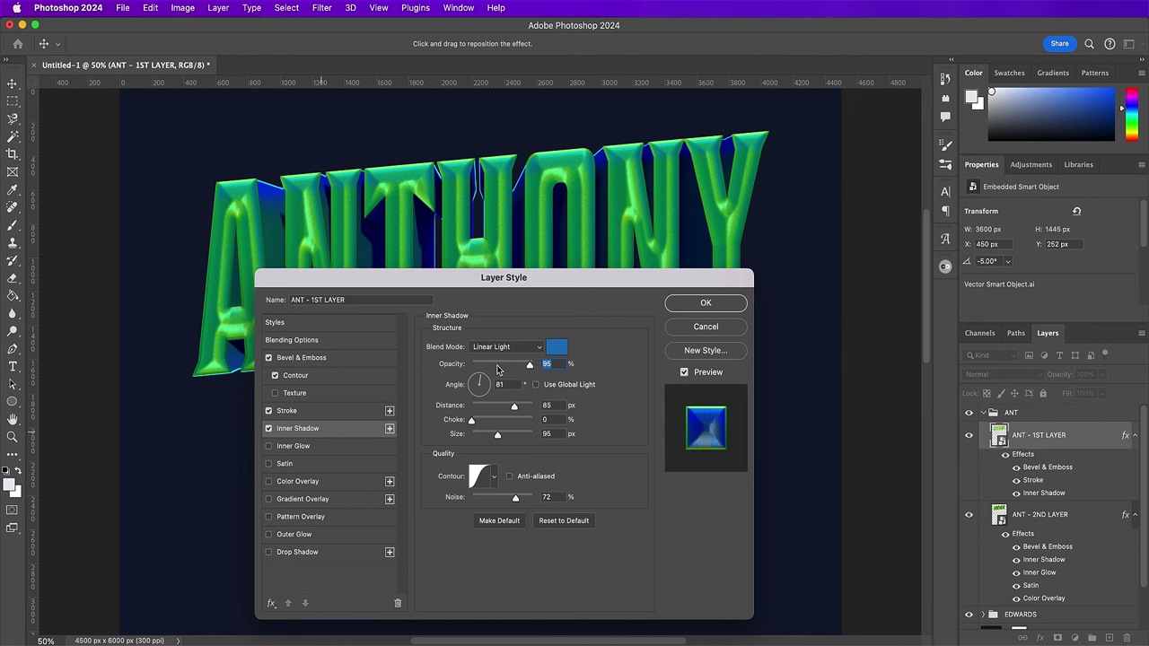
{"action": "left_click", "coordinate": [505, 349]}
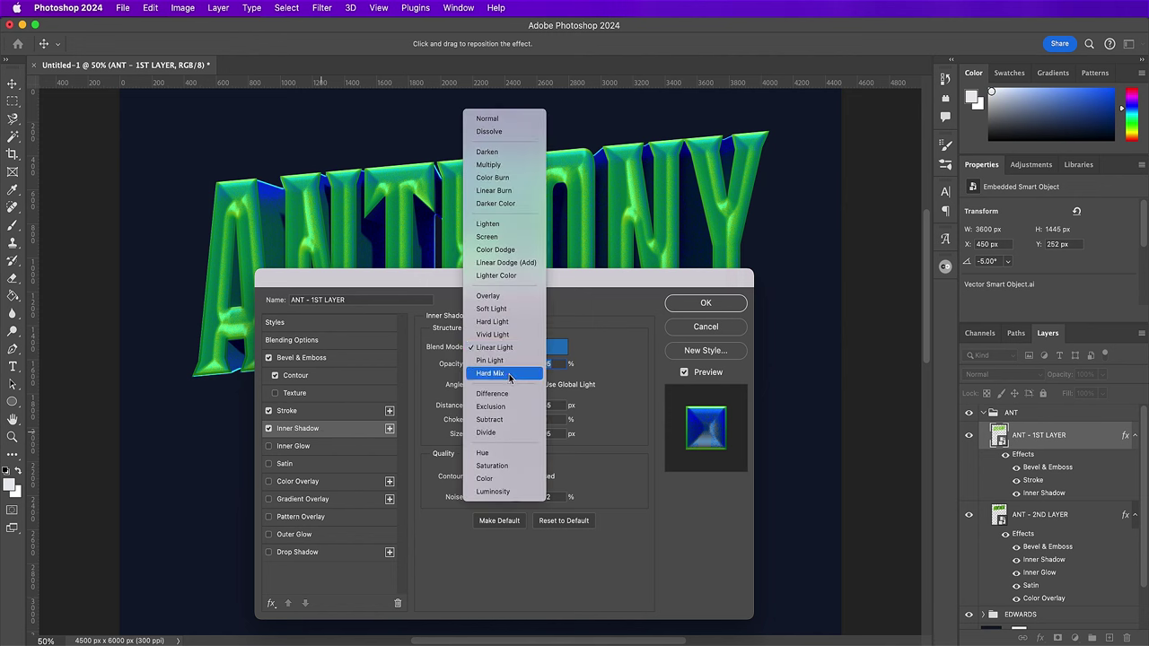
{"action": "left_click", "coordinate": [499, 465]}
{"action": "left_click", "coordinate": [557, 348]}
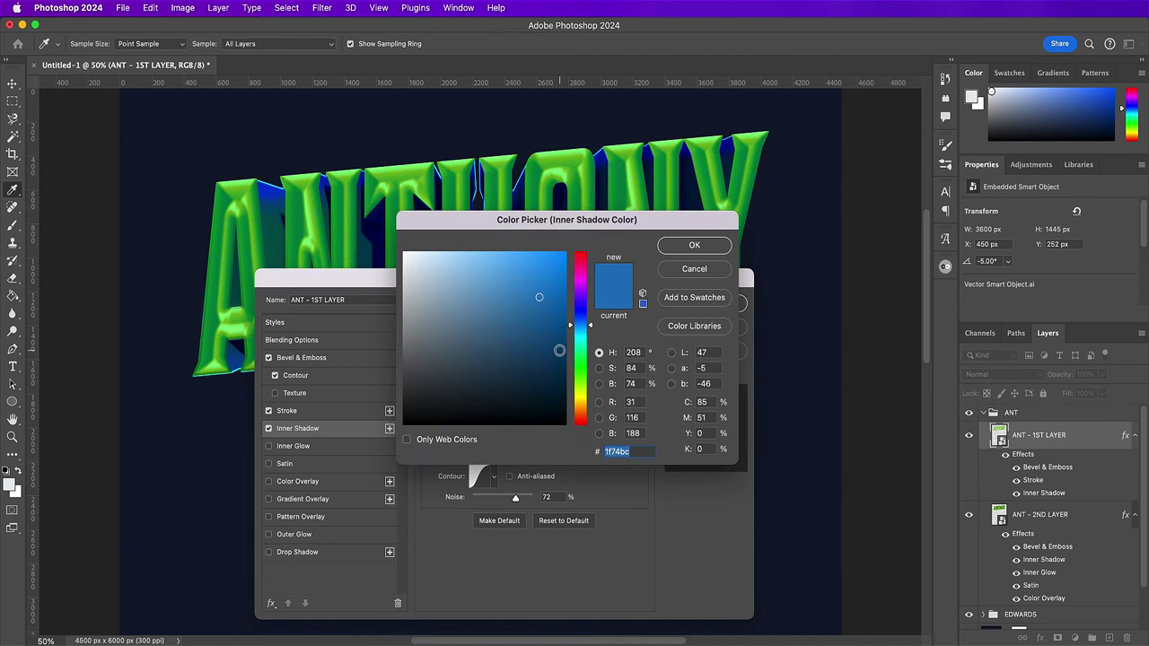
{"action": "type", "text": "8"}
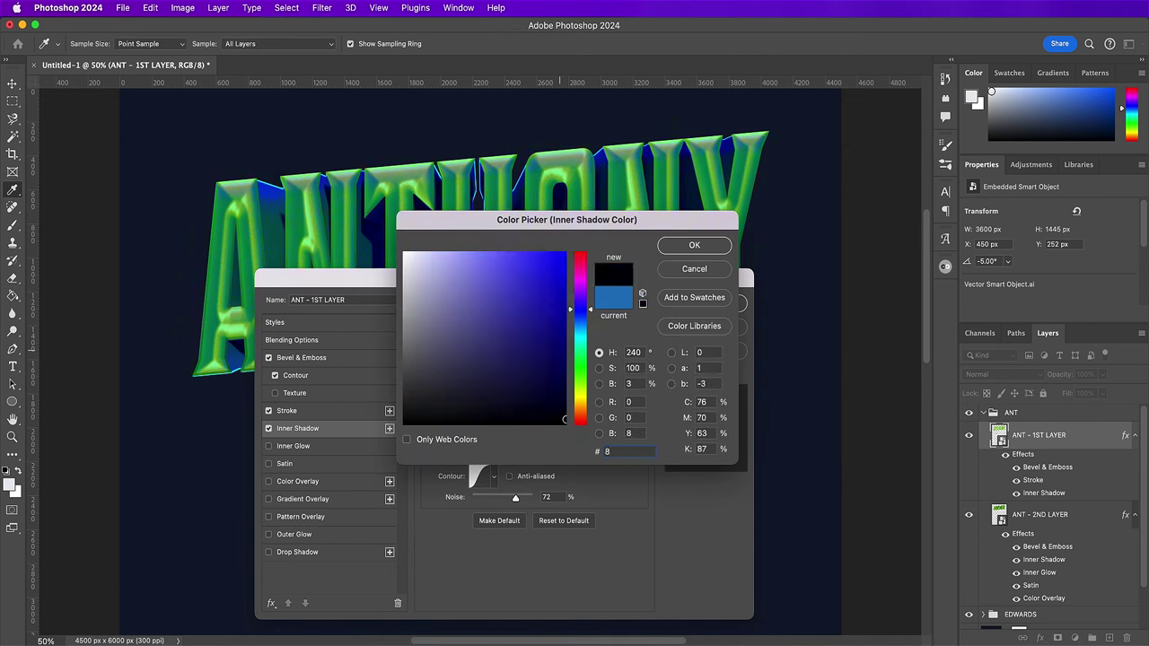
{"action": "type", "text": "ebc"}
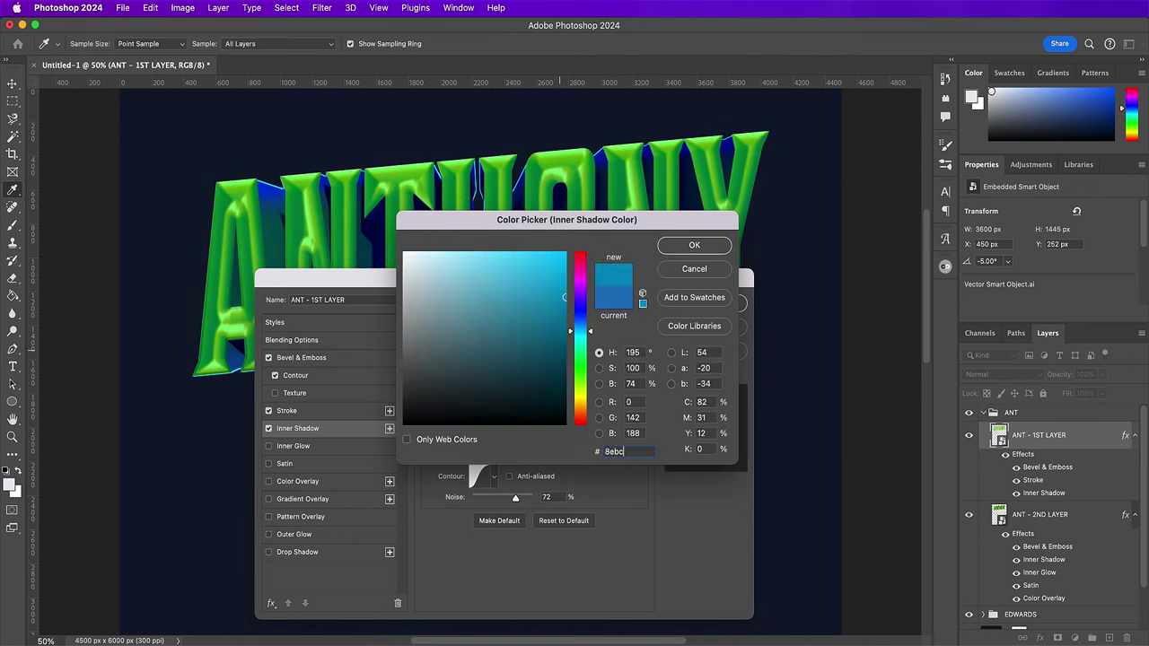
{"action": "type", "text": "1f"}
{"action": "key", "text": "Return"}
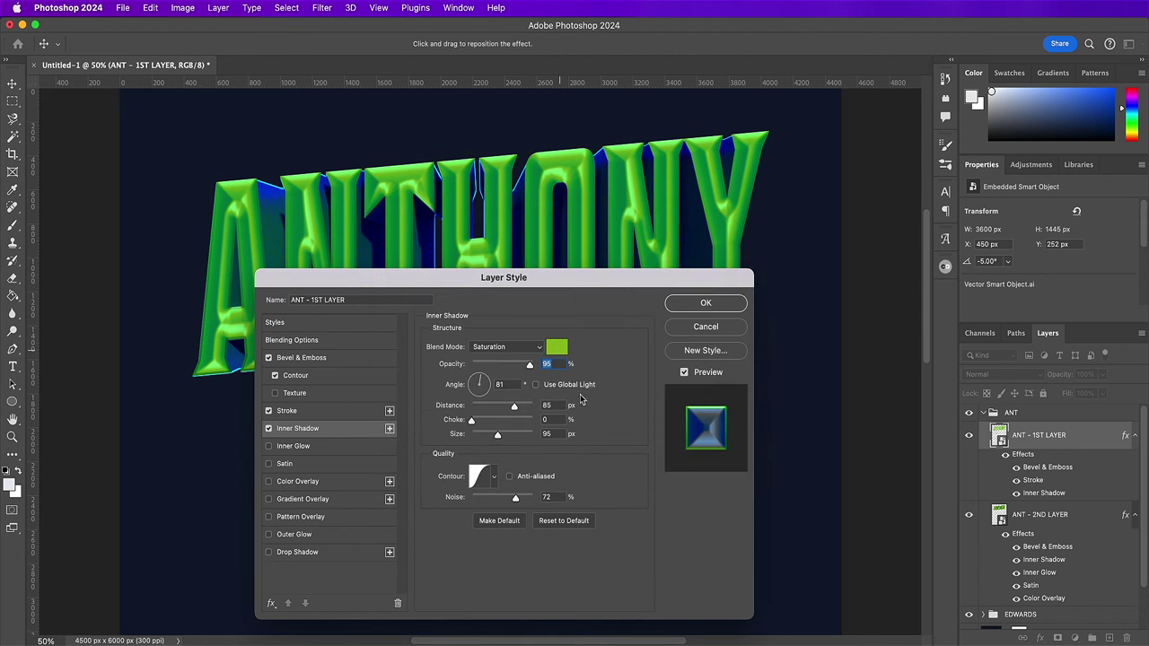
- Set the inner shadow angle -90°, distance 0, choke 24% and size 136 px
{"action": "key", "text": "Tab"}
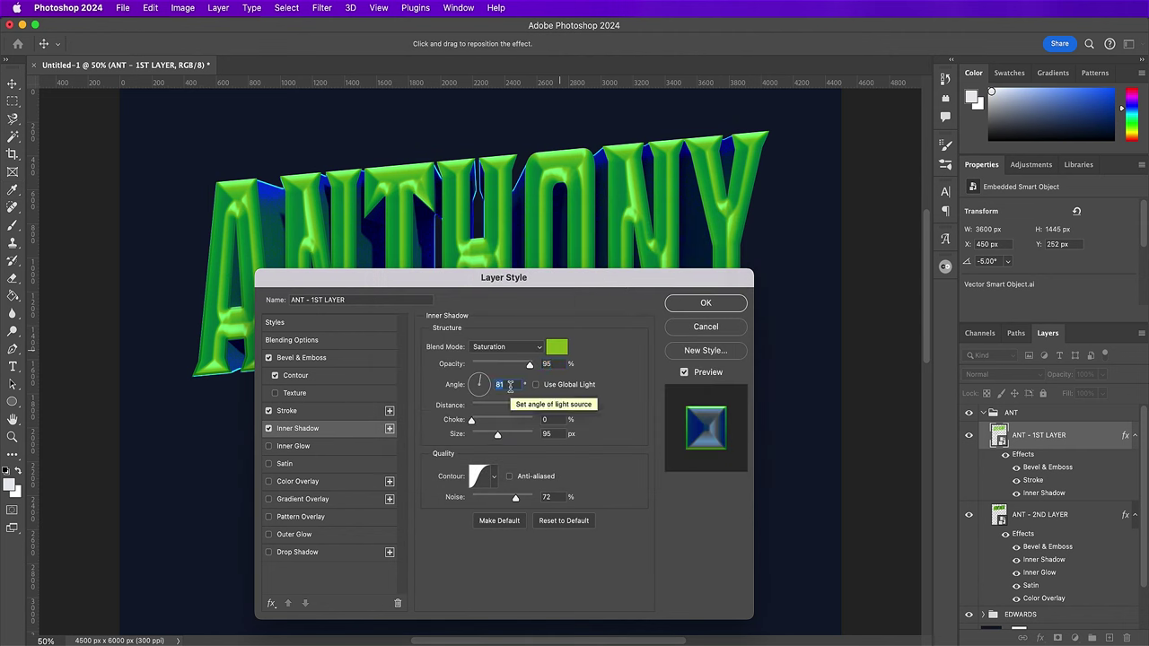
{"action": "type", "text": "-90"}
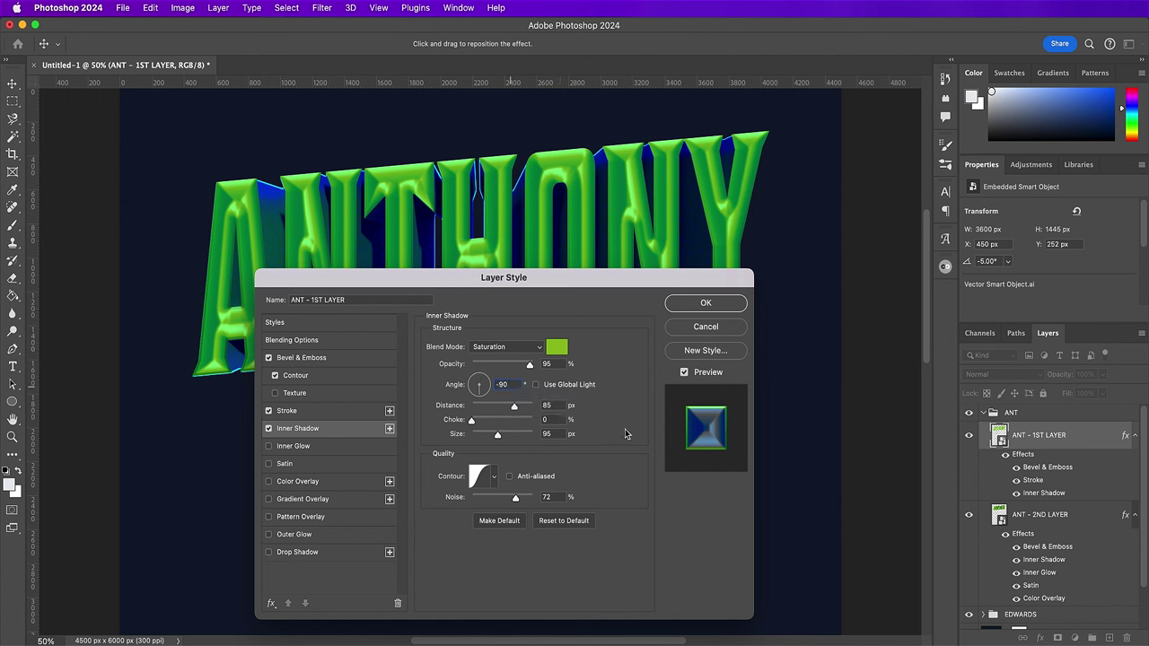
{"action": "left_click", "coordinate": [559, 408]}
{"action": "type", "text": "0"}
{"action": "key", "text": "Tab"}
{"action": "type", "text": "24"}
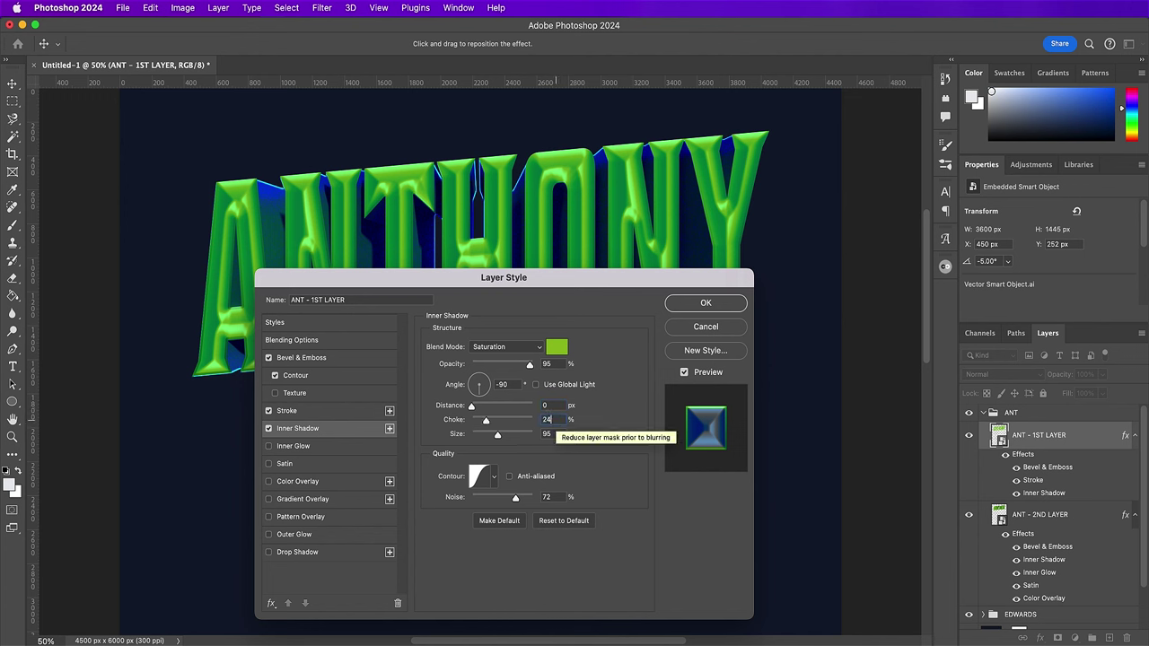
{"action": "left_click", "coordinate": [555, 433]}
{"action": "type", "text": "136"}
{"action": "key", "text": "Return"}
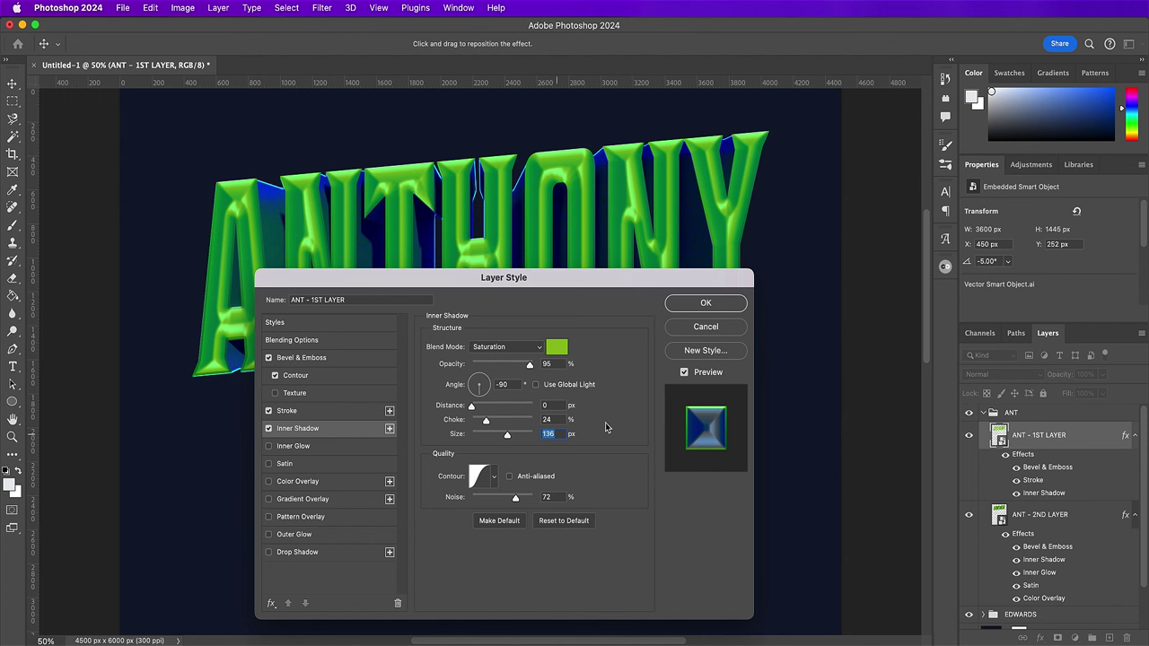
- Give the inner shadow a Linear contour and 0% noise
{"action": "left_click", "coordinate": [494, 476]}
{"action": "left_click", "coordinate": [415, 509]}
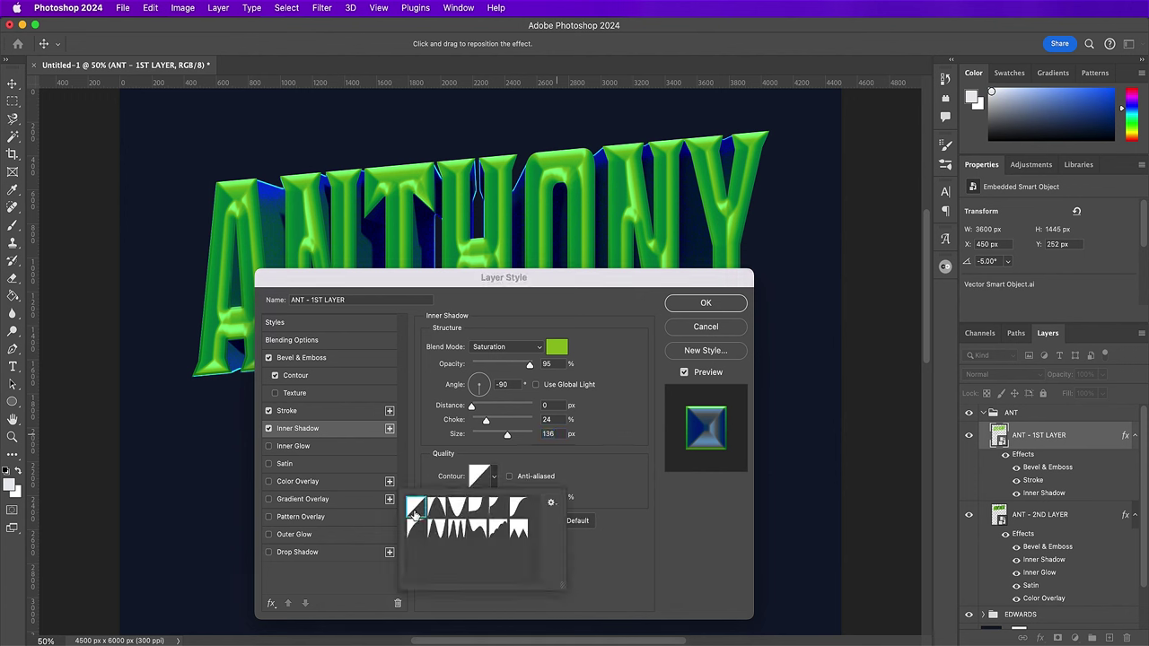
{"action": "left_click", "coordinate": [583, 491]}
{"action": "left_click", "coordinate": [461, 507]}
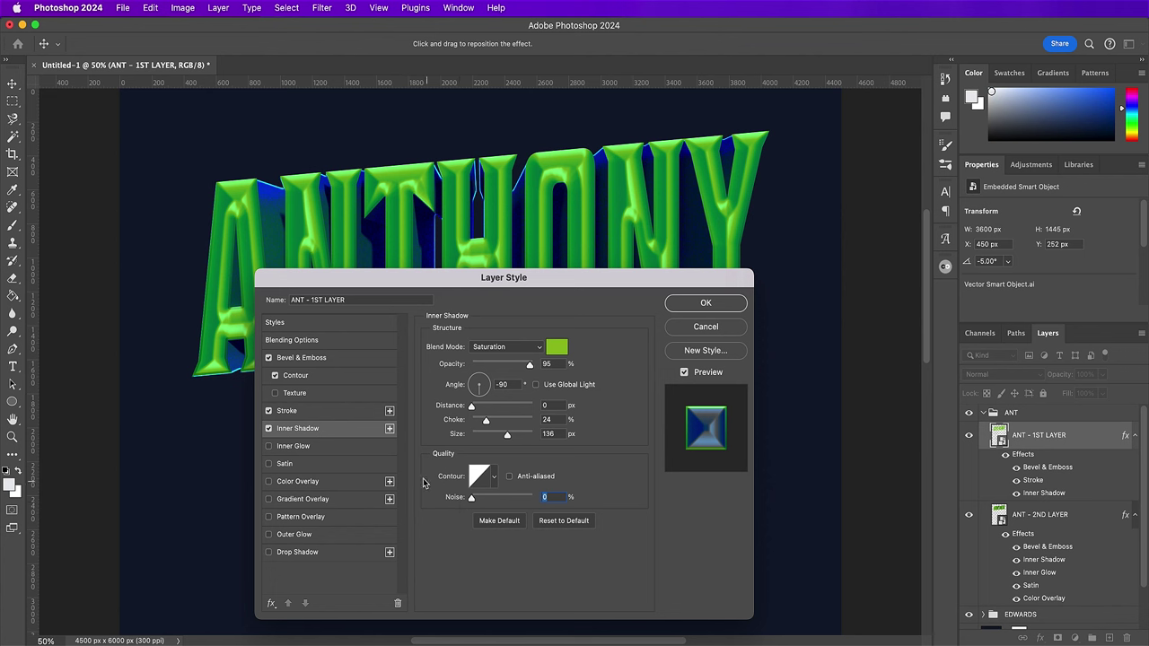
{"action": "left_click", "coordinate": [389, 429]}
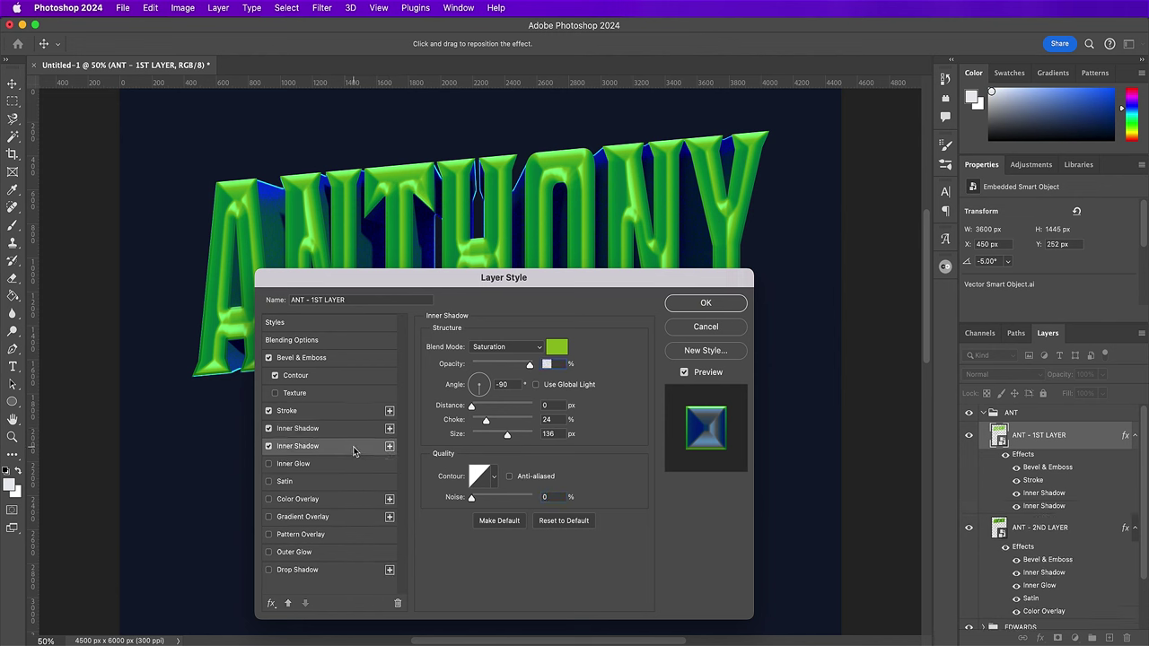
- Set the second inner shadow to Difference blending with colour #1f74d2
{"action": "left_click", "coordinate": [483, 348]}
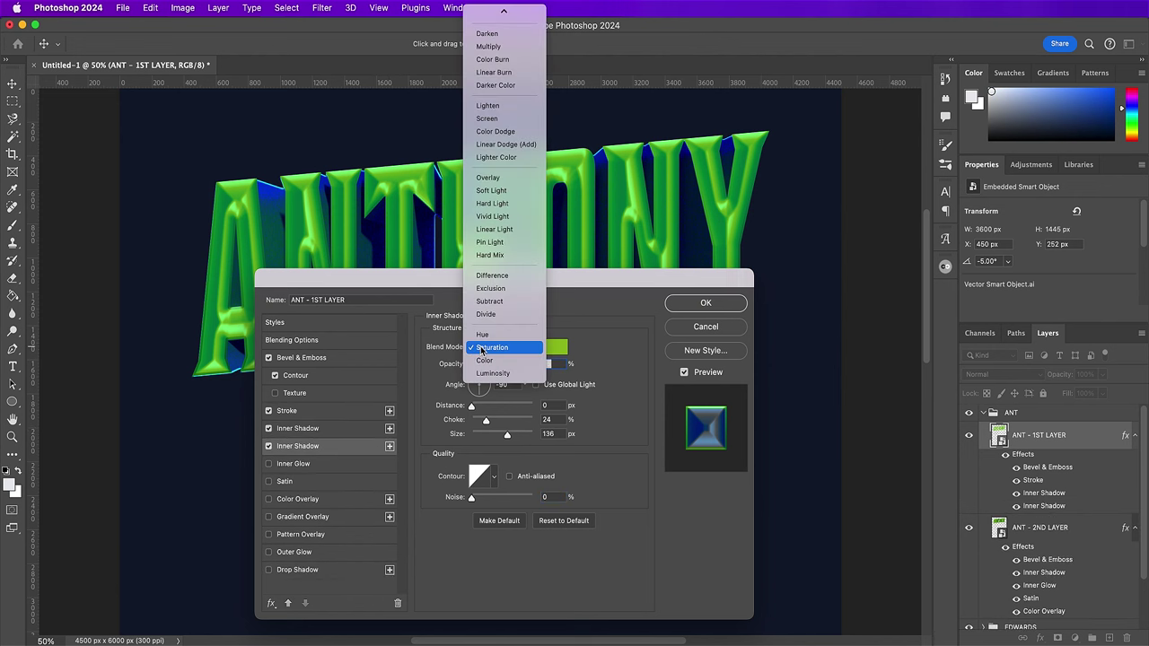
{"action": "left_click", "coordinate": [489, 277]}
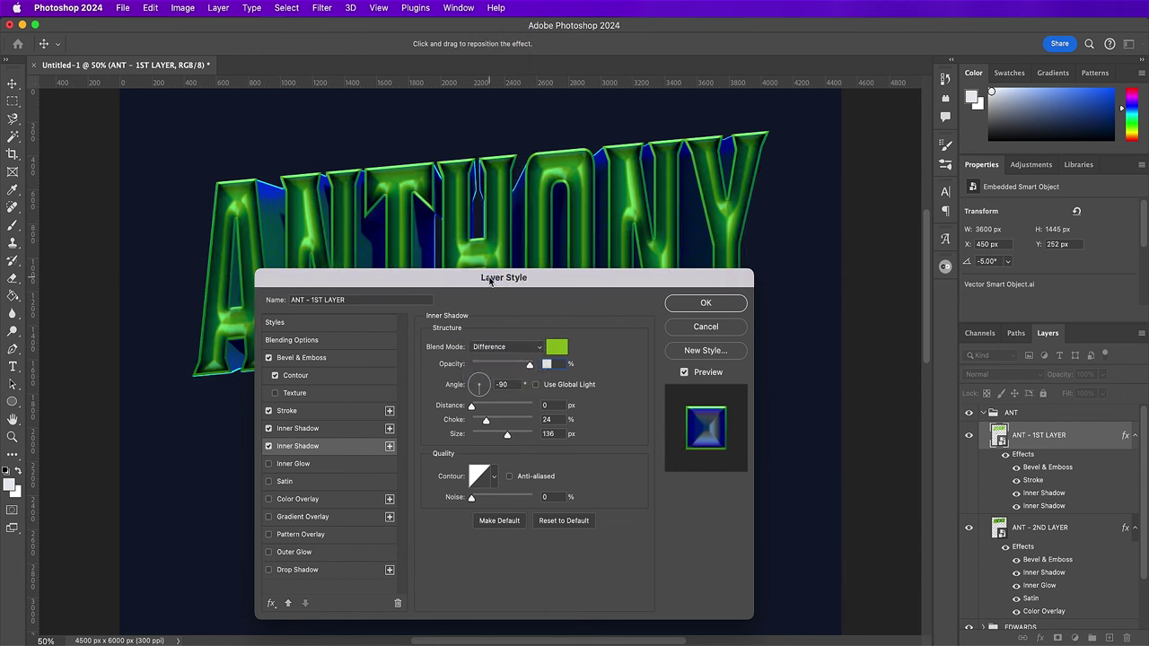
{"action": "left_click", "coordinate": [555, 350]}
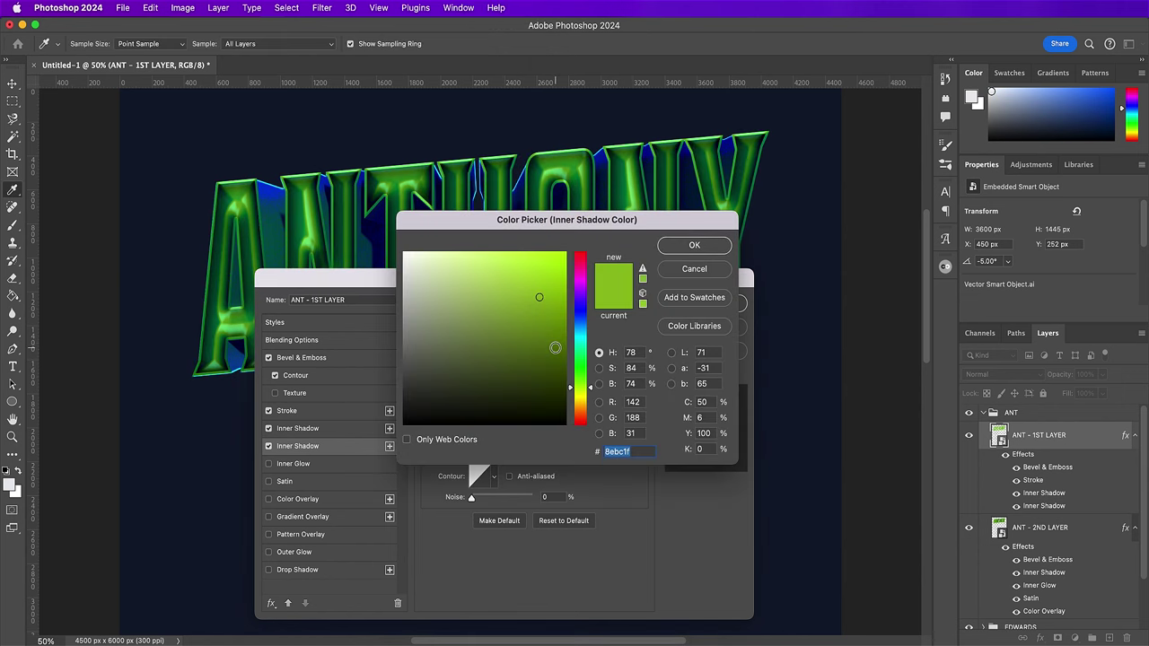
{"action": "type", "text": "1f7"}
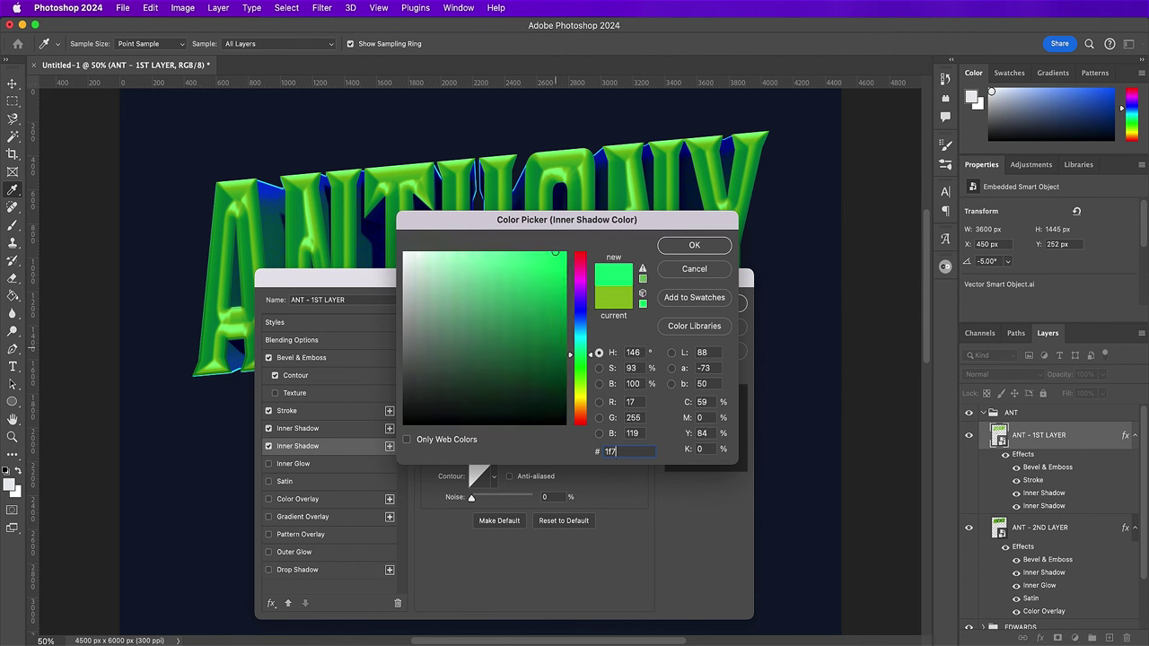
{"action": "type", "text": "4d2"}
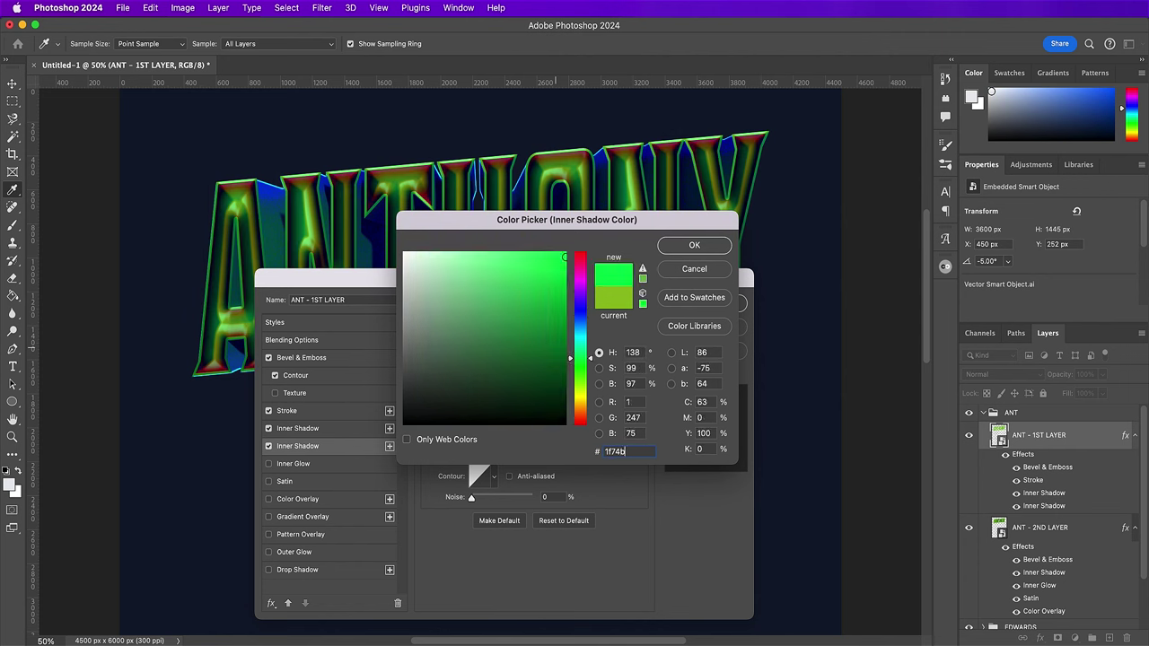
{"action": "key", "text": "Return"}
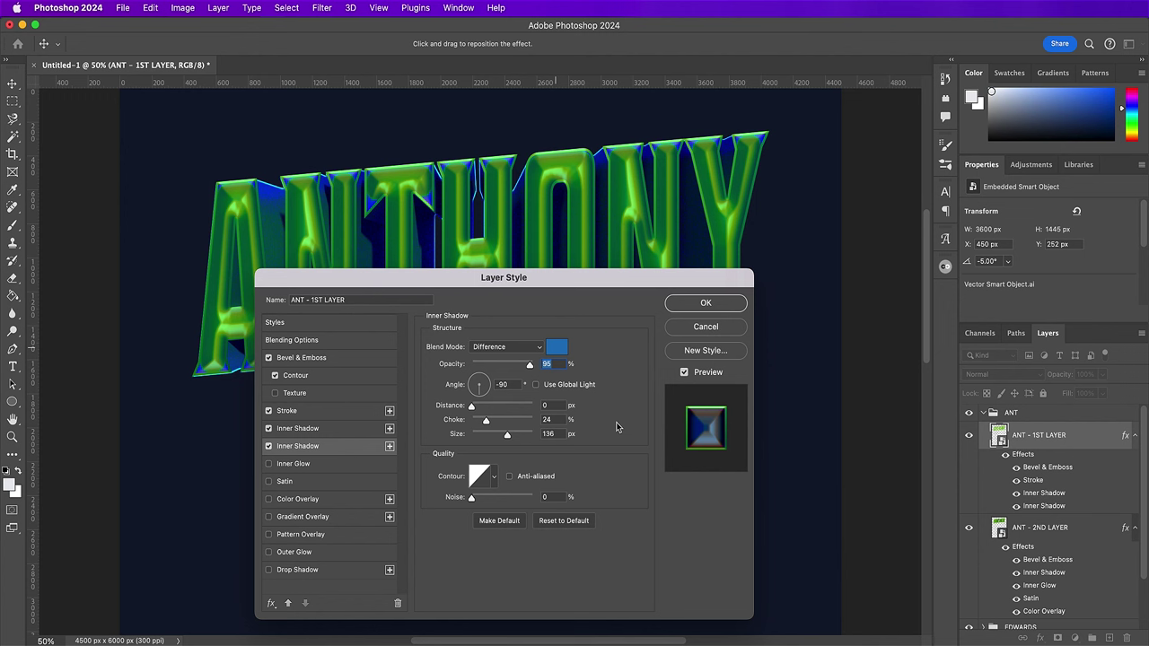
- Give the second inner shadow 49% choke, 136 px size and a cone contour
{"action": "left_click", "coordinate": [556, 419]}
{"action": "type", "text": "49"}
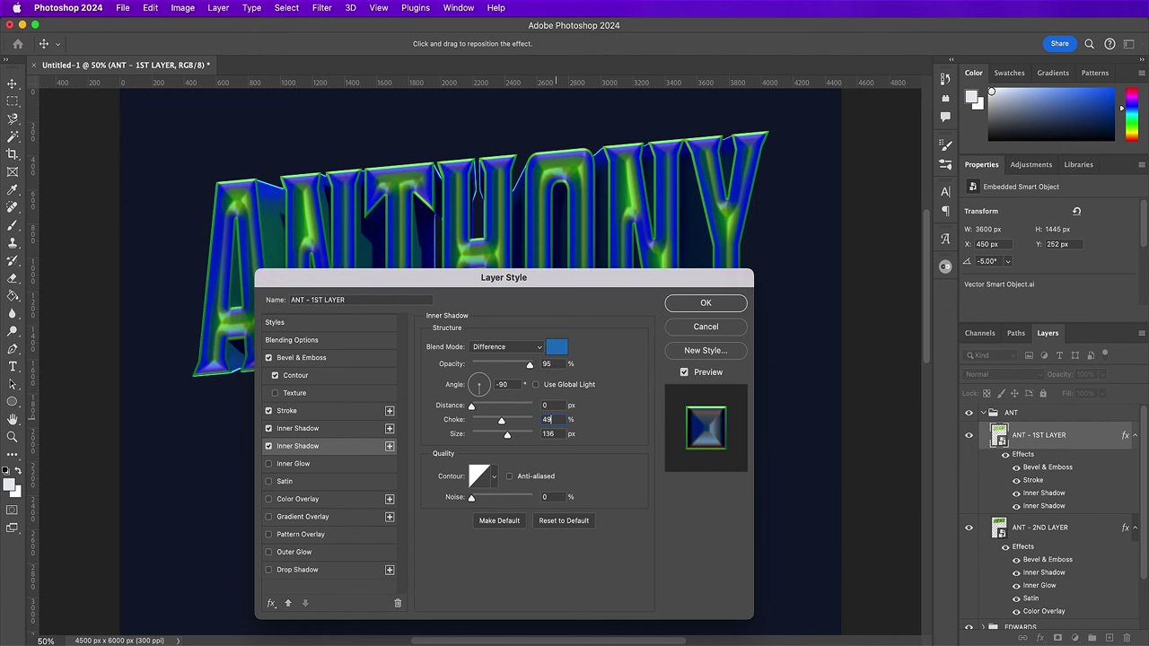
{"action": "left_click", "coordinate": [564, 433]}
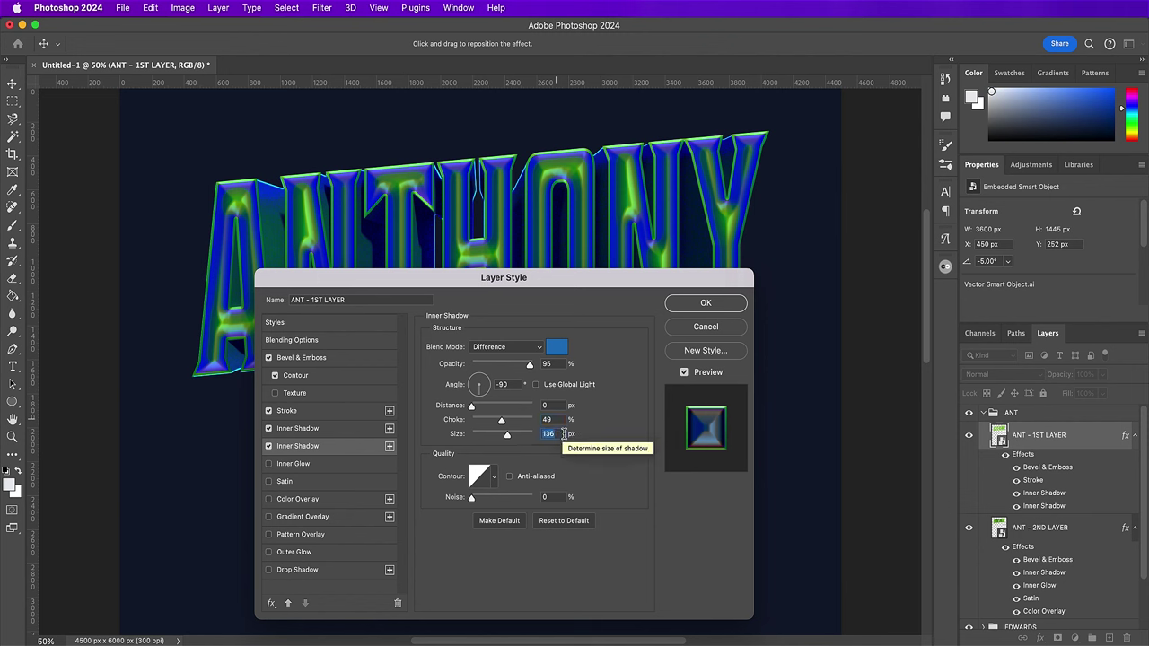
{"action": "type", "text": "136"}
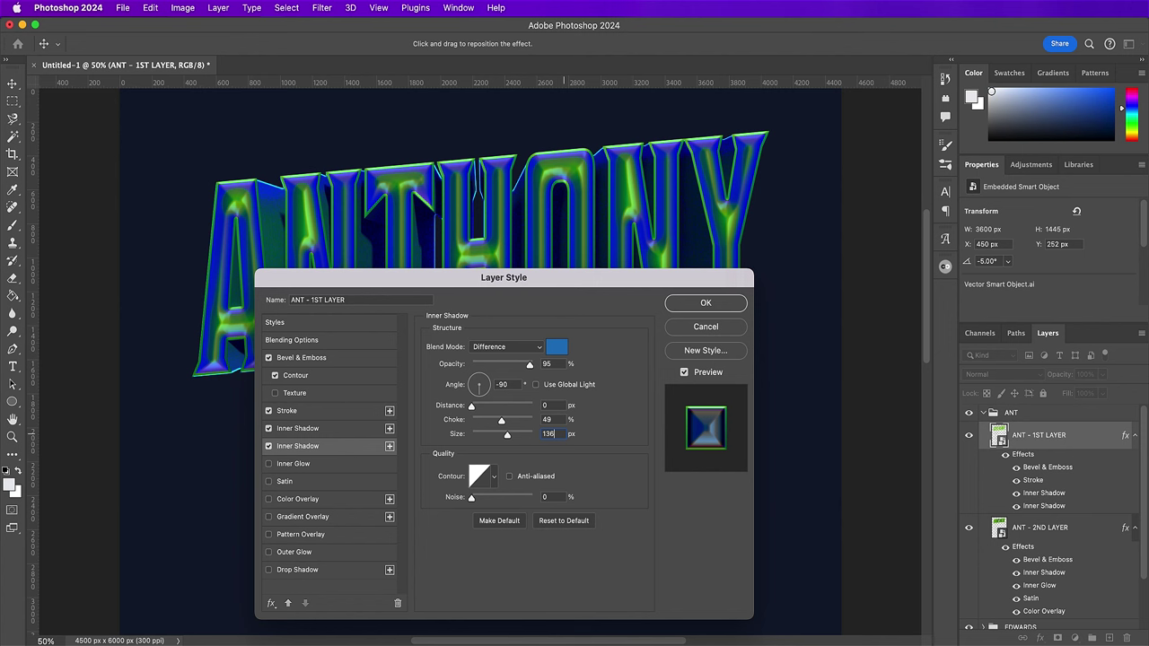
{"action": "left_click", "coordinate": [493, 477]}
{"action": "left_click", "coordinate": [463, 508]}
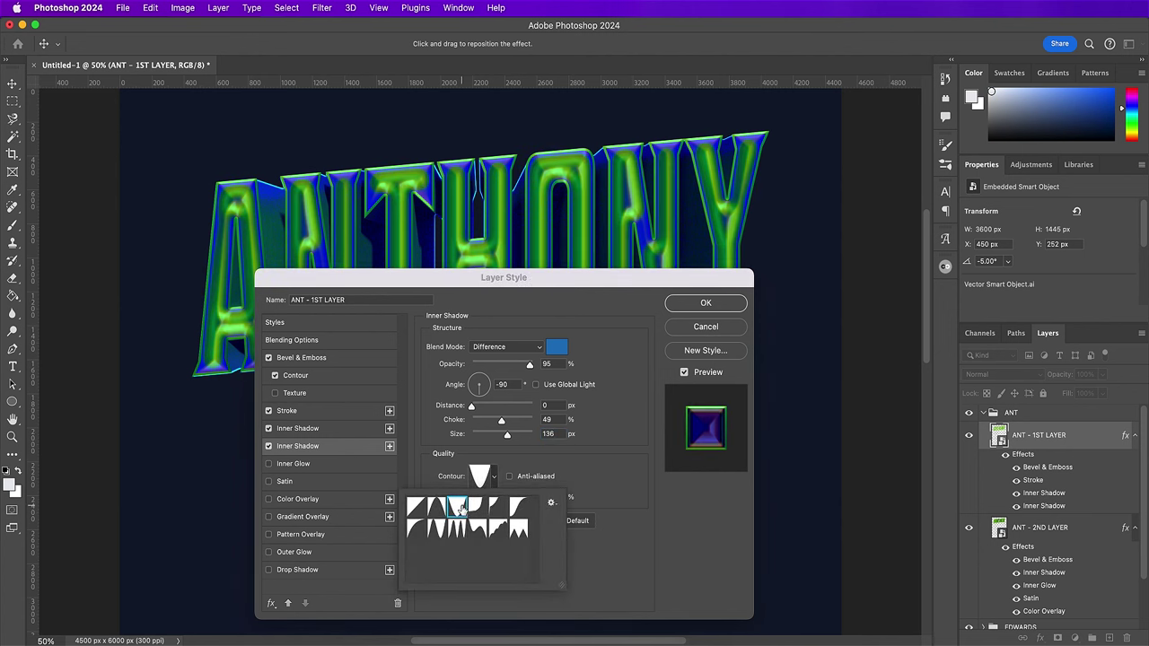
{"action": "left_click", "coordinate": [621, 478]}
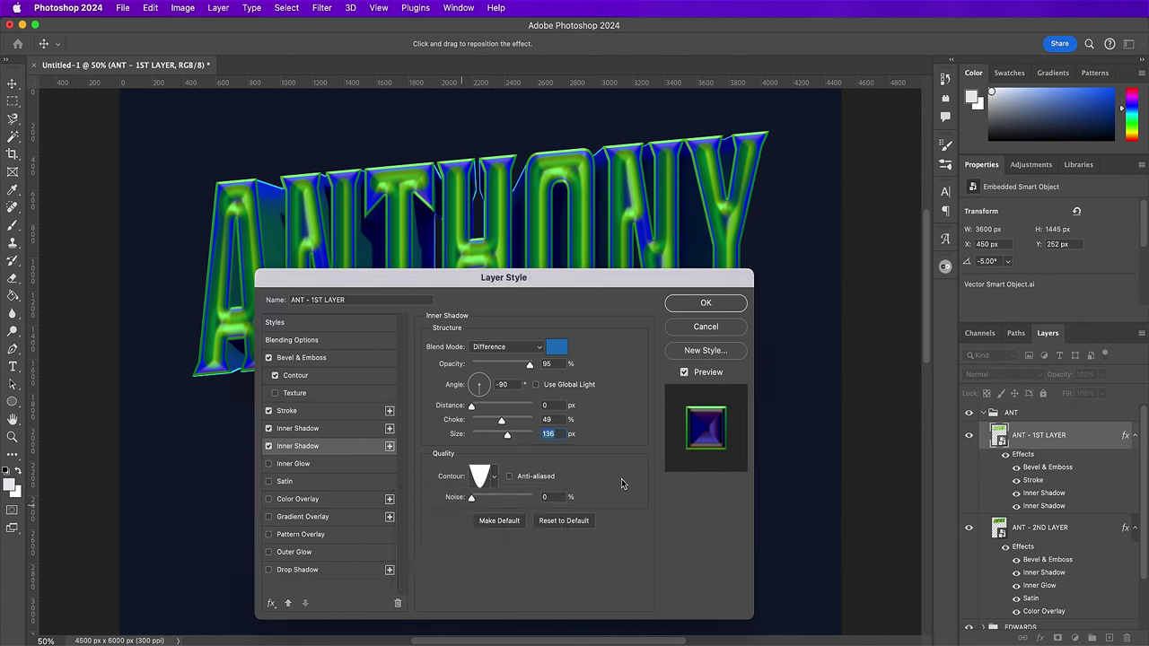
- Enable Inner Glow in Color Dodge mode at 100% opacity with colour 38f5ee
{"action": "left_click", "coordinate": [307, 463]}
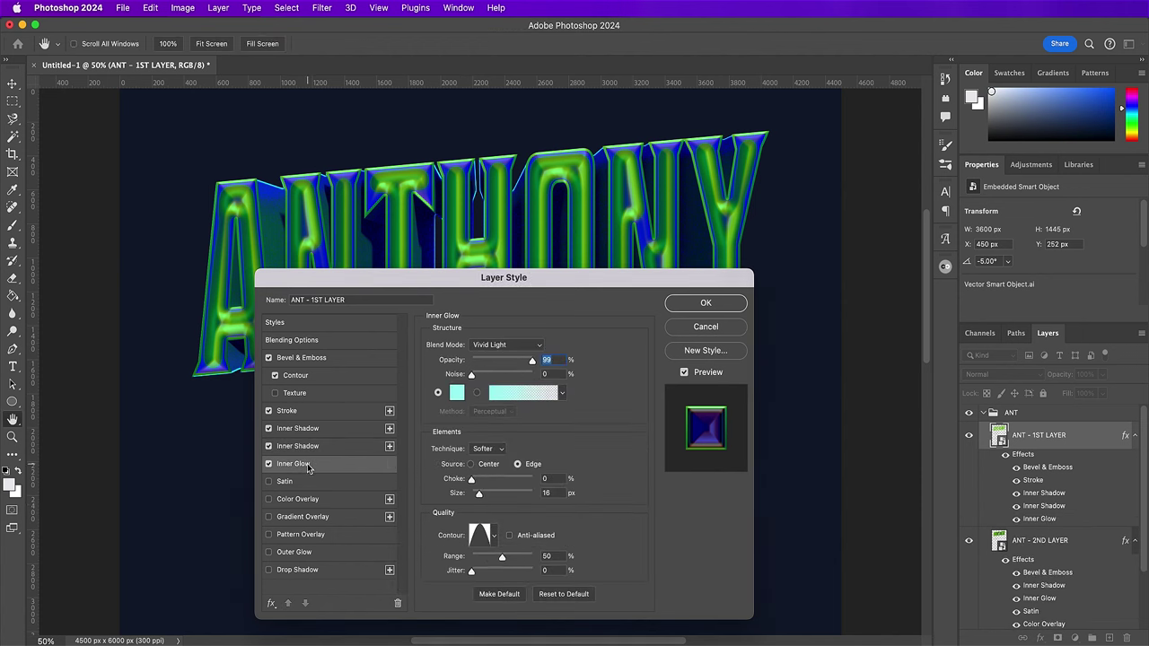
{"action": "left_click", "coordinate": [488, 345]}
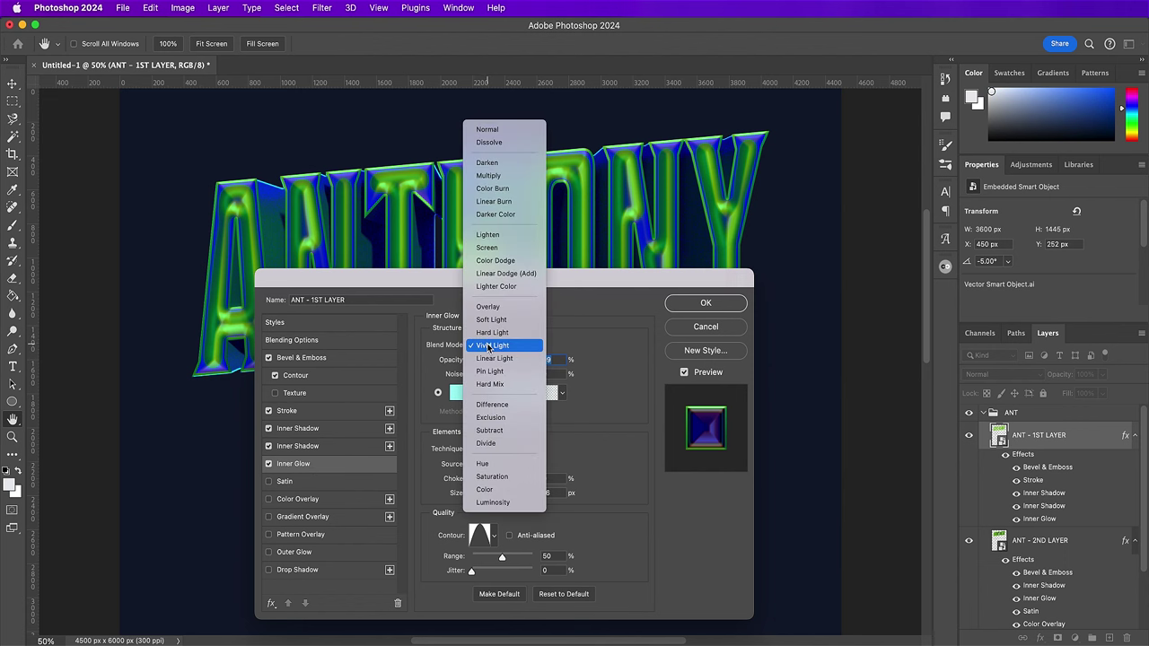
{"action": "left_click", "coordinate": [492, 261]}
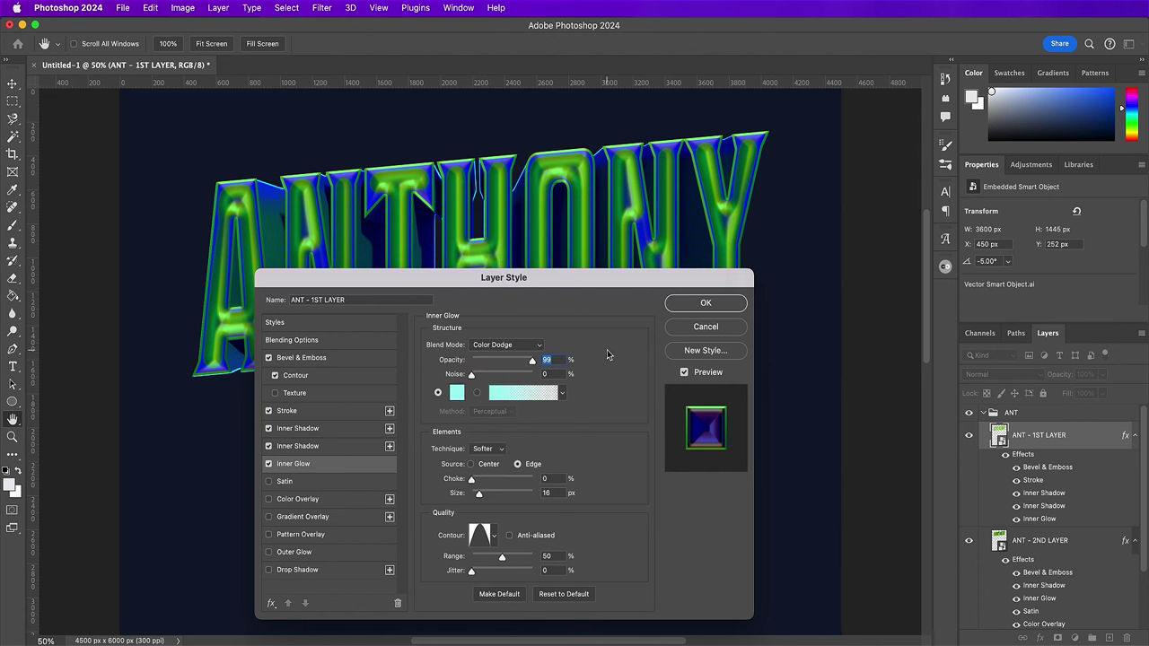
{"action": "left_click_drag", "start_coordinate": [533, 362], "coordinate": [549, 368]}
{"action": "left_click", "coordinate": [457, 393]}
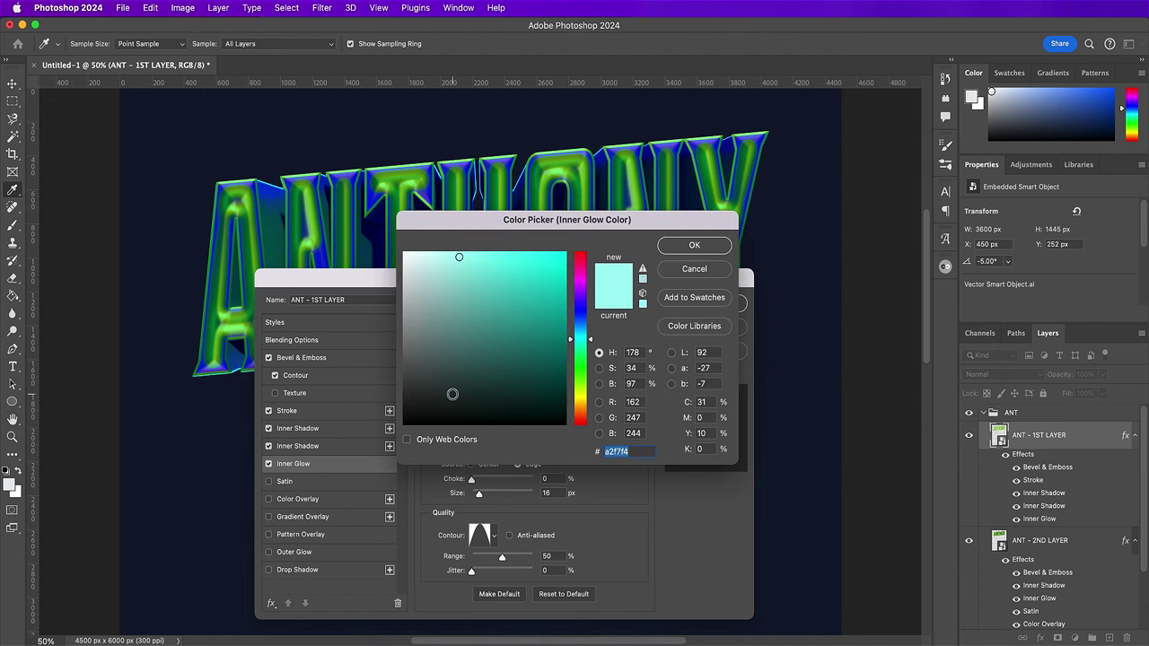
{"action": "type", "text": "38f5"}
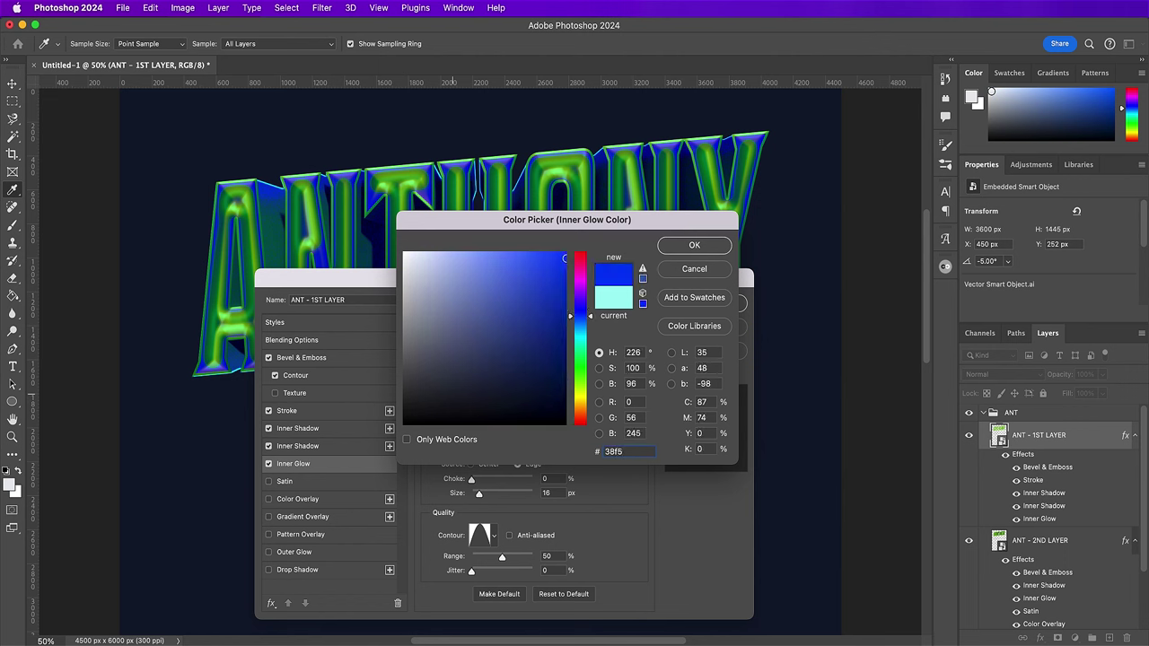
{"action": "type", "text": "ee"}
{"action": "key", "text": "Return"}
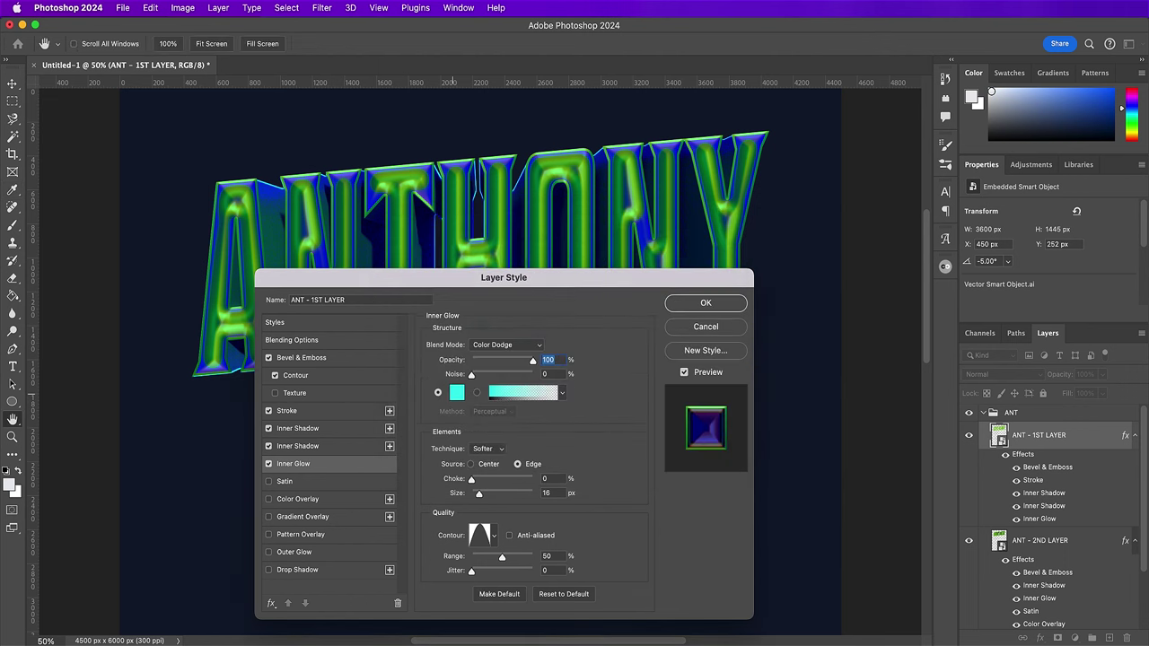
- Set the inner glow to Precise, Center source, choke 77, size 90, with a new contour
{"action": "left_click", "coordinate": [482, 464]}
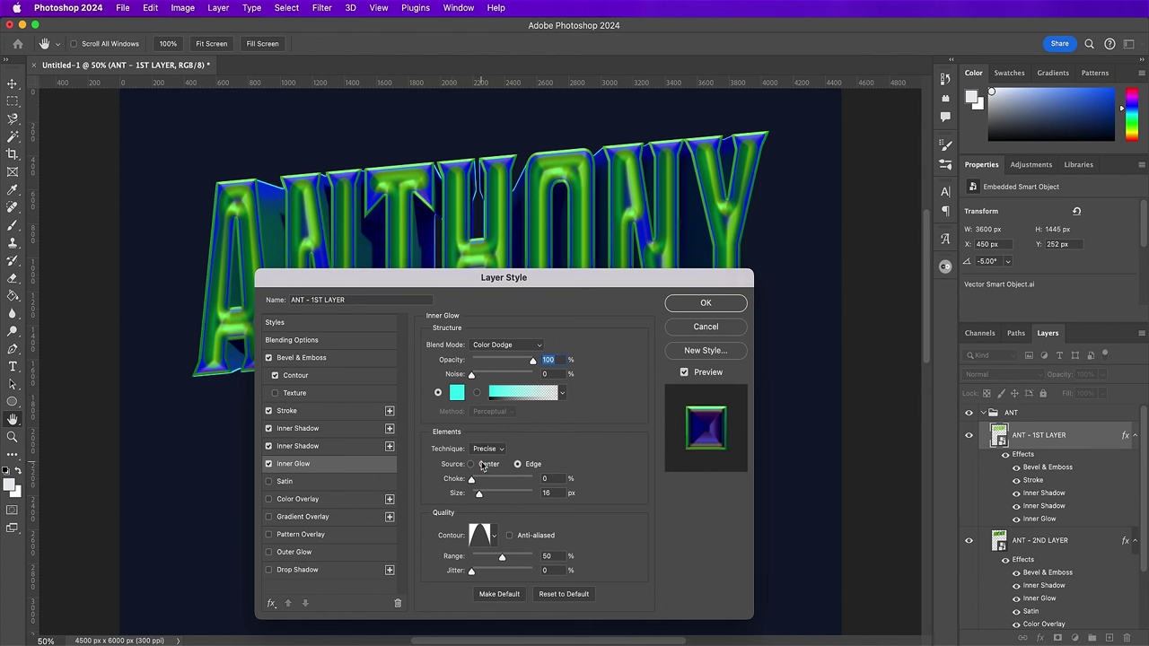
{"action": "left_click", "coordinate": [487, 465]}
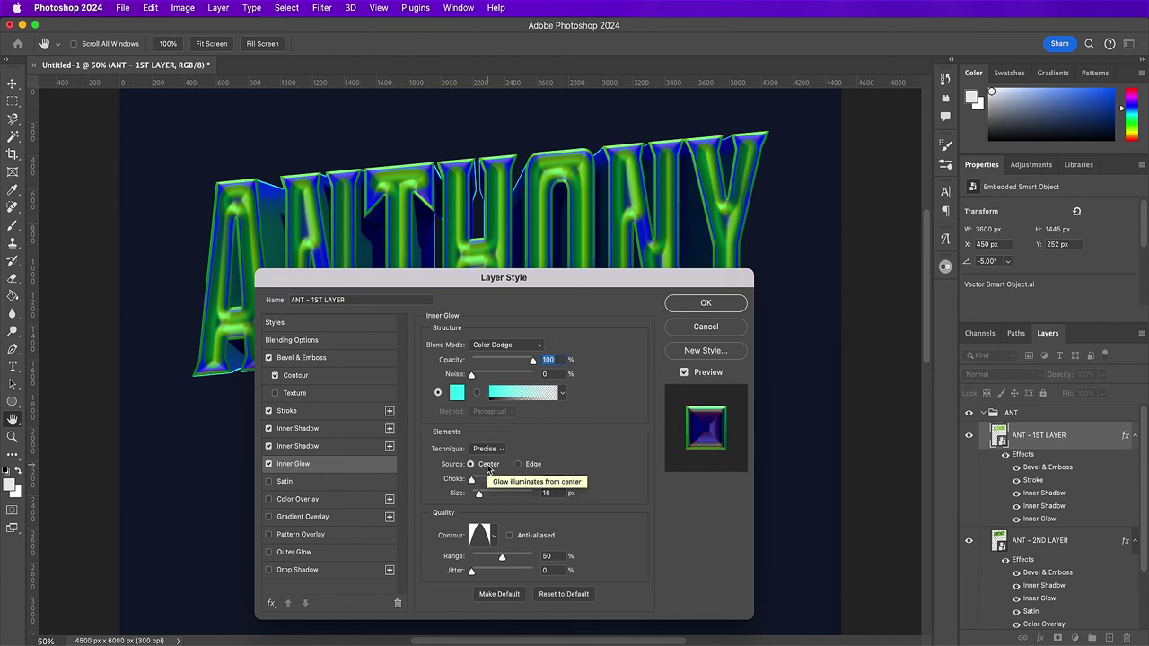
{"action": "left_click", "coordinate": [548, 478]}
{"action": "type", "text": "77"}
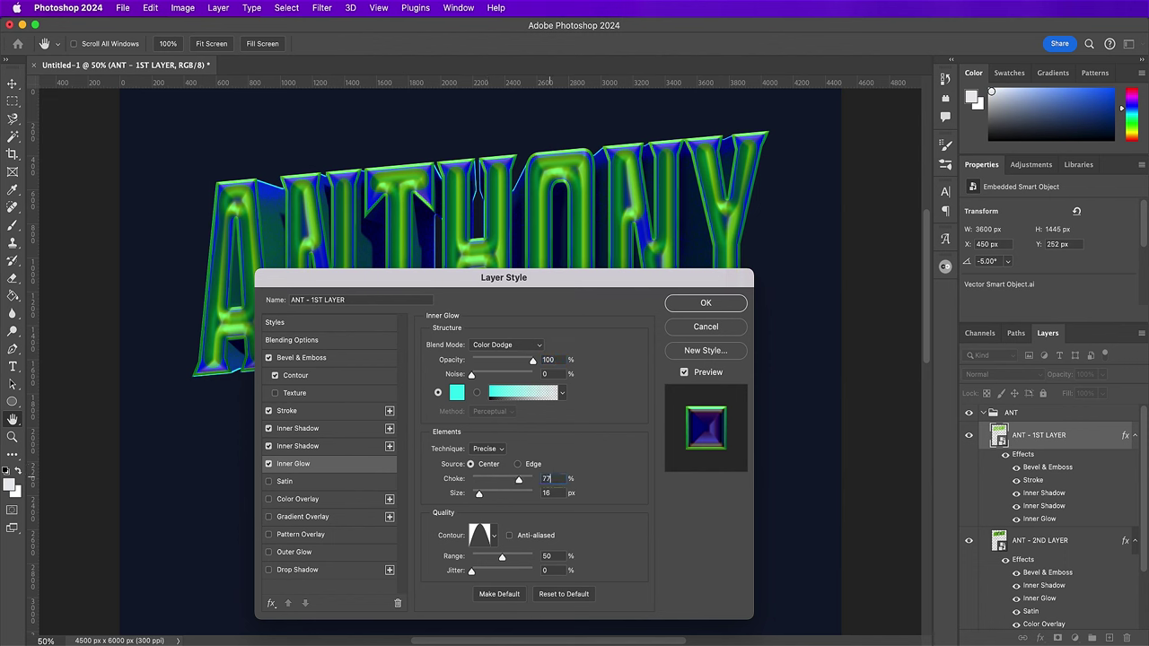
{"action": "key", "text": "Tab"}
{"action": "type", "text": "90"}
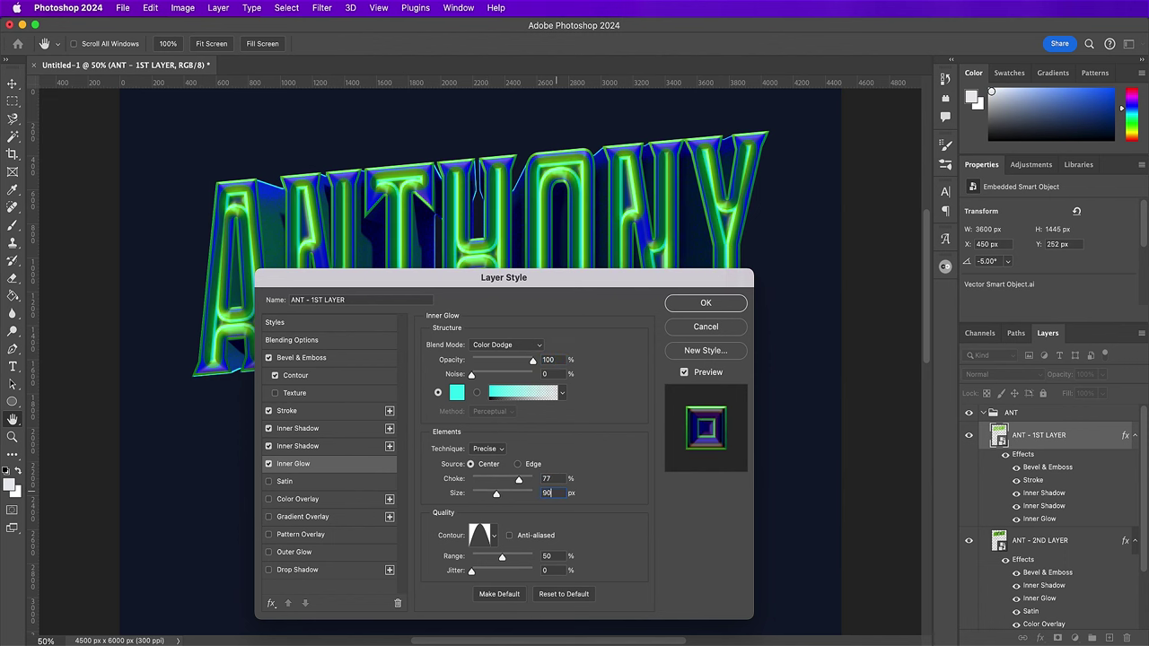
{"action": "left_click", "coordinate": [494, 536]}
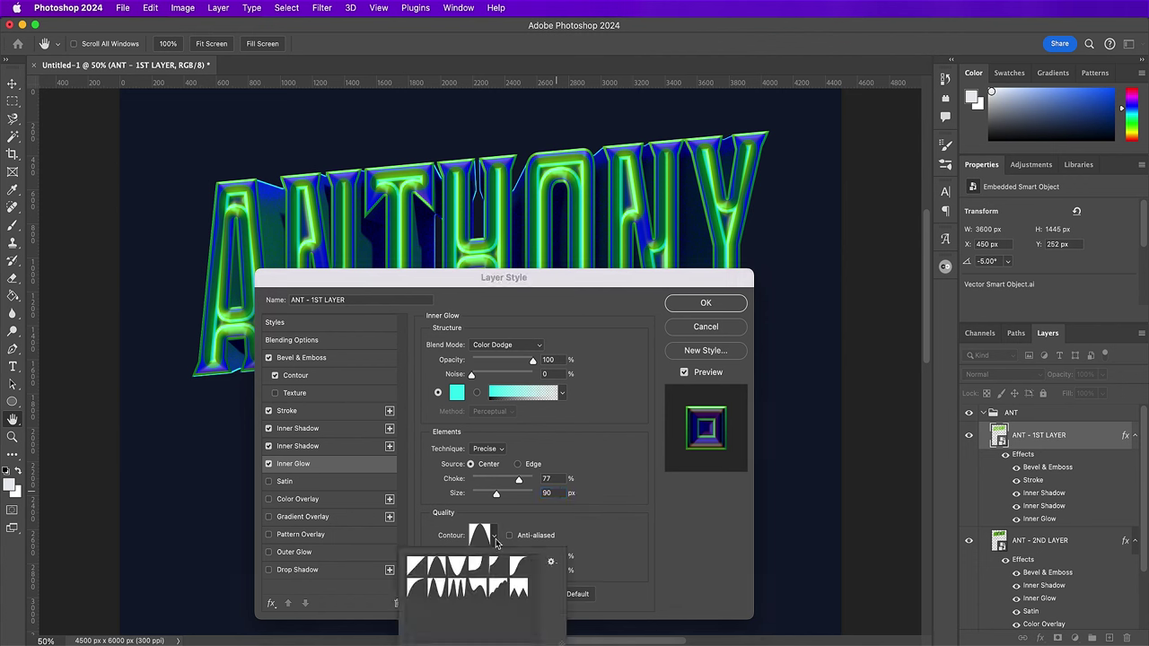
{"action": "left_click", "coordinate": [437, 589]}
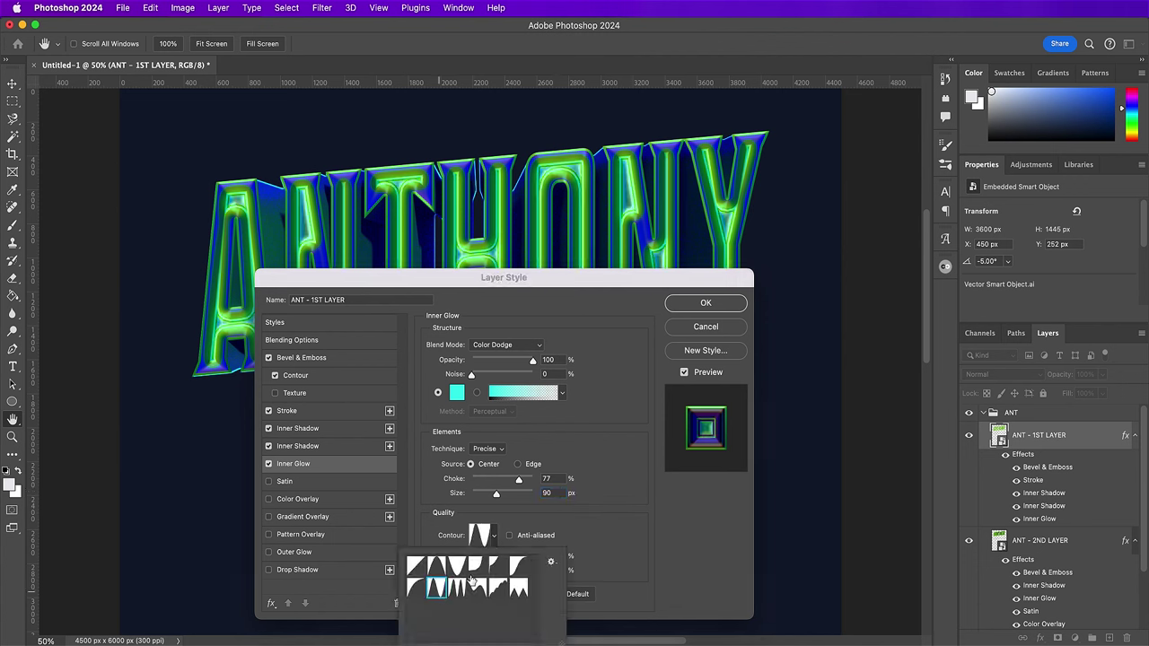
{"action": "left_click", "coordinate": [605, 541]}
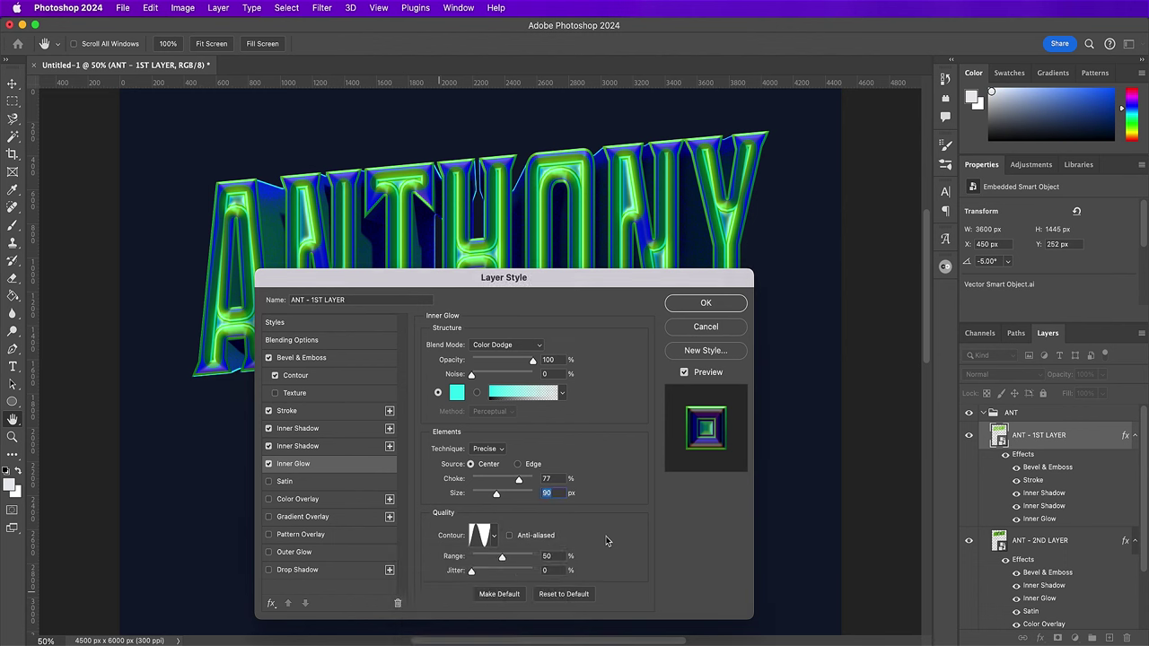
- Add a Hard Light Satin in blue 09589c at 100% opacity with the stair-step contour
{"action": "left_click", "coordinate": [297, 486]}
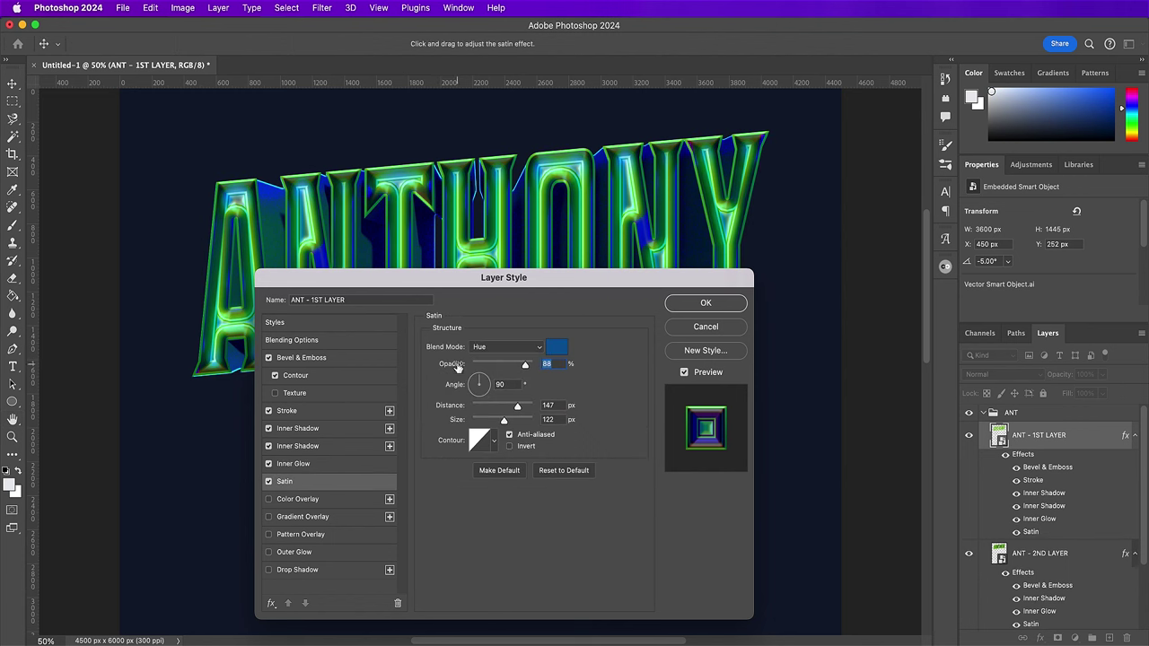
{"action": "left_click", "coordinate": [481, 348]}
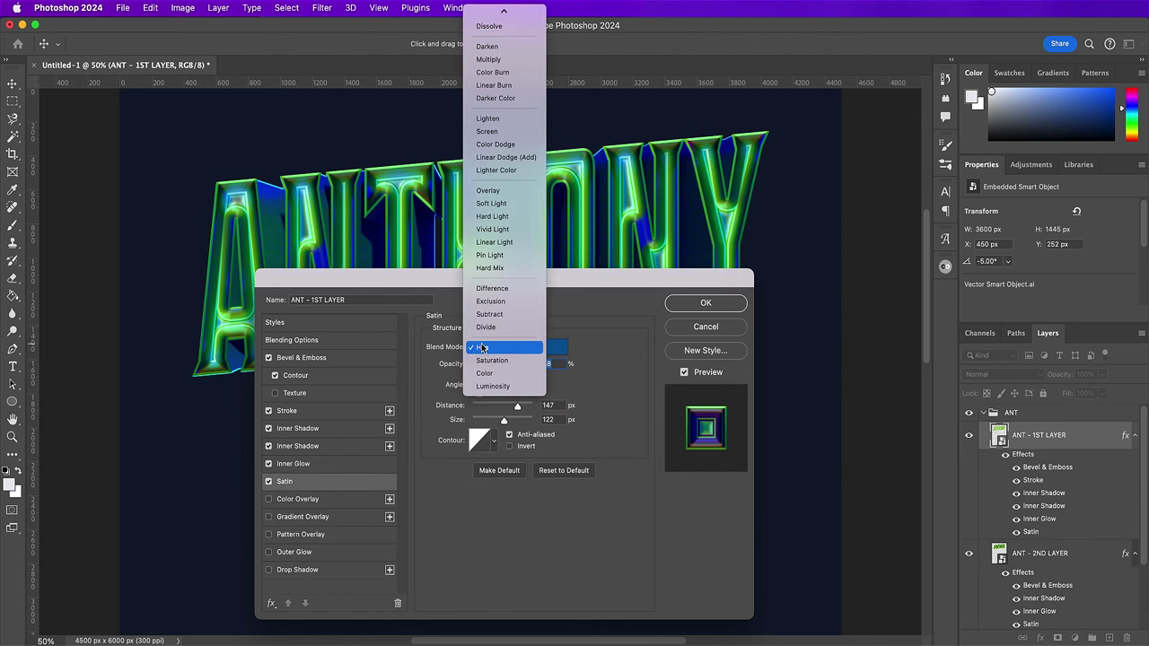
{"action": "left_click", "coordinate": [491, 216]}
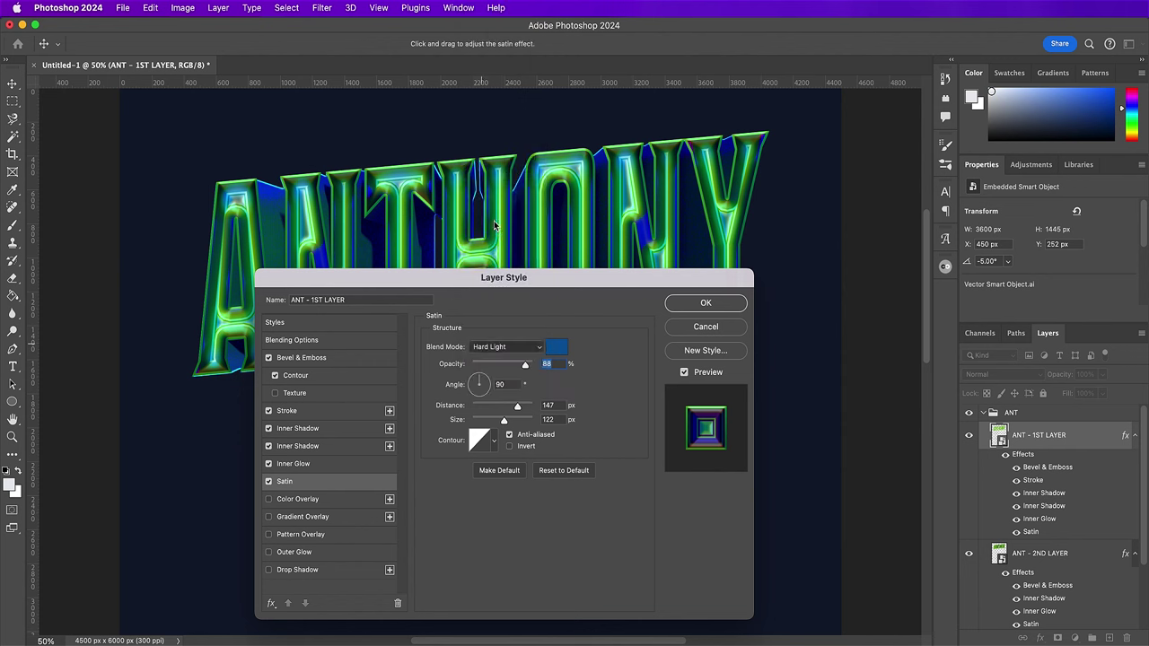
{"action": "left_click", "coordinate": [557, 348]}
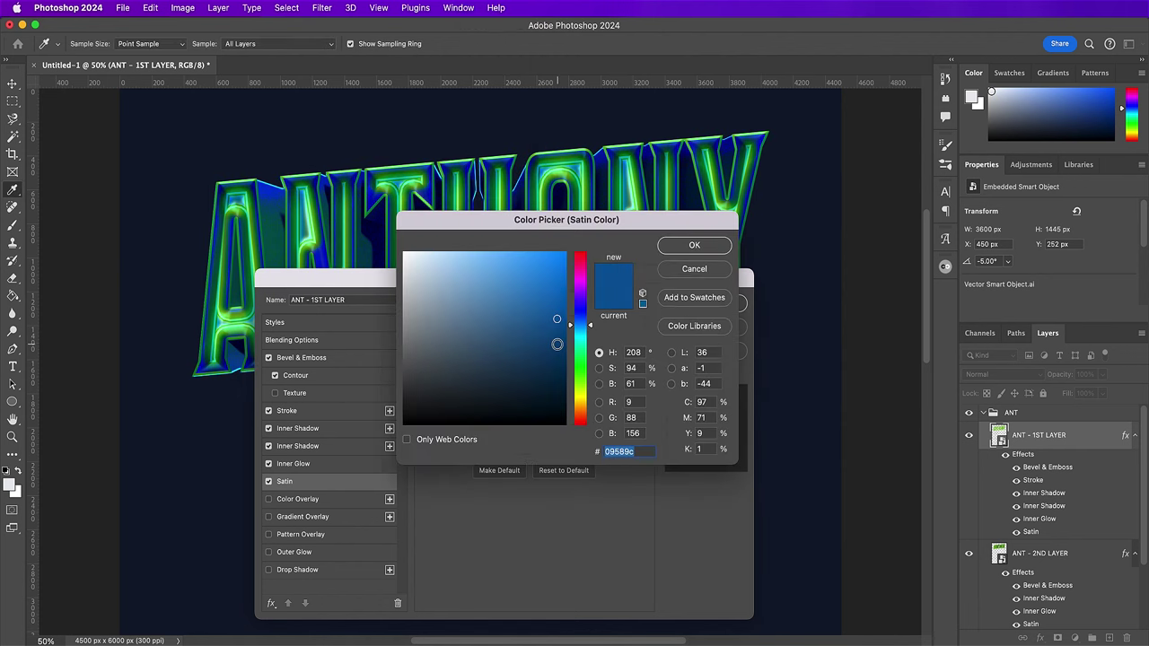
{"action": "type", "text": "095"}
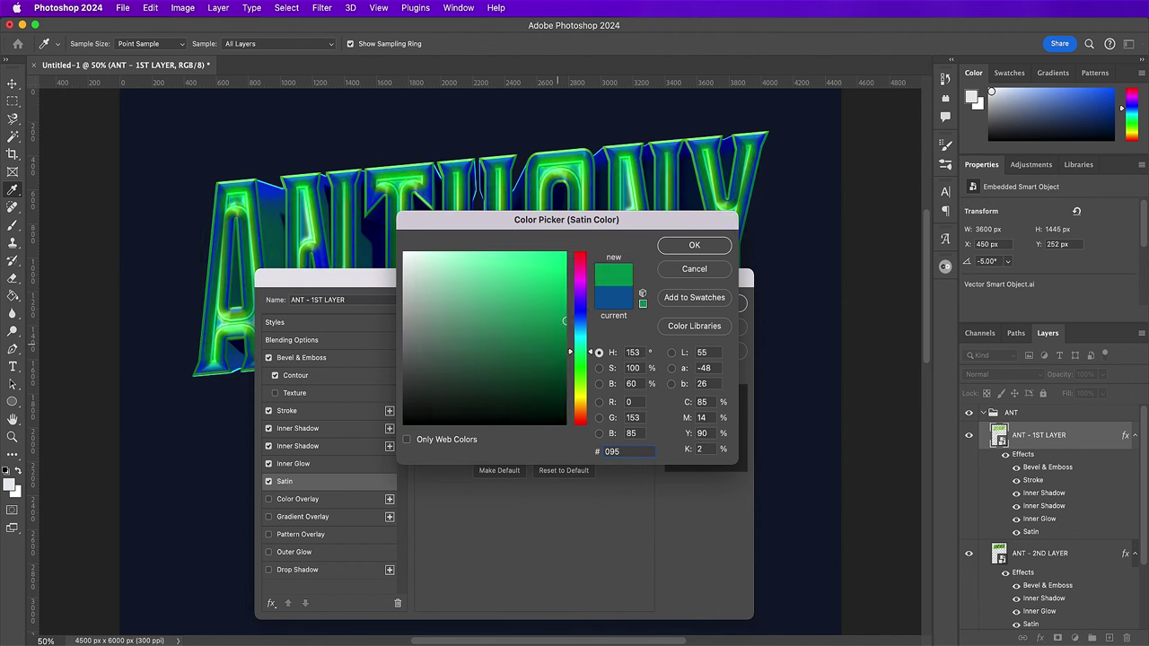
{"action": "type", "text": "89c"}
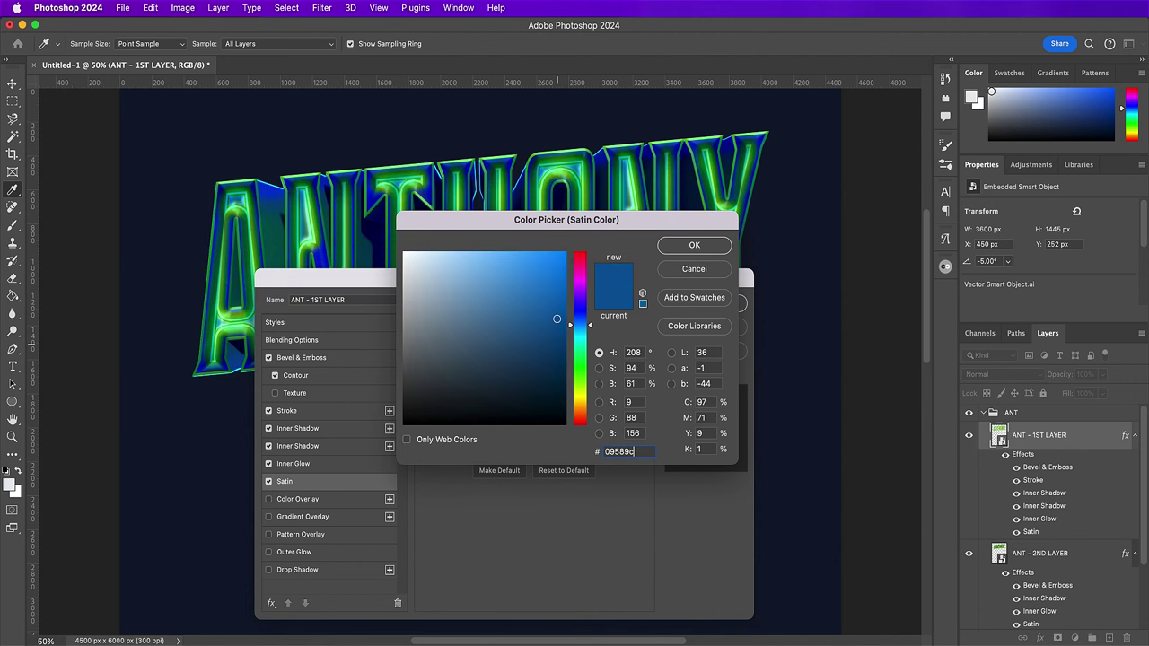
{"action": "key", "text": "Return"}
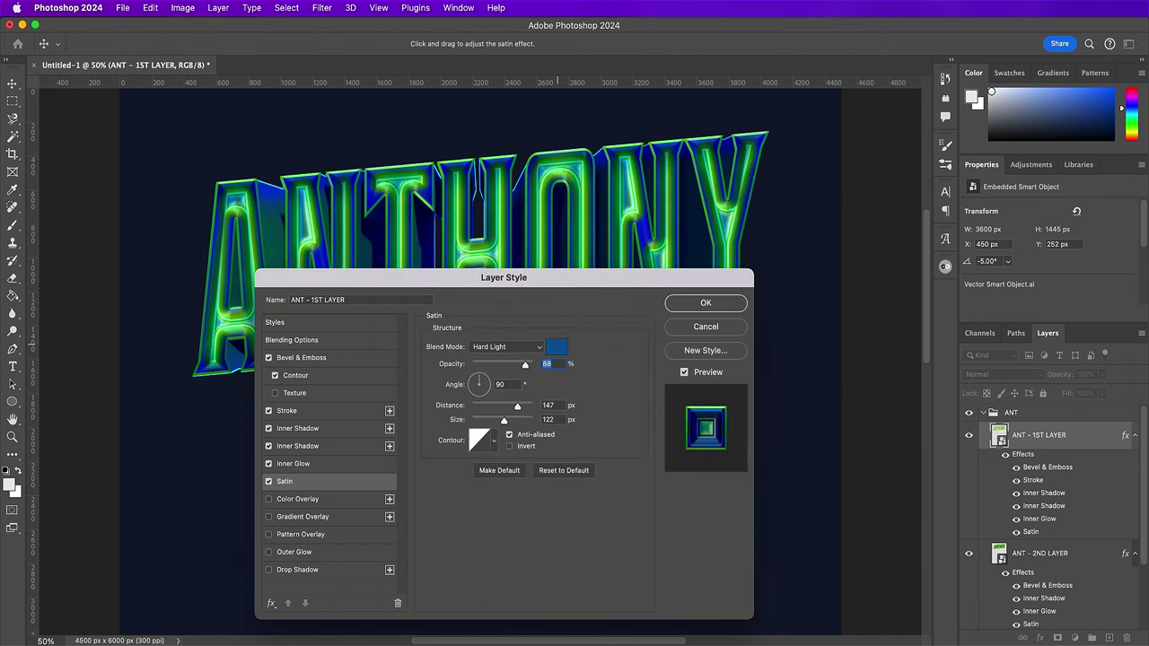
{"action": "left_click_drag", "start_coordinate": [526, 367], "coordinate": [547, 377]}
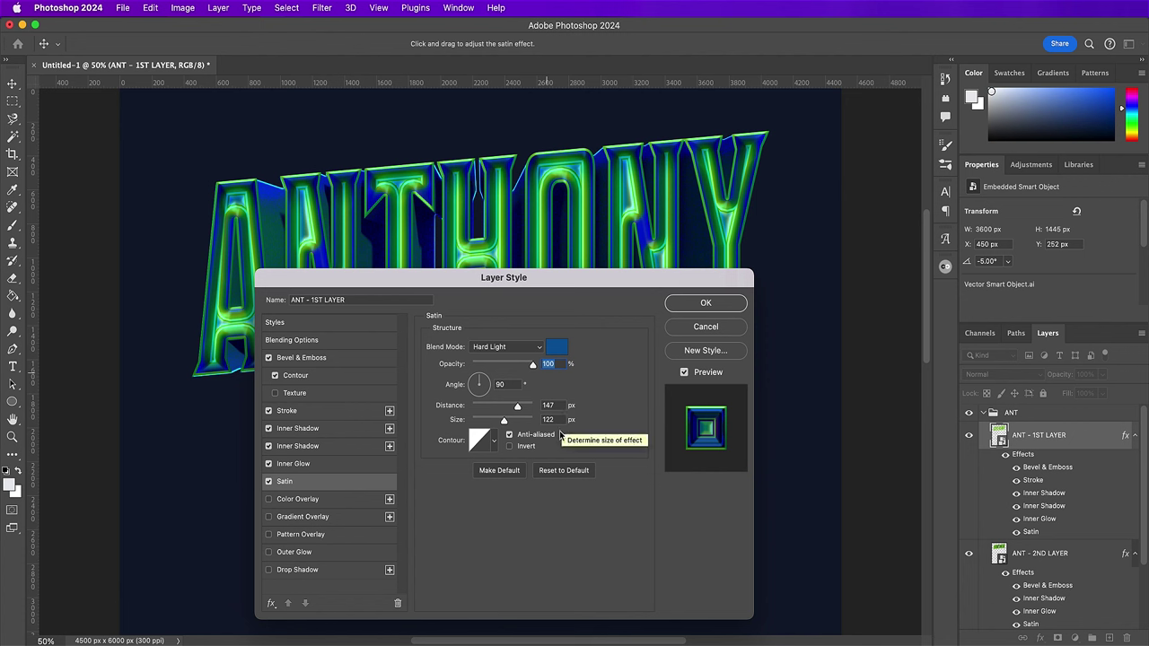
{"action": "left_click", "coordinate": [493, 449]}
{"action": "left_click", "coordinate": [498, 492]}
{"action": "left_click", "coordinate": [595, 514]}
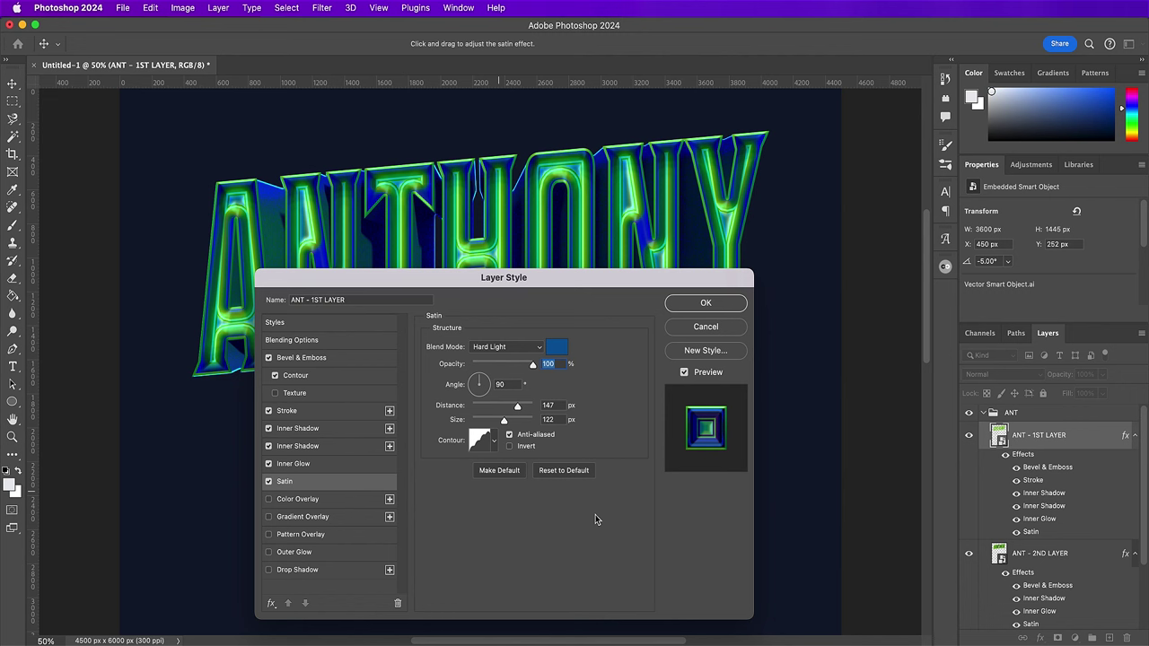
- Apply the satin effect and move ANT - 1ST LAYER into a new group inside ANT
{"action": "left_click", "coordinate": [680, 306]}
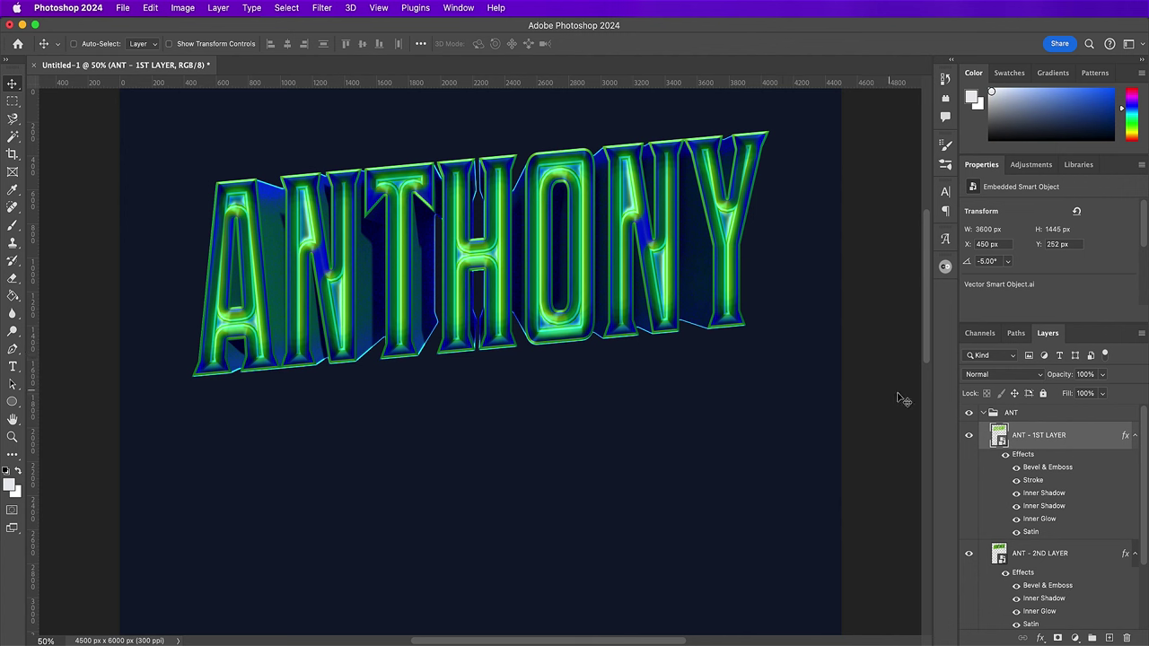
{"action": "left_click", "coordinate": [1091, 638]}
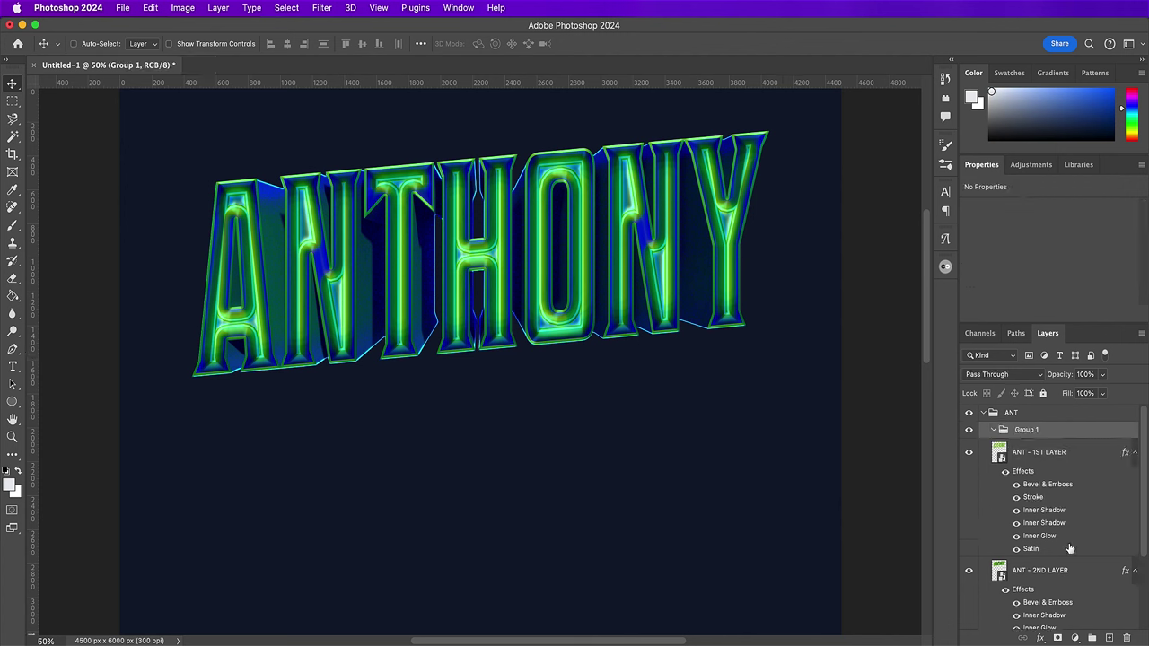
{"action": "left_click", "coordinate": [1057, 463]}
{"action": "left_click_drag", "start_coordinate": [1079, 460], "coordinate": [1046, 433]}
- Rename the new group 'Ant - 1st Layer' and collapse it
{"action": "double_click", "coordinate": [1031, 430]}
{"action": "type", "text": "Ant"}
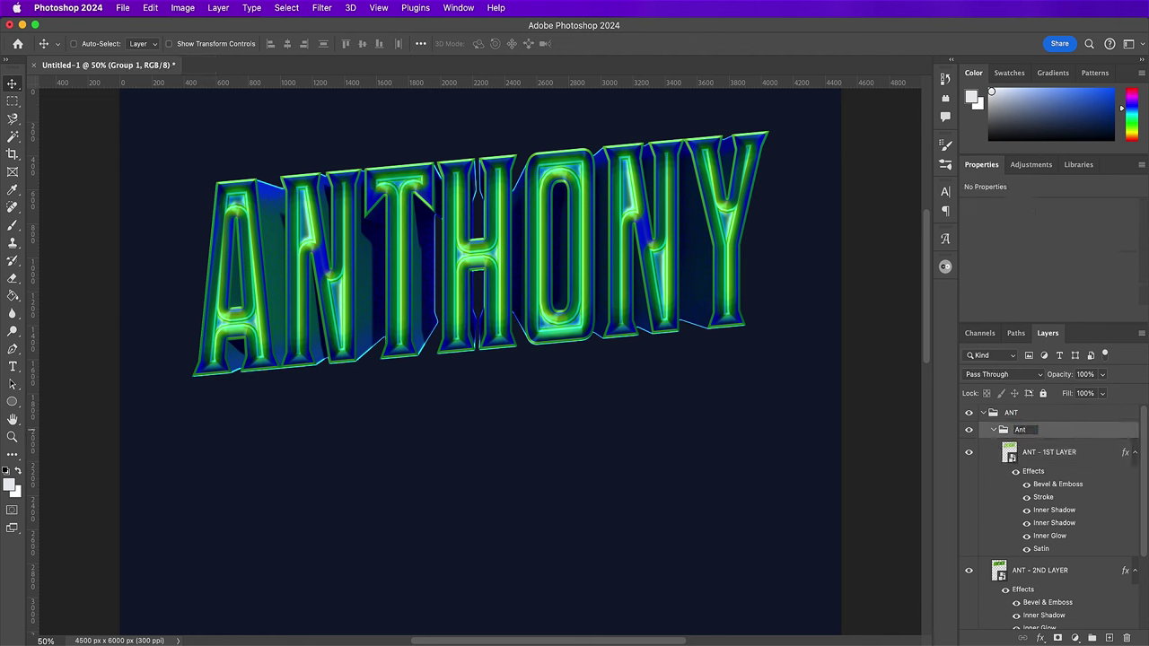
{"action": "type", "text": " - 1st Layer"}
{"action": "key", "text": "Return"}
{"action": "left_click", "coordinate": [993, 430]}
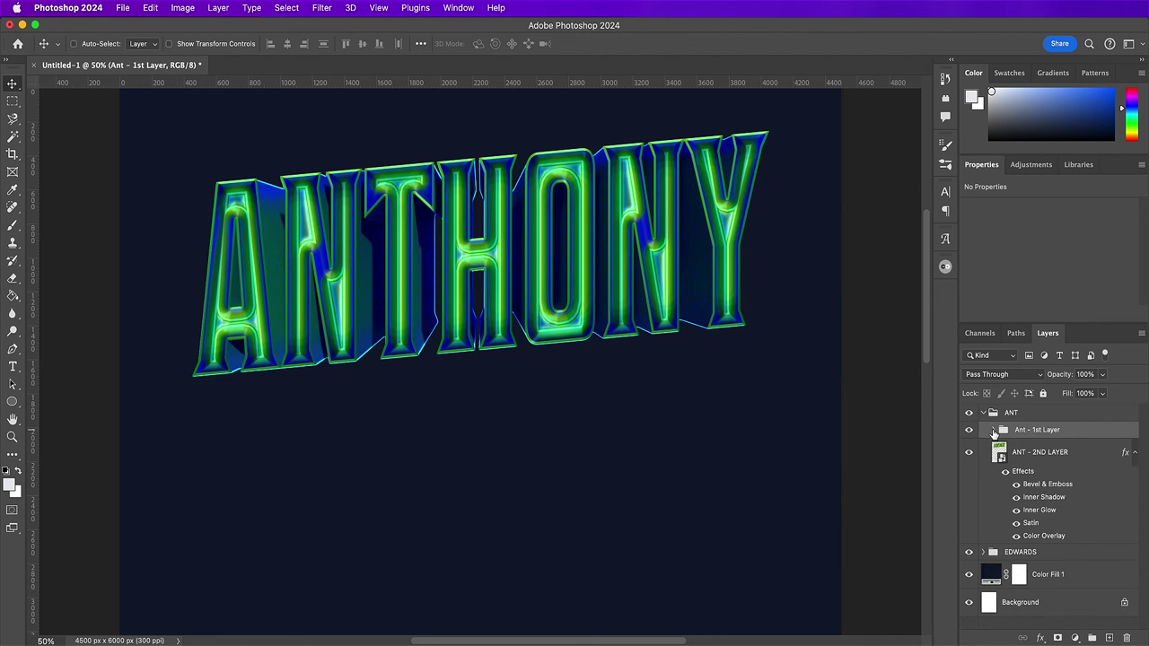
- Give the Ant - 1st Layer group a Smooth bevel with depth 303, size 40, soften 9
{"action": "double_click", "coordinate": [1073, 431]}
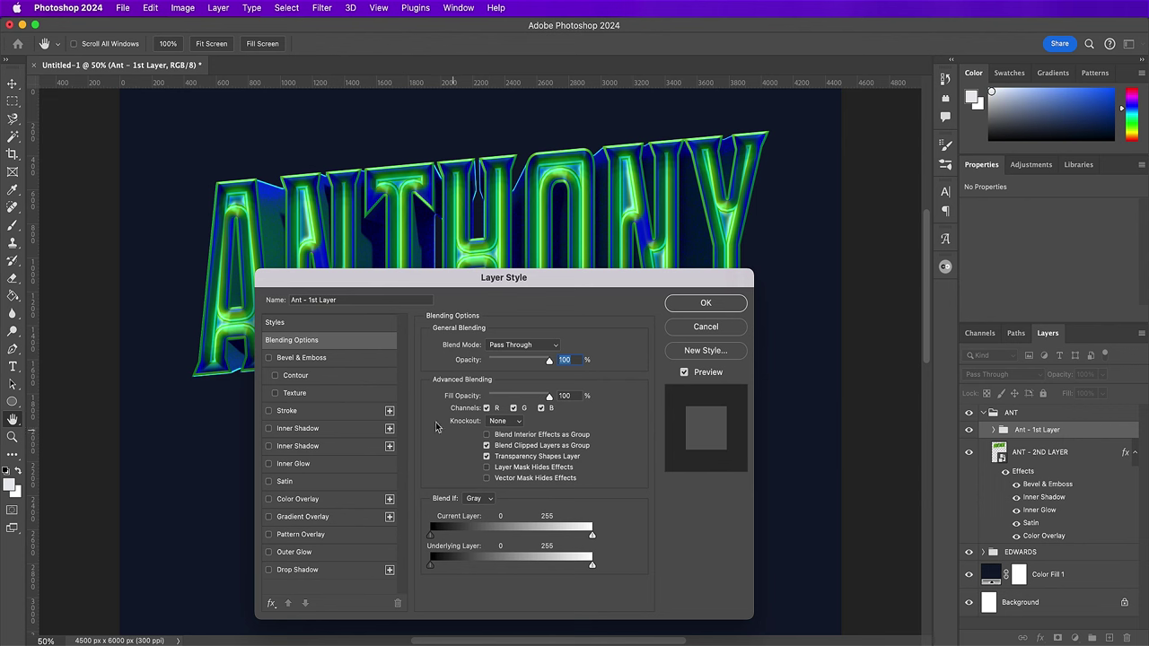
{"action": "left_click", "coordinate": [312, 360]}
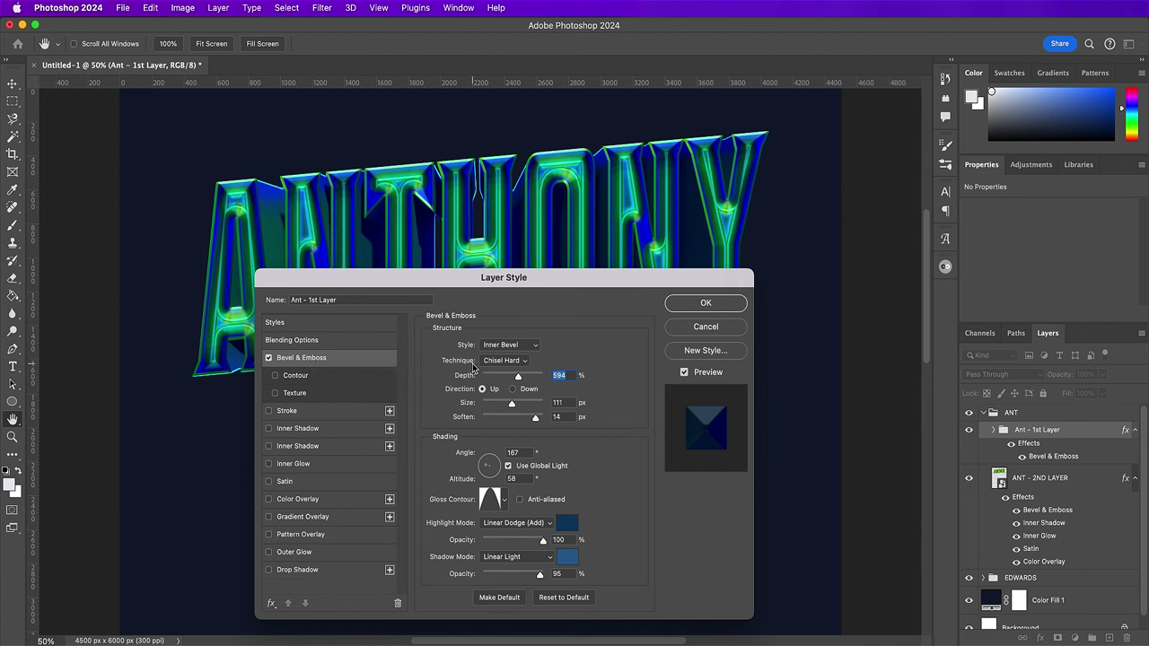
{"action": "left_click", "coordinate": [503, 360]}
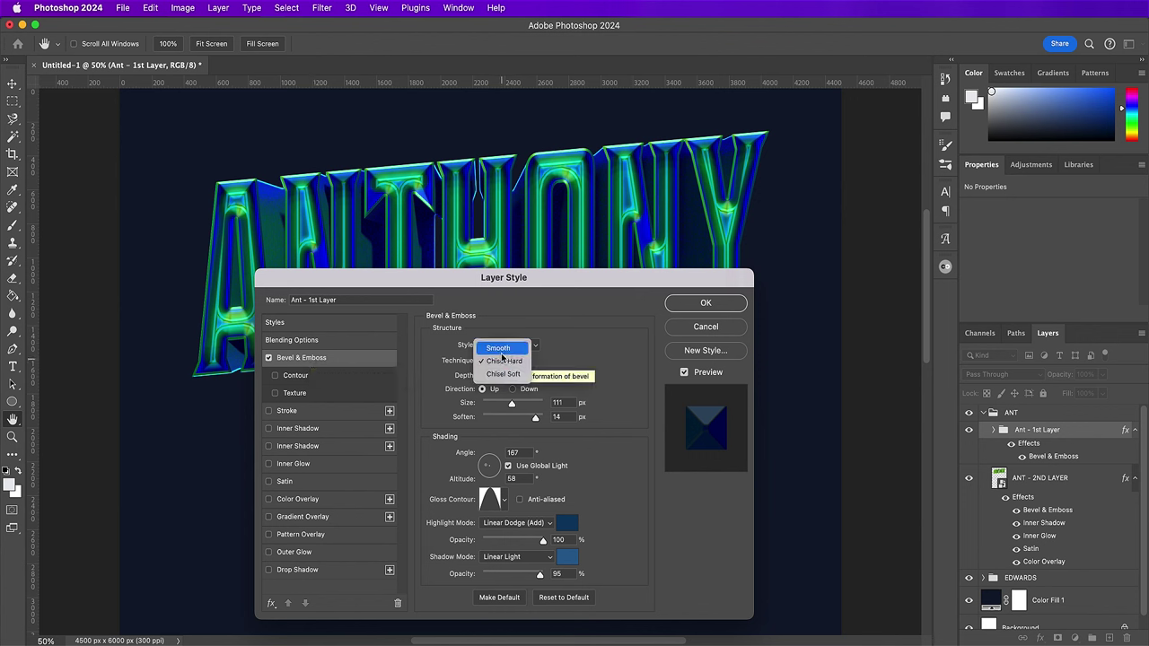
{"action": "left_click", "coordinate": [499, 348]}
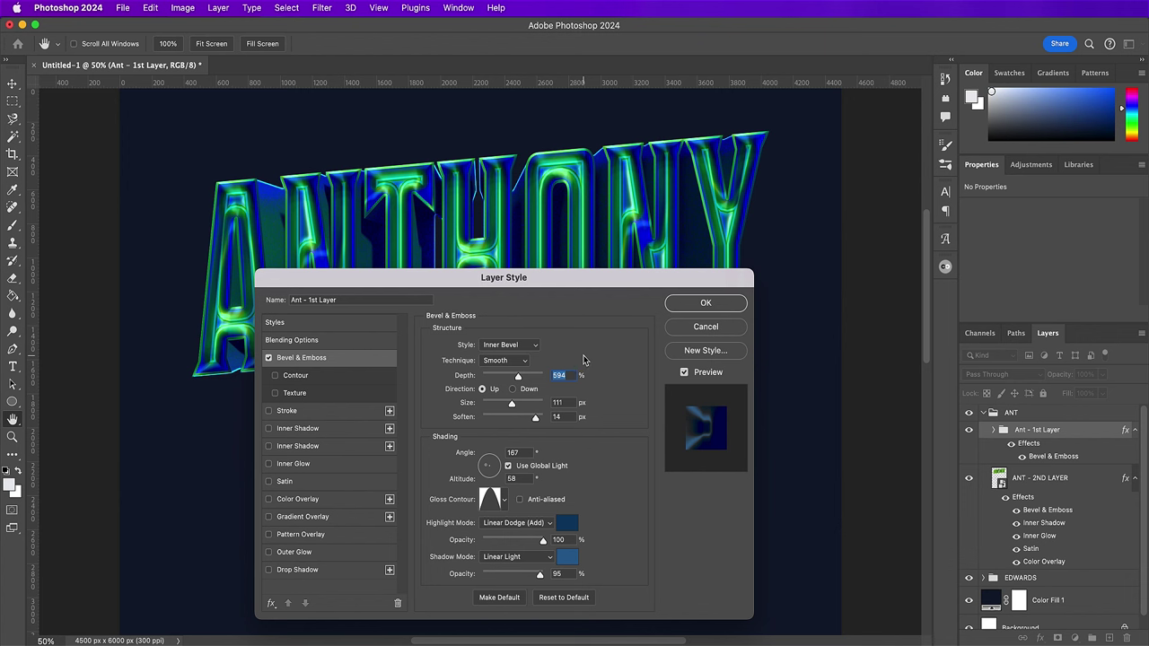
{"action": "type", "text": "303"}
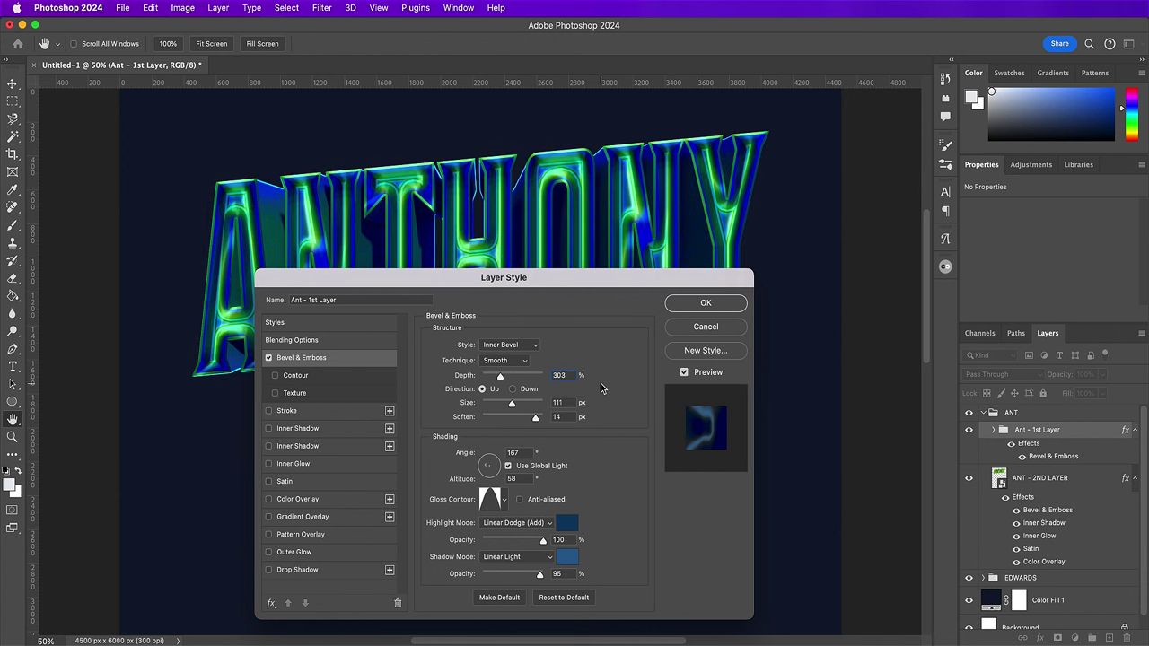
{"action": "double_click", "coordinate": [559, 402]}
{"action": "type", "text": "40"}
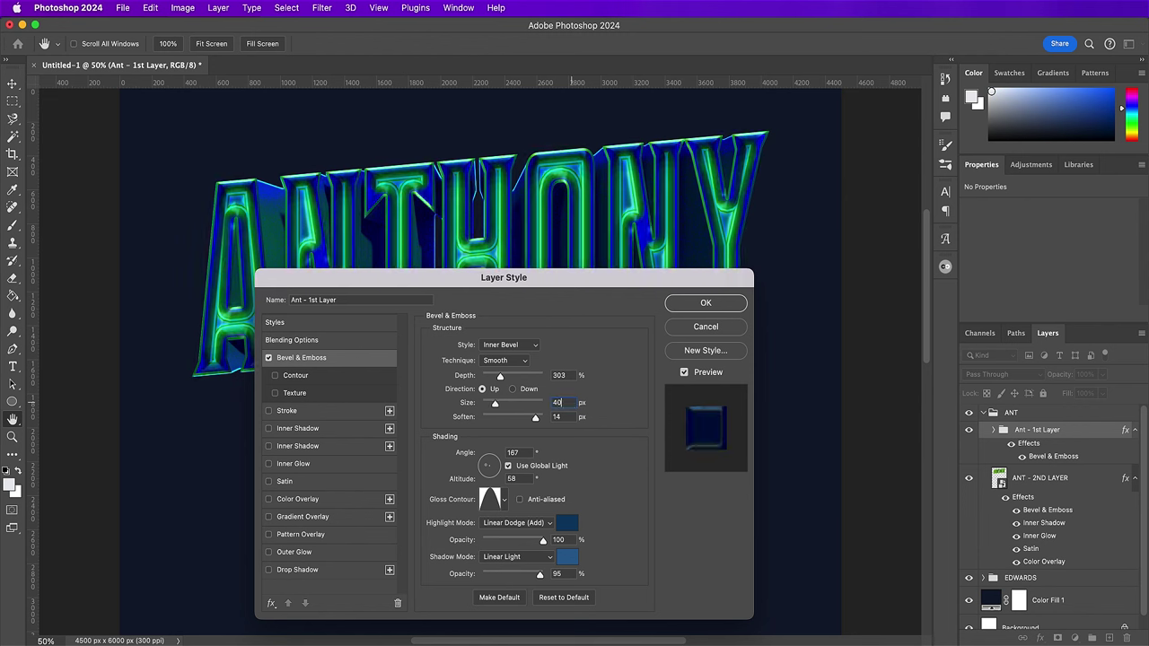
{"action": "key", "text": "Tab"}
{"action": "type", "text": "9"}
- Use the last gloss contour, 0% highlight opacity and a Vivid Light #e9fae9 bevel shadow
{"action": "left_click", "coordinate": [505, 502]}
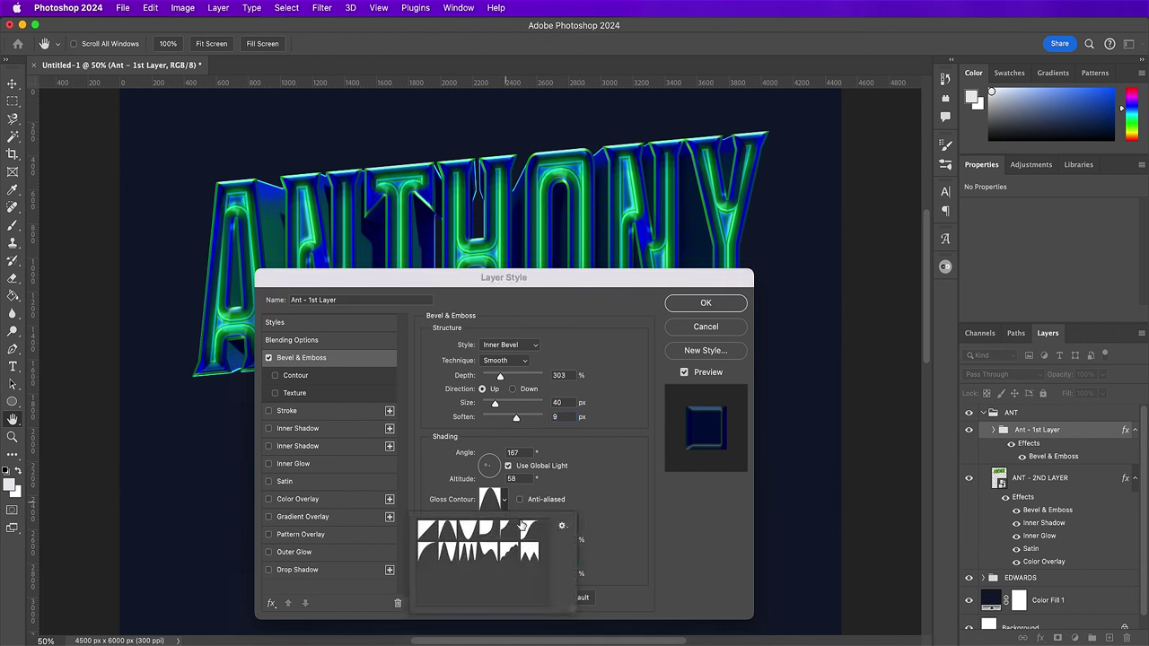
{"action": "left_click", "coordinate": [529, 530]}
{"action": "left_click", "coordinate": [603, 518]}
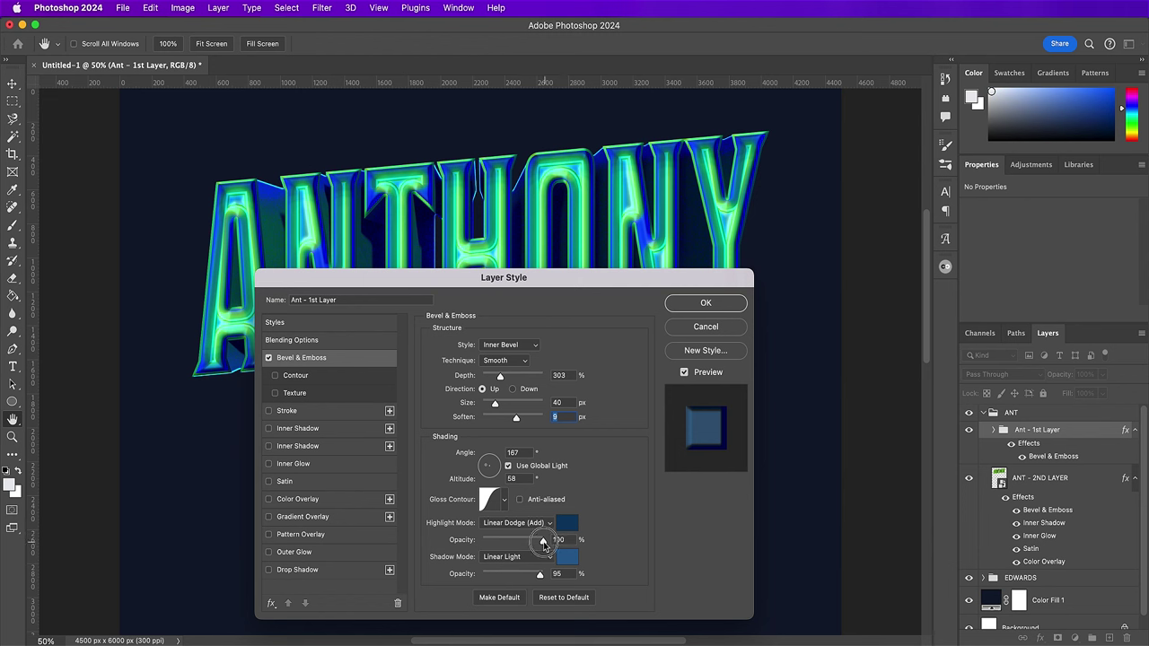
{"action": "left_click_drag", "start_coordinate": [543, 540], "coordinate": [464, 545]}
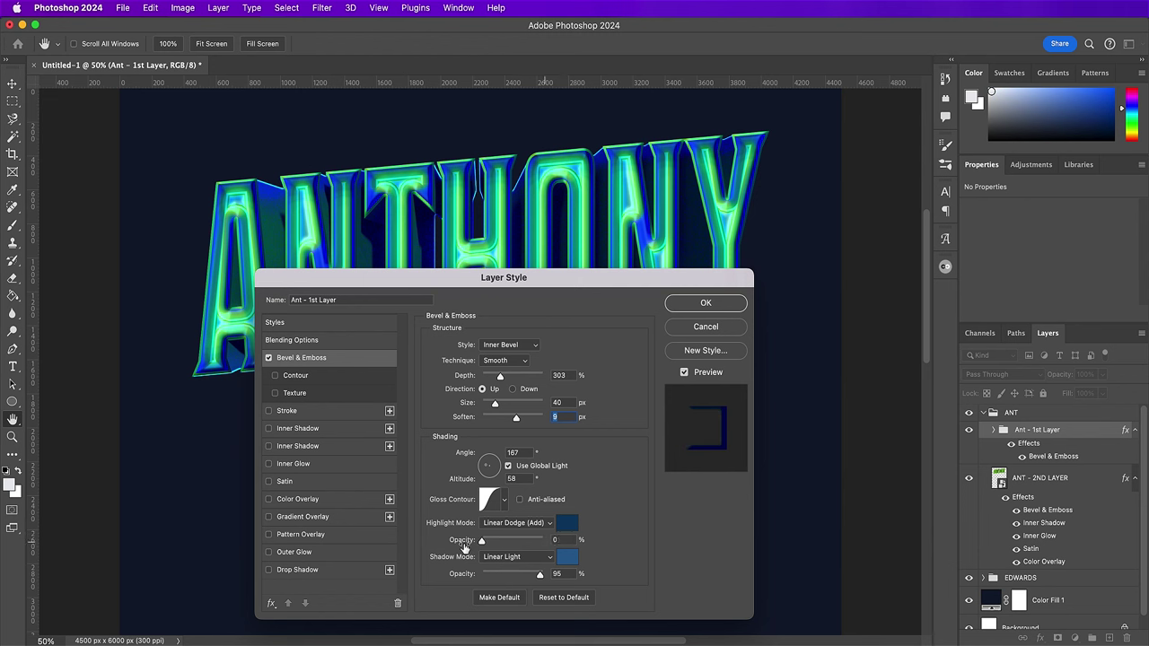
{"action": "left_click", "coordinate": [531, 559]}
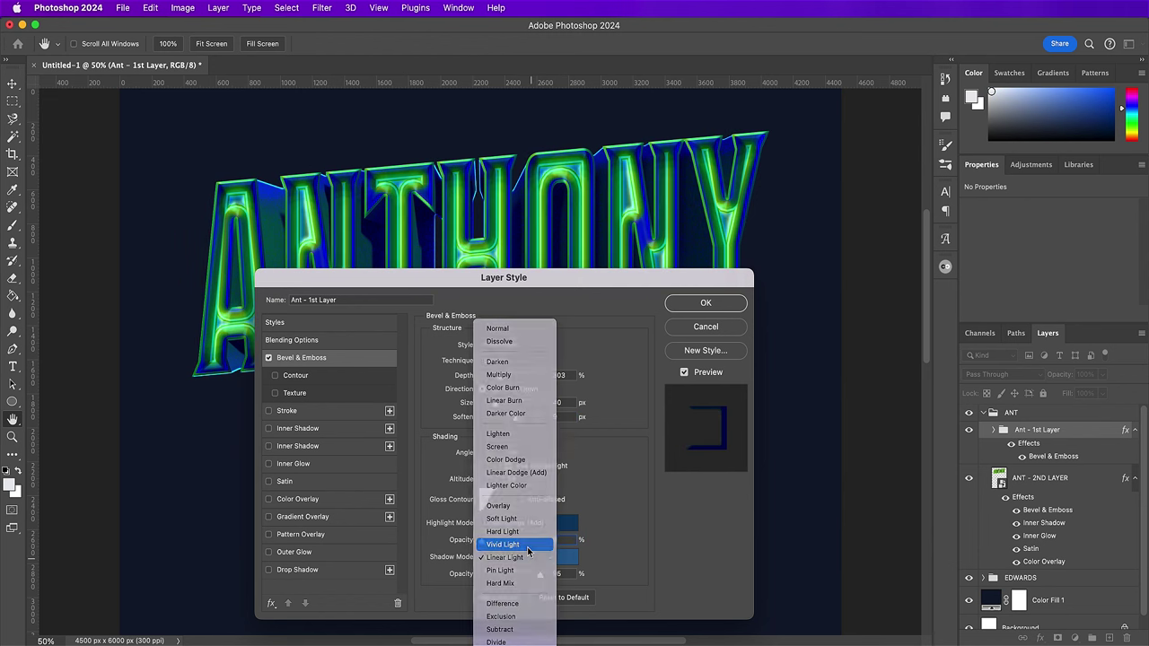
{"action": "left_click", "coordinate": [530, 543]}
{"action": "left_click", "coordinate": [565, 558]}
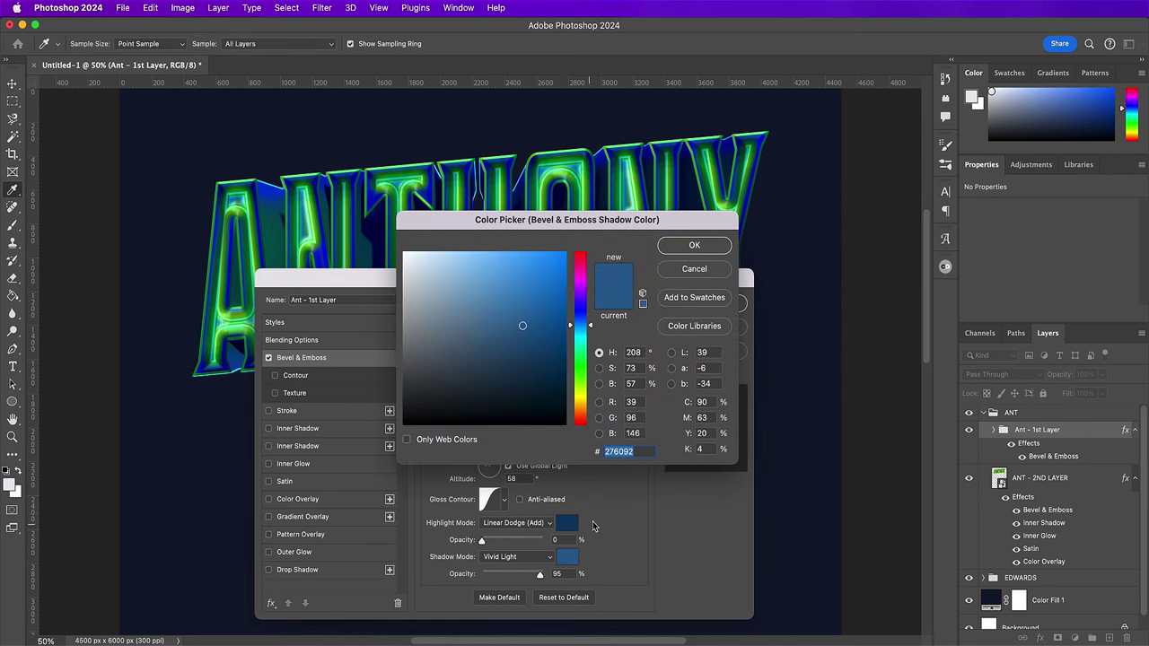
{"action": "type", "text": "e9"}
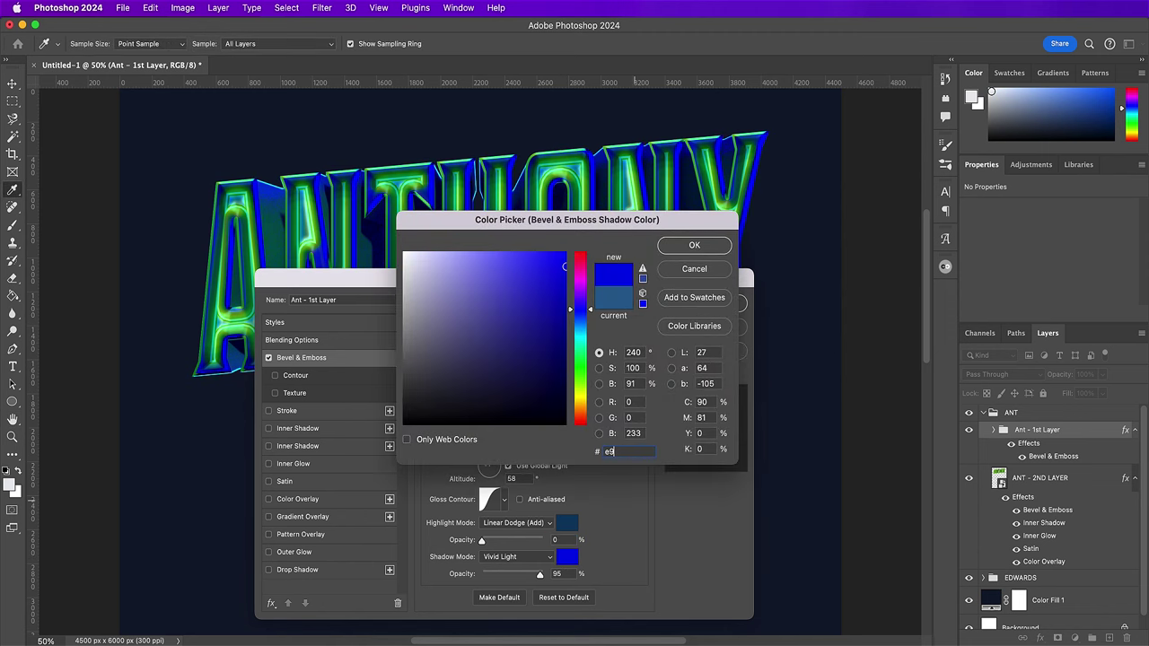
{"action": "type", "text": "fa"}
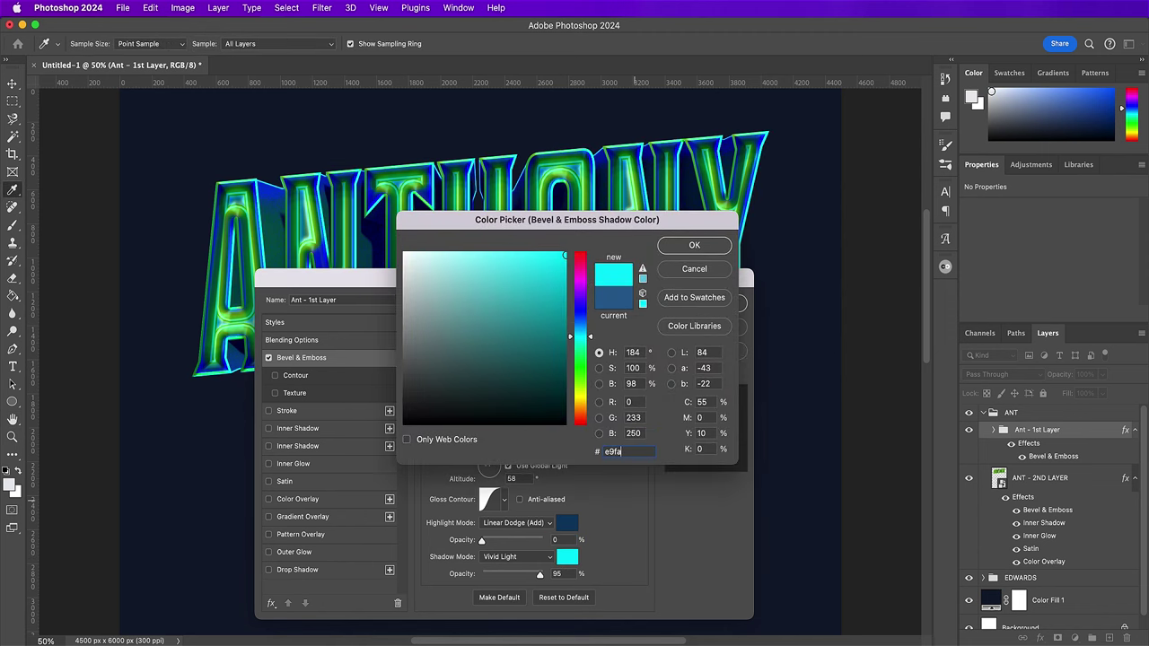
{"action": "type", "text": "e9"}
{"action": "key", "text": "Return"}
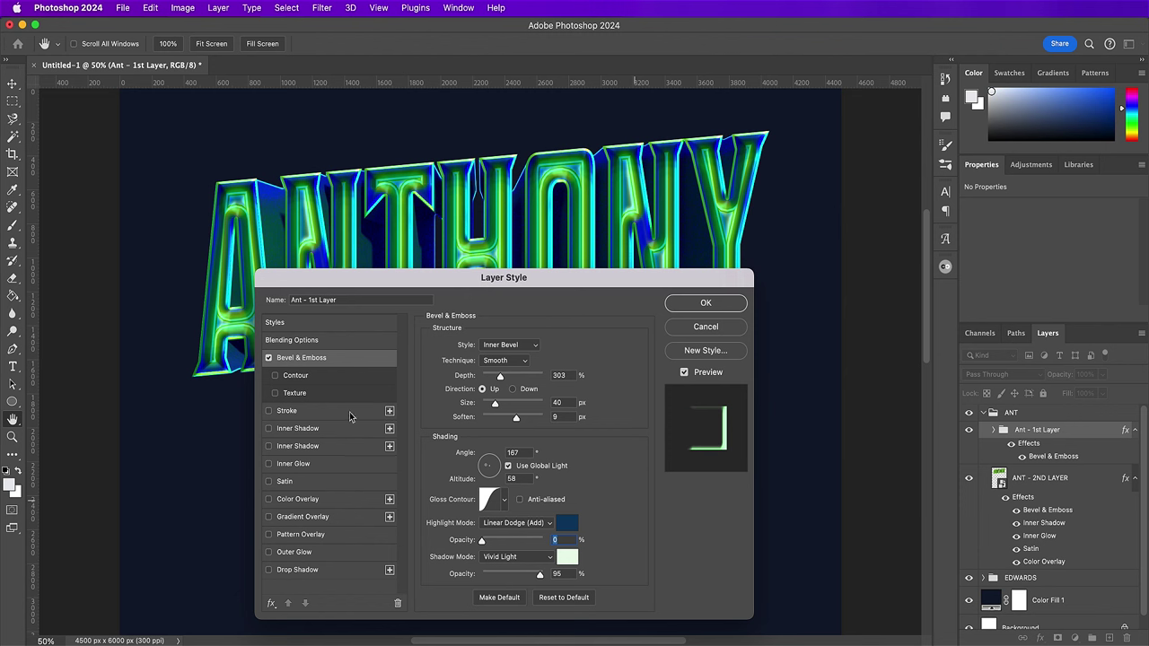
- Add a stepped contour to the bevel and apply the layer style
{"action": "left_click", "coordinate": [335, 377]}
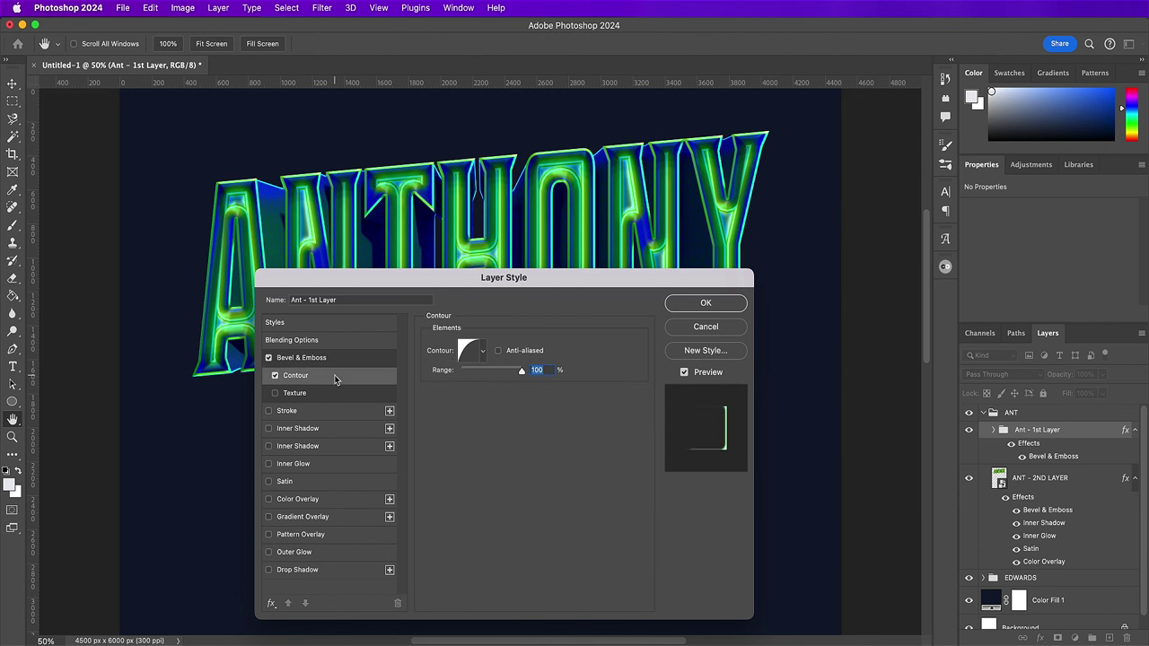
{"action": "left_click", "coordinate": [482, 355]}
{"action": "left_click", "coordinate": [488, 404]}
{"action": "left_click", "coordinate": [610, 419]}
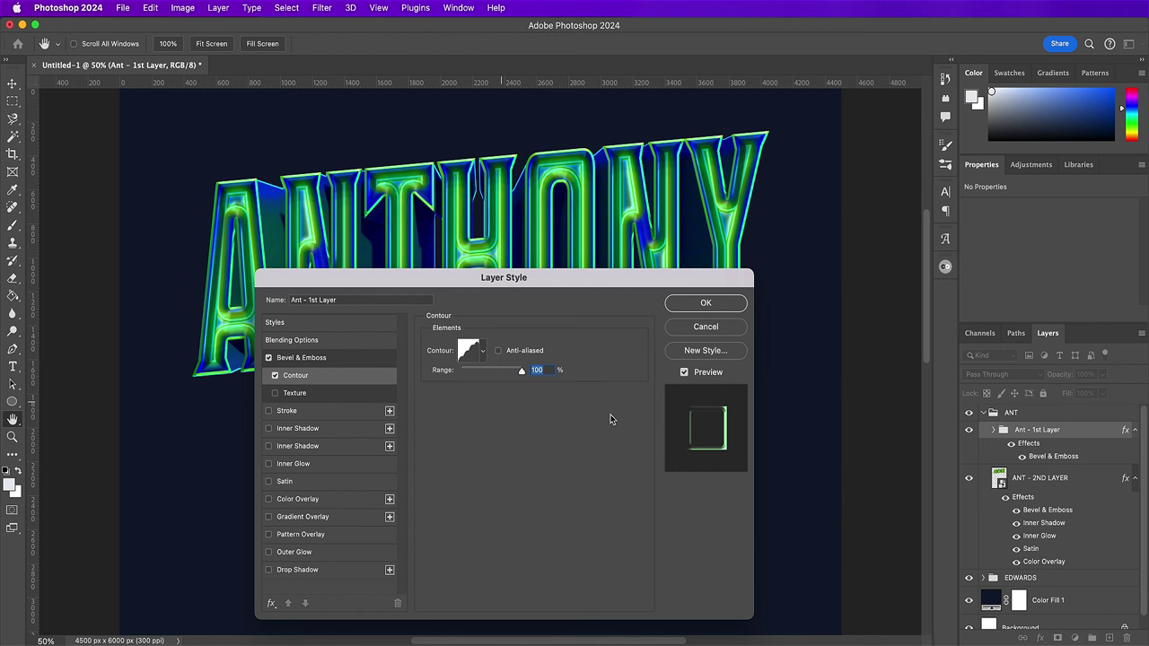
{"action": "left_click", "coordinate": [680, 305]}
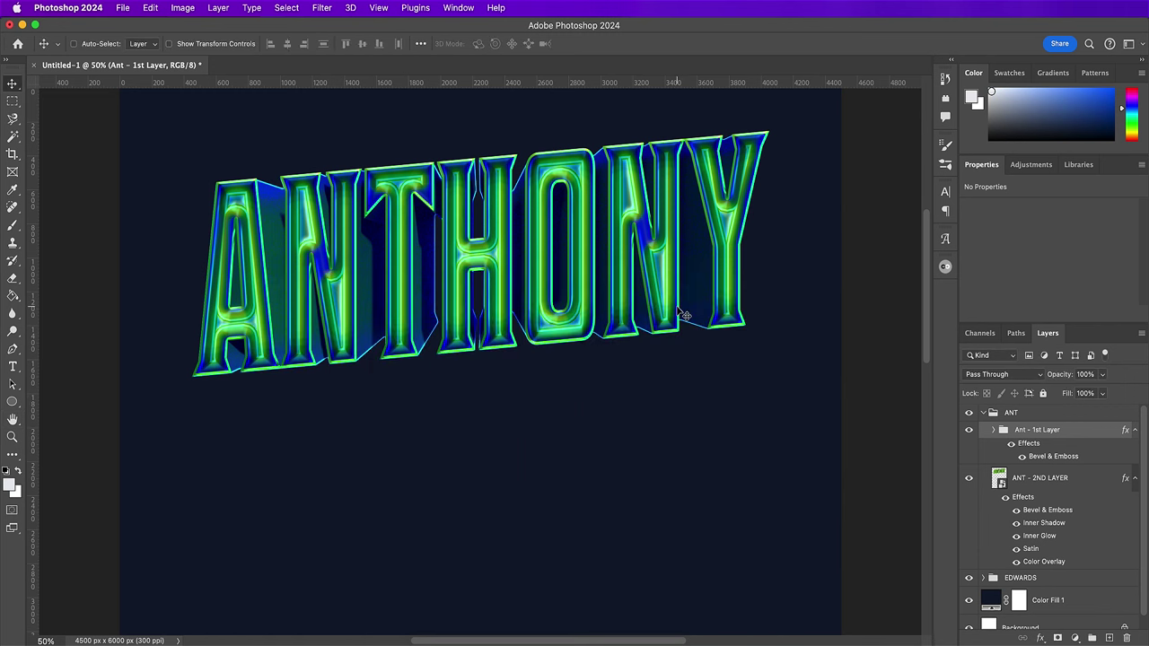
- Copy the ANT - 2ND LAYER style and paste it onto EDWARDS - 2ND LAYER
{"action": "key", "text": "super+minus"}
{"action": "key", "text": "super+minus"}
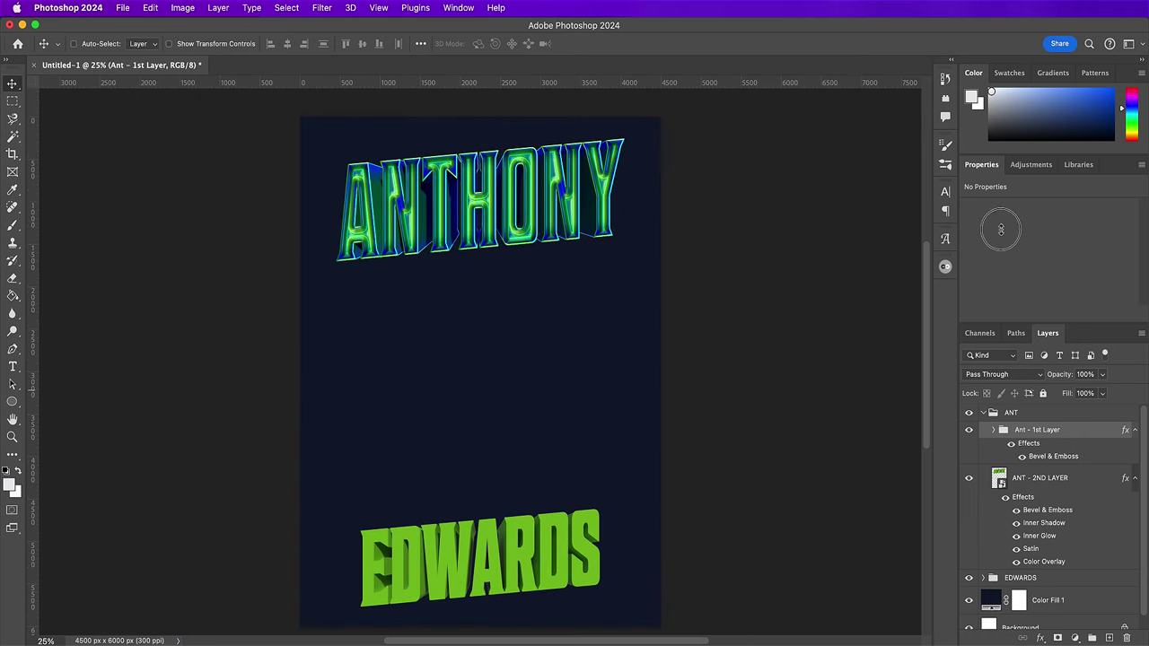
{"action": "left_click", "coordinate": [1083, 490]}
{"action": "right_click", "coordinate": [1083, 490]}
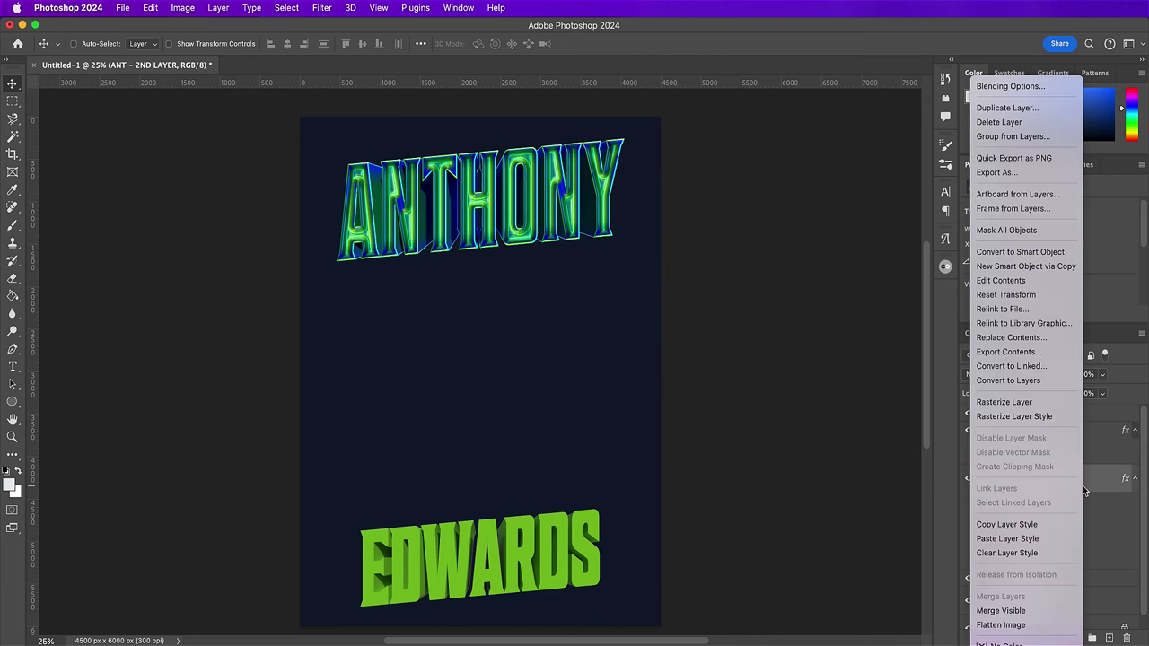
{"action": "left_click", "coordinate": [1030, 528]}
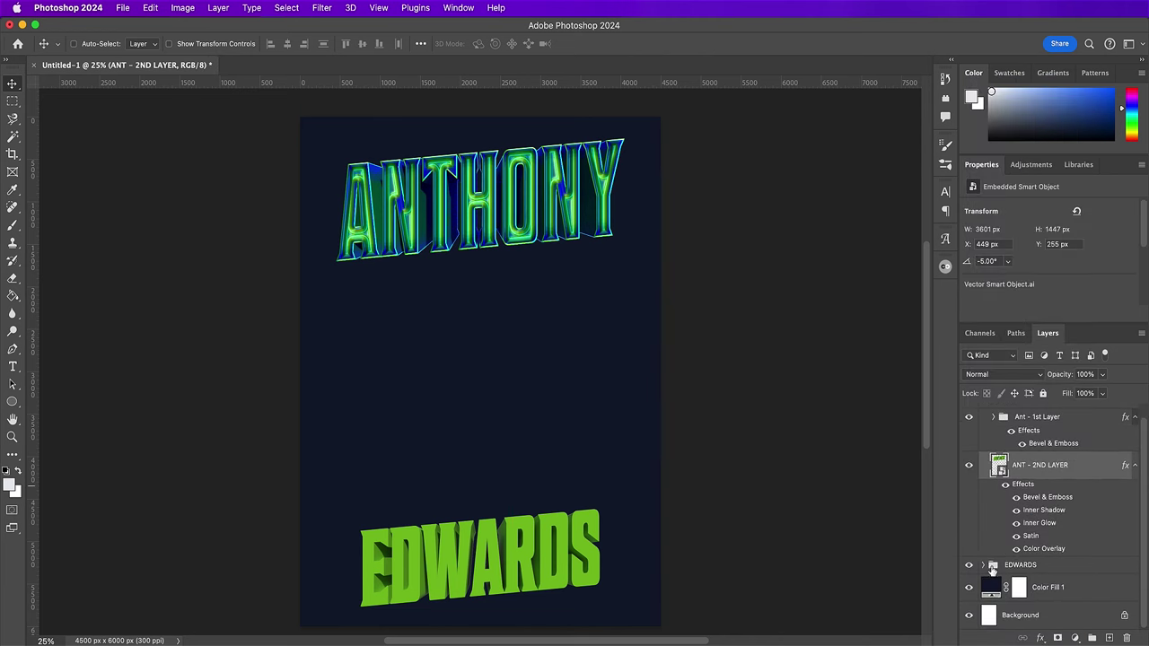
{"action": "left_click", "coordinate": [982, 577]}
{"action": "scroll", "coordinate": [982, 567], "scroll_direction": "down", "scroll_amount": 2}
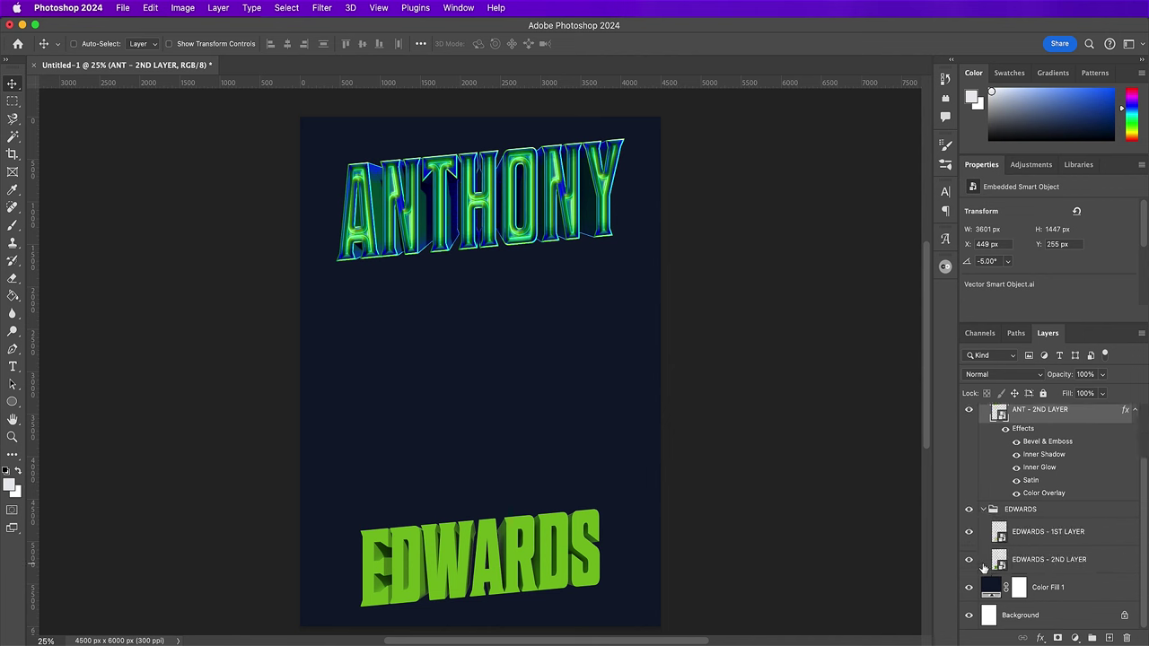
{"action": "left_click", "coordinate": [1100, 561]}
{"action": "right_click", "coordinate": [1100, 561]}
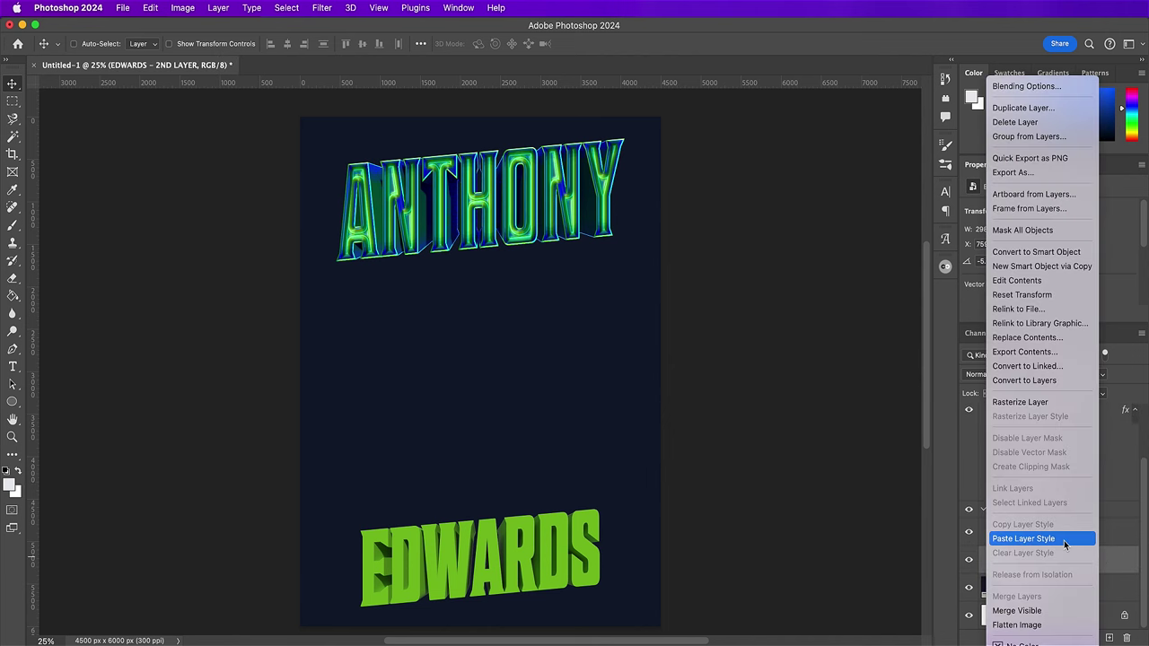
{"action": "left_click", "coordinate": [1063, 541]}
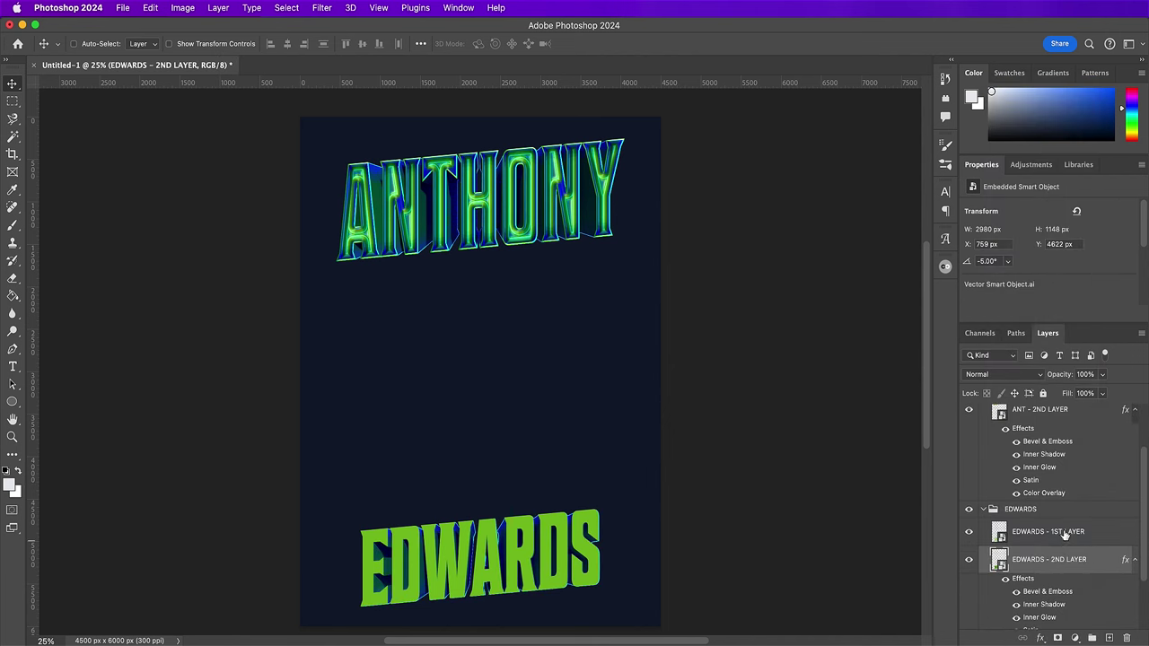
- Wrap EDWARDS - 1ST LAYER in a new group inside EDWARDS named 'Edwards - 1st Layer'
{"action": "left_click", "coordinate": [1063, 535]}
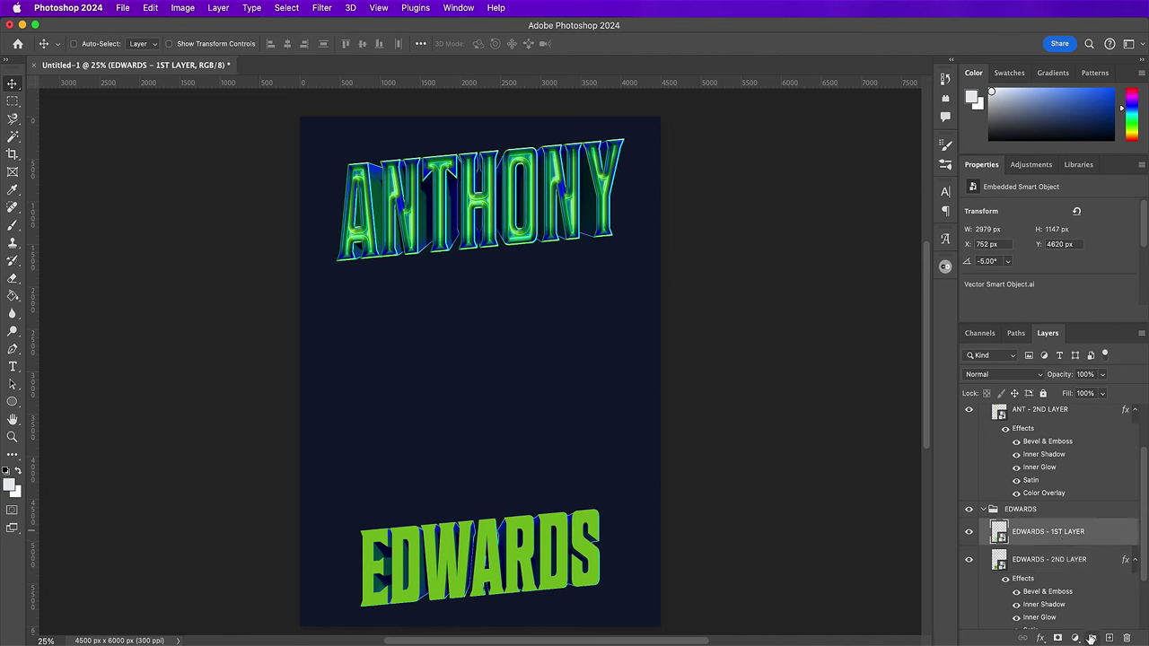
{"action": "left_click", "coordinate": [1092, 637]}
{"action": "left_click_drag", "start_coordinate": [1100, 554], "coordinate": [1090, 529]}
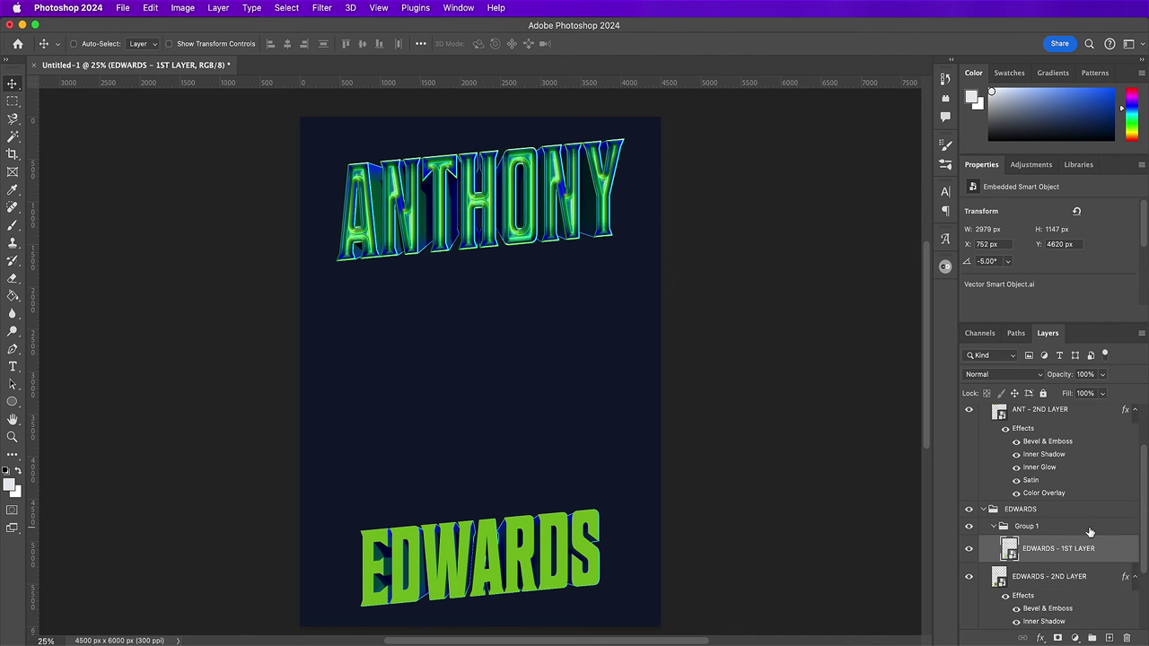
{"action": "double_click", "coordinate": [1030, 526]}
{"action": "type", "text": "Edwards - 1"}
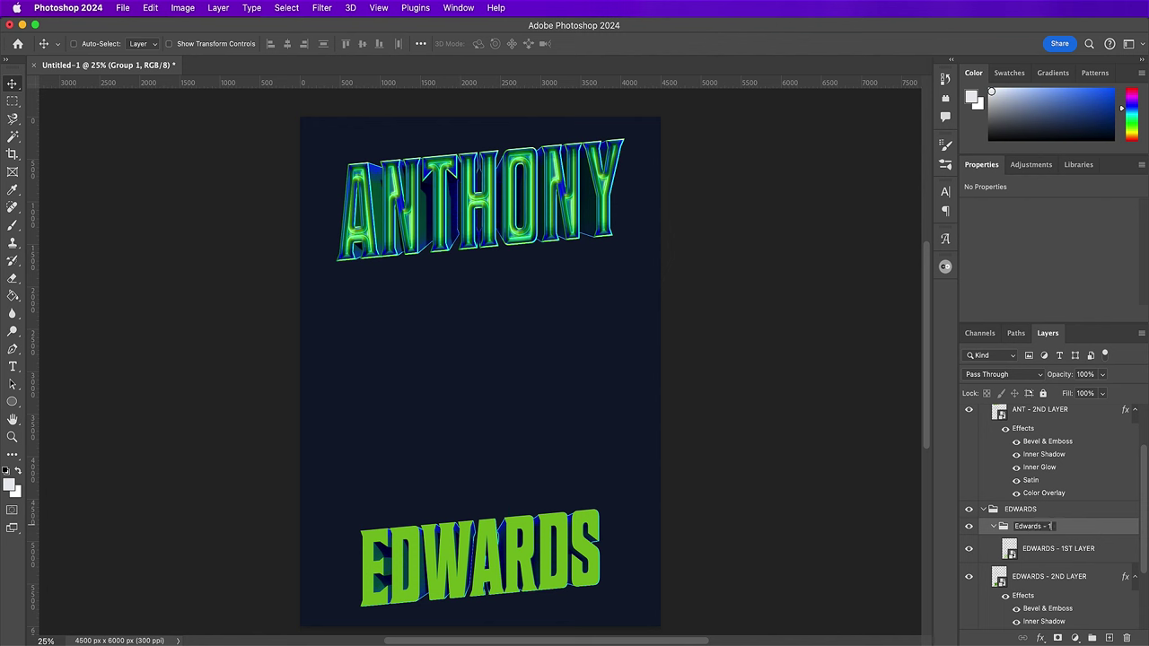
{"action": "type", "text": "st Layer"}
{"action": "key", "text": "Return"}
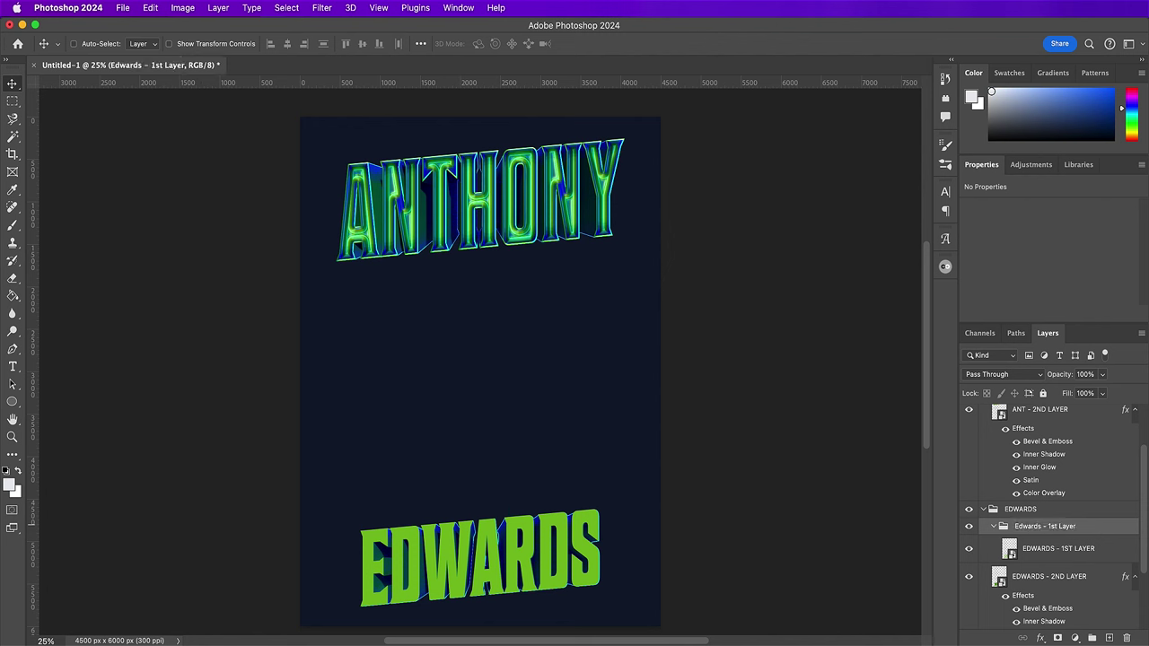
{"action": "scroll", "coordinate": [1037, 538], "scroll_direction": "up", "scroll_amount": 5}
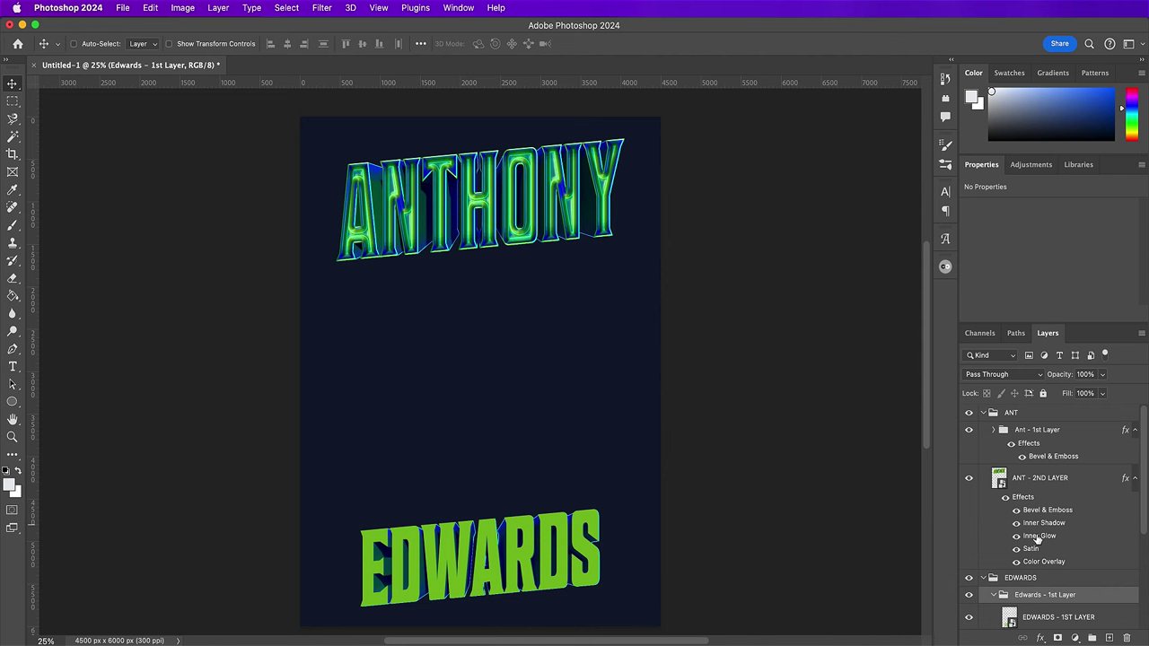
- Copy the ANT - 1ST LAYER style and paste it onto EDWARDS - 1ST LAYER
{"action": "left_click", "coordinate": [1054, 478]}
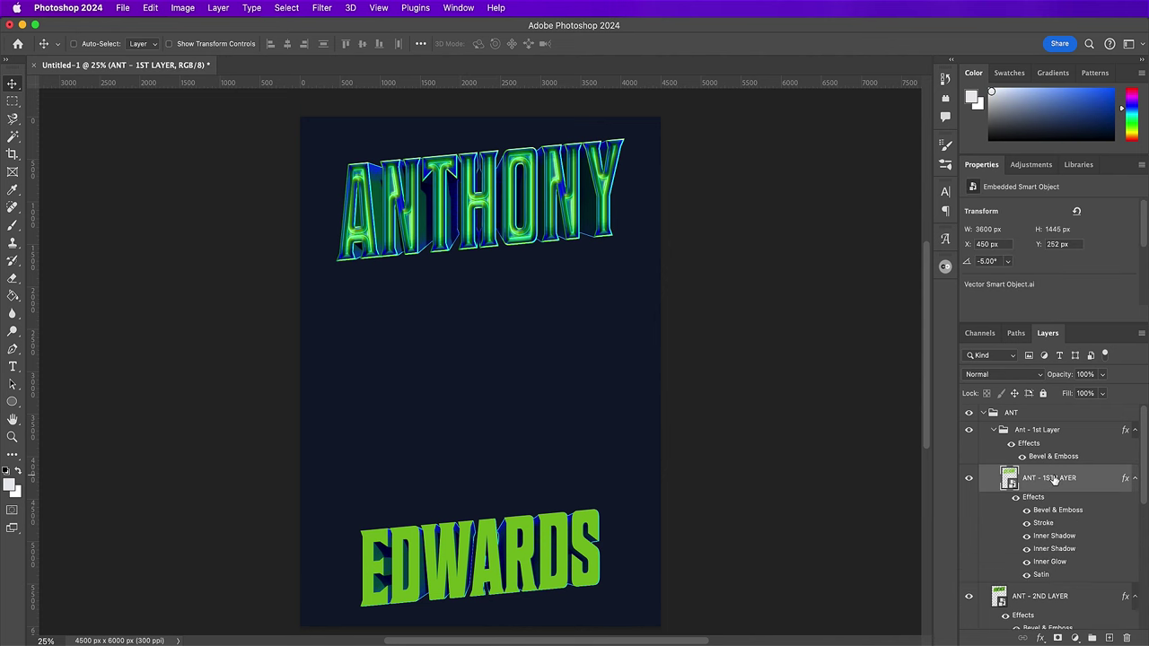
{"action": "right_click", "coordinate": [1055, 479]}
{"action": "left_click", "coordinate": [1009, 527]}
{"action": "scroll", "coordinate": [1046, 544], "scroll_direction": "down", "scroll_amount": 2}
{"action": "scroll", "coordinate": [1047, 544], "scroll_direction": "down", "scroll_amount": 4}
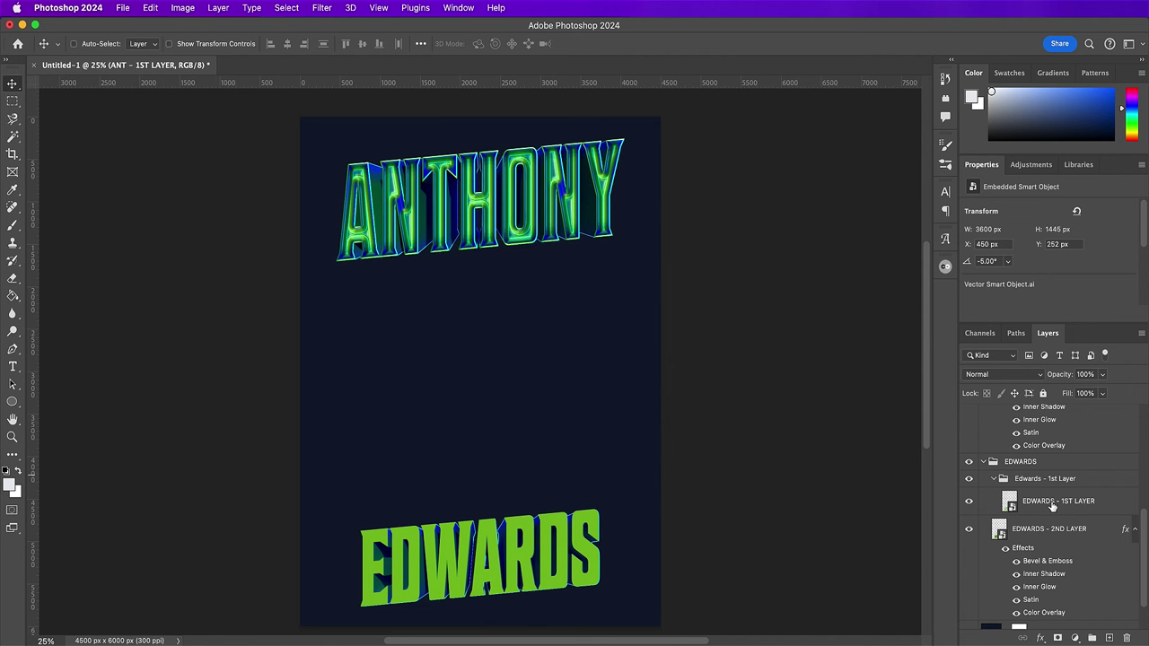
{"action": "left_click", "coordinate": [1051, 507]}
{"action": "right_click", "coordinate": [1053, 507]}
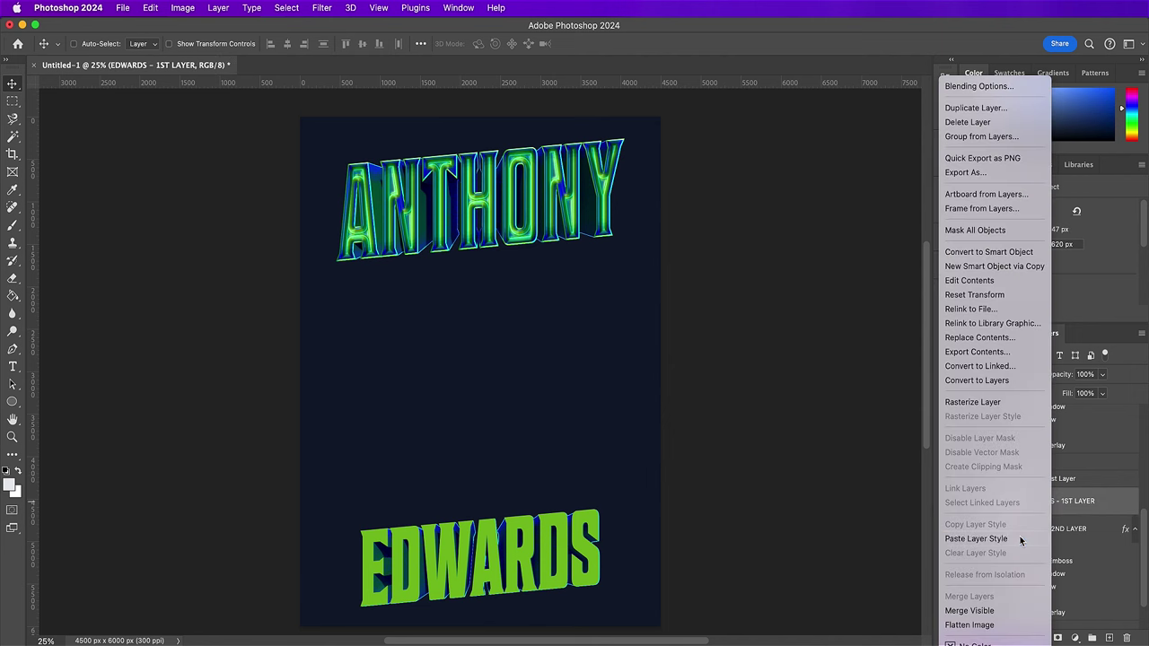
{"action": "left_click", "coordinate": [1021, 537]}
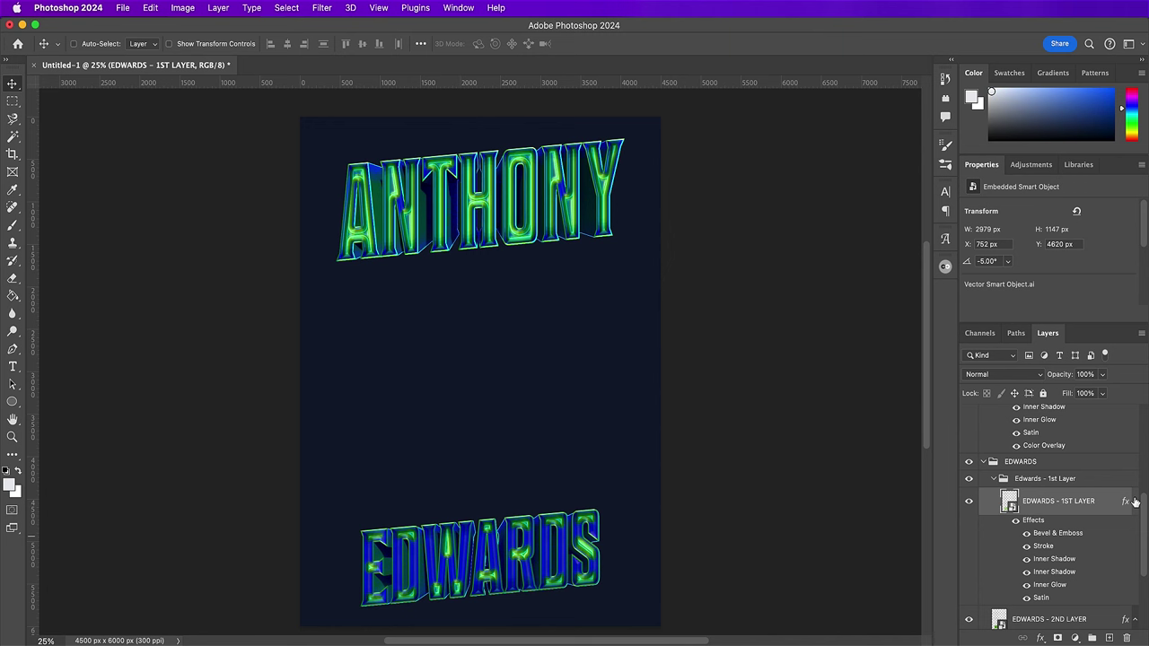
- Scale the EDWARDS - 1ST LAYER effects to 75% and collapse its group
{"action": "right_click", "coordinate": [1136, 506]}
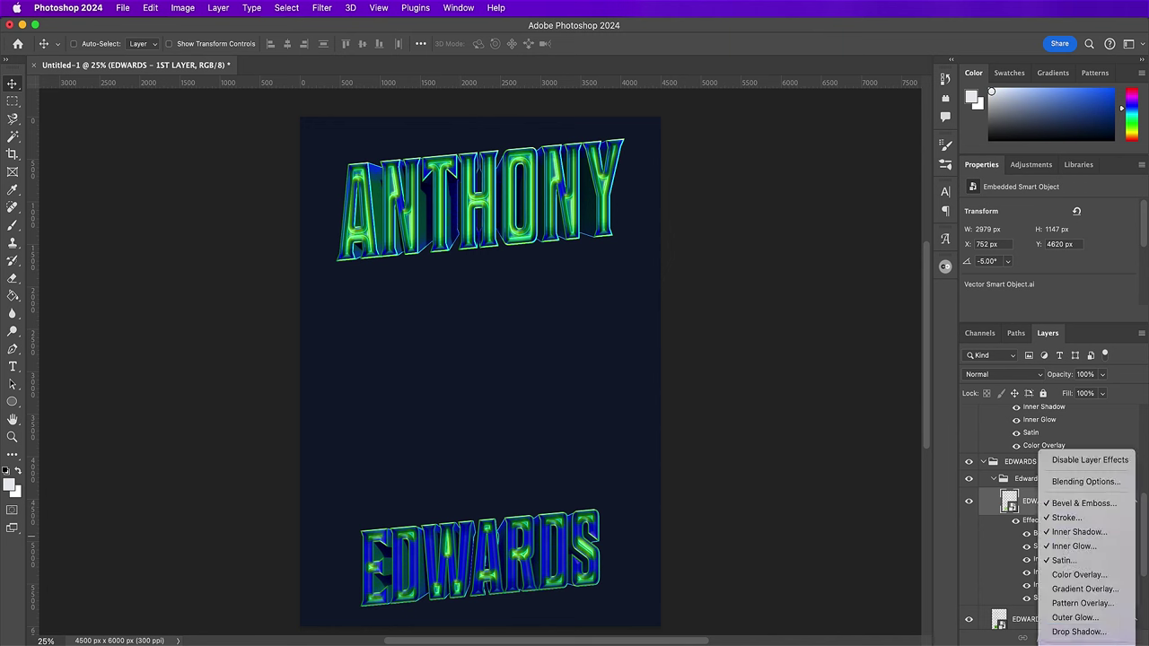
{"action": "left_click", "coordinate": [999, 544]}
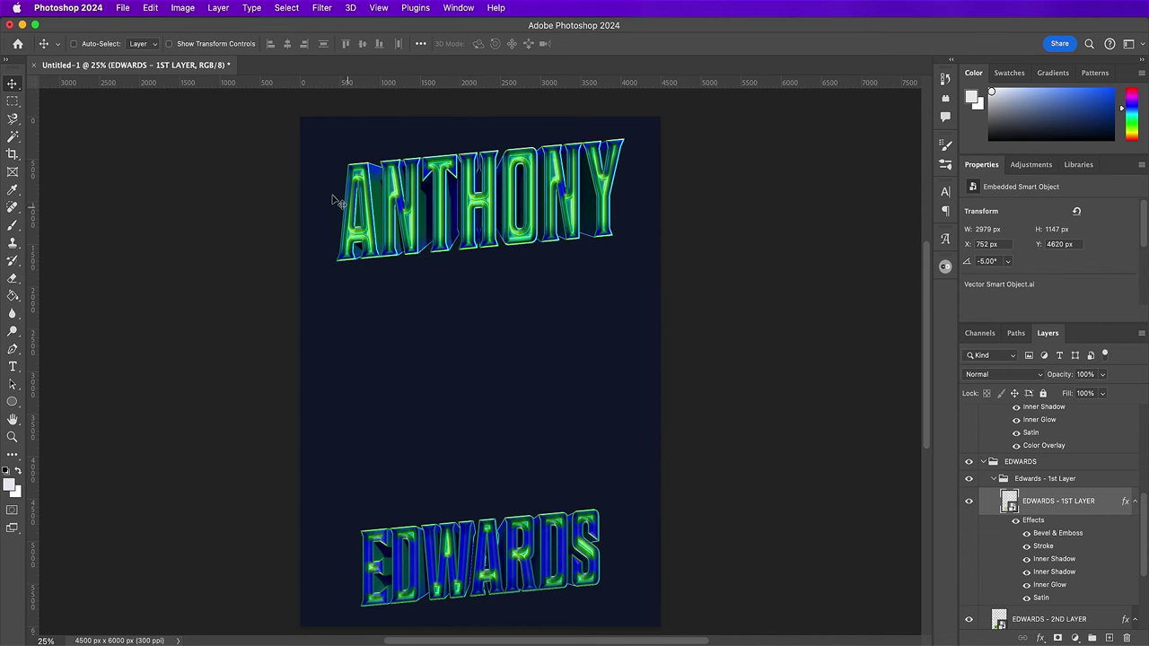
{"action": "left_click", "coordinate": [216, 8]}
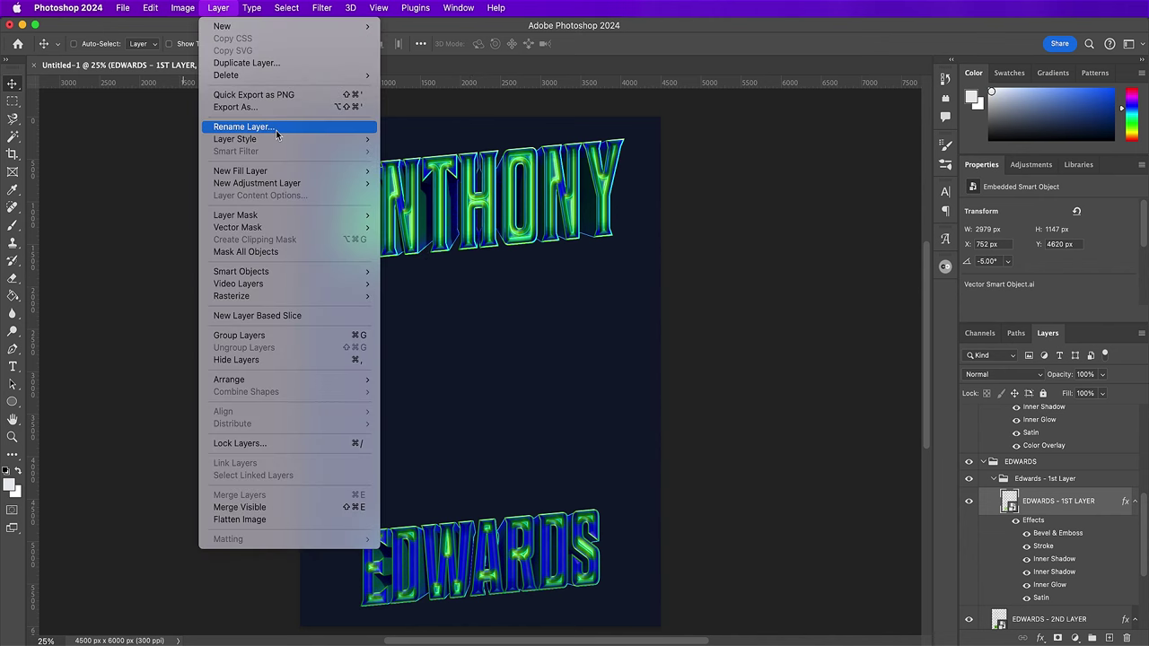
{"action": "mouse_move", "coordinate": [269, 139]}
{"action": "left_click", "coordinate": [437, 370]}
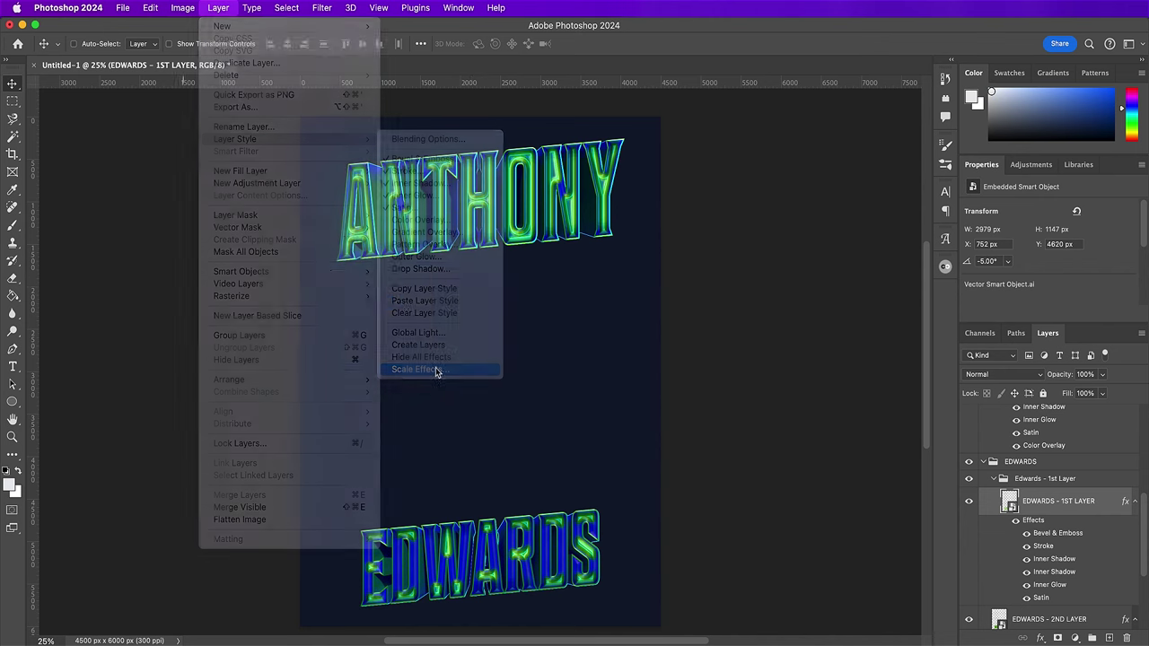
{"action": "type", "text": "75"}
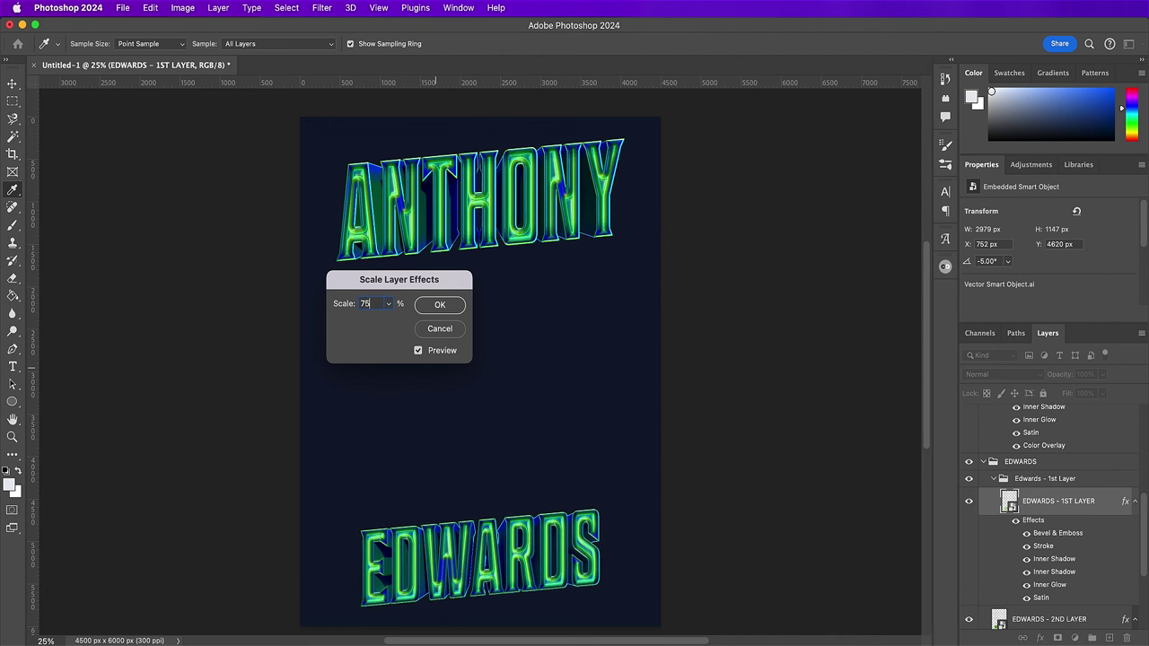
{"action": "left_click", "coordinate": [441, 306]}
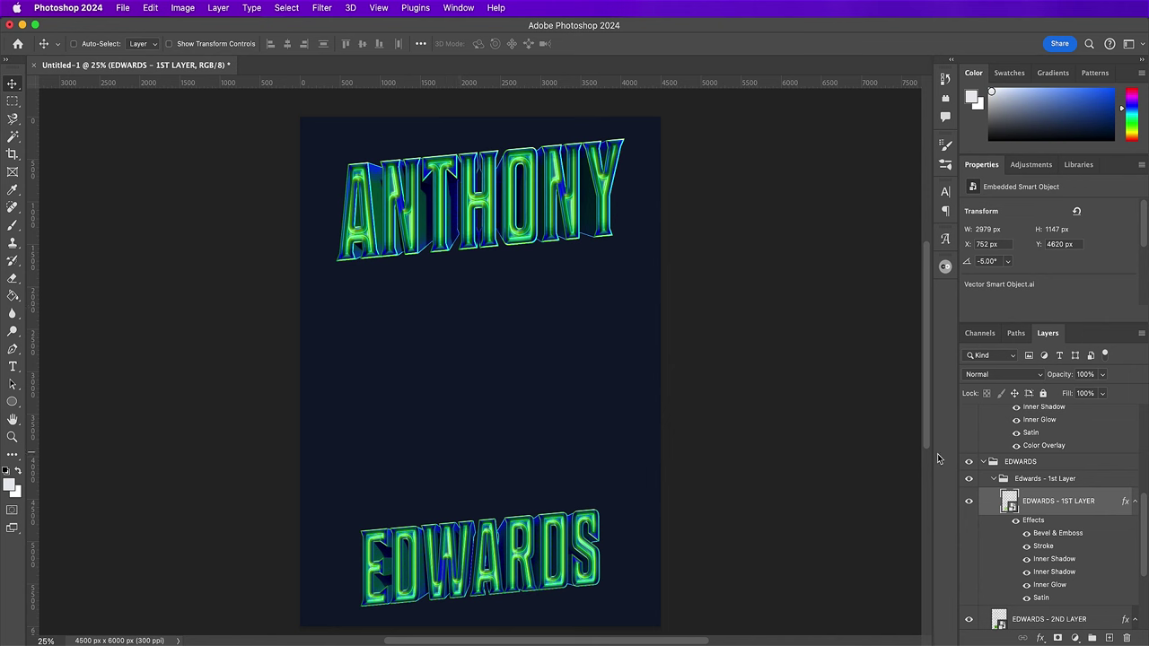
{"action": "left_click", "coordinate": [995, 480]}
- Copy the Ant - 1st Layer group's Bevel & Emboss style onto the Edwards - 1st Layer group
{"action": "scroll", "coordinate": [995, 482], "scroll_direction": "up", "scroll_amount": 5}
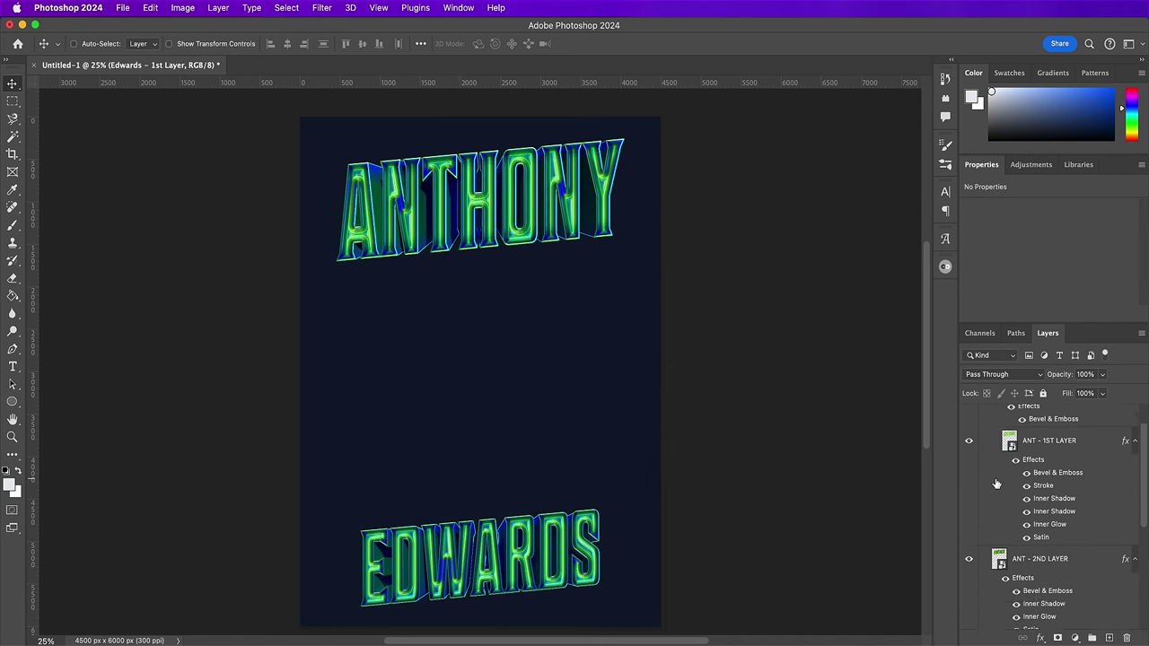
{"action": "left_click", "coordinate": [1029, 434]}
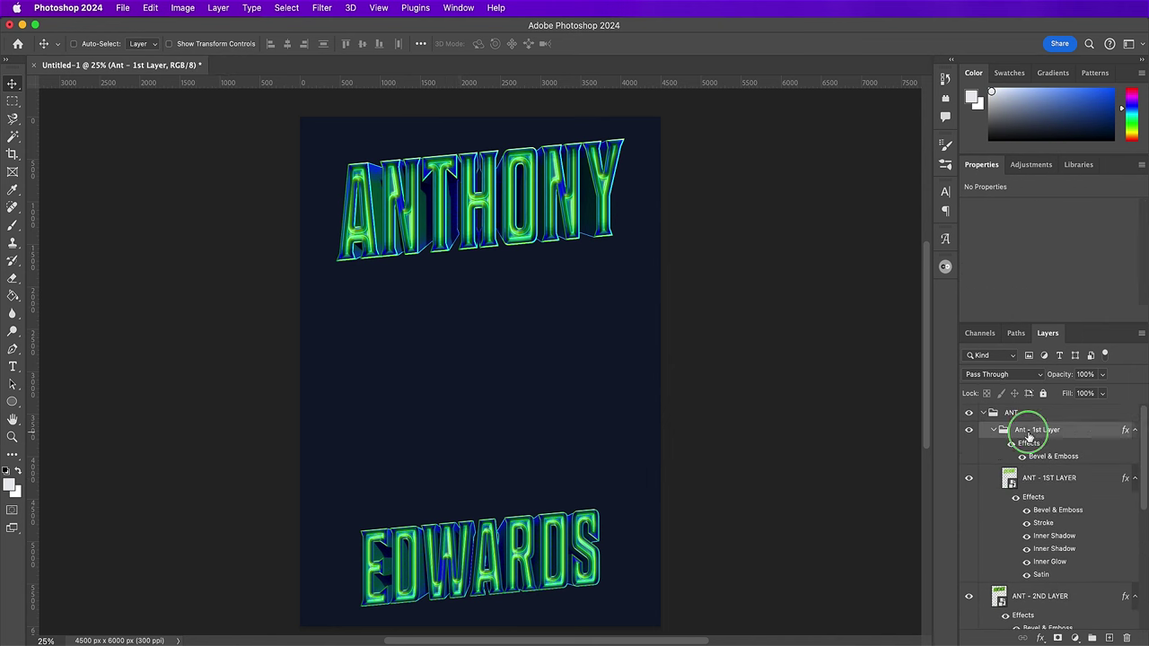
{"action": "right_click", "coordinate": [1029, 435]}
{"action": "left_click", "coordinate": [1040, 550]}
{"action": "scroll", "coordinate": [1040, 552], "scroll_direction": "down", "scroll_amount": 3}
{"action": "scroll", "coordinate": [1041, 555], "scroll_direction": "down", "scroll_amount": 2}
{"action": "left_click", "coordinate": [1039, 553]}
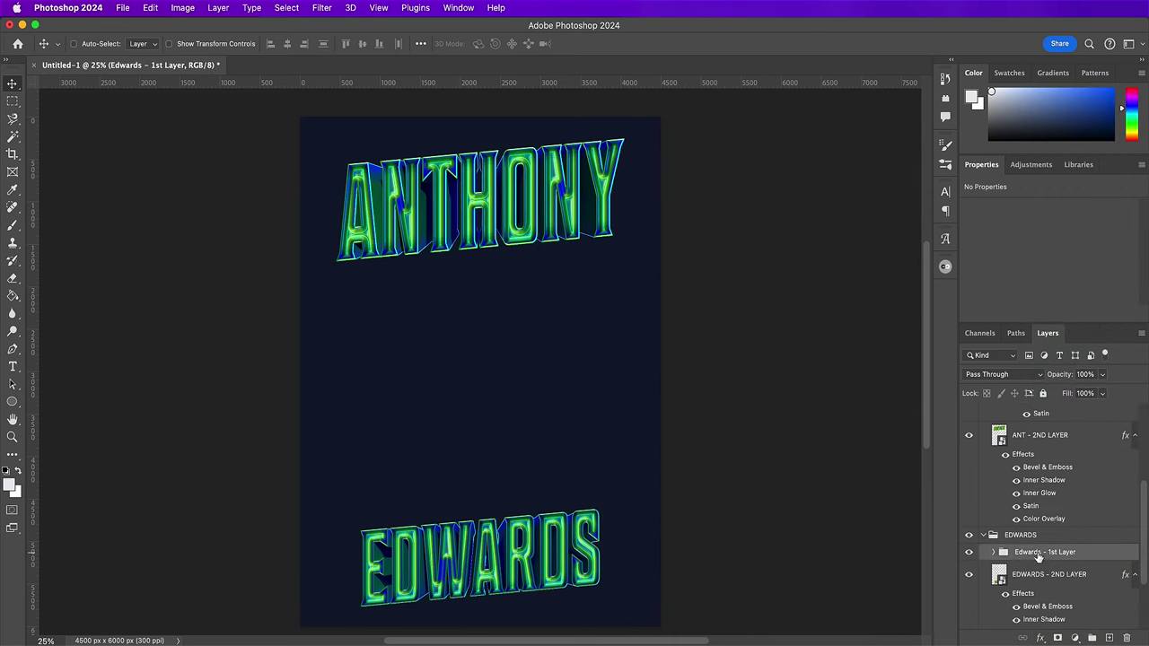
{"action": "right_click", "coordinate": [1039, 556]}
{"action": "left_click", "coordinate": [1001, 569]}
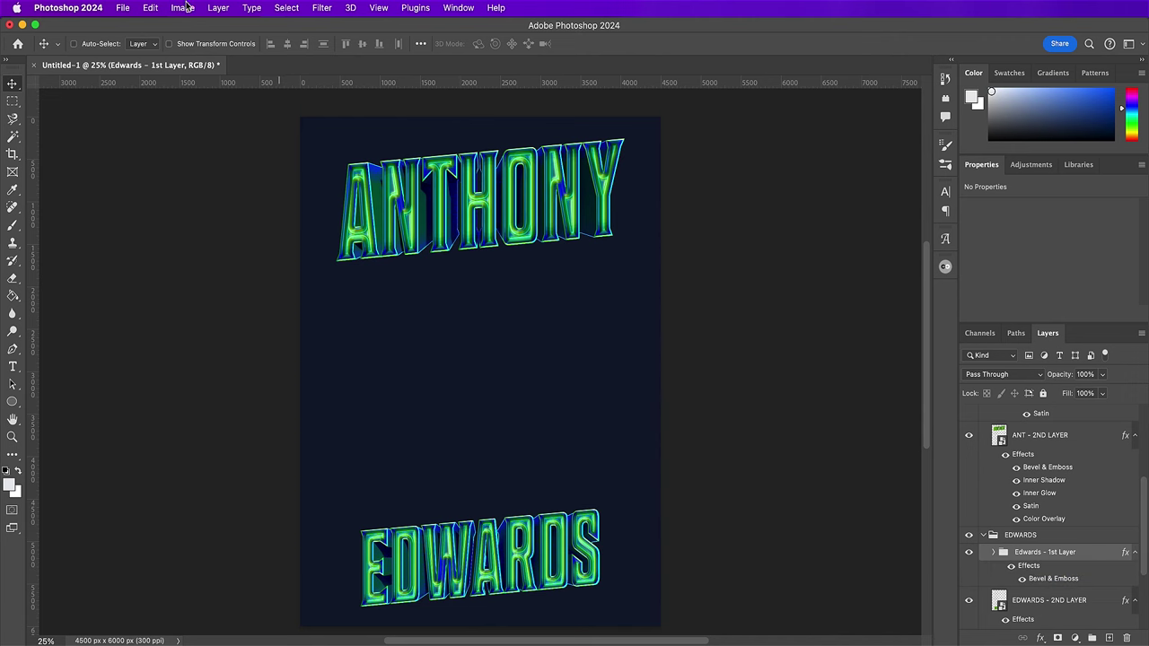
- Scale the Edwards - 1st Layer group's effects to 75%
{"action": "left_click", "coordinate": [218, 7]}
{"action": "mouse_move", "coordinate": [285, 139]}
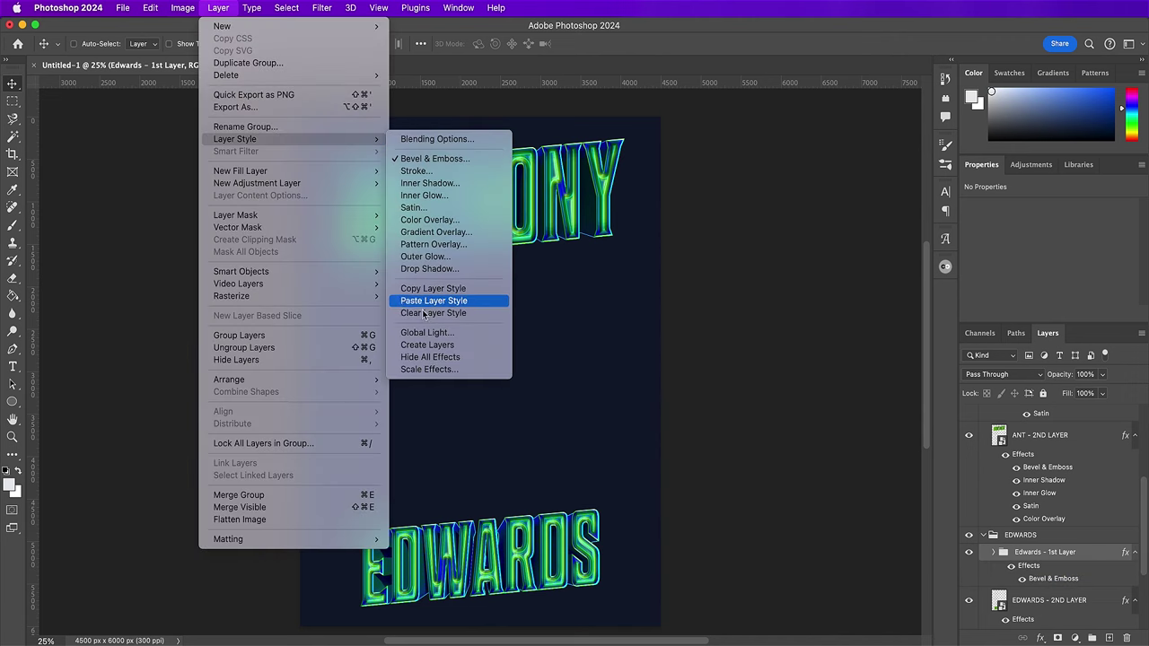
{"action": "left_click", "coordinate": [430, 369]}
{"action": "type", "text": "75"}
{"action": "key", "text": "Return"}
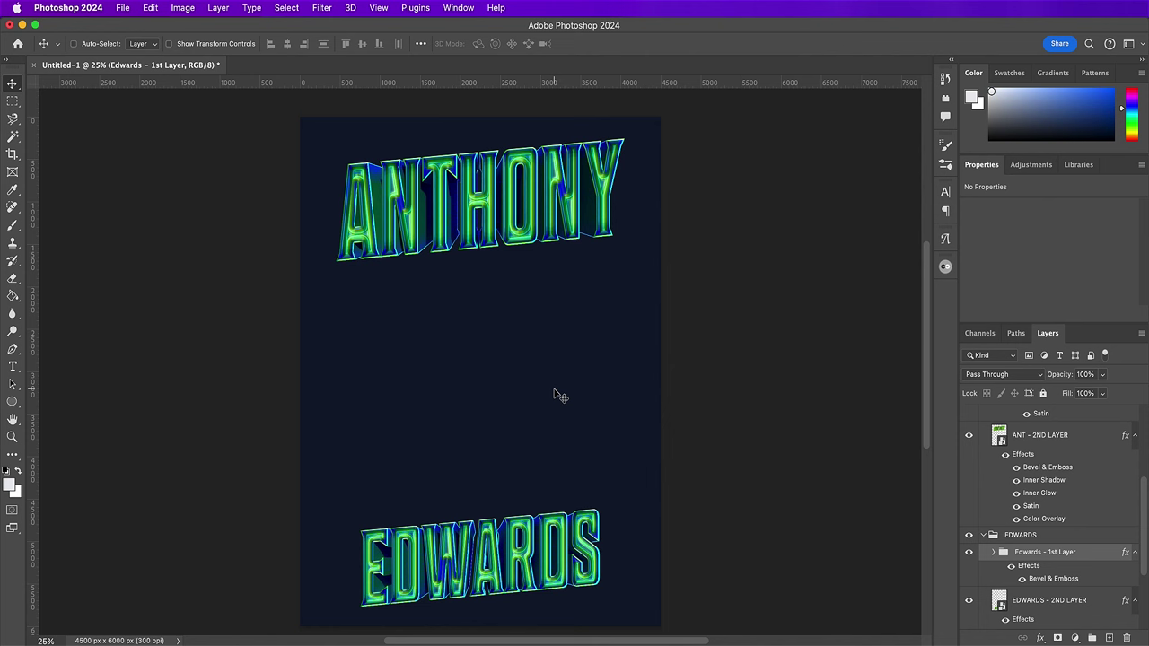
- Save the poster as AnthonyEdwards_Wolves.psd
{"action": "left_click", "coordinate": [127, 10]}
{"action": "left_click", "coordinate": [148, 155]}
{"action": "type", "text": "AnthonyE"}
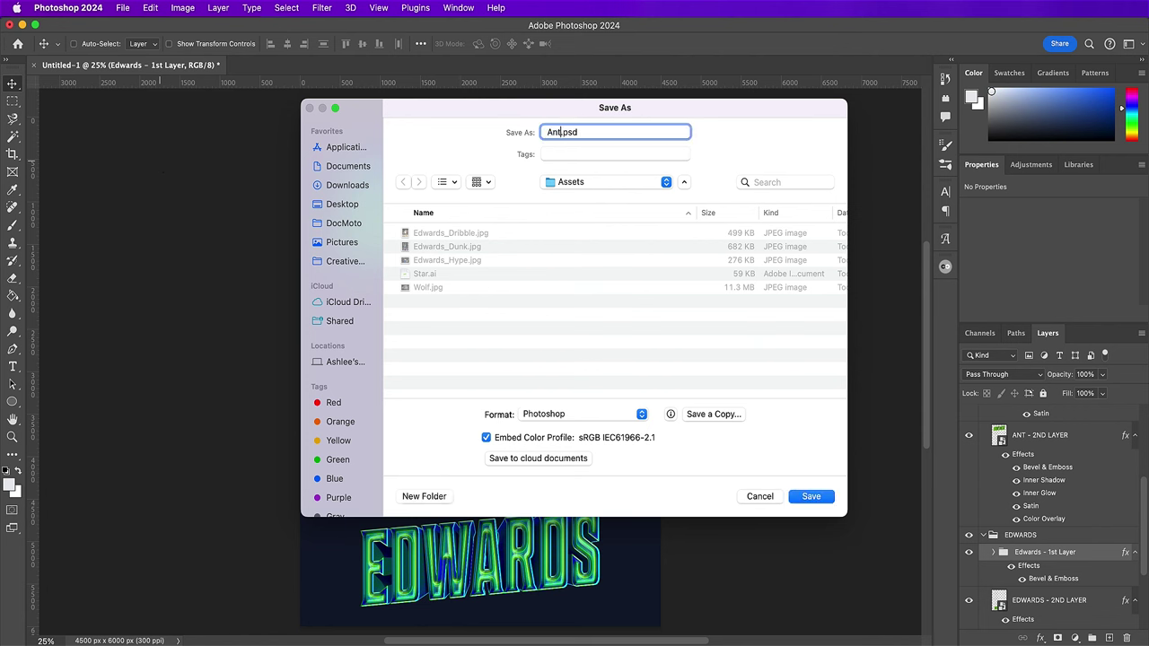
{"action": "type", "text": "dwards_Wolves"}
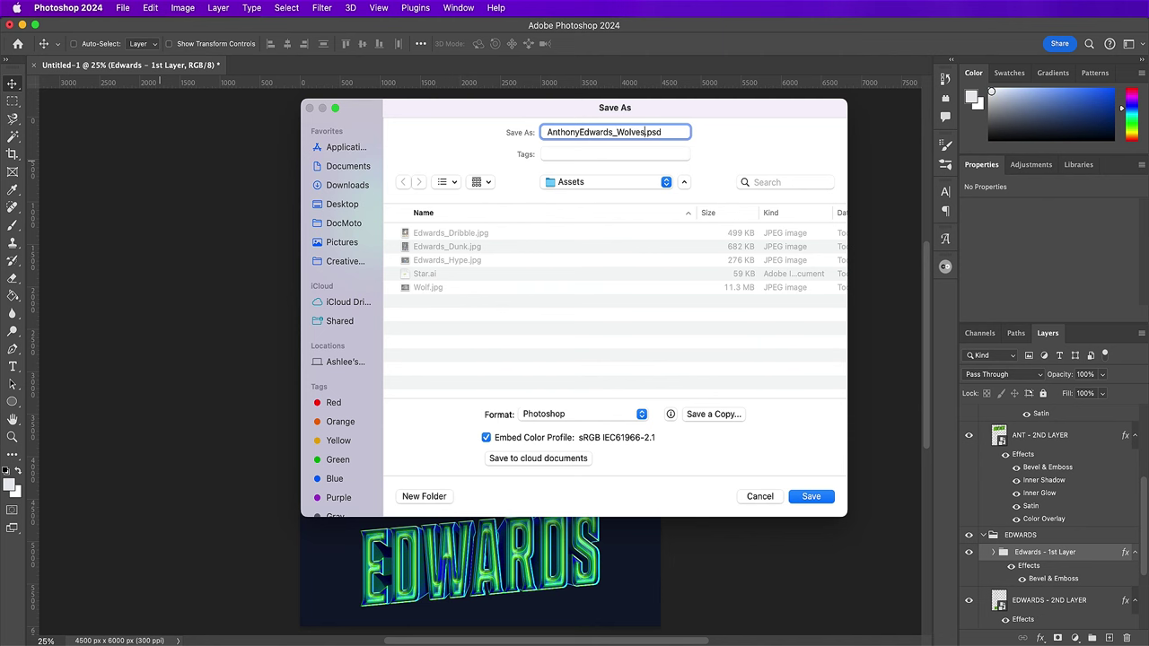
{"action": "key", "text": "Return"}
{"action": "key", "text": "Return"}
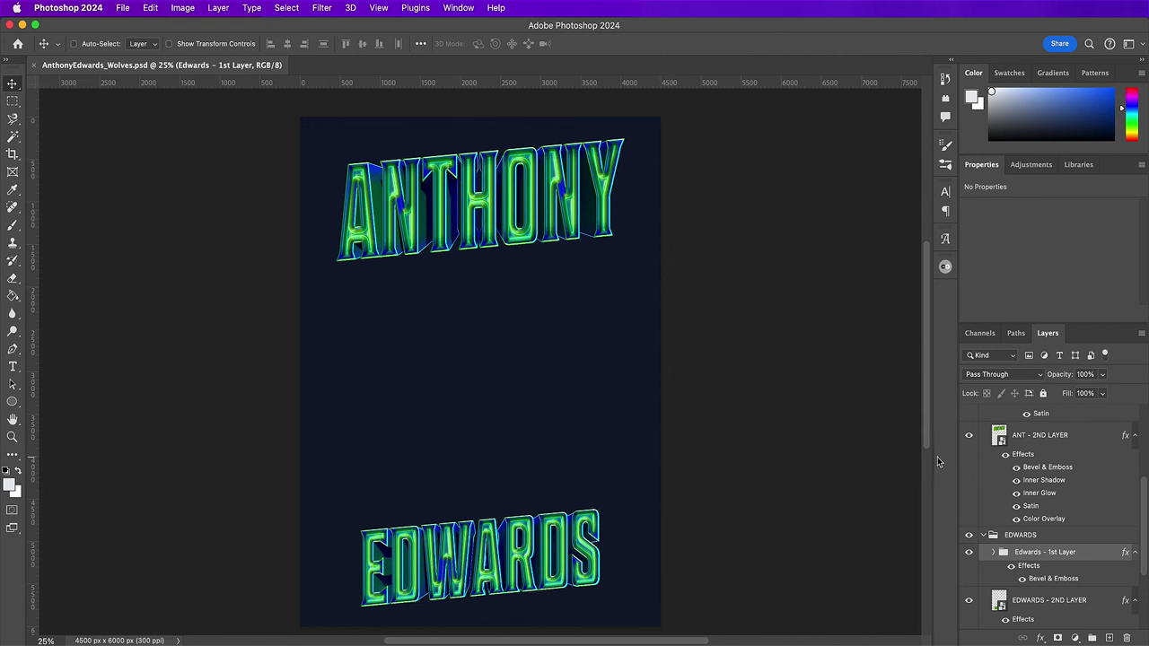
- Collapse the EDWARDS, Ant - 1st Layer and ANT groups and bring up the Open dialog
{"action": "left_click", "coordinate": [983, 536]}
{"action": "scroll", "coordinate": [982, 464], "scroll_direction": "up", "scroll_amount": 5}
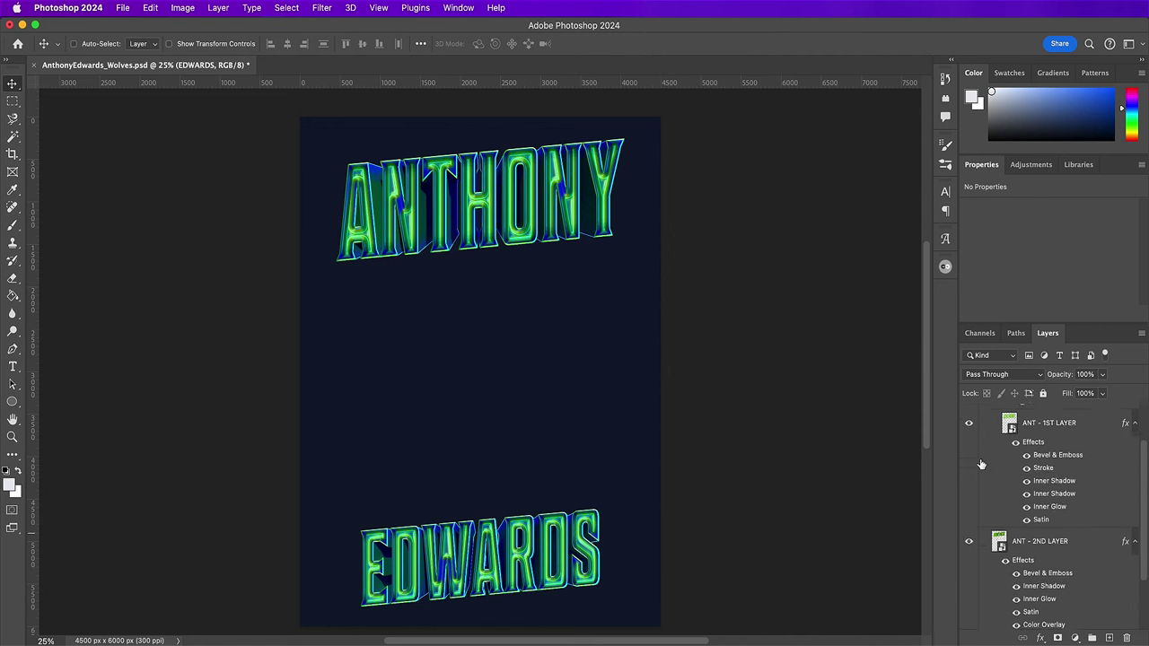
{"action": "left_click", "coordinate": [993, 431]}
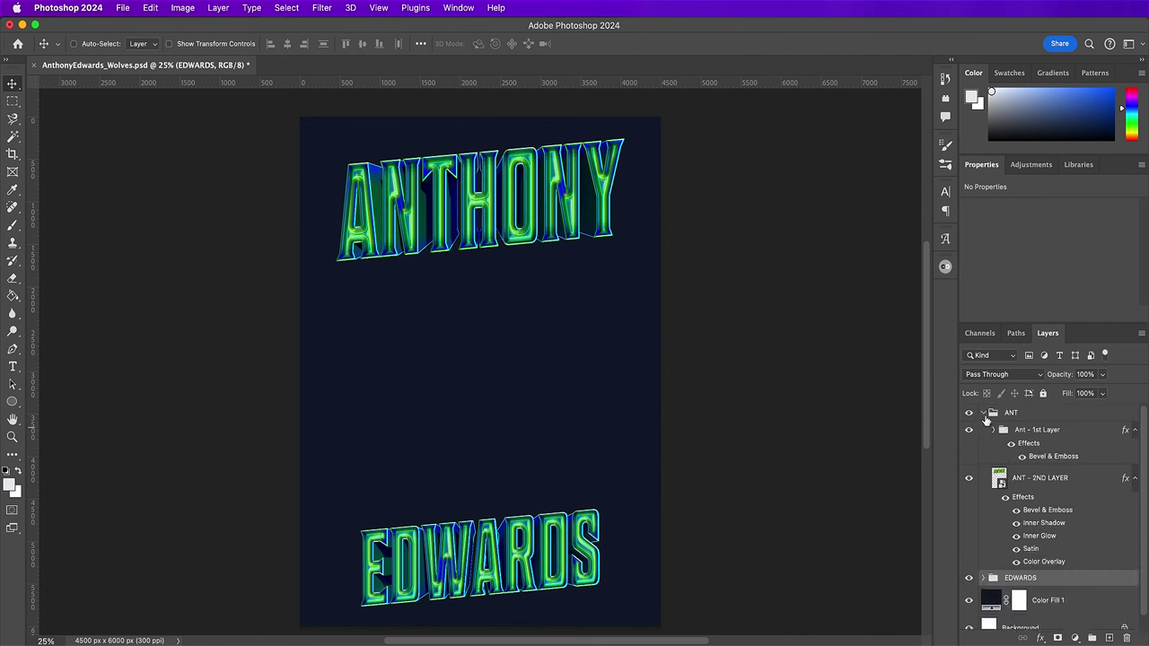
{"action": "left_click", "coordinate": [983, 414]}
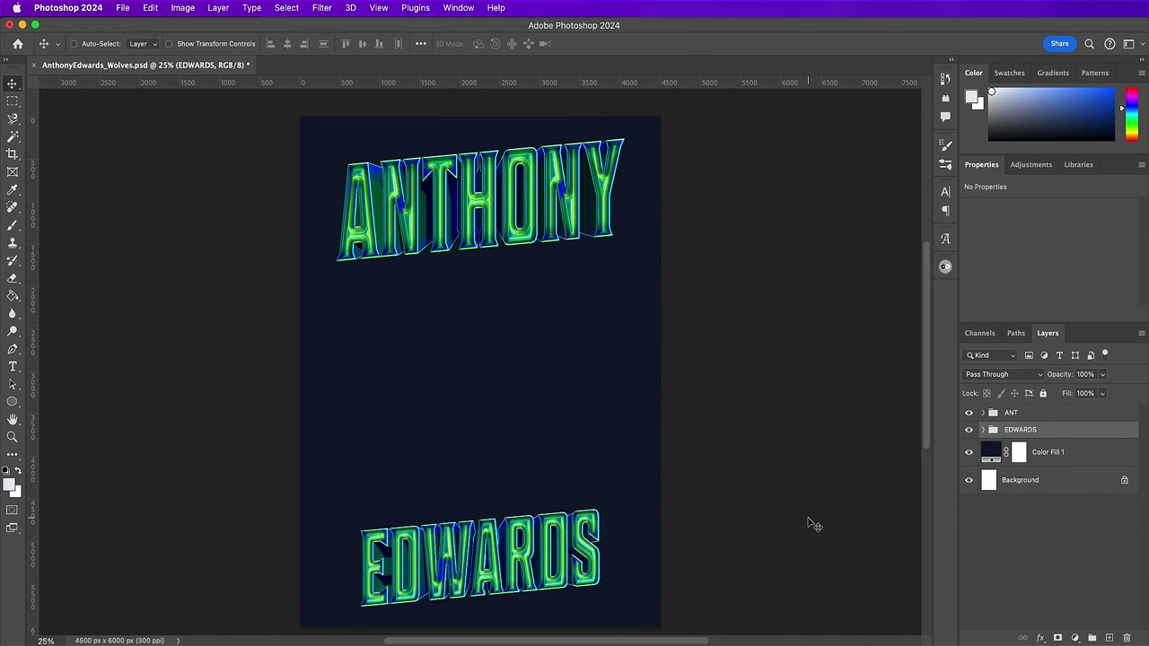
{"action": "key", "text": "super+o"}
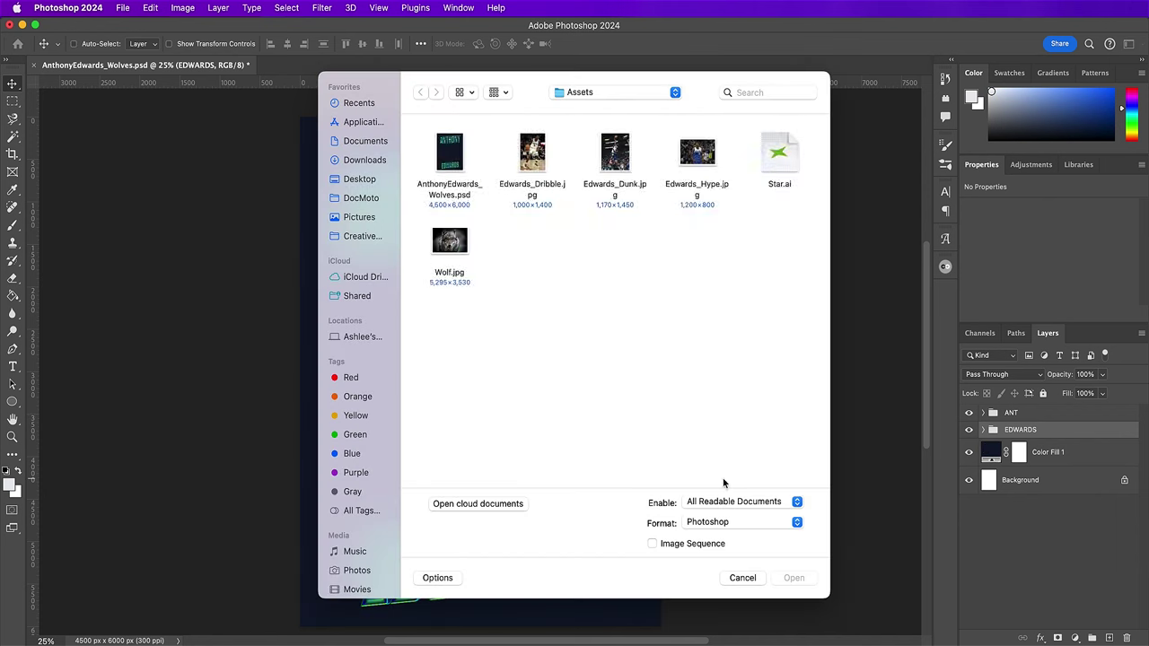
- Open Wolf.jpg, rename its Background layer to Wolf, and convert it to a smart object
{"action": "double_click", "coordinate": [446, 254]}
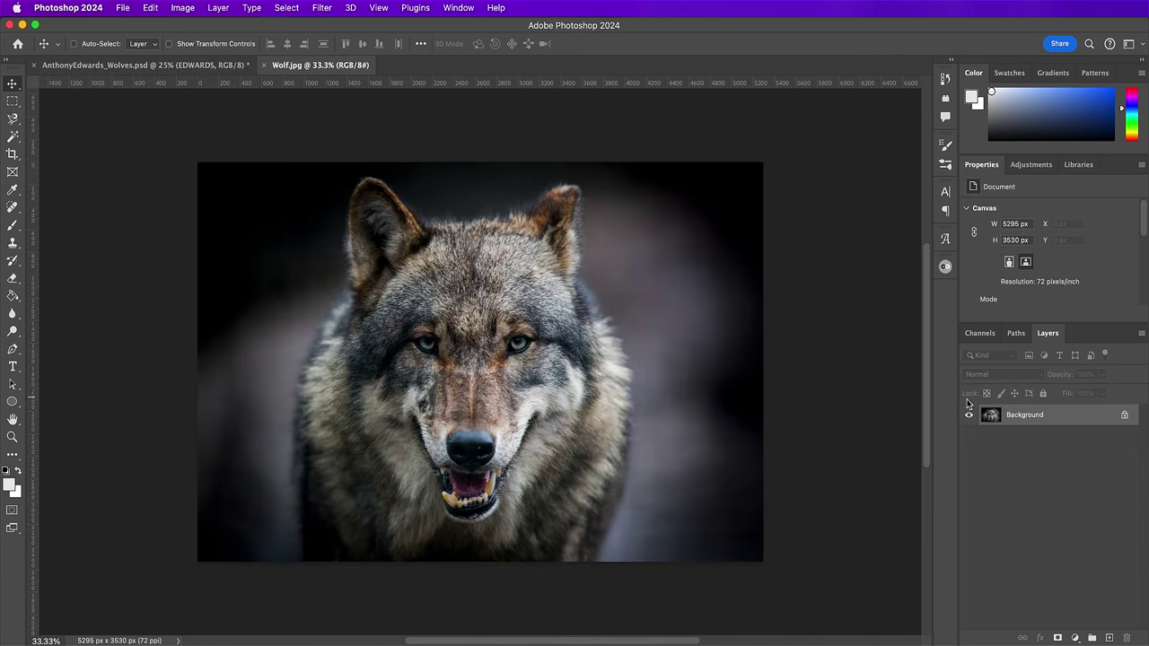
{"action": "double_click", "coordinate": [1030, 419]}
{"action": "type", "text": "Wolf"}
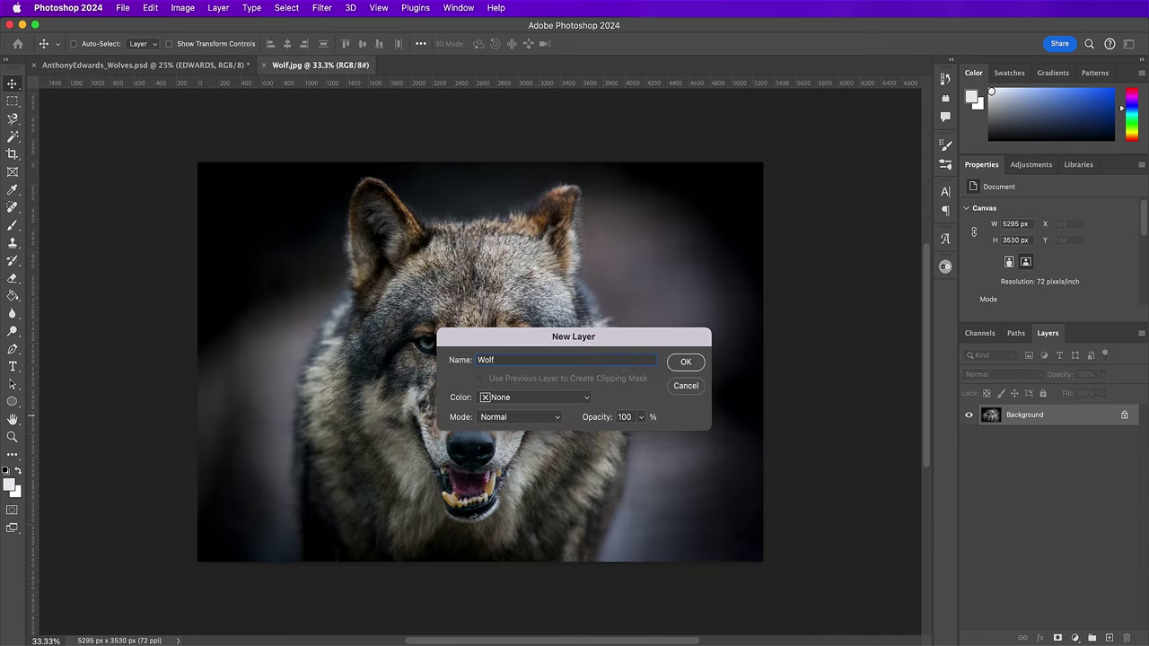
{"action": "key", "text": "Return"}
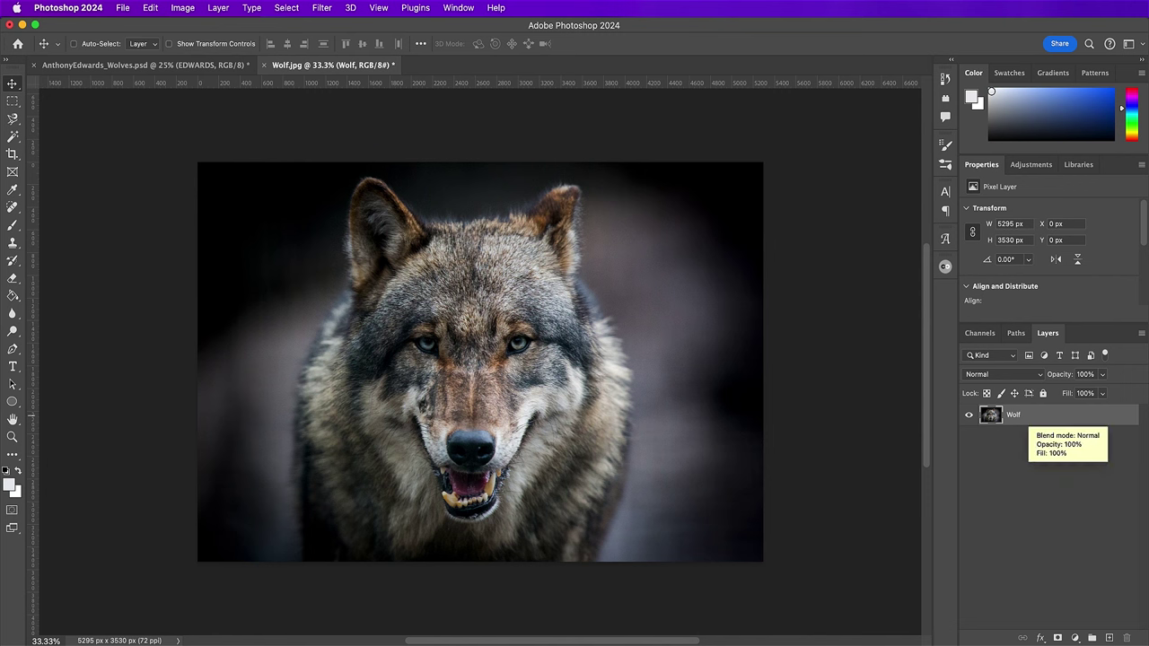
{"action": "right_click", "coordinate": [1029, 416]}
{"action": "left_click", "coordinate": [1060, 332]}
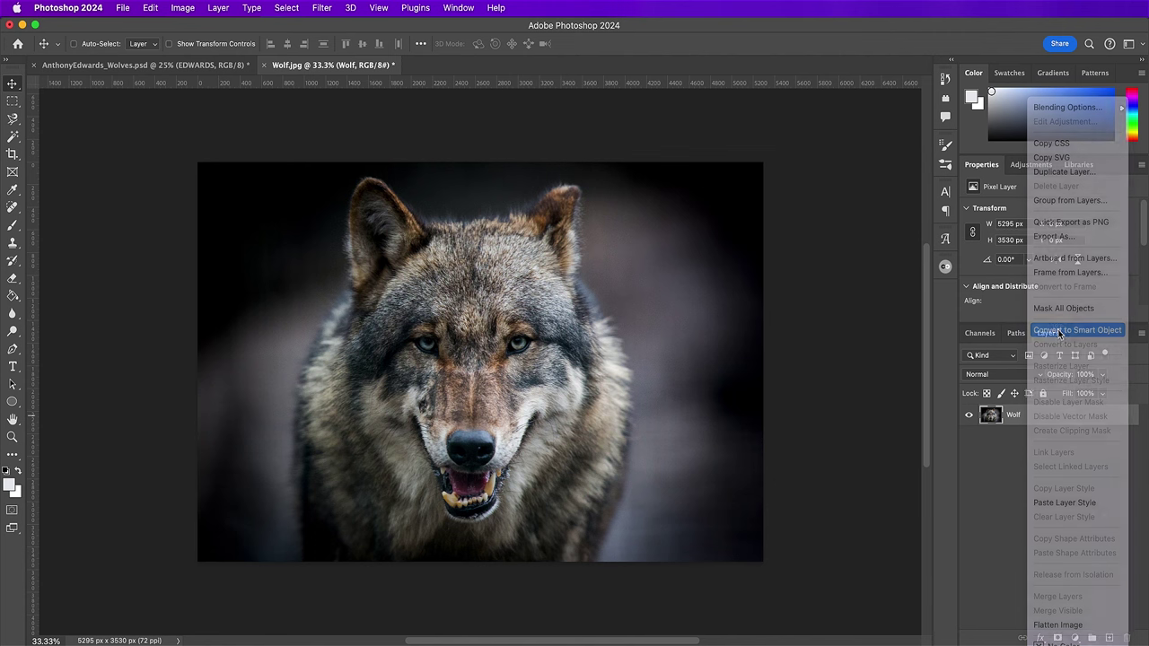
- Mask the wolf using Select Subject and drag the cutout into the poster
{"action": "left_click", "coordinate": [296, 12]}
{"action": "left_click", "coordinate": [319, 166]}
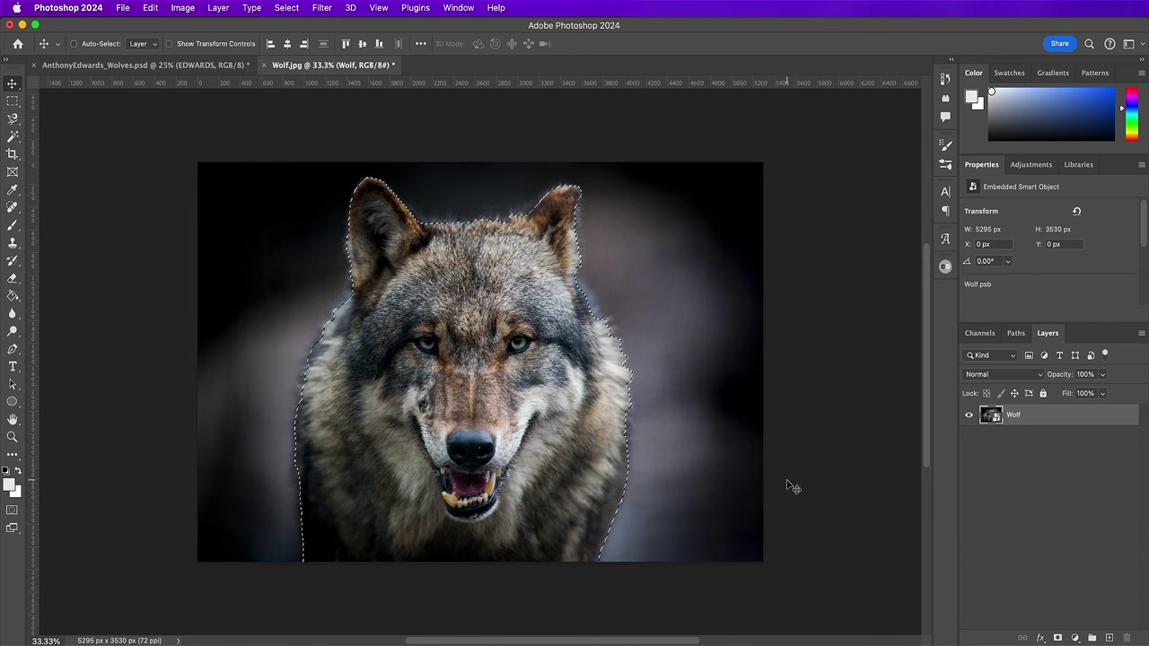
{"action": "left_click", "coordinate": [1057, 638]}
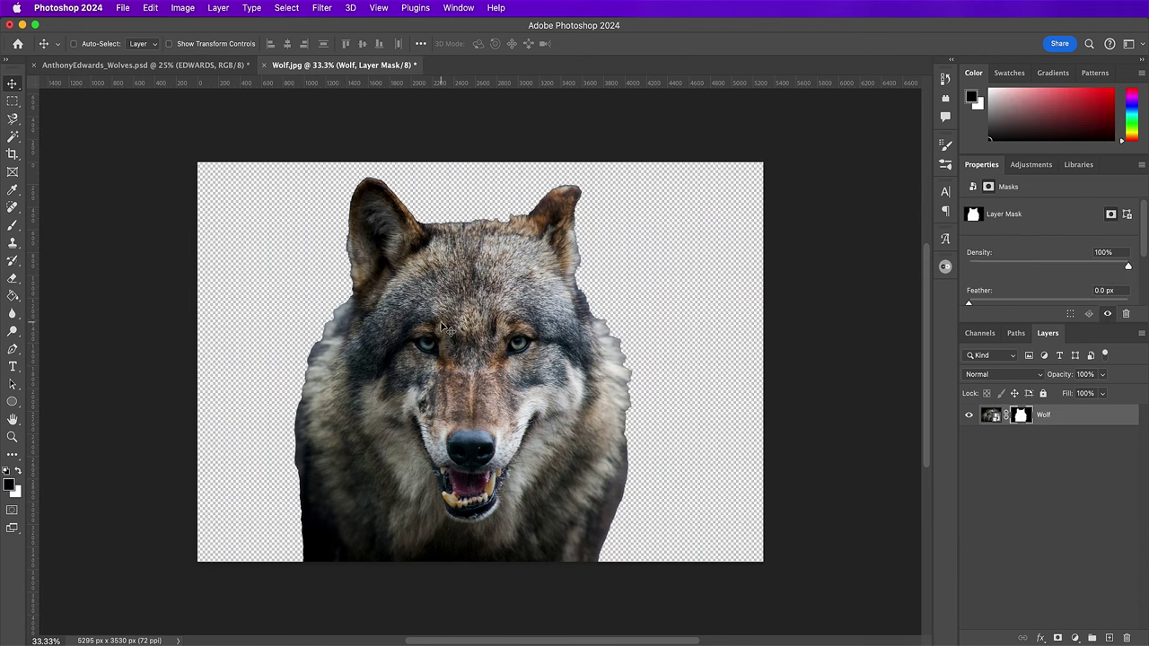
{"action": "left_click", "coordinate": [991, 414]}
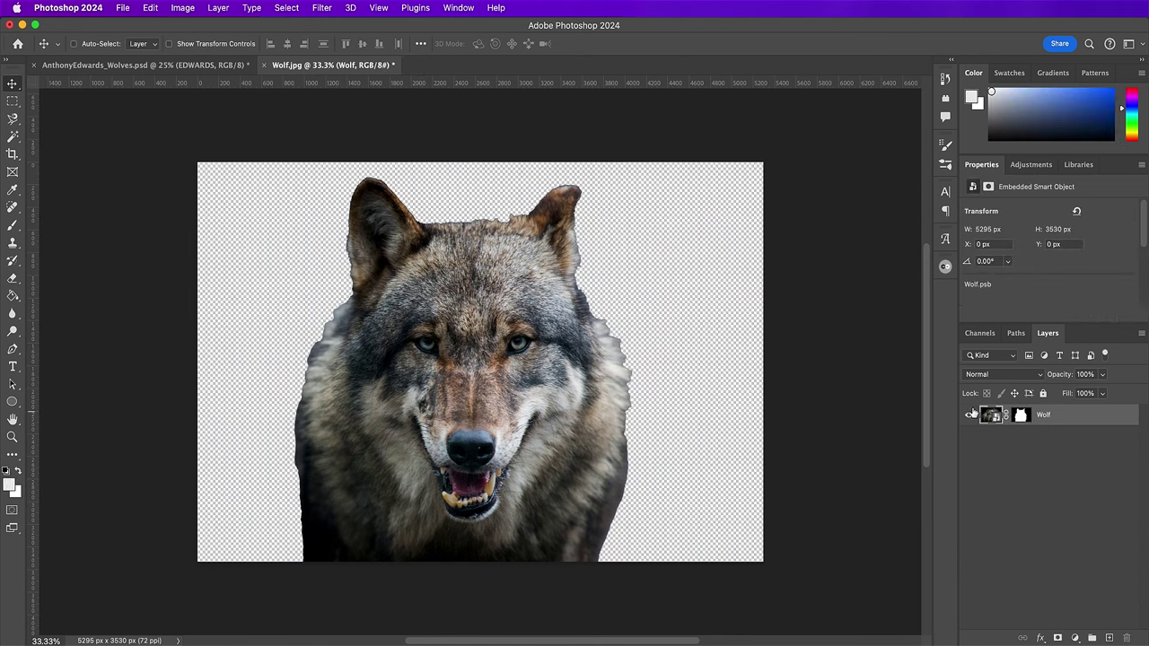
{"action": "left_click_drag", "start_coordinate": [515, 267], "coordinate": [492, 386]}
- Put the Wolf layer below EDWARDS, scale it to about 106% and raise it, then nudge EDWARDS up
{"action": "left_click_drag", "start_coordinate": [1072, 440], "coordinate": [1071, 468]}
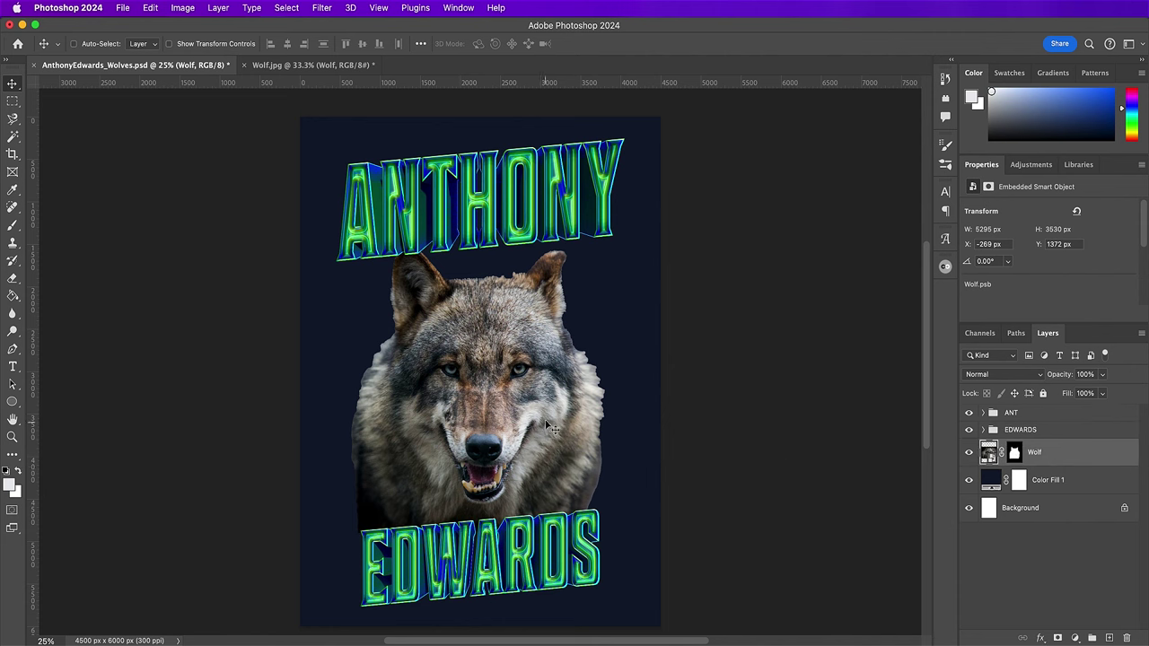
{"action": "key", "text": "super+t"}
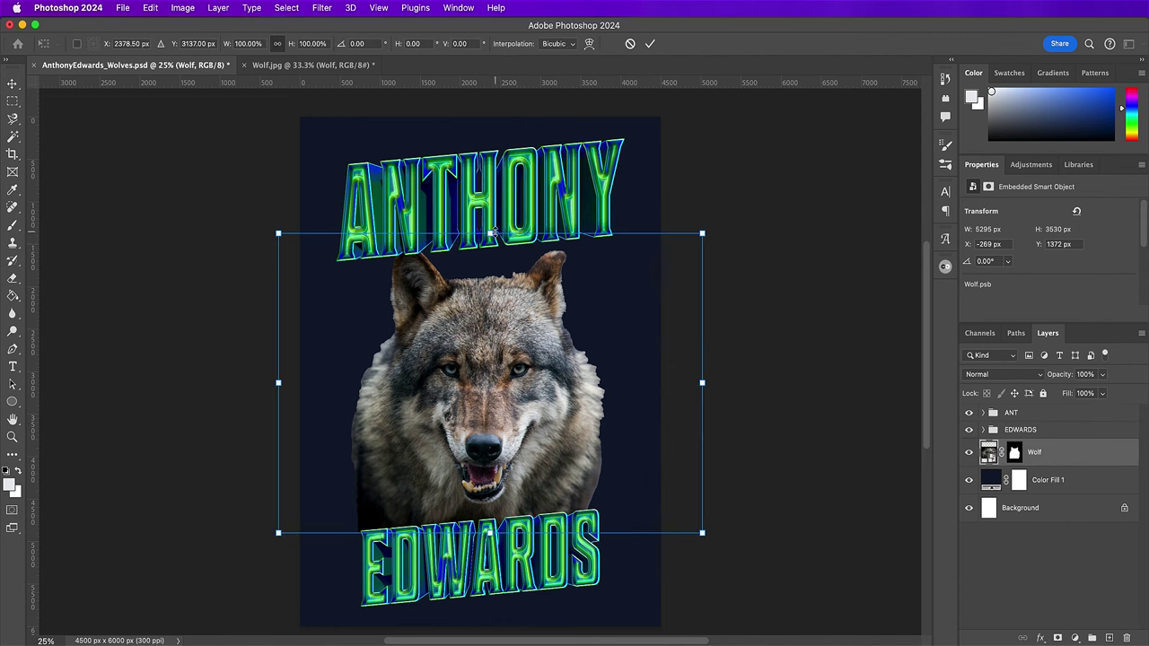
{"action": "left_click_drag", "start_coordinate": [488, 234], "coordinate": [489, 217]}
{"action": "left_click_drag", "start_coordinate": [492, 381], "coordinate": [492, 368]}
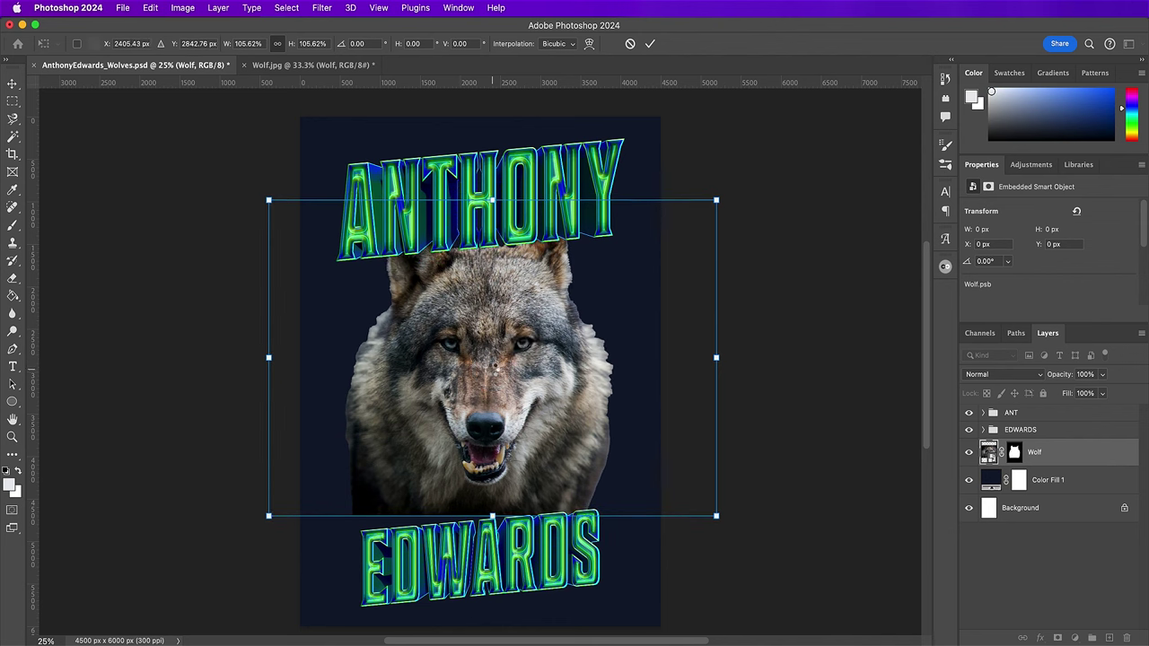
{"action": "key", "text": "Return"}
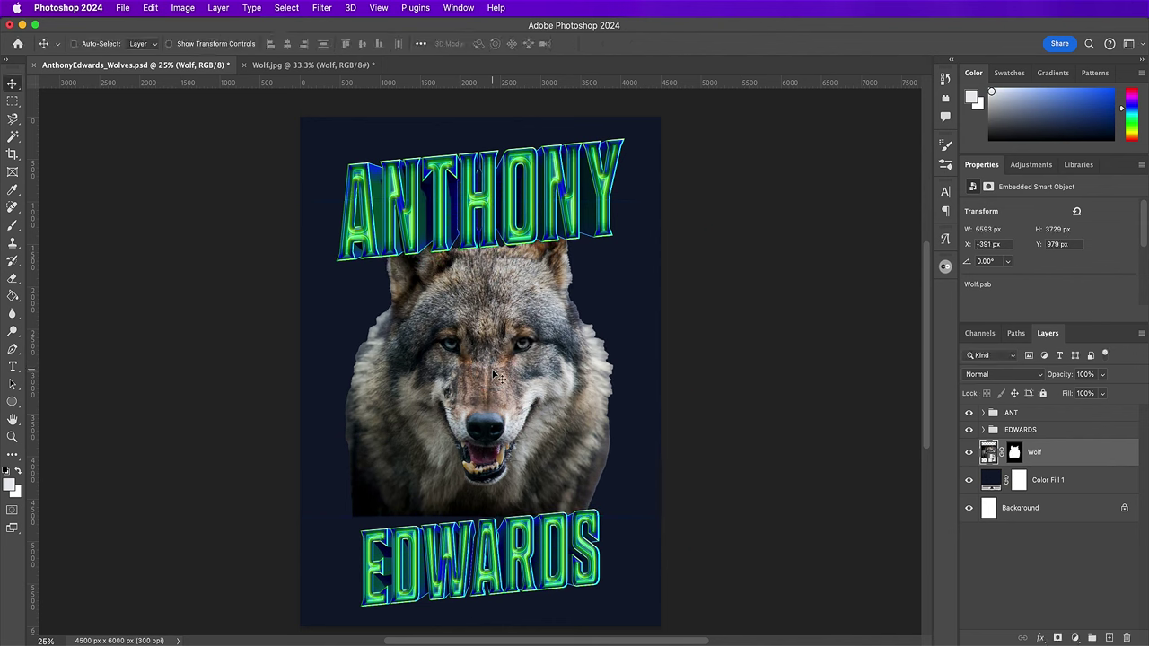
{"action": "left_click", "coordinate": [1051, 430]}
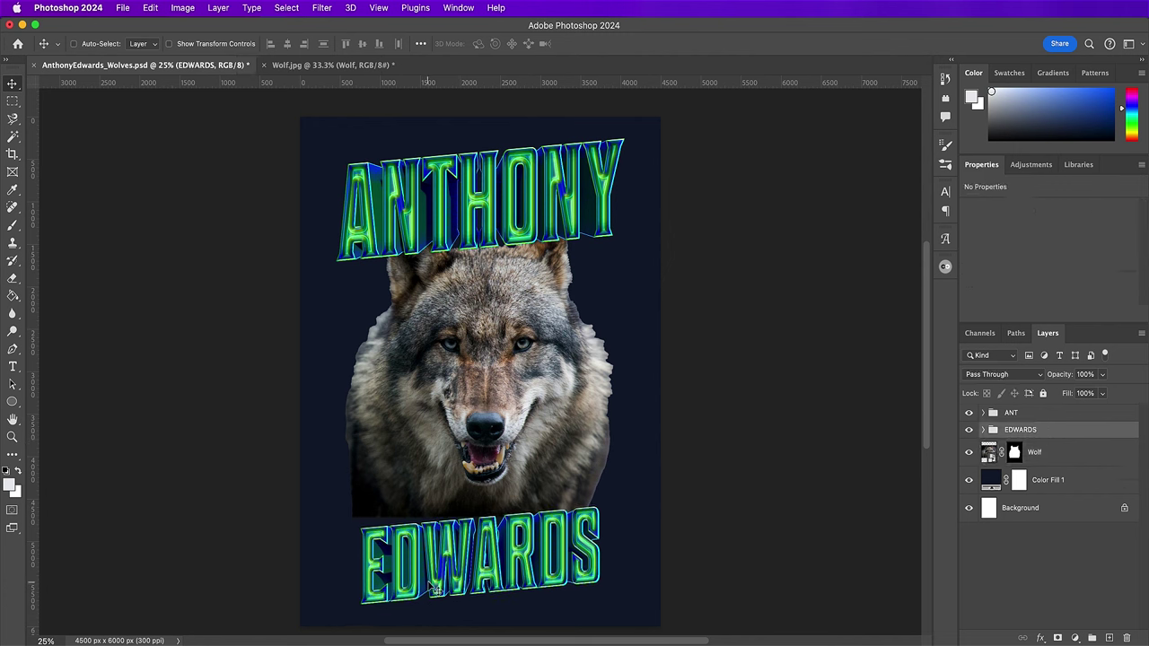
{"action": "left_click_drag", "start_coordinate": [439, 560], "coordinate": [440, 547]}
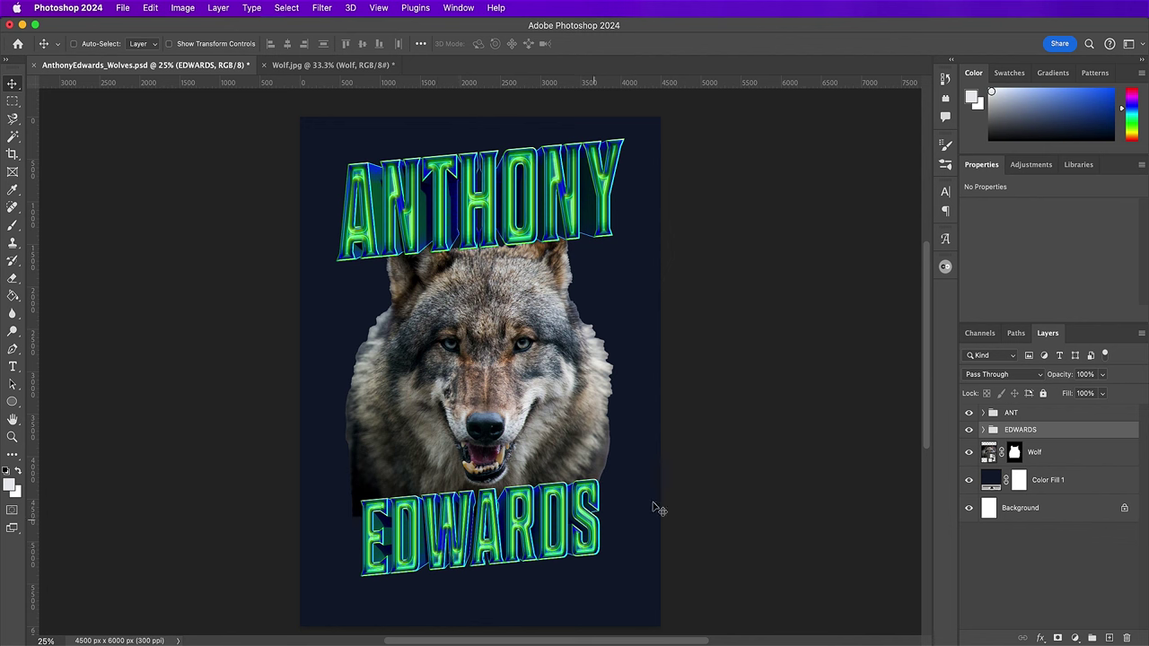
- Target the Wolf mask with an enlarged soft round black brush at 67% flow
{"action": "left_click", "coordinate": [1014, 456]}
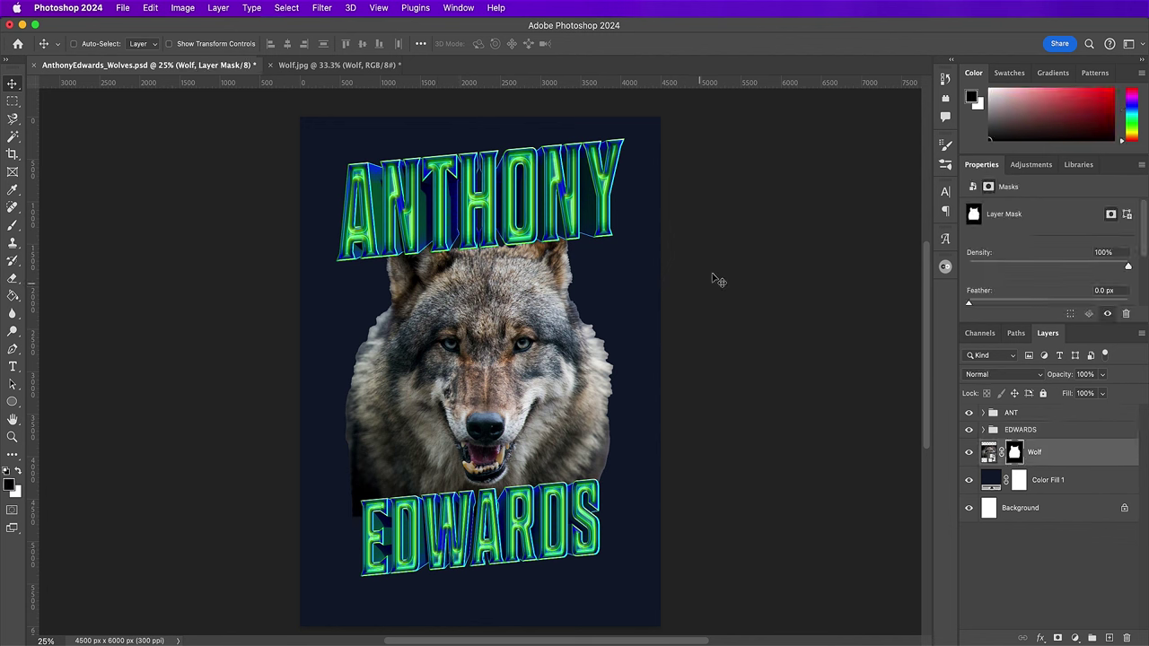
{"action": "left_click", "coordinate": [945, 165]}
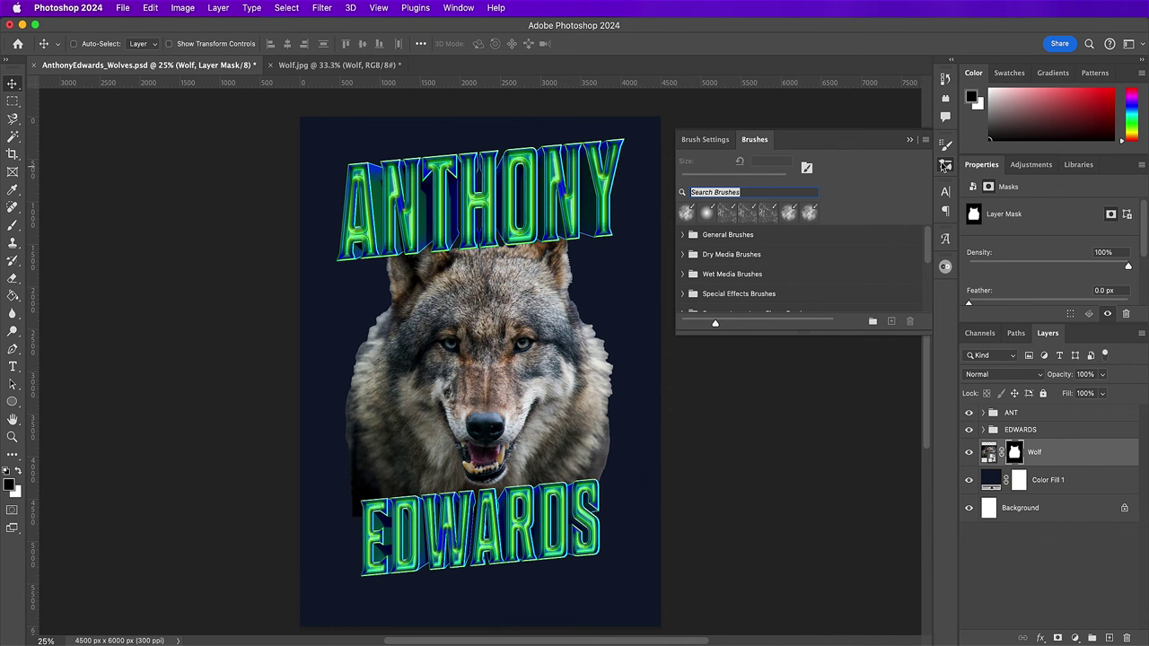
{"action": "left_click", "coordinate": [721, 139]}
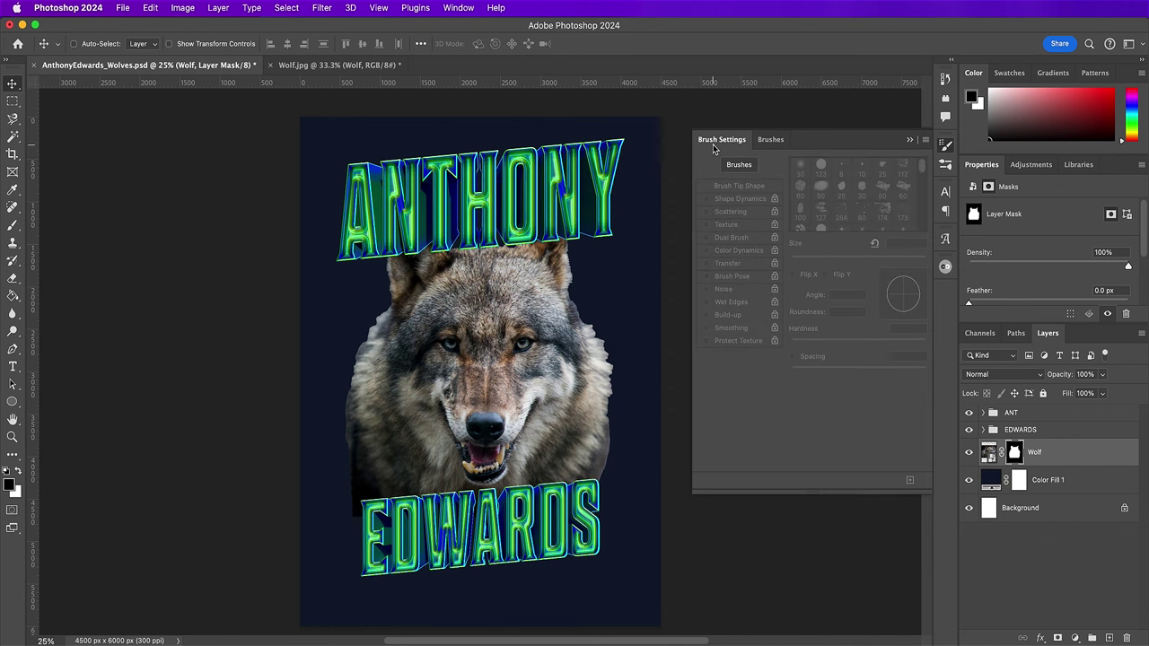
{"action": "left_click", "coordinate": [12, 225]}
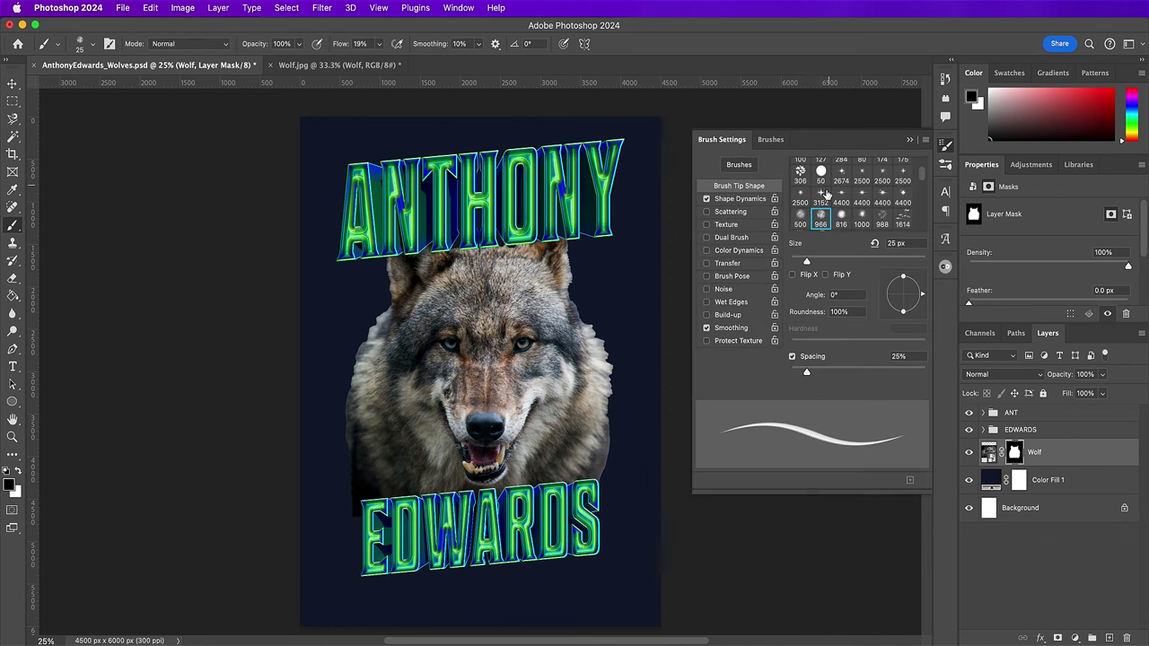
{"action": "left_click", "coordinate": [802, 170]}
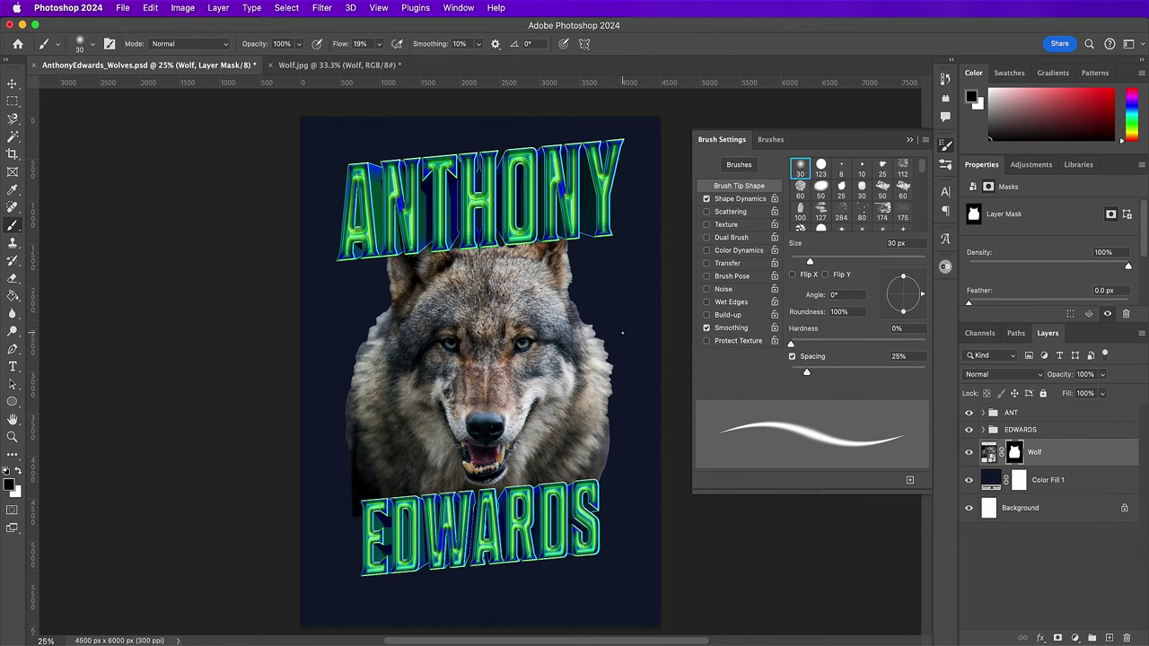
{"action": "key", "text": "bracketright"}
{"action": "key", "text": "bracketright"}
{"action": "key", "text": "bracketright"}
{"action": "key", "text": "bracketright"}
{"action": "key", "text": "bracketright"}
{"action": "key", "text": "bracketright"}
{"action": "key", "text": "bracketright"}
{"action": "key", "text": "bracketright"}
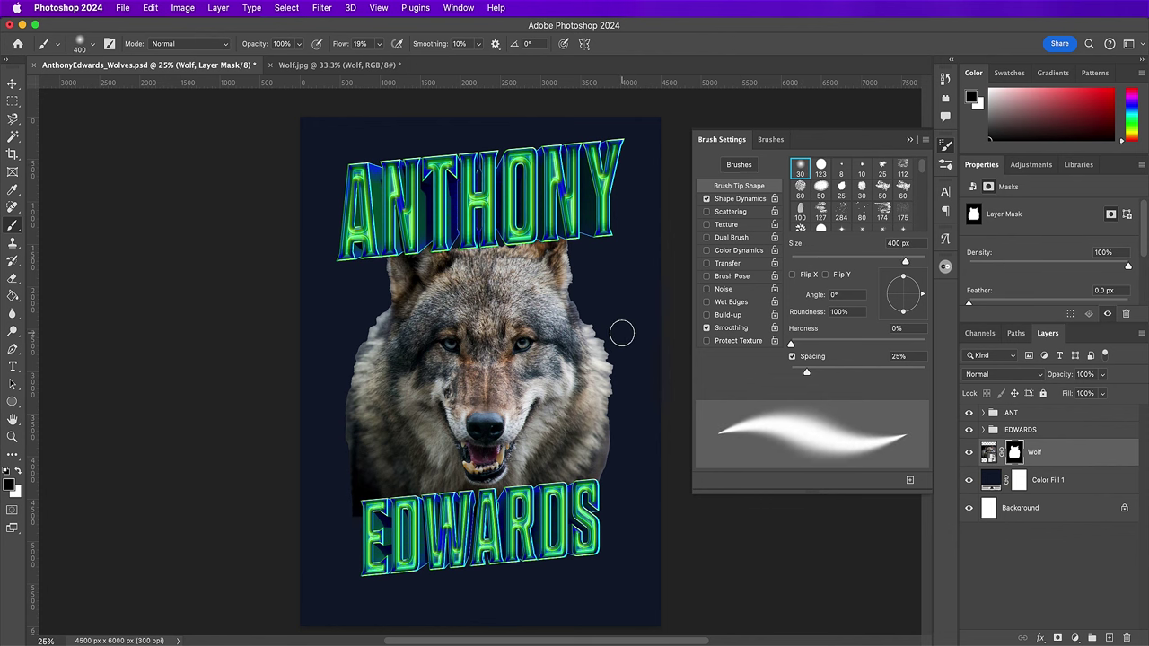
{"action": "left_click", "coordinate": [11, 485]}
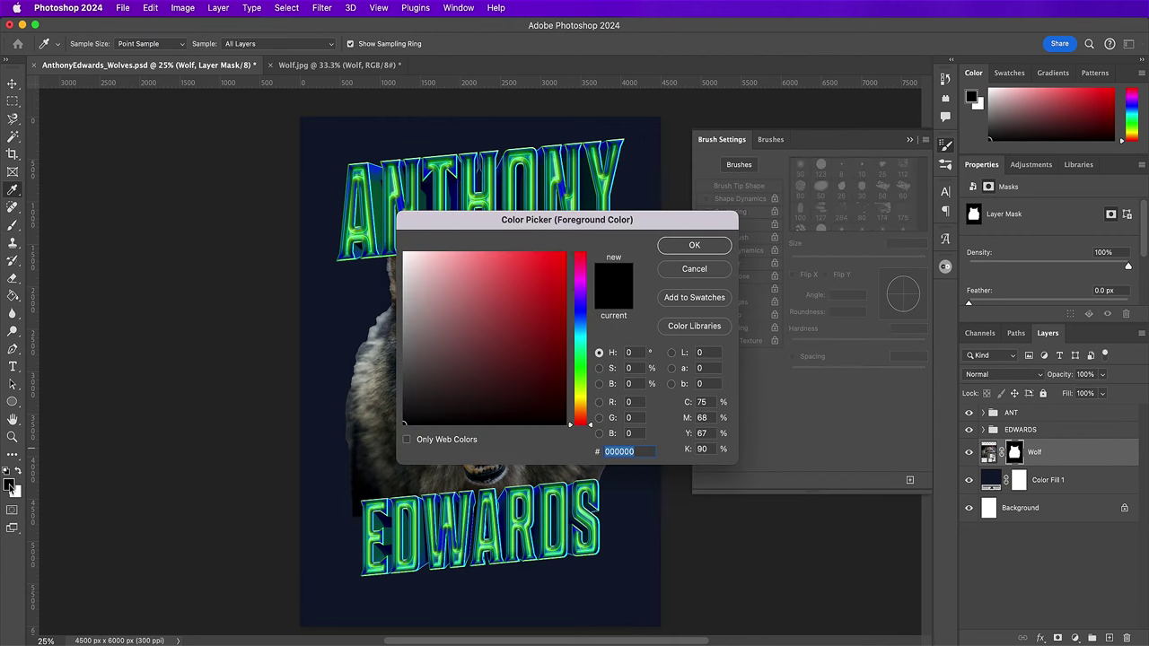
{"action": "left_click", "coordinate": [694, 245]}
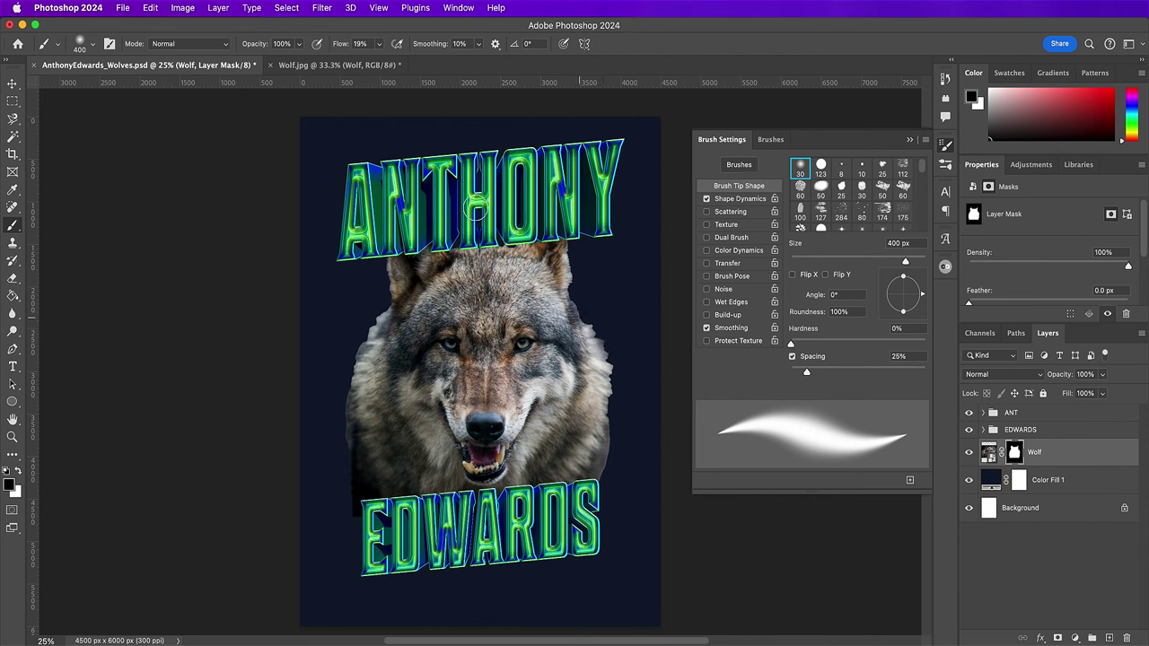
{"action": "left_click", "coordinate": [380, 48]}
{"action": "left_click_drag", "start_coordinate": [376, 60], "coordinate": [408, 59]}
{"action": "left_click", "coordinate": [629, 363]}
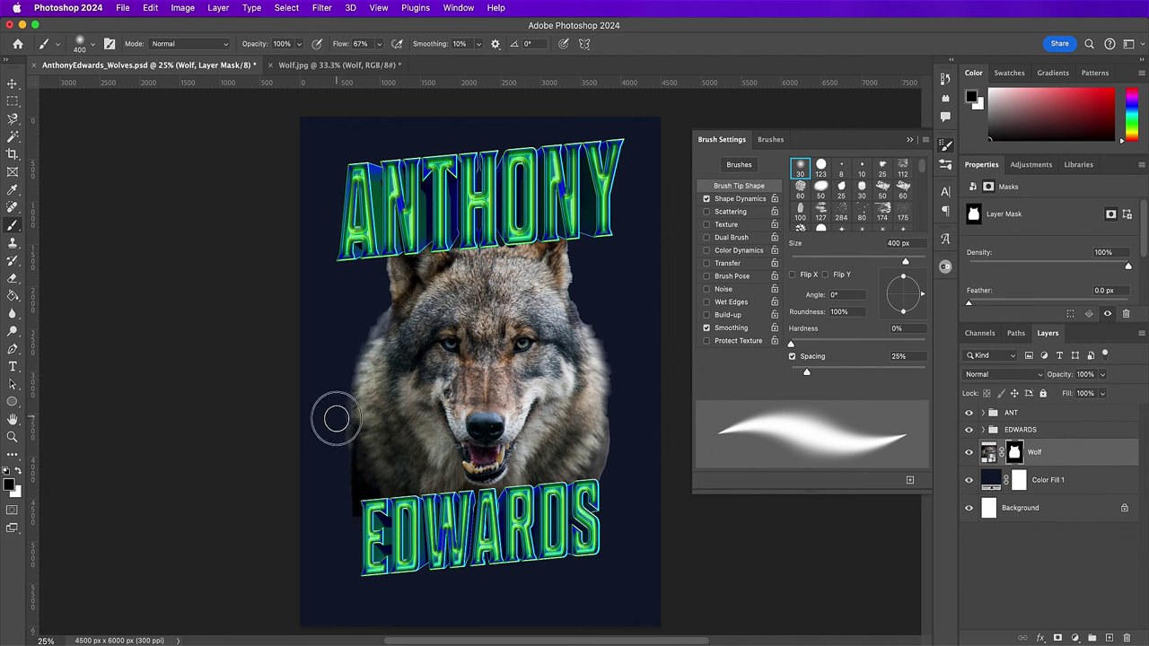
- Fade the wolf's fur near the E and its right ear, then duplicate the layer as Wolf copy
{"action": "mouse_move", "coordinate": [339, 479]}
{"action": "left_mouse_down"}
{"action": "mouse_move", "coordinate": [360, 517]}
{"action": "mouse_move", "coordinate": [342, 480]}
{"action": "left_mouse_up"}
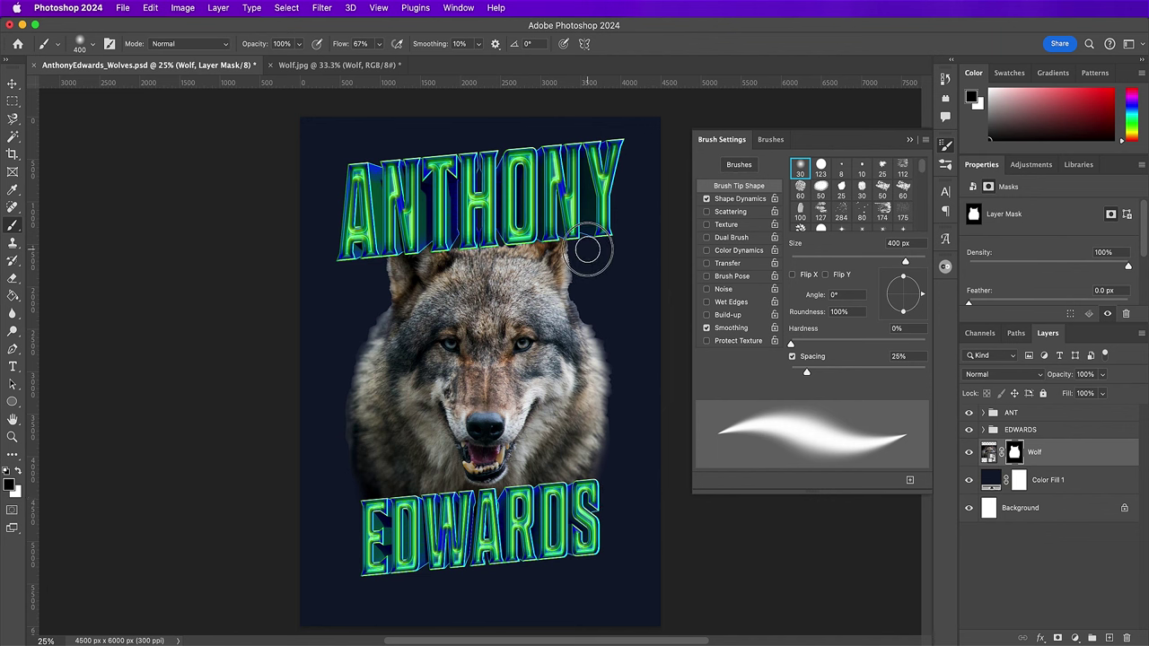
{"action": "left_click_drag", "start_coordinate": [582, 252], "coordinate": [586, 278]}
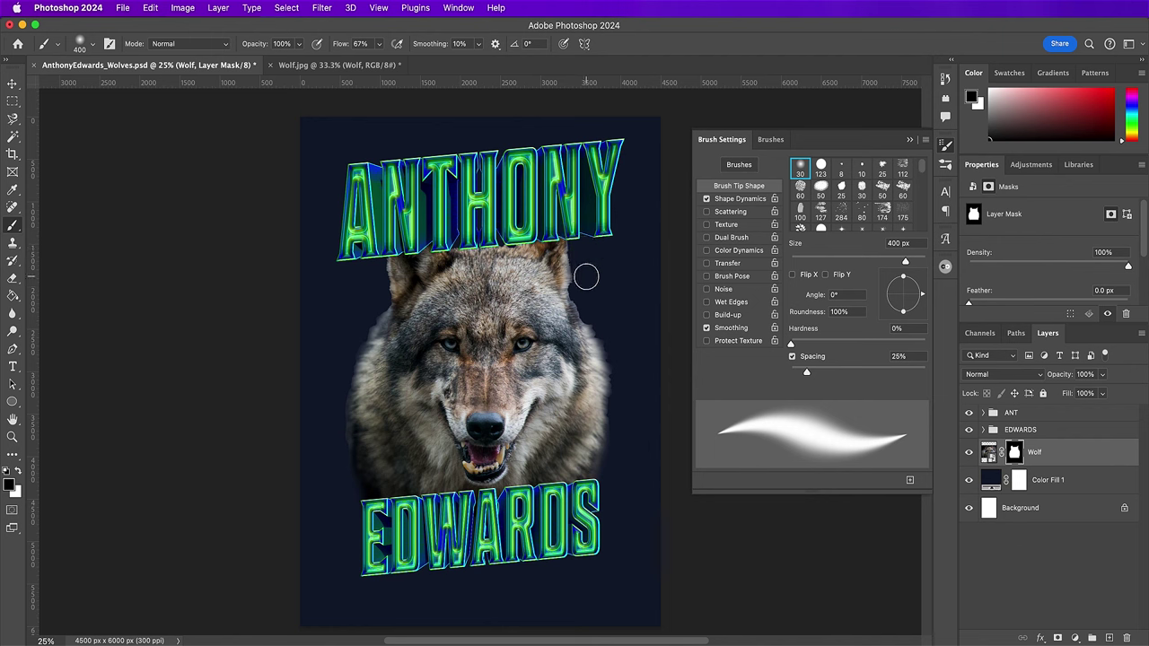
{"action": "left_click", "coordinate": [909, 139]}
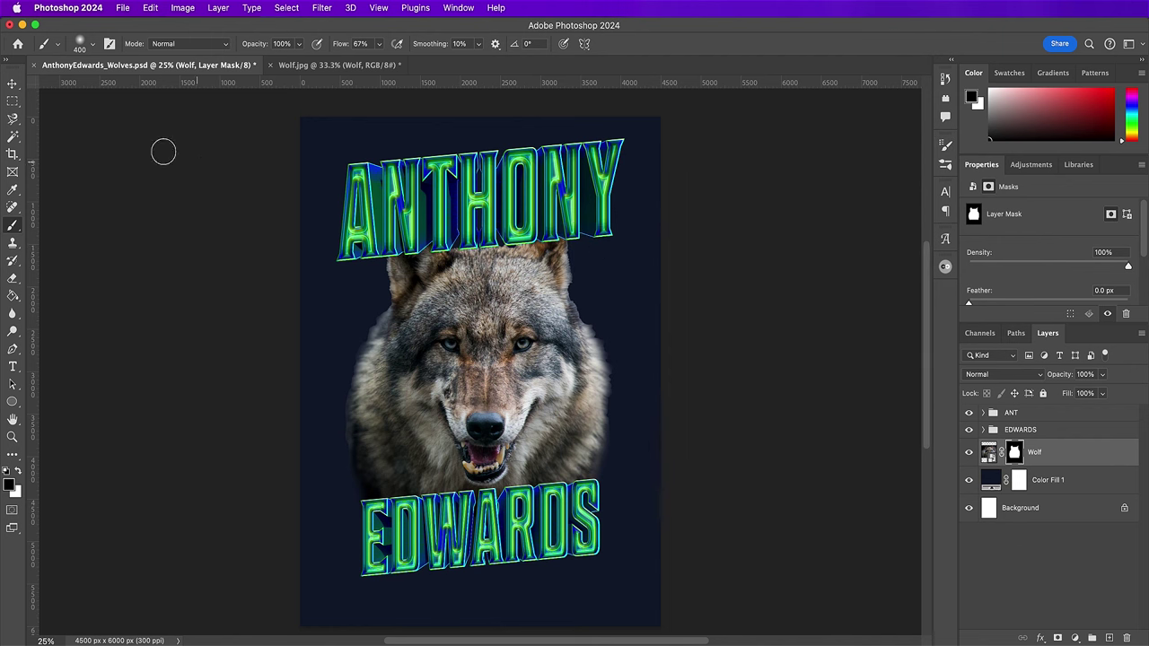
{"action": "left_click", "coordinate": [12, 82]}
{"action": "left_click_drag", "start_coordinate": [1055, 456], "coordinate": [1107, 638]}
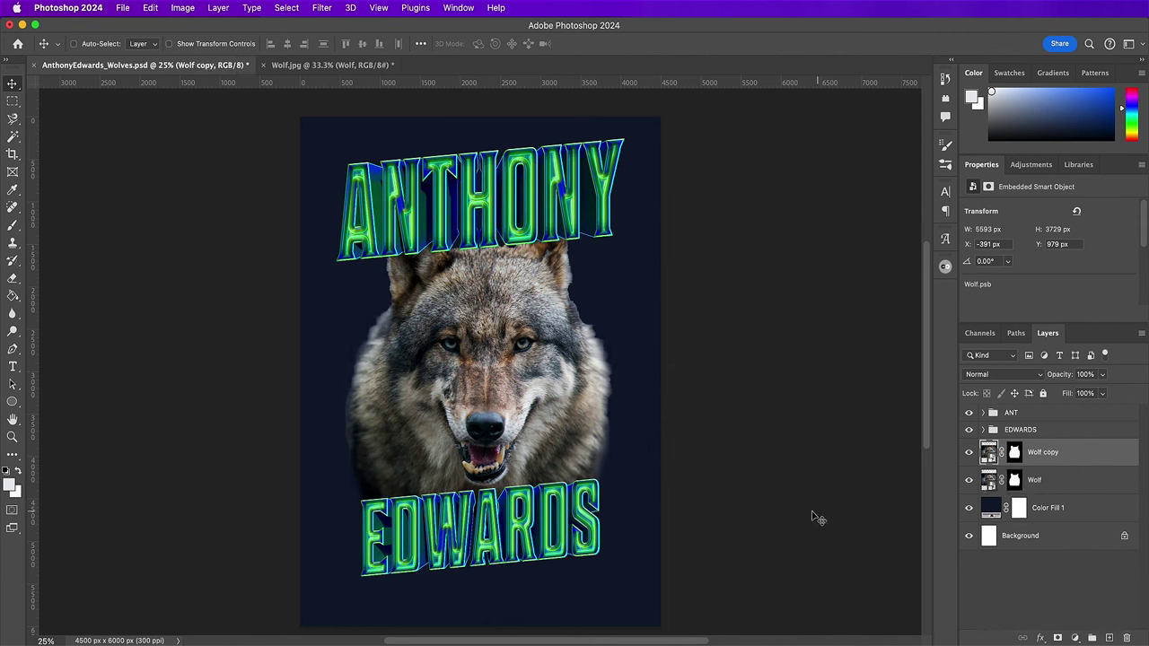
- Set the foreground colour to dark blue 000a86 and keep white as background
{"action": "left_click", "coordinate": [9, 486]}
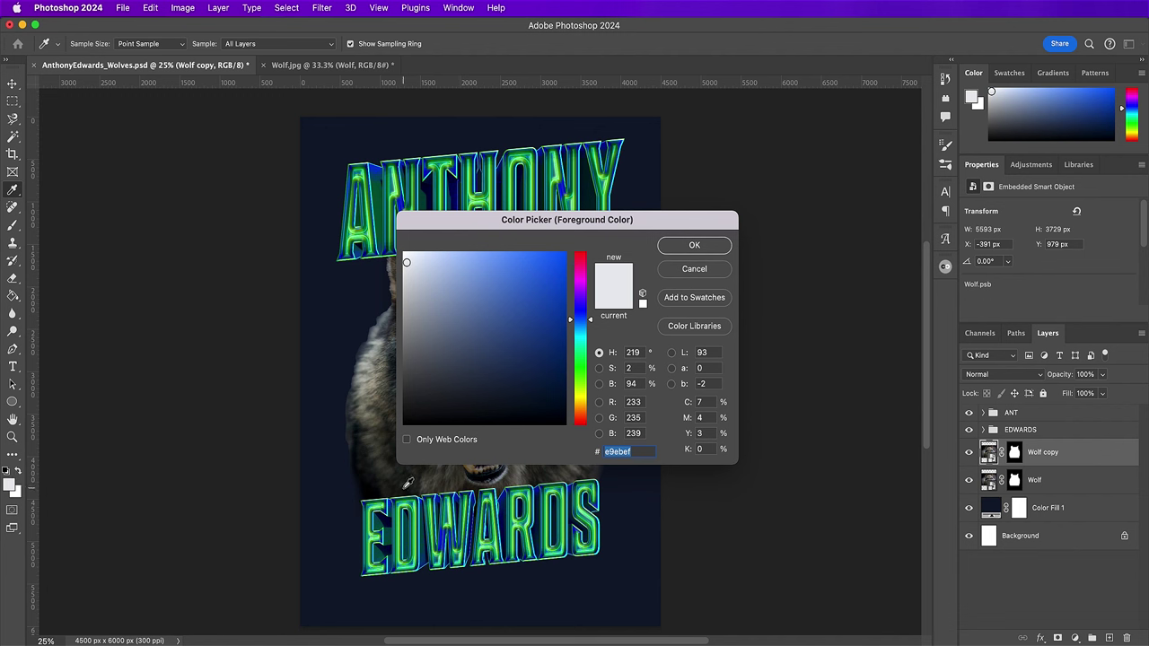
{"action": "type", "text": "000"}
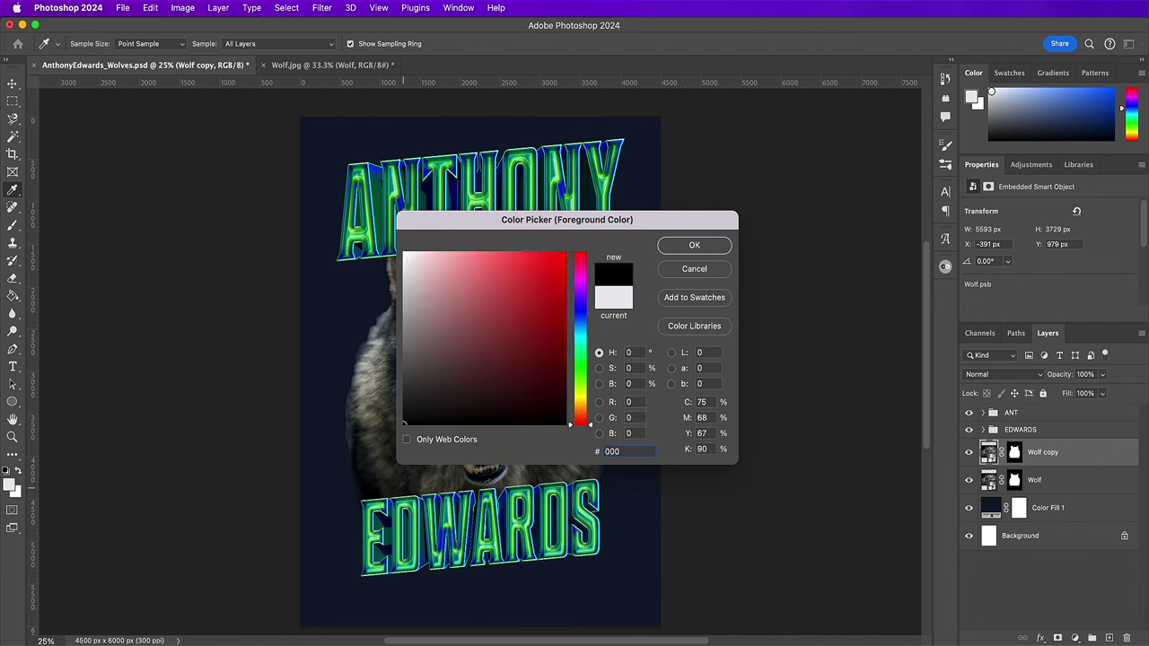
{"action": "type", "text": "a86"}
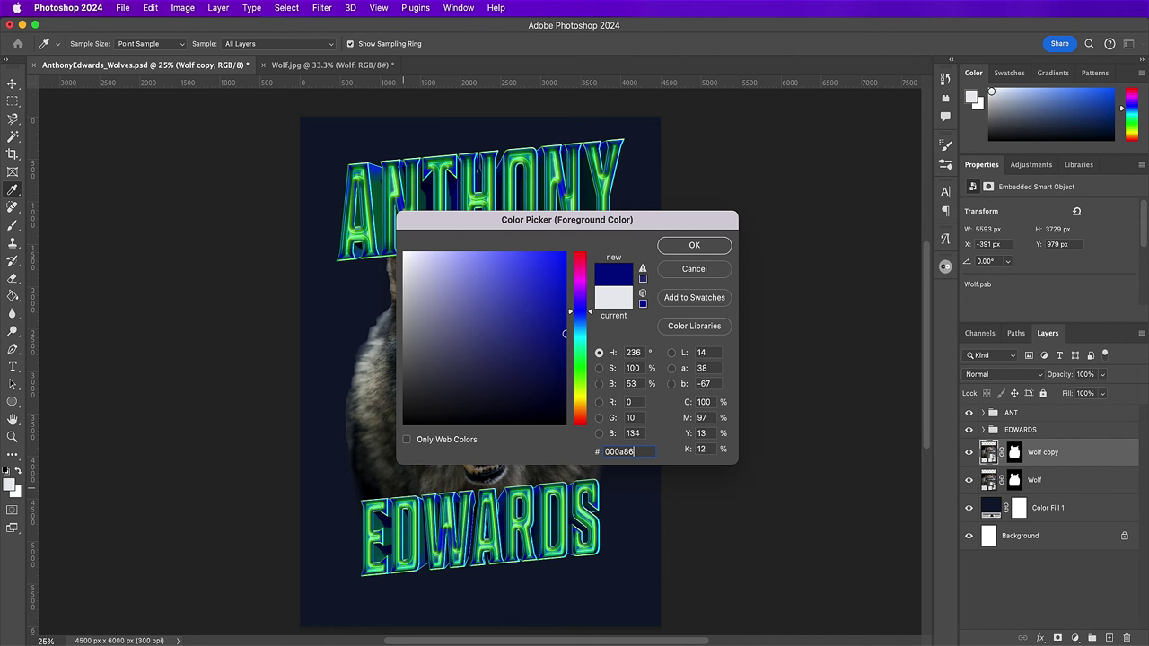
{"action": "key", "text": "Return"}
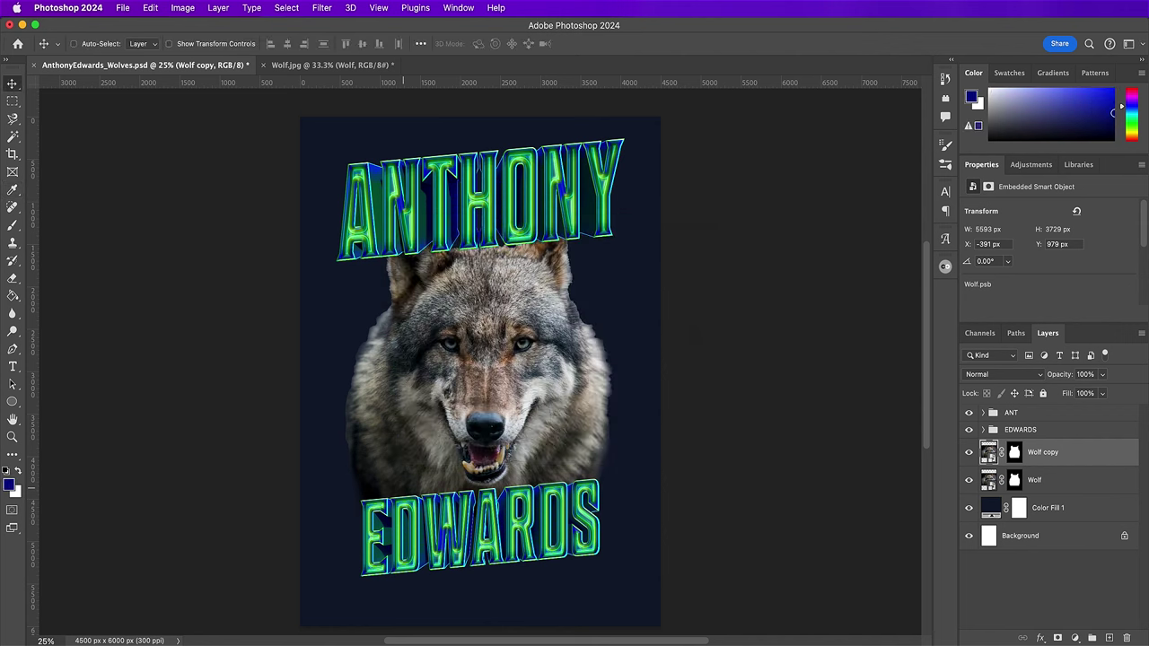
{"action": "left_click", "coordinate": [16, 492]}
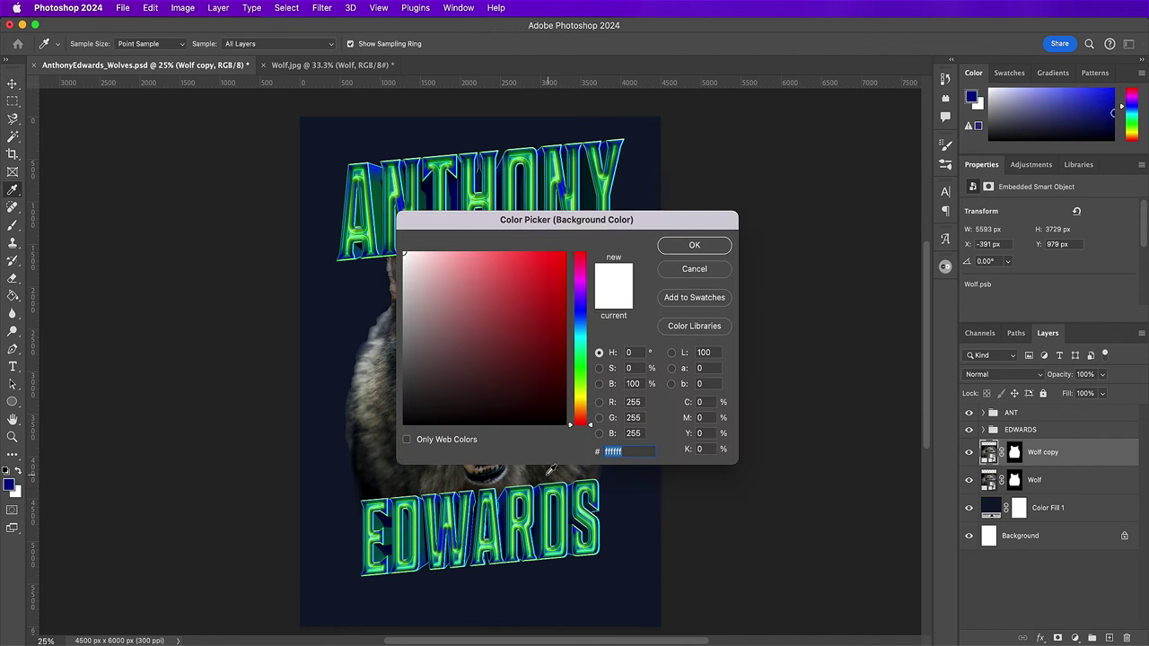
{"action": "left_click", "coordinate": [688, 250]}
- In the Filter Gallery, switch the Water Paper effect to Conté Crayon
{"action": "left_click", "coordinate": [321, 7]}
{"action": "left_click", "coordinate": [337, 84]}
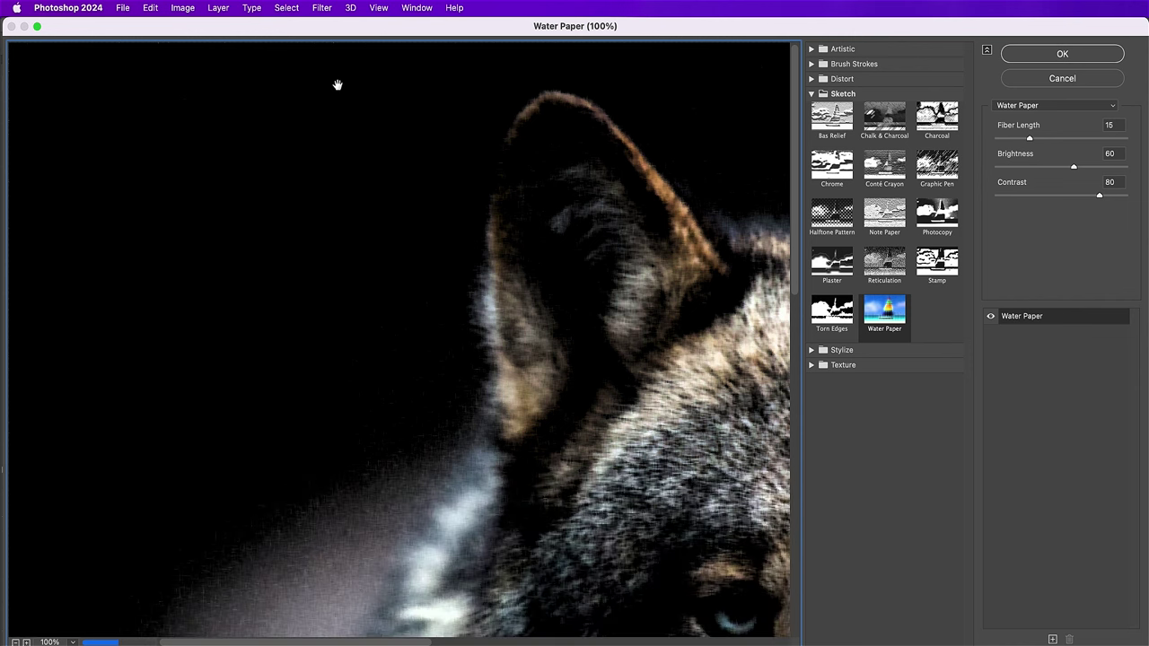
{"action": "left_click", "coordinate": [1001, 105]}
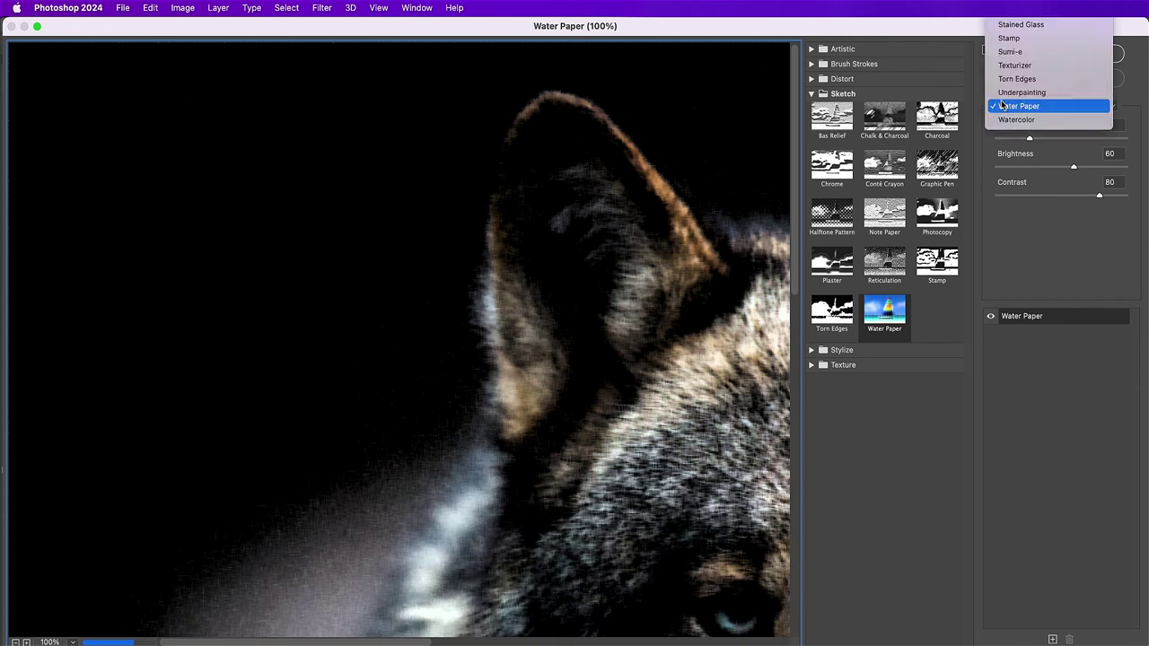
{"action": "scroll", "coordinate": [1002, 105], "scroll_direction": "up", "scroll_amount": 10}
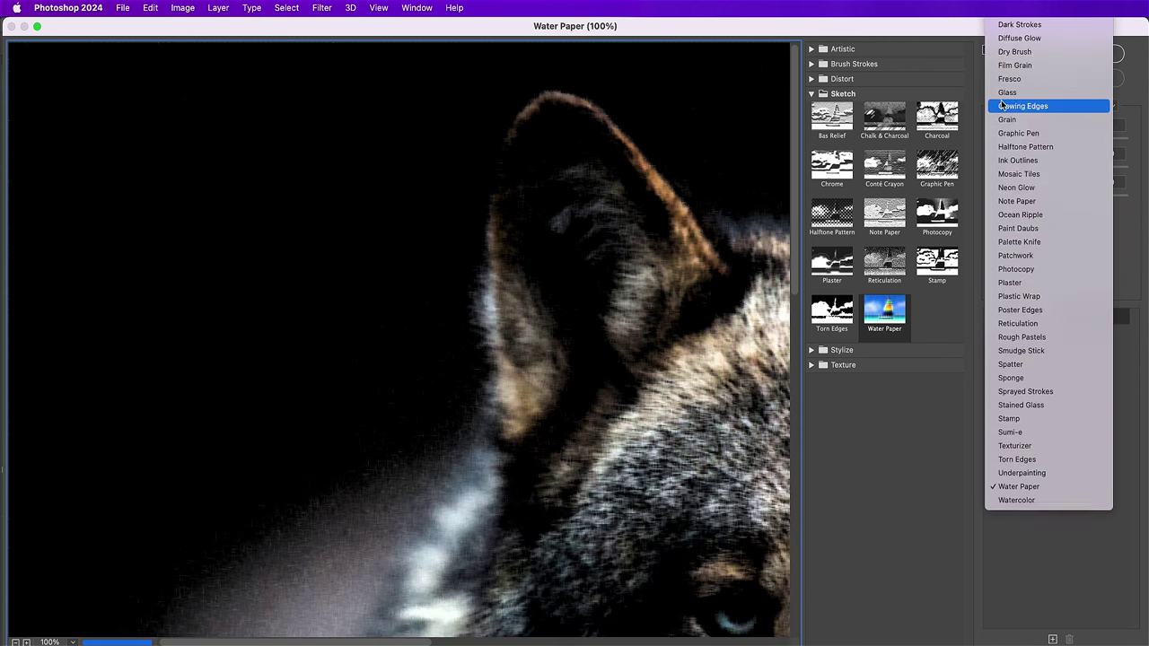
{"action": "left_click", "coordinate": [1003, 111]}
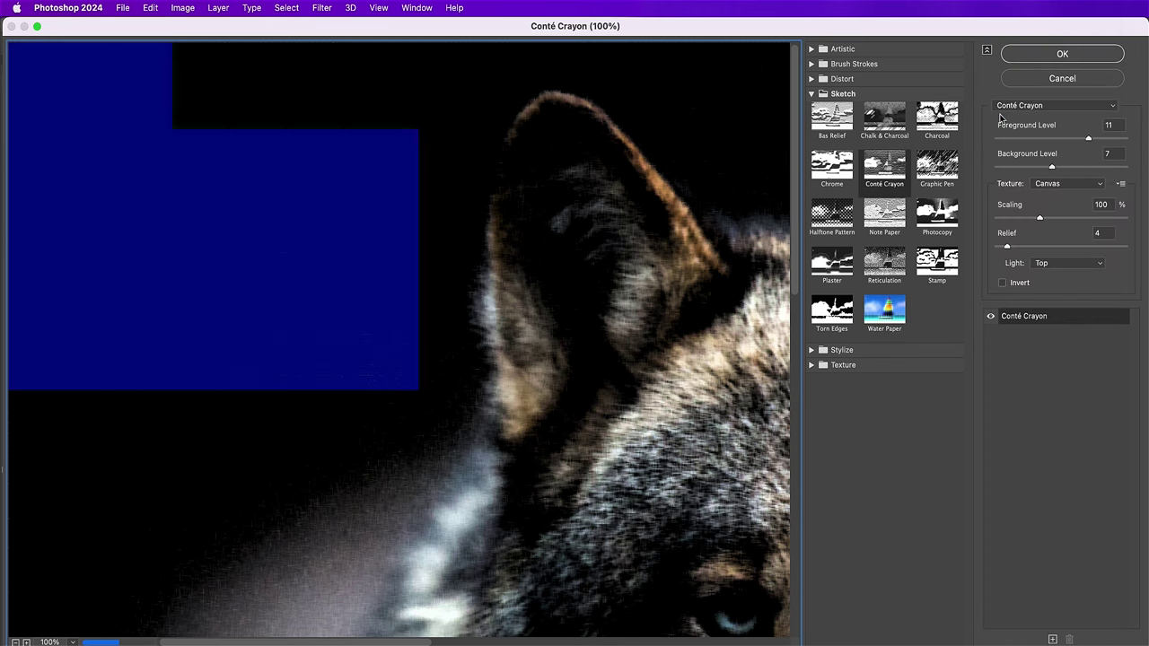
{"action": "left_click_drag", "start_coordinate": [674, 448], "coordinate": [190, 256]}
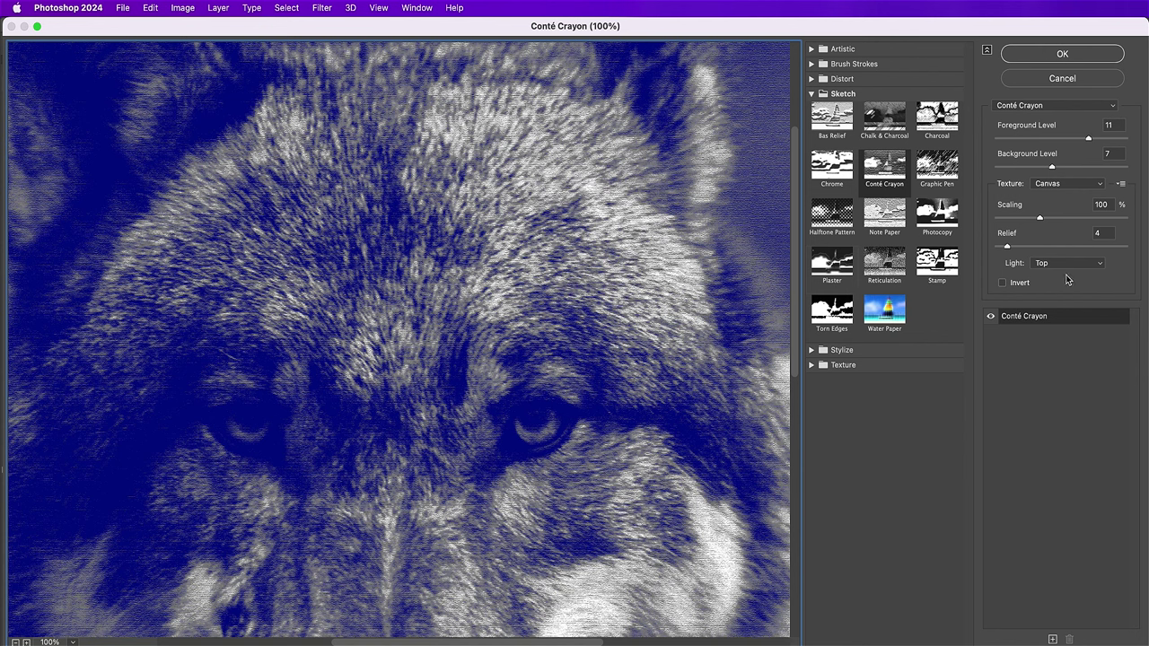
- Stack a second Craquelure effect and apply the filter to Wolf copy
{"action": "left_click", "coordinate": [1051, 639]}
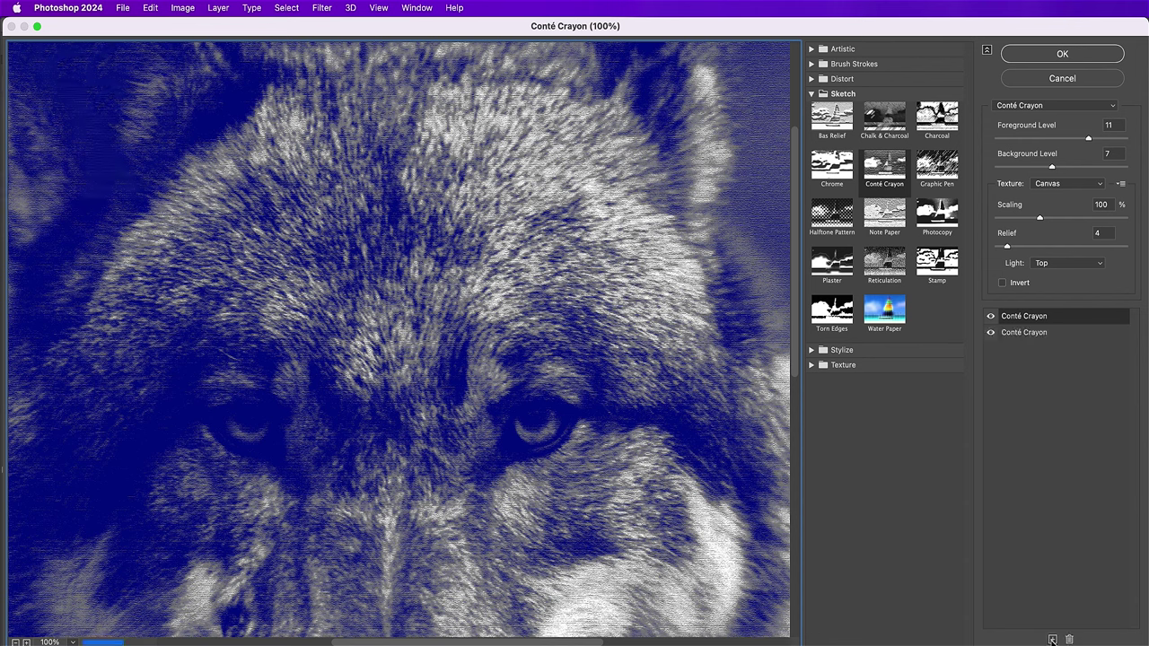
{"action": "left_click", "coordinate": [1016, 107]}
{"action": "left_click", "coordinate": [1014, 120]}
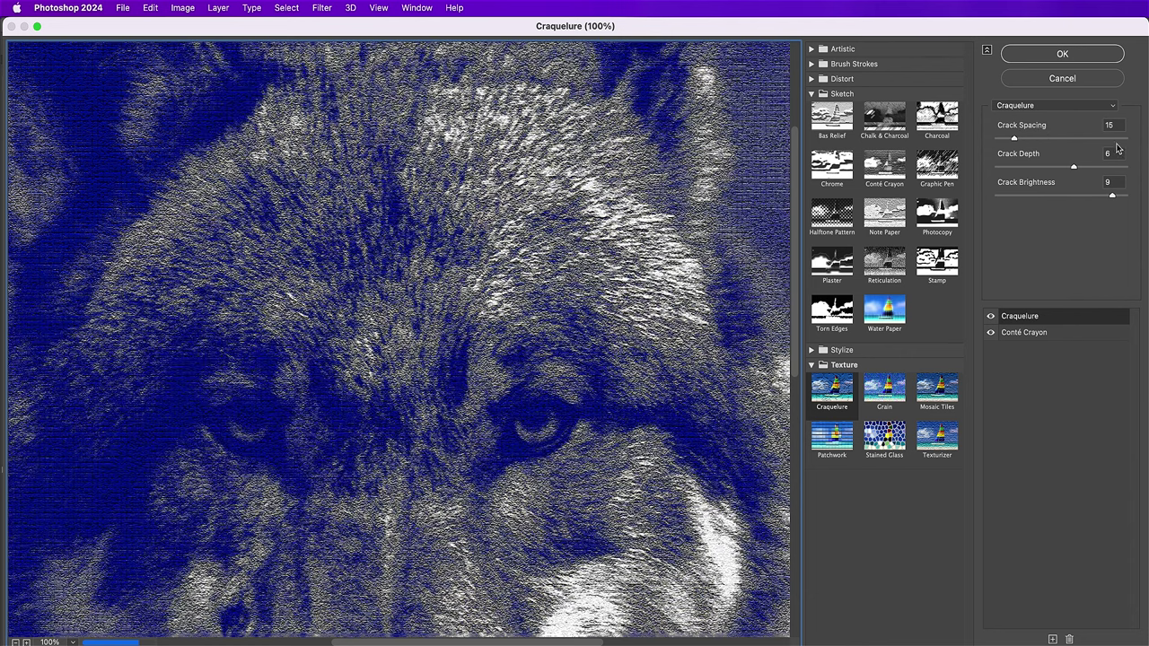
{"action": "left_click", "coordinate": [1036, 54]}
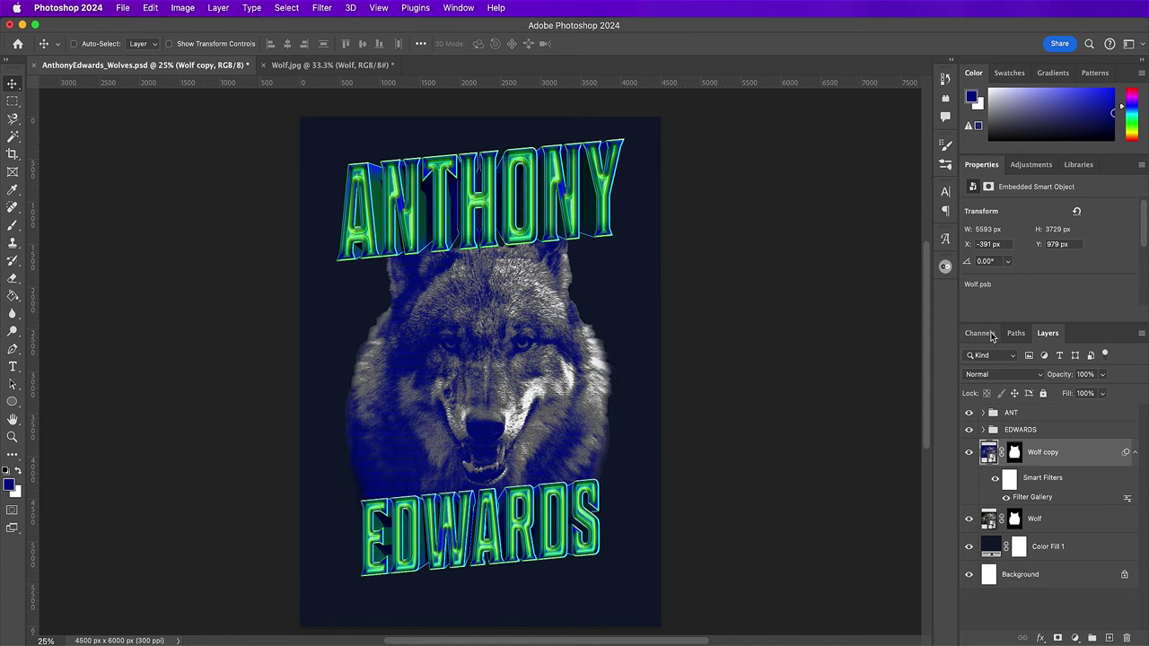
- Blend Wolf copy in Darken mode and group it with the Wolf layer into a group named 'Wolf'
{"action": "left_click", "coordinate": [985, 374]}
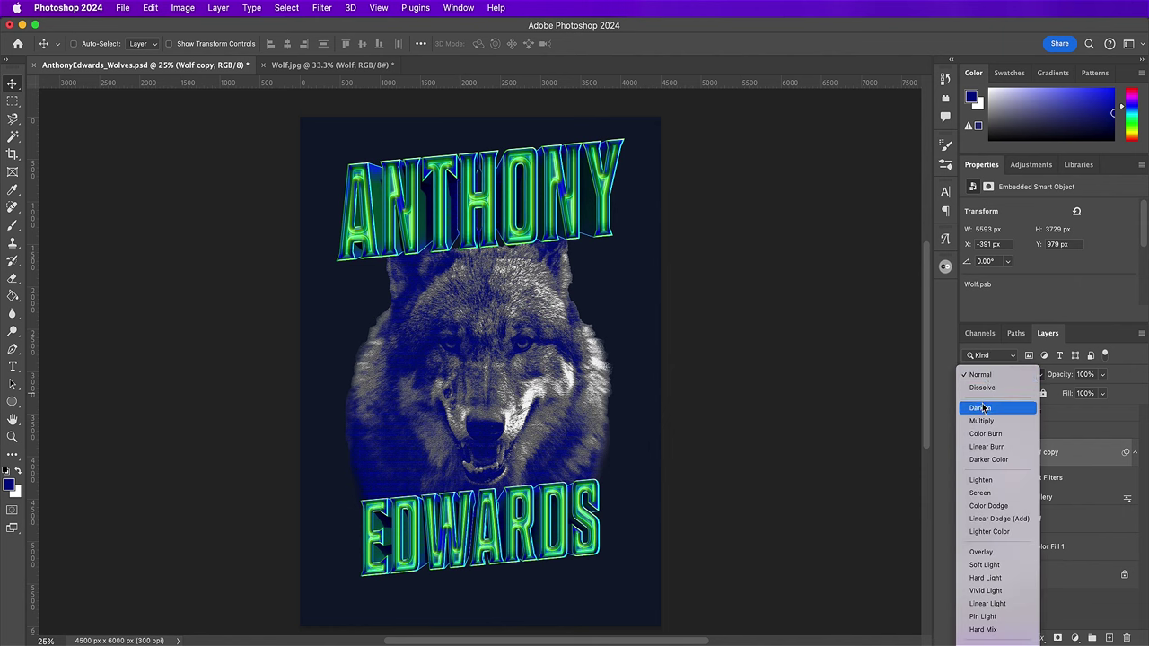
{"action": "left_click", "coordinate": [982, 407]}
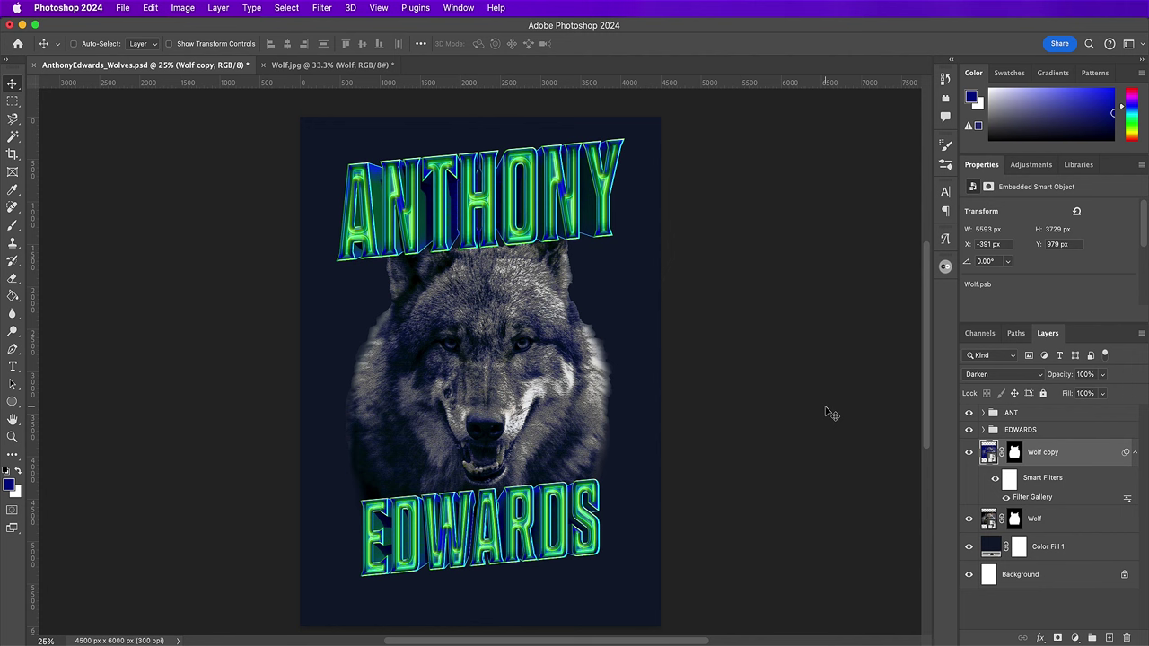
{"action": "left_click", "coordinate": [1055, 520], "text": "shift"}
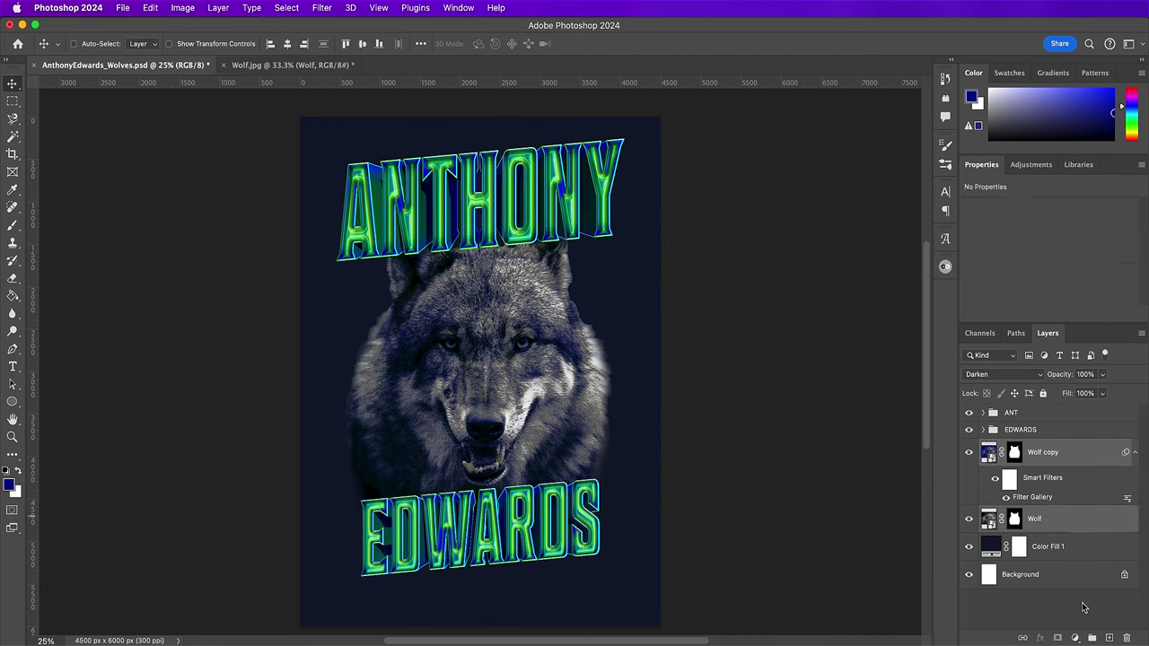
{"action": "left_click", "coordinate": [1091, 637]}
{"action": "double_click", "coordinate": [1015, 446]}
{"action": "type", "text": "Wolf"}
{"action": "key", "text": "Return"}
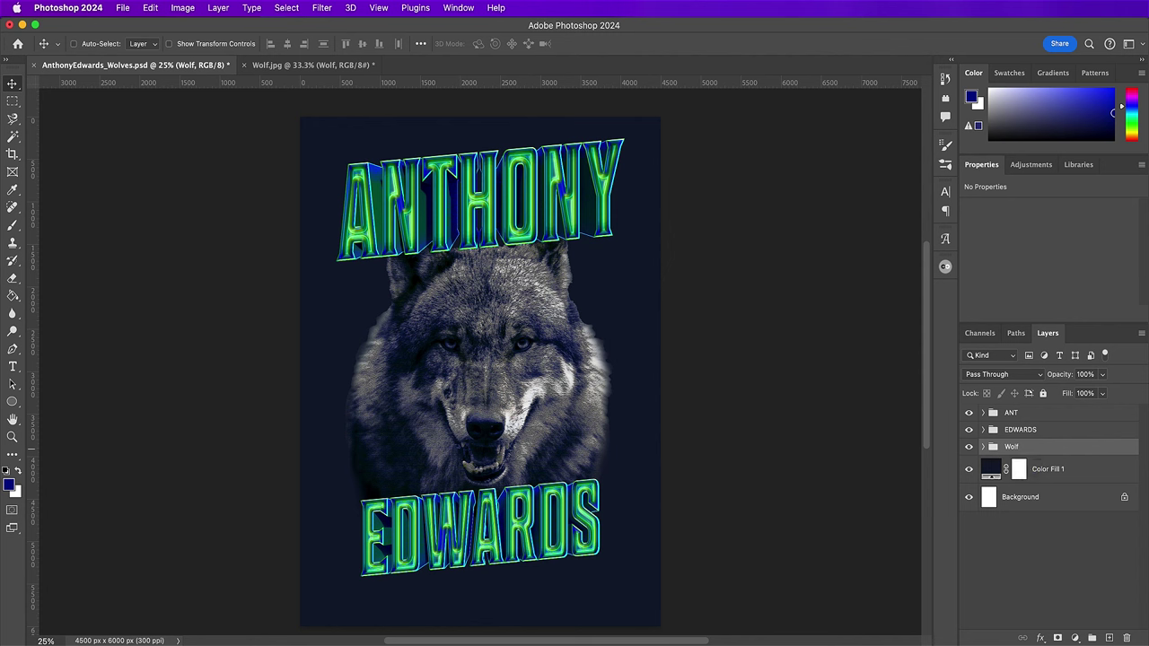
{"action": "left_click", "coordinate": [1075, 638]}
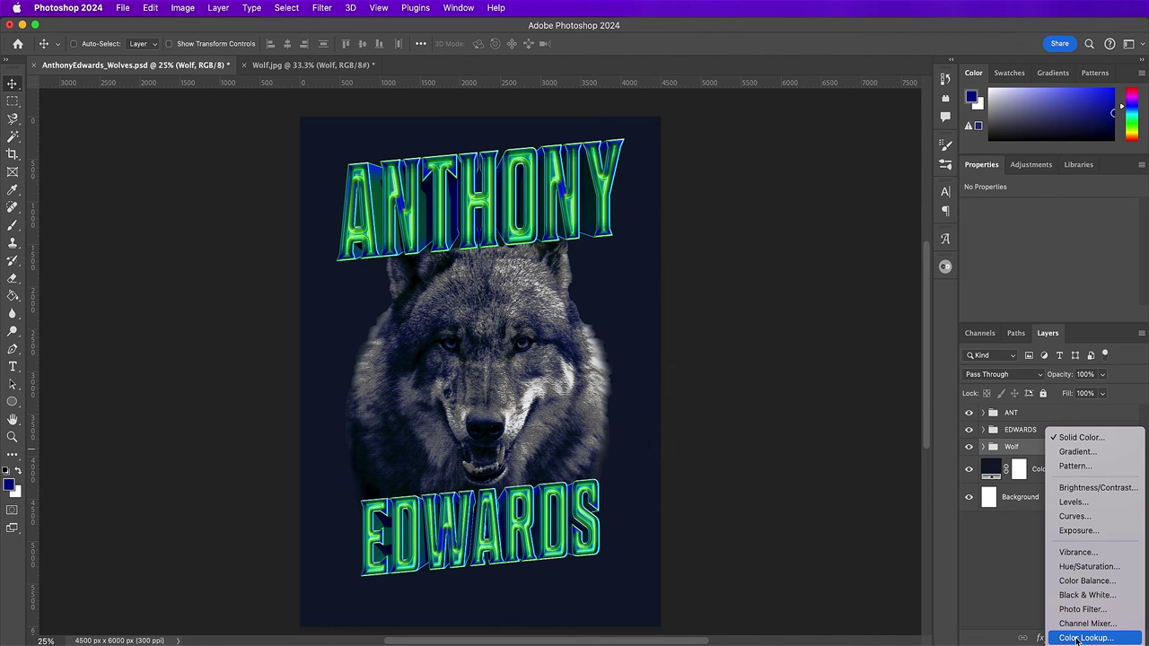
- Add an Exposure adjustment layer clipped to the Wolf group
{"action": "left_click", "coordinate": [1077, 531]}
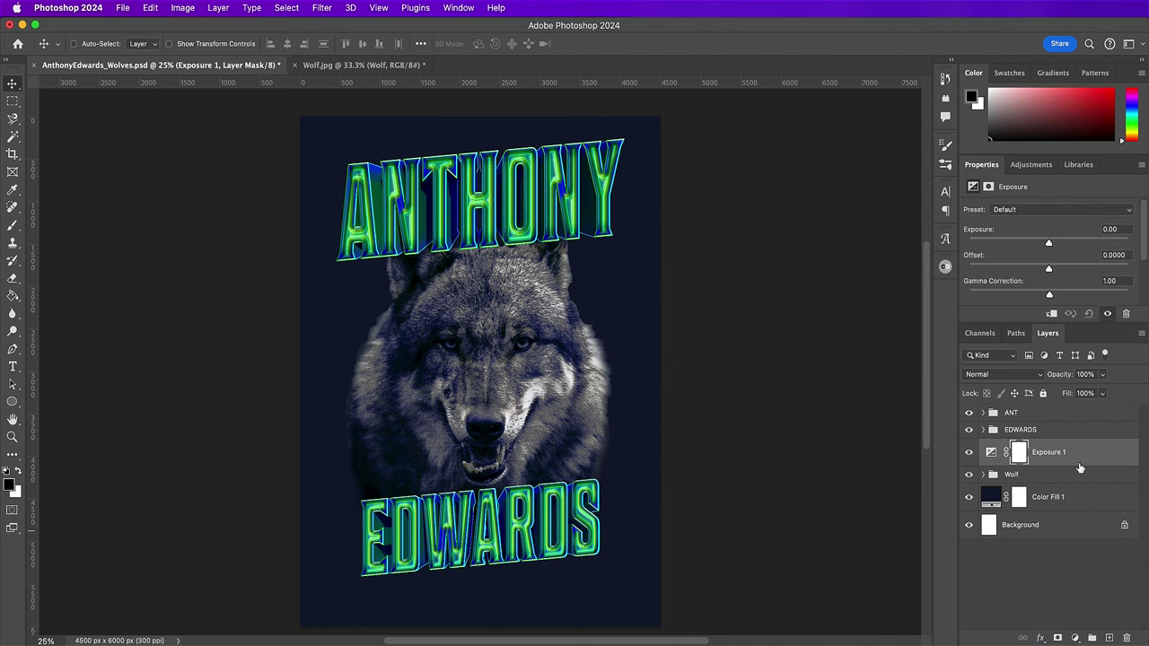
{"action": "right_click", "coordinate": [1081, 458]}
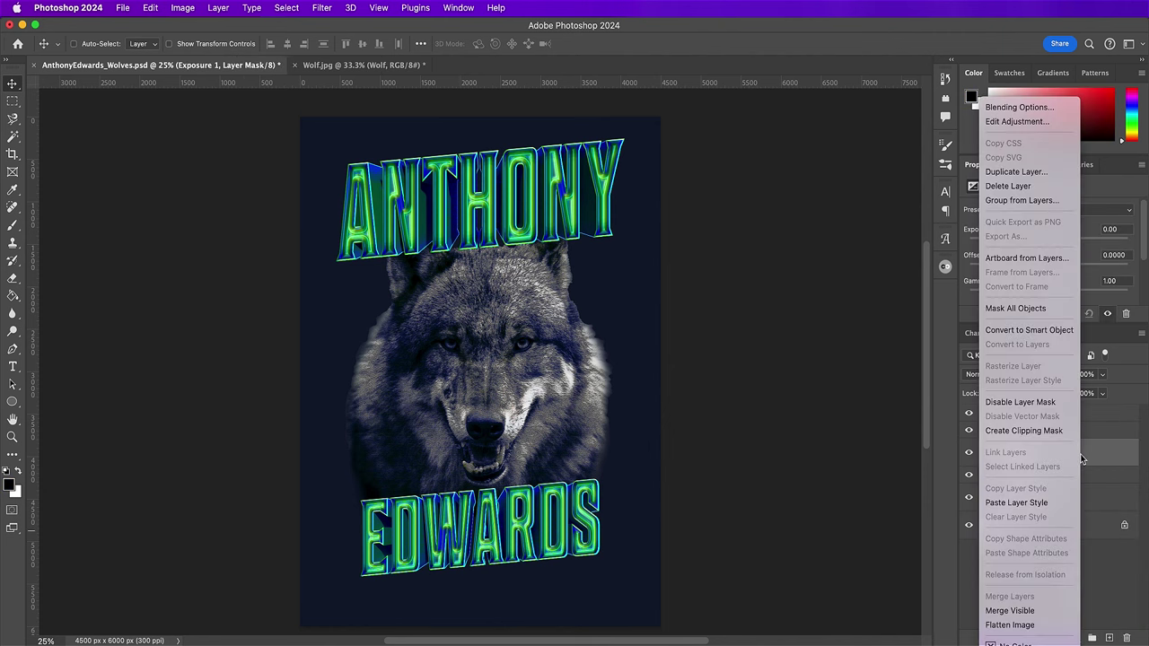
{"action": "left_click", "coordinate": [1032, 431]}
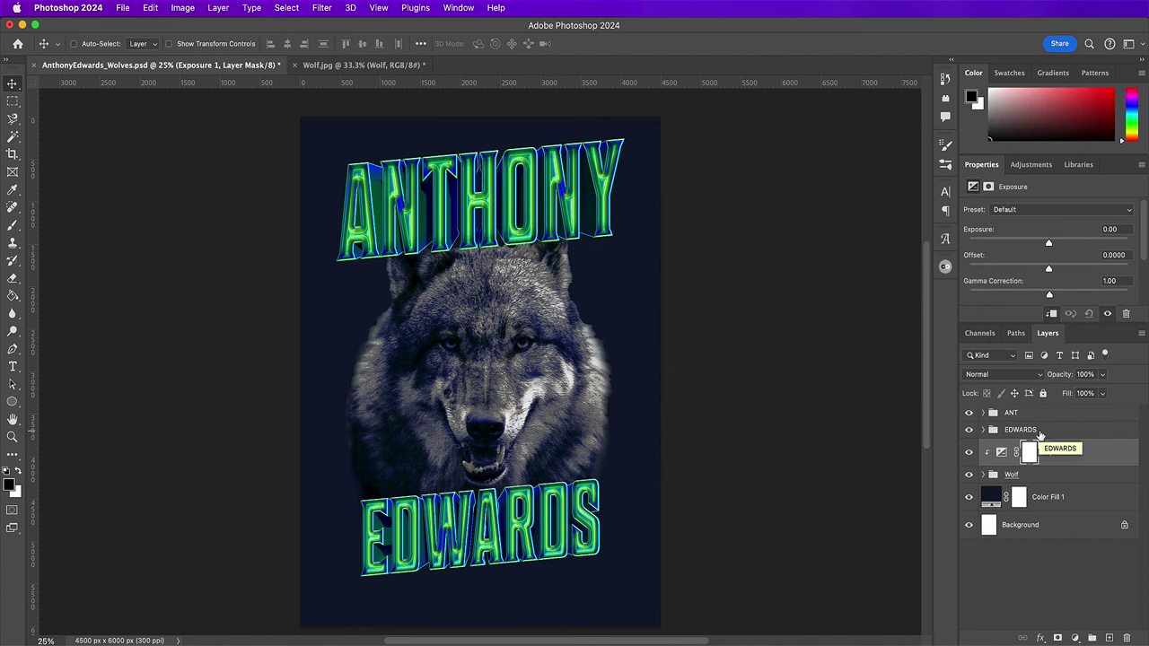
- Set the Exposure to +0.39 and the Offset to -0.0168
{"action": "left_click", "coordinate": [1119, 229]}
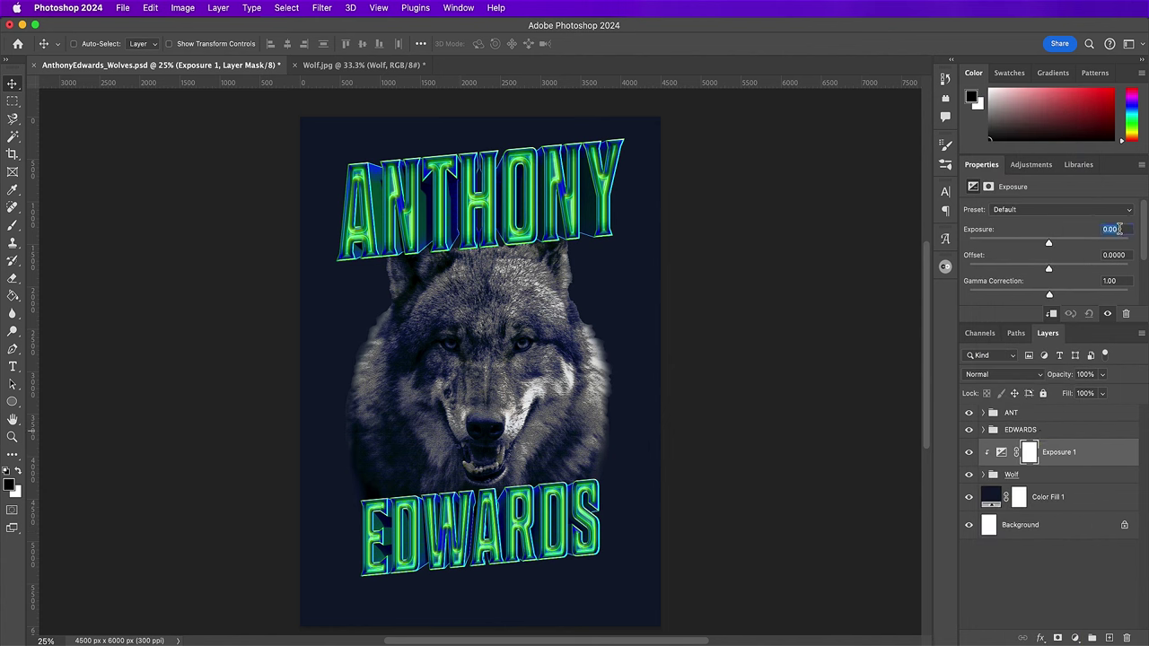
{"action": "type", "text": "0.39"}
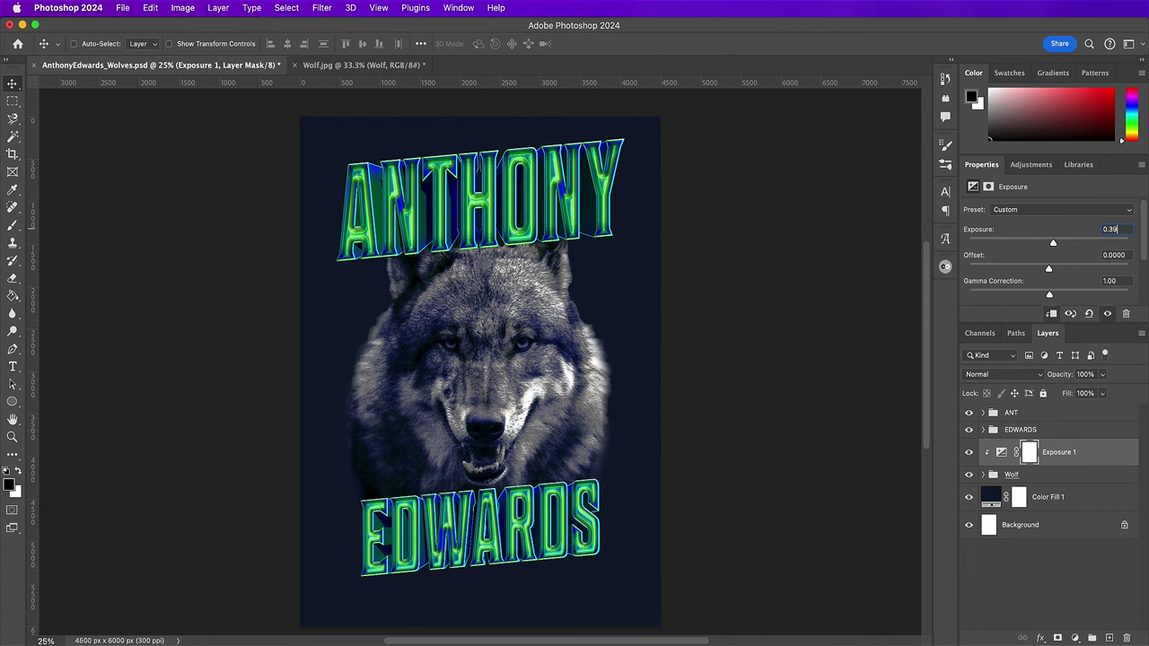
{"action": "left_click", "coordinate": [1124, 256]}
{"action": "type", "text": "-0.01"}
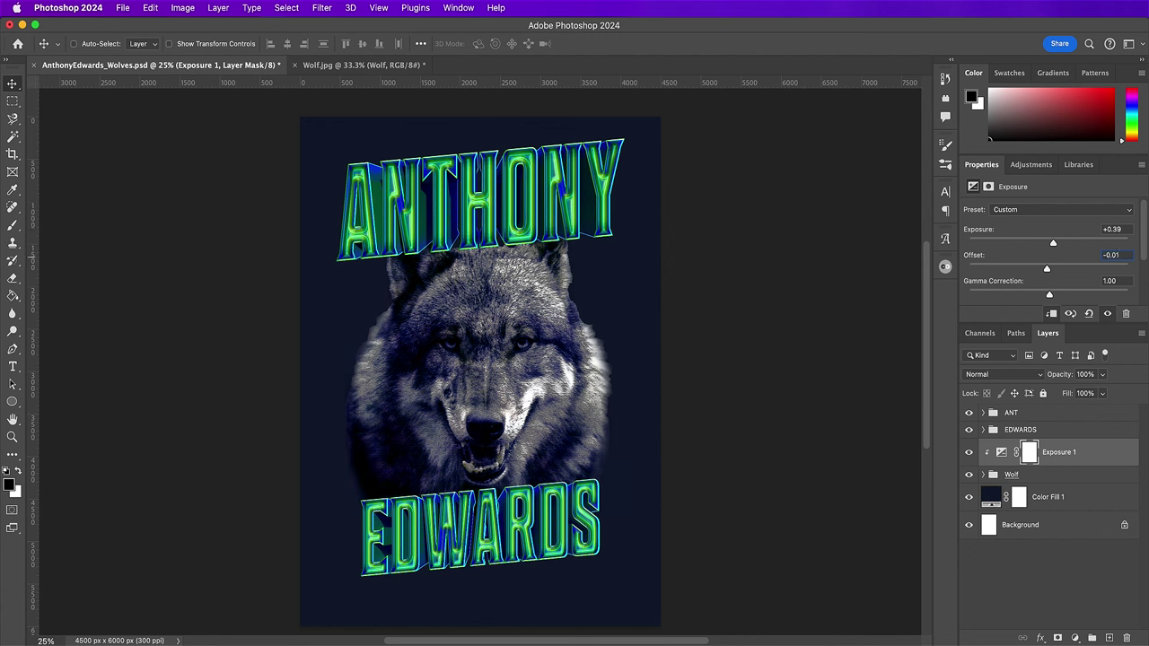
{"action": "type", "text": "68"}
{"action": "left_click", "coordinate": [1069, 477]}
{"action": "left_click", "coordinate": [1070, 458]}
{"action": "left_click", "coordinate": [1075, 638]}
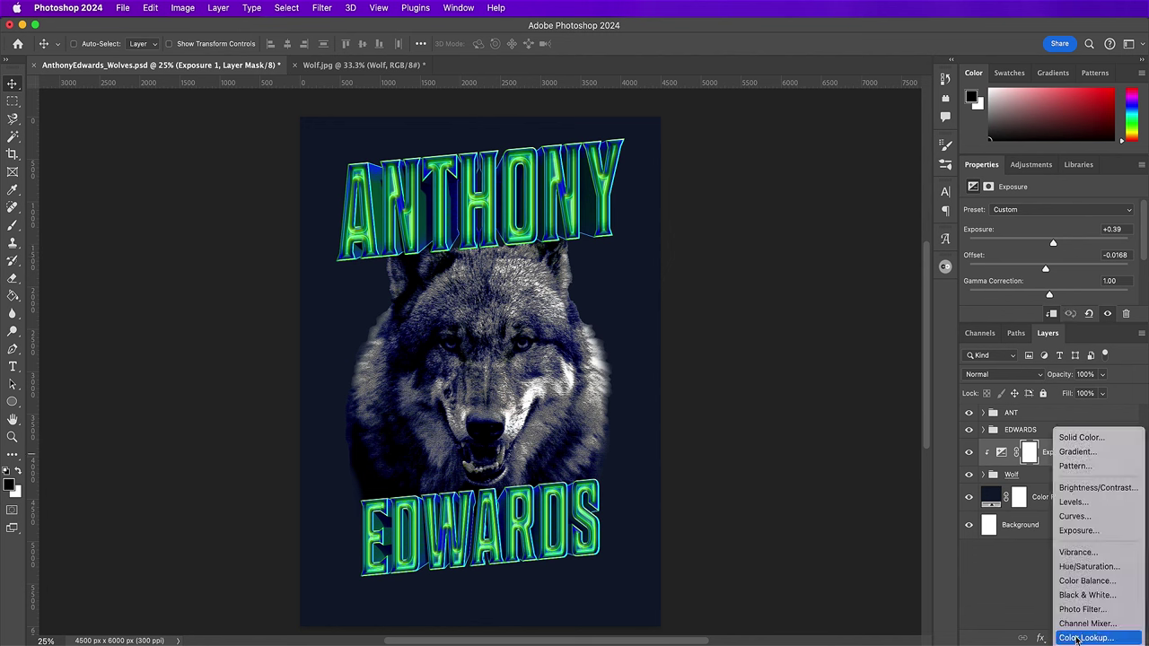
- Add a Color Balance adjustment layer clipped to the layers below
{"action": "left_click", "coordinate": [1077, 581]}
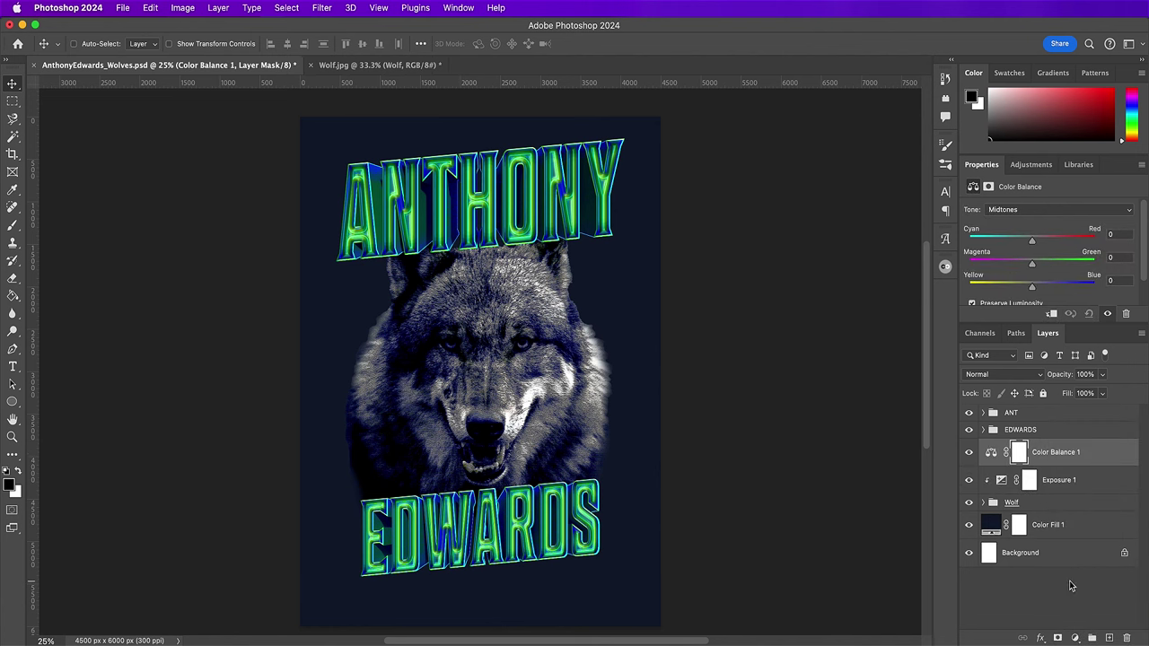
{"action": "right_click", "coordinate": [1059, 455]}
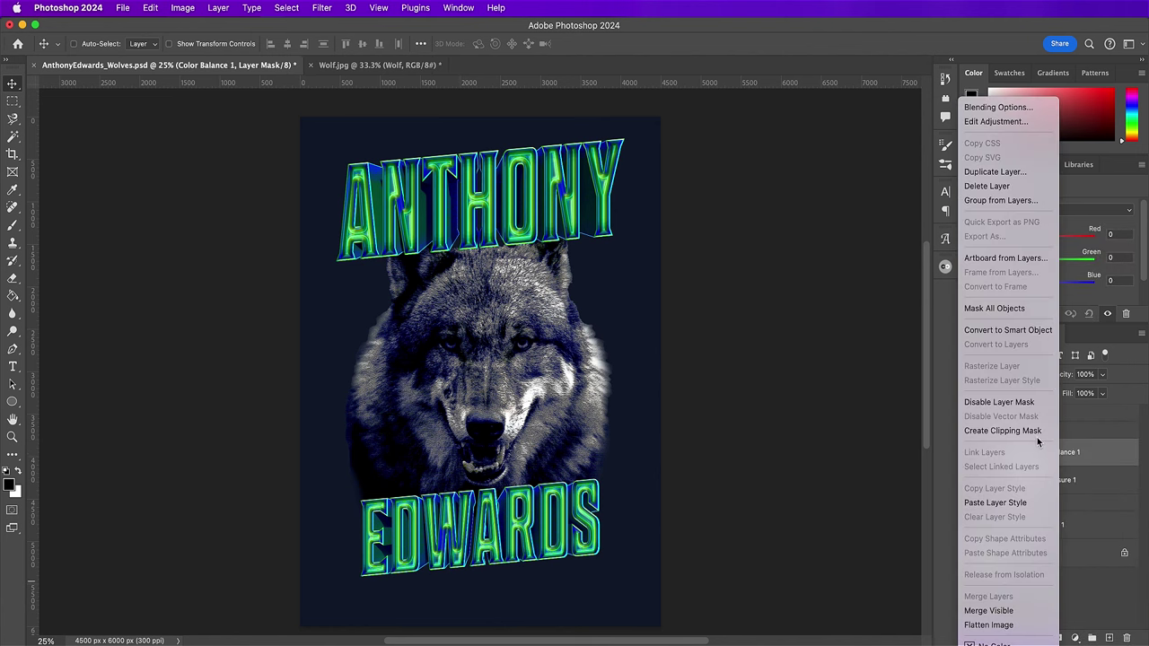
{"action": "left_click", "coordinate": [1030, 431]}
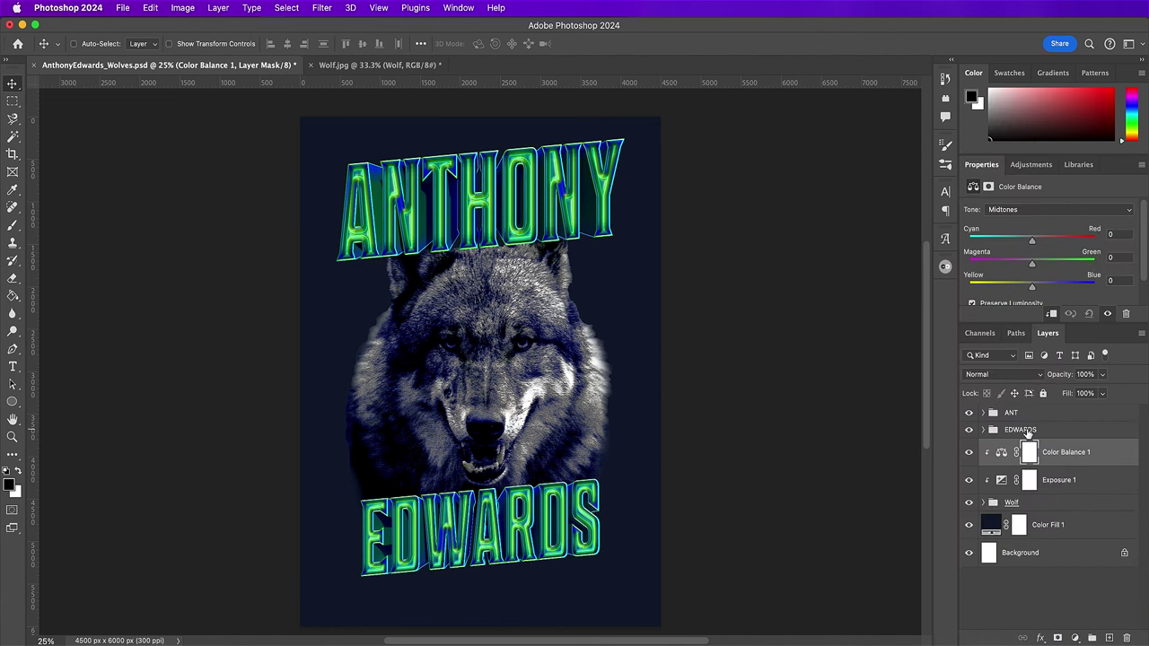
- Set the midtone balance to Cyan/Red +2, Magenta/Green +34, Yellow/Blue +60
{"action": "left_click", "coordinate": [1121, 234]}
{"action": "key", "text": "Up"}
{"action": "left_click", "coordinate": [1121, 259]}
{"action": "type", "text": "34"}
{"action": "left_click", "coordinate": [1123, 281]}
{"action": "type", "text": "60"}
{"action": "left_click", "coordinate": [1108, 459]}
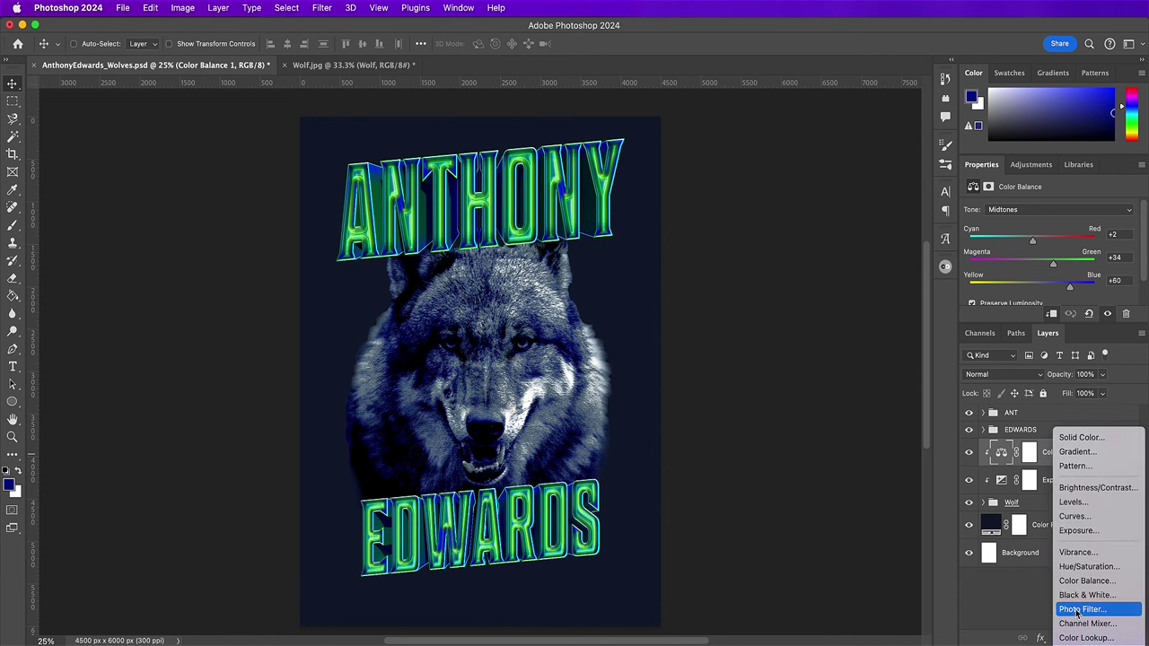
- Add a clipped Levels adjustment with midtone input 0.69 and white input 221
{"action": "left_click", "coordinate": [1077, 502]}
{"action": "right_click", "coordinate": [1078, 458]}
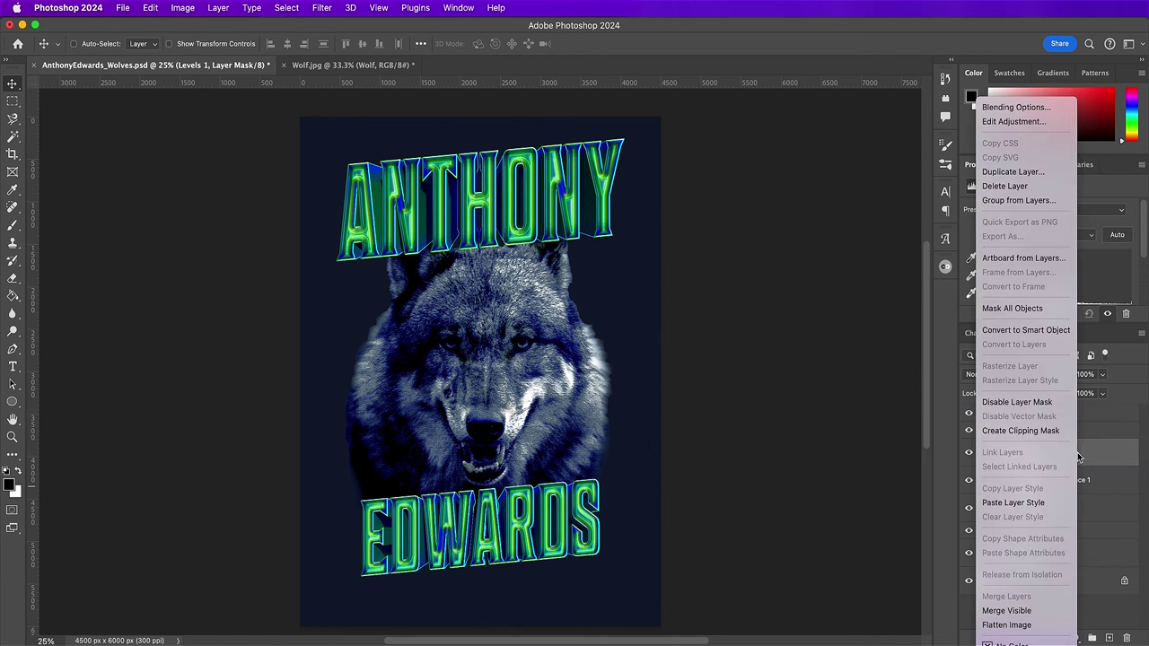
{"action": "left_click", "coordinate": [1041, 431]}
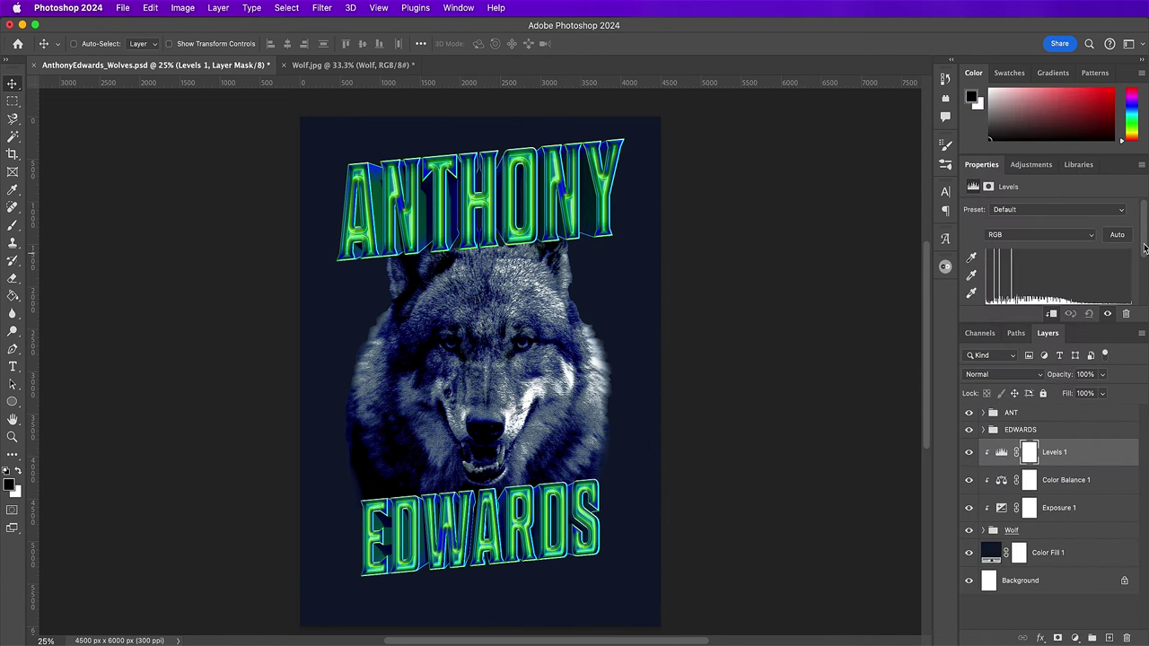
{"action": "left_click_drag", "start_coordinate": [1144, 249], "coordinate": [1144, 277]}
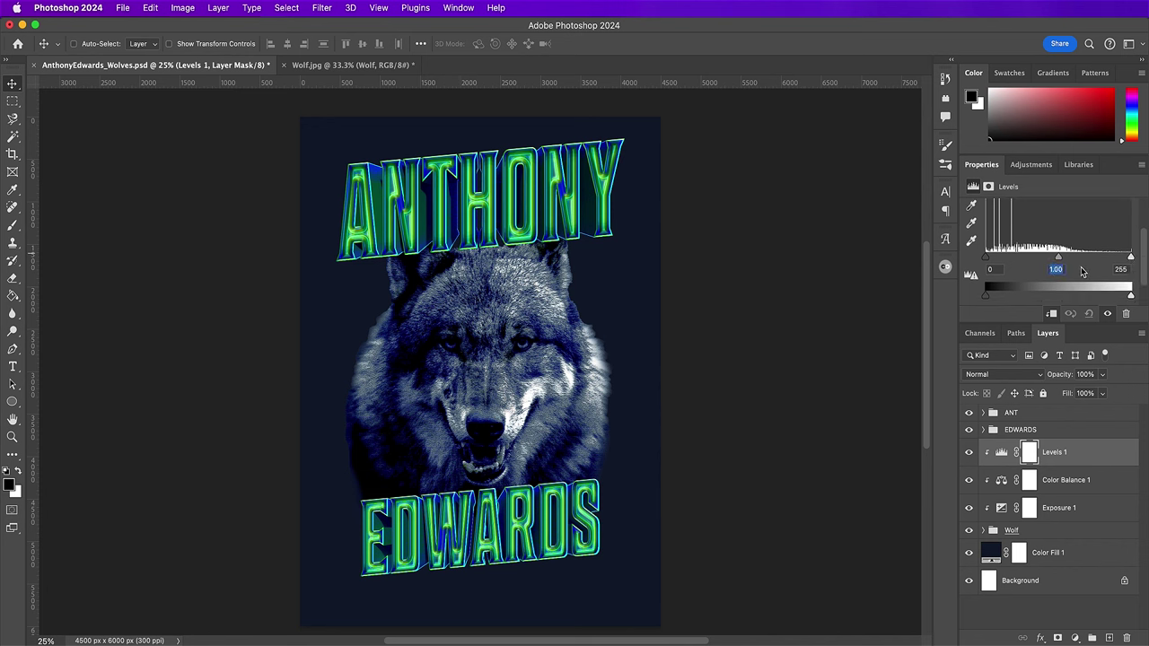
{"action": "type", "text": ".69"}
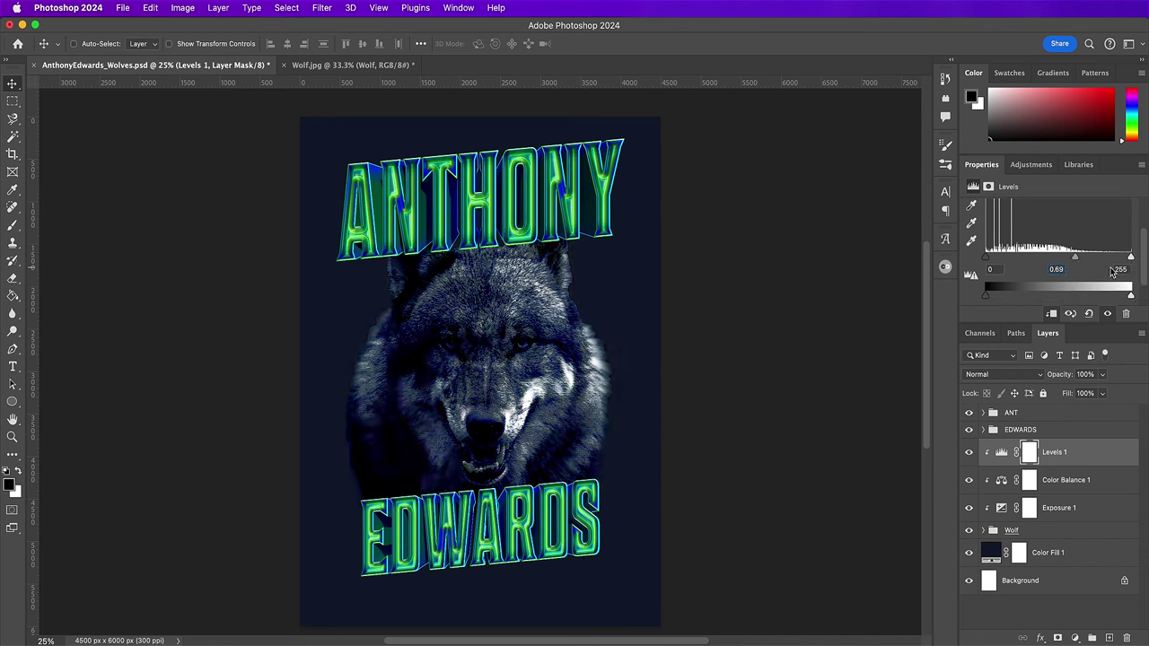
{"action": "type", "text": "221"}
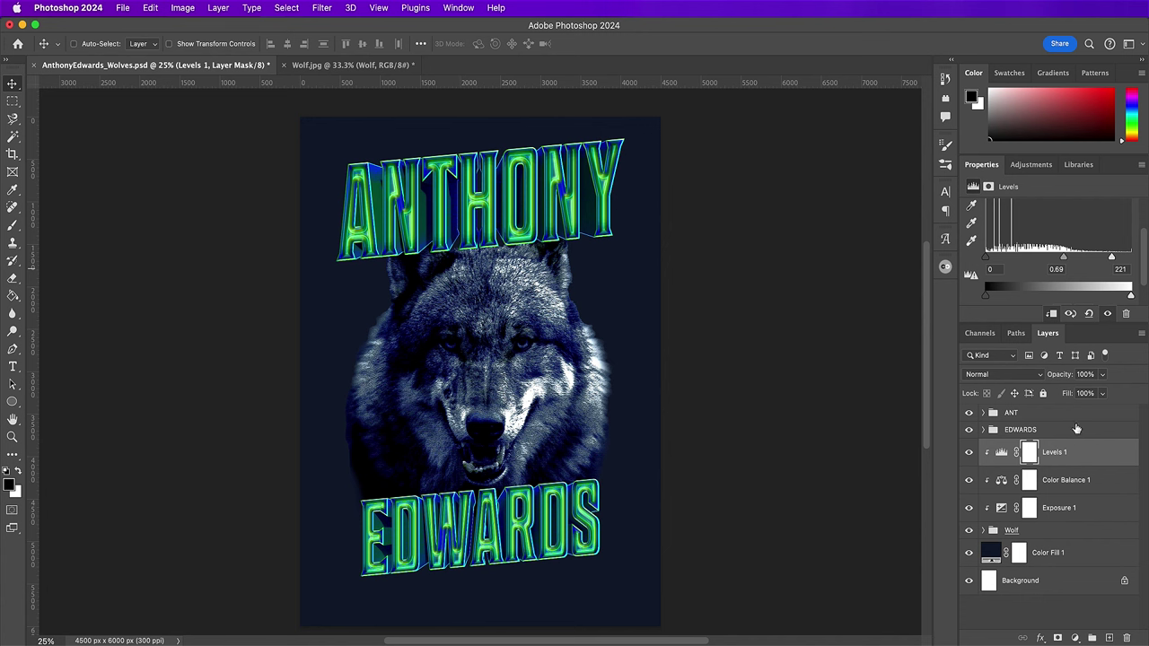
{"action": "left_click", "coordinate": [1107, 638]}
- Name the new layer 'Eyes' and set the foreground colour to hex 87fb3e
{"action": "double_click", "coordinate": [1010, 452]}
{"action": "type", "text": "Eyes"}
{"action": "key", "text": "Return"}
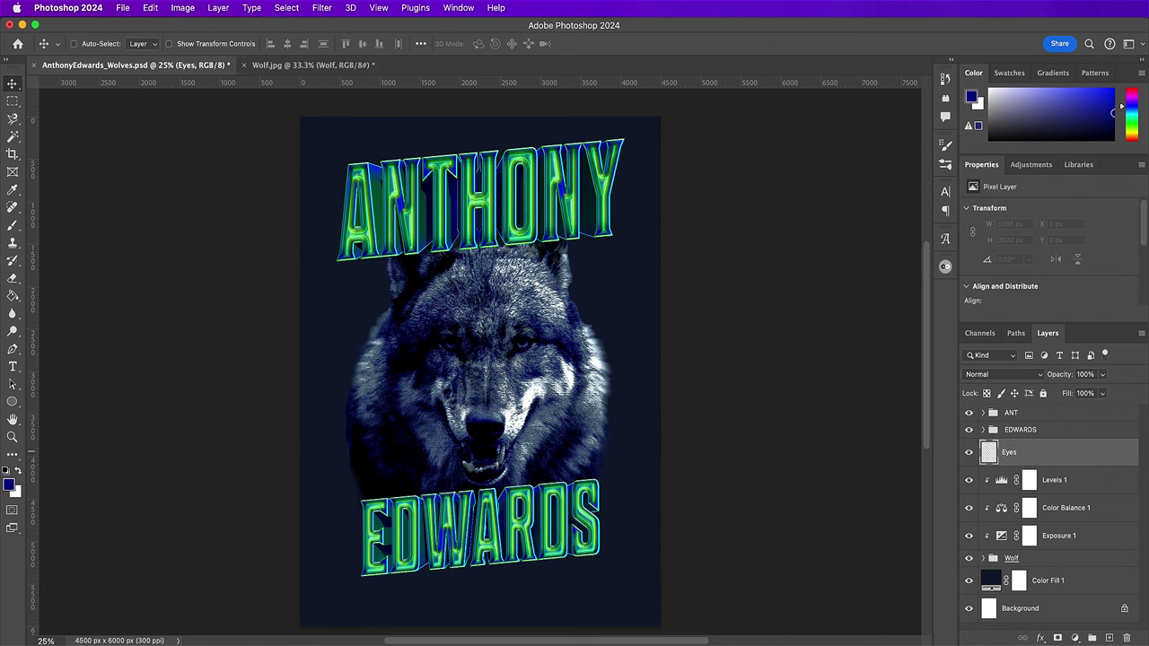
{"action": "left_click", "coordinate": [9, 486]}
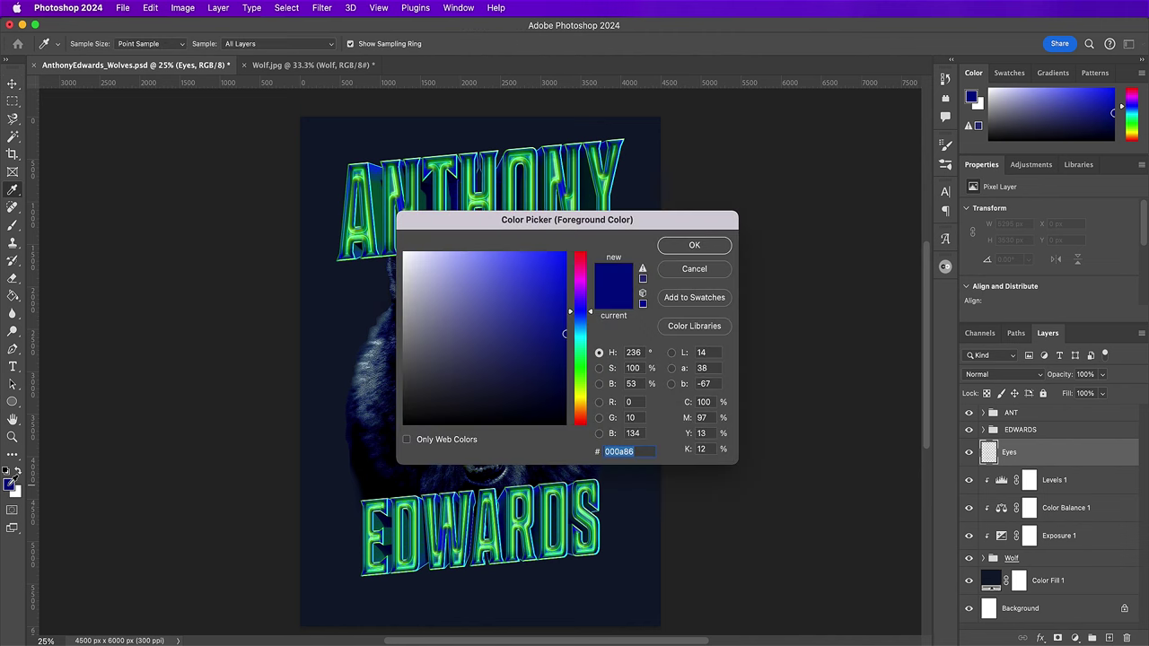
{"action": "type", "text": "87"}
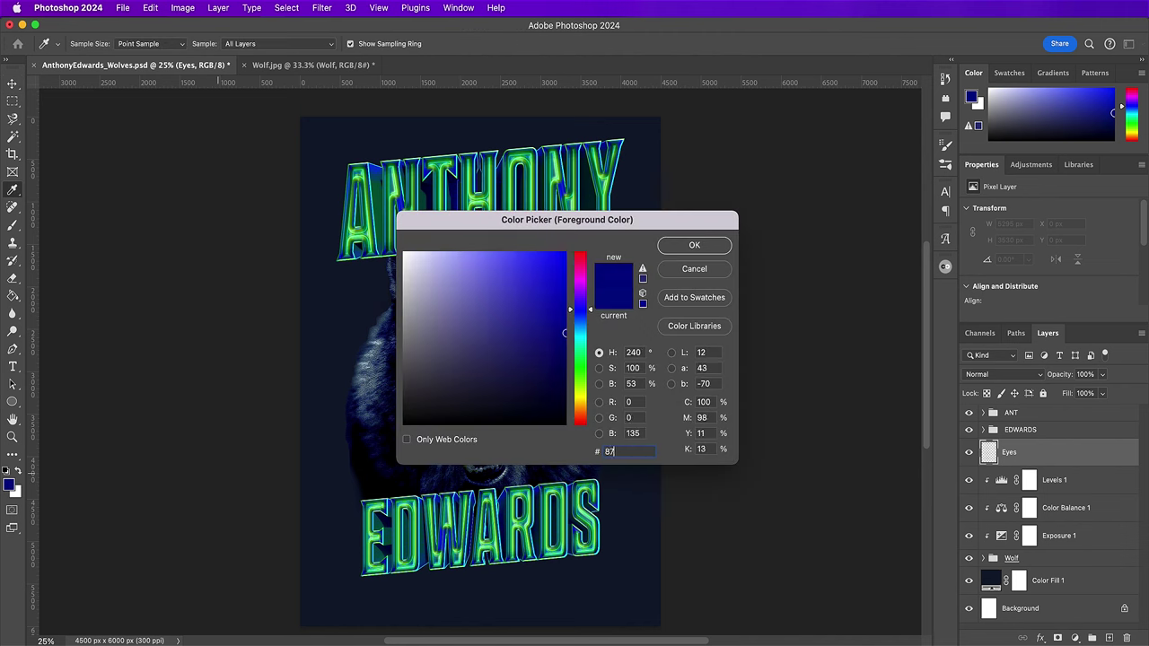
{"action": "type", "text": "fb"}
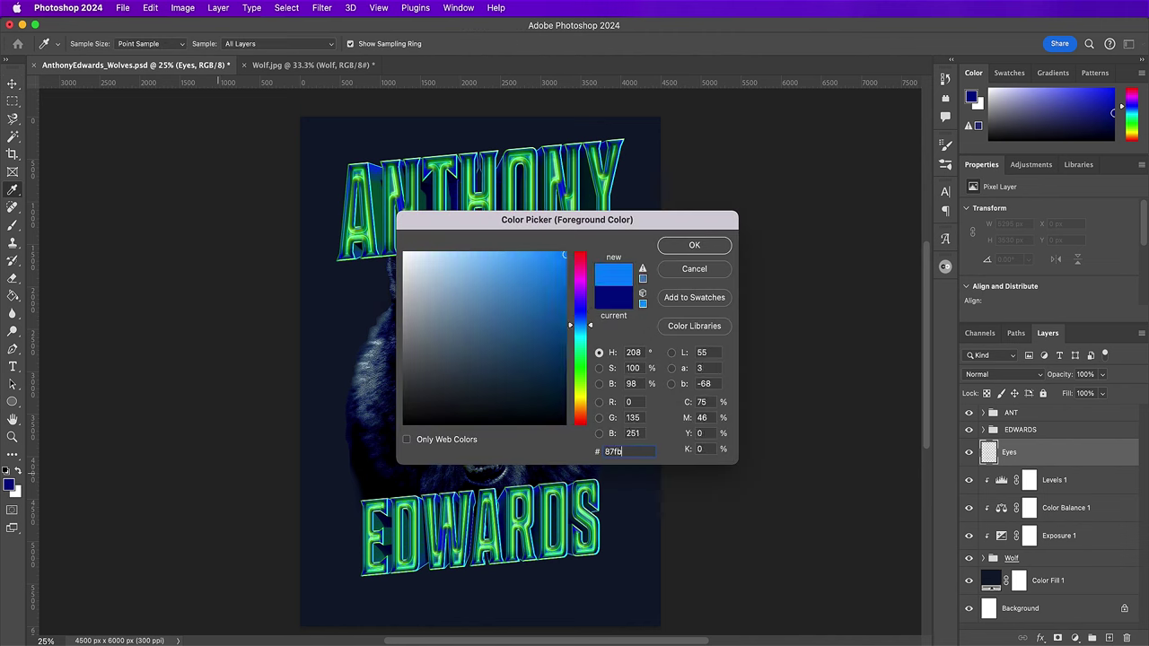
{"action": "type", "text": "3e"}
{"action": "key", "text": "Return"}
- Pick the Brush tool at 95 px, zoomed in on the wolf's face
{"action": "key", "text": "v"}
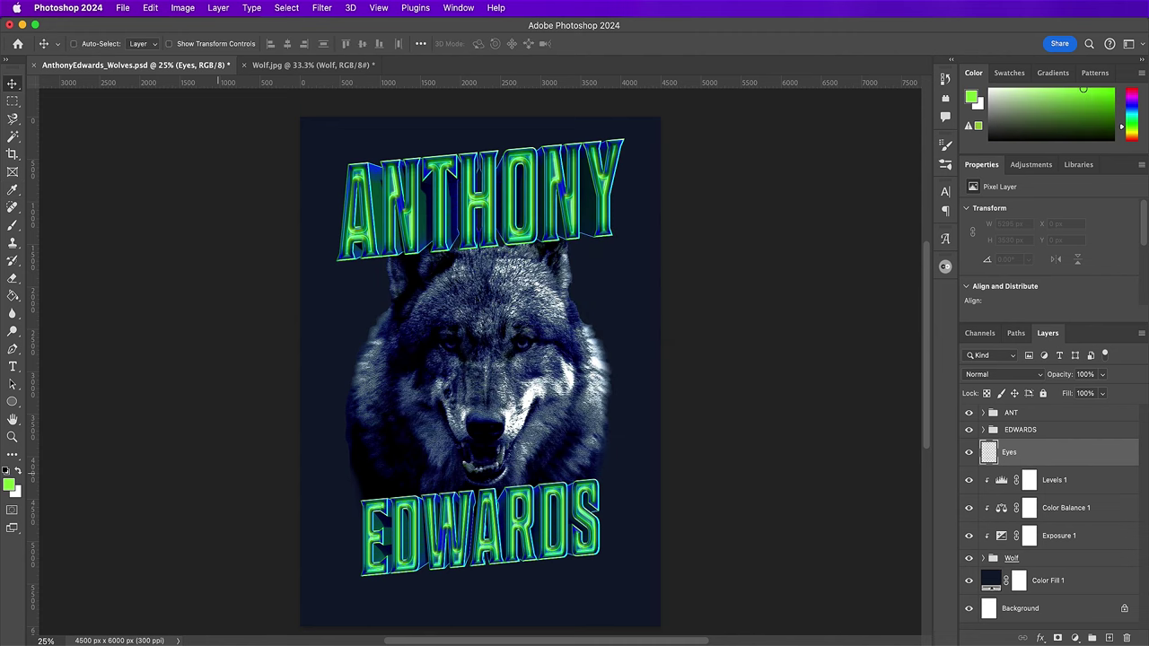
{"action": "left_click", "coordinate": [12, 227]}
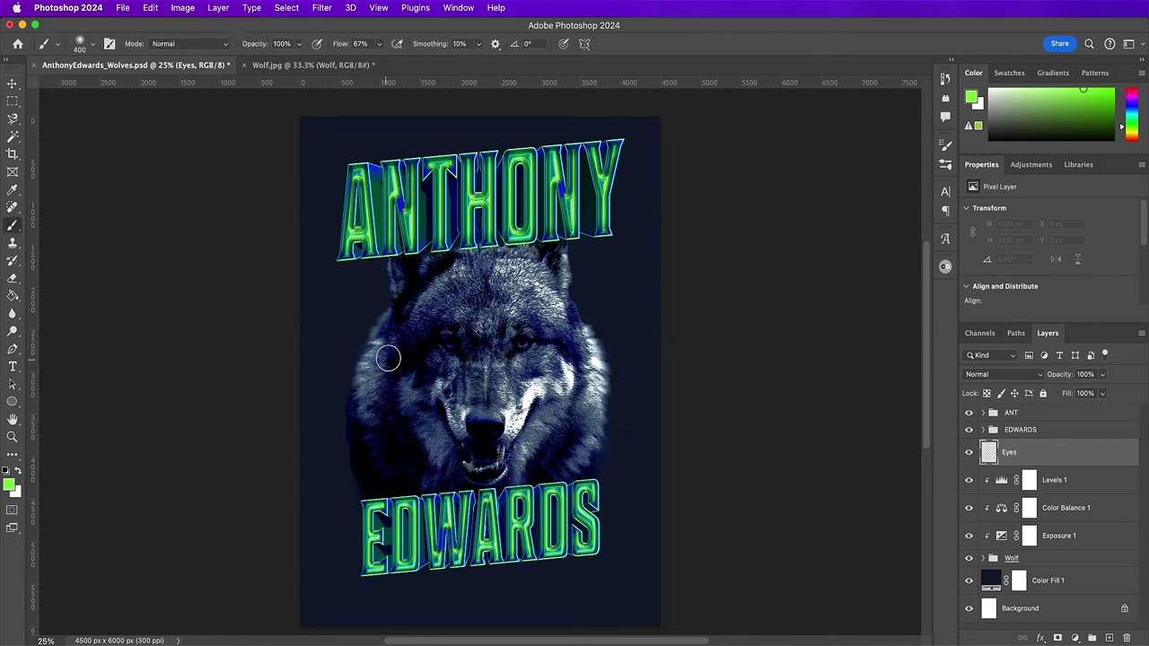
{"action": "key", "text": "super+plus"}
{"action": "key", "text": "super+plus"}
{"action": "key", "text": "super+plus"}
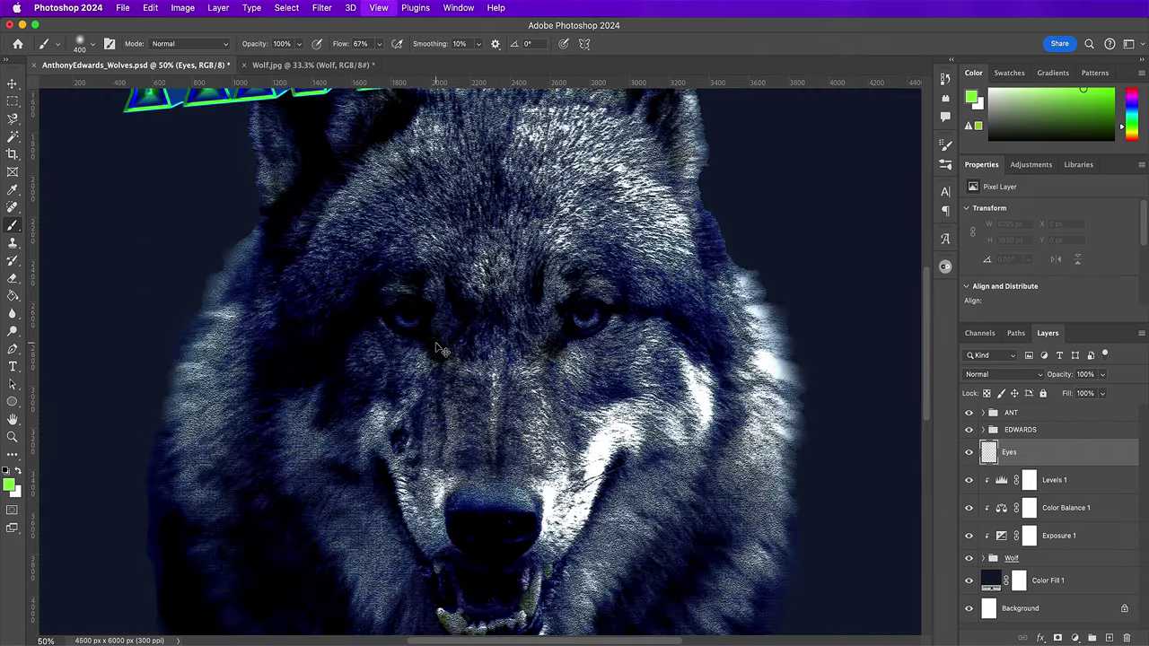
{"action": "key", "text": "super+plus"}
{"action": "key", "text": "super+plus"}
{"action": "key", "text": "bracketleft"}
{"action": "key", "text": "bracketleft"}
{"action": "key", "text": "bracketleft"}
{"action": "key", "text": "bracketleft"}
{"action": "key", "text": "bracketleft"}
{"action": "key", "text": "bracketleft"}
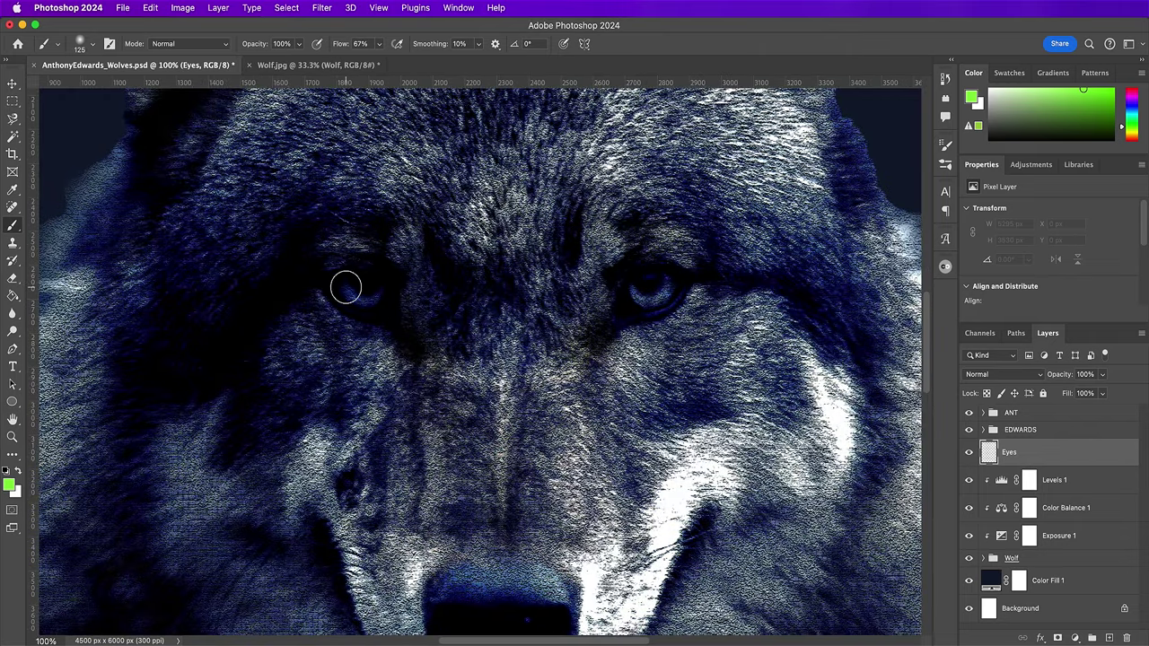
{"action": "left_click", "coordinate": [95, 44]}
{"action": "left_click_drag", "start_coordinate": [117, 88], "coordinate": [110, 87]}
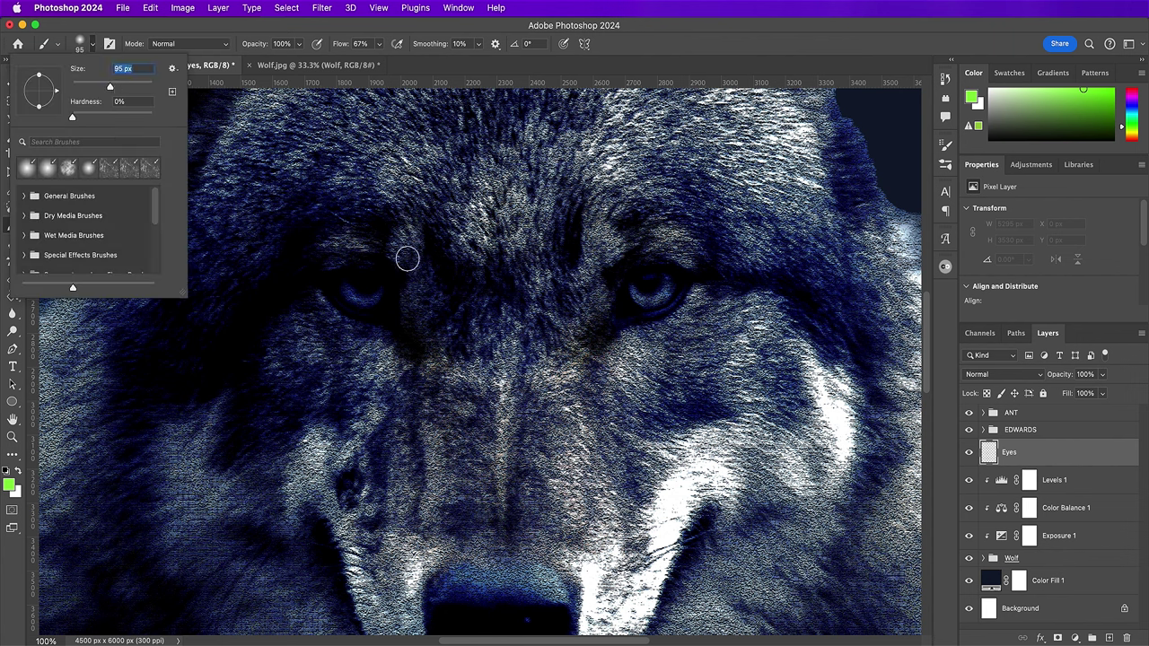
- Paint the green glow over the wolf's left and right eyes
{"action": "mouse_move", "coordinate": [377, 287]}
{"action": "left_mouse_down"}
{"action": "mouse_move", "coordinate": [346, 293]}
{"action": "mouse_move", "coordinate": [358, 303]}
{"action": "left_mouse_up"}
{"action": "left_click", "coordinate": [638, 297]}
{"action": "mouse_move", "coordinate": [639, 297]}
{"action": "left_mouse_down"}
{"action": "mouse_move", "coordinate": [664, 285]}
{"action": "mouse_move", "coordinate": [662, 267]}
{"action": "mouse_move", "coordinate": [668, 282]}
{"action": "left_mouse_up"}
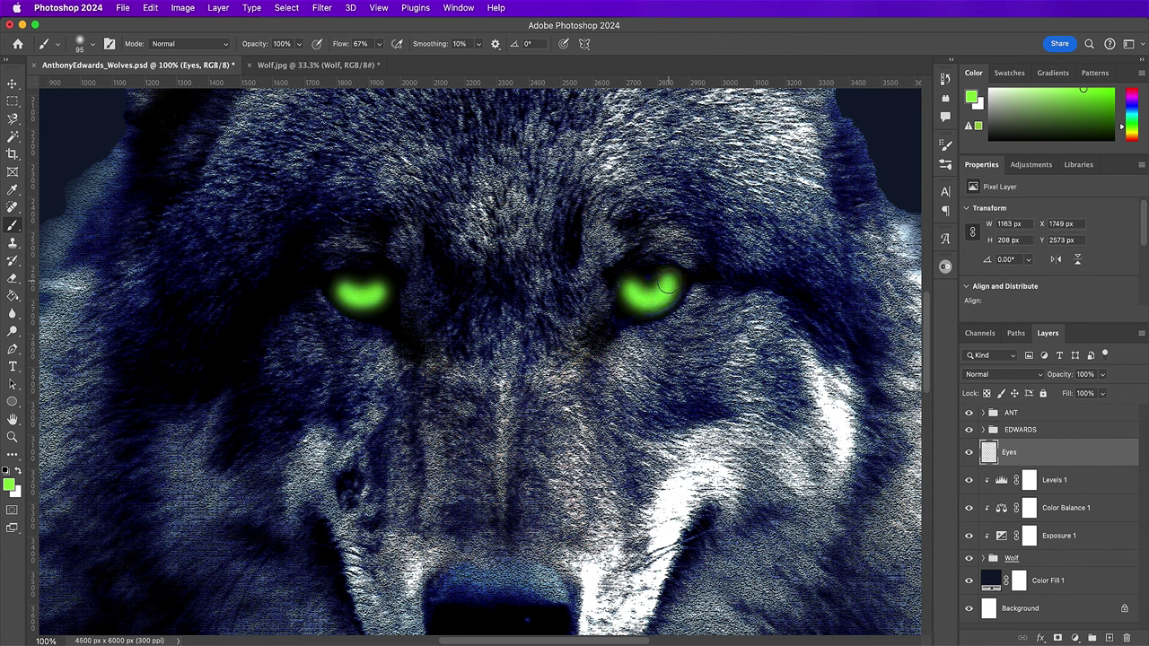
{"action": "left_click", "coordinate": [996, 377]}
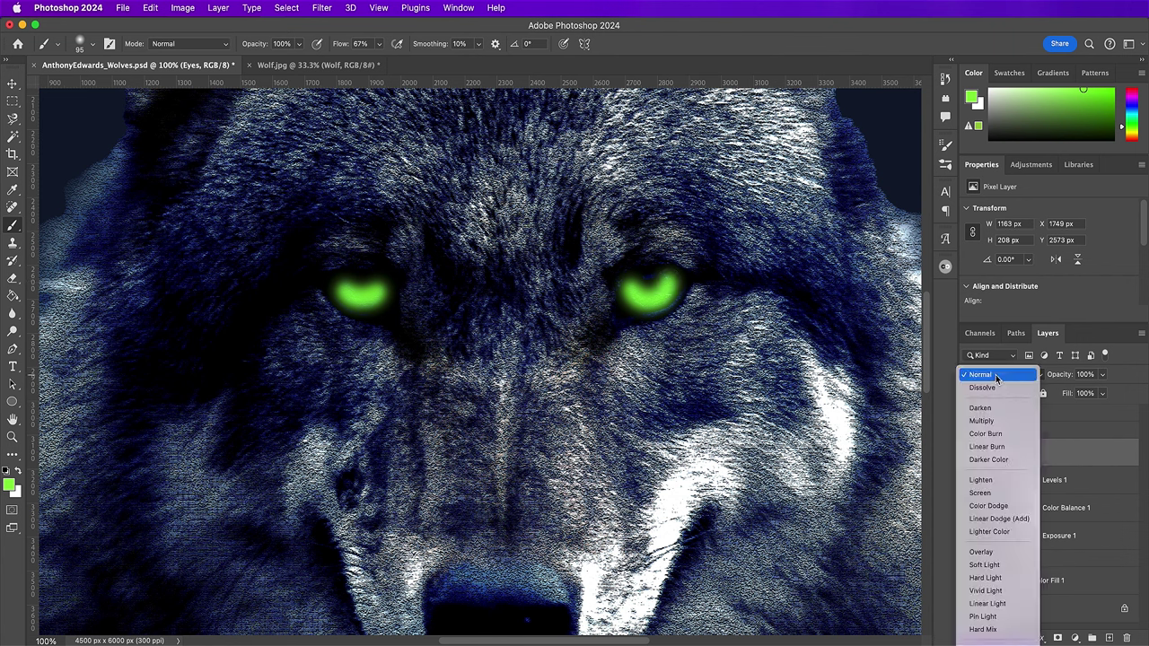
- Set the Eyes layer to Color Dodge and brighten the right eye's glow
{"action": "left_click", "coordinate": [999, 508]}
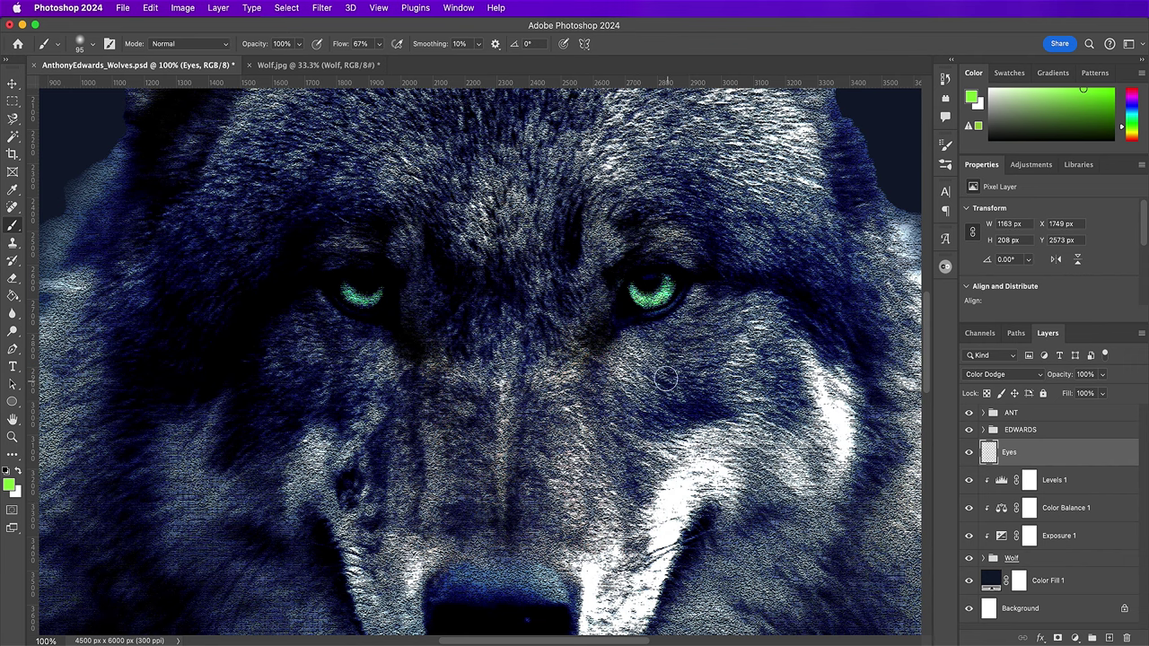
{"action": "left_click_drag", "start_coordinate": [648, 292], "coordinate": [654, 296]}
{"action": "key", "text": "super+minus"}
{"action": "key", "text": "super+minus"}
{"action": "key", "text": "super+minus"}
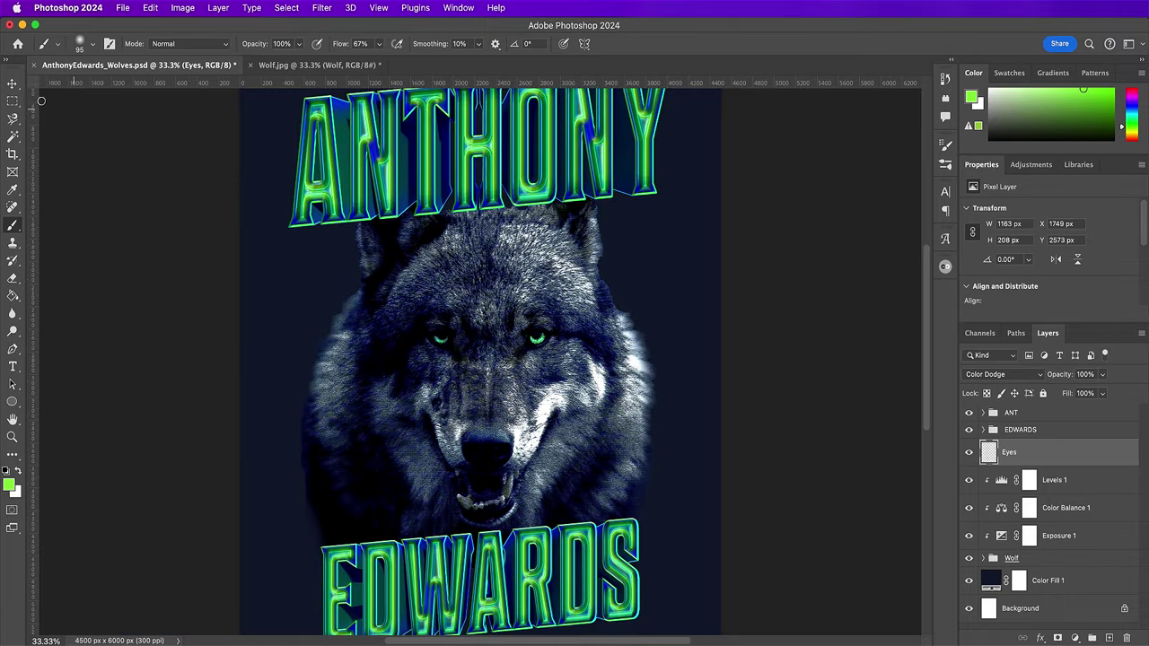
{"action": "left_click", "coordinate": [13, 82]}
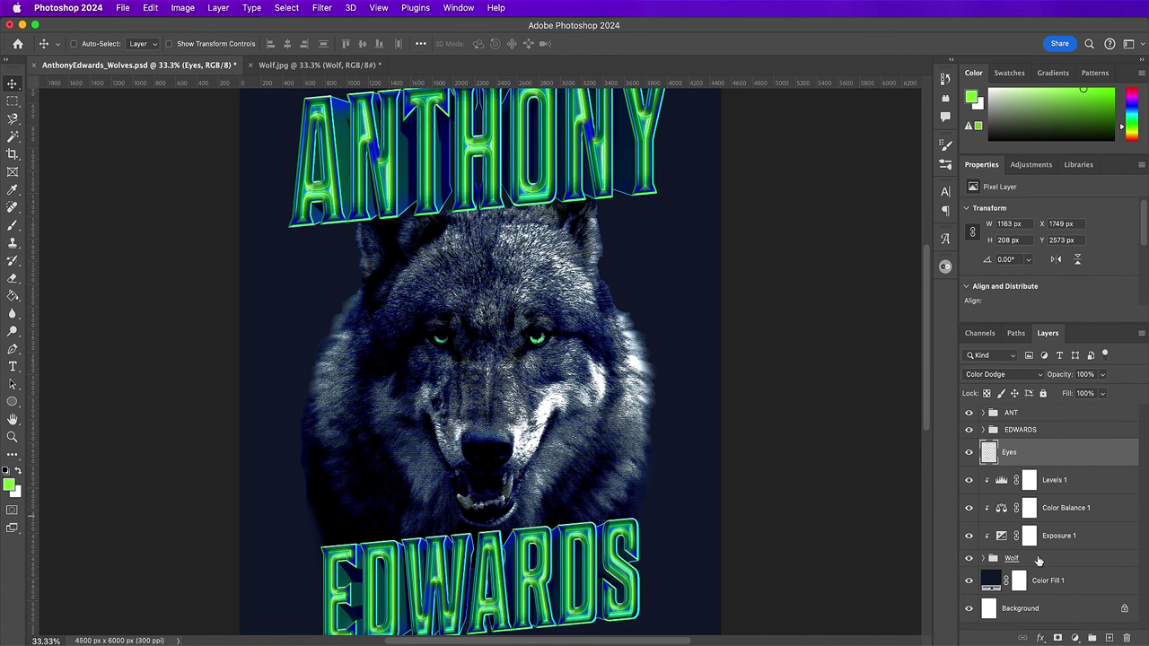
- Group the layers from Eyes down to Wolf as 'Wolf', then open Edwards_Dunk.jpg
{"action": "left_click", "coordinate": [1039, 559], "text": "shift"}
{"action": "left_click", "coordinate": [1091, 637]}
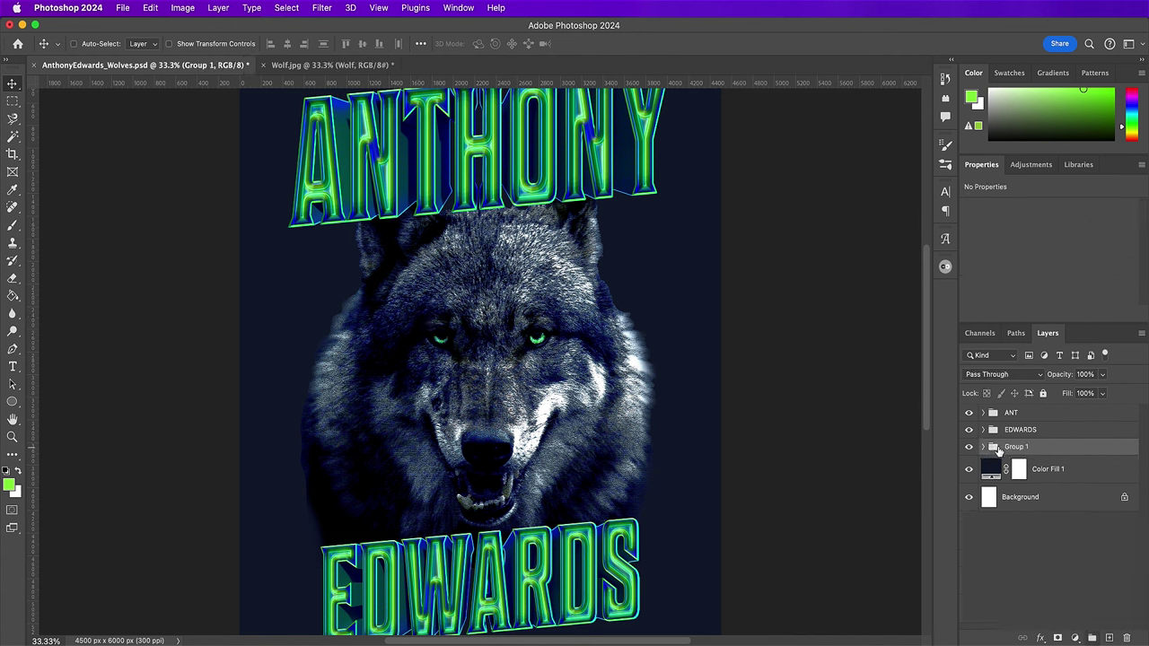
{"action": "type", "text": "Wolf"}
{"action": "key", "text": "Return"}
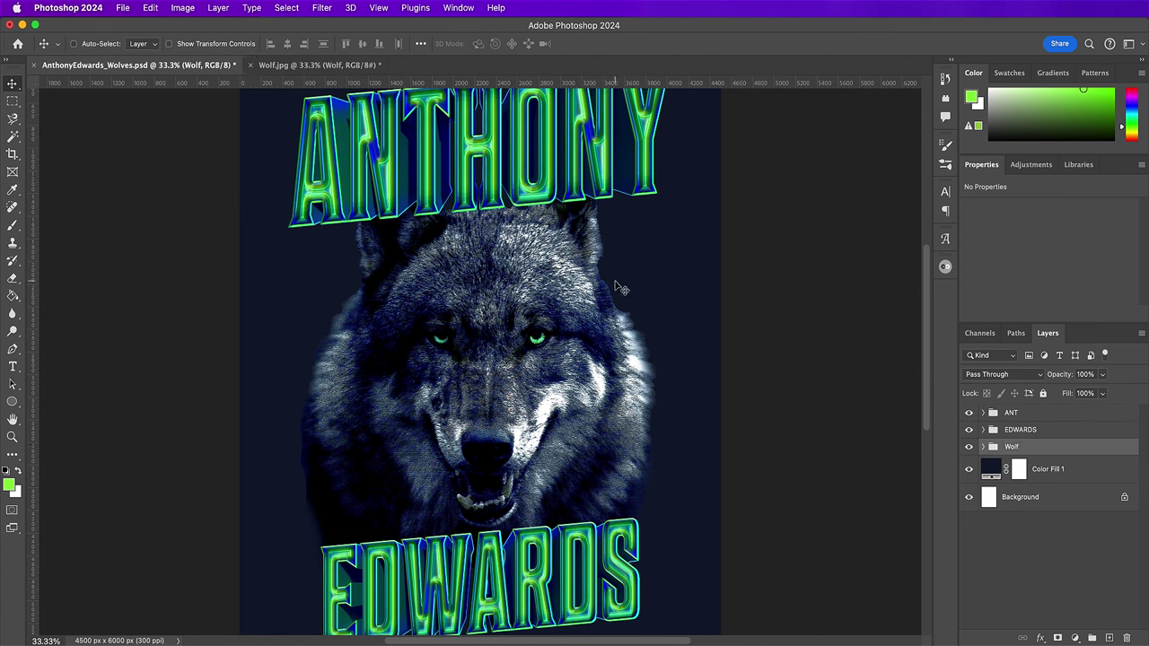
{"action": "key", "text": "super+o"}
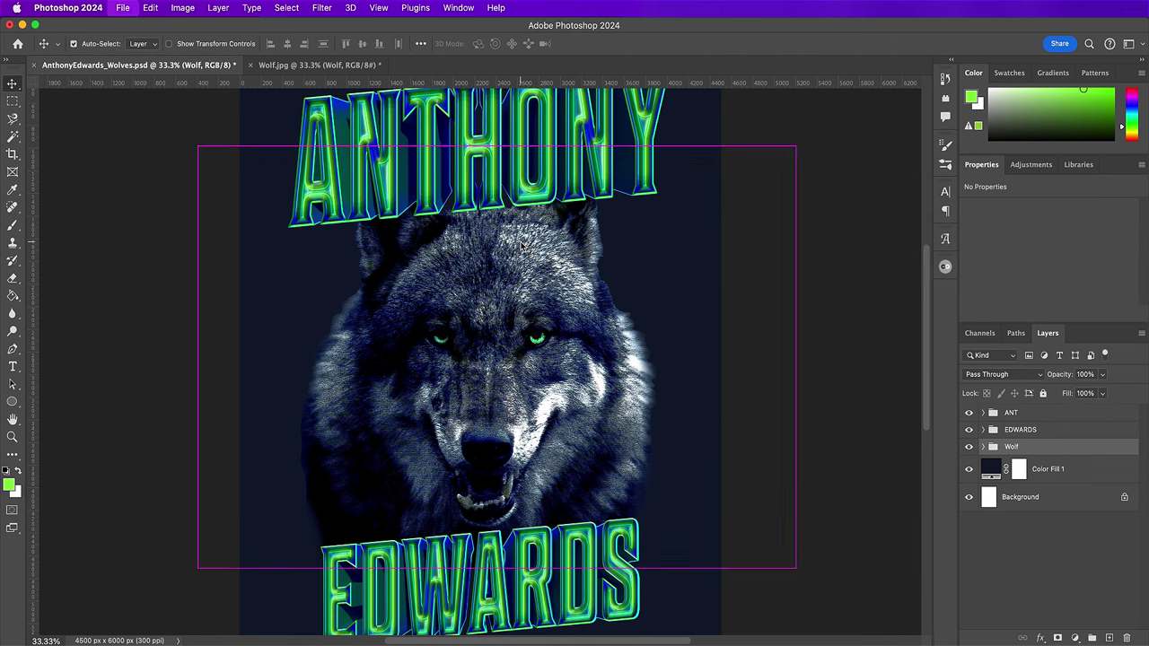
{"action": "double_click", "coordinate": [615, 161]}
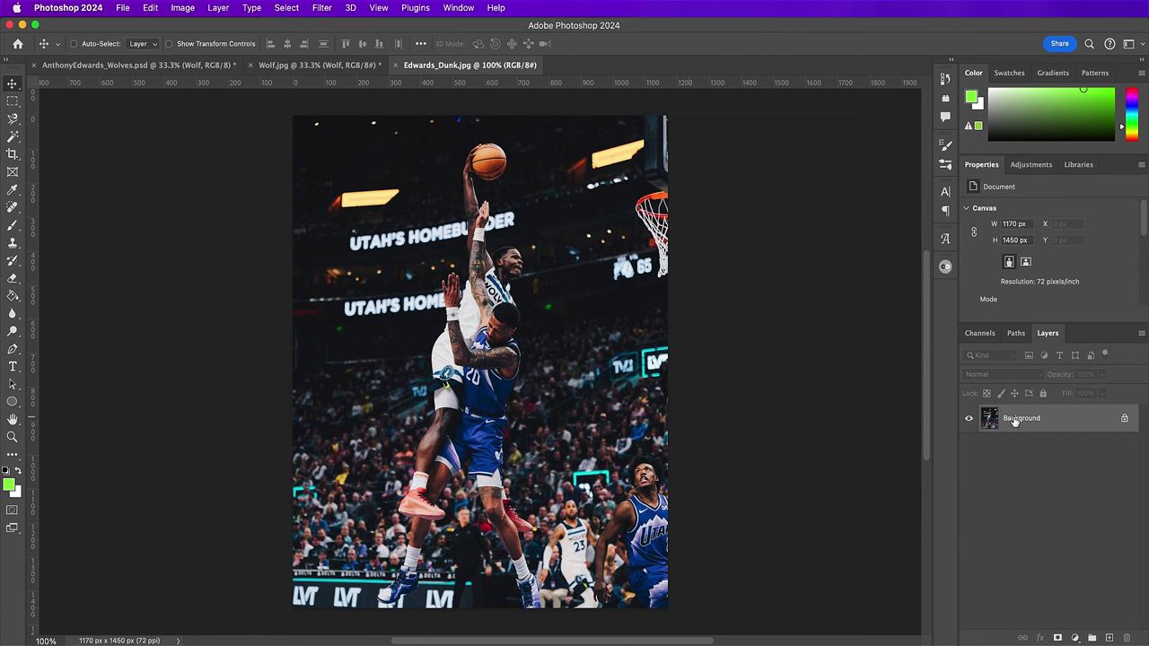
- Convert the Background into a regular layer named 'Edwards_Dunk'
{"action": "double_click", "coordinate": [1013, 420]}
{"action": "type", "text": "Edwards_Du"}
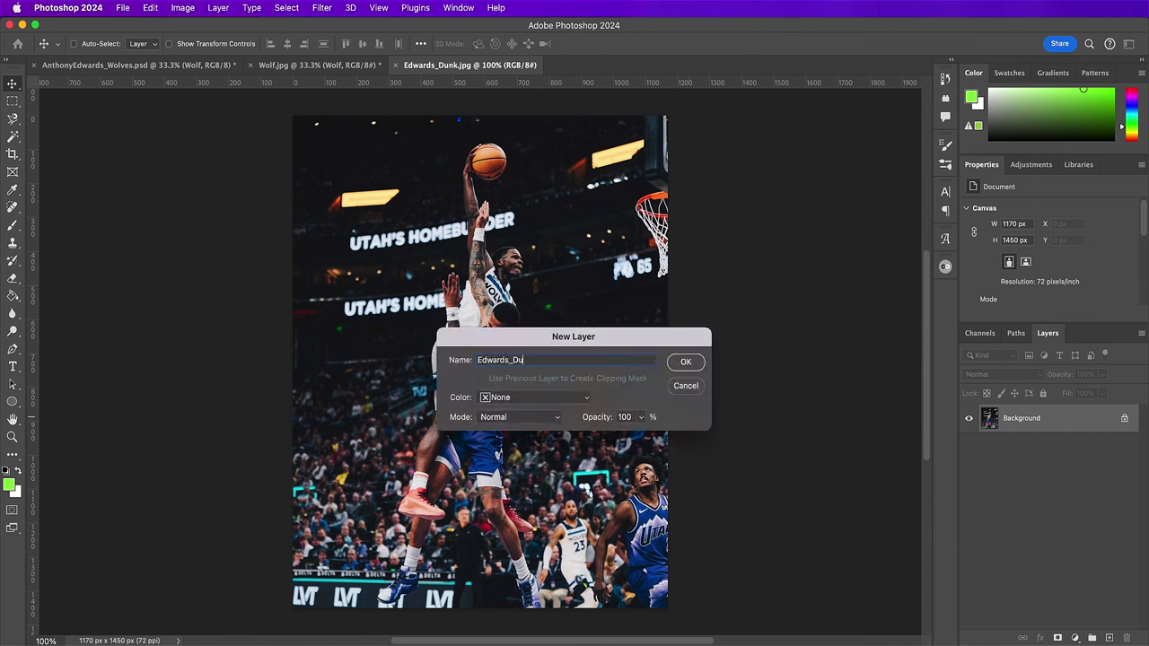
{"action": "type", "text": "nk"}
{"action": "key", "text": "Return"}
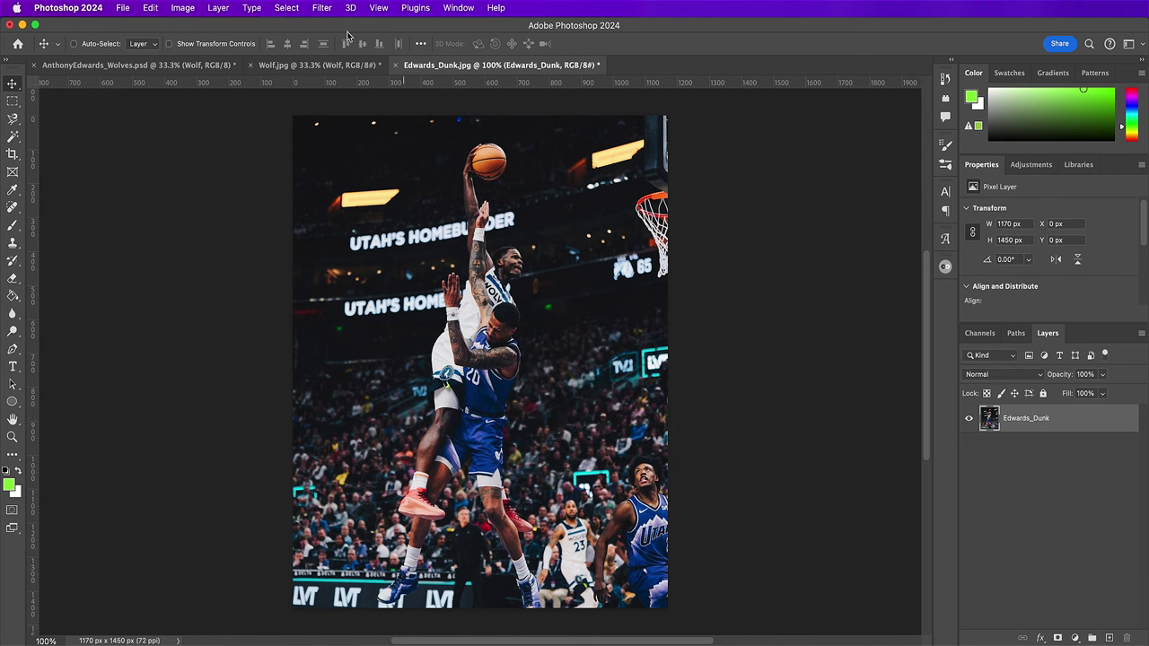
- Select the dunking player with Select > Subject
{"action": "left_click", "coordinate": [300, 11]}
{"action": "left_click", "coordinate": [318, 160]}
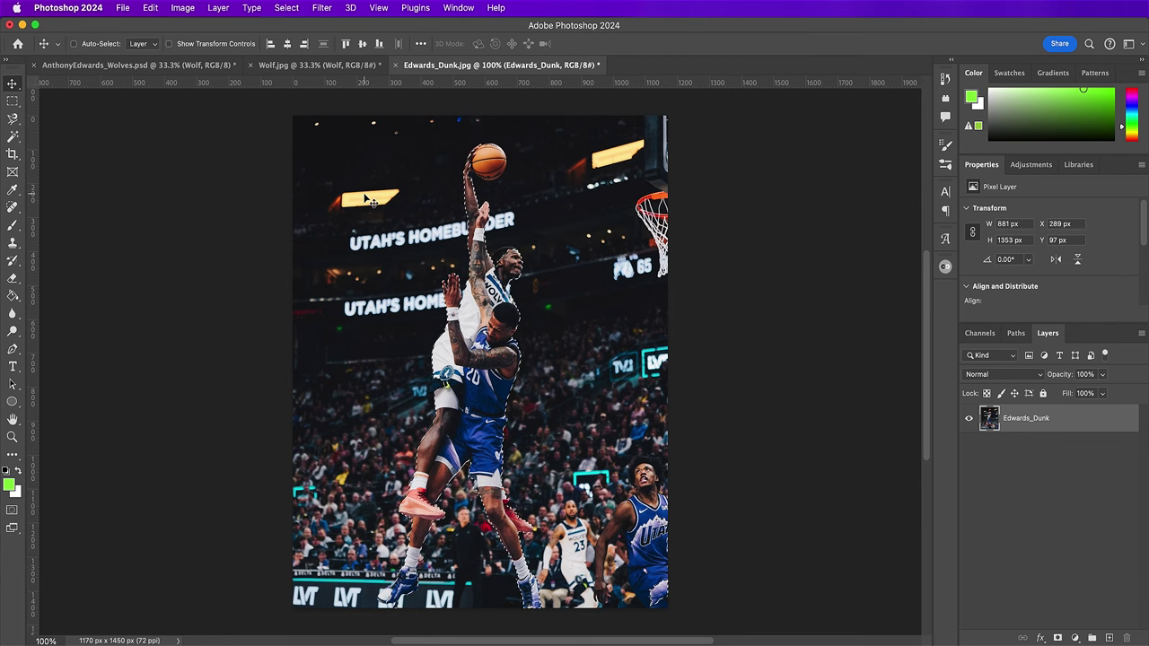
{"action": "key", "text": "super+equal"}
{"action": "key", "text": "super+equal"}
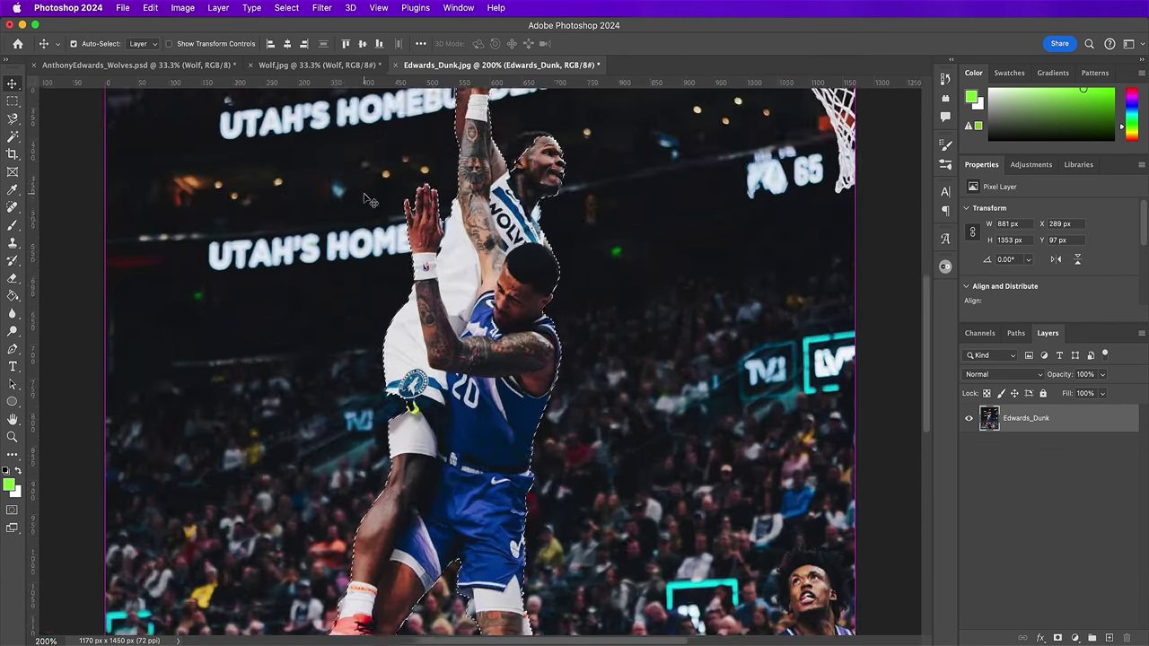
- Trace a closed Pen path around the white sleeve and armband edge
{"action": "key", "text": "super+equal"}
{"action": "key", "text": "super+equal"}
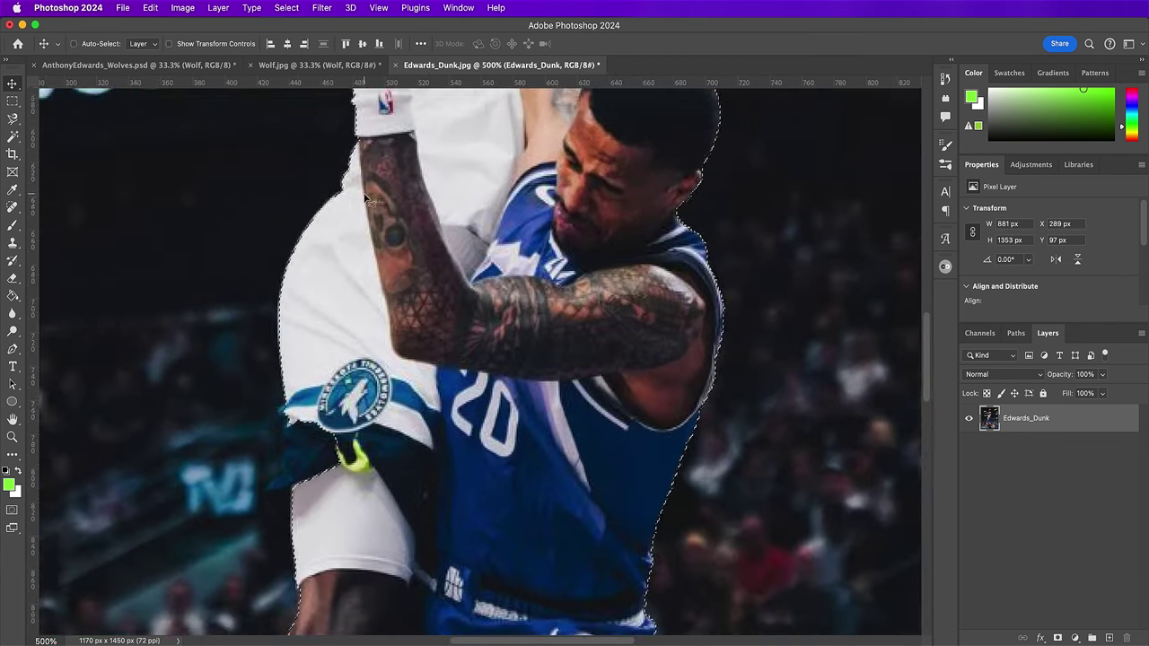
{"action": "scroll", "coordinate": [367, 199], "scroll_direction": "down", "scroll_amount": 3}
{"action": "key", "text": "p"}
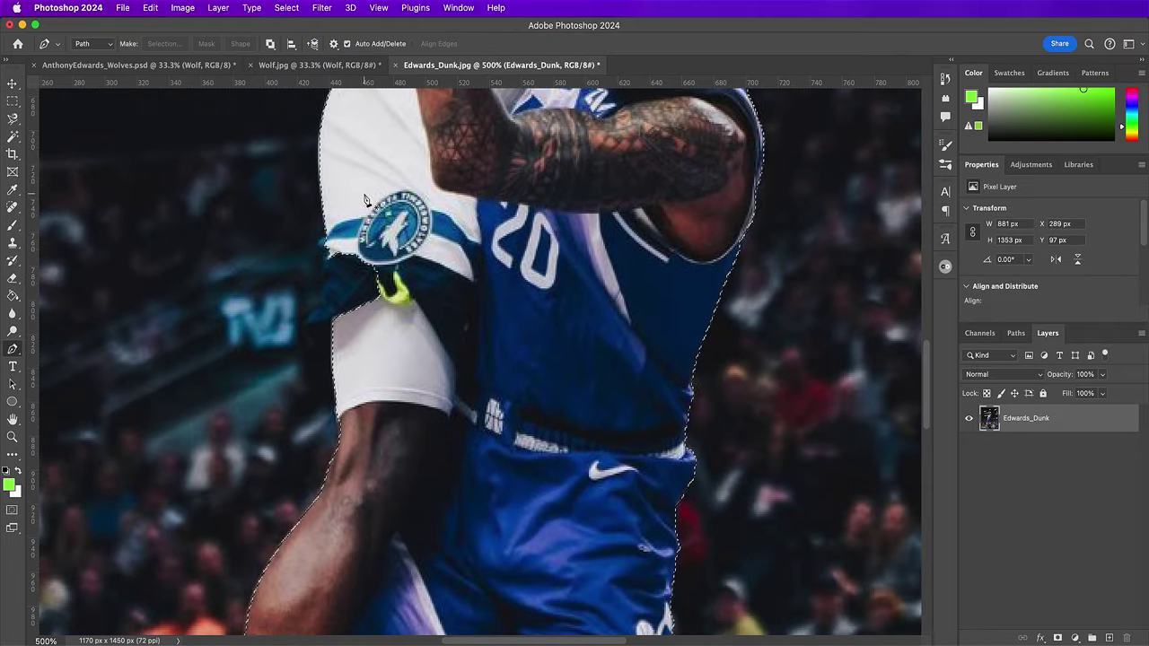
{"action": "left_click", "coordinate": [324, 242]}
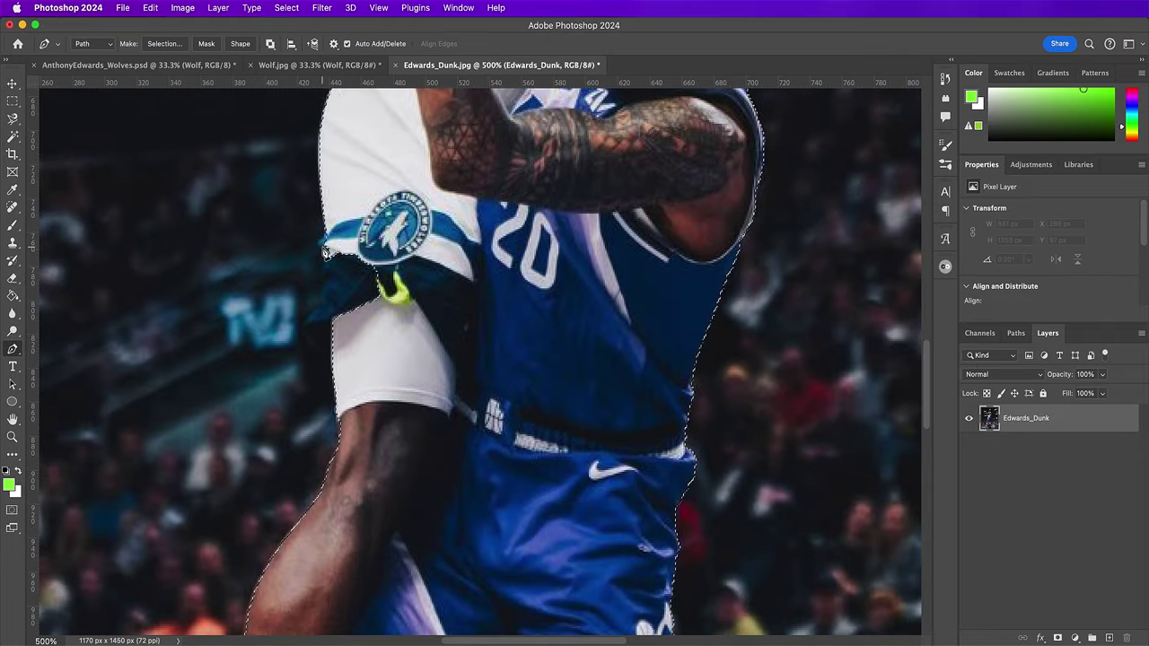
{"action": "left_click", "coordinate": [321, 286]}
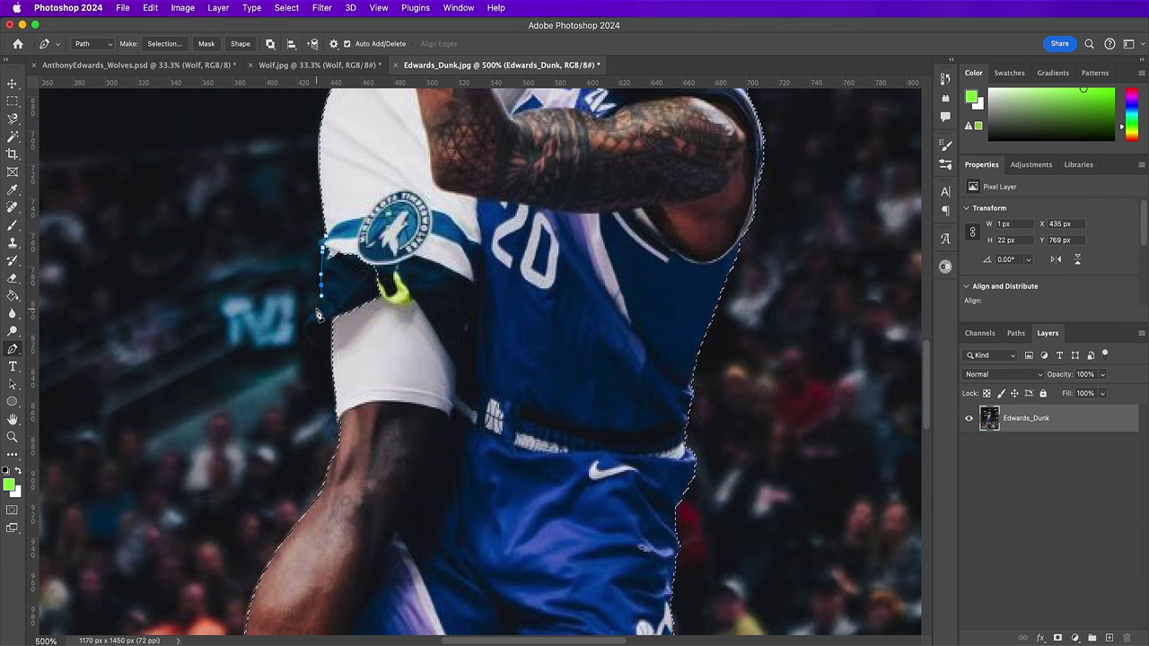
{"action": "left_click", "coordinate": [315, 312]}
{"action": "left_click", "coordinate": [308, 333]}
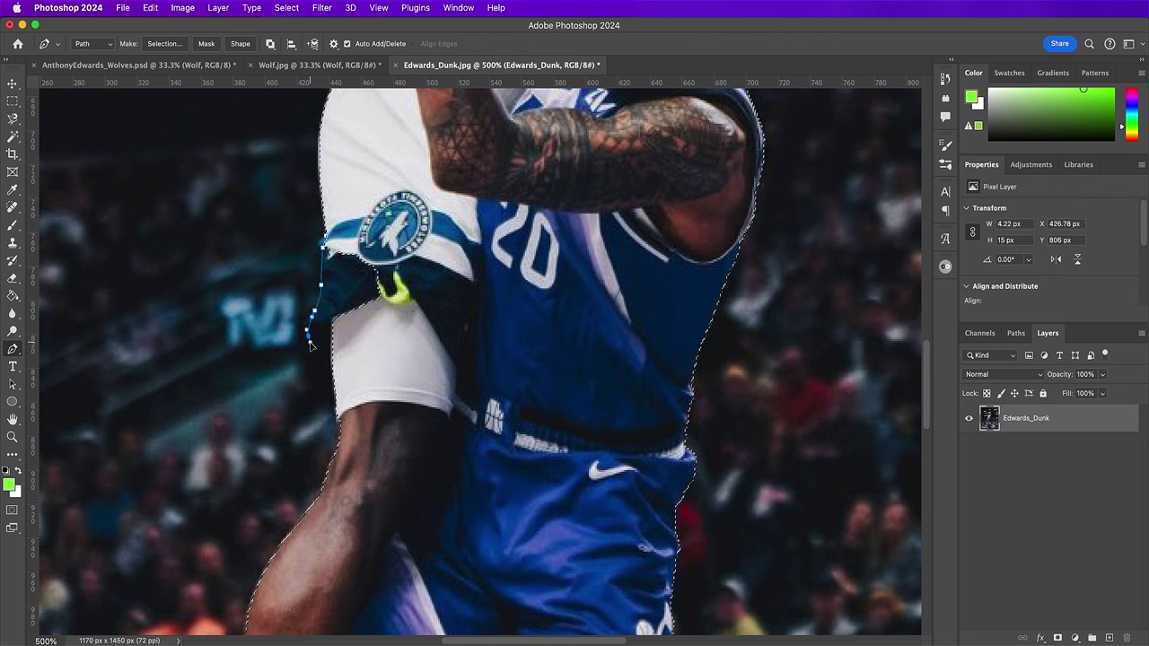
{"action": "left_click", "coordinate": [335, 365]}
{"action": "left_click", "coordinate": [412, 310]}
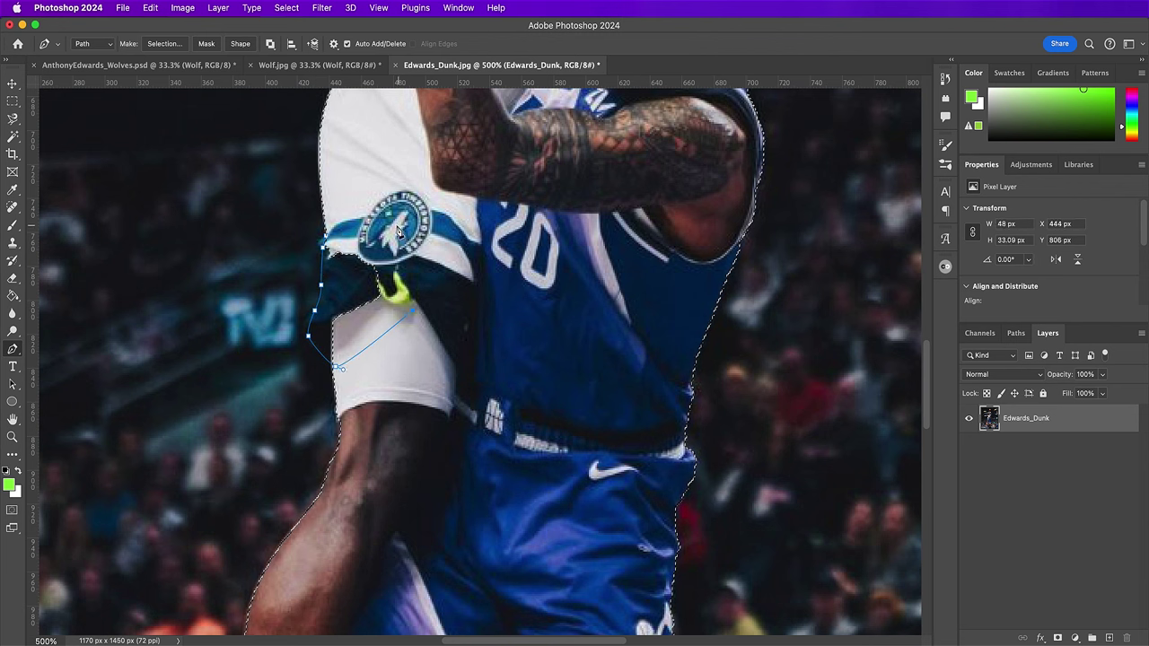
{"action": "left_click", "coordinate": [323, 243]}
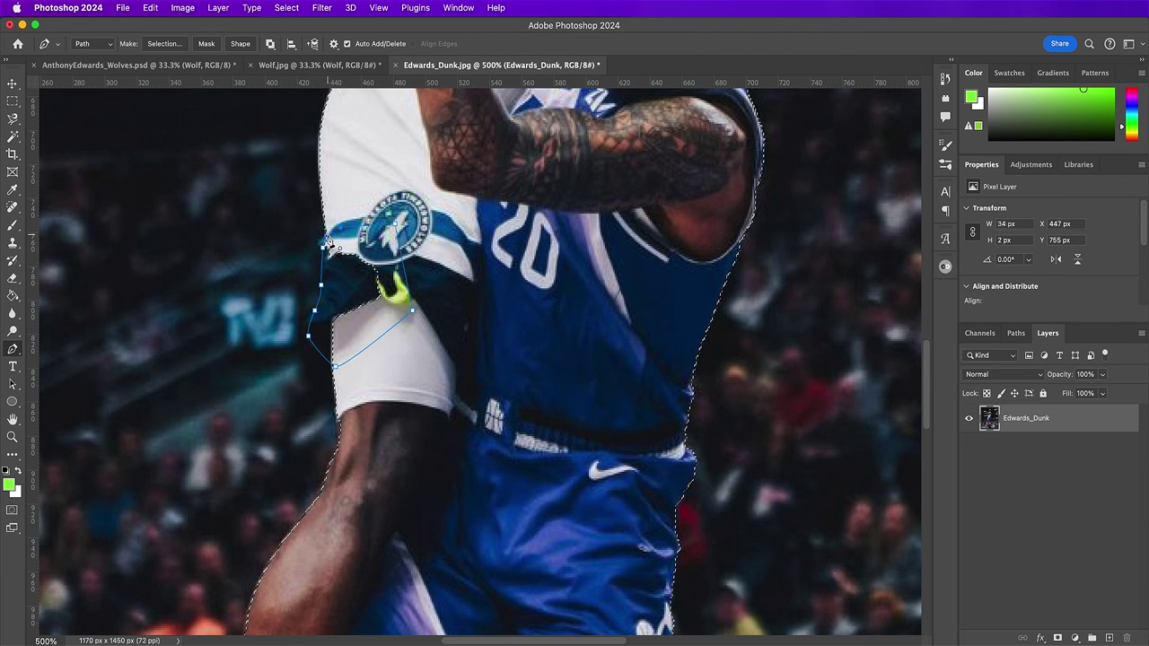
- Add the sleeve path area to the player selection with 0-pixel feather
{"action": "left_click", "coordinate": [177, 46]}
{"action": "left_click", "coordinate": [527, 415]}
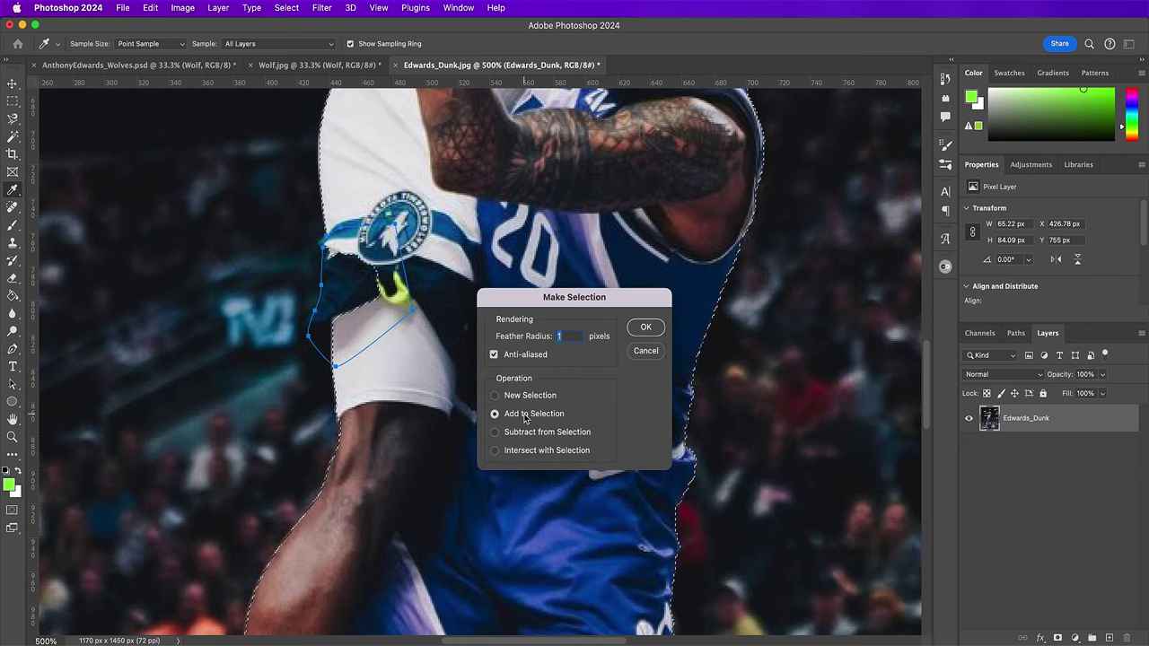
{"action": "left_click", "coordinate": [647, 328]}
{"action": "scroll", "coordinate": [649, 331], "scroll_direction": "down", "scroll_amount": 15}
{"action": "scroll", "coordinate": [650, 331], "scroll_direction": "left", "scroll_amount": 4}
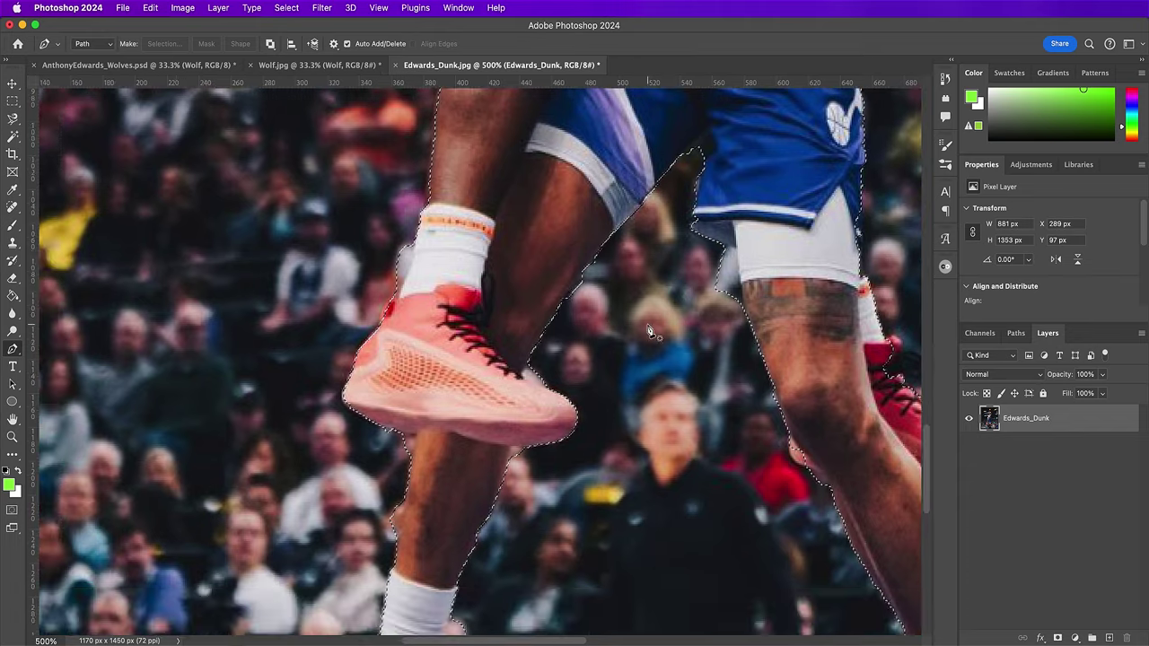
- Subtract a traced gap beside the pink sneaker from the player selection
{"action": "left_click_drag", "start_coordinate": [403, 218], "coordinate": [416, 258]}
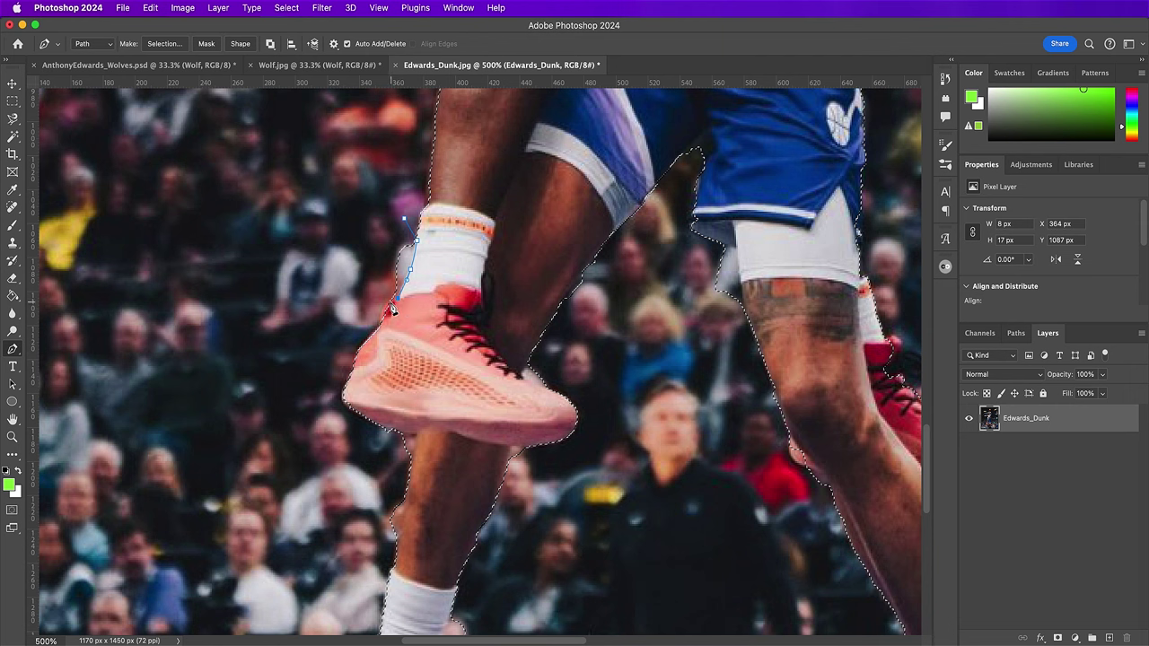
{"action": "left_click", "coordinate": [384, 300]}
{"action": "left_click_drag", "start_coordinate": [384, 300], "coordinate": [371, 218]}
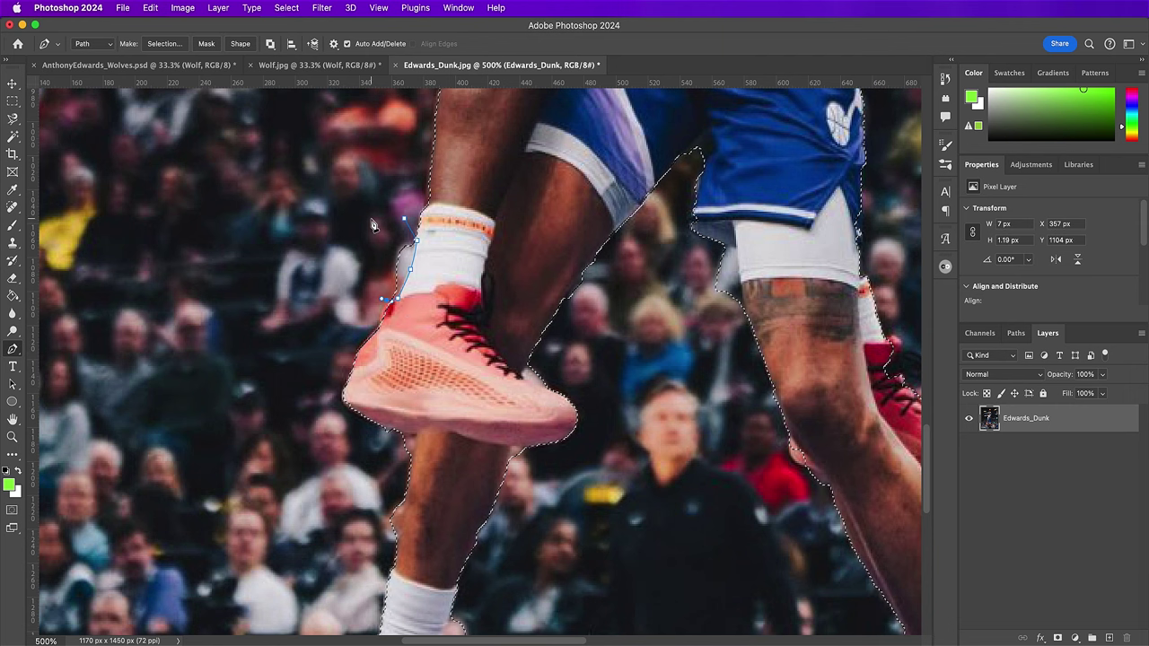
{"action": "left_click", "coordinate": [416, 240]}
{"action": "key", "text": "super+Return"}
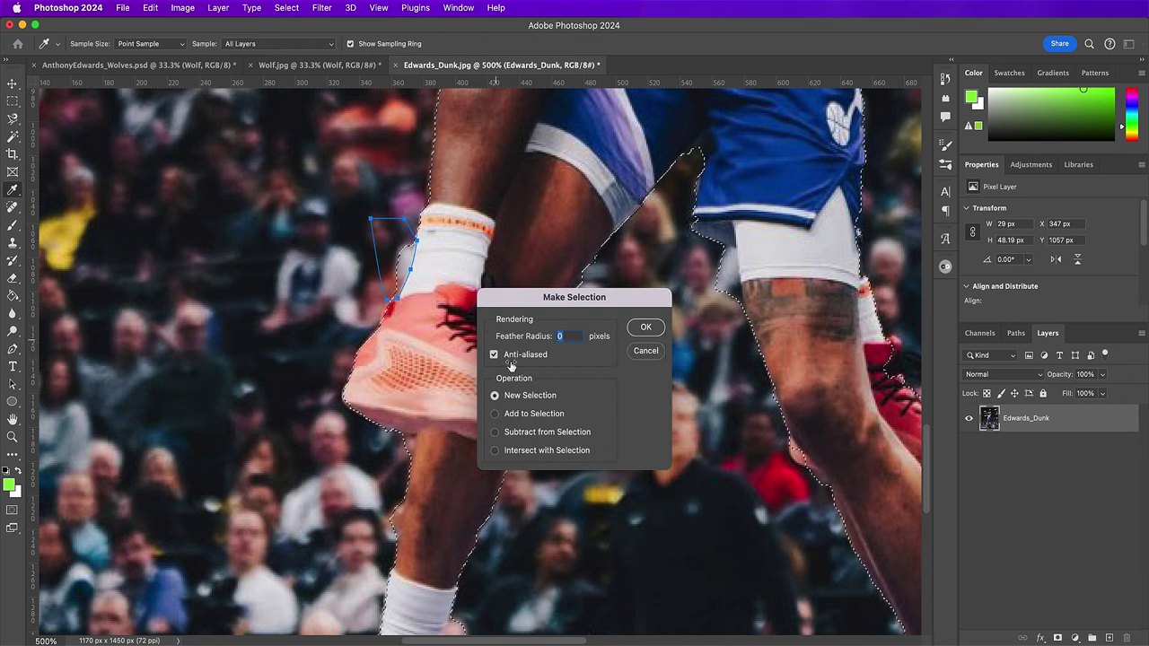
{"action": "left_click", "coordinate": [496, 431]}
{"action": "key", "text": "Return"}
{"action": "scroll", "coordinate": [537, 415], "scroll_direction": "down", "scroll_amount": 3}
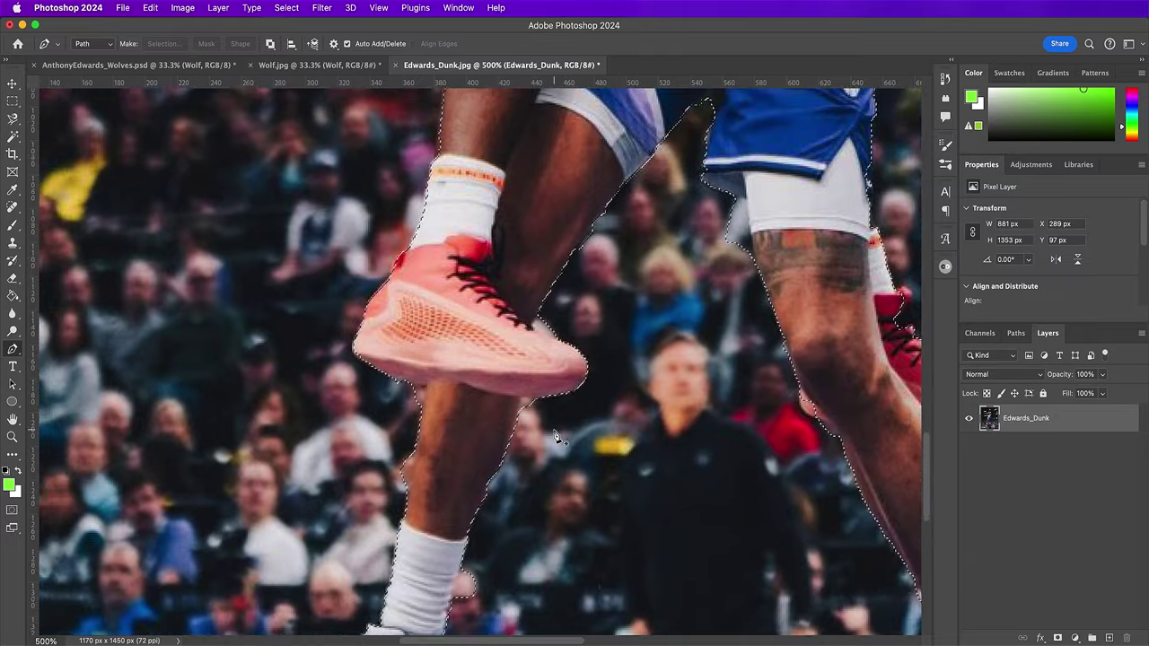
- Trace a closed path around the lower leg and the blue sneaker
{"action": "left_click", "coordinate": [427, 329]}
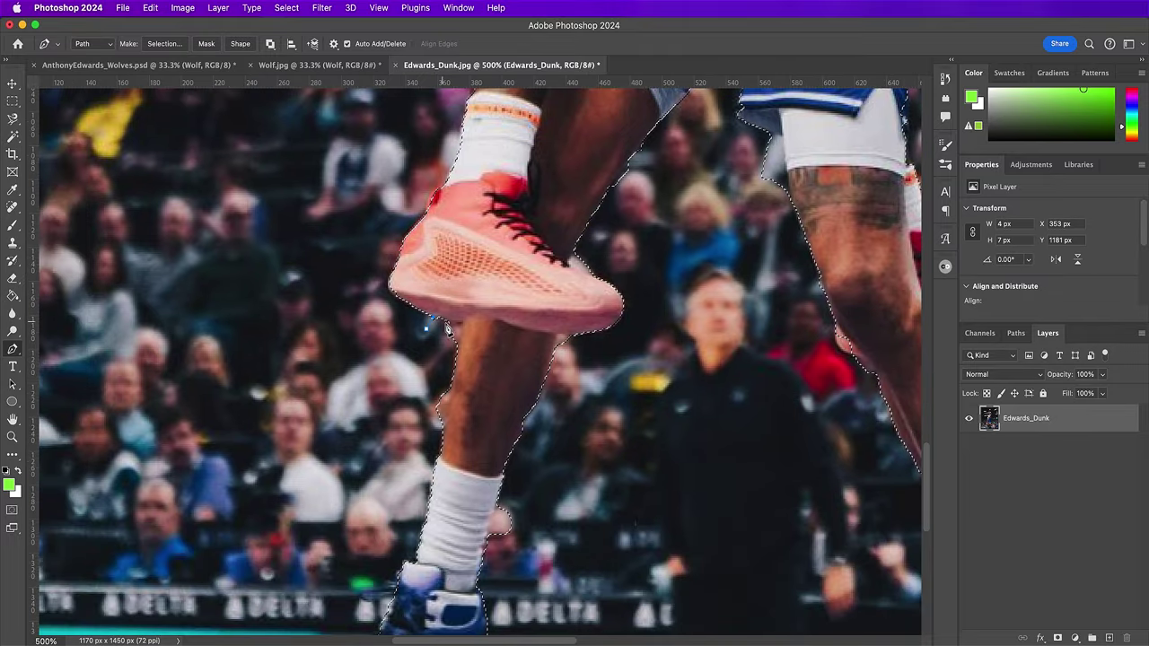
{"action": "left_click_drag", "start_coordinate": [471, 318], "coordinate": [510, 328]}
{"action": "left_click_drag", "start_coordinate": [577, 339], "coordinate": [603, 330]}
{"action": "scroll", "coordinate": [565, 549], "scroll_direction": "down", "scroll_amount": 5}
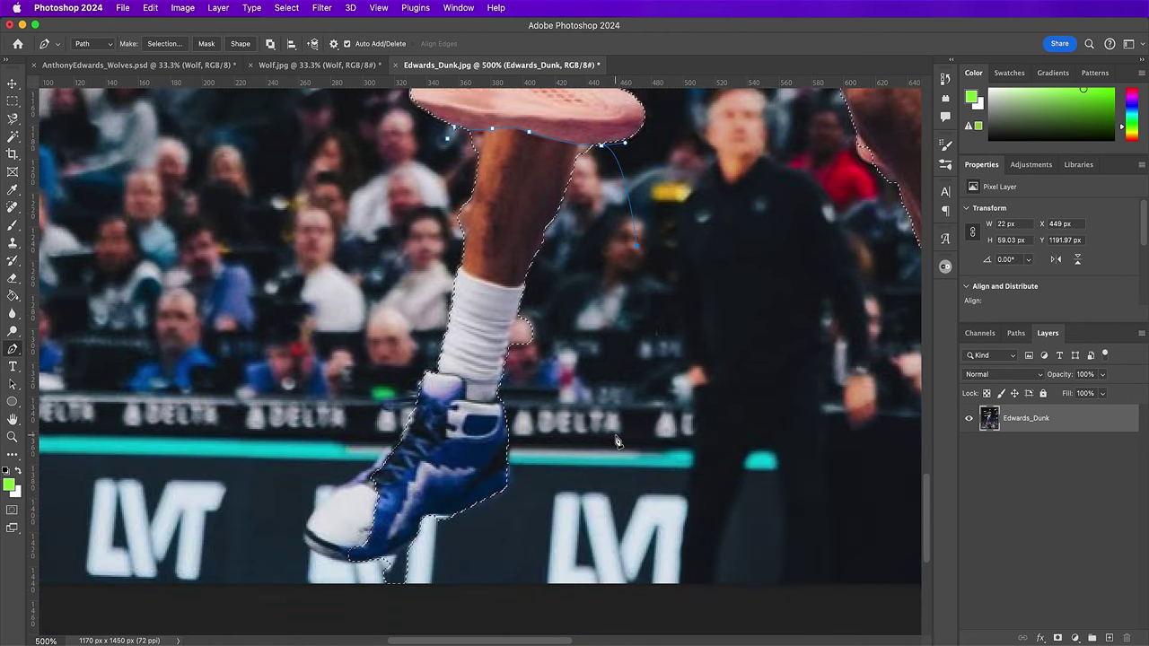
{"action": "left_click", "coordinate": [565, 542]}
{"action": "left_click", "coordinate": [467, 594]}
{"action": "left_click", "coordinate": [337, 593]}
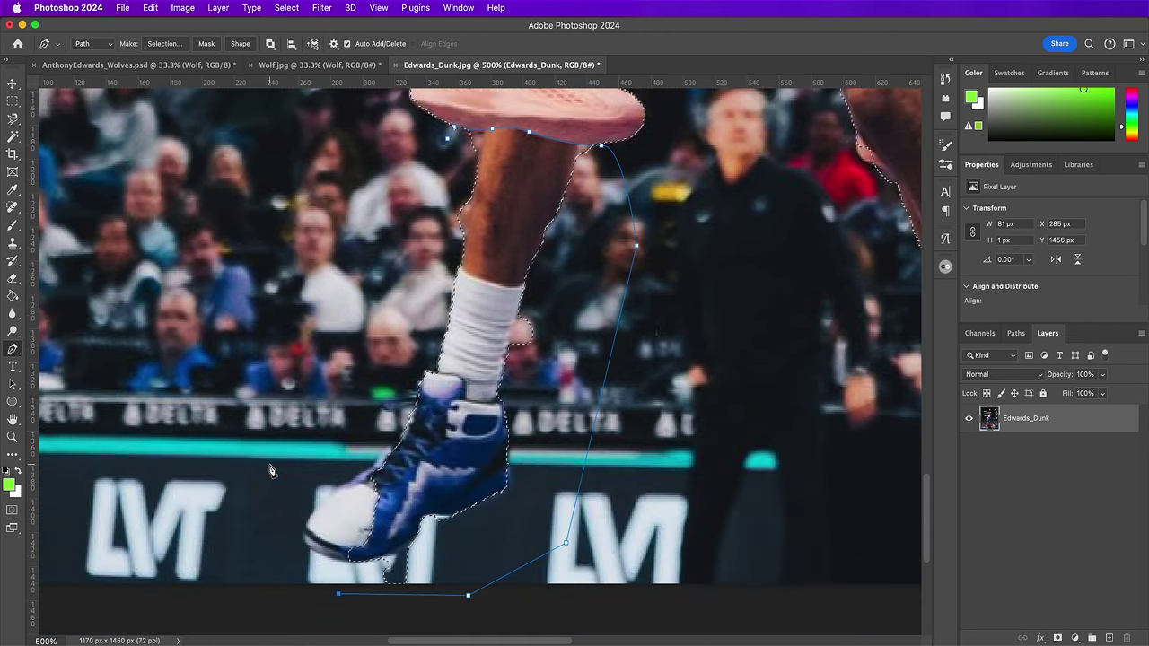
{"action": "left_click", "coordinate": [269, 464]}
{"action": "left_click", "coordinate": [425, 293]}
{"action": "left_click", "coordinate": [439, 161]}
{"action": "left_click", "coordinate": [446, 136]}
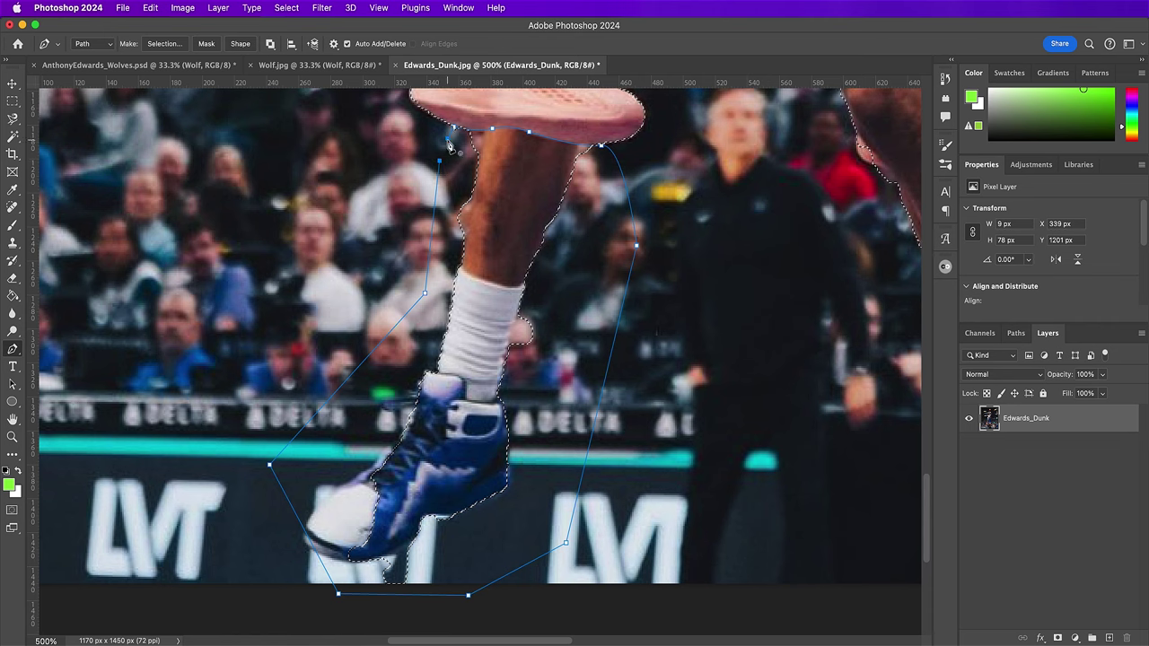
- Subtract the blue sneaker path area from the selection
{"action": "left_click", "coordinate": [164, 43]}
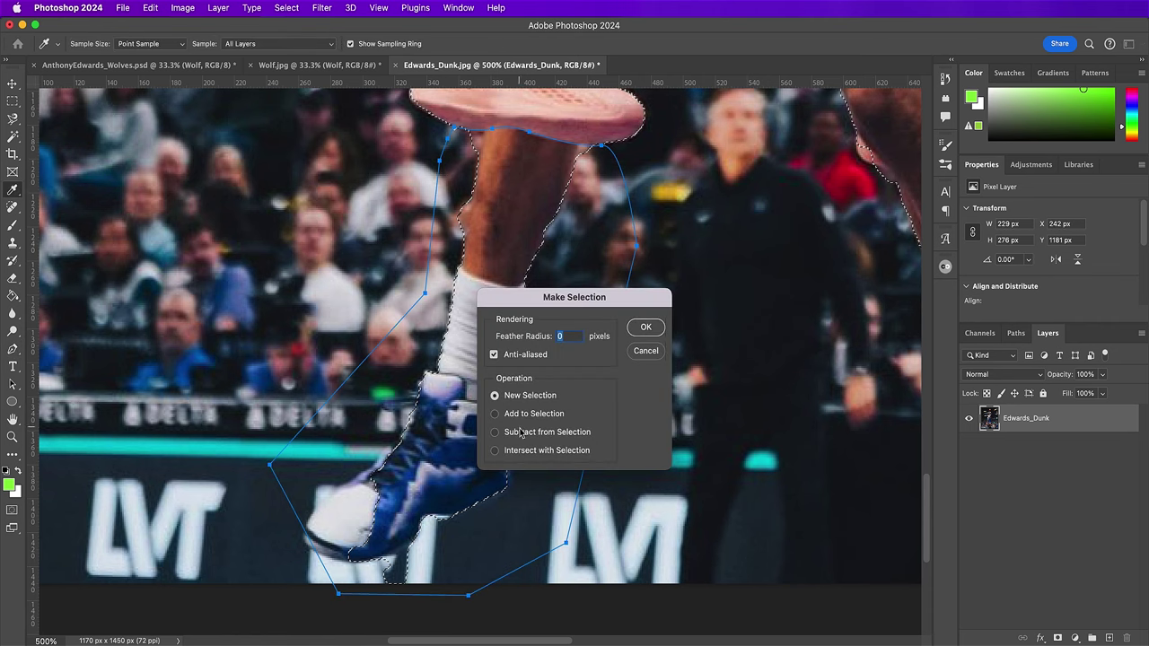
{"action": "key", "text": "Return"}
{"action": "scroll", "coordinate": [525, 448], "scroll_direction": "up", "scroll_amount": 10}
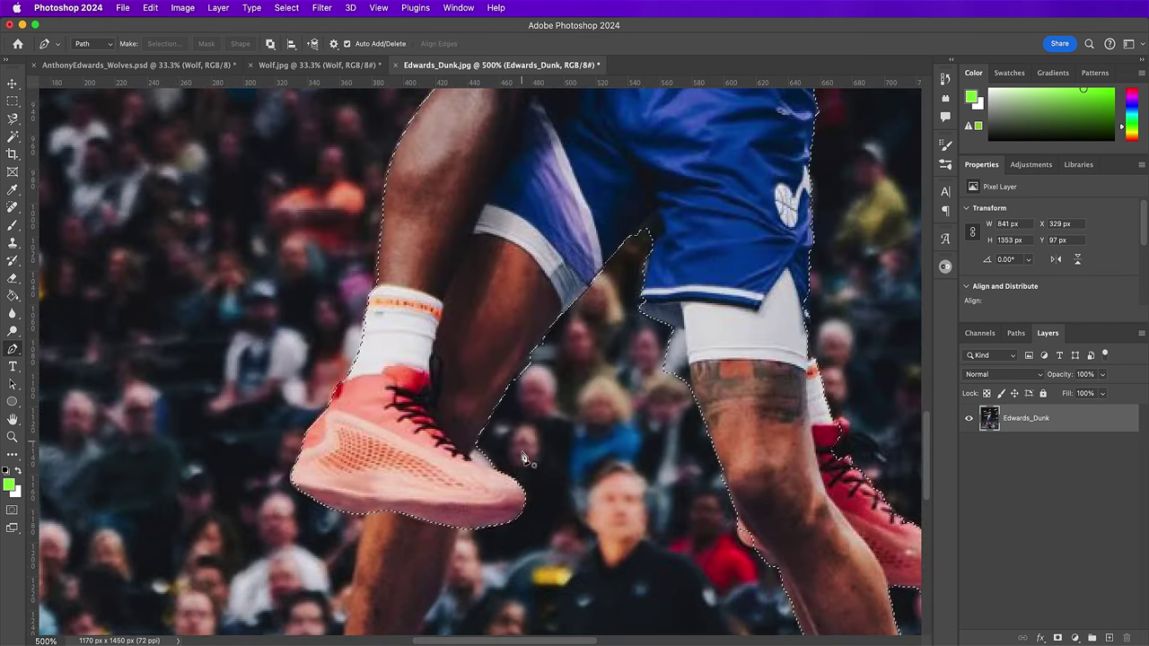
- Start a Pen outline at the pink sneaker, following its laces and heel
{"action": "left_click_drag", "start_coordinate": [507, 470], "coordinate": [495, 474]}
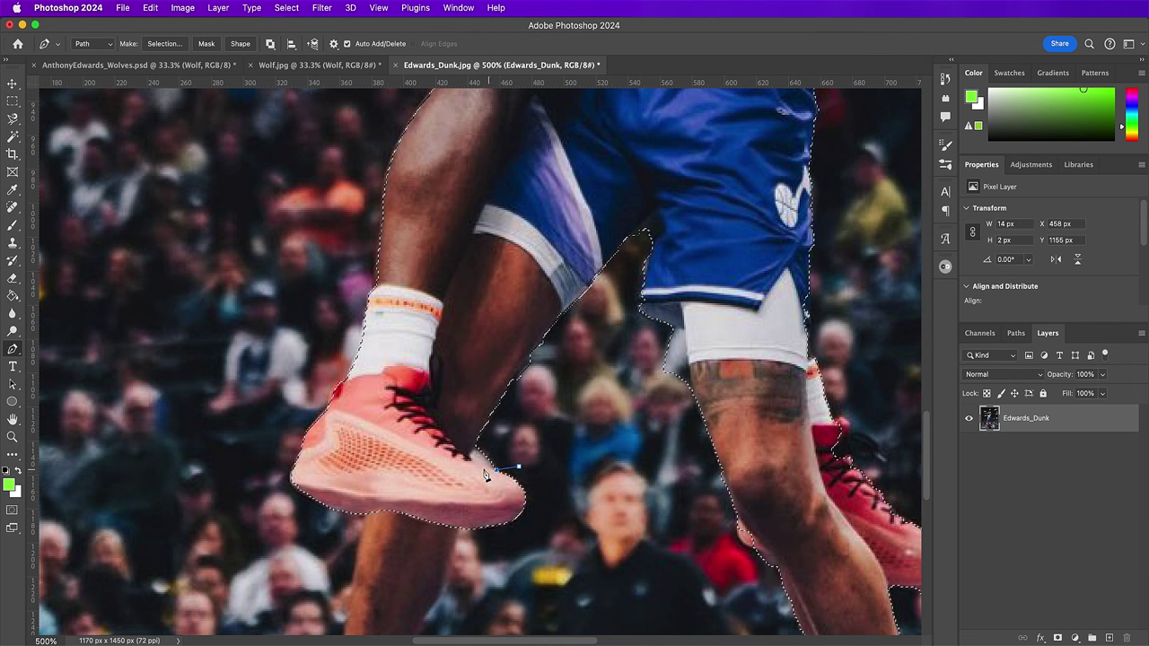
{"action": "left_click", "coordinate": [469, 455]}
{"action": "left_click", "coordinate": [440, 427]}
{"action": "left_click", "coordinate": [432, 400]}
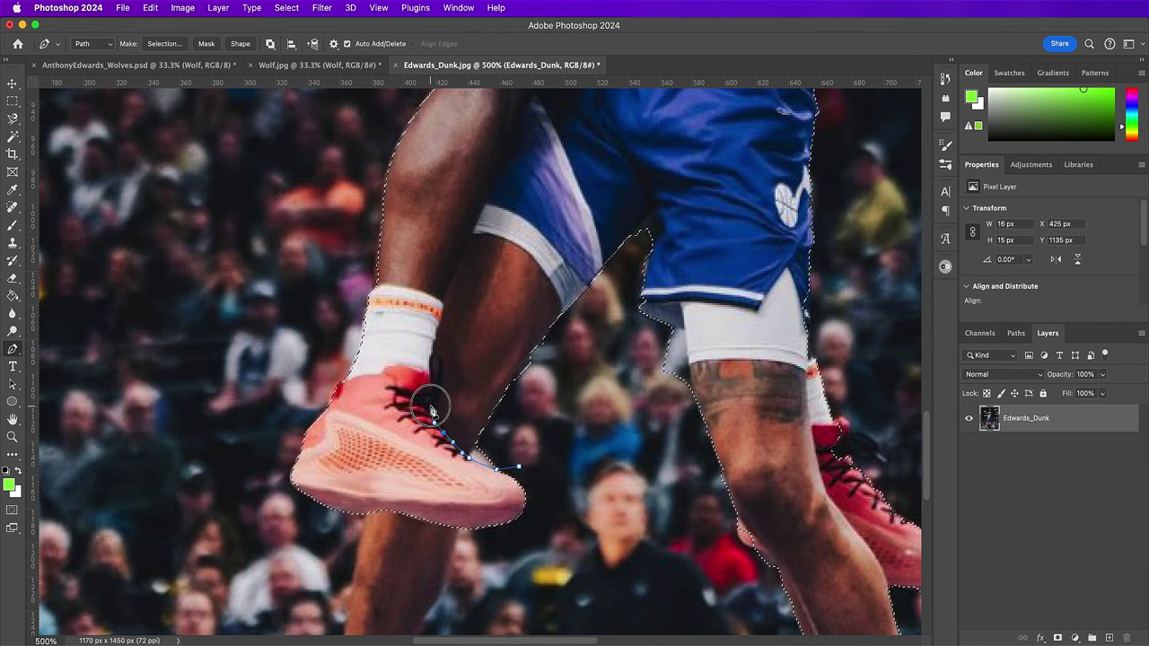
{"action": "left_click", "coordinate": [431, 364]}
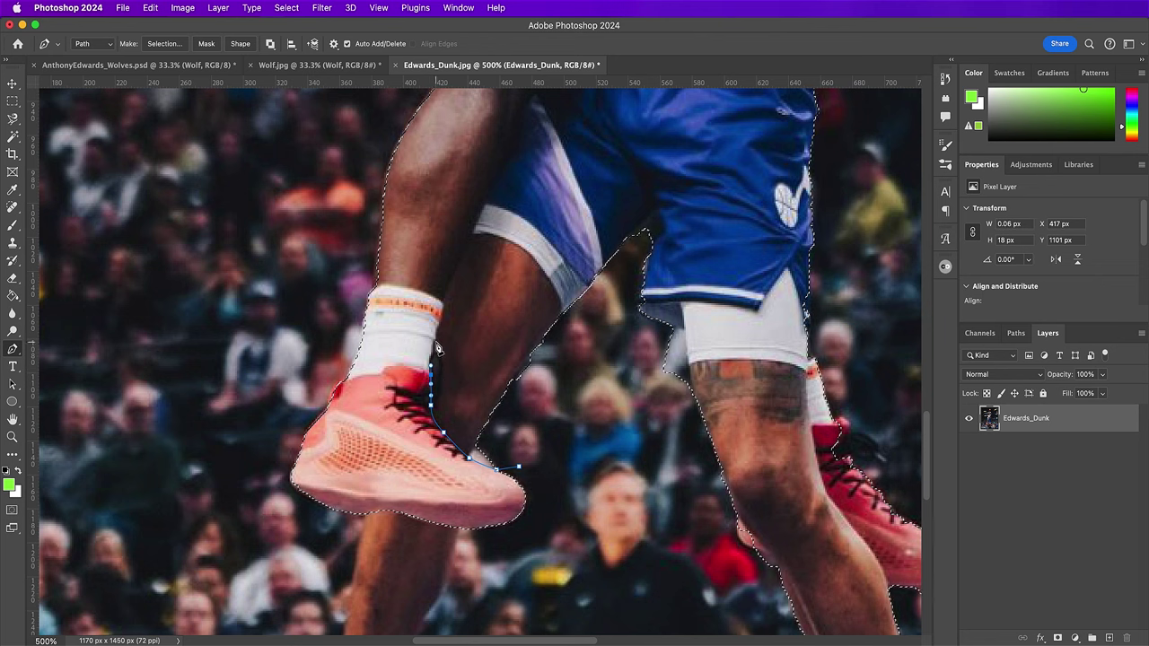
{"action": "left_click", "coordinate": [443, 313]}
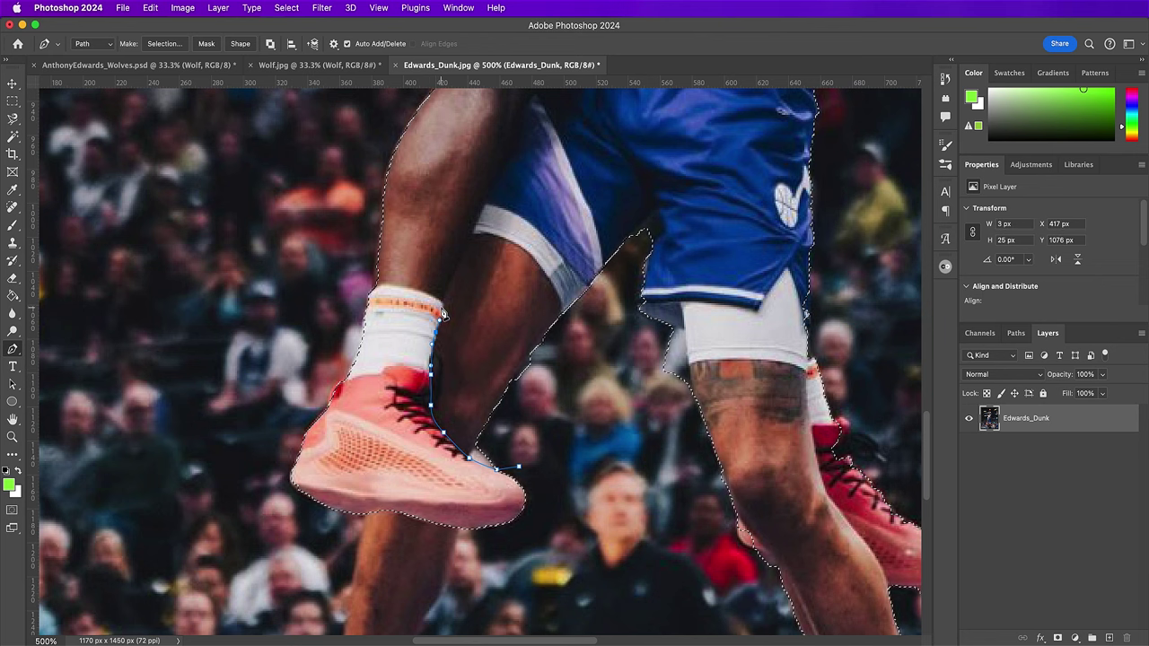
- Continue the outline up the thigh, shorts and jersey edges
{"action": "left_click", "coordinate": [477, 228]}
{"action": "scroll", "coordinate": [485, 238], "scroll_direction": "up", "scroll_amount": 3}
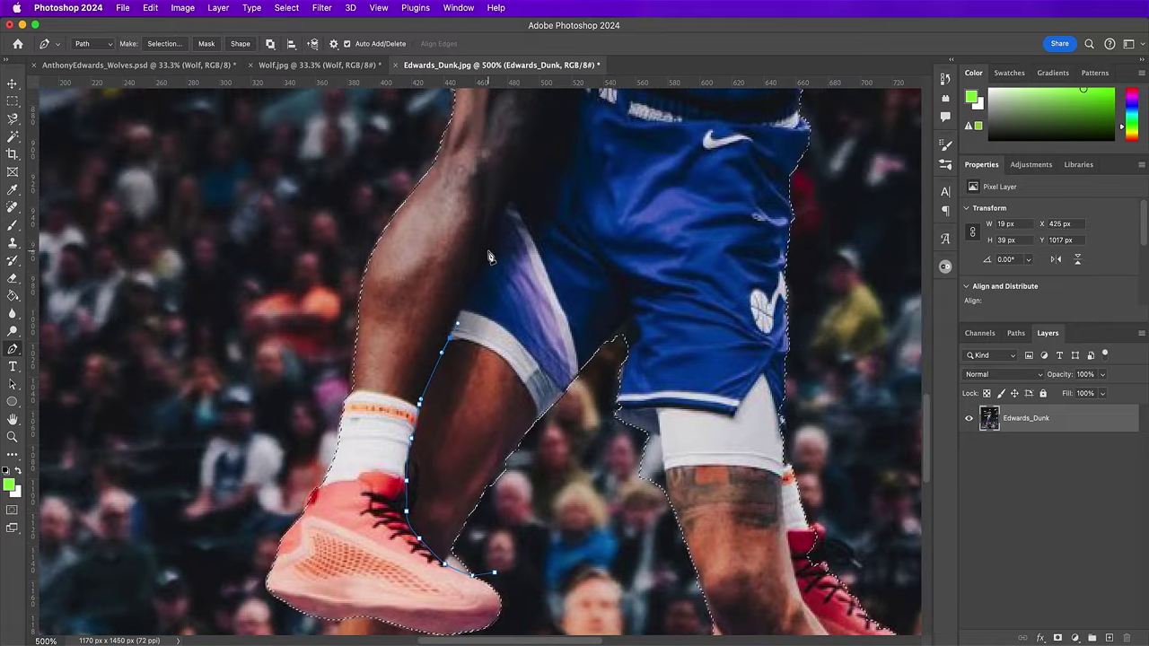
{"action": "left_click_drag", "start_coordinate": [488, 261], "coordinate": [495, 245]}
{"action": "scroll", "coordinate": [493, 260], "scroll_direction": "up", "scroll_amount": 3}
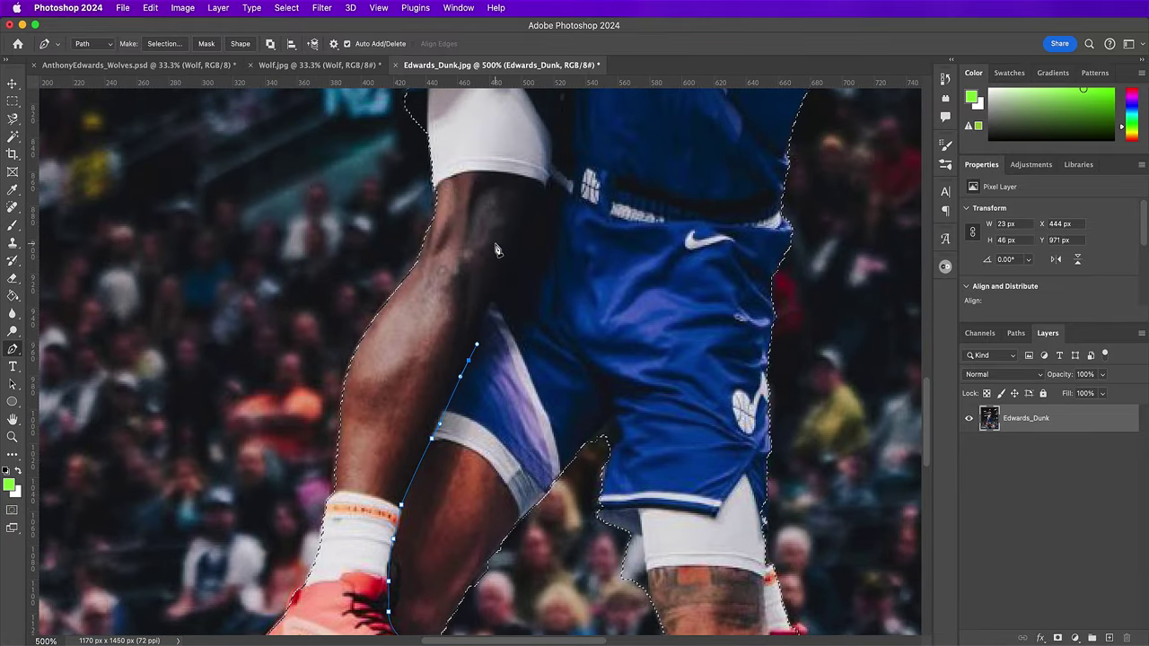
{"action": "left_click", "coordinate": [497, 286]}
{"action": "left_click", "coordinate": [532, 242]}
{"action": "scroll", "coordinate": [532, 247], "scroll_direction": "up", "scroll_amount": 4}
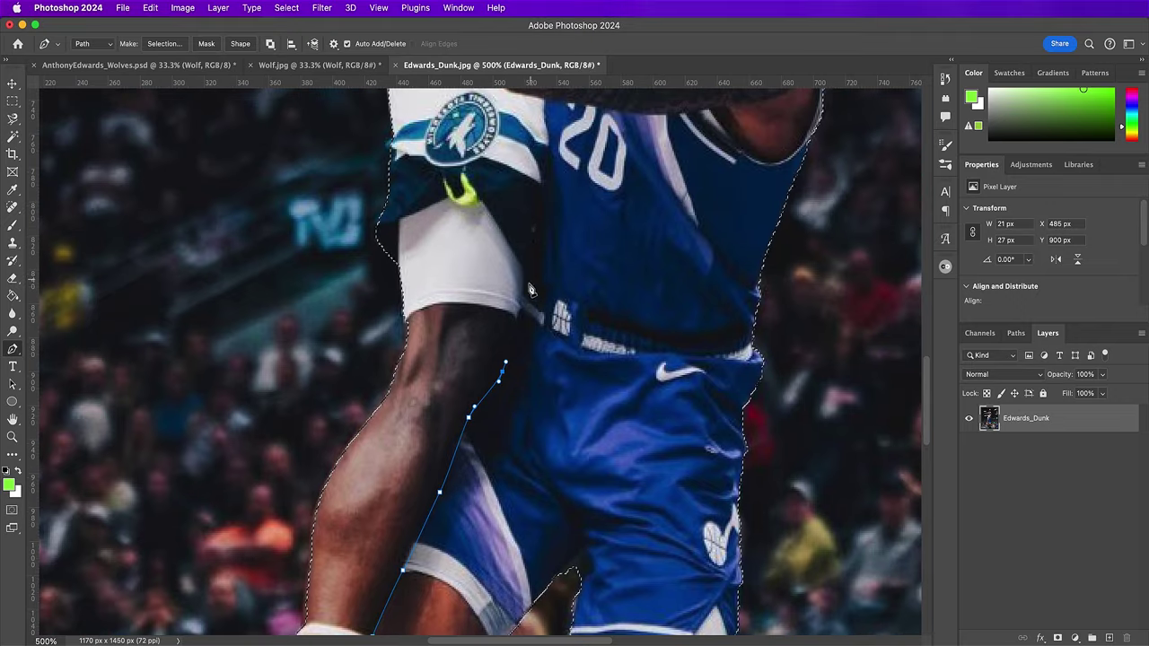
{"action": "left_click_drag", "start_coordinate": [524, 282], "coordinate": [527, 257]}
{"action": "left_click", "coordinate": [535, 212]}
{"action": "left_click", "coordinate": [546, 171]}
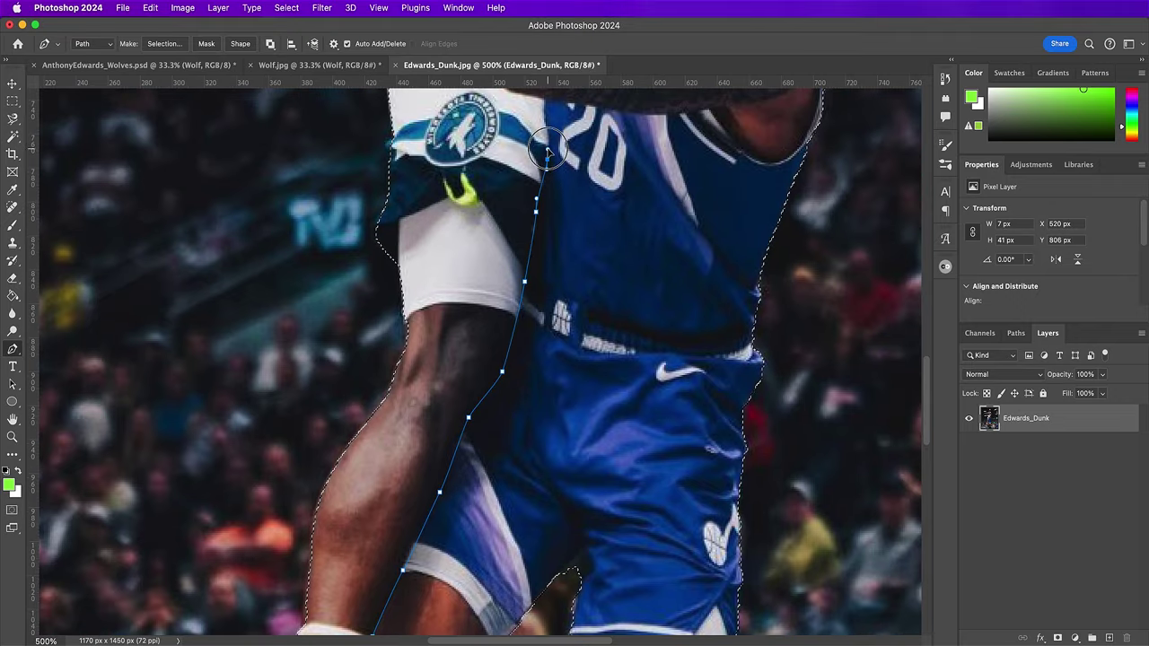
{"action": "scroll", "coordinate": [549, 150], "scroll_direction": "up", "scroll_amount": 6}
{"action": "left_click_drag", "start_coordinate": [542, 310], "coordinate": [544, 277]}
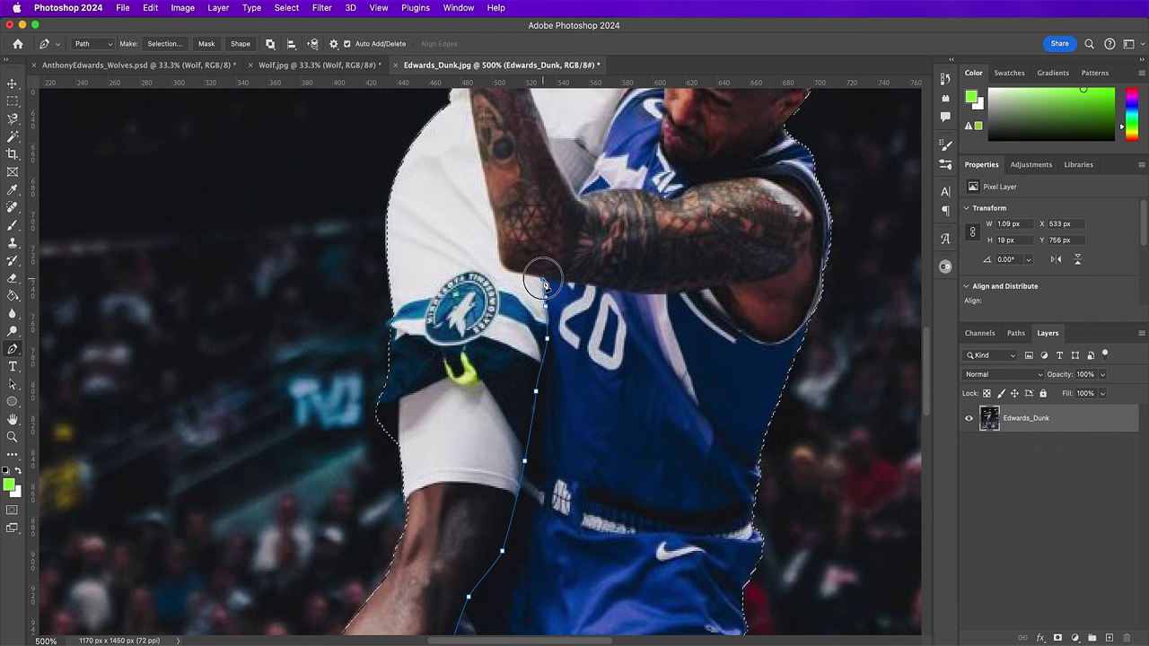
- Extend the outline up the arm and forearm to the wristband
{"action": "left_click", "coordinate": [501, 267]}
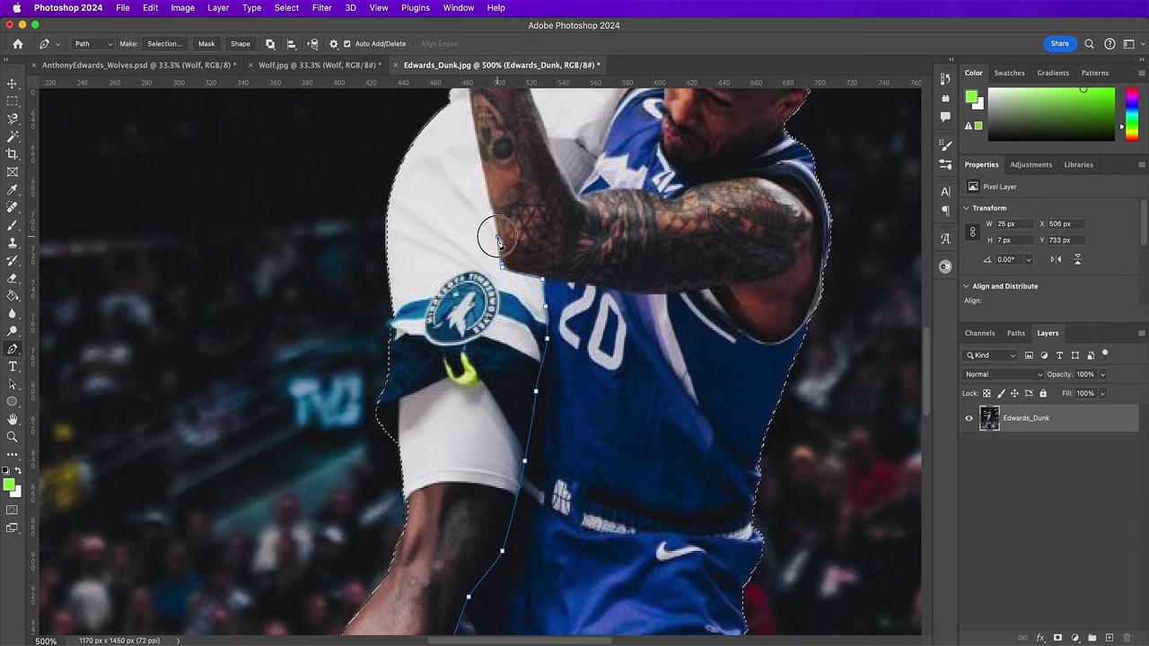
{"action": "left_click", "coordinate": [498, 237]}
{"action": "scroll", "coordinate": [498, 250], "scroll_direction": "up", "scroll_amount": 3}
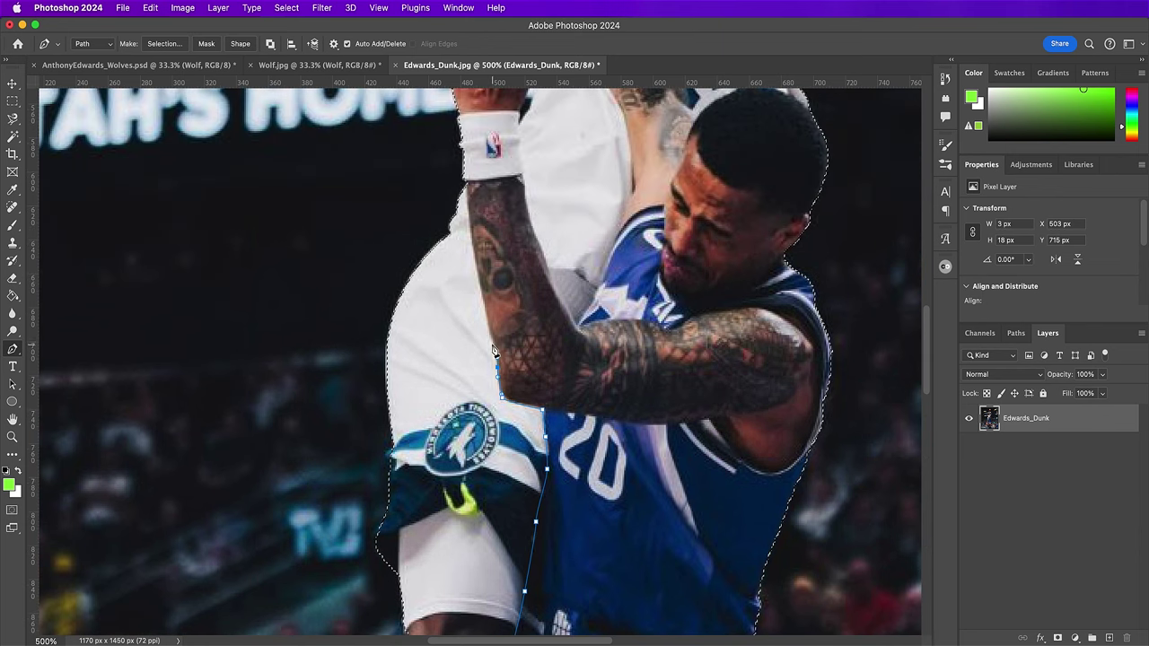
{"action": "left_click", "coordinate": [492, 338]}
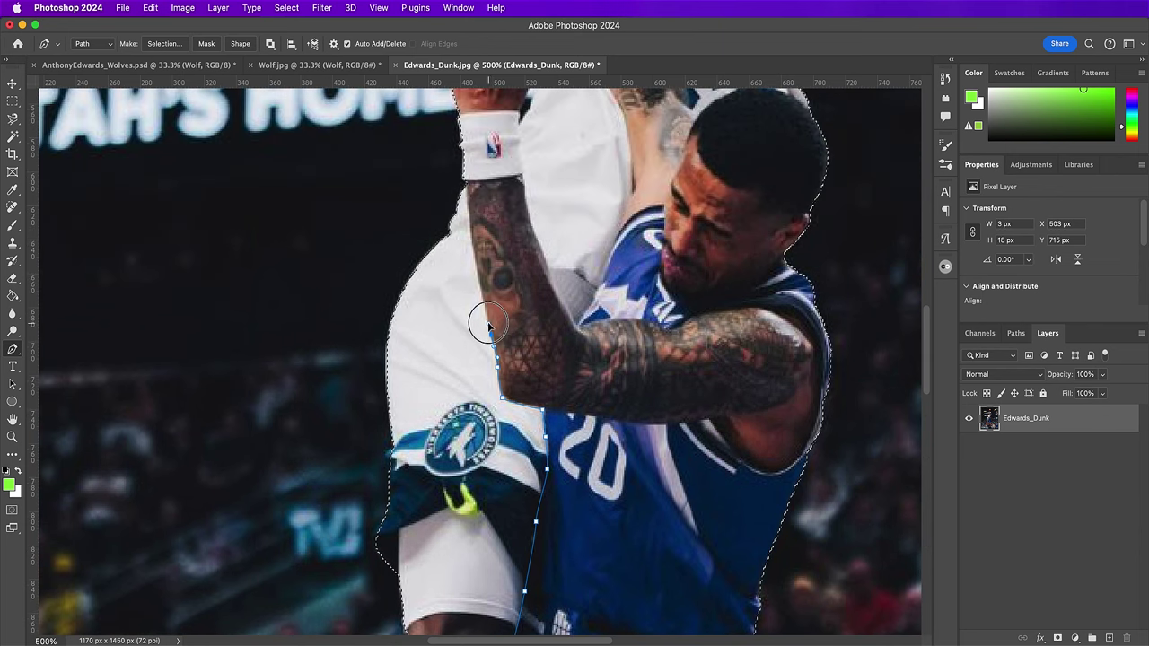
{"action": "left_click", "coordinate": [481, 282]}
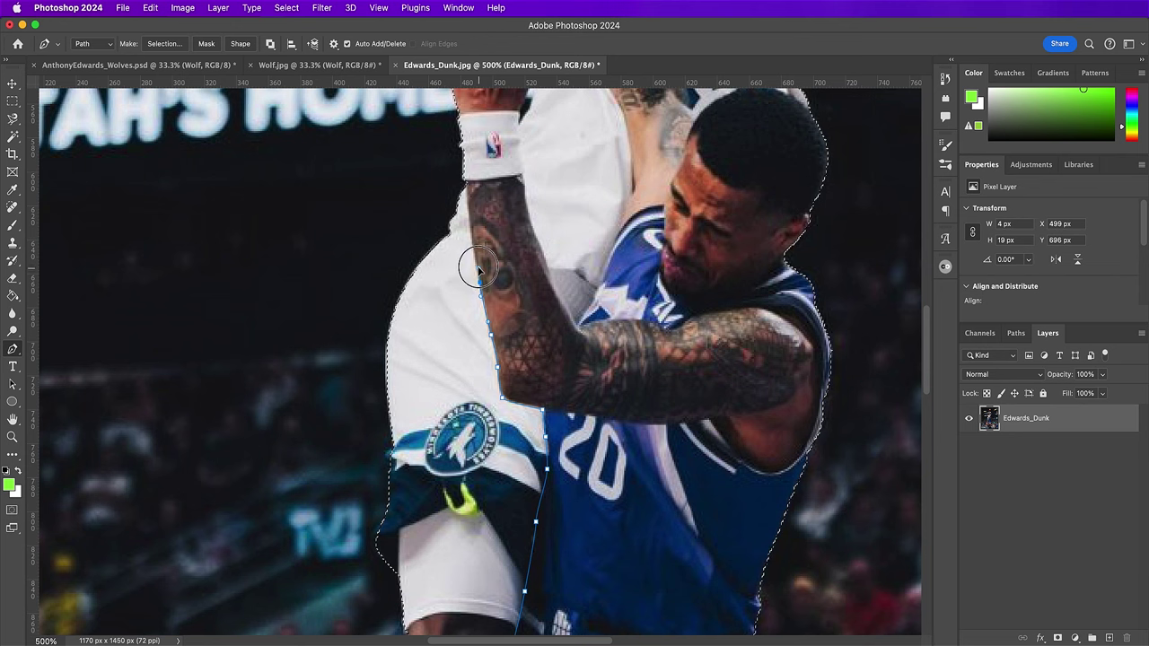
{"action": "left_click", "coordinate": [465, 191]}
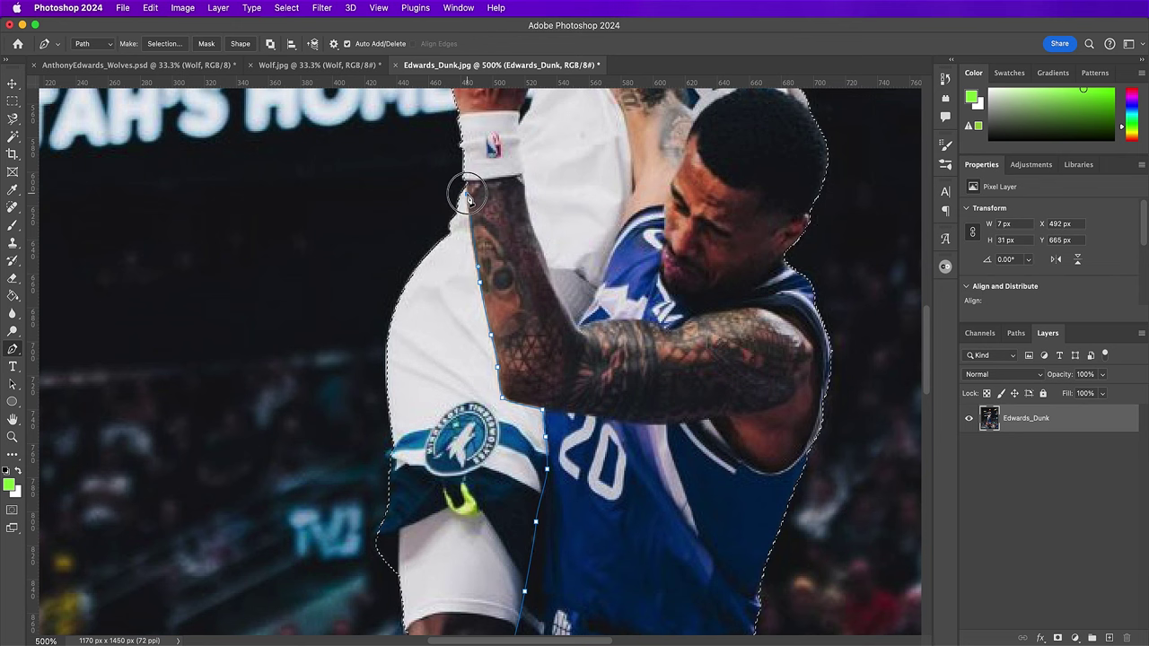
{"action": "left_click", "coordinate": [460, 174]}
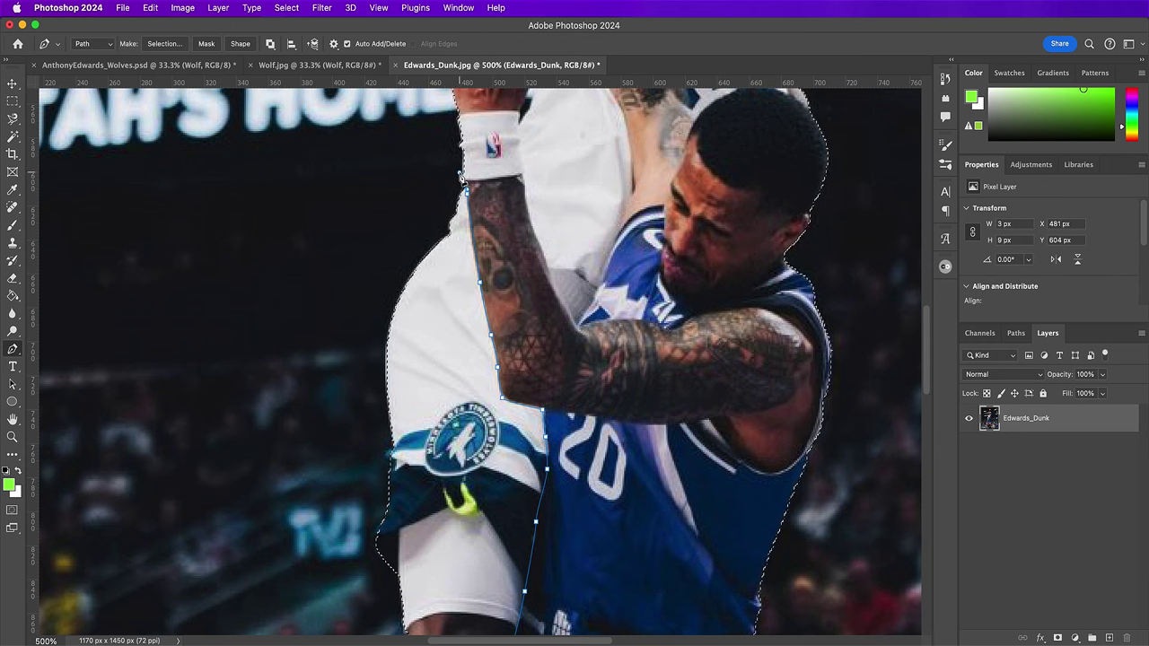
{"action": "scroll", "coordinate": [461, 175], "scroll_direction": "up", "scroll_amount": 2}
{"action": "scroll", "coordinate": [460, 180], "scroll_direction": "up", "scroll_amount": 9}
- Trace the outline around the raised hand, zooming in closer
{"action": "left_click", "coordinate": [431, 373]}
{"action": "left_click", "coordinate": [433, 257]}
{"action": "left_click_drag", "start_coordinate": [508, 240], "coordinate": [548, 289]}
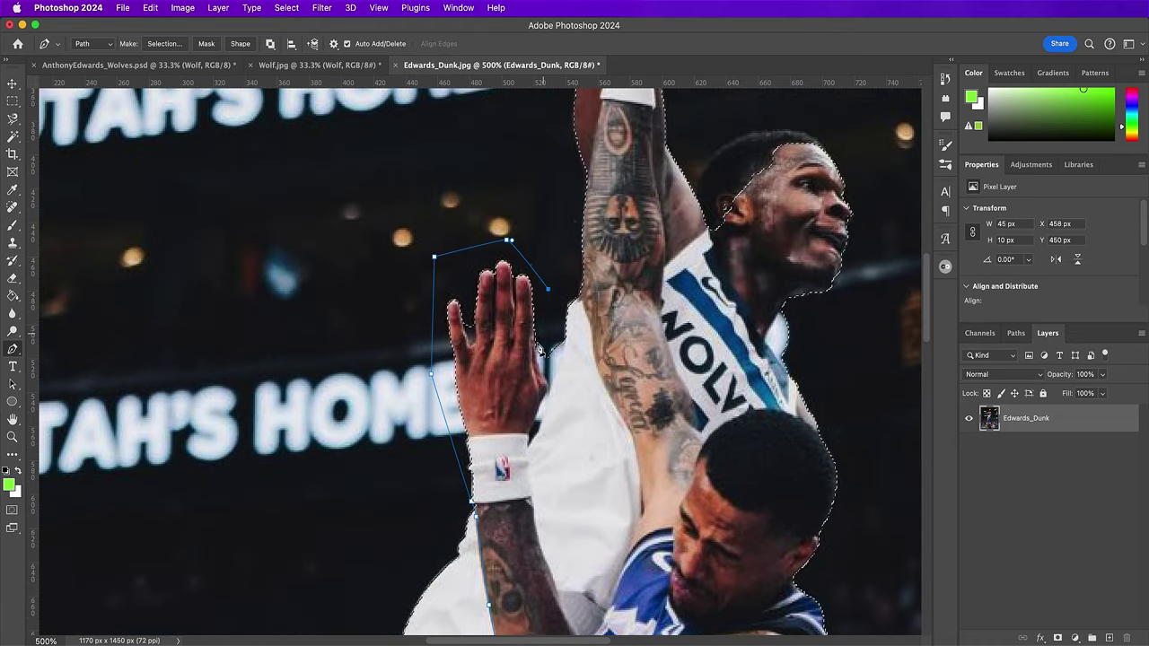
{"action": "key", "text": "super+plus"}
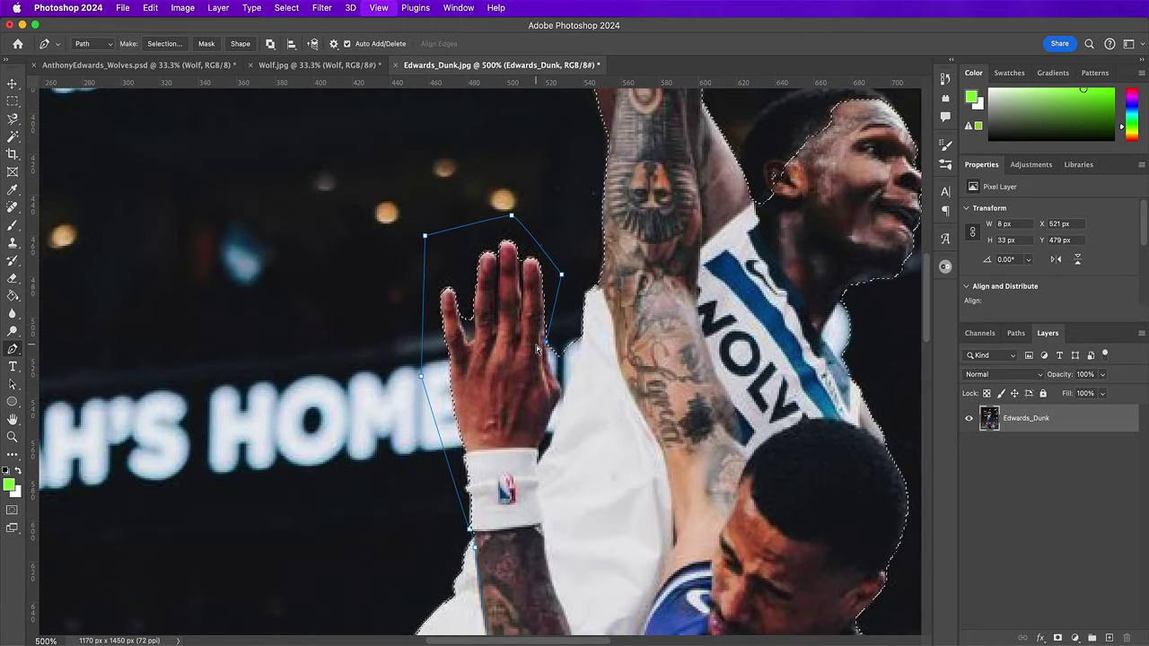
{"action": "scroll", "coordinate": [538, 351], "scroll_direction": "down", "scroll_amount": 4}
{"action": "scroll", "coordinate": [538, 351], "scroll_direction": "right", "scroll_amount": 3}
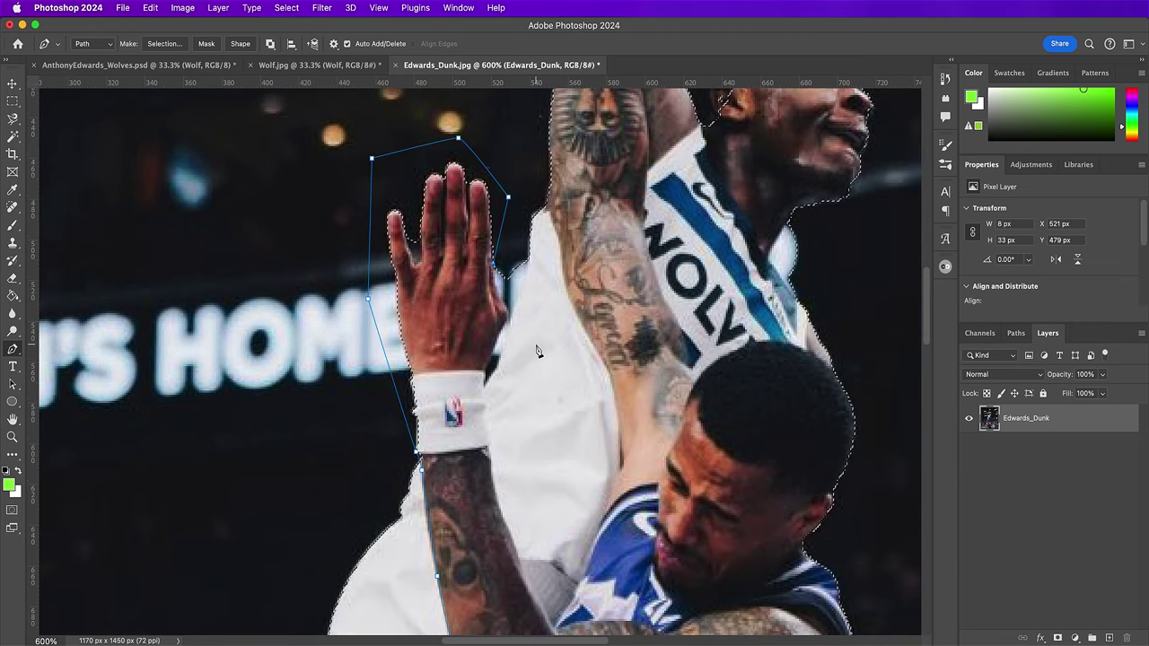
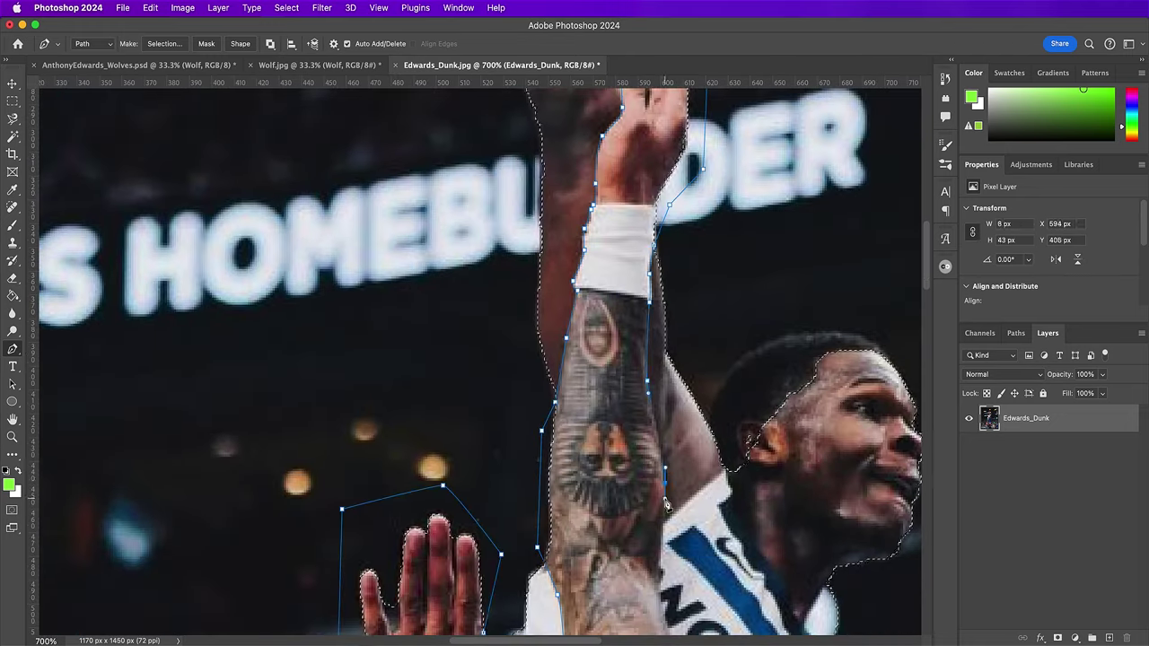
- Trace a Pen path around the shin and red shoe, and subtract the shoe area from the selection
{"action": "scroll", "coordinate": [628, 341], "scroll_direction": "down", "scroll_amount": 15}
{"action": "scroll", "coordinate": [628, 341], "scroll_direction": "right", "scroll_amount": 3}
{"action": "scroll", "coordinate": [795, 333], "scroll_direction": "down", "scroll_amount": 20}
{"action": "scroll", "coordinate": [795, 332], "scroll_direction": "left", "scroll_amount": 2}
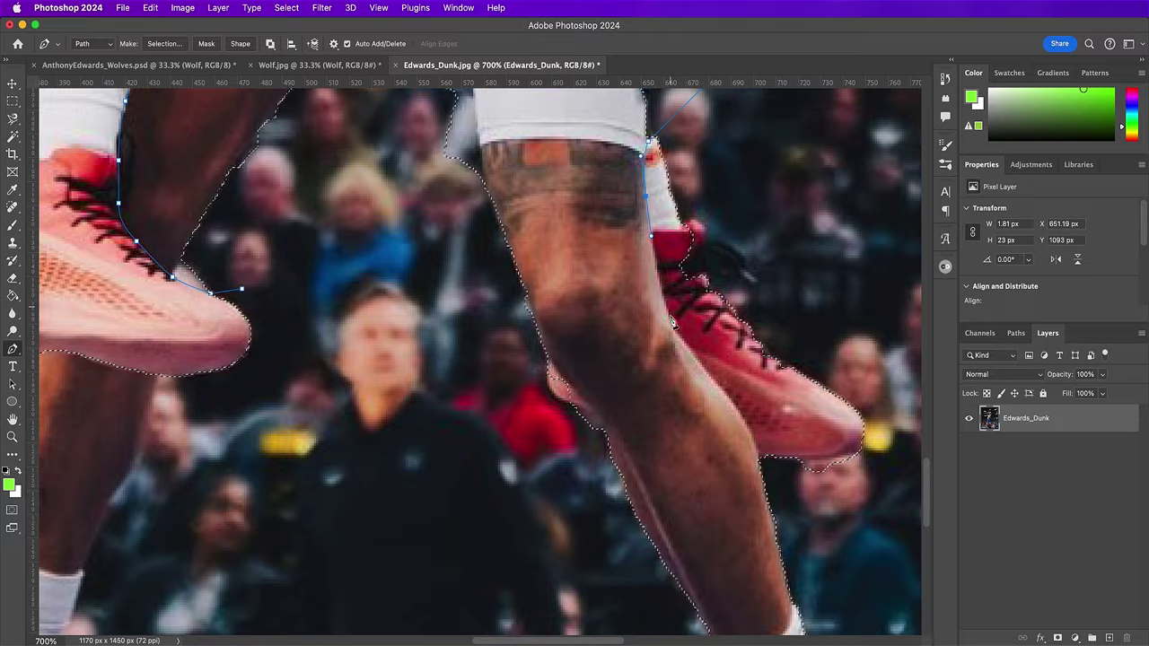
{"action": "left_click_drag", "start_coordinate": [765, 464], "coordinate": [769, 489]}
{"action": "scroll", "coordinate": [769, 489], "scroll_direction": "down", "scroll_amount": 6}
{"action": "scroll", "coordinate": [628, 359], "scroll_direction": "up", "scroll_amount": 10}
{"action": "scroll", "coordinate": [628, 359], "scroll_direction": "left", "scroll_amount": 2}
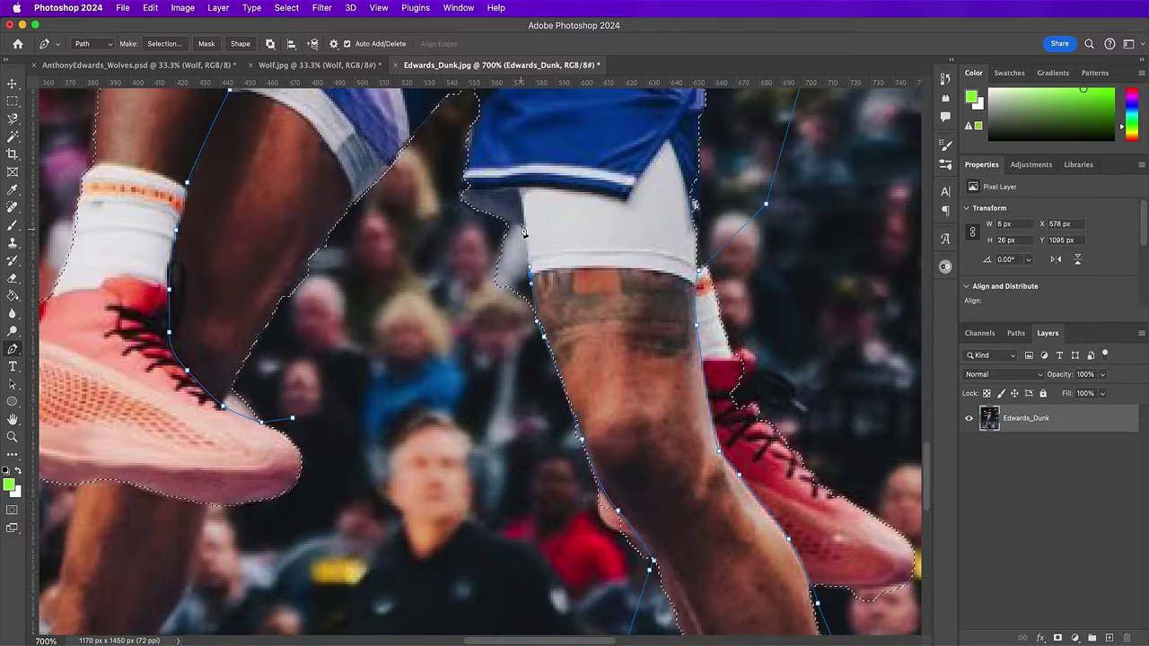
{"action": "scroll", "coordinate": [628, 358], "scroll_direction": "down", "scroll_amount": 5}
{"action": "scroll", "coordinate": [628, 359], "scroll_direction": "right", "scroll_amount": 3}
{"action": "left_click", "coordinate": [697, 266]}
{"action": "left_click", "coordinate": [700, 328]}
{"action": "left_click", "coordinate": [164, 43]}
{"action": "key", "text": "Return"}
- Trace a new path from the knee around the hand edge and wrist
{"action": "left_click_drag", "start_coordinate": [516, 386], "coordinate": [547, 410]}
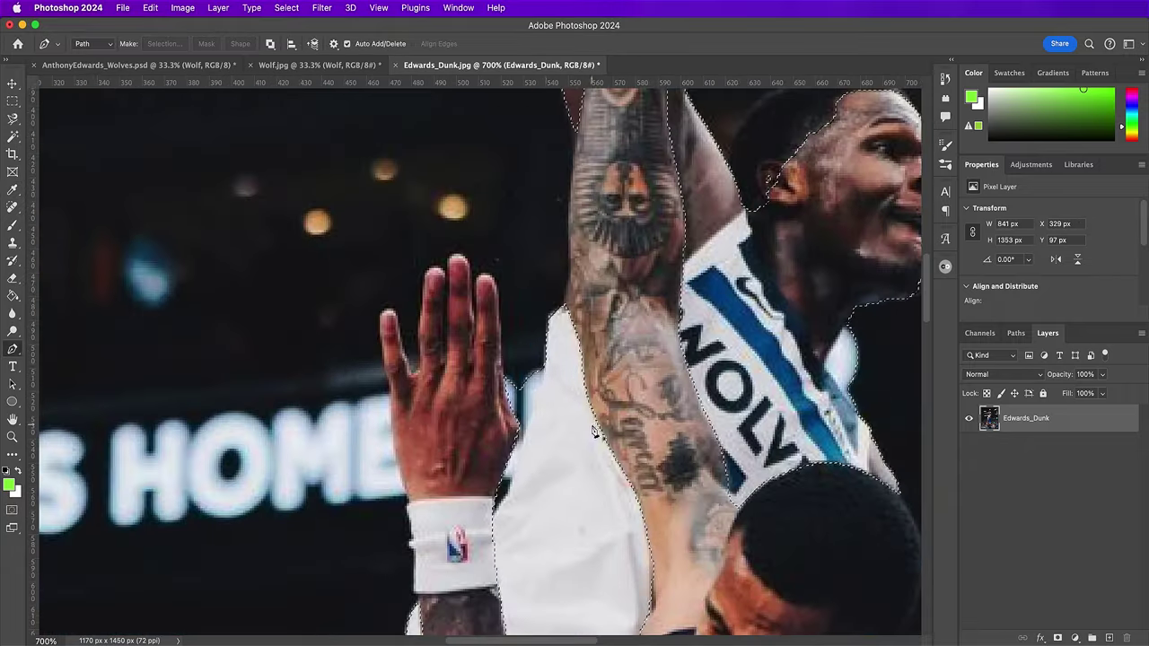
{"action": "left_click", "coordinate": [537, 411]}
{"action": "left_click", "coordinate": [514, 473]}
{"action": "left_click", "coordinate": [494, 508]}
{"action": "left_click", "coordinate": [480, 491]}
{"action": "left_click", "coordinate": [471, 356]}
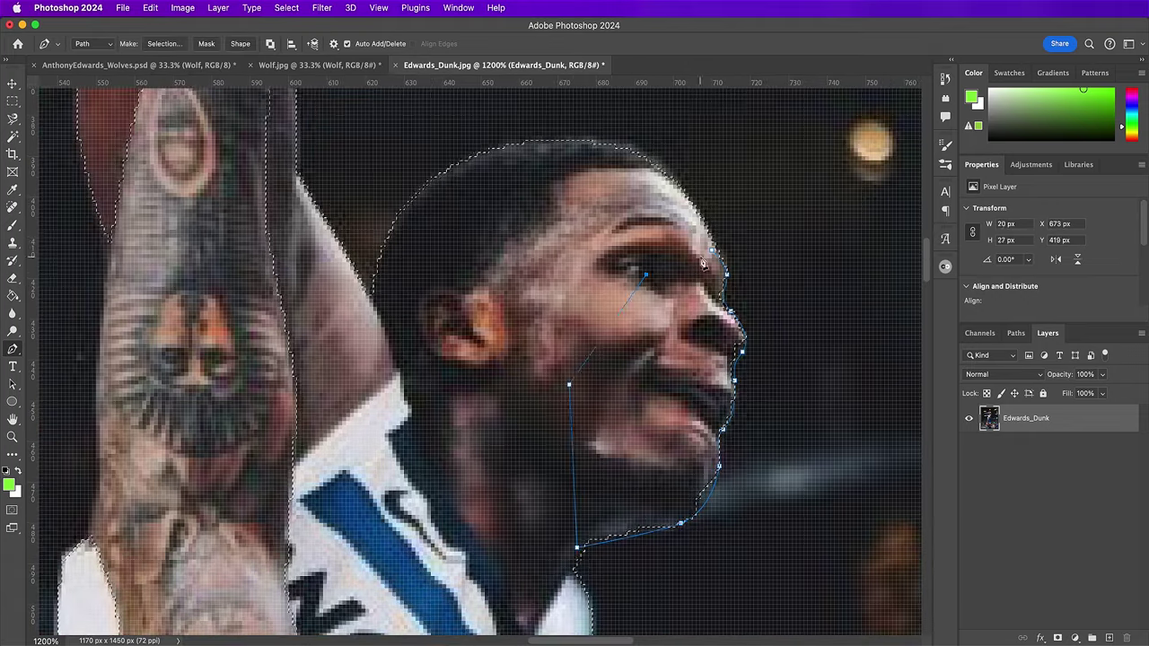
- At 800% zoom, outline the basketball's edge and the raised arm with path points
{"action": "key", "text": "ctrl+minus"}
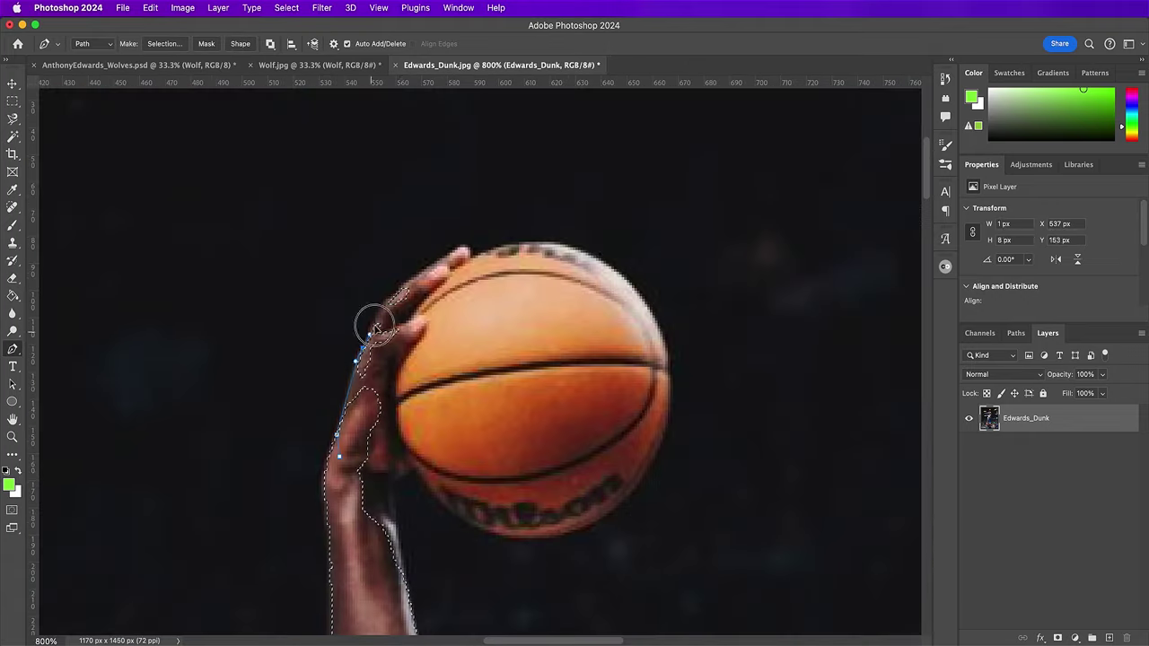
{"action": "left_click", "coordinate": [460, 248]}
{"action": "left_click", "coordinate": [562, 244]}
{"action": "left_click", "coordinate": [661, 337]}
{"action": "left_click", "coordinate": [646, 469]}
{"action": "left_click", "coordinate": [531, 540]}
{"action": "left_click", "coordinate": [474, 539]}
{"action": "left_click", "coordinate": [432, 501]}
{"action": "left_click", "coordinate": [416, 478]}
{"action": "scroll", "coordinate": [403, 493], "scroll_direction": "down", "scroll_amount": 10}
{"action": "right_click", "coordinate": [351, 380]}
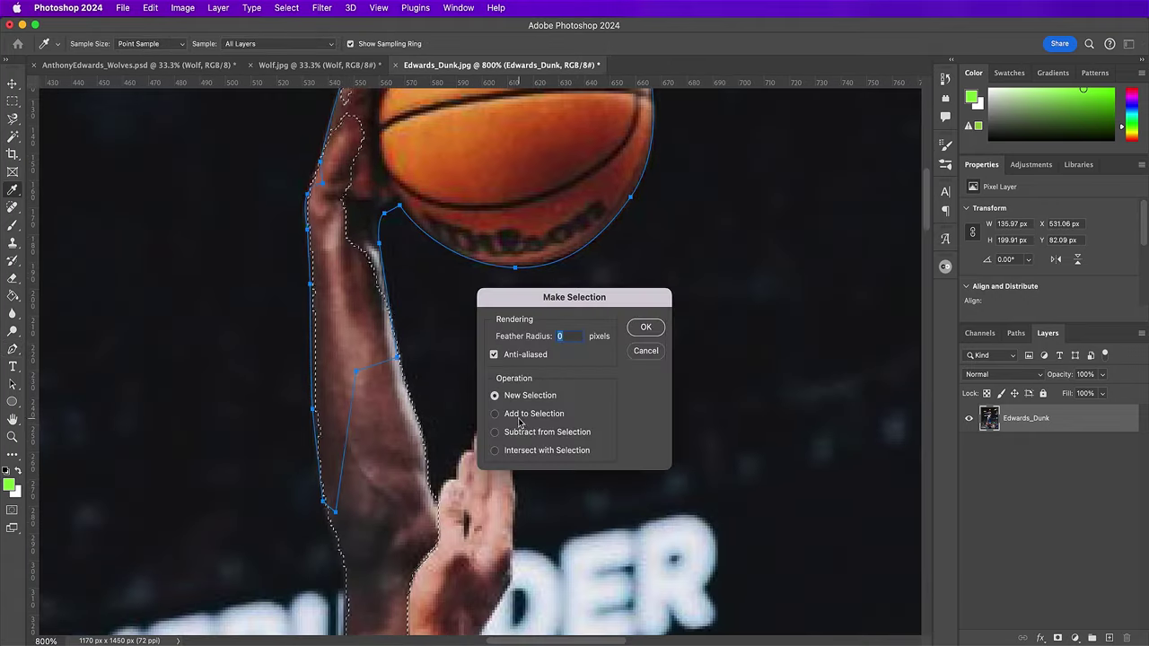
- Make the path a selection, invert it to the background, and add a Black & White adjustment
{"action": "key", "text": "Return"}
{"action": "key", "text": "ctrl+1"}
{"action": "scroll", "coordinate": [518, 424], "scroll_direction": "down", "scroll_amount": 2}
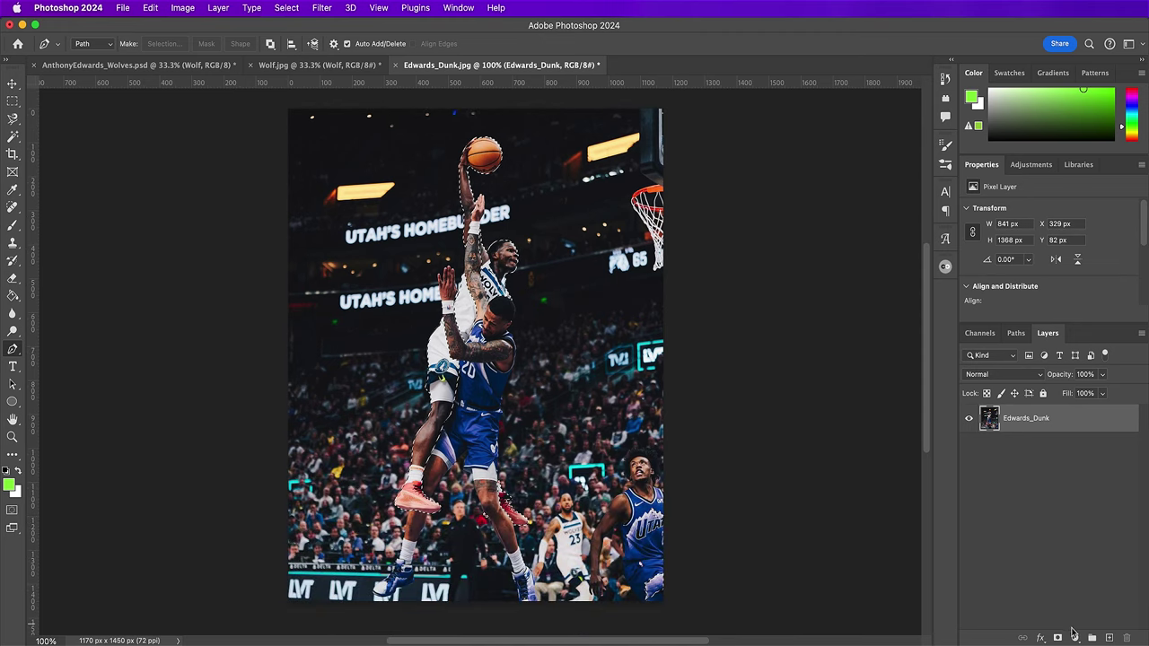
{"action": "left_click", "coordinate": [287, 7]}
{"action": "left_click", "coordinate": [307, 70]}
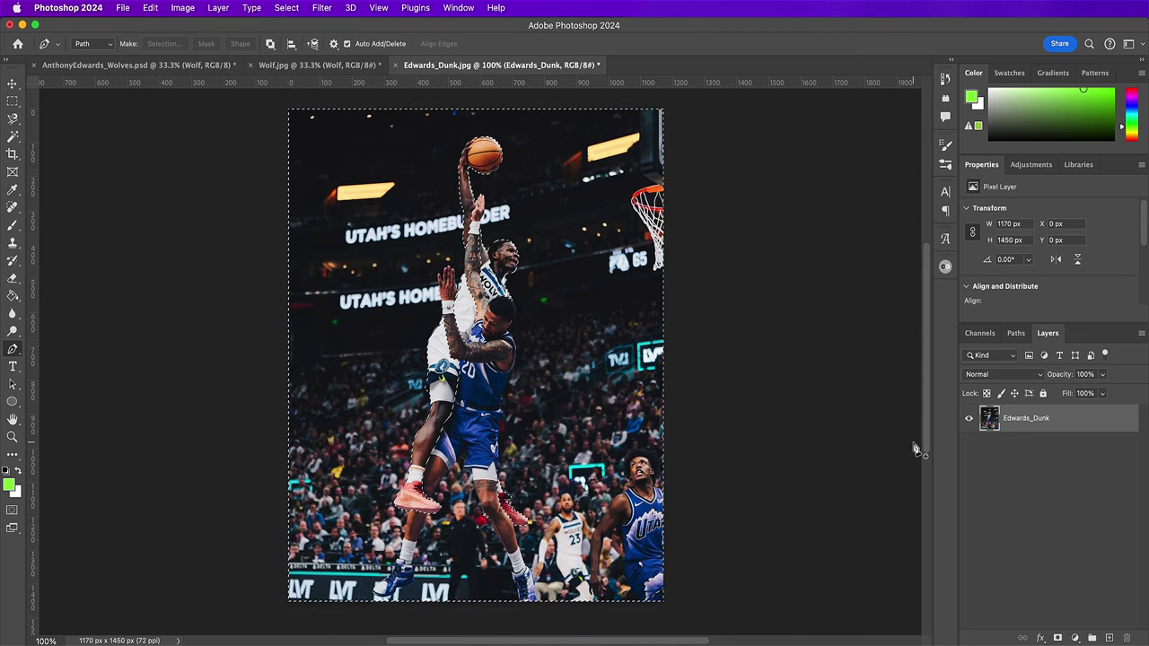
{"action": "left_click", "coordinate": [1074, 637]}
{"action": "left_click", "coordinate": [1076, 598]}
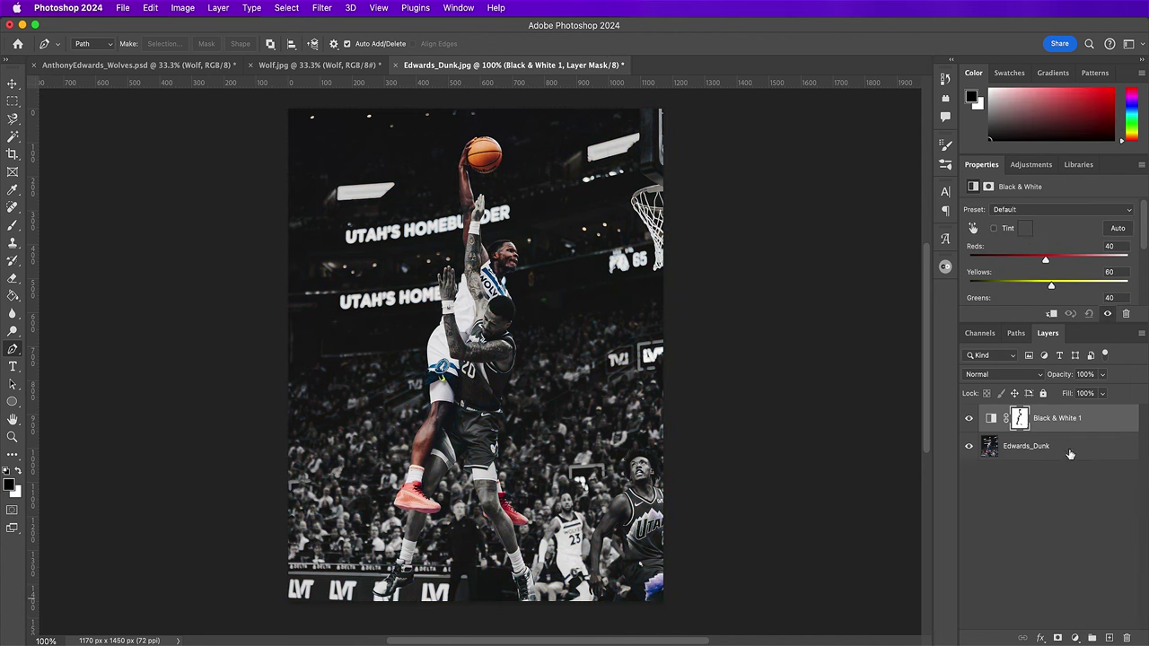
- Duplicate the Edwards_Dunk layer and load the Black & White mask as a selection
{"action": "left_click", "coordinate": [1070, 454]}
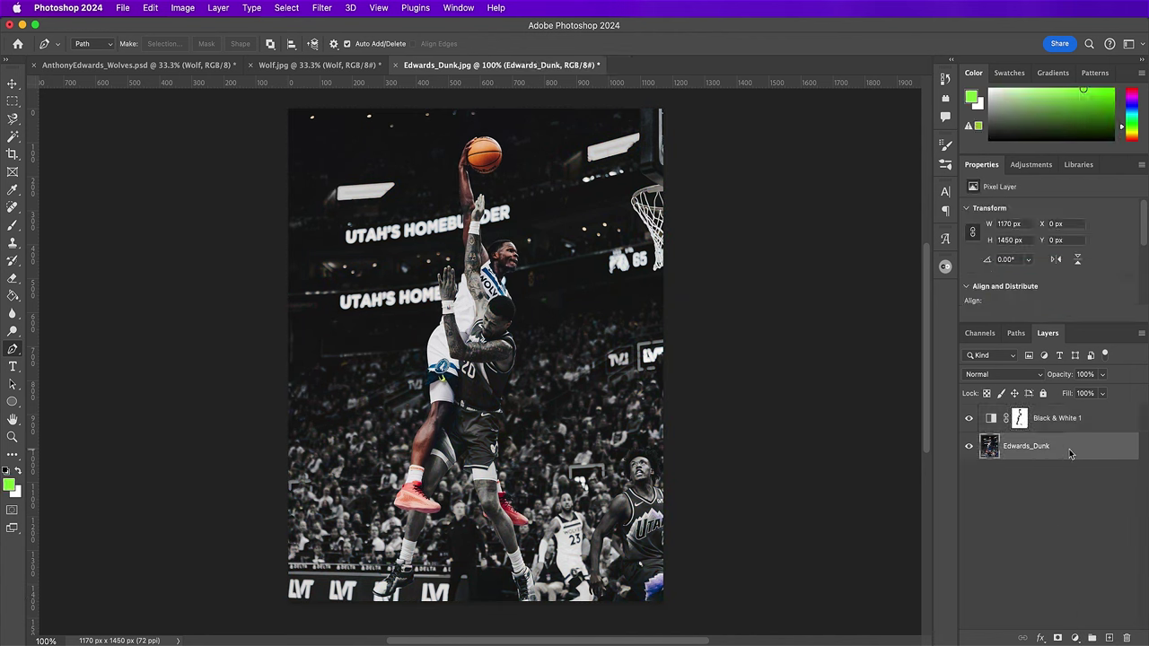
{"action": "key", "text": "super+j"}
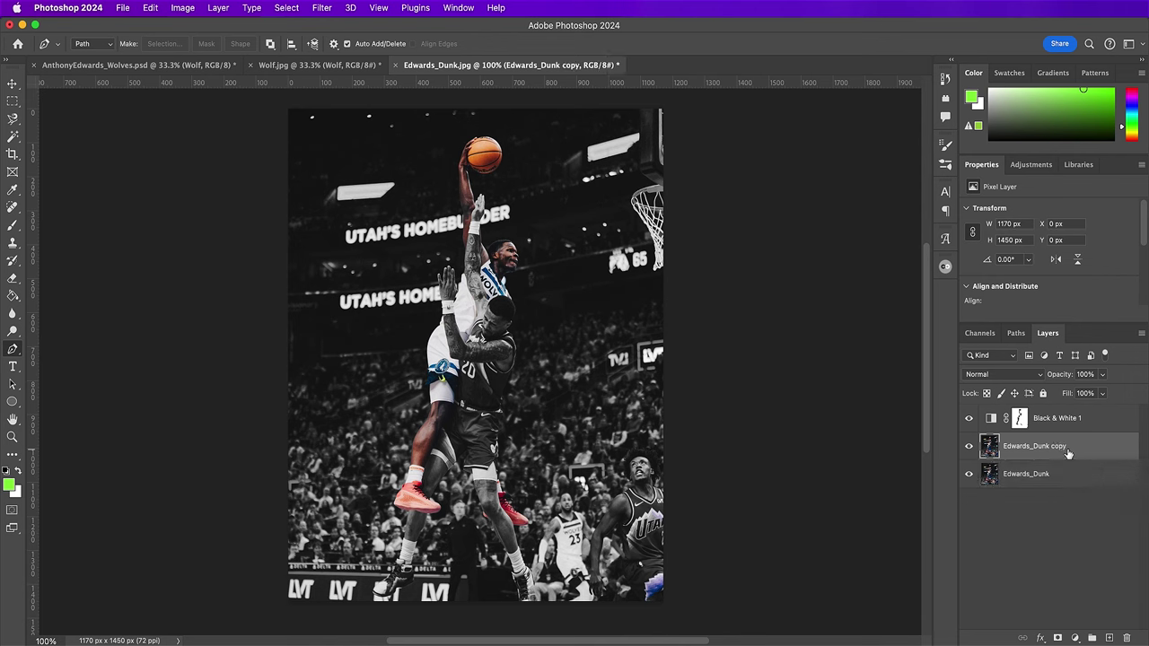
{"action": "left_click", "coordinate": [1020, 421], "text": "super"}
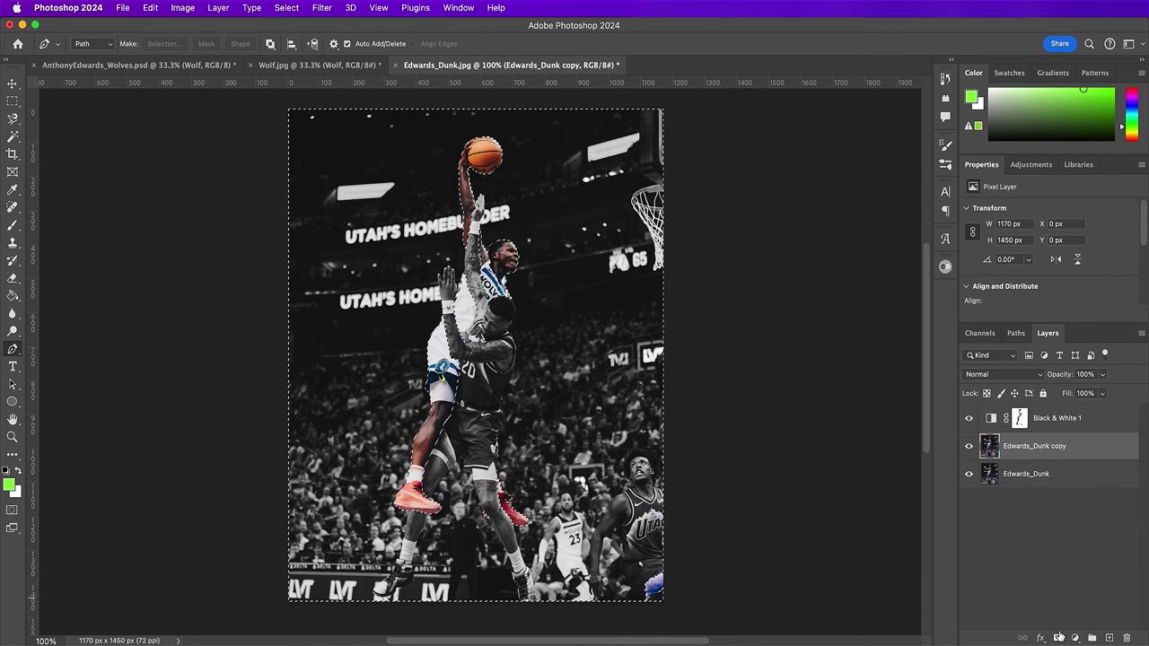
- Invert the selection to the player, mask Edwards_Dunk copy with it, and hide the original layer
{"action": "left_click", "coordinate": [285, 7]}
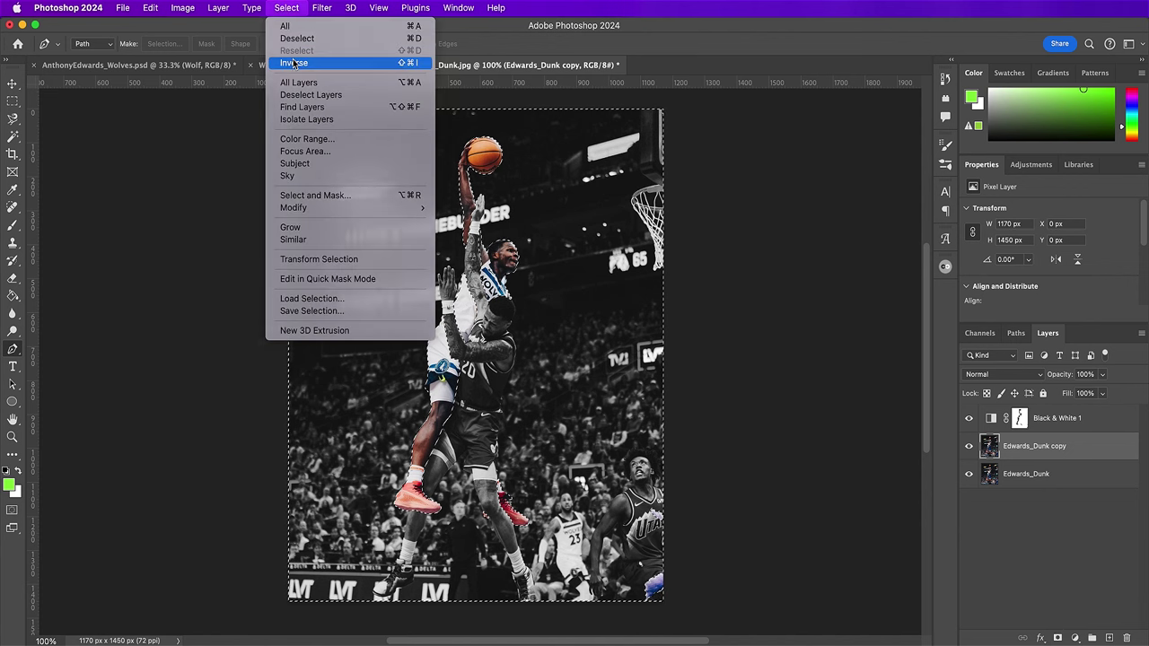
{"action": "left_click", "coordinate": [293, 63]}
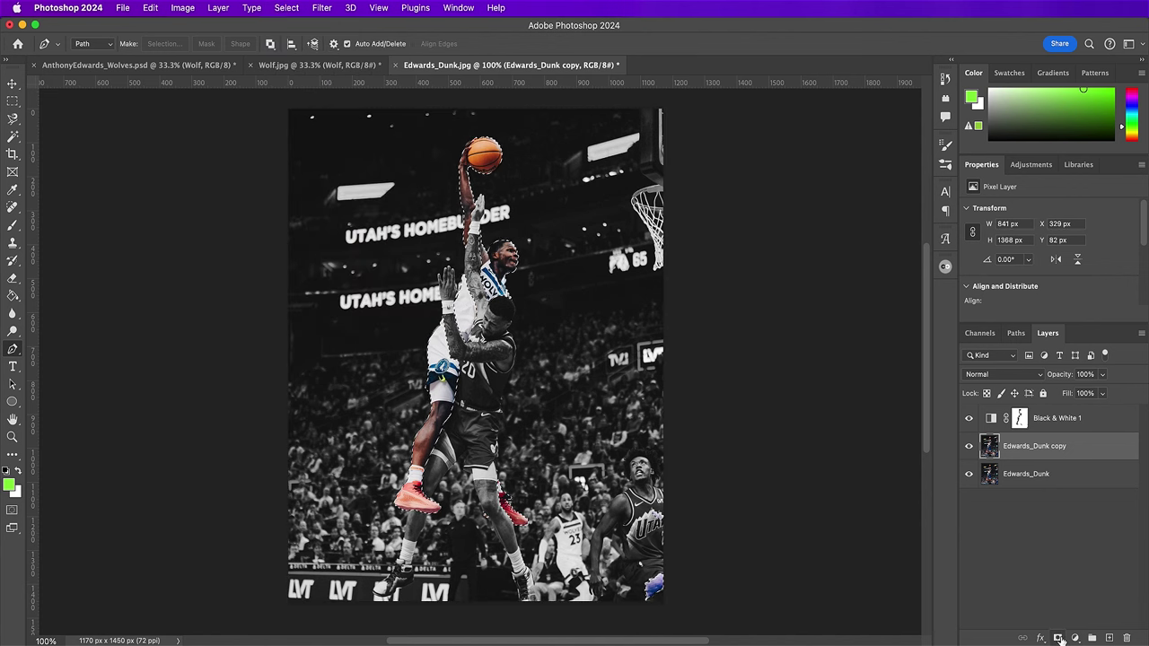
{"action": "left_click", "coordinate": [1057, 637]}
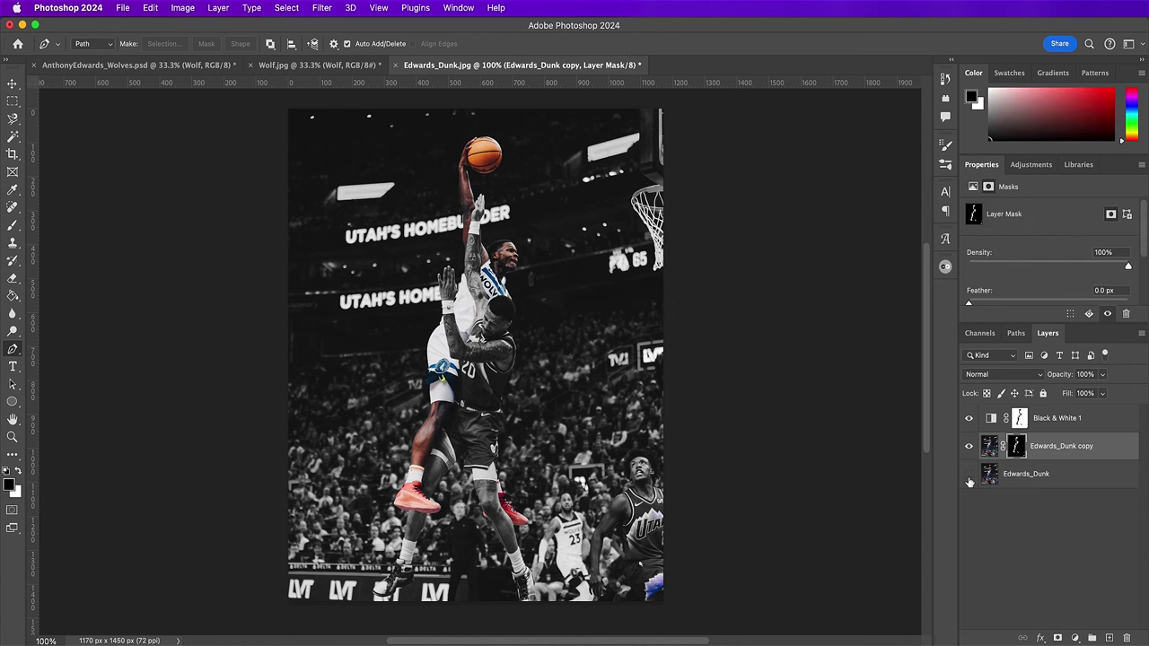
{"action": "left_click", "coordinate": [968, 479]}
{"action": "left_click", "coordinate": [968, 447]}
{"action": "left_click", "coordinate": [968, 447]}
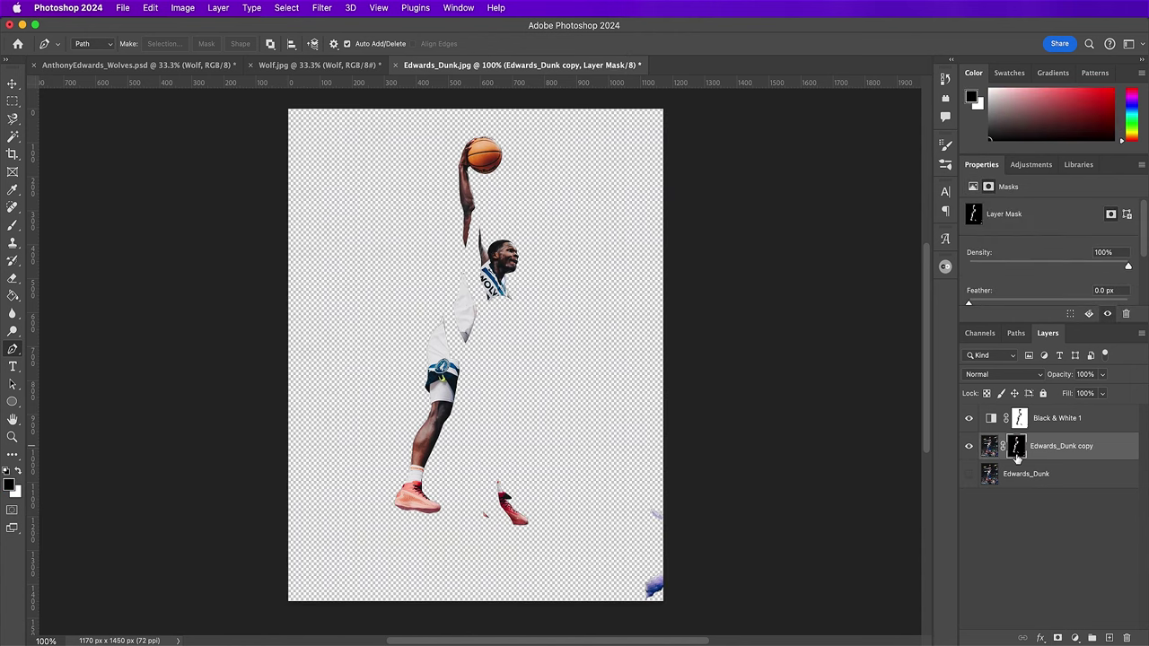
- Brush stray specks off the cutout mask, then show and select the original Edwards_Dunk layer
{"action": "key", "text": "b"}
{"action": "mouse_move", "coordinate": [672, 521]}
{"action": "left_mouse_down"}
{"action": "mouse_move", "coordinate": [656, 530]}
{"action": "mouse_move", "coordinate": [656, 575]}
{"action": "mouse_move", "coordinate": [654, 543]}
{"action": "left_mouse_up"}
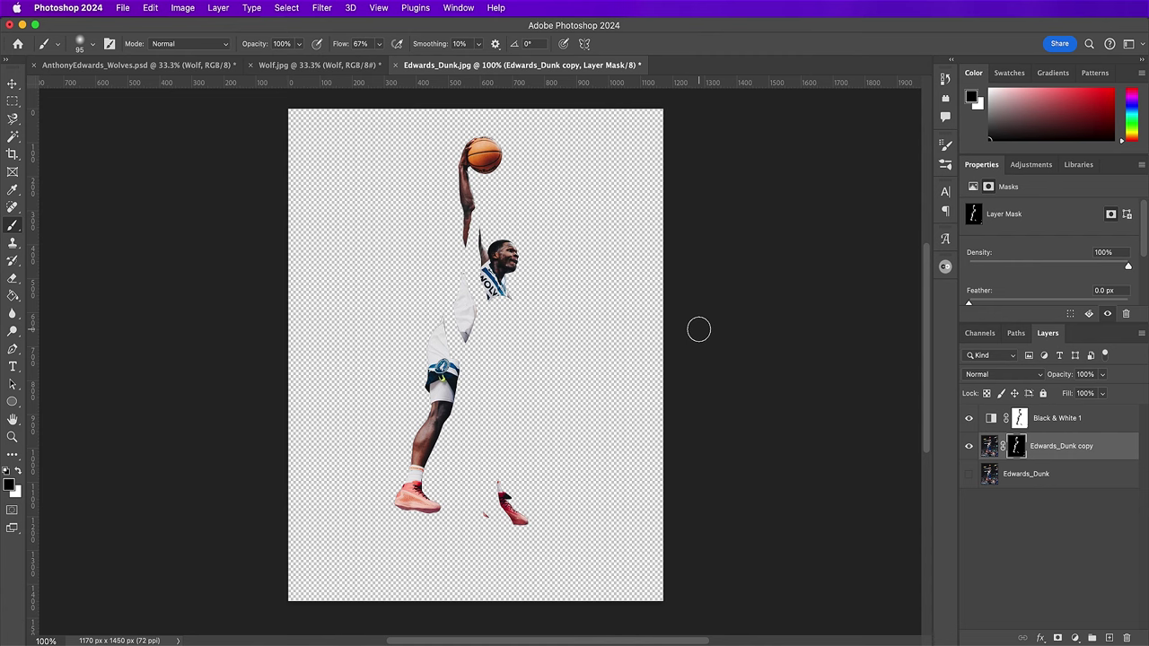
{"action": "key", "text": "v"}
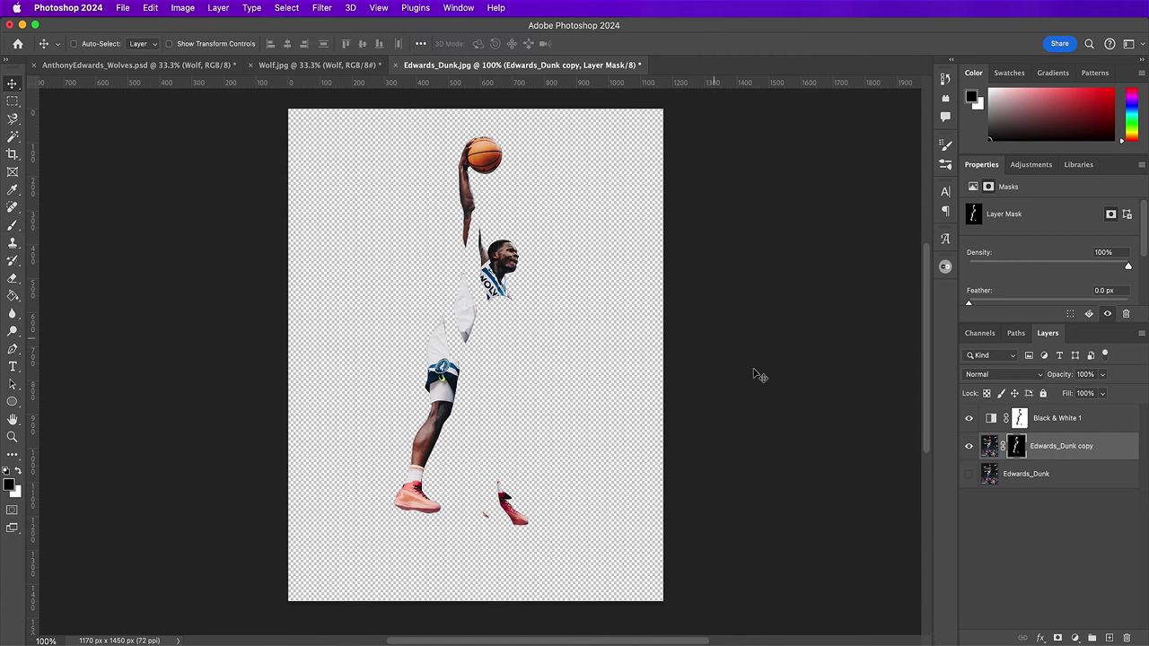
{"action": "left_click", "coordinate": [968, 475]}
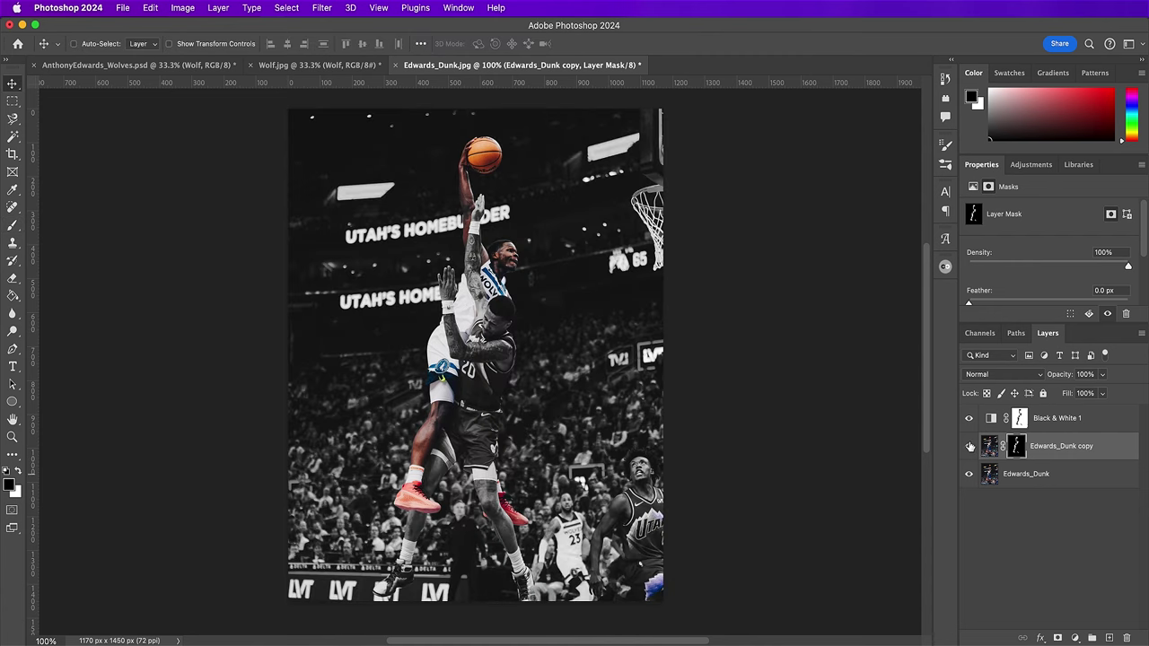
{"action": "left_click", "coordinate": [1015, 486]}
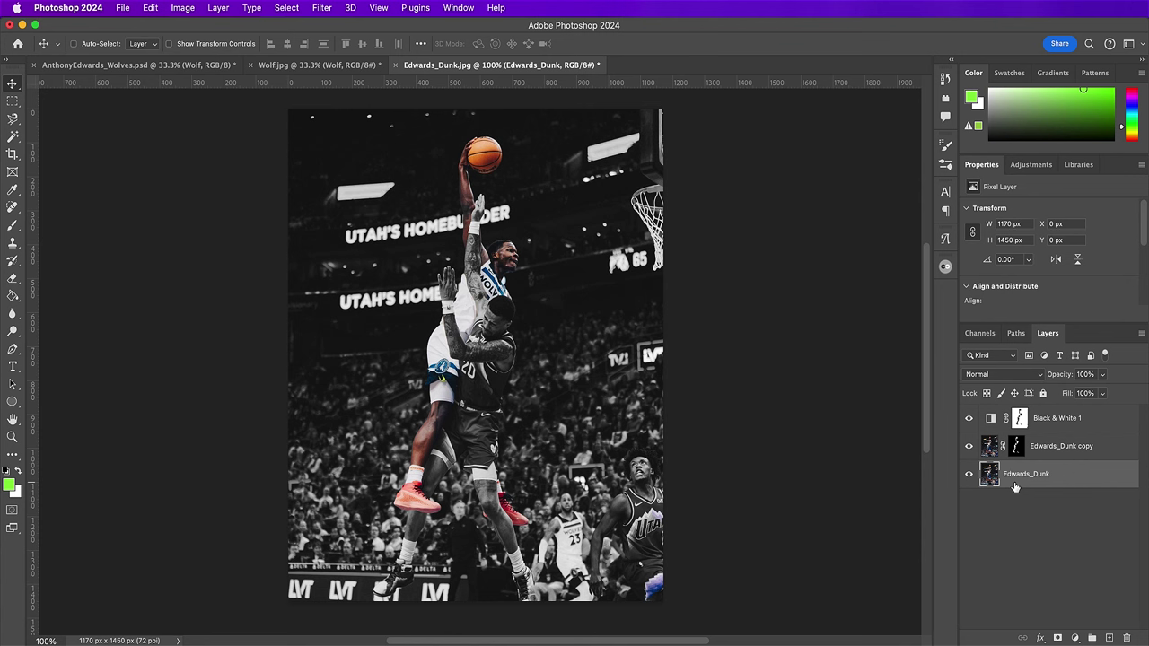
- Add a Cover Up layer below the Edwards_Dunk copy and set black as the brush colour
{"action": "left_click", "coordinate": [1055, 450]}
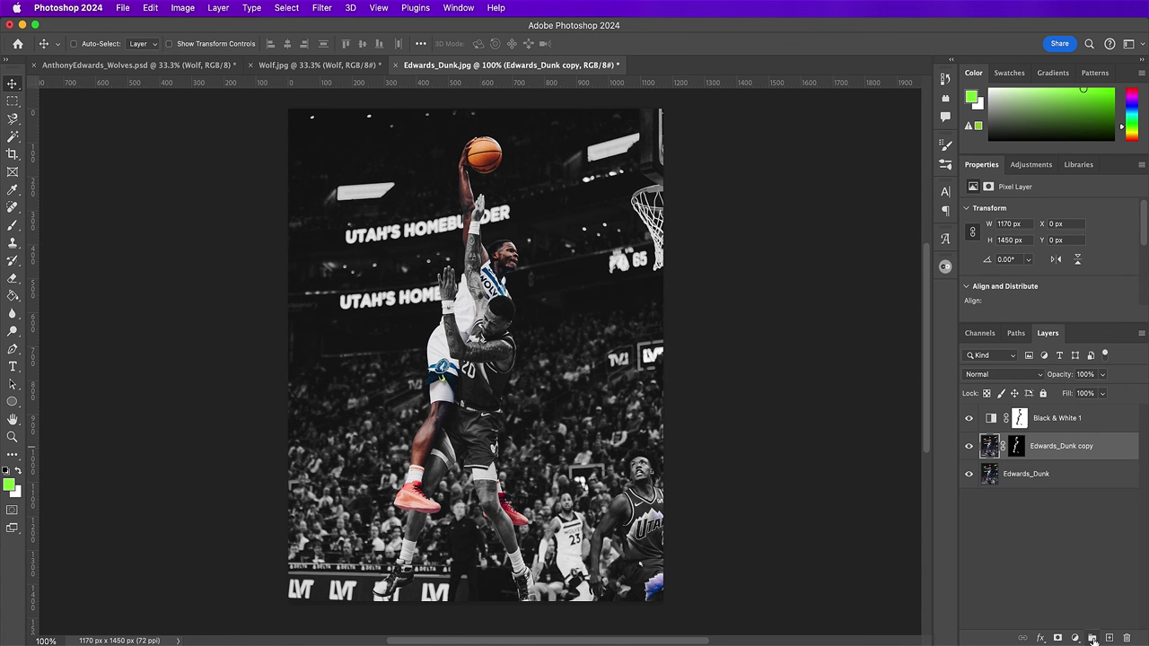
{"action": "left_click", "coordinate": [1109, 637]}
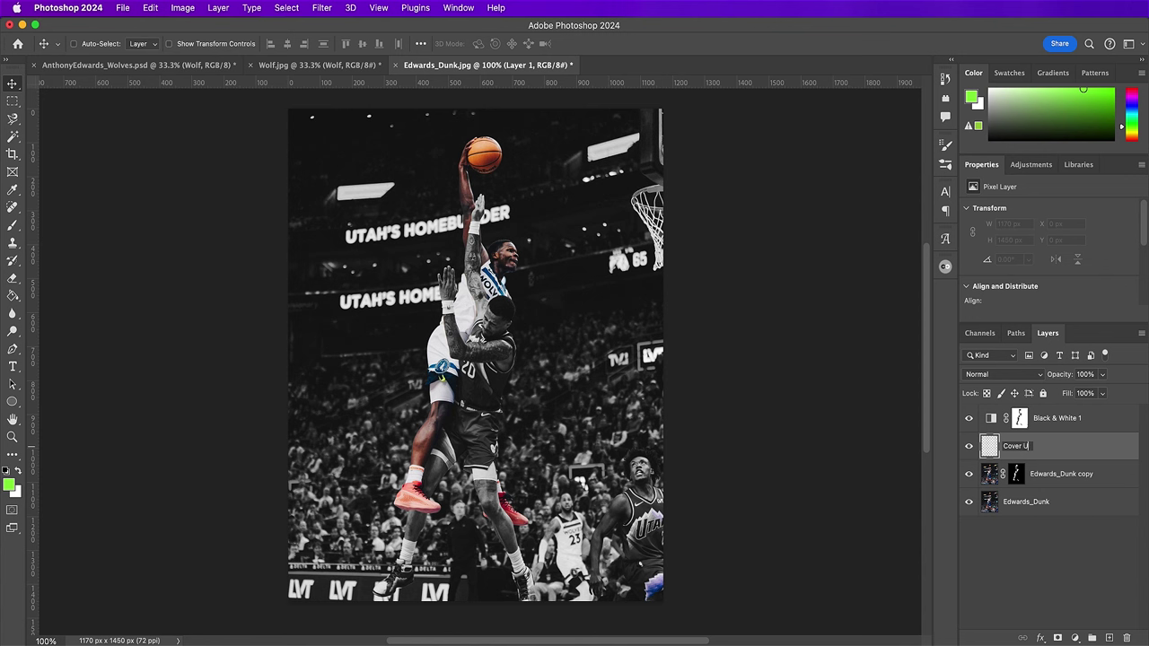
{"action": "key", "text": "b"}
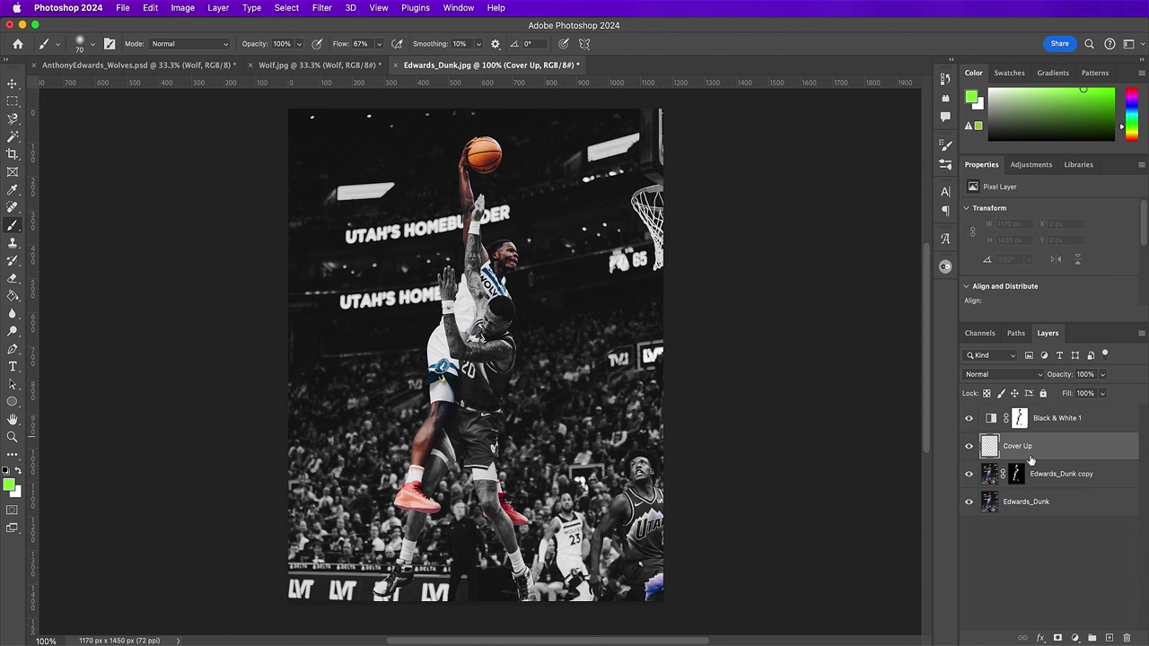
{"action": "left_click_drag", "start_coordinate": [1063, 454], "coordinate": [1061, 483]}
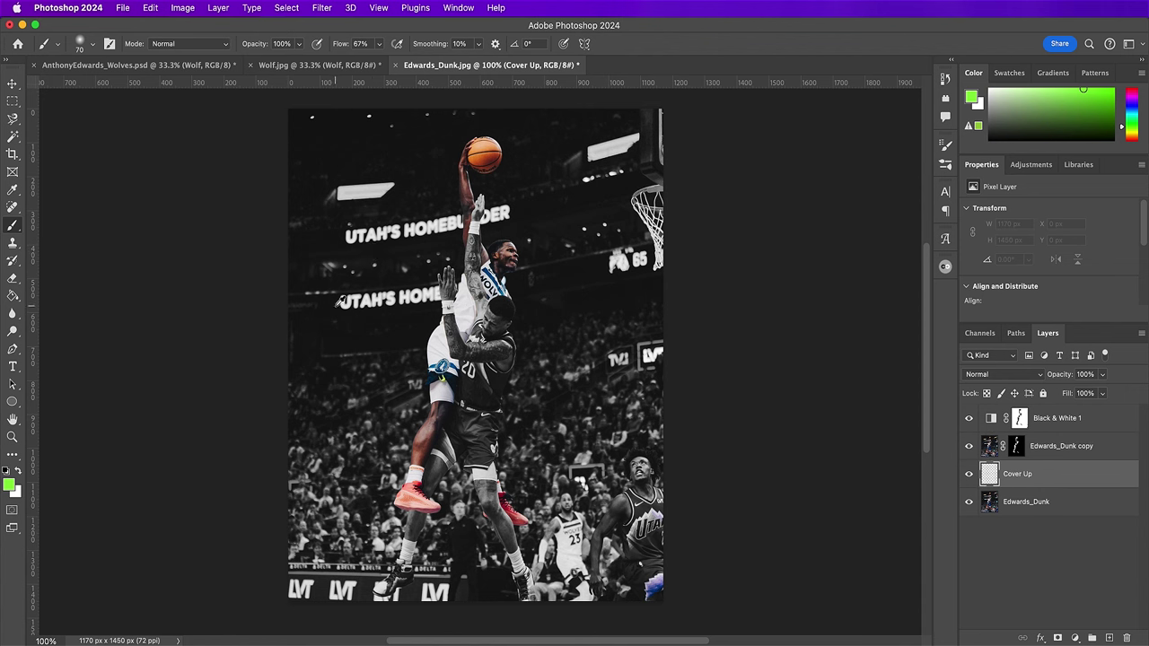
{"action": "key", "text": "d"}
- Paint over the lower UTAH'S HOME sign, then set brush size 40 and flow 95%
{"action": "key", "text": "super+equal"}
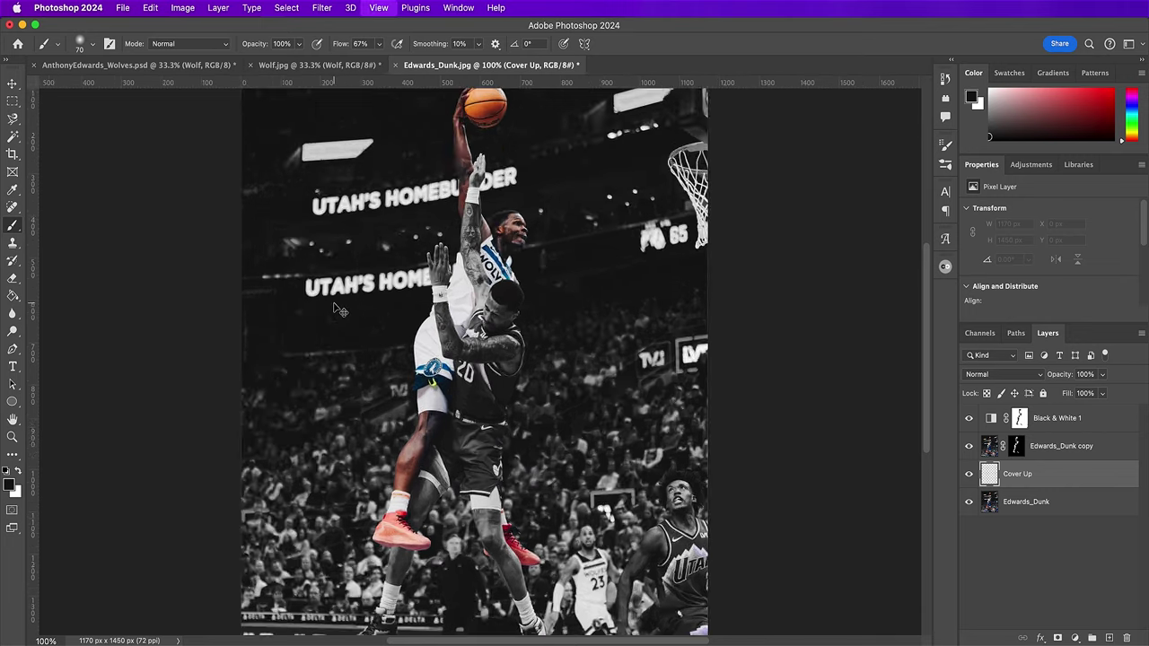
{"action": "mouse_move", "coordinate": [201, 245]}
{"action": "left_mouse_down"}
{"action": "mouse_move", "coordinate": [206, 229]}
{"action": "mouse_move", "coordinate": [239, 232]}
{"action": "mouse_move", "coordinate": [224, 246]}
{"action": "mouse_move", "coordinate": [343, 225]}
{"action": "mouse_move", "coordinate": [229, 238]}
{"action": "left_mouse_up"}
{"action": "key", "text": "super+equal"}
{"action": "key", "text": "super+equal"}
{"action": "scroll", "coordinate": [229, 238], "scroll_direction": "up", "scroll_amount": 5}
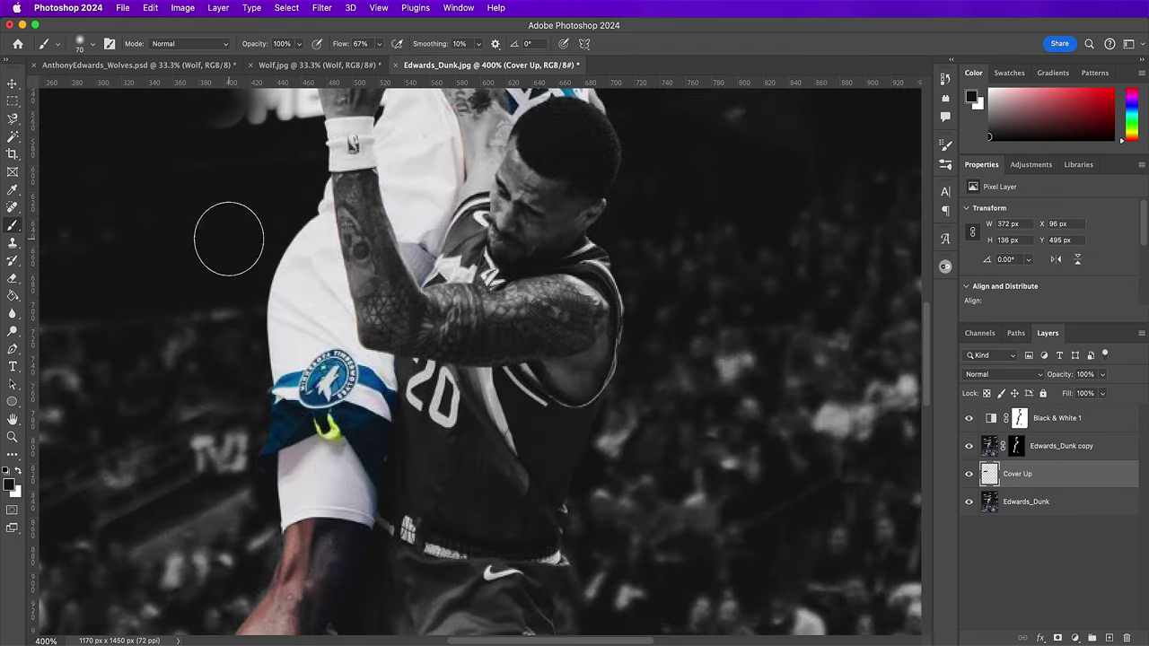
{"action": "key", "text": "bracketleft"}
{"action": "key", "text": "bracketleft"}
{"action": "key", "text": "bracketleft"}
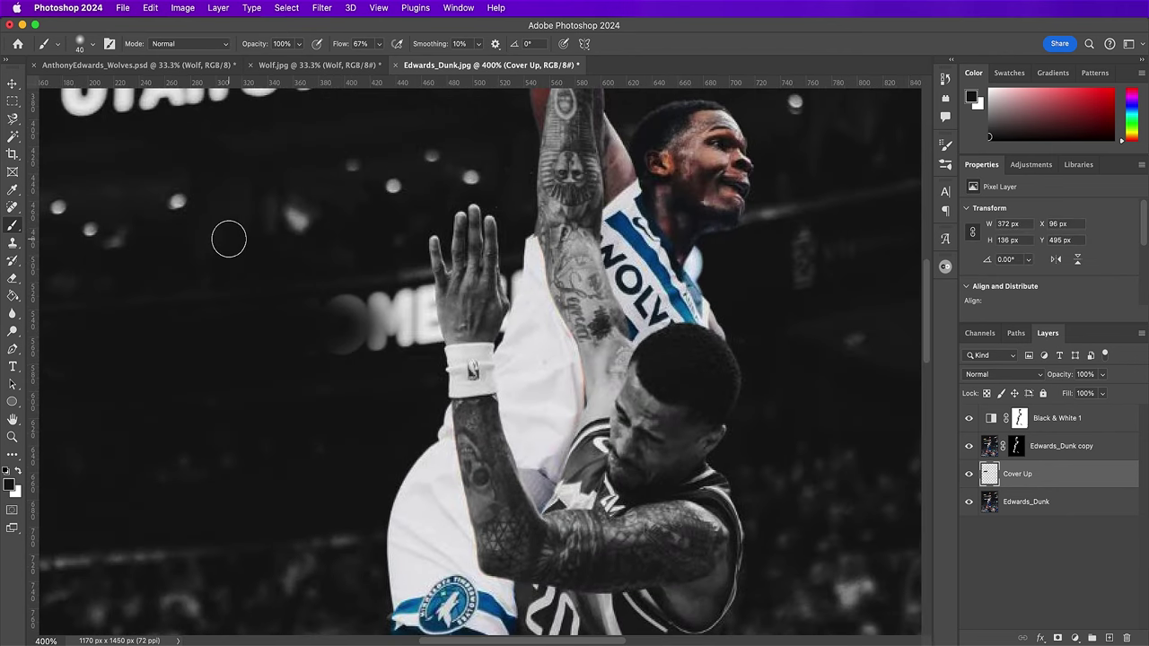
{"action": "left_click_drag", "start_coordinate": [387, 43], "coordinate": [408, 56]}
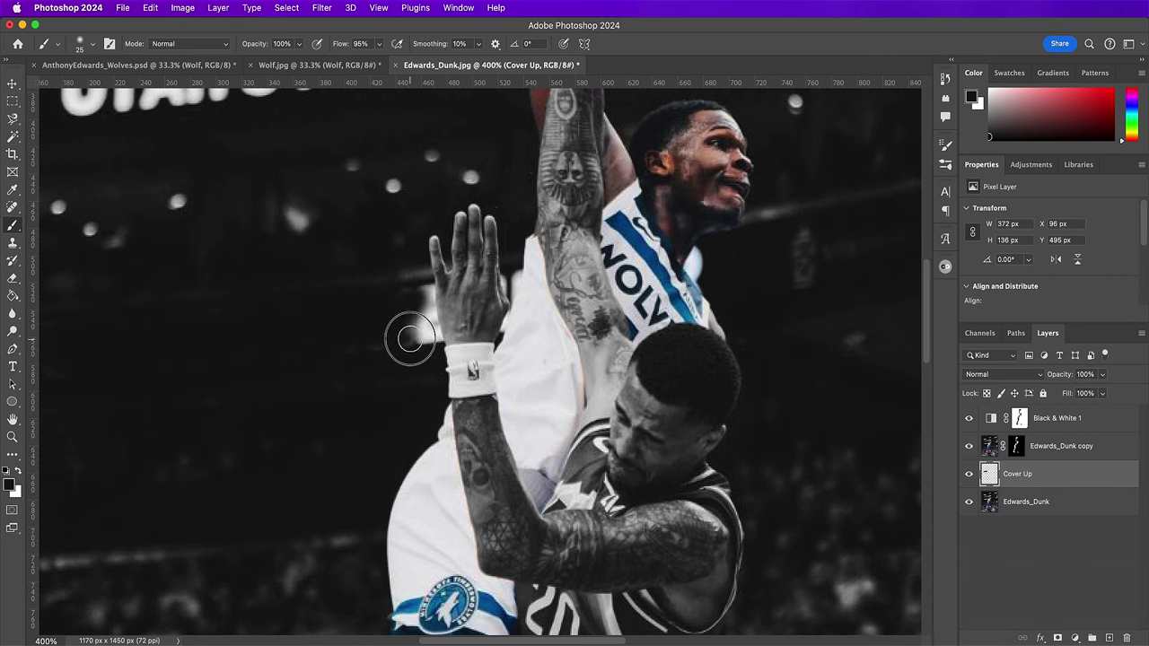
- Zoom in around the raised hand and paint over the HOMEBUILDER letters with a finer brush
{"action": "left_click_drag", "start_coordinate": [410, 333], "coordinate": [422, 354]}
{"action": "scroll", "coordinate": [354, 239], "scroll_direction": "up", "scroll_amount": 3}
{"action": "key", "text": "bracketleft"}
{"action": "key", "text": "bracketleft"}
{"action": "key", "text": "bracketleft"}
{"action": "key", "text": "bracketleft"}
{"action": "scroll", "coordinate": [395, 310], "scroll_direction": "down", "scroll_amount": 5}
{"action": "scroll", "coordinate": [287, 326], "scroll_direction": "up", "scroll_amount": 3}
{"action": "mouse_move", "coordinate": [287, 326]}
{"action": "left_mouse_down"}
{"action": "mouse_move", "coordinate": [509, 298]}
{"action": "mouse_move", "coordinate": [579, 300]}
{"action": "left_mouse_up"}
{"action": "scroll", "coordinate": [579, 299], "scroll_direction": "up", "scroll_amount": 3}
{"action": "scroll", "coordinate": [578, 299], "scroll_direction": "right", "scroll_amount": 2}
- With a size-10 brush, paint out the remaining letters and DER beside the hand
{"action": "key", "text": "bracketleft"}
{"action": "key", "text": "bracketleft"}
{"action": "key", "text": "bracketleft"}
{"action": "key", "text": "bracketleft"}
{"action": "key", "text": "bracketleft"}
{"action": "key", "text": "bracketleft"}
{"action": "key", "text": "bracketleft"}
{"action": "mouse_move", "coordinate": [502, 323]}
{"action": "left_mouse_down"}
{"action": "mouse_move", "coordinate": [539, 325]}
{"action": "mouse_move", "coordinate": [505, 331]}
{"action": "mouse_move", "coordinate": [564, 297]}
{"action": "mouse_move", "coordinate": [567, 378]}
{"action": "mouse_move", "coordinate": [556, 314]}
{"action": "left_mouse_up"}
{"action": "scroll", "coordinate": [809, 333], "scroll_direction": "right", "scroll_amount": 3}
{"action": "scroll", "coordinate": [809, 333], "scroll_direction": "right", "scroll_amount": 2}
{"action": "key", "text": "bracketleft"}
{"action": "mouse_move", "coordinate": [809, 333]}
{"action": "left_mouse_down"}
{"action": "mouse_move", "coordinate": [518, 380]}
{"action": "mouse_move", "coordinate": [508, 299]}
{"action": "mouse_move", "coordinate": [497, 373]}
{"action": "mouse_move", "coordinate": [526, 284]}
{"action": "left_mouse_up"}
{"action": "scroll", "coordinate": [577, 371], "scroll_direction": "down", "scroll_amount": 8}
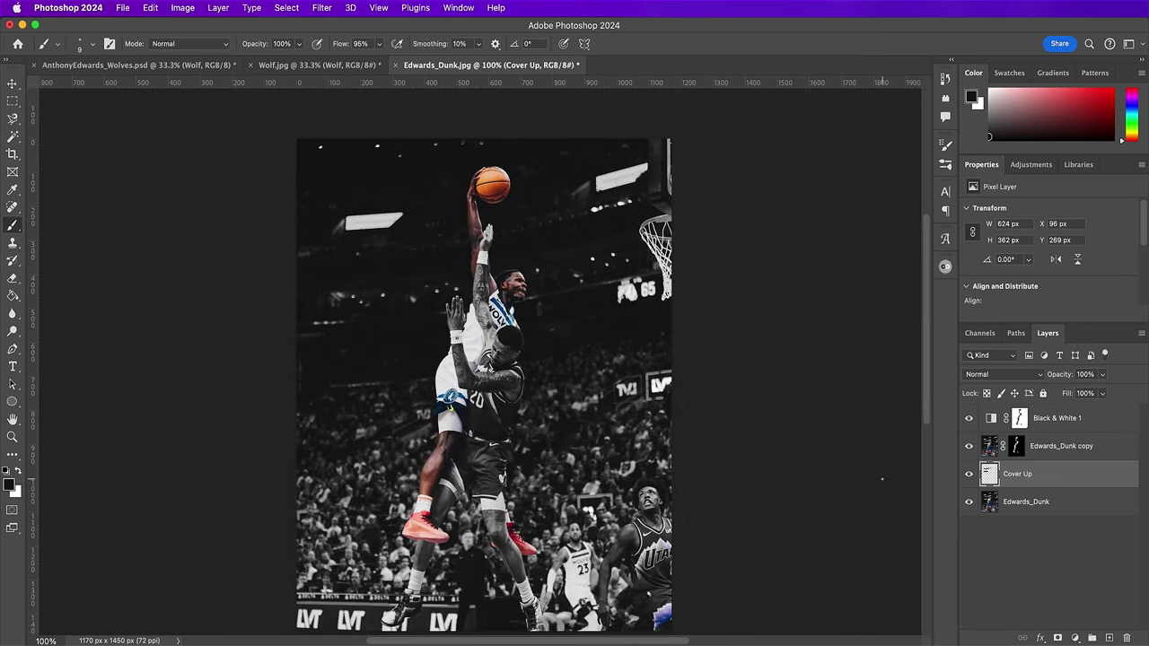
{"action": "left_click", "coordinate": [1018, 418]}
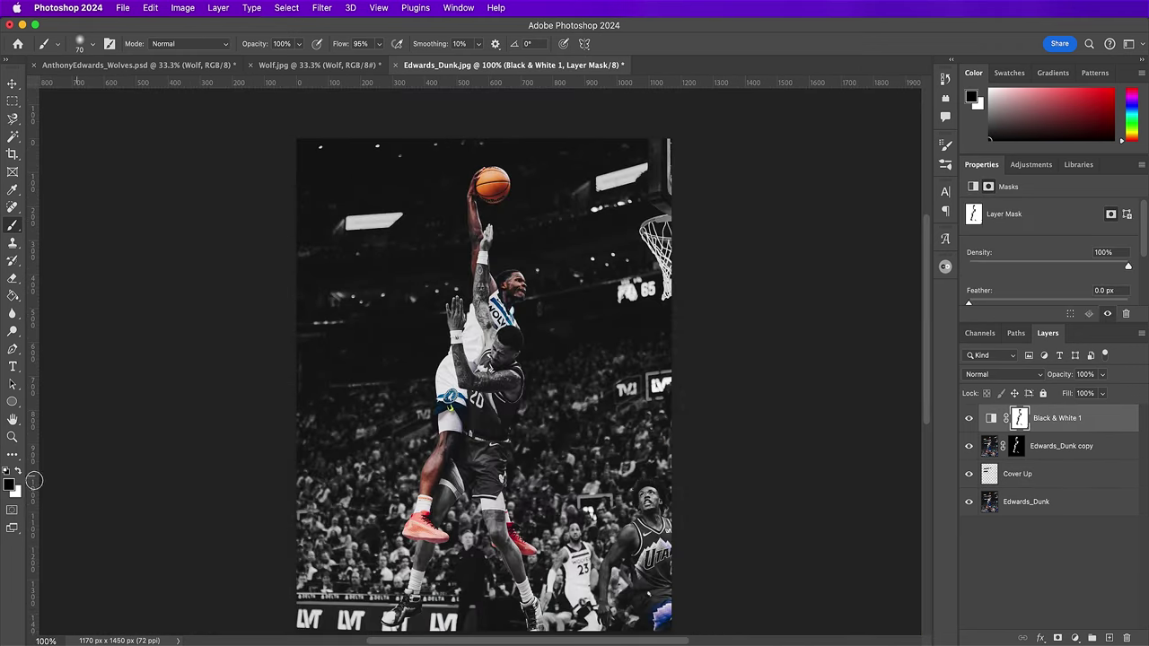
- Group the four dunk-photo layers as Edwards Dunk and drag the group into AnthonyEdwards_Wolves.psd
{"action": "key", "text": "x"}
{"action": "key", "text": "v"}
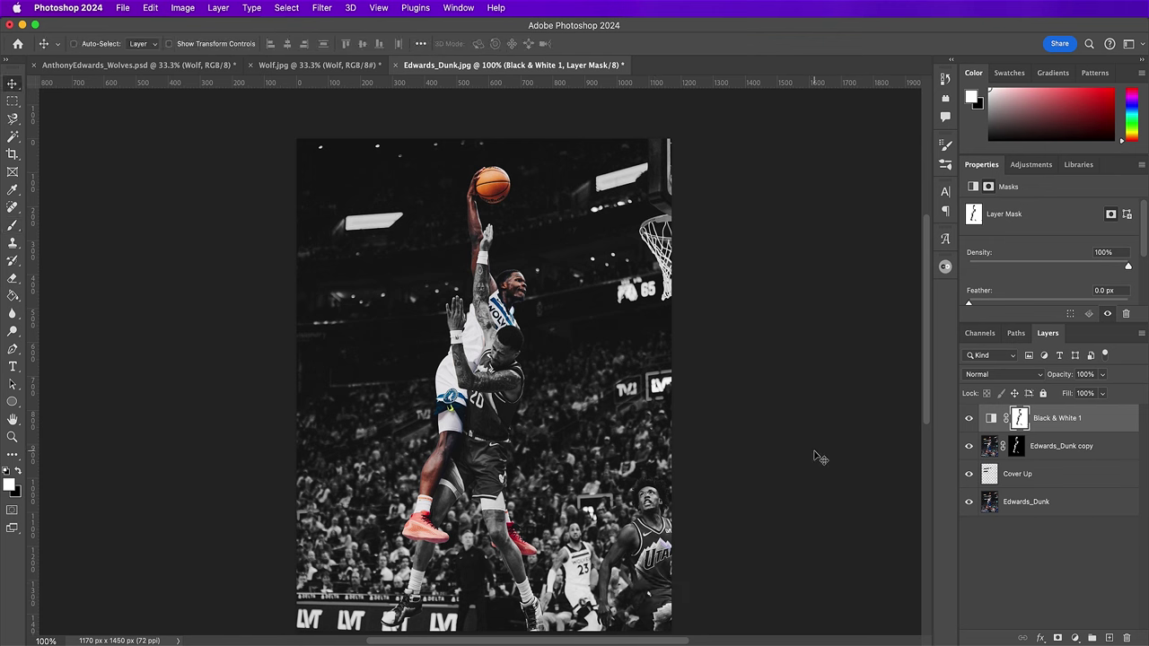
{"action": "left_click", "coordinate": [1062, 503], "text": "shift"}
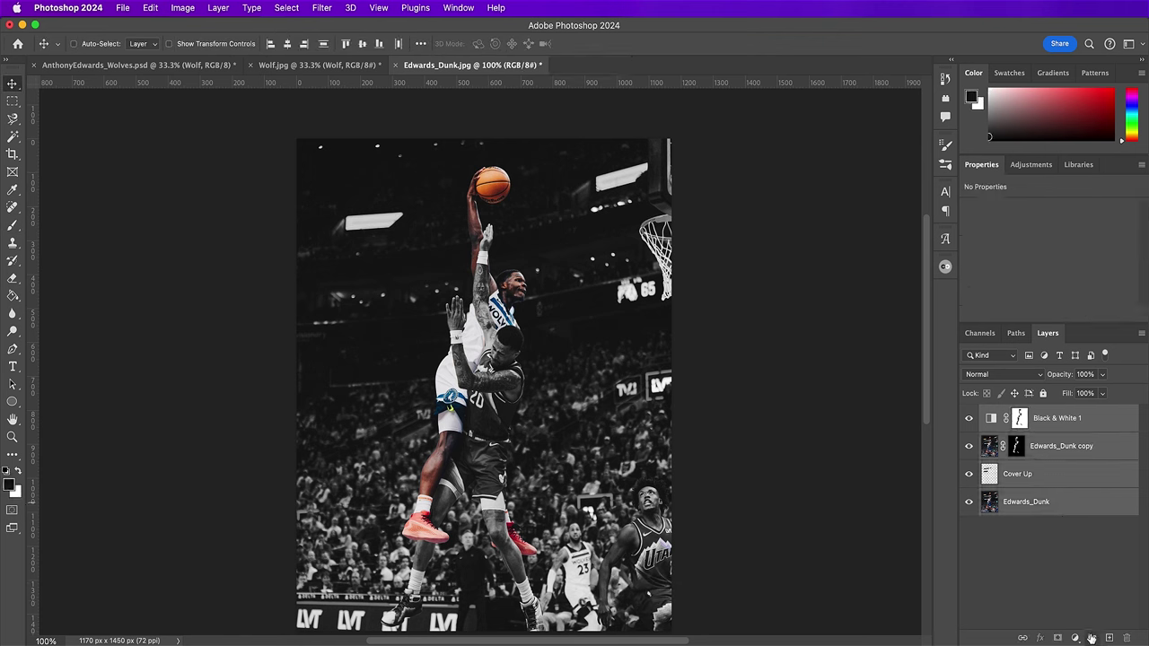
{"action": "left_click", "coordinate": [1091, 638]}
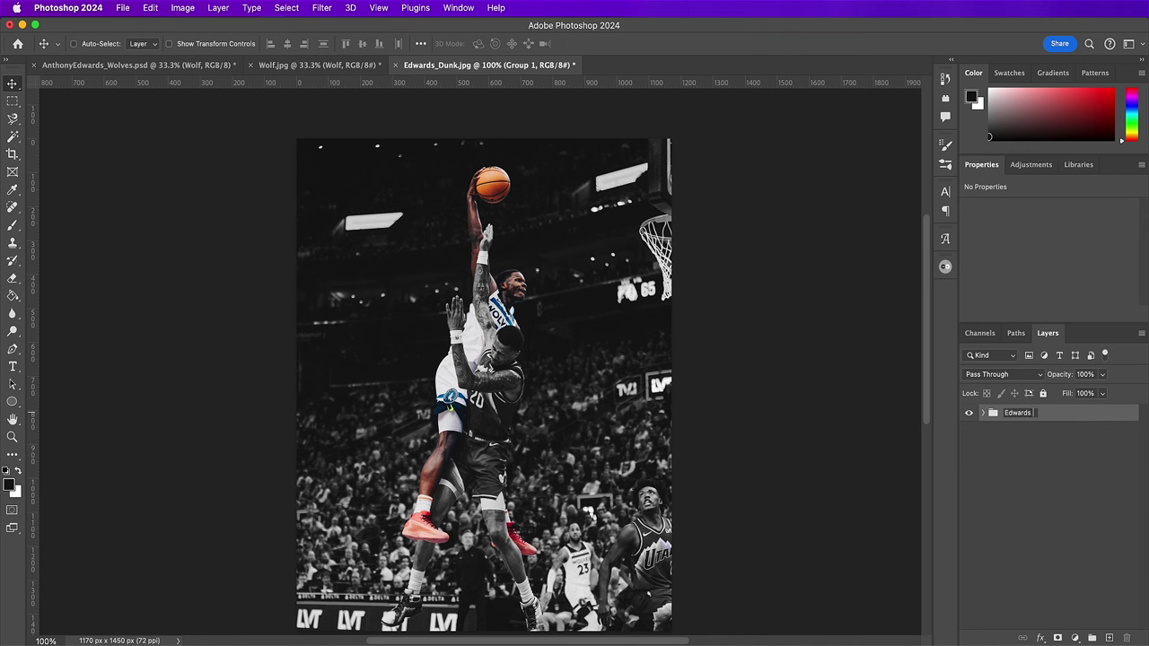
{"action": "key", "text": "Return"}
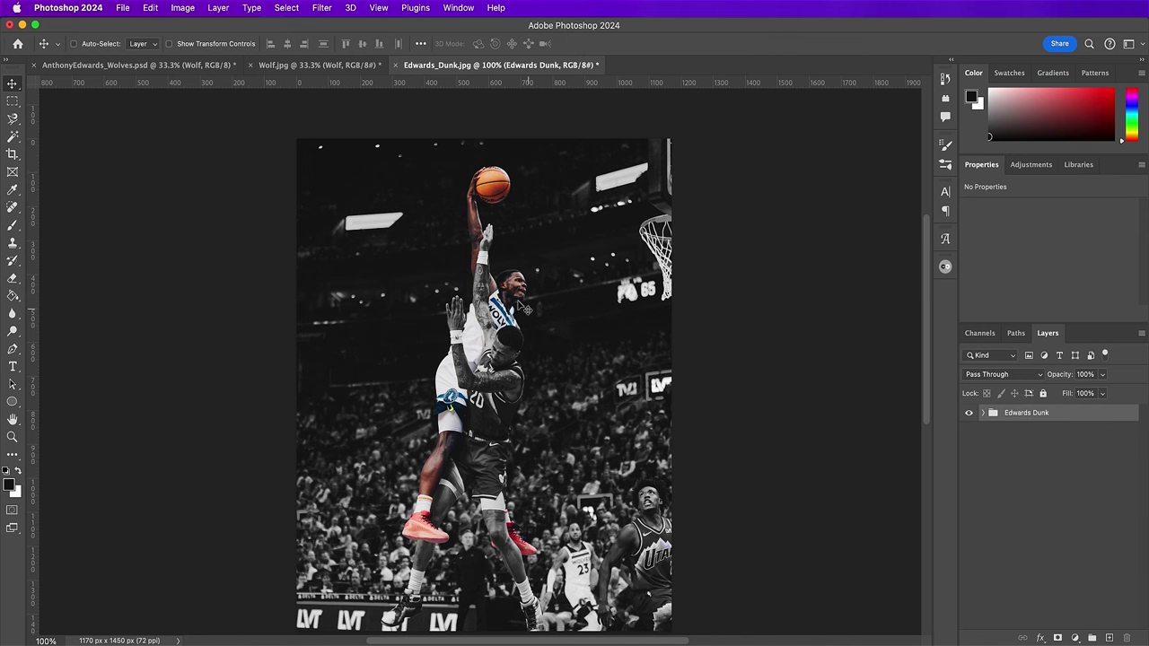
{"action": "left_click_drag", "start_coordinate": [410, 225], "coordinate": [485, 374]}
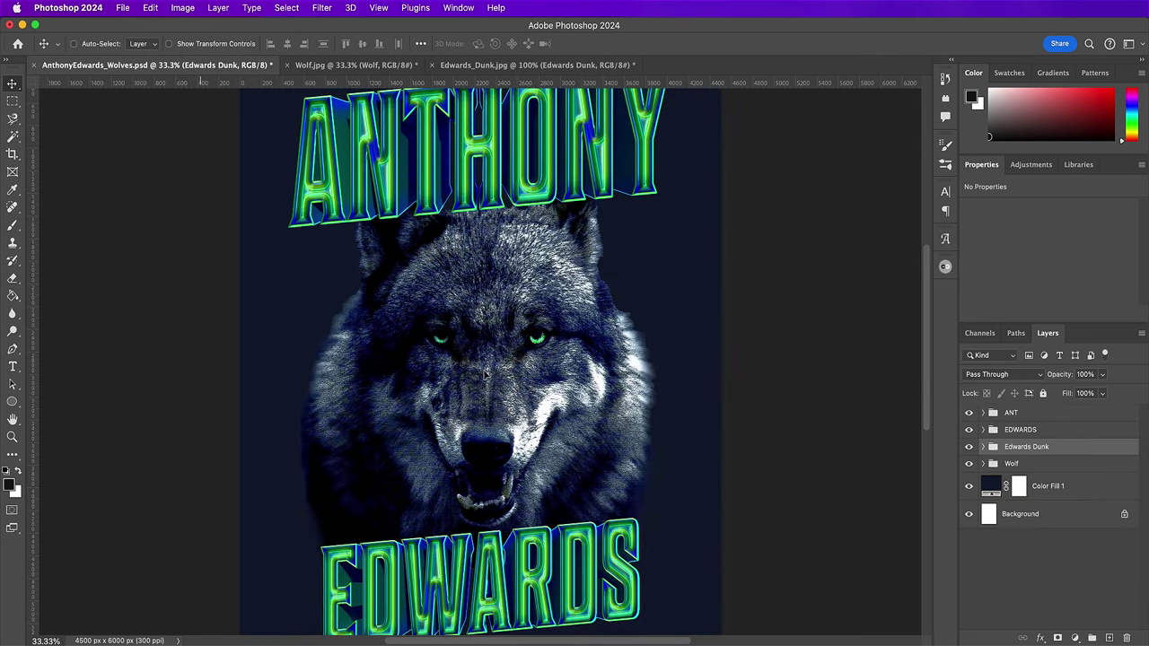
- Free-transform the Edwards Dunk group, stretching it up and down to fill between ANTHONY and EDWARDS
{"action": "key", "text": "super+t"}
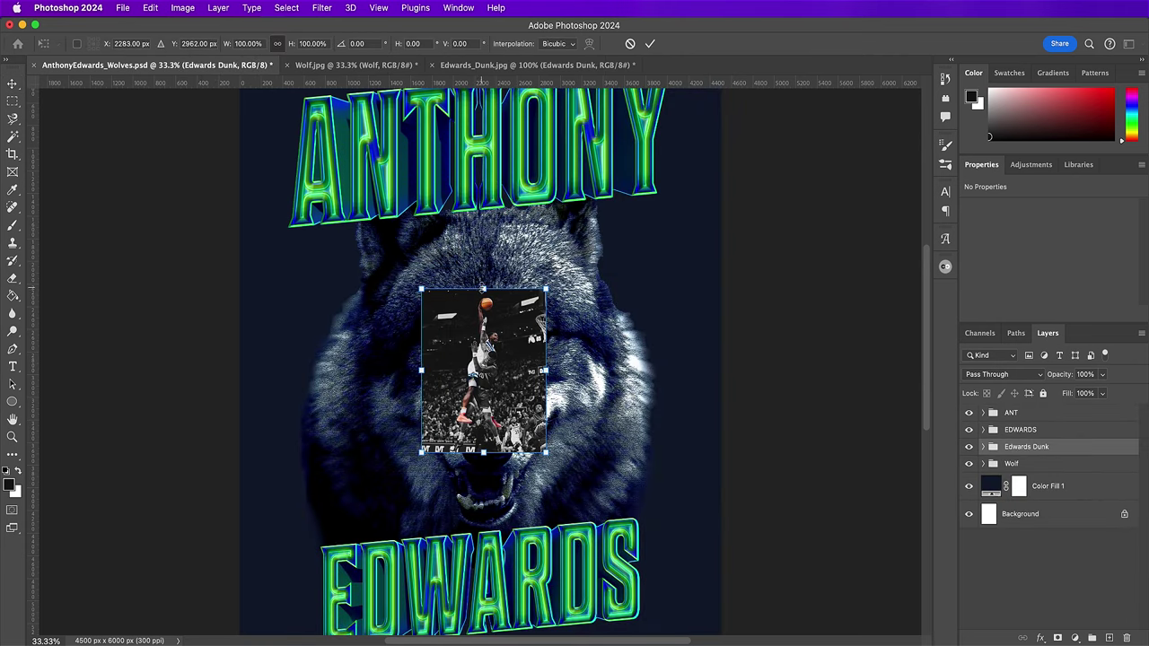
{"action": "left_click_drag", "start_coordinate": [482, 287], "coordinate": [489, 164]}
{"action": "left_click_drag", "start_coordinate": [482, 451], "coordinate": [477, 628]}
{"action": "key", "text": "Return"}
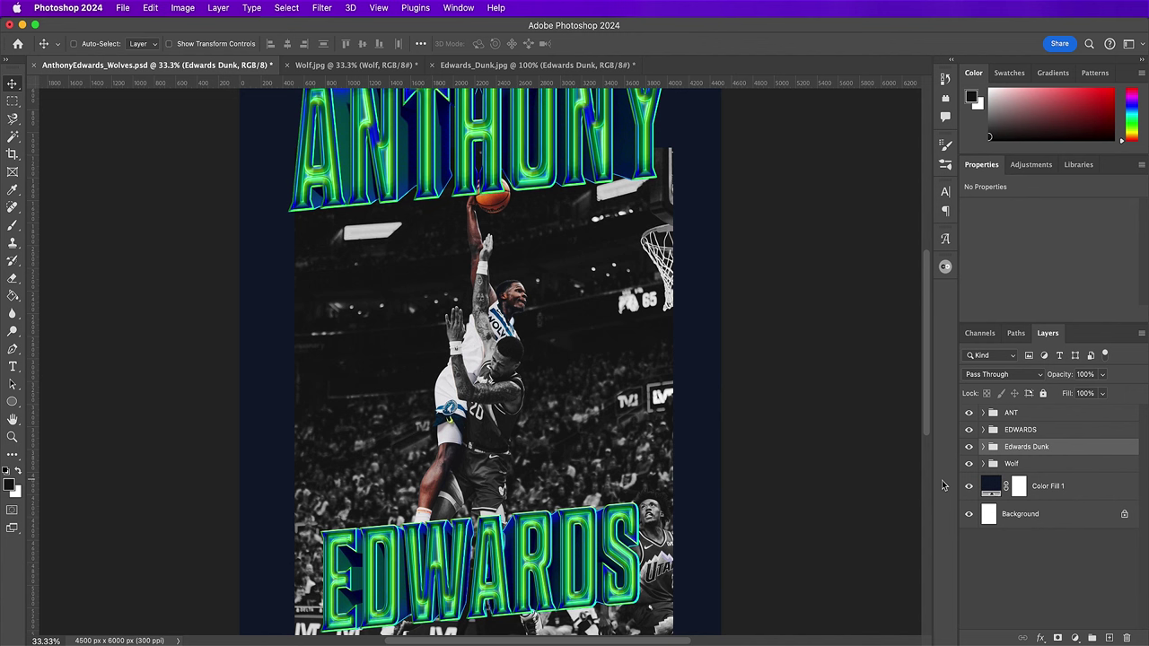
- Expand Edwards Dunk and drag the Edwards_Dunk copy layer above the ANT group, targeting its mask
{"action": "left_click", "coordinate": [984, 446]}
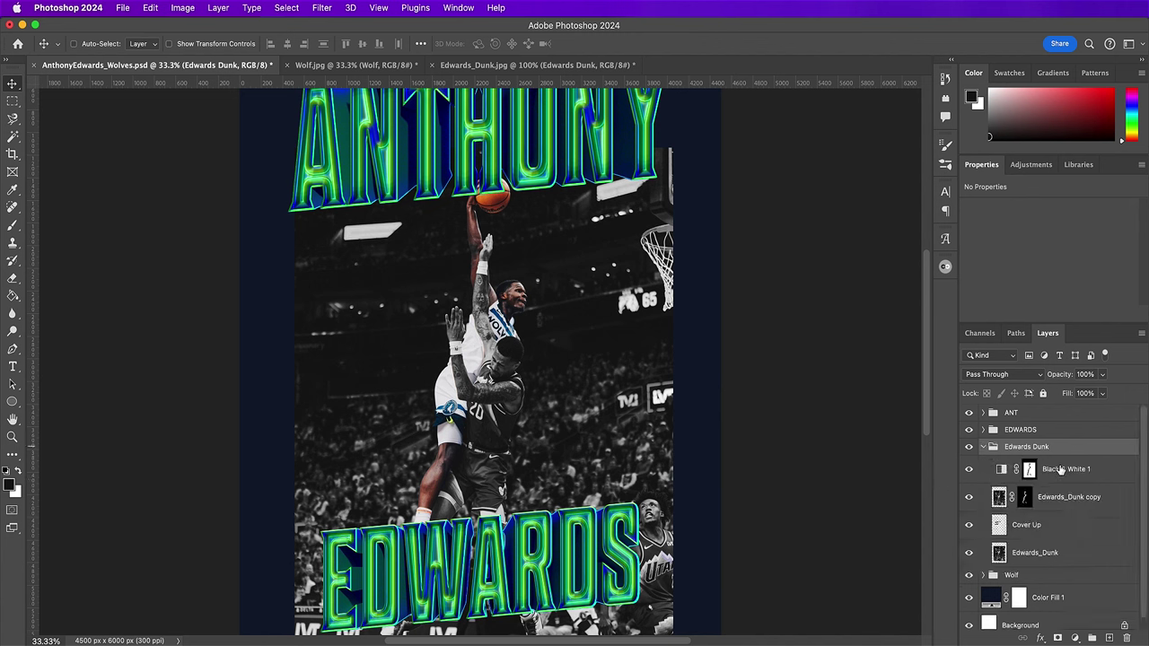
{"action": "left_click", "coordinate": [1066, 470]}
{"action": "key", "text": "super+2"}
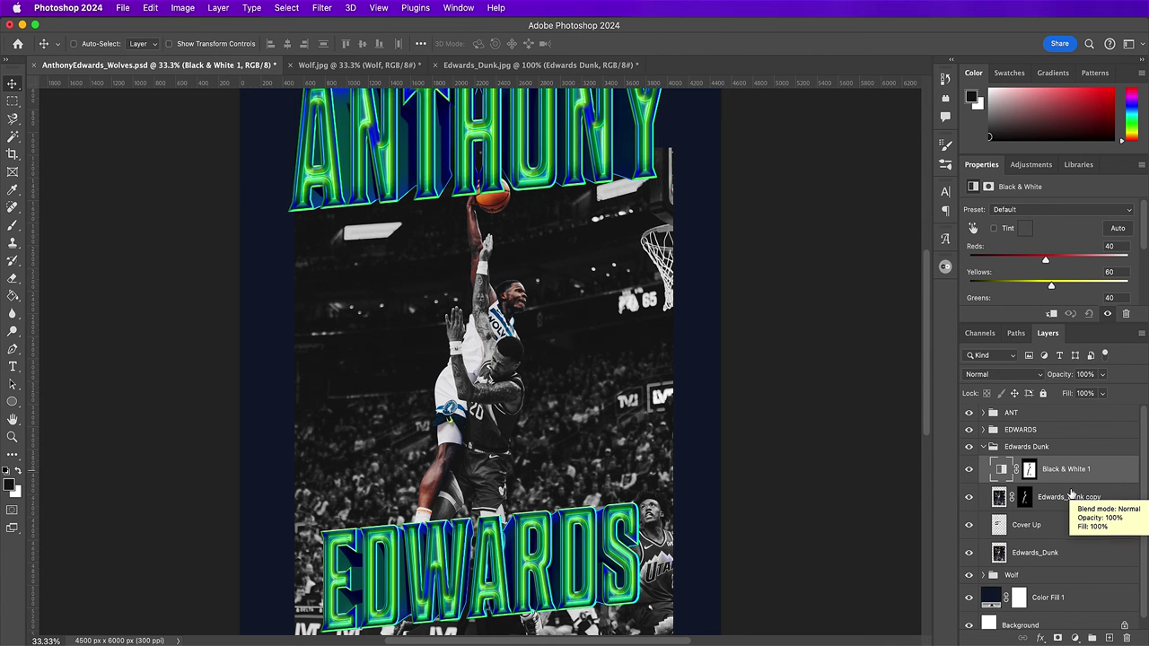
{"action": "left_click", "coordinate": [1070, 493]}
{"action": "left_click_drag", "start_coordinate": [1122, 497], "coordinate": [1108, 409]}
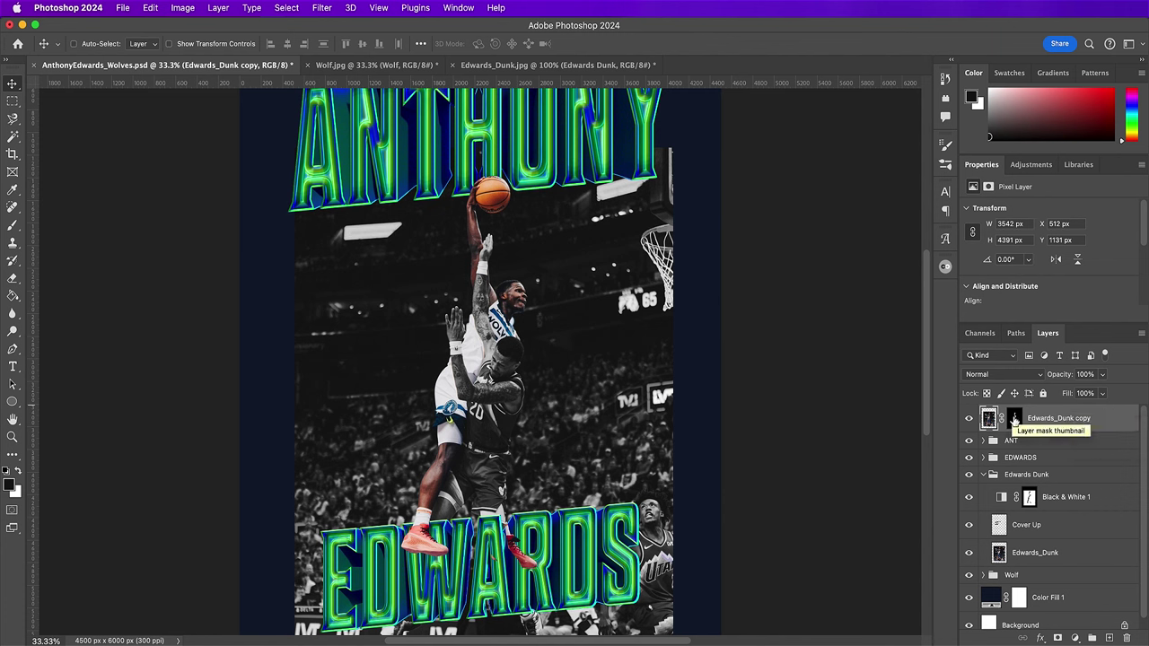
{"action": "left_click", "coordinate": [1014, 418]}
- At 100% zoom, paint black over the red shoe fragments on the R and between A and R
{"action": "key", "text": "b"}
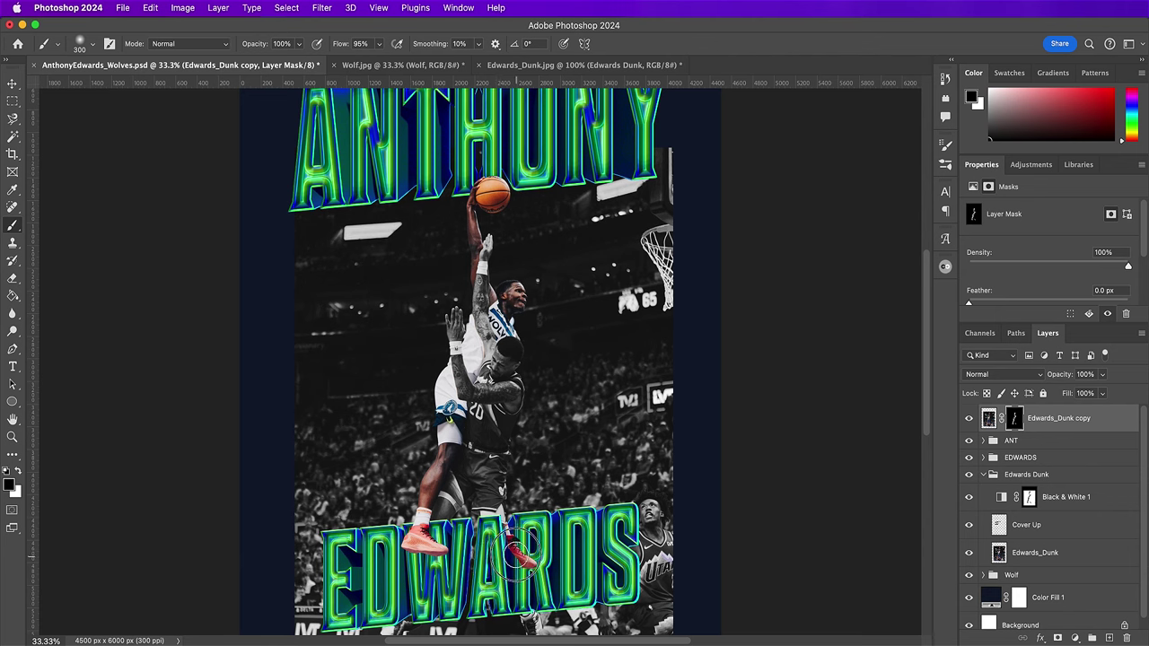
{"action": "key", "text": "super+equal"}
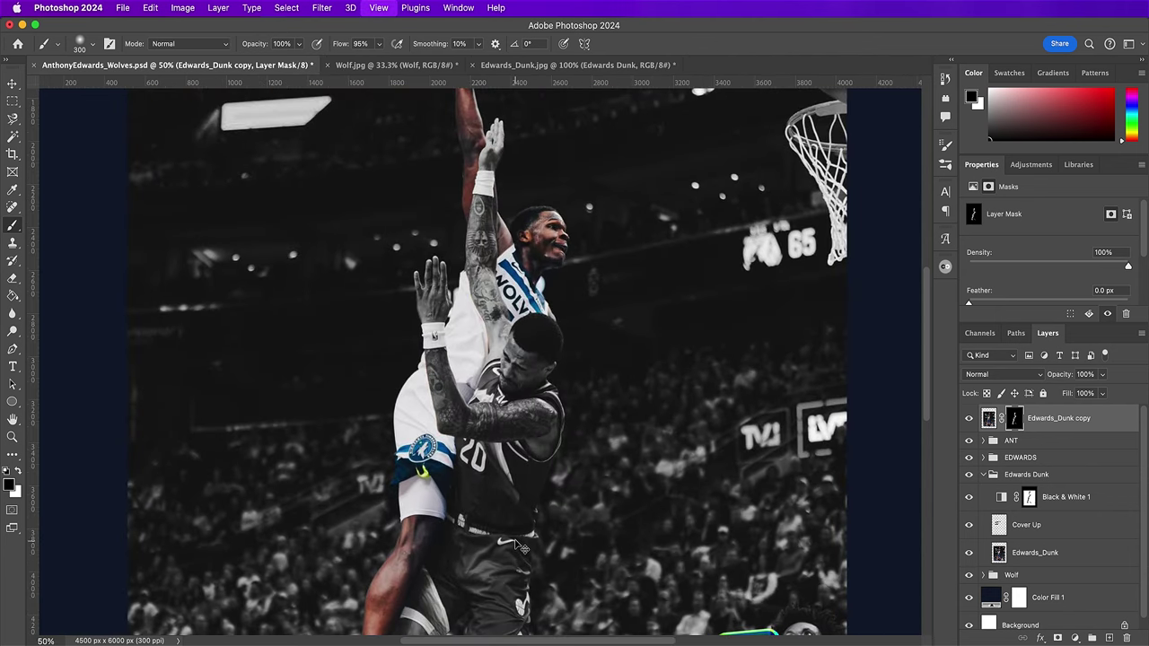
{"action": "key", "text": "super+equal"}
{"action": "scroll", "coordinate": [541, 527], "scroll_direction": "down", "scroll_amount": 2}
{"action": "scroll", "coordinate": [541, 528], "scroll_direction": "down", "scroll_amount": 10}
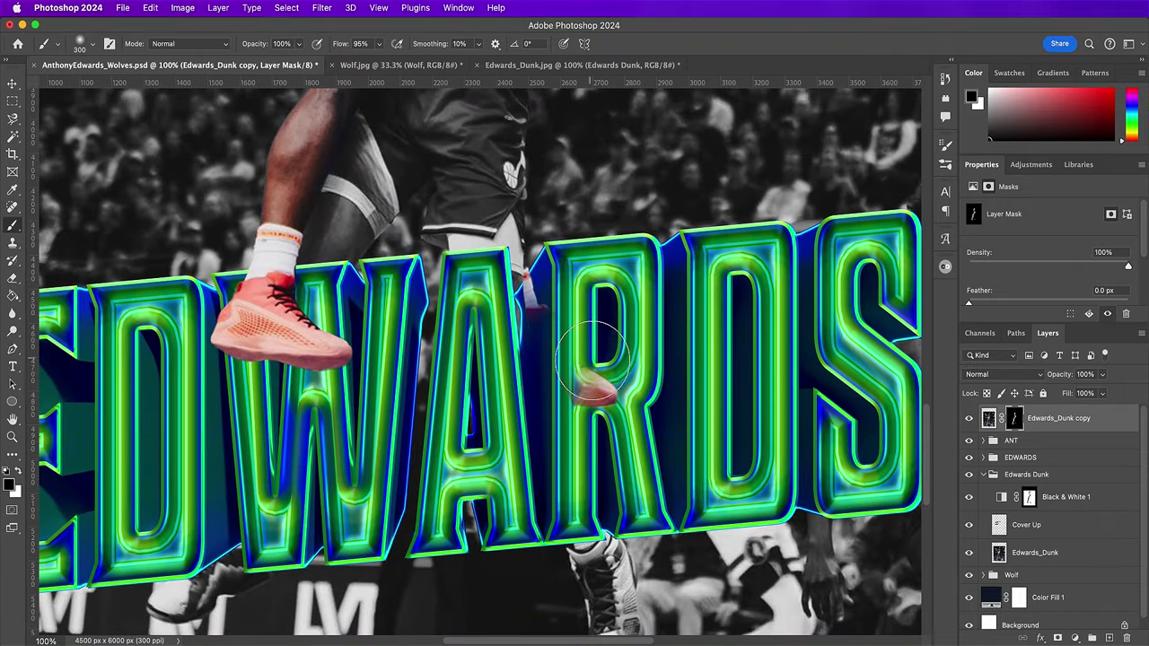
{"action": "mouse_move", "coordinate": [592, 359]}
{"action": "left_mouse_down"}
{"action": "mouse_move", "coordinate": [619, 393]}
{"action": "mouse_move", "coordinate": [577, 392]}
{"action": "left_mouse_up"}
{"action": "key", "text": "bracketleft"}
{"action": "key", "text": "bracketleft"}
{"action": "key", "text": "bracketleft"}
{"action": "key", "text": "bracketleft"}
{"action": "key", "text": "bracketleft"}
{"action": "key", "text": "bracketleft"}
{"action": "key", "text": "bracketleft"}
{"action": "key", "text": "bracketleft"}
{"action": "key", "text": "bracketleft"}
{"action": "key", "text": "bracketleft"}
{"action": "mouse_move", "coordinate": [522, 317]}
{"action": "left_mouse_down"}
{"action": "mouse_move", "coordinate": [530, 282]}
{"action": "mouse_move", "coordinate": [526, 295]}
{"action": "left_mouse_up"}
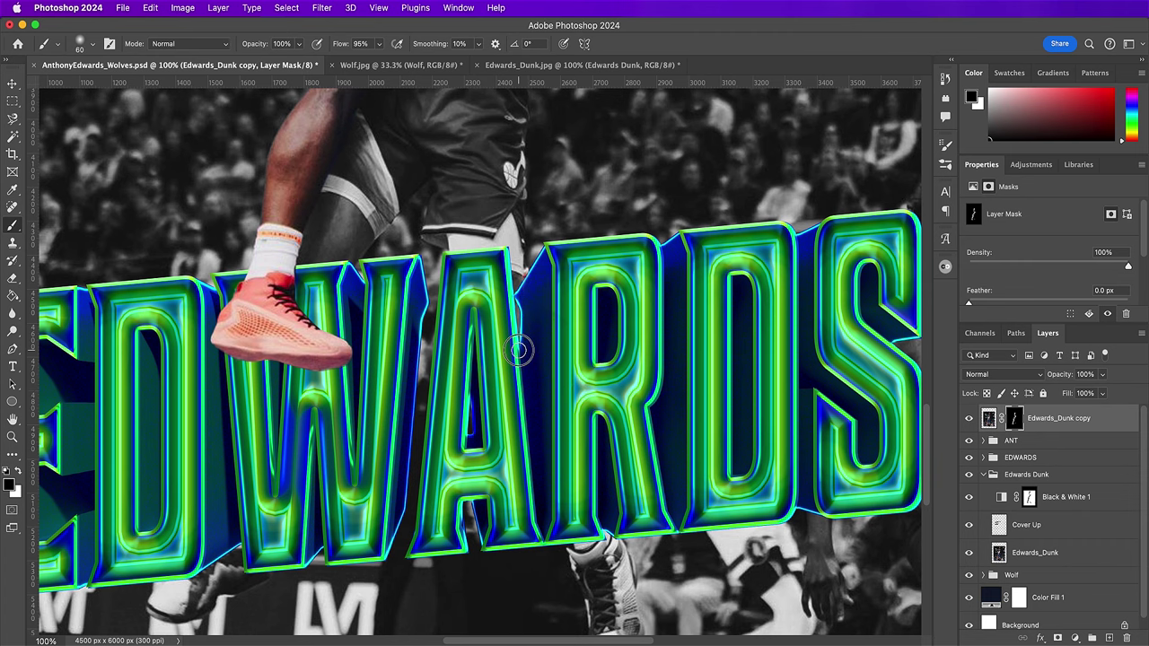
- Zoom out to 25%, switch to the Move tool, and select the Edwards_Dunk and Cover Up layers
{"action": "key", "text": "super+minus"}
{"action": "key", "text": "super+minus"}
{"action": "key", "text": "super+minus"}
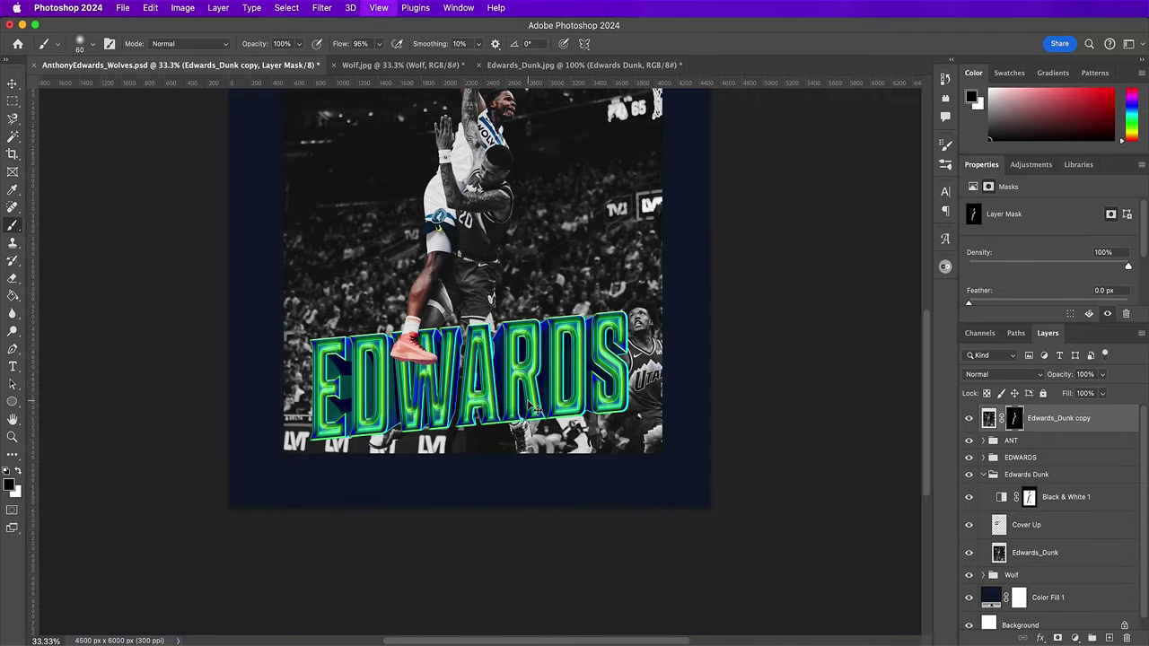
{"action": "key", "text": "super+minus"}
{"action": "scroll", "coordinate": [527, 400], "scroll_direction": "up", "scroll_amount": 3}
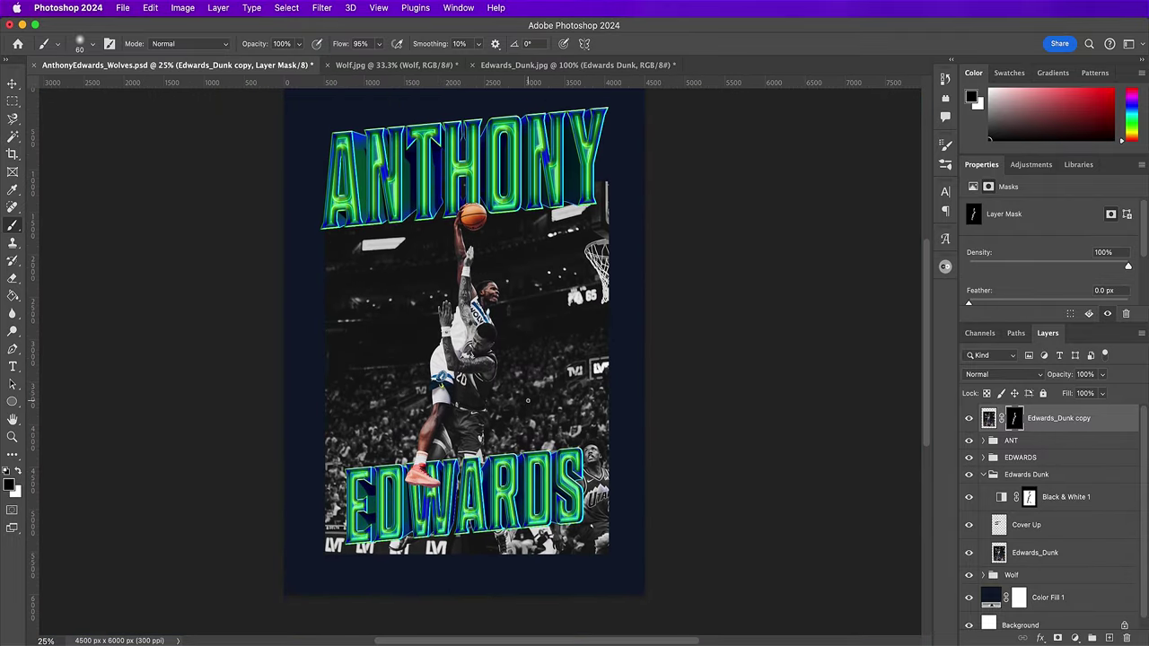
{"action": "scroll", "coordinate": [528, 401], "scroll_direction": "up", "scroll_amount": 2}
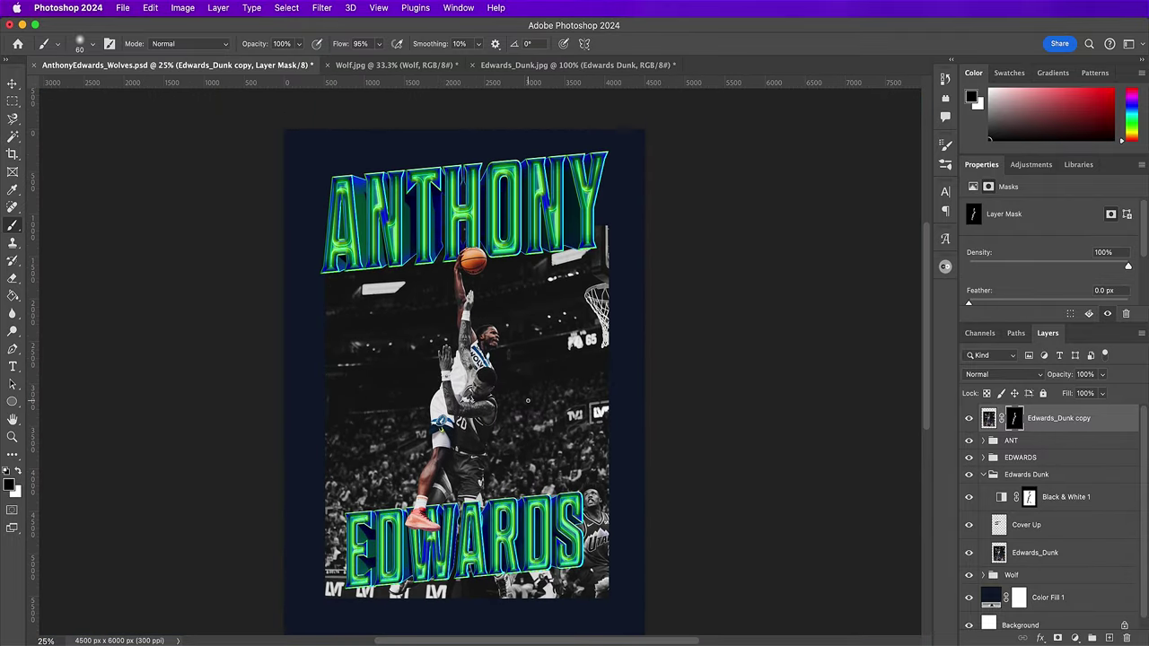
{"action": "key", "text": "v"}
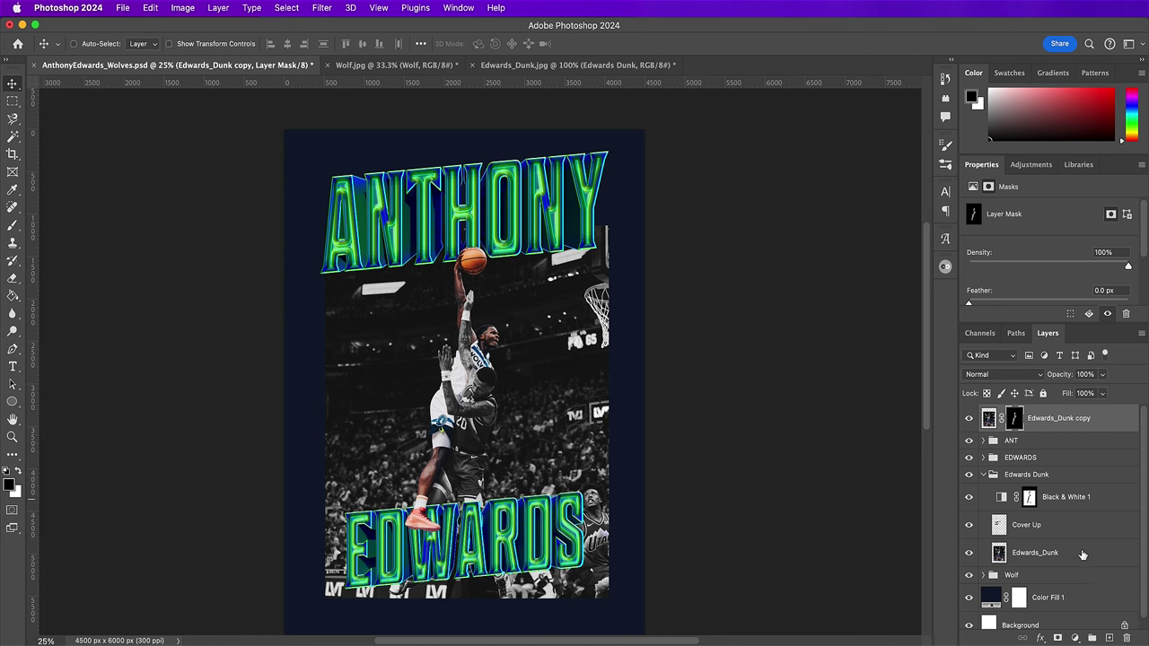
{"action": "left_click", "coordinate": [1082, 556]}
{"action": "left_click", "coordinate": [1072, 535], "text": "shift"}
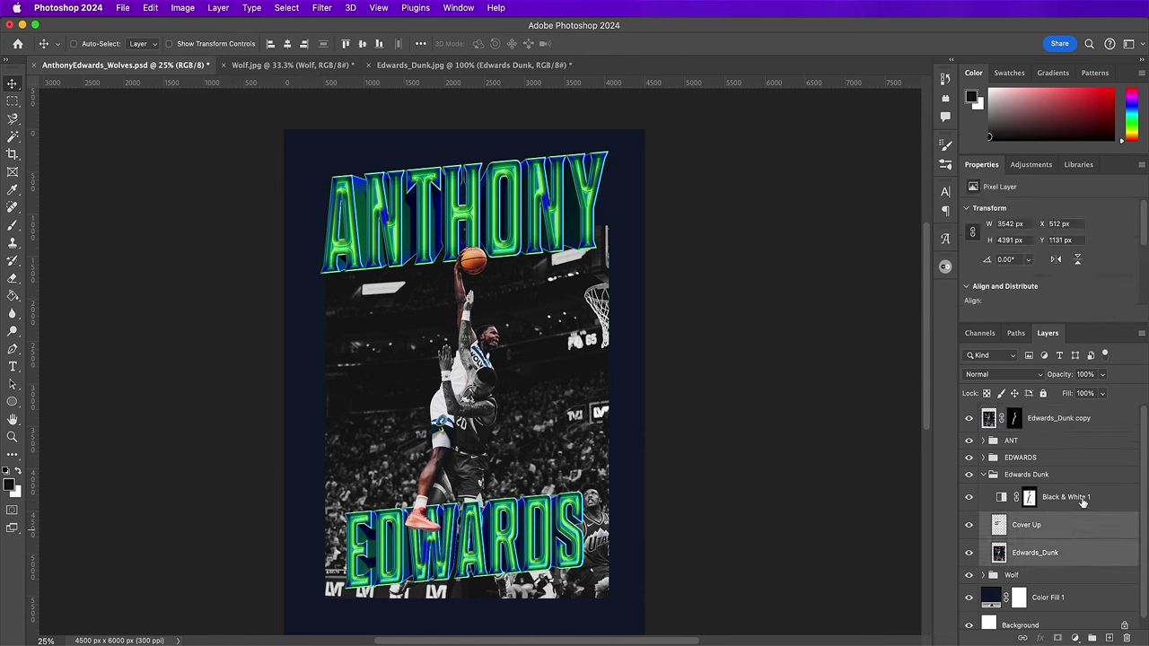
- Convert Edwards_Dunk, Cover Up and Black & White 1 into a smart object set to Screen, above the group
{"action": "left_click", "coordinate": [1082, 502], "text": "shift"}
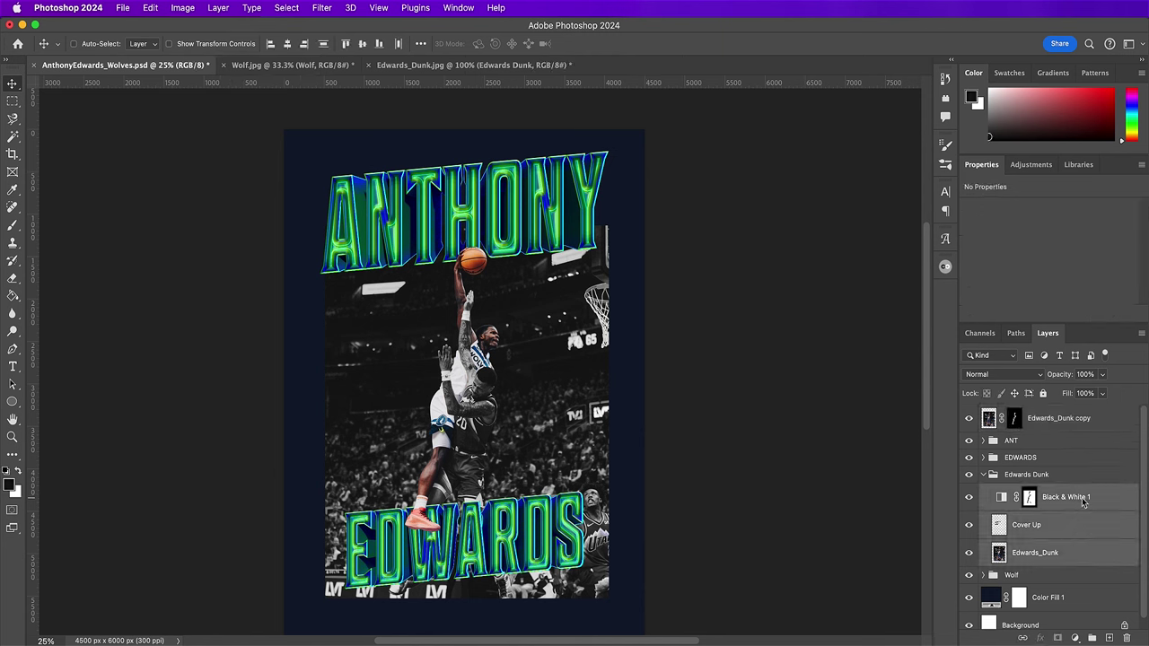
{"action": "right_click", "coordinate": [1082, 503]}
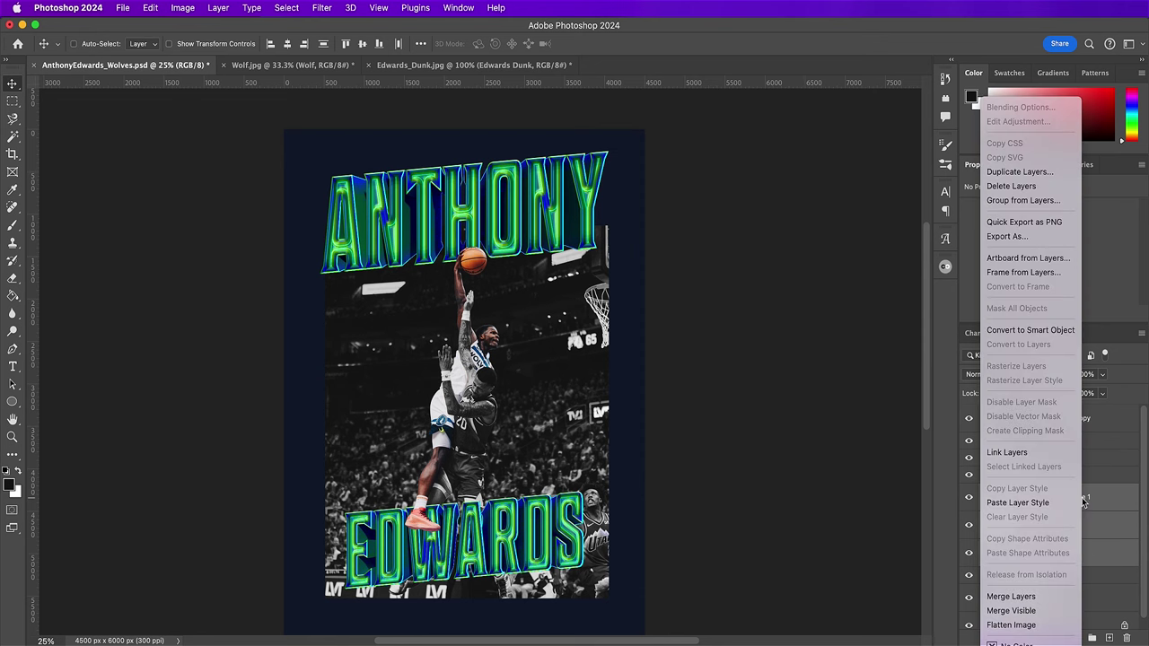
{"action": "left_click", "coordinate": [1029, 330]}
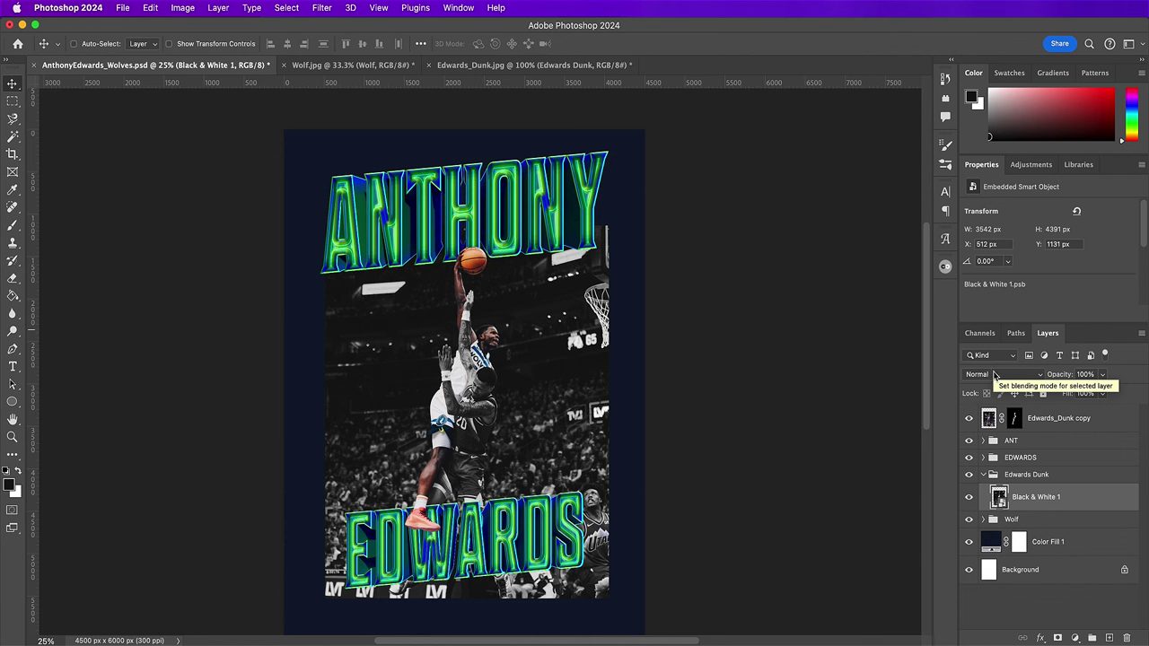
{"action": "left_click", "coordinate": [994, 375]}
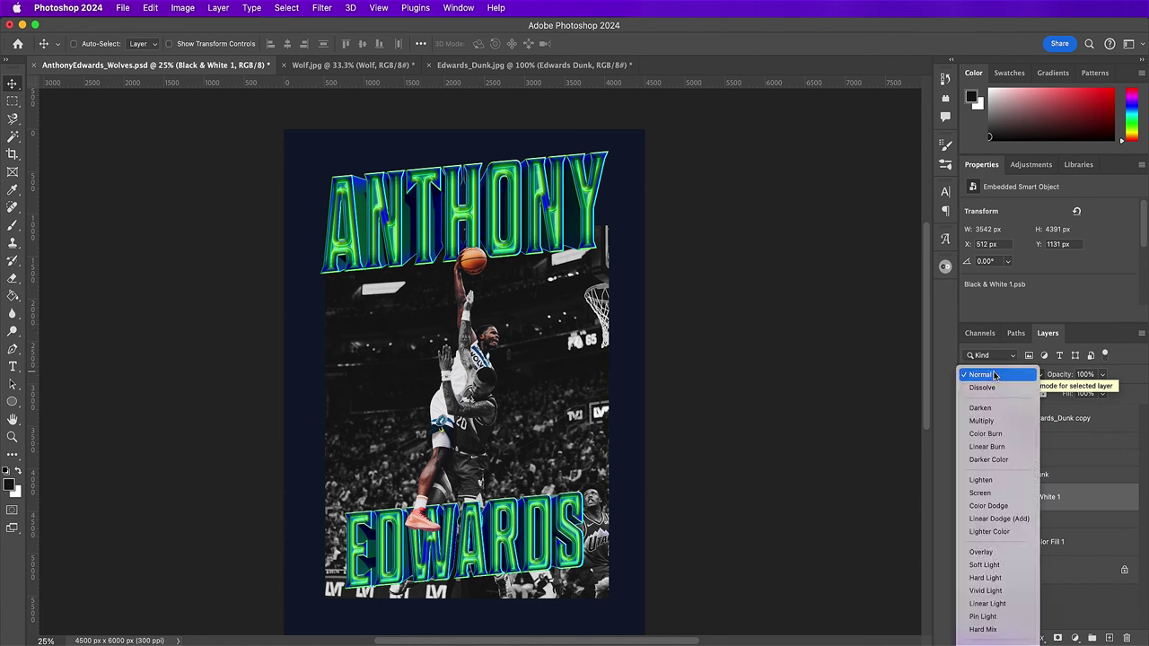
{"action": "left_click", "coordinate": [987, 492]}
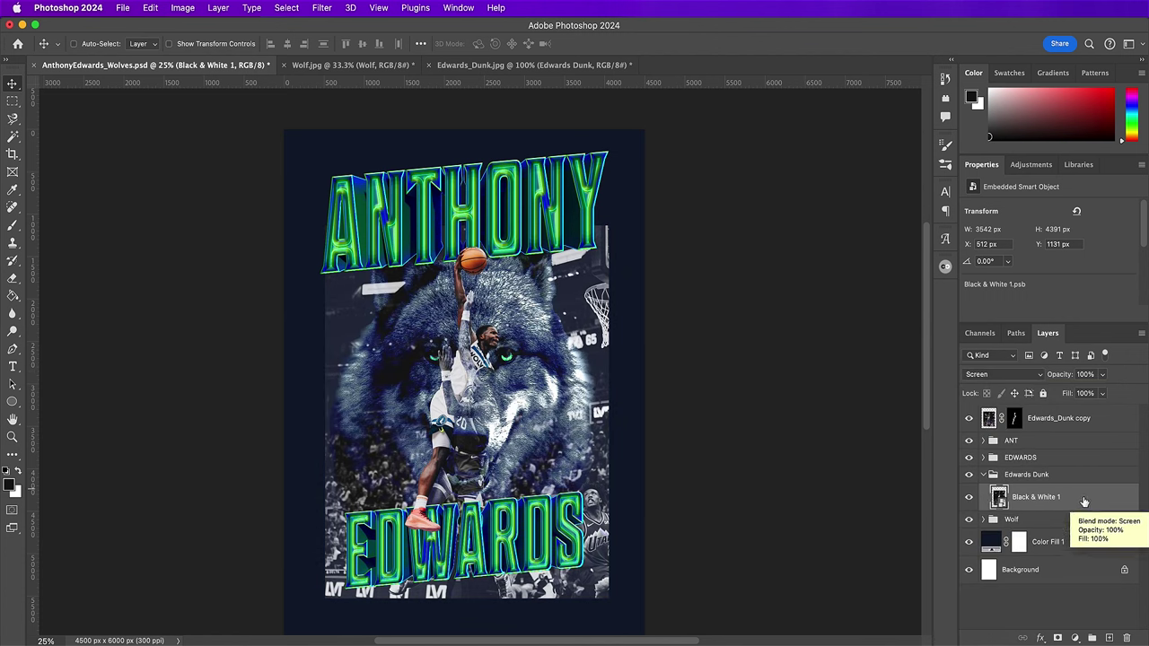
{"action": "left_click_drag", "start_coordinate": [1083, 502], "coordinate": [1077, 471]}
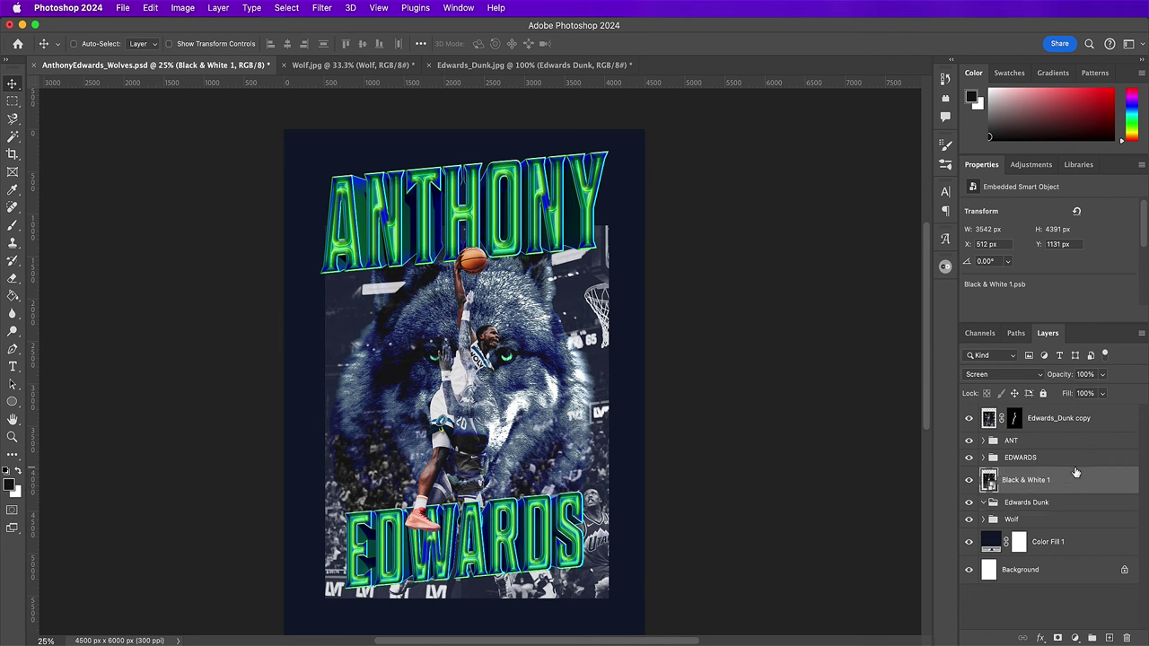
- Delete the empty Edwards Dunk group and clip the Black & White 1 smart object to the wolf
{"action": "left_click", "coordinate": [1036, 507]}
{"action": "key", "text": "Delete"}
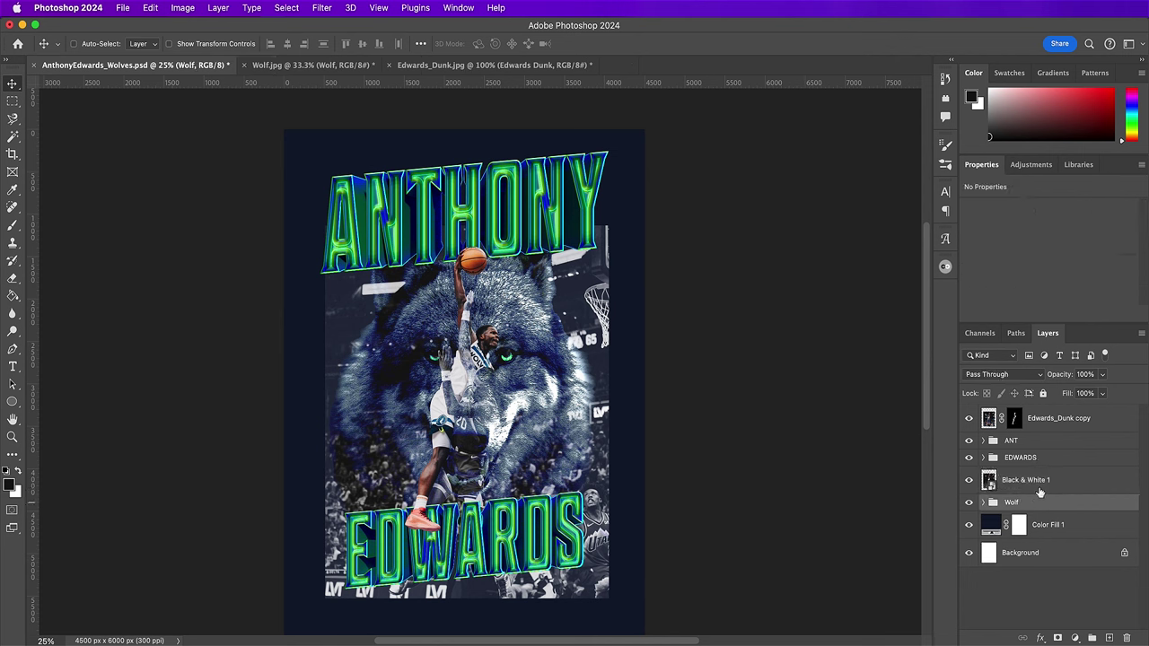
{"action": "left_click", "coordinate": [1055, 486]}
{"action": "right_click", "coordinate": [1054, 486]}
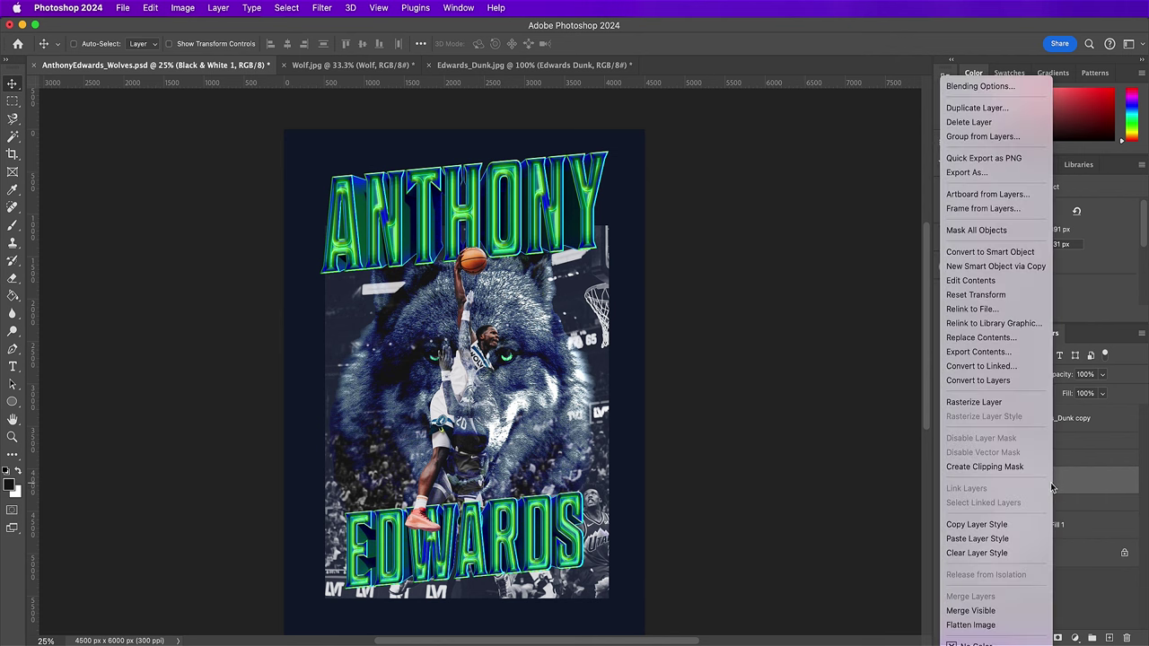
{"action": "left_click", "coordinate": [1023, 467]}
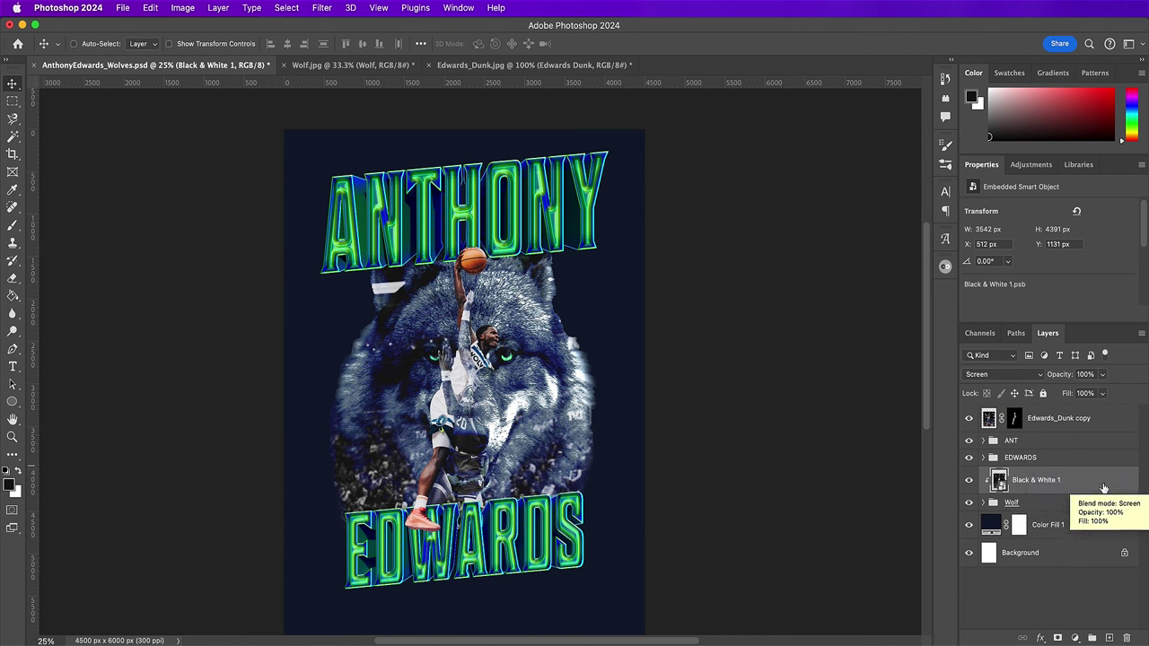
- Link Black & White 1 with the Edwards_Dunk copy and shift the linked layers 48 px right
{"action": "left_click", "coordinate": [1062, 420], "text": "super"}
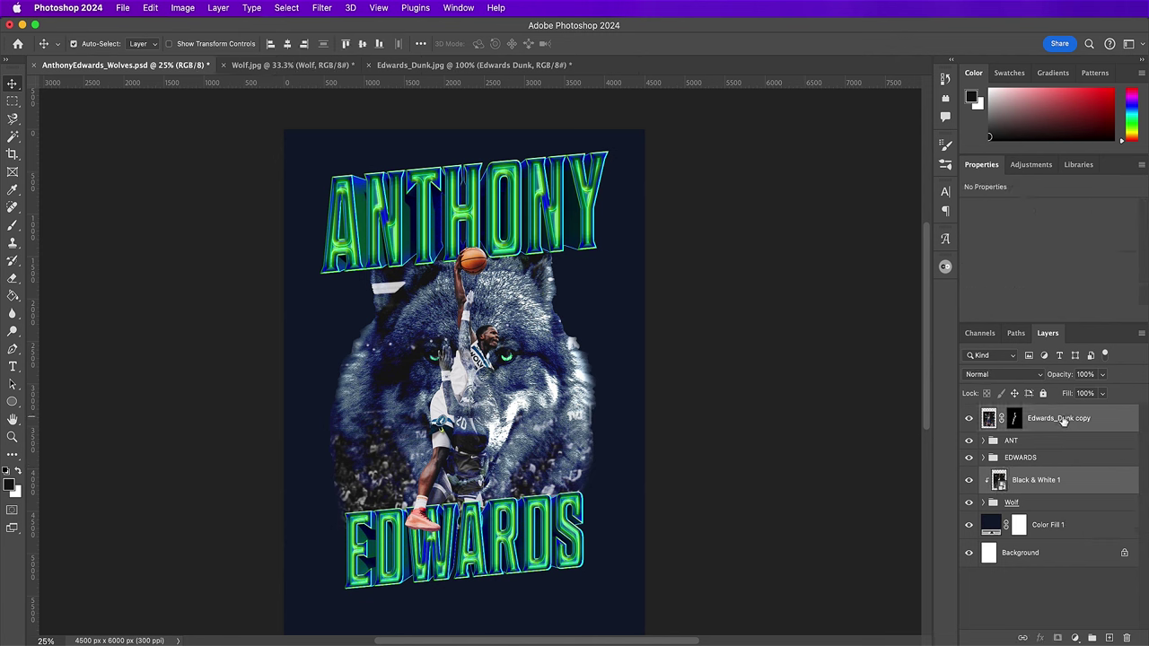
{"action": "left_click", "coordinate": [1021, 637]}
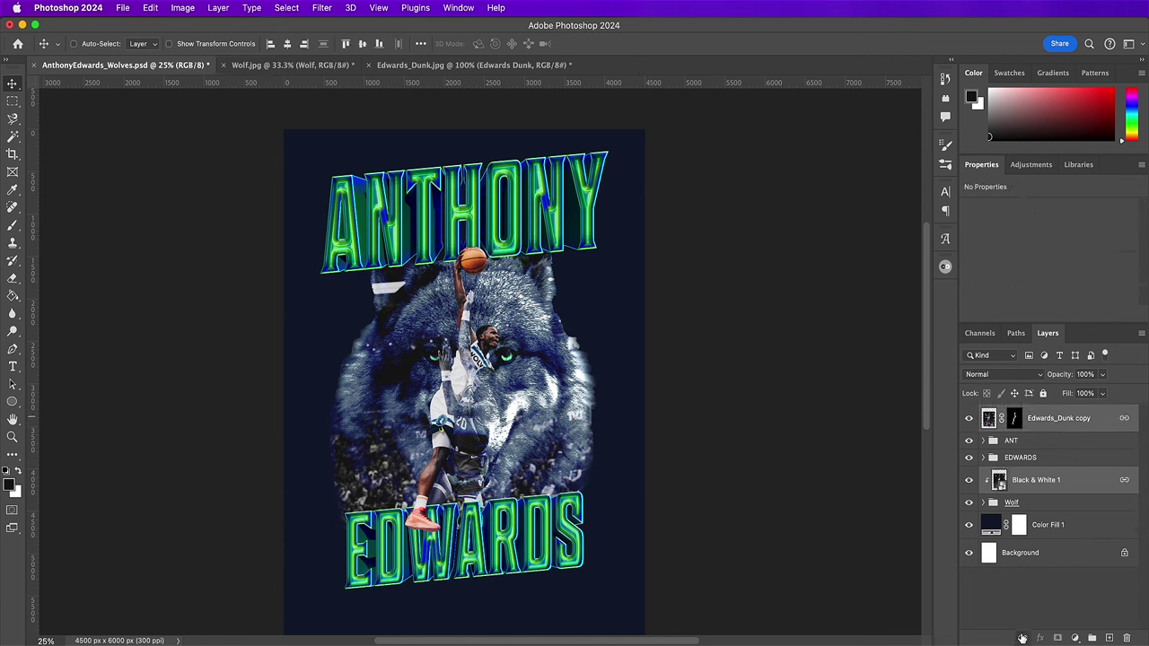
{"action": "left_click", "coordinate": [1065, 427]}
{"action": "mouse_move", "coordinate": [467, 382]}
{"action": "left_mouse_down"}
{"action": "mouse_move", "coordinate": [478, 381]}
{"action": "mouse_move", "coordinate": [466, 384]}
{"action": "left_mouse_up"}
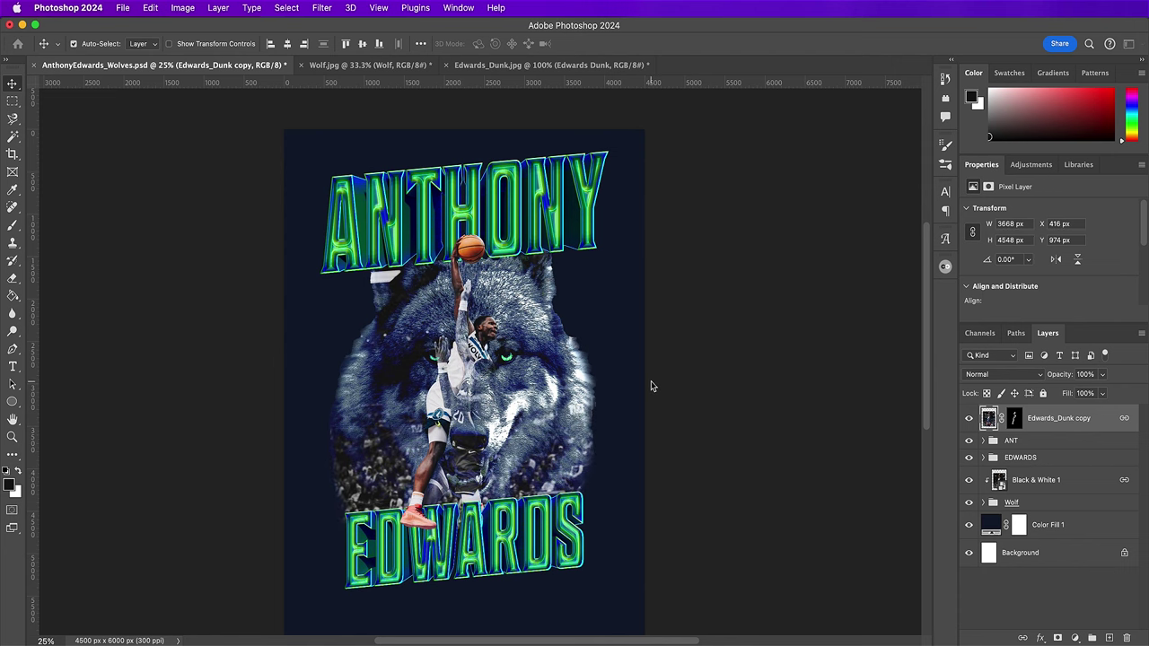
- Open Edwards_Hype.jpg and rename its Background layer to Edwards_Hype
{"action": "key", "text": "super+o"}
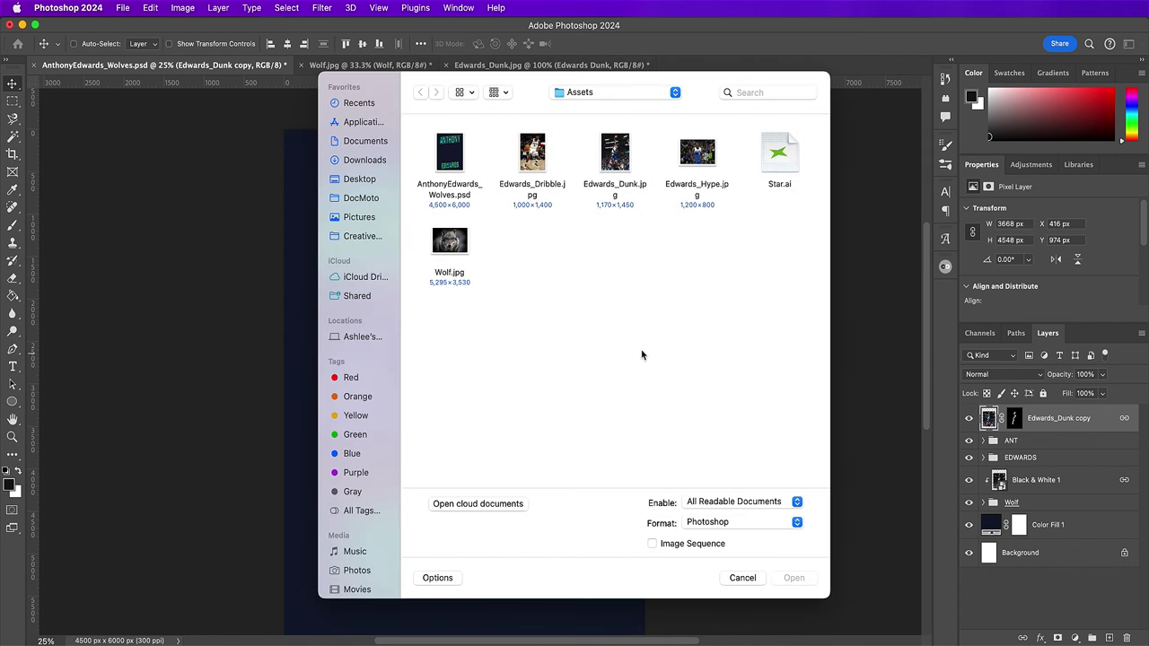
{"action": "double_click", "coordinate": [696, 162]}
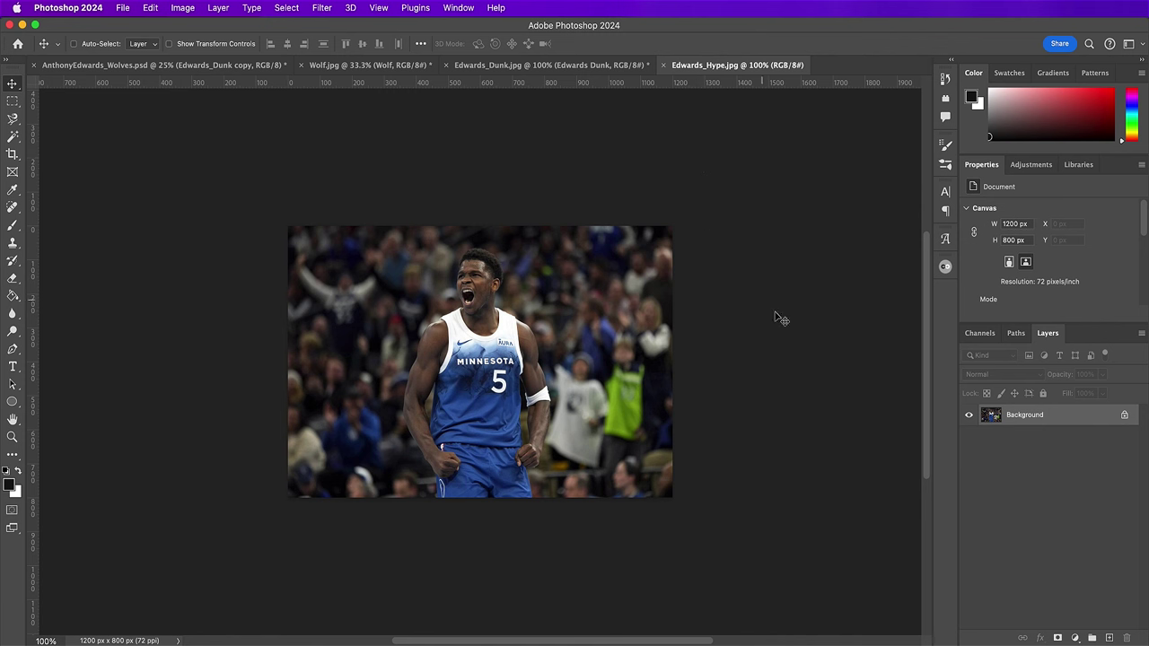
{"action": "double_click", "coordinate": [1028, 416]}
{"action": "type", "text": "W"}
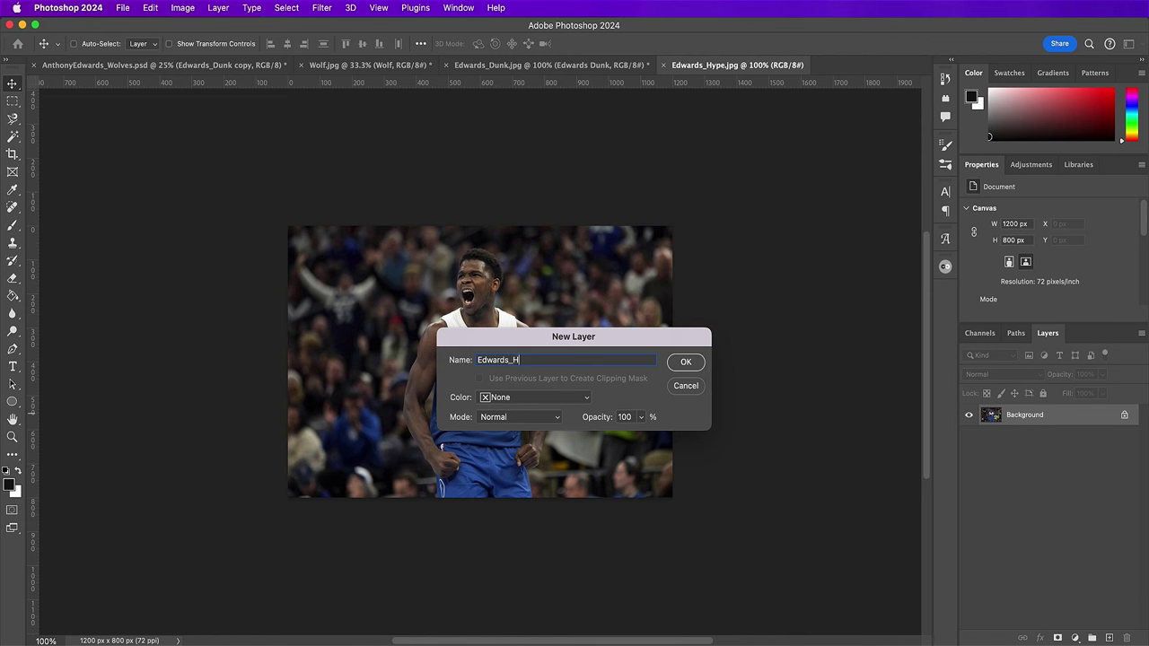
{"action": "key", "text": "Return"}
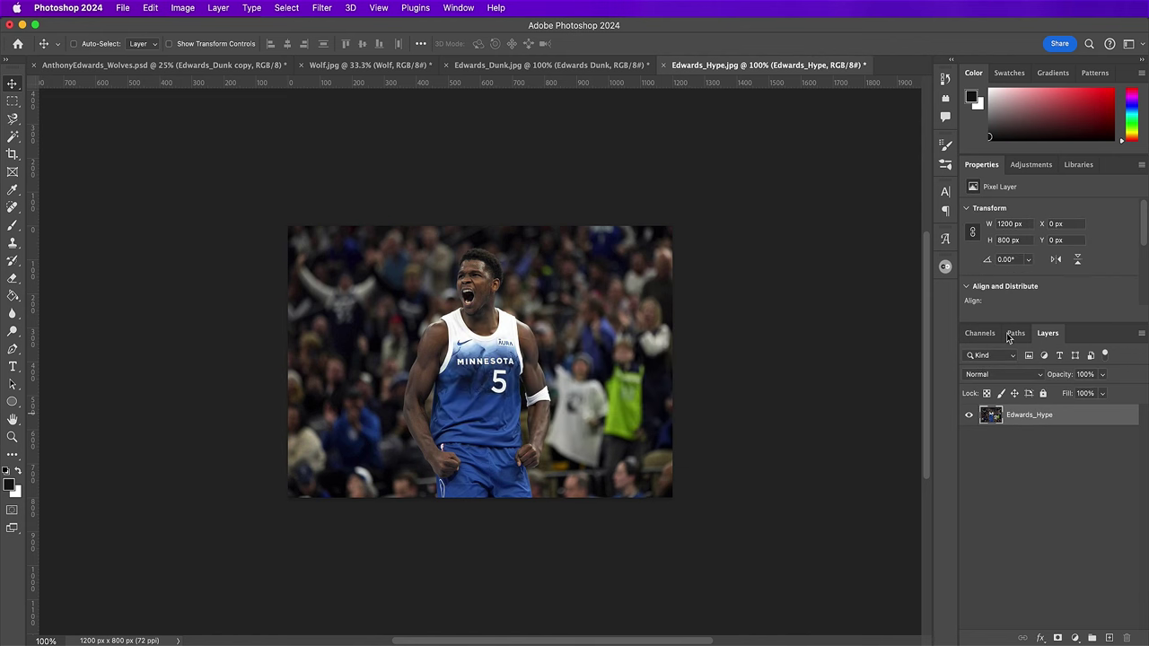
- Convert Edwards_Hype to a smart object and select the player with Select Subject
{"action": "right_click", "coordinate": [1087, 420]}
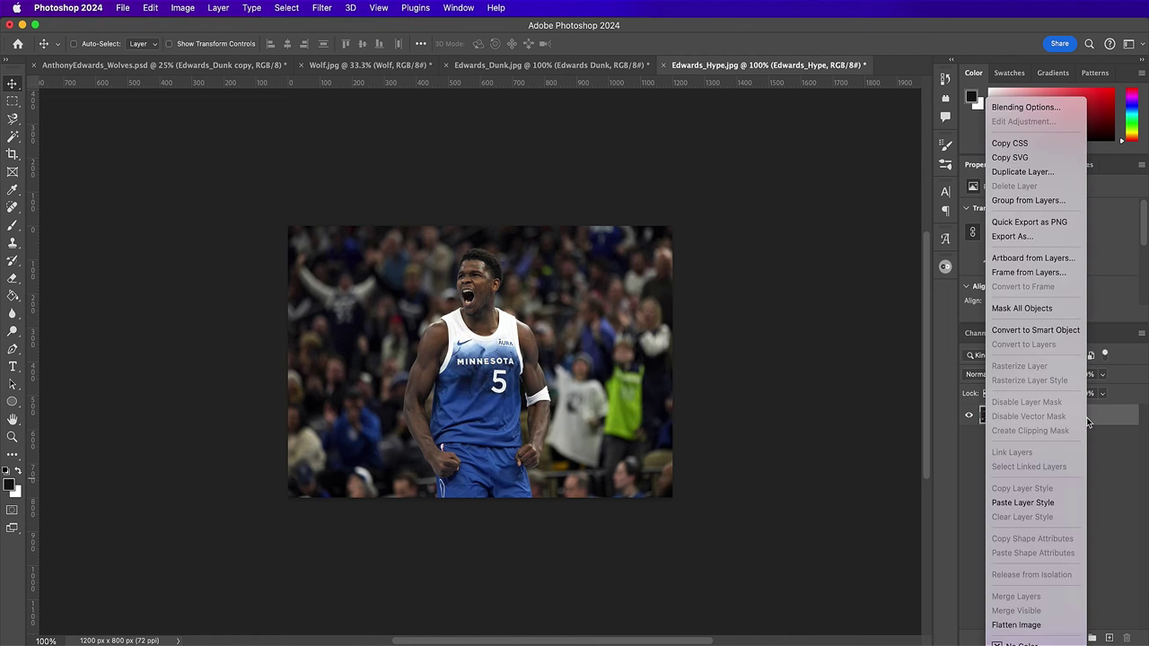
{"action": "left_click", "coordinate": [1035, 329]}
{"action": "left_click", "coordinate": [285, 8]}
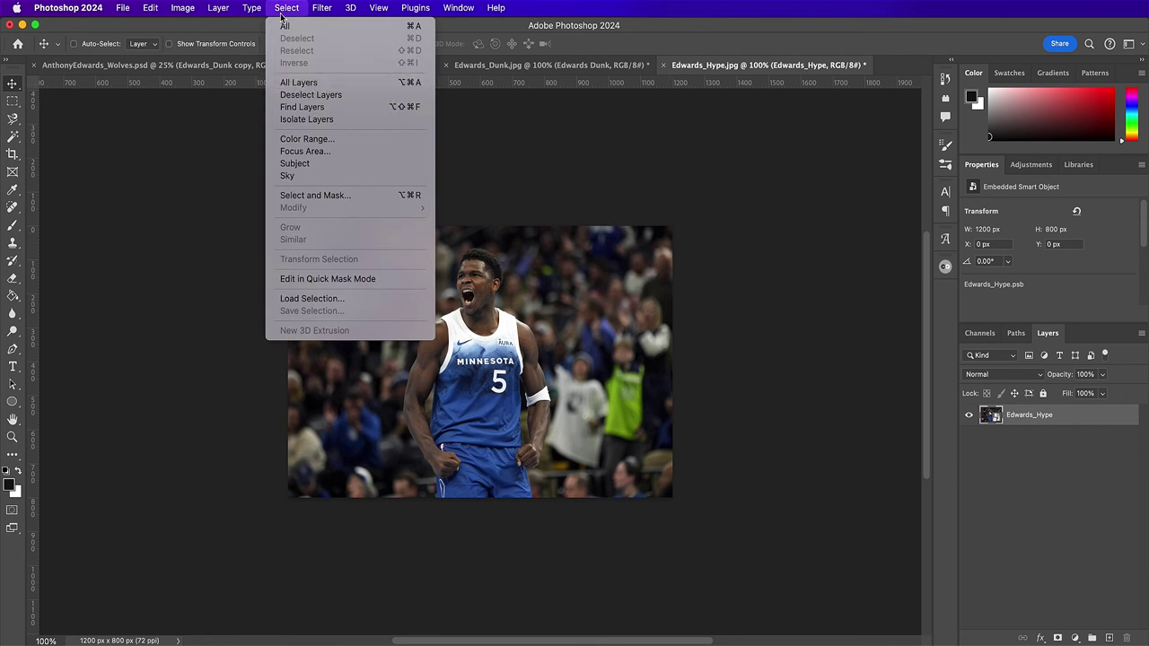
{"action": "left_click", "coordinate": [327, 164]}
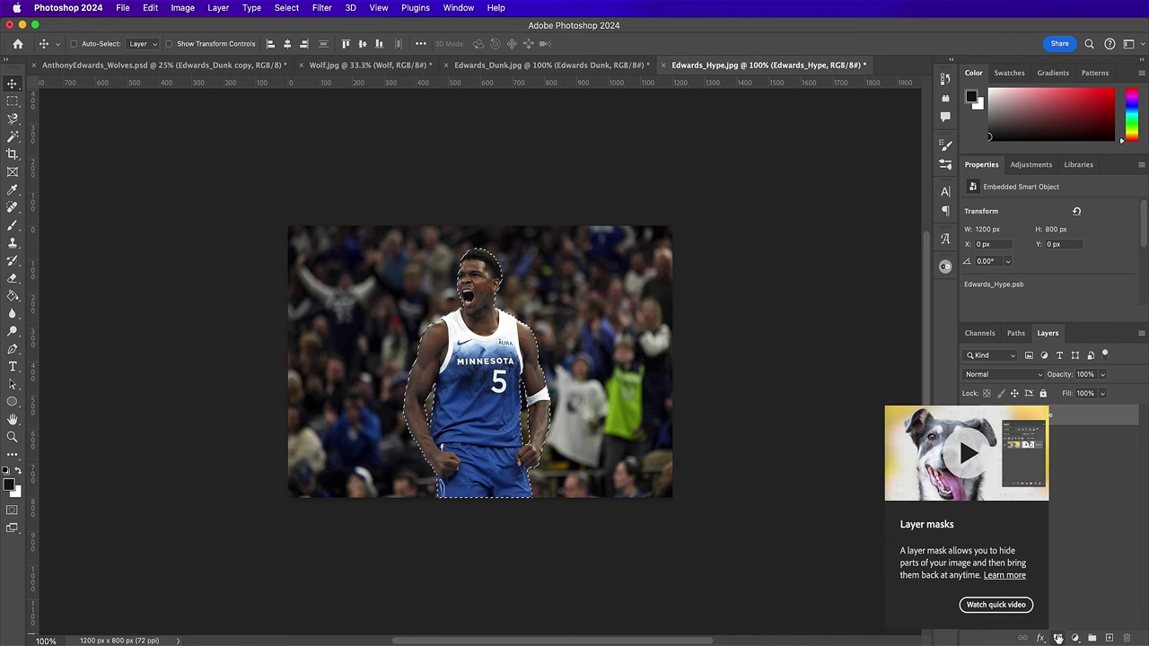
- Zoom in on the player's head and touch up the selection at the mouth's edge
{"action": "key", "text": "super+plus"}
{"action": "key", "text": "super+plus"}
{"action": "scroll", "coordinate": [635, 294], "scroll_direction": "up", "scroll_amount": 5}
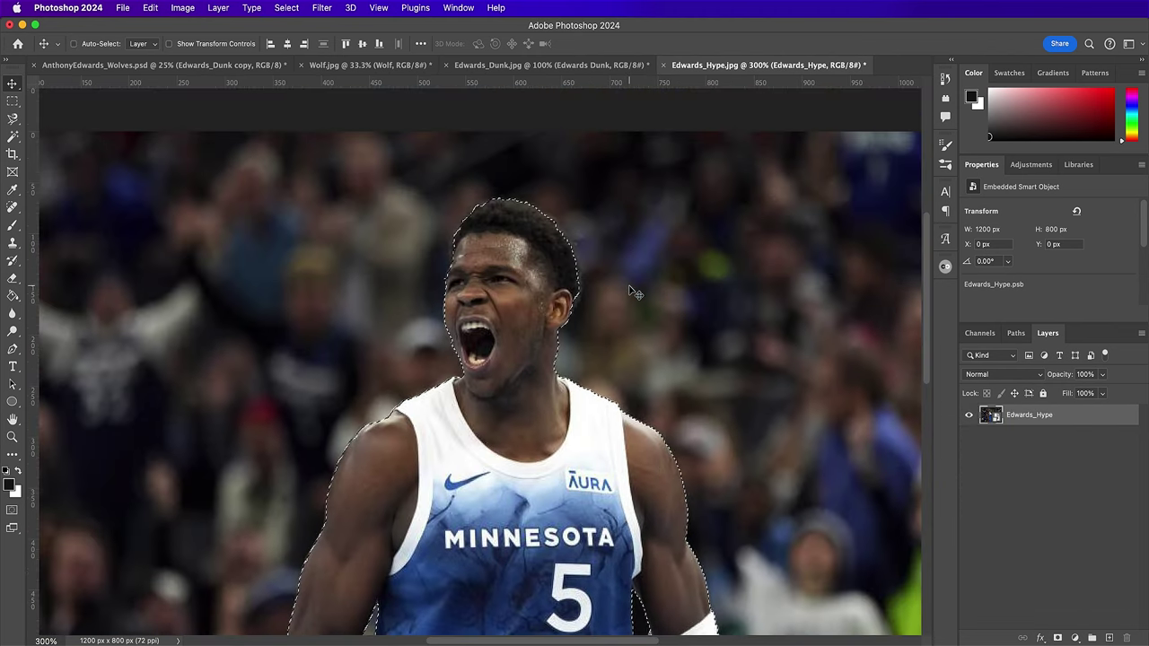
{"action": "key", "text": "super+plus"}
{"action": "key", "text": "super+plus"}
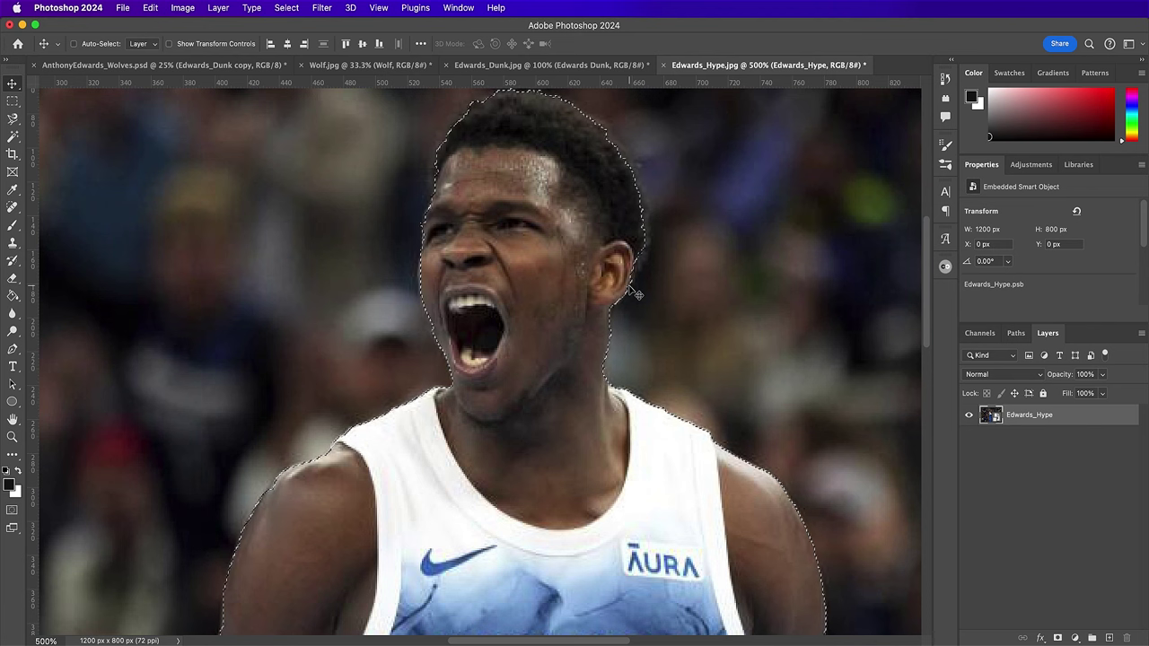
{"action": "key", "text": "p"}
{"action": "left_click_drag", "start_coordinate": [433, 328], "coordinate": [399, 334]}
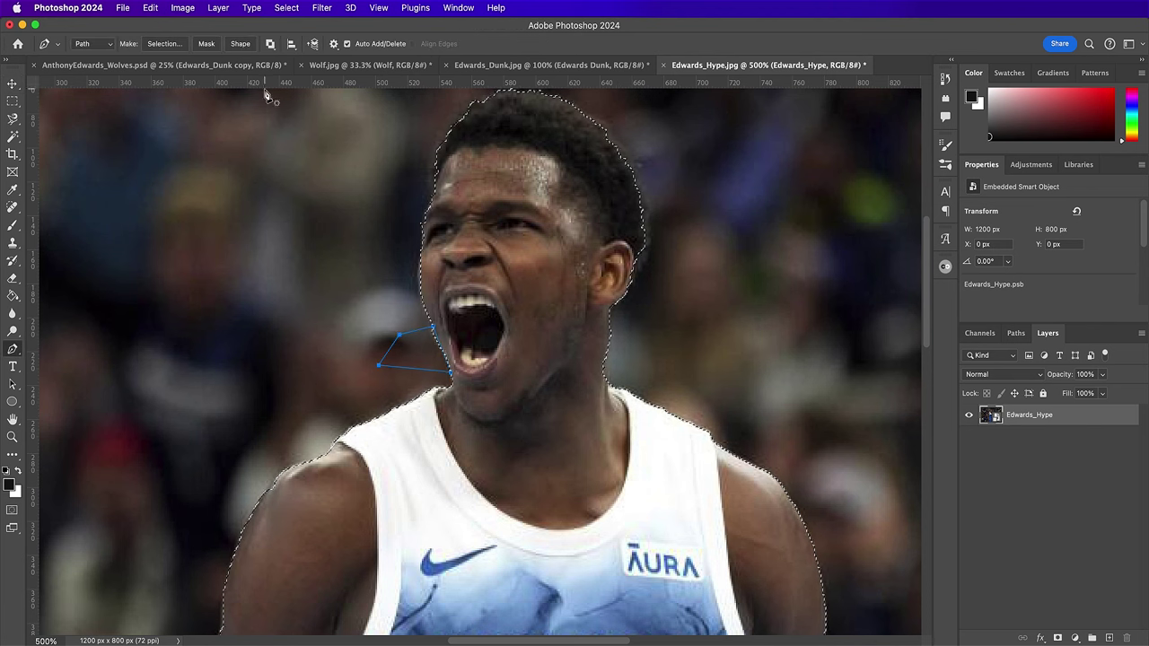
{"action": "right_click", "coordinate": [385, 352]}
{"action": "left_click", "coordinate": [422, 395]}
{"action": "key", "text": "Return"}
- Mask out the background and drag the cut-out player into AnthonyEdwards_Wolves.psd
{"action": "scroll", "coordinate": [534, 440], "scroll_direction": "down", "scroll_amount": 6}
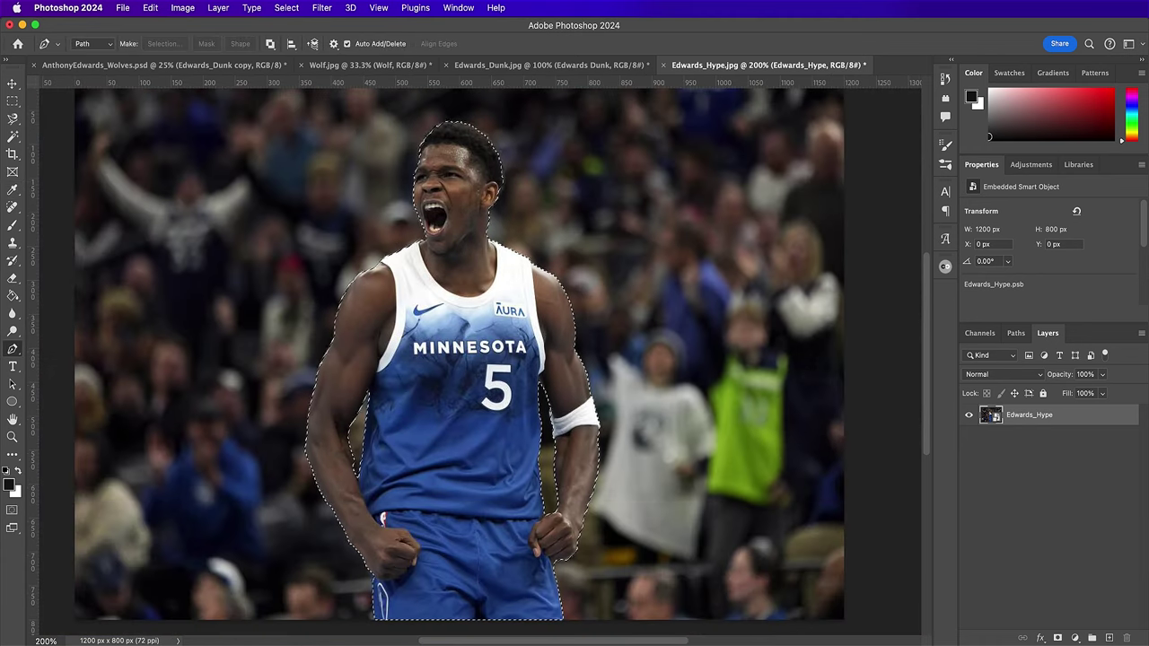
{"action": "left_click", "coordinate": [1057, 637]}
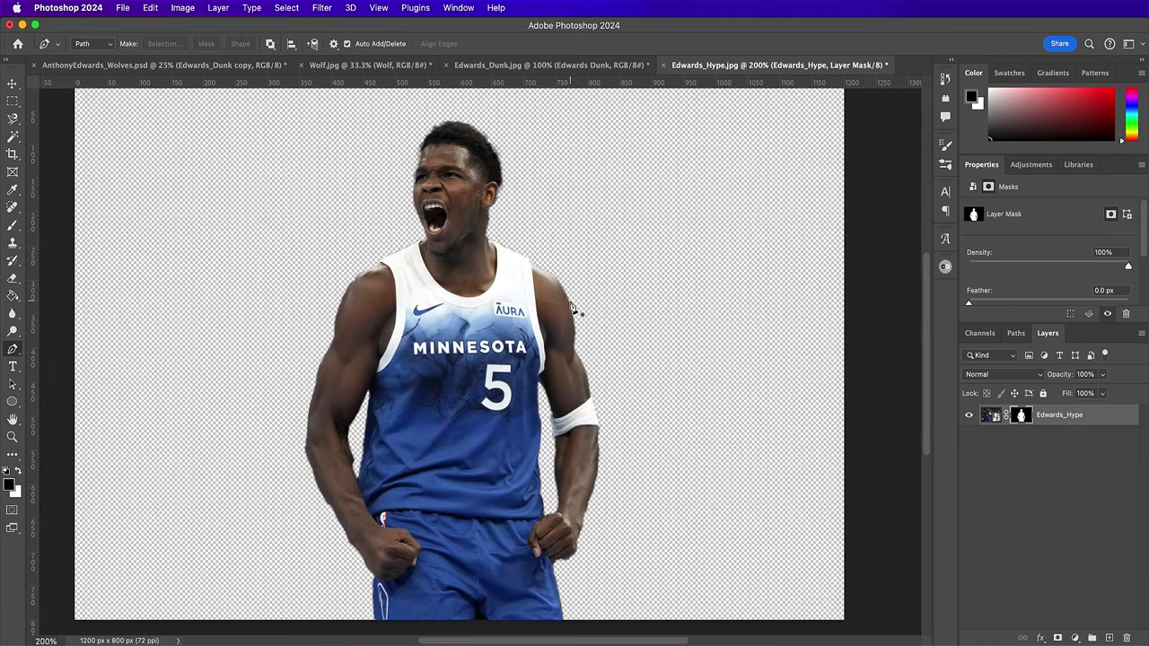
{"action": "key", "text": "v"}
{"action": "left_click", "coordinate": [991, 415]}
{"action": "left_click_drag", "start_coordinate": [437, 215], "coordinate": [499, 419]}
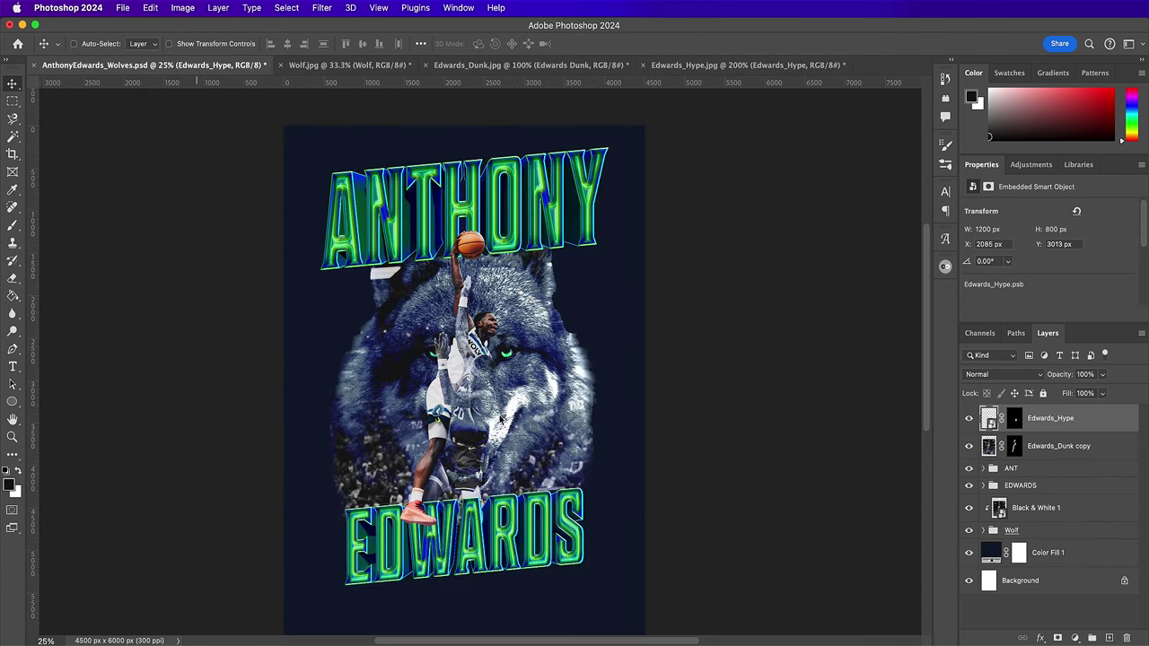
- Place Edwards_Hype below the EDWARDS group, move it left, and scale it to 350%
{"action": "left_click_drag", "start_coordinate": [1071, 423], "coordinate": [1071, 496]}
{"action": "left_click_drag", "start_coordinate": [498, 432], "coordinate": [378, 458]}
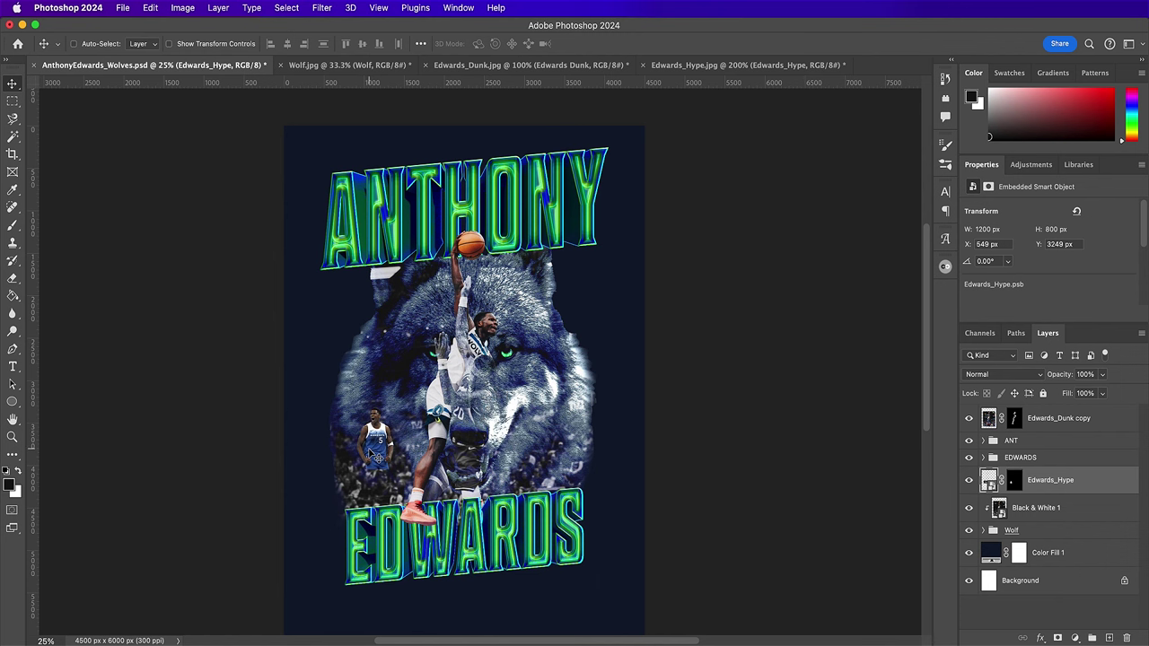
{"action": "key", "text": "super+t"}
{"action": "left_click_drag", "start_coordinate": [374, 401], "coordinate": [387, 231]}
{"action": "left_click_drag", "start_coordinate": [393, 345], "coordinate": [401, 396]}
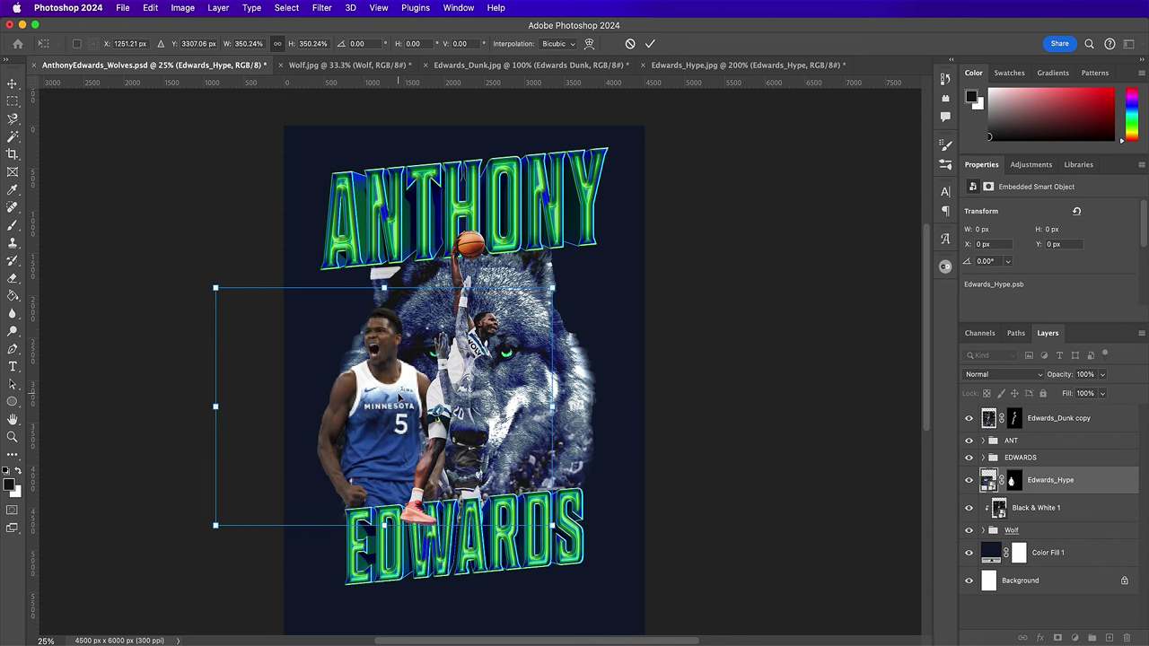
{"action": "key", "text": "Return"}
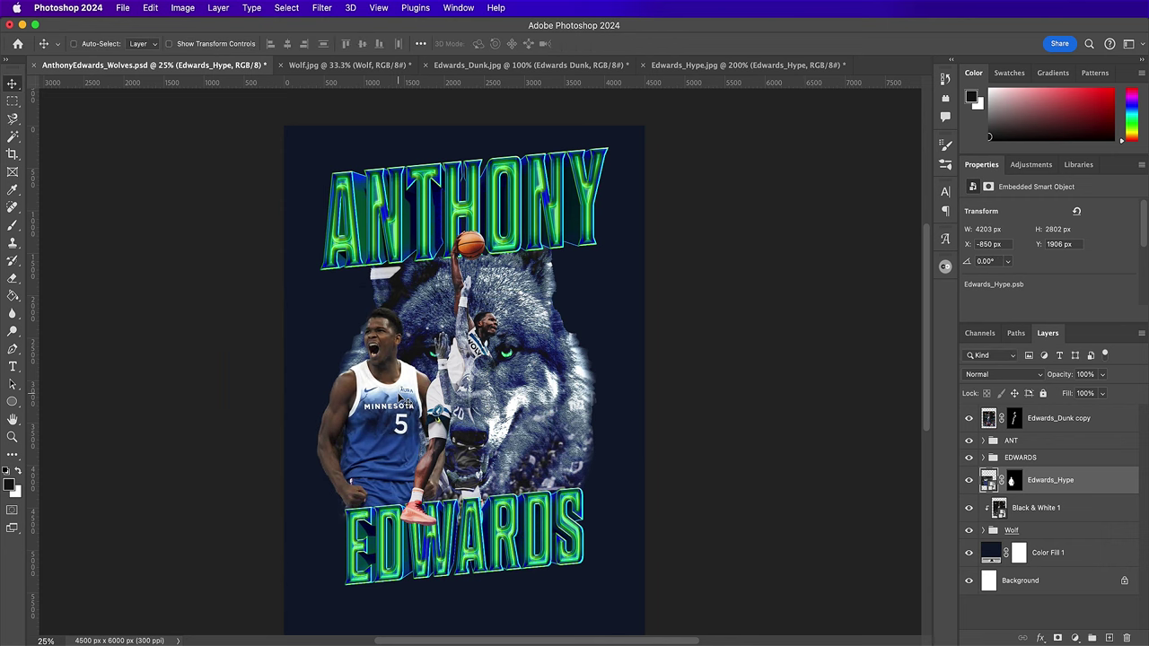
{"action": "key", "text": "super+equal"}
{"action": "left_click", "coordinate": [320, 8]}
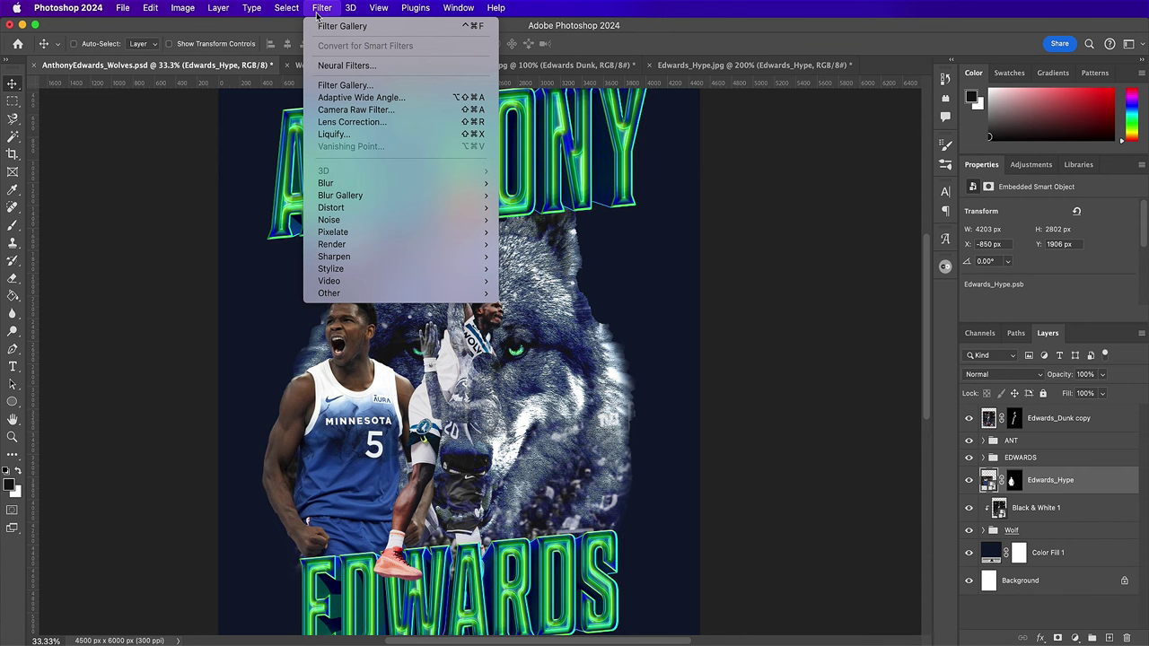
- Apply Smart Sharpen to the player with Amount 291, Radius 5.3 and Reduce Noise 9
{"action": "mouse_move", "coordinate": [359, 257]}
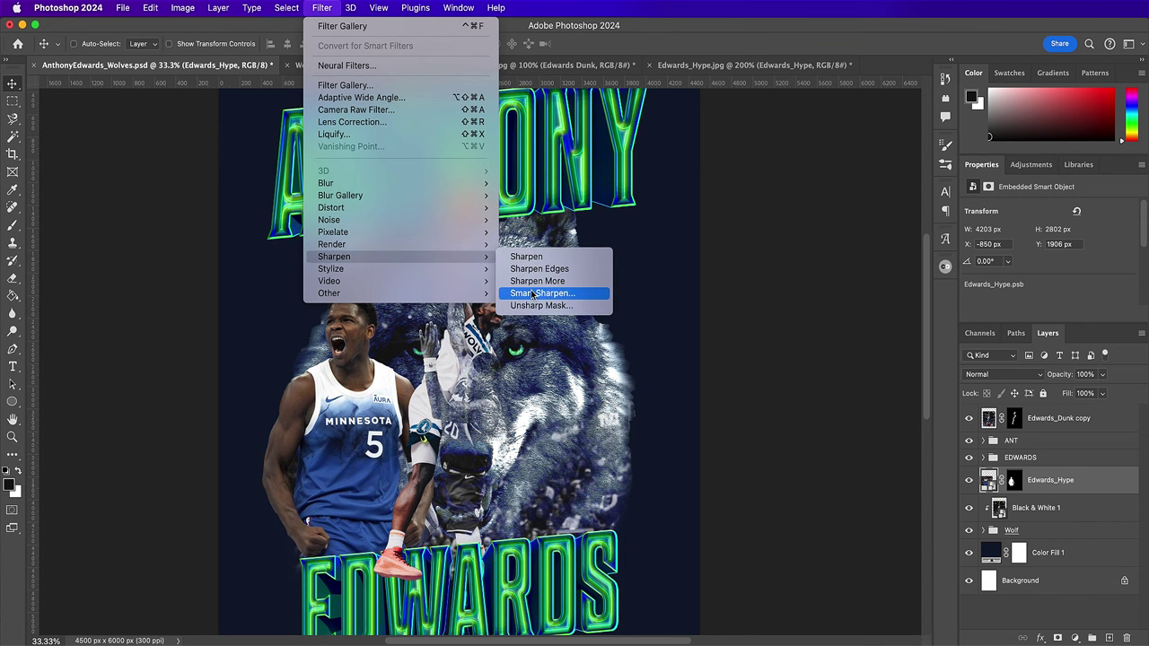
{"action": "left_click", "coordinate": [533, 294]}
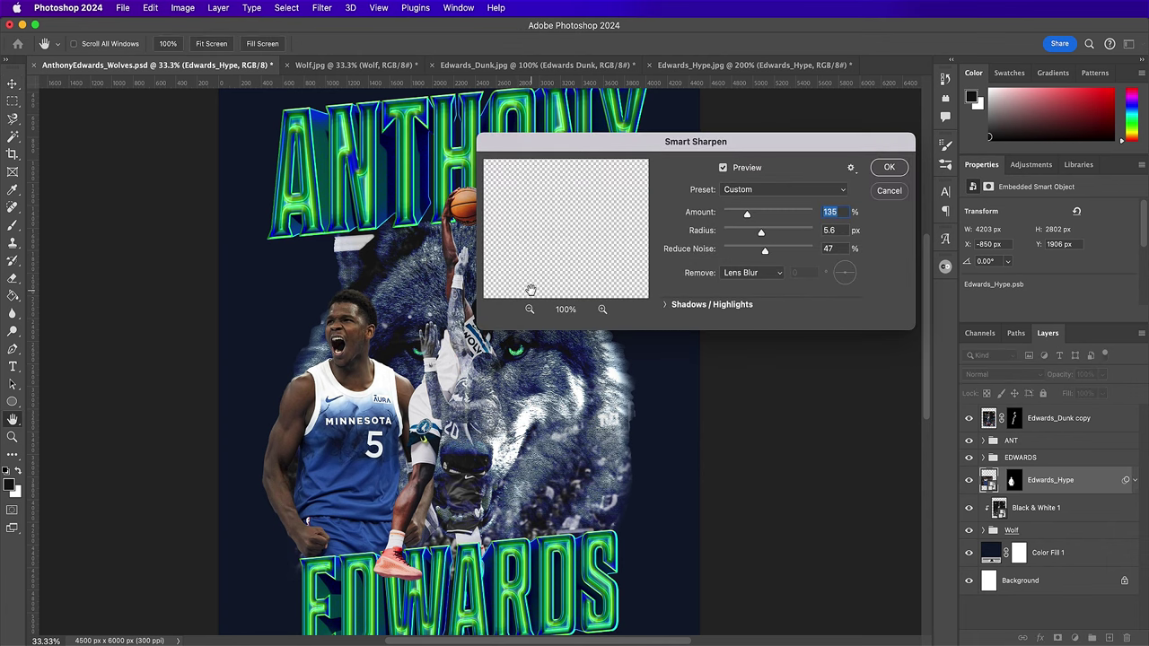
{"action": "type", "text": "291"}
{"action": "left_click", "coordinate": [837, 231]}
{"action": "type", "text": "5.3"}
{"action": "left_click", "coordinate": [840, 250]}
{"action": "type", "text": "9"}
{"action": "left_click", "coordinate": [887, 169]}
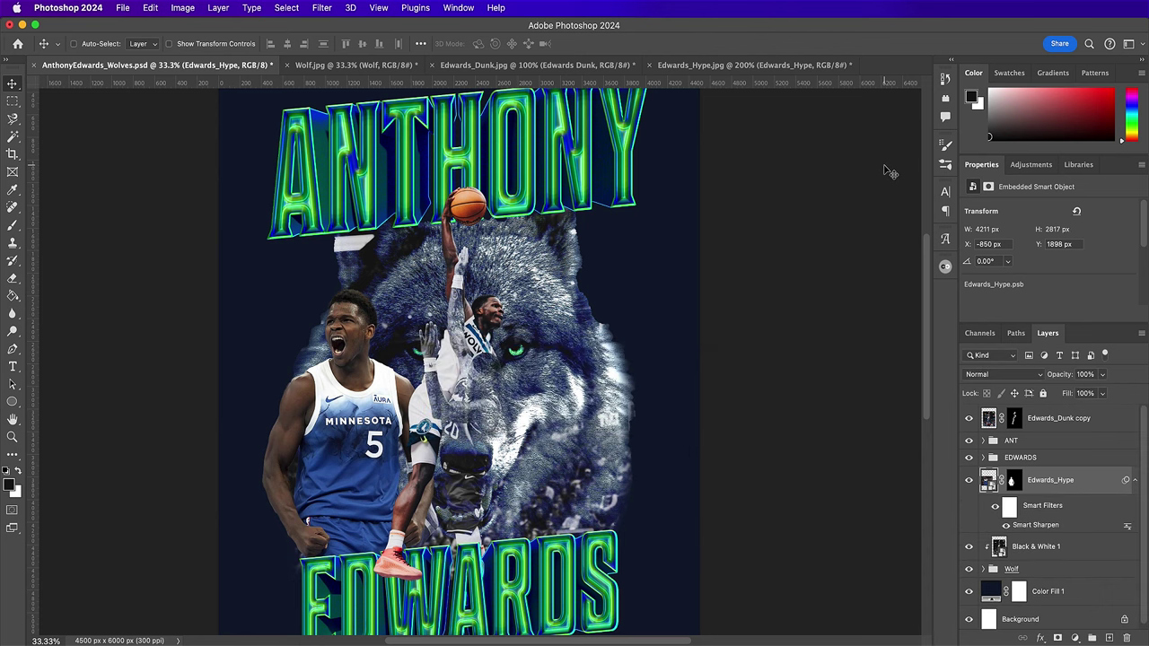
- Set the Edwards_Hype layer's blend mode to Lighter Color
{"action": "left_click", "coordinate": [997, 375]}
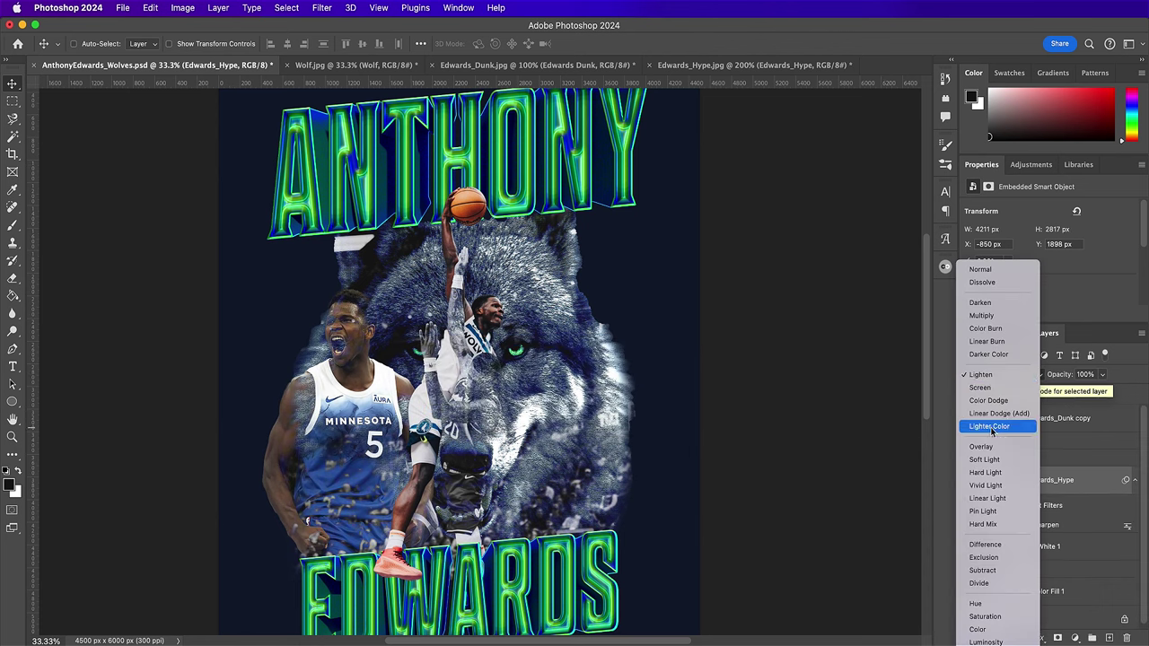
{"action": "left_click", "coordinate": [980, 387]}
{"action": "left_click", "coordinate": [999, 545]}
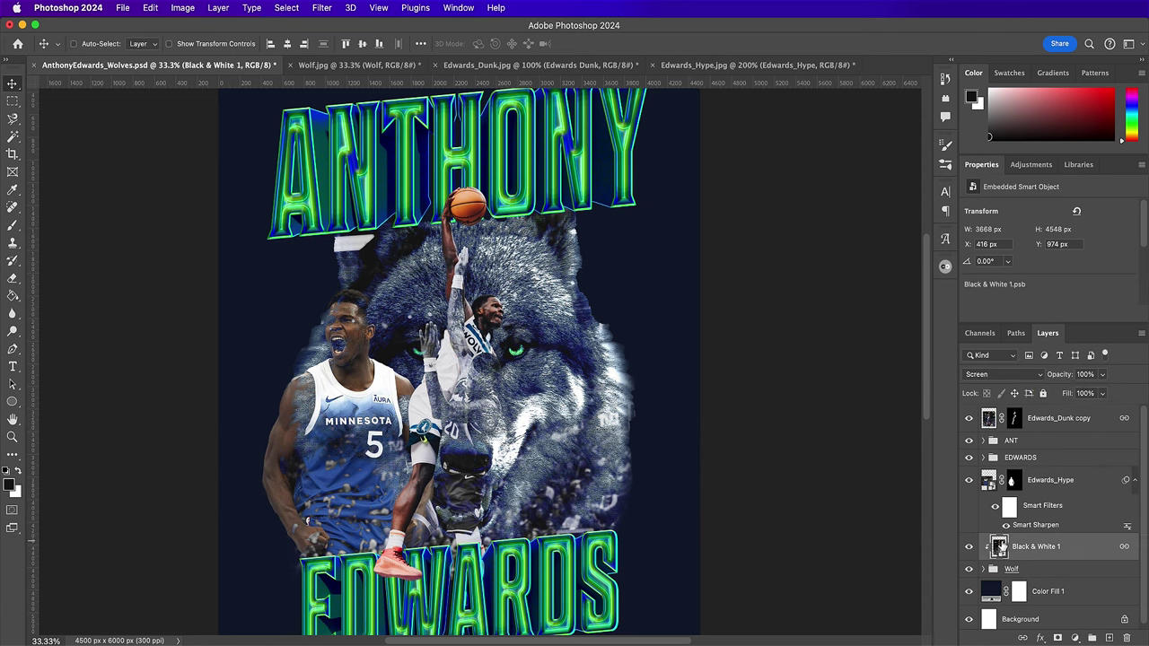
- Inside Black & White 1, paint black over the light strip on Cover Up with a 250 brush, then save
{"action": "double_click", "coordinate": [998, 546]}
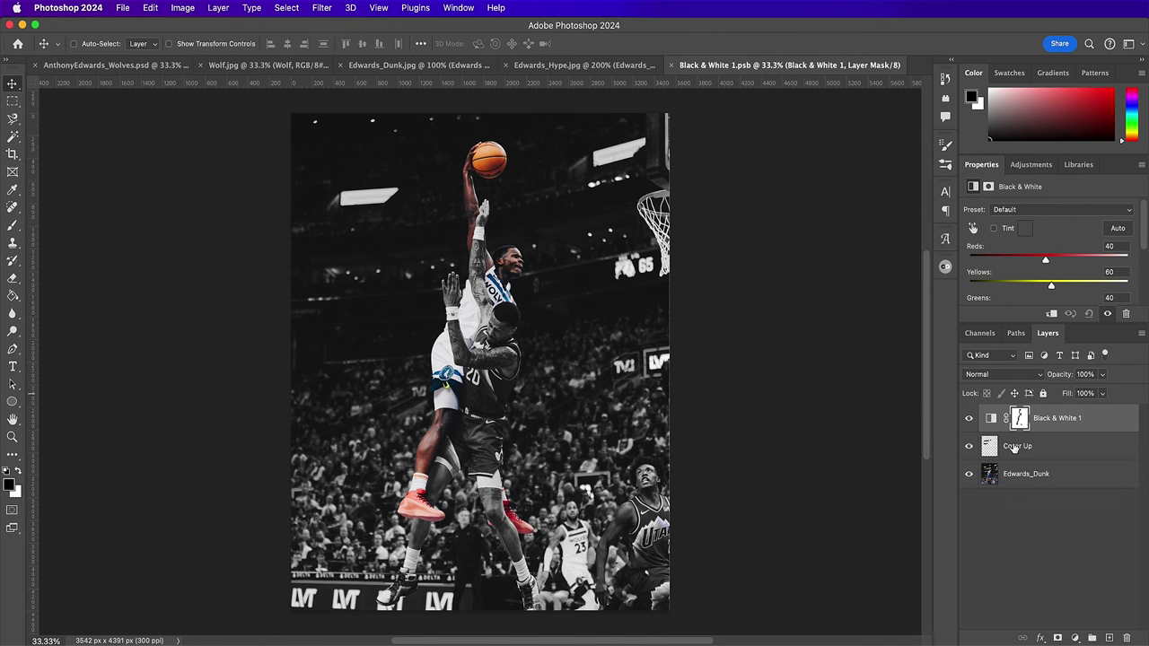
{"action": "left_click", "coordinate": [1010, 447]}
{"action": "key", "text": "b"}
{"action": "key", "text": "bracketright"}
{"action": "key", "text": "bracketright"}
{"action": "key", "text": "bracketright"}
{"action": "key", "text": "bracketright"}
{"action": "key", "text": "bracketright"}
{"action": "key", "text": "bracketright"}
{"action": "key", "text": "bracketright"}
{"action": "key", "text": "bracketright"}
{"action": "key", "text": "bracketright"}
{"action": "mouse_move", "coordinate": [404, 196]}
{"action": "left_mouse_down"}
{"action": "mouse_move", "coordinate": [333, 187]}
{"action": "mouse_move", "coordinate": [385, 188]}
{"action": "mouse_move", "coordinate": [346, 200]}
{"action": "left_mouse_up"}
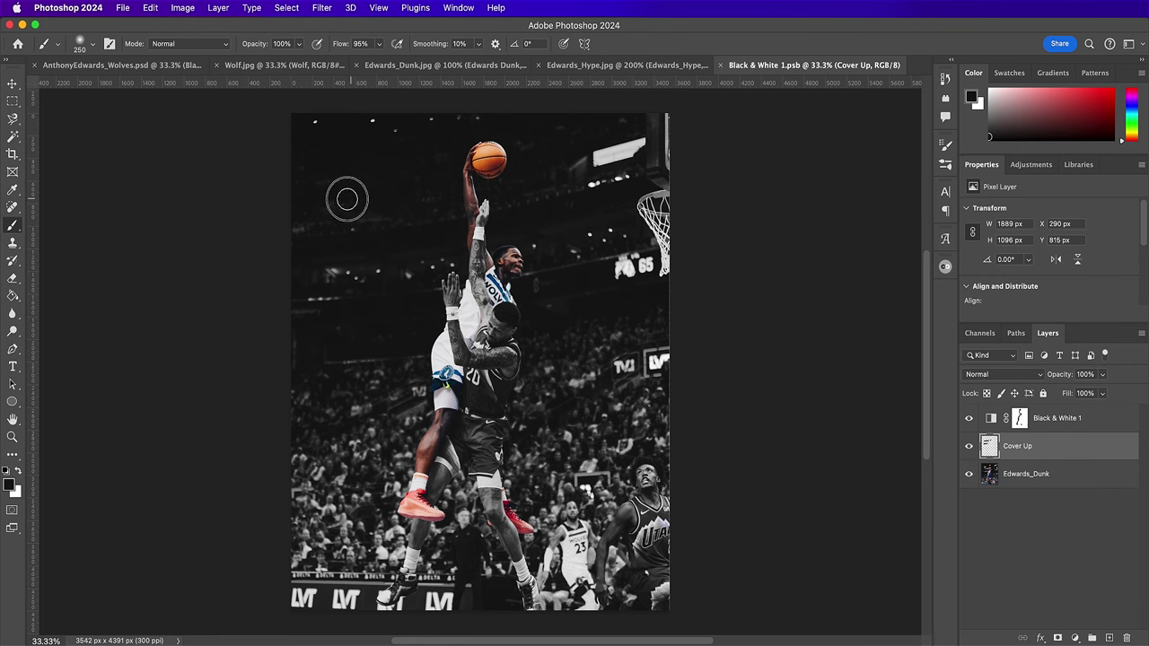
{"action": "left_click", "coordinate": [715, 64]}
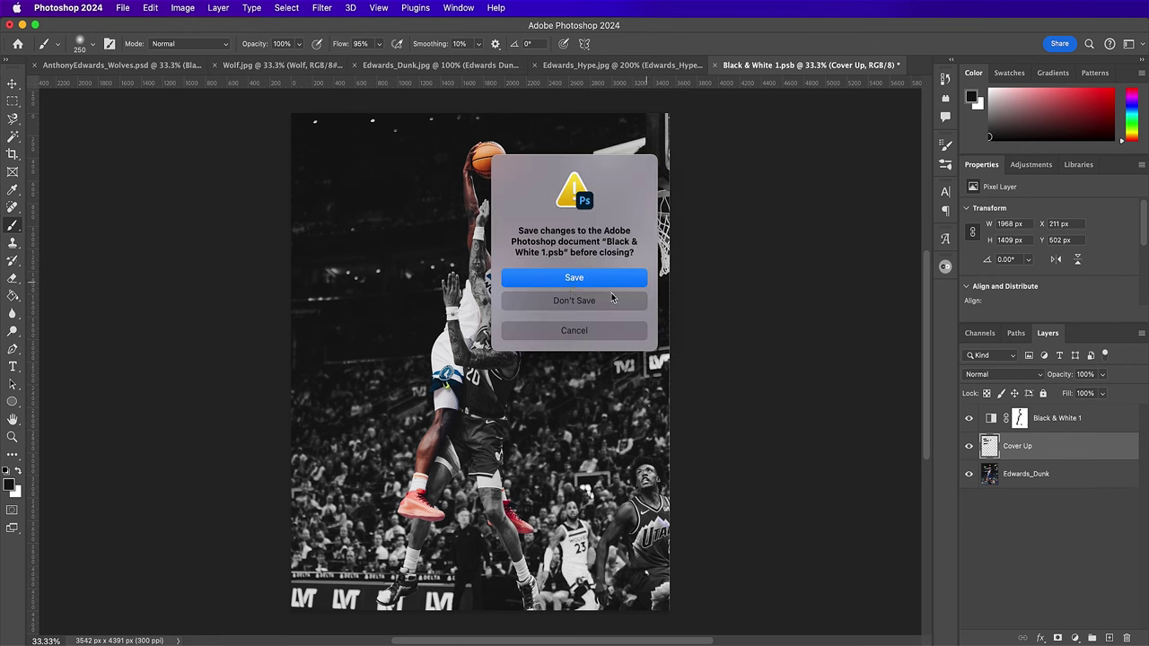
{"action": "left_click", "coordinate": [573, 279]}
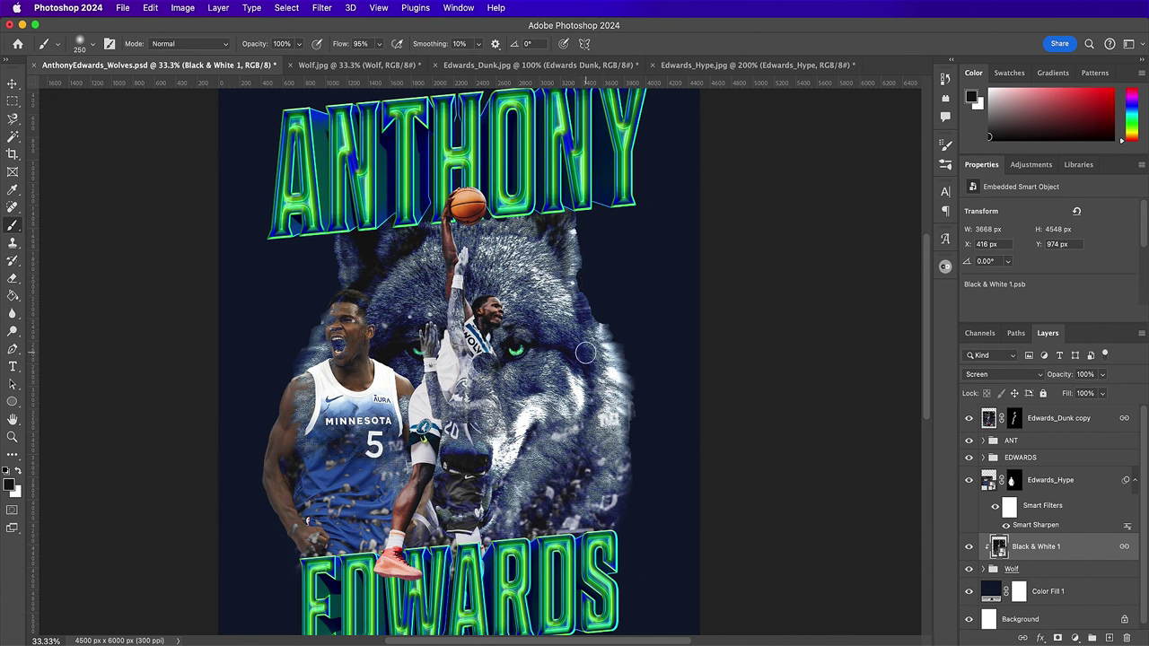
{"action": "left_click", "coordinate": [1039, 485]}
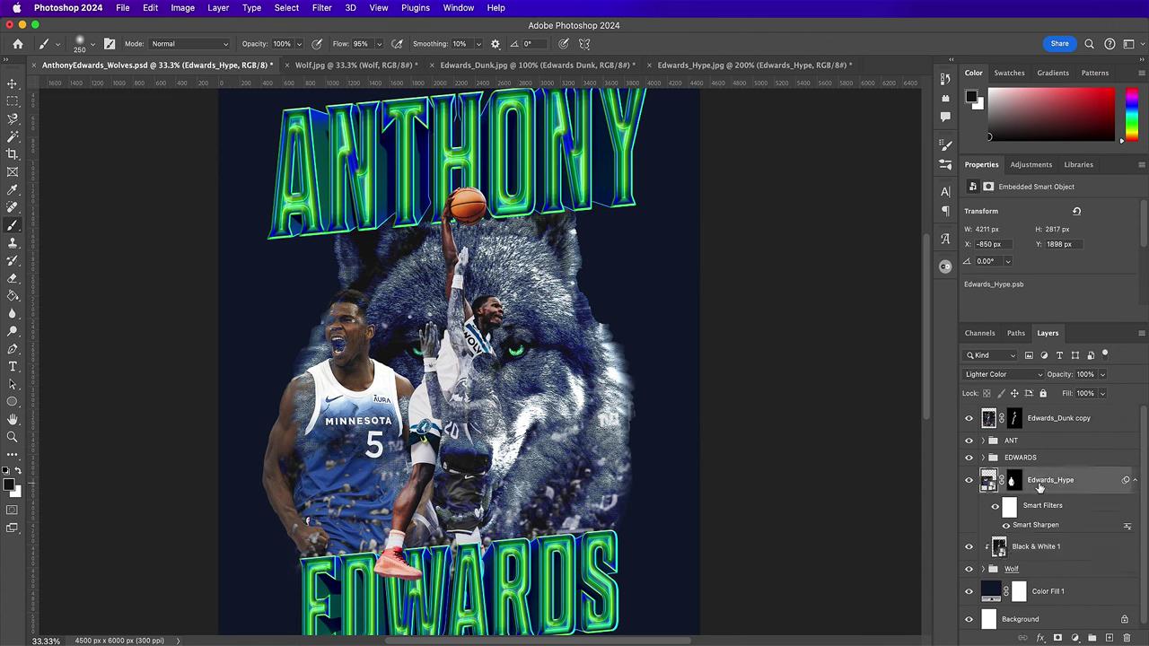
- Move the Edwards_Hype player up slightly and scale him to 105.85%
{"action": "key", "text": "v"}
{"action": "left_click_drag", "start_coordinate": [384, 397], "coordinate": [393, 368]}
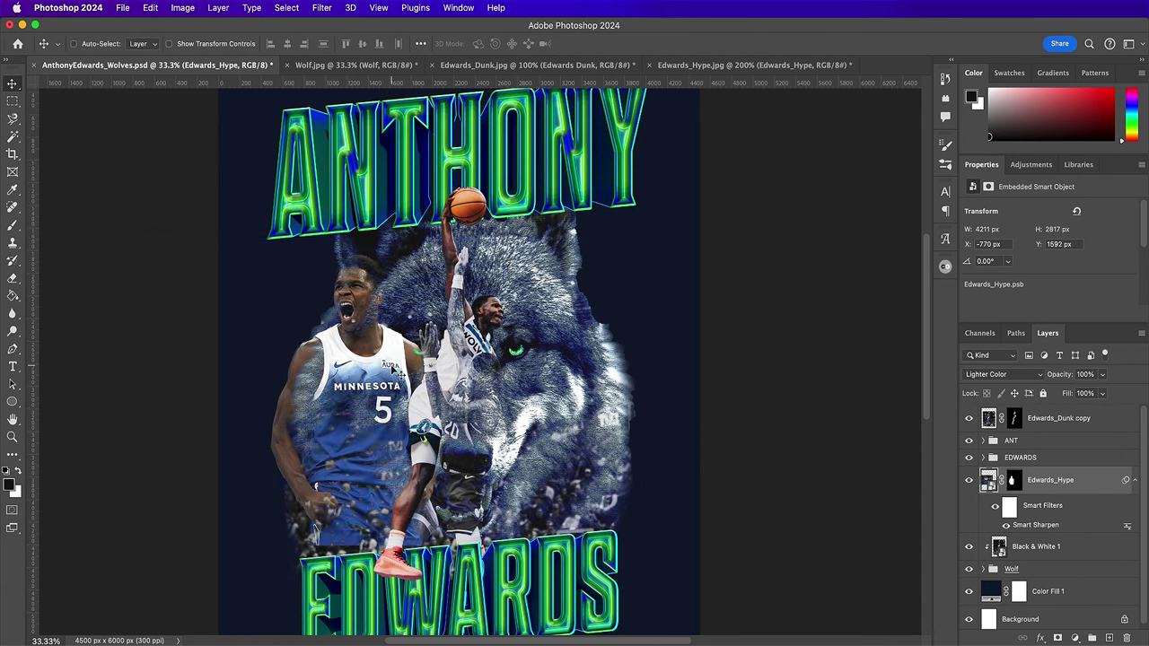
{"action": "key", "text": "super+t"}
{"action": "key", "text": "Return"}
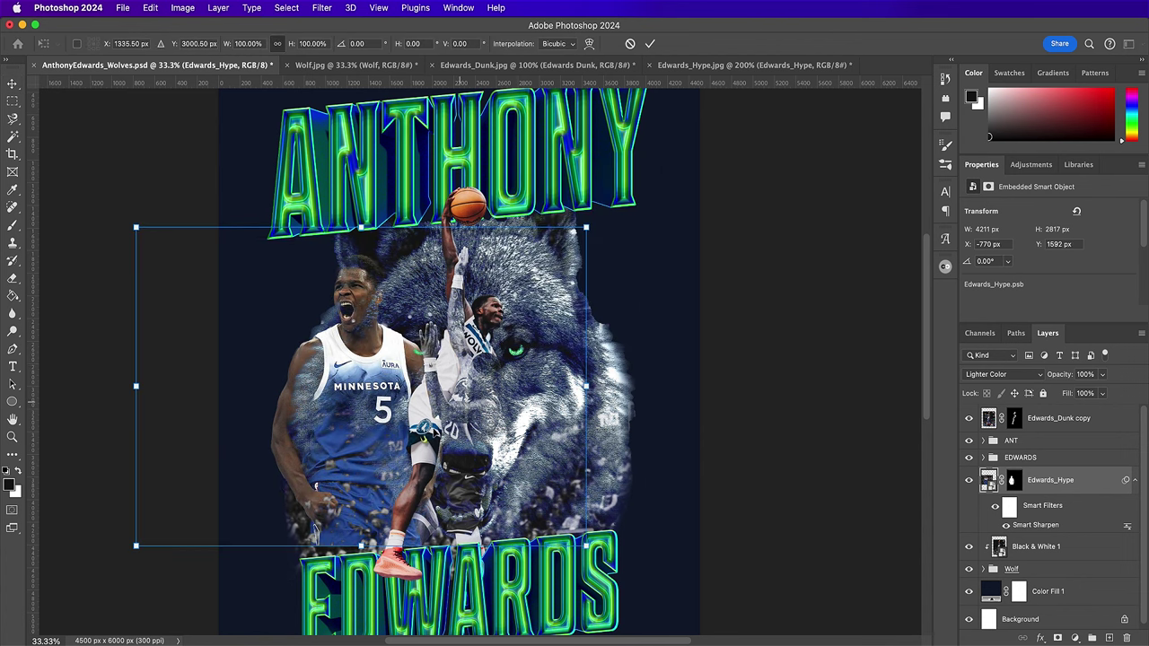
{"action": "left_click_drag", "start_coordinate": [360, 545], "coordinate": [359, 563]}
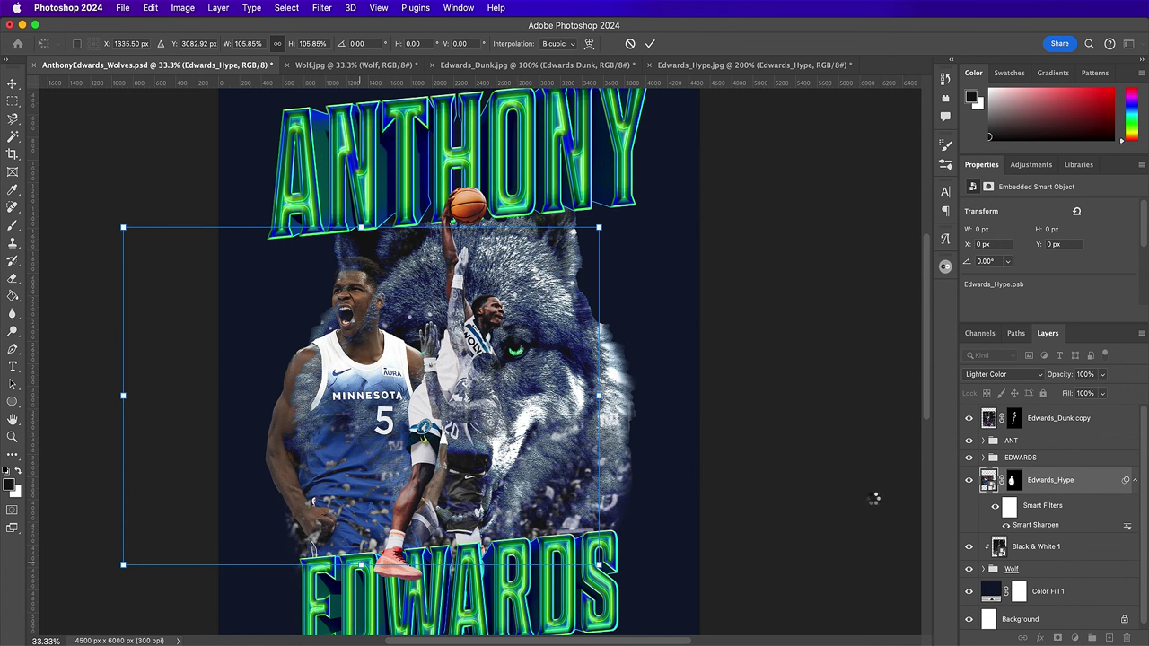
{"action": "key", "text": "Return"}
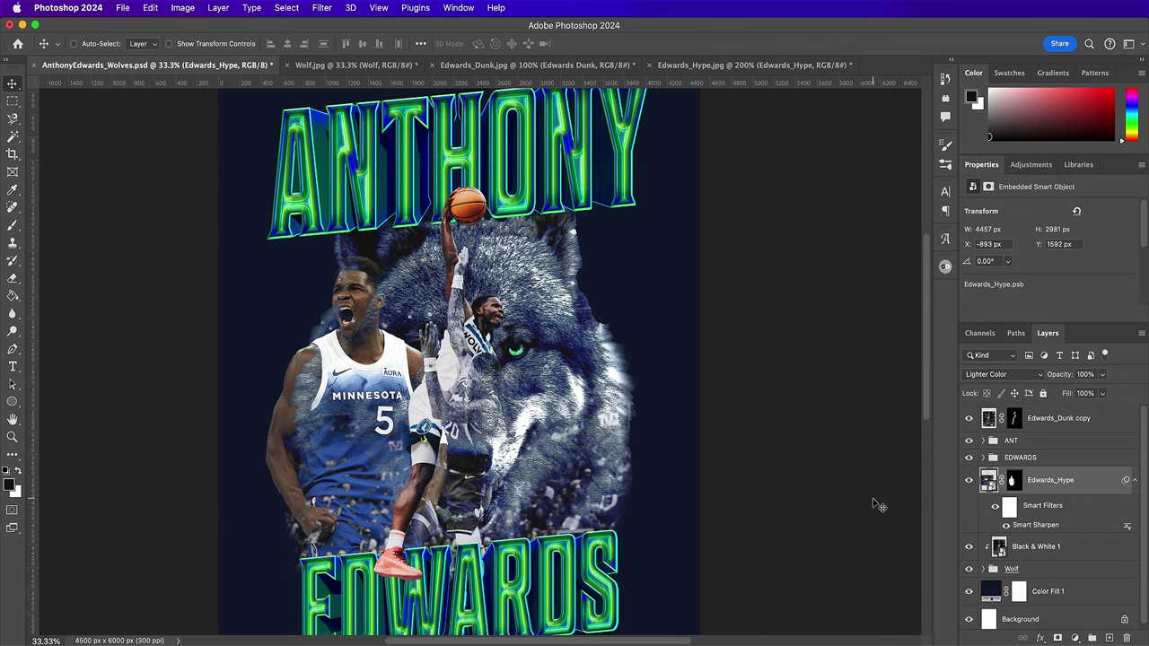
- Add Bevel & Emboss to Edwards_Hype with Depth 667%, Size 92 and Soften 13
{"action": "double_click", "coordinate": [1099, 486]}
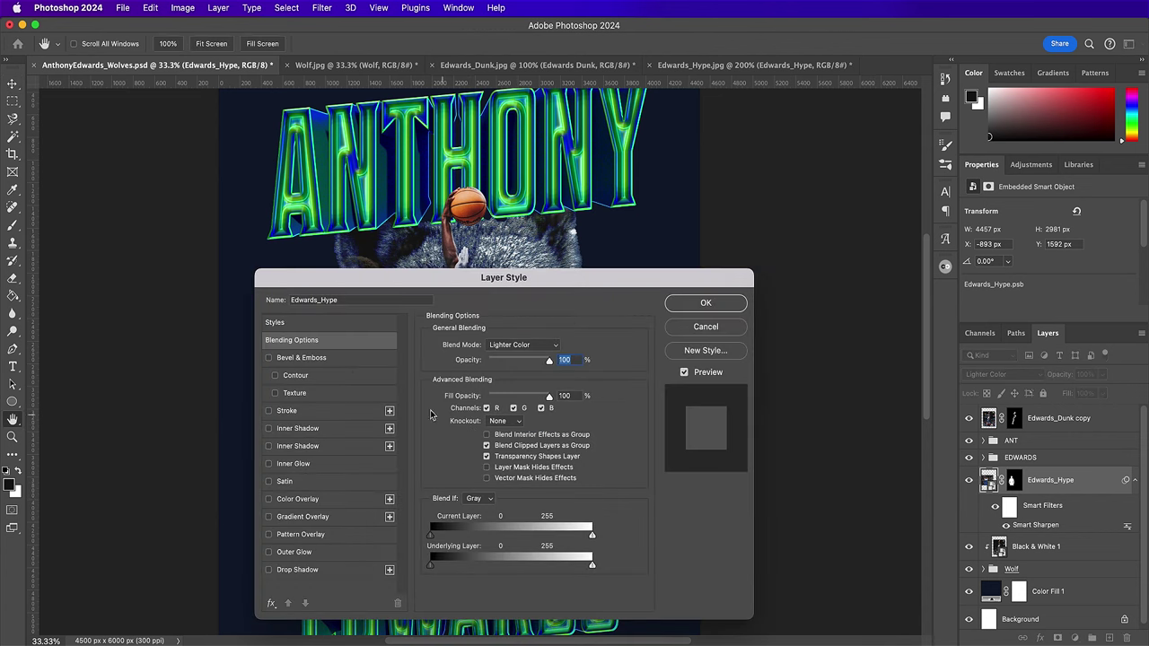
{"action": "left_click", "coordinate": [362, 359]}
{"action": "left_click_drag", "start_coordinate": [441, 284], "coordinate": [633, 275]}
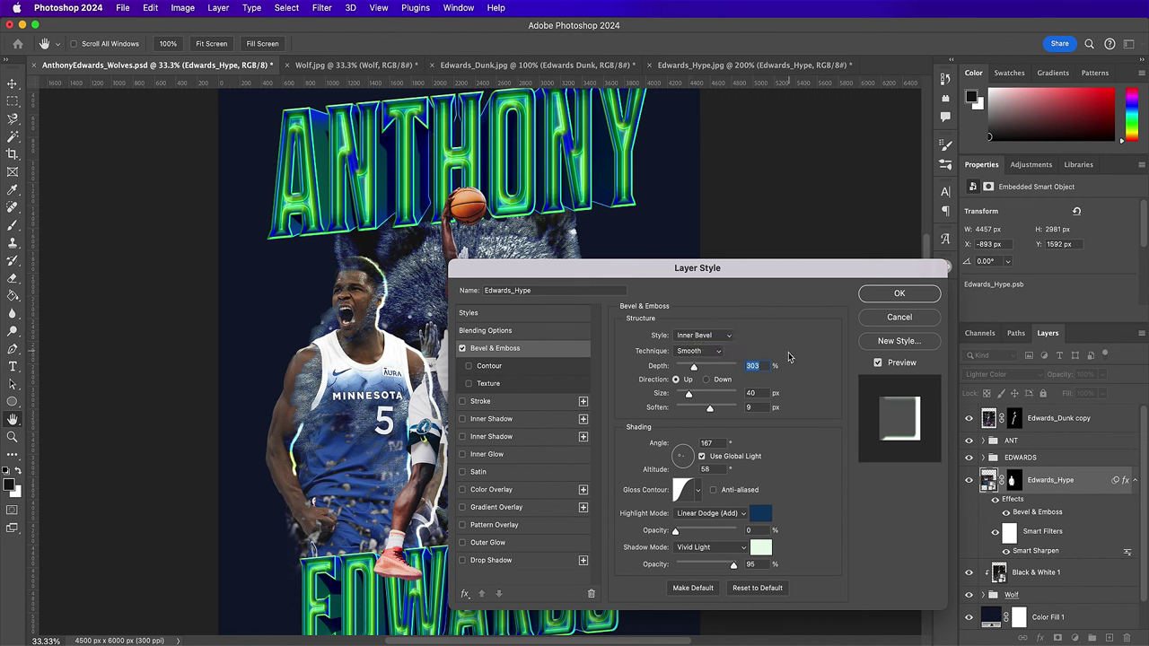
{"action": "type", "text": "667"}
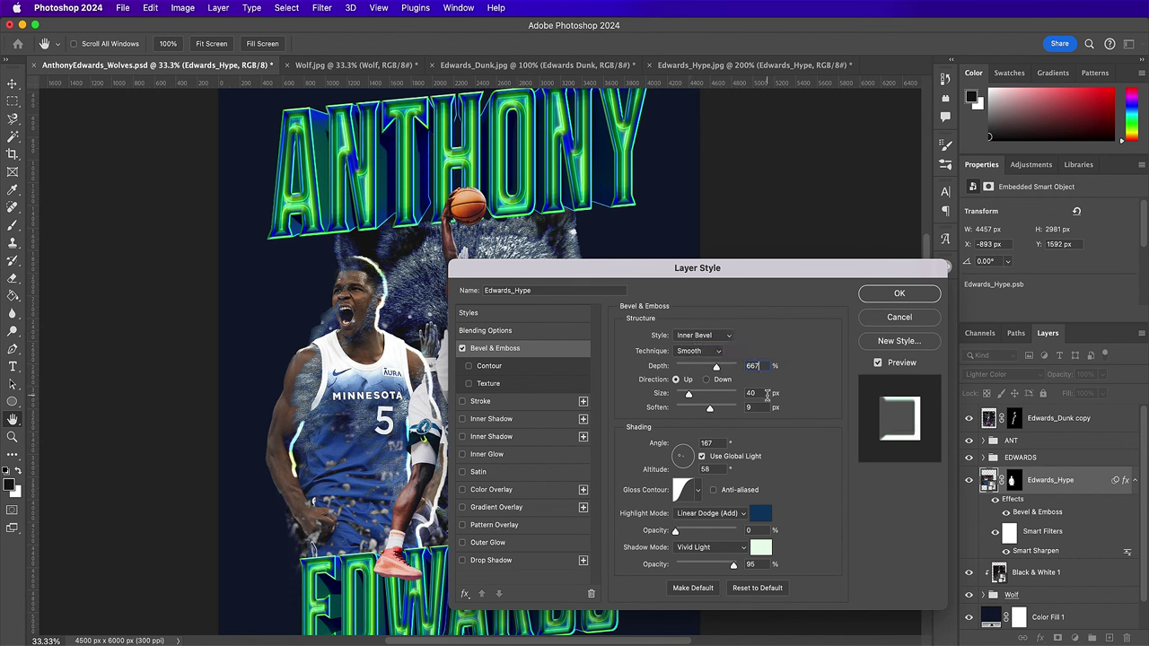
{"action": "type", "text": "92"}
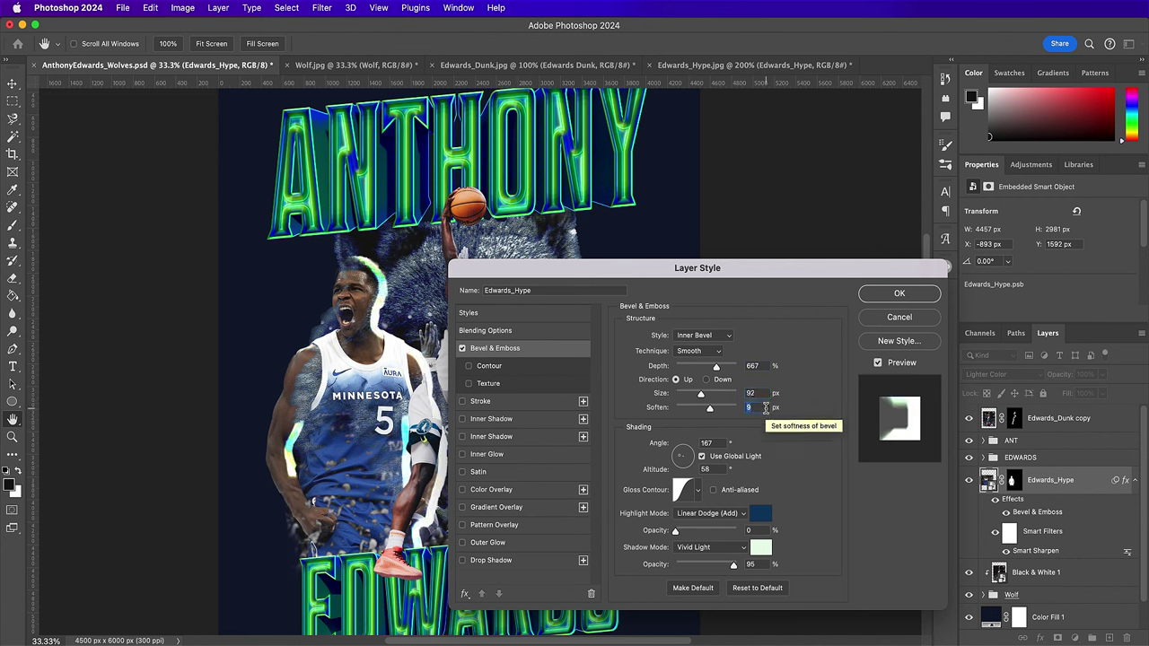
{"action": "type", "text": "13"}
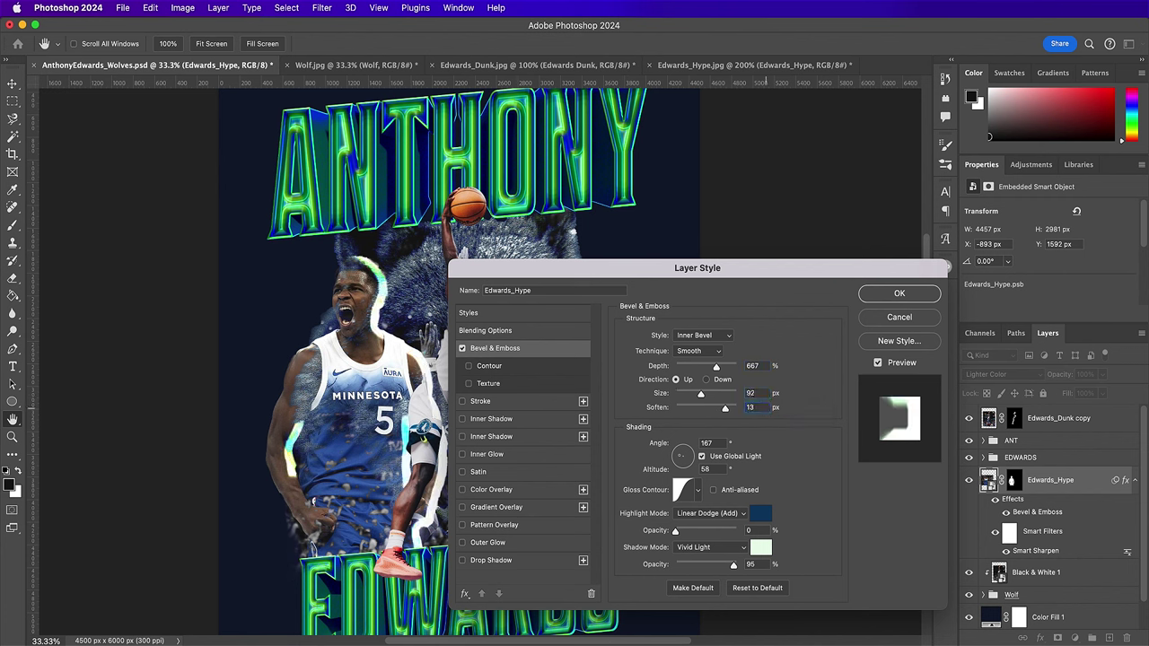
- Set the bevel light angle to 90° with Use Global Light off and altitude 30
{"action": "double_click", "coordinate": [706, 442]}
{"action": "type", "text": "00"}
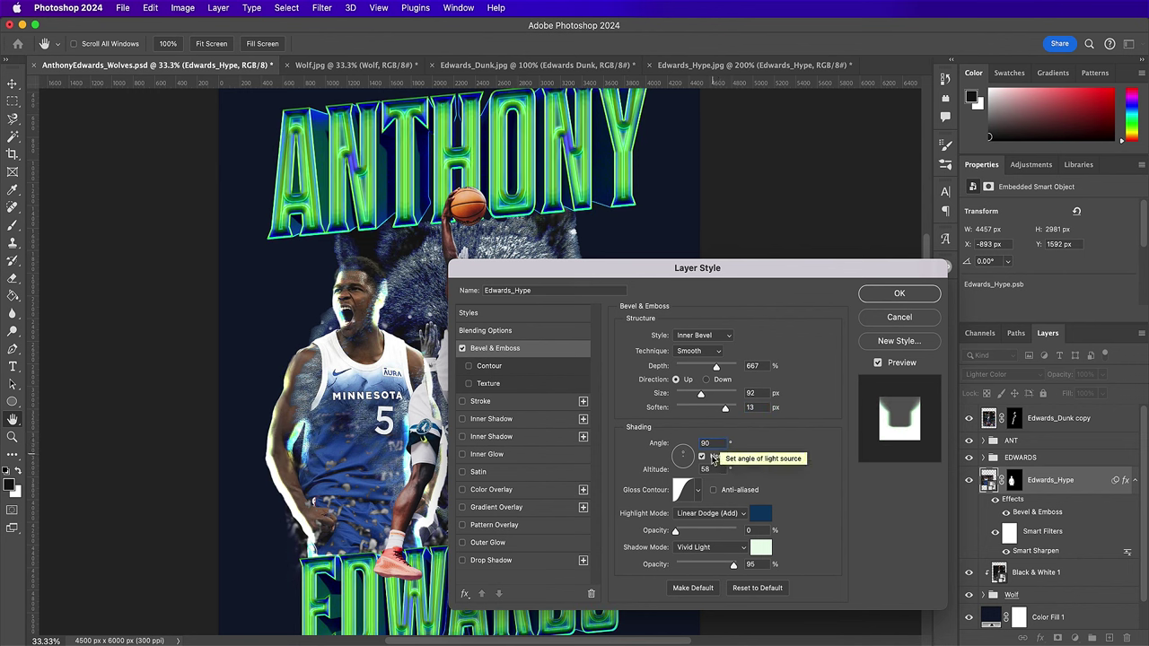
{"action": "left_click", "coordinate": [702, 456]}
{"action": "double_click", "coordinate": [712, 468]}
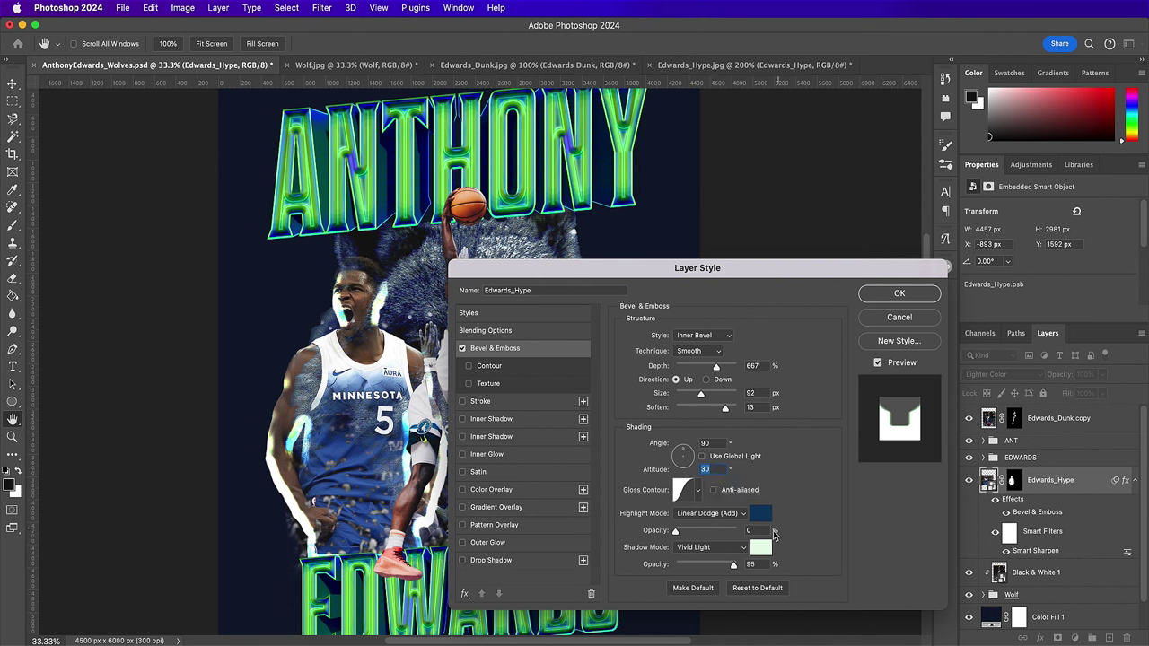
- Keep the Vivid Light mint shadow and set the shadow opacity to 48%
{"action": "left_click", "coordinate": [715, 547]}
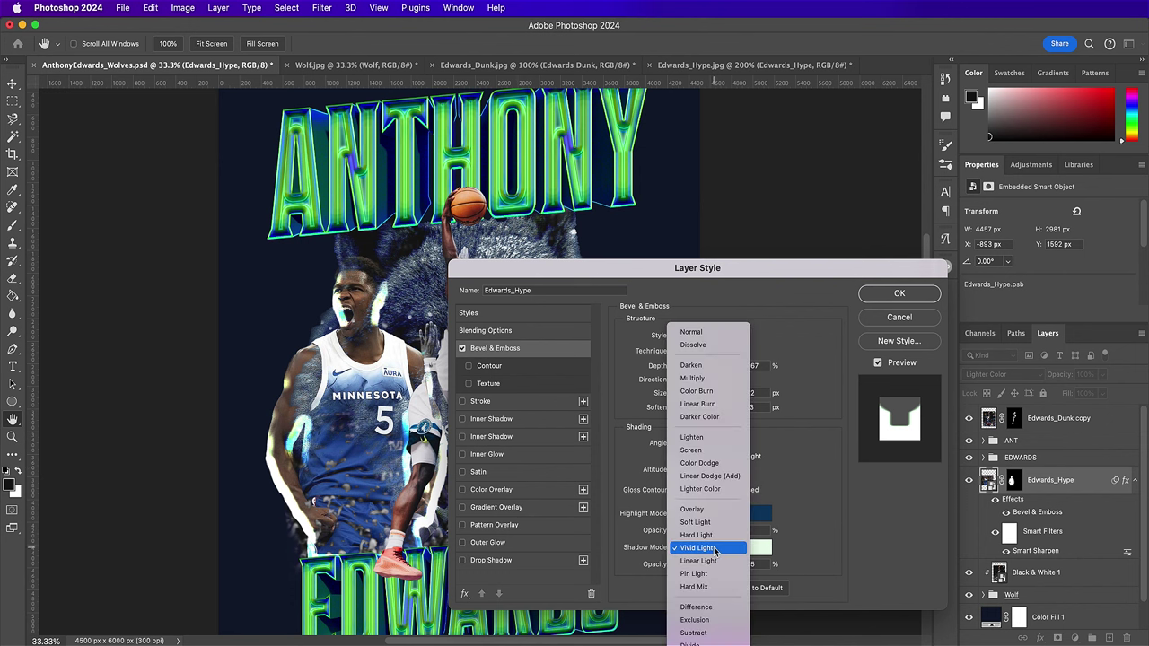
{"action": "left_click", "coordinate": [764, 550]}
{"action": "left_click", "coordinate": [760, 547]}
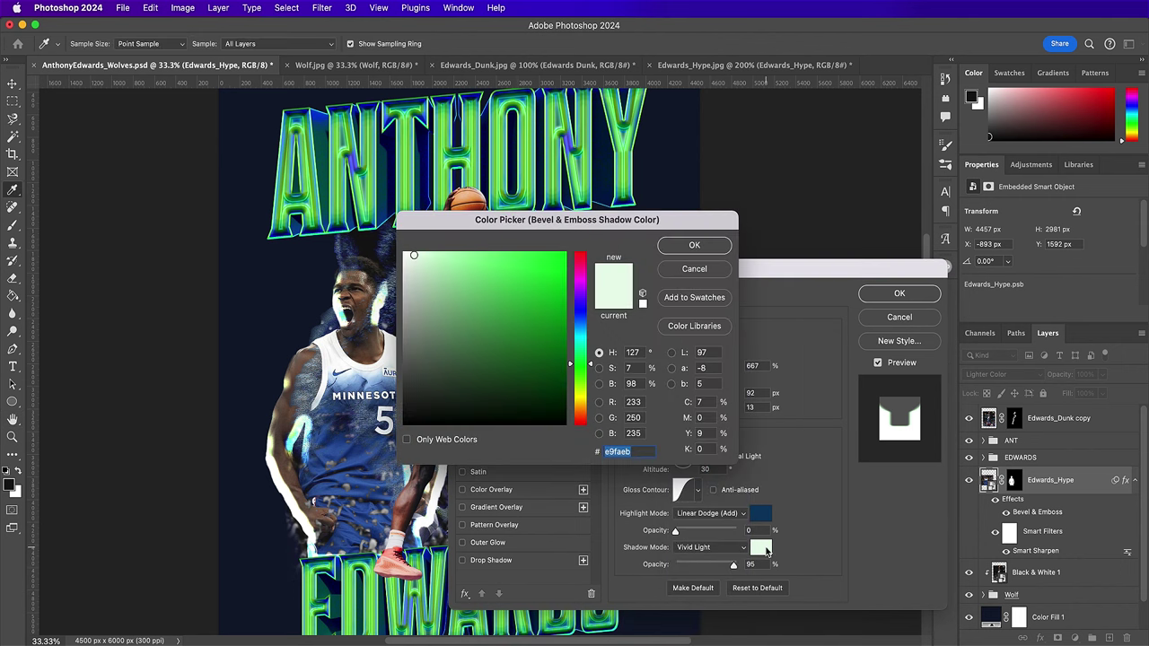
{"action": "key", "text": "Return"}
{"action": "left_click", "coordinate": [761, 563]}
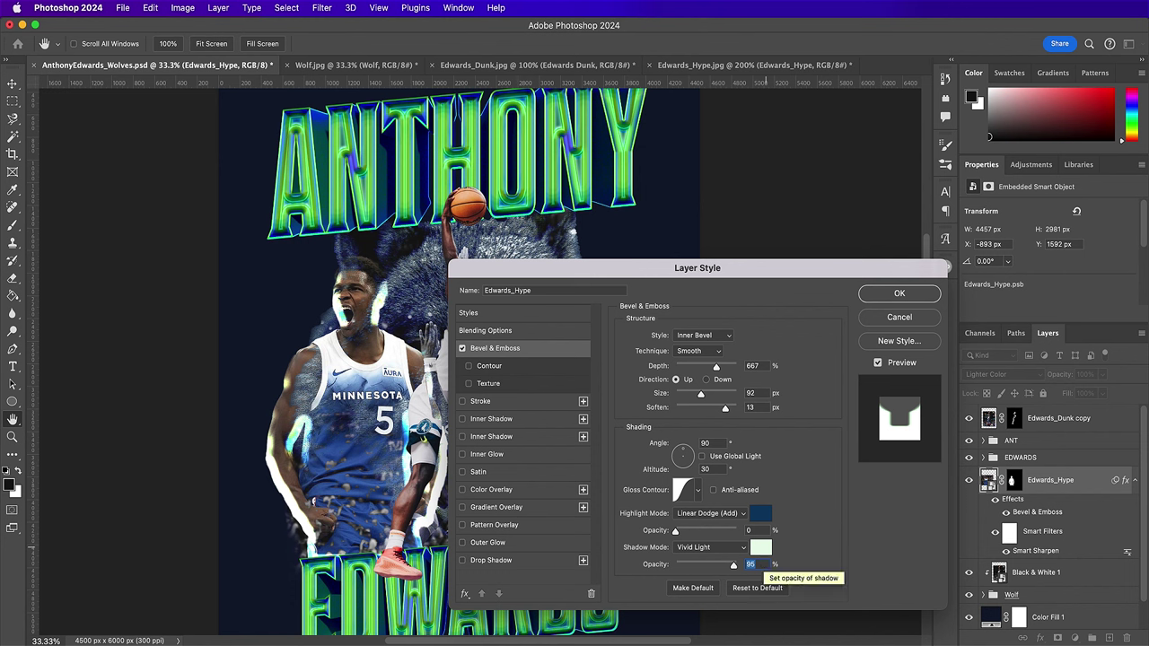
{"action": "type", "text": "48"}
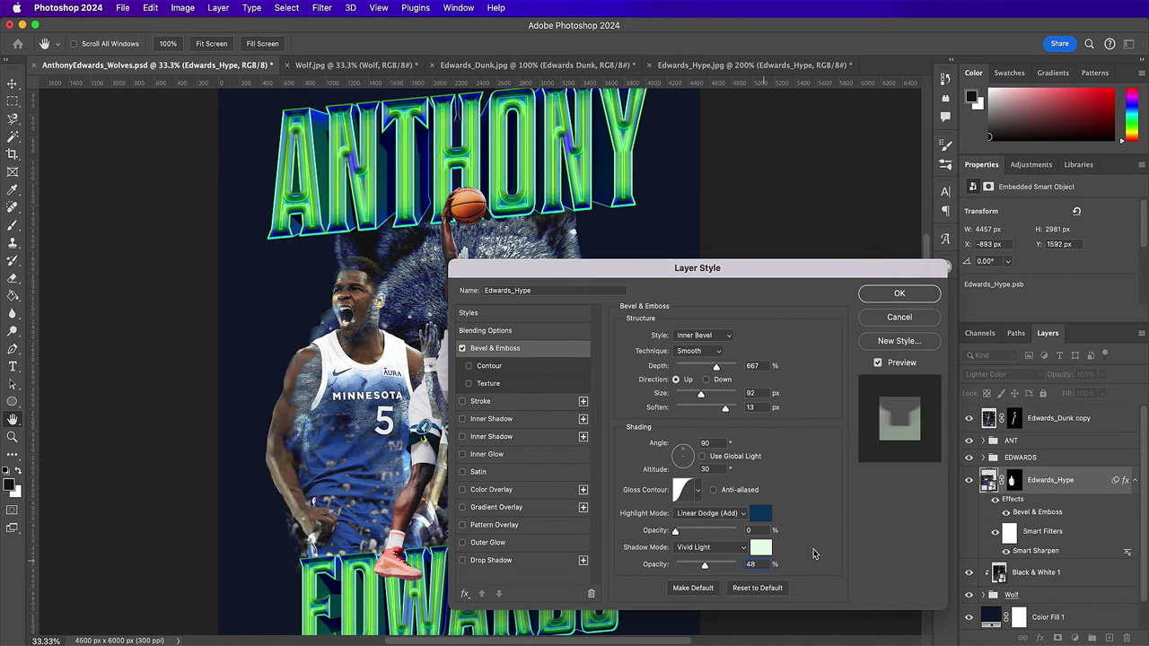
- Add an Inner Glow in Pin Light mode with 60% opacity and 40% noise
{"action": "left_click", "coordinate": [519, 456]}
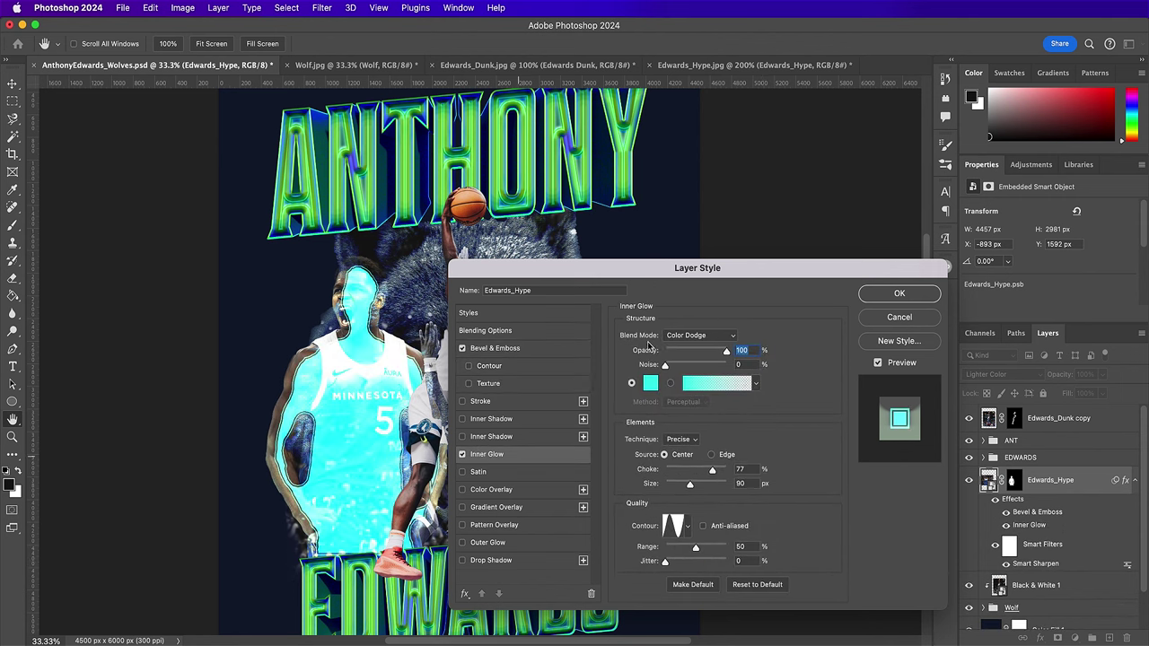
{"action": "left_click", "coordinate": [669, 338]}
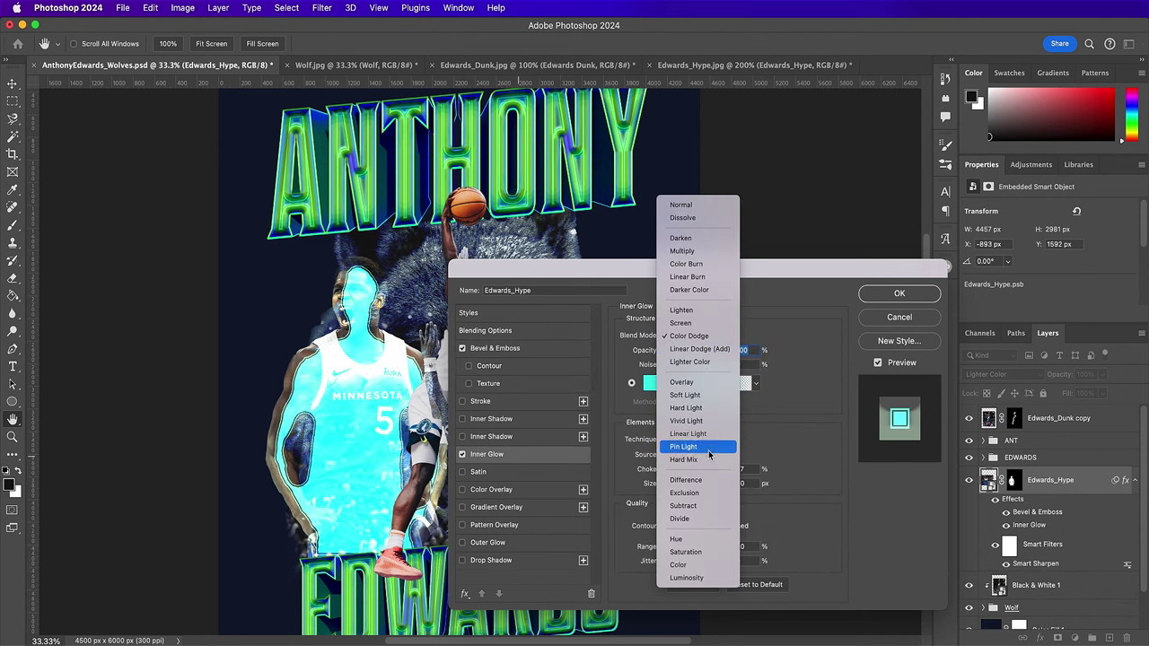
{"action": "left_click", "coordinate": [713, 446]}
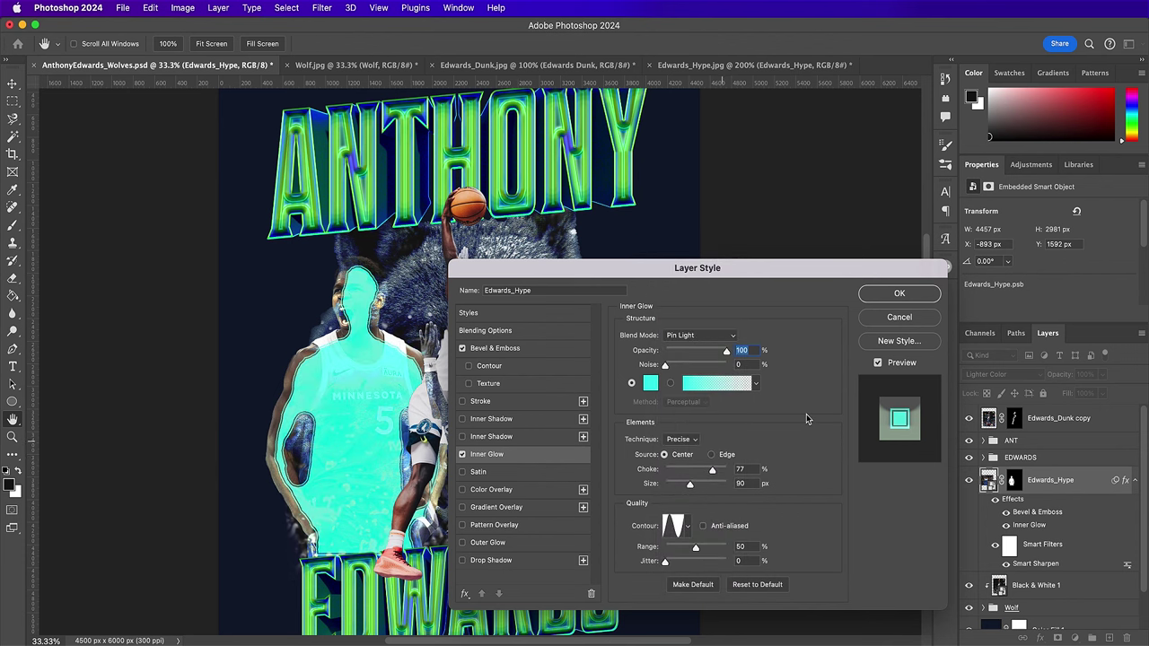
{"action": "type", "text": "60"}
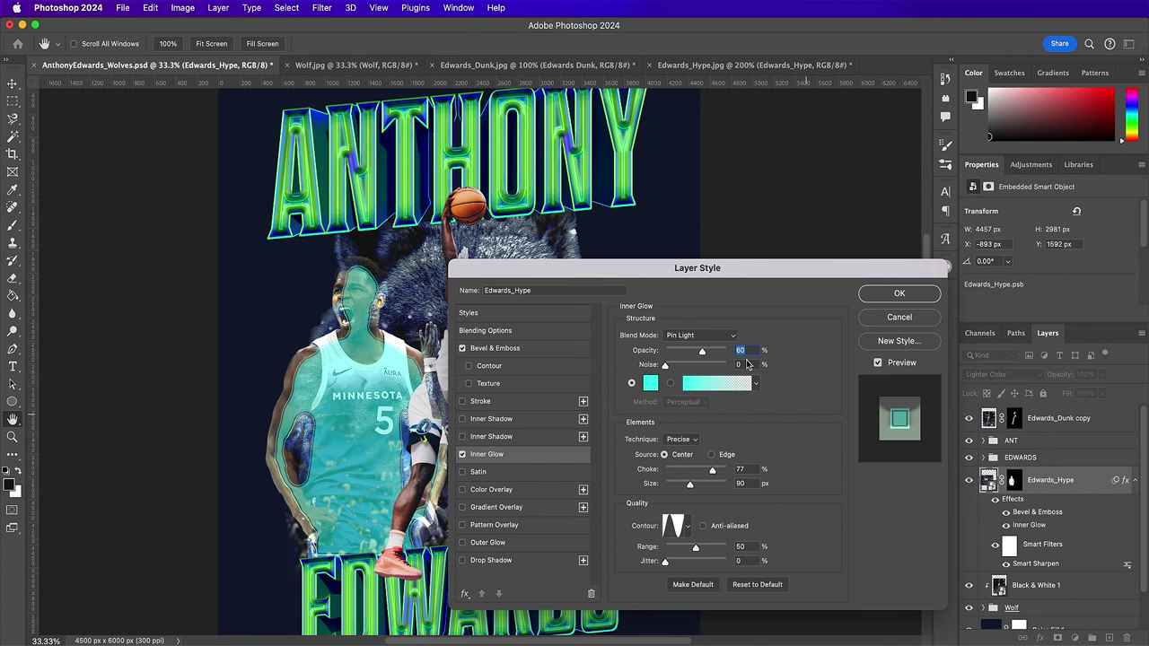
{"action": "left_click", "coordinate": [747, 364]}
{"action": "type", "text": "40"}
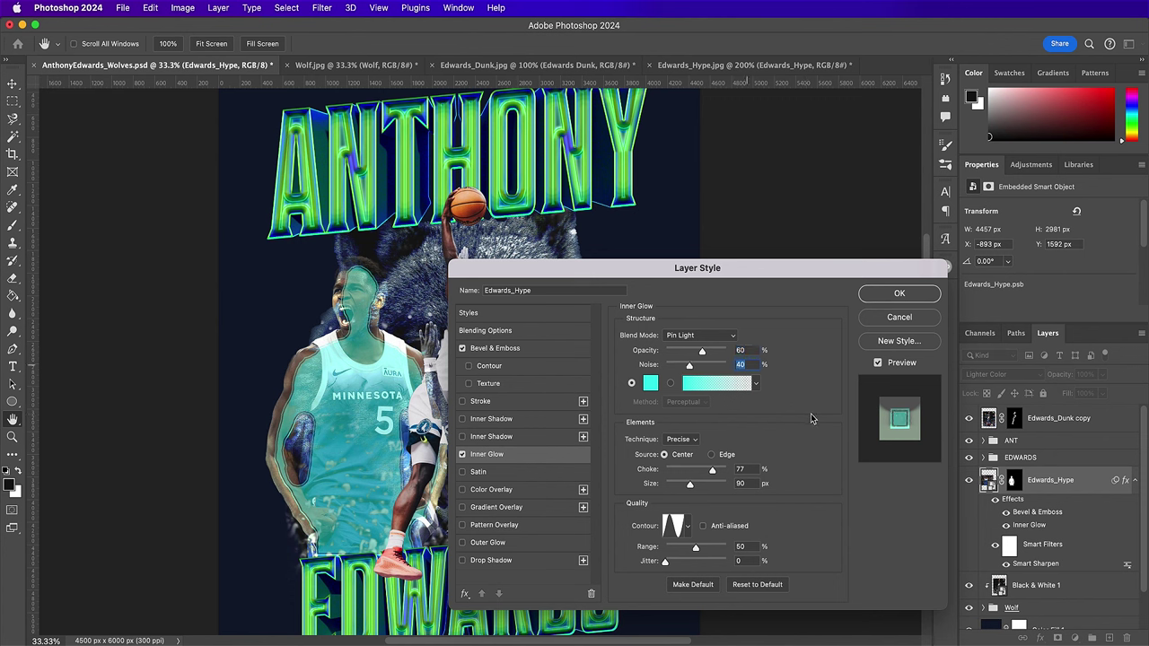
- Set the glow source to Edge, technique to Softer, and colour to 47bbcc
{"action": "left_click", "coordinate": [721, 456]}
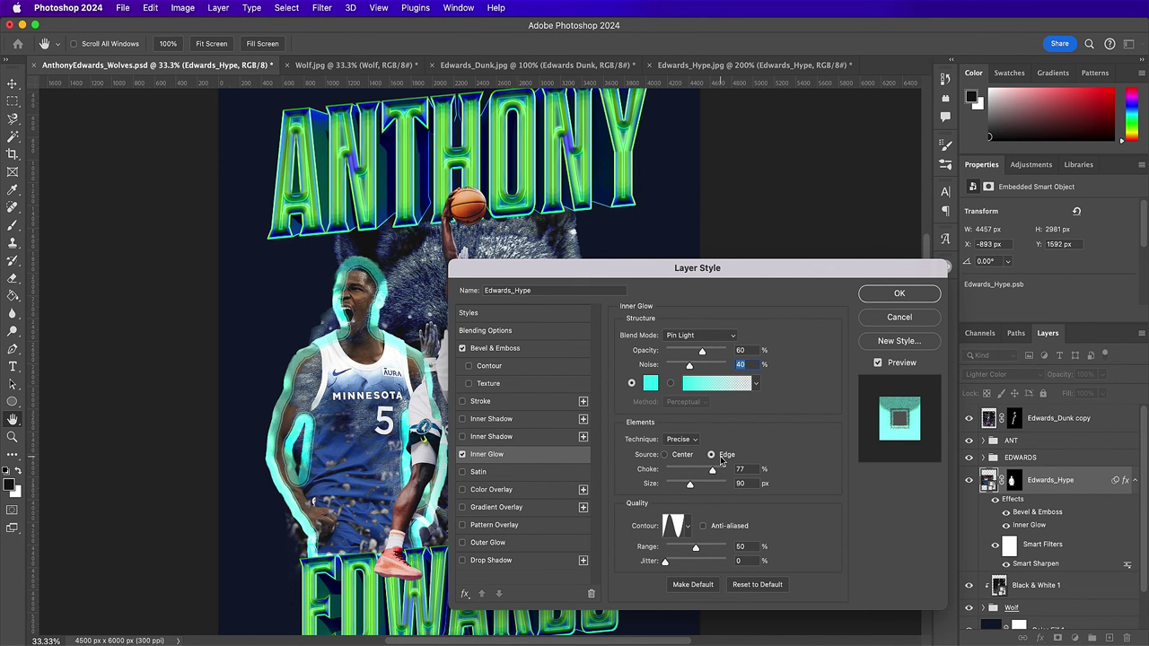
{"action": "left_click", "coordinate": [678, 439]}
{"action": "left_click", "coordinate": [674, 429]}
{"action": "left_click", "coordinate": [650, 384]}
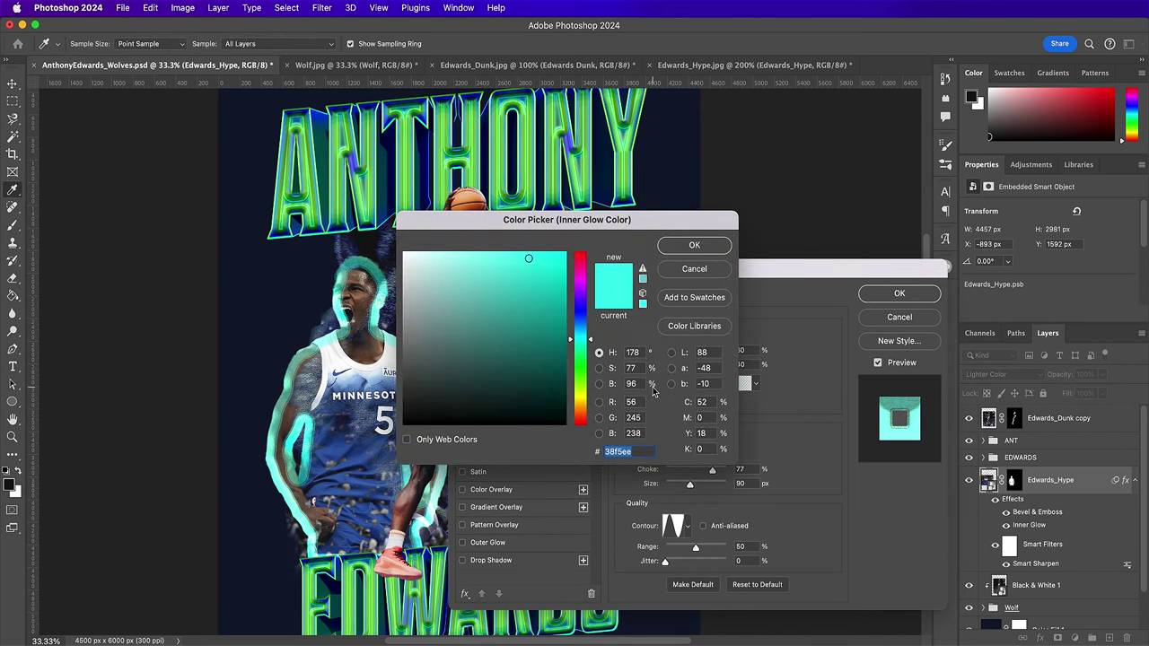
{"action": "type", "text": "47b"}
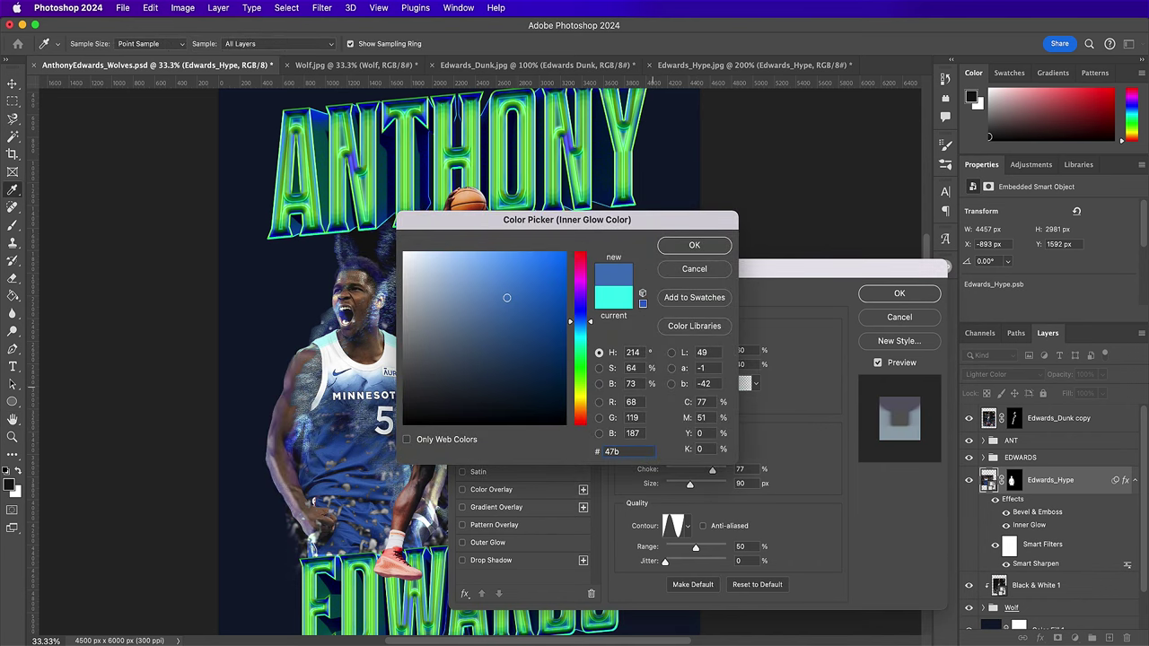
{"action": "type", "text": "bcc"}
{"action": "key", "text": "Return"}
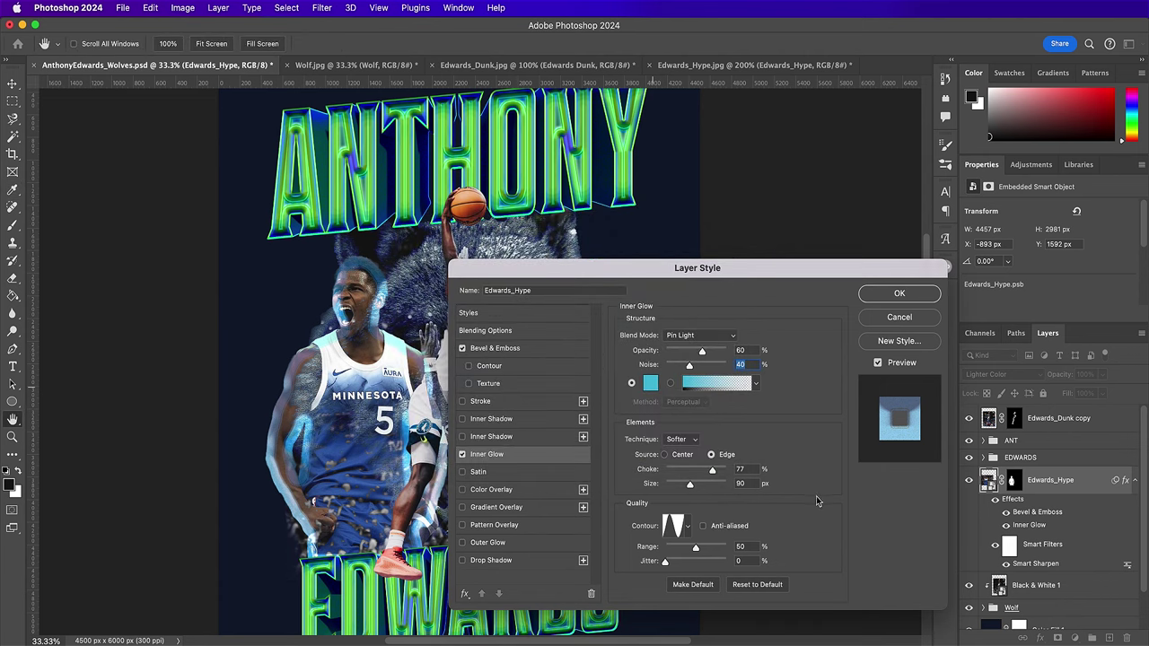
- Set glow Choke 0 and Size 49, choose a different contour, and raise the range to 100%
{"action": "double_click", "coordinate": [743, 468]}
{"action": "type", "text": "0"}
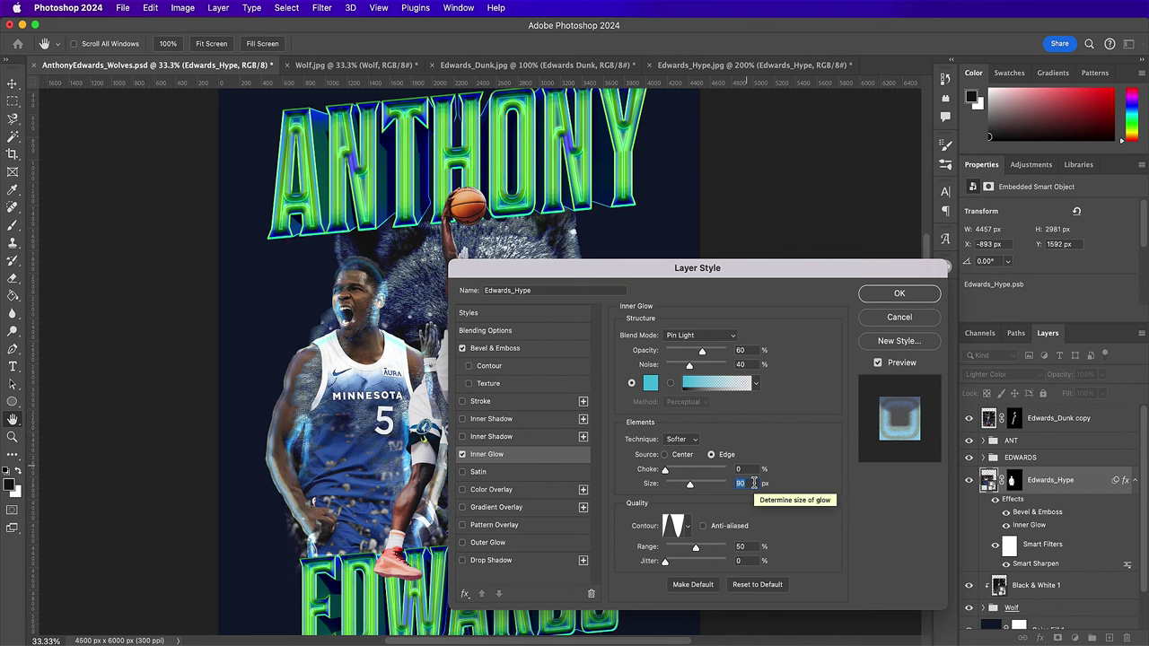
{"action": "type", "text": "49"}
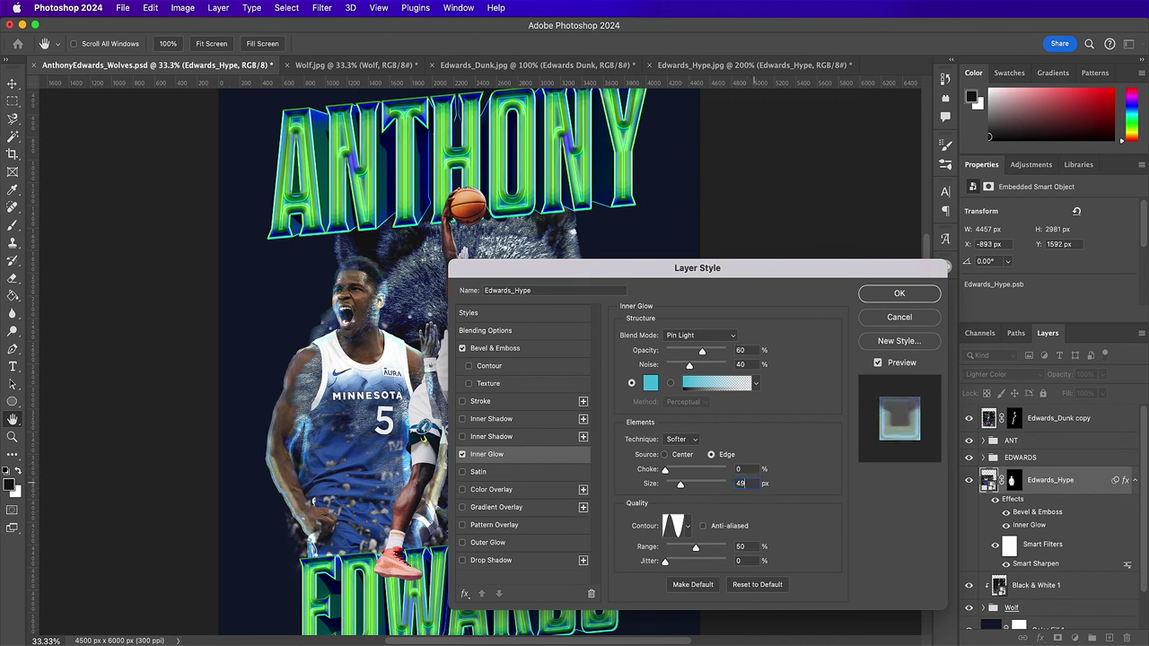
{"action": "left_click", "coordinate": [687, 526]}
{"action": "left_click", "coordinate": [631, 558]}
{"action": "left_click", "coordinate": [813, 520]}
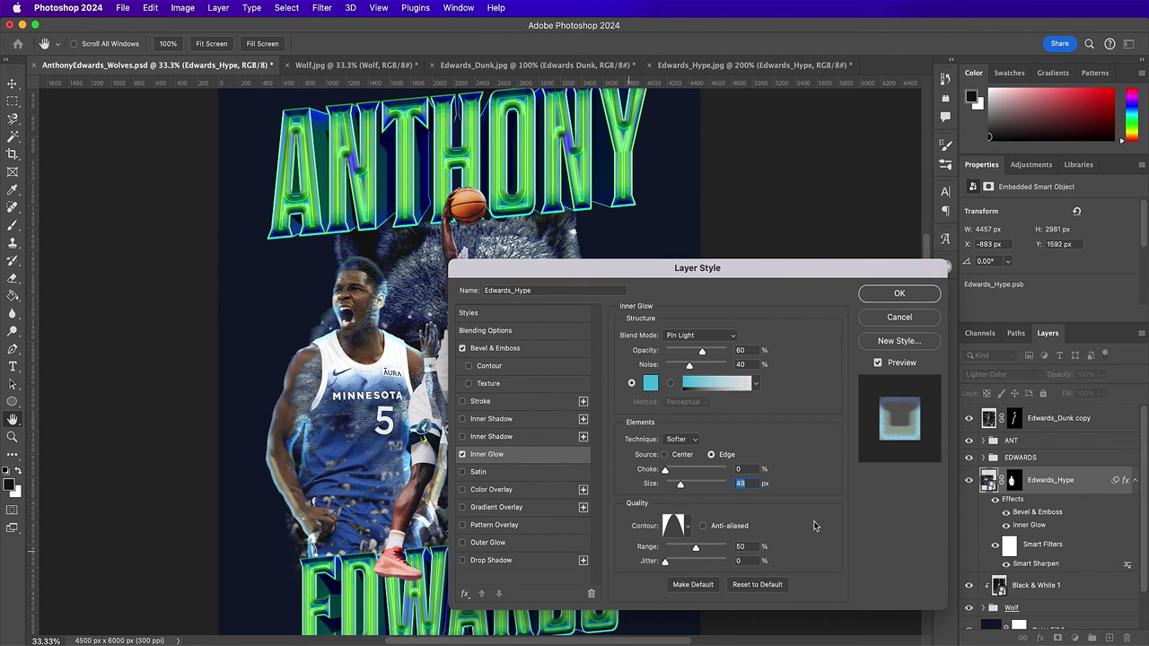
{"action": "left_click_drag", "start_coordinate": [696, 550], "coordinate": [752, 550]}
- Confirm the Layer Style and nudge the Edwards_Hype player slightly down and left
{"action": "left_click", "coordinate": [869, 296]}
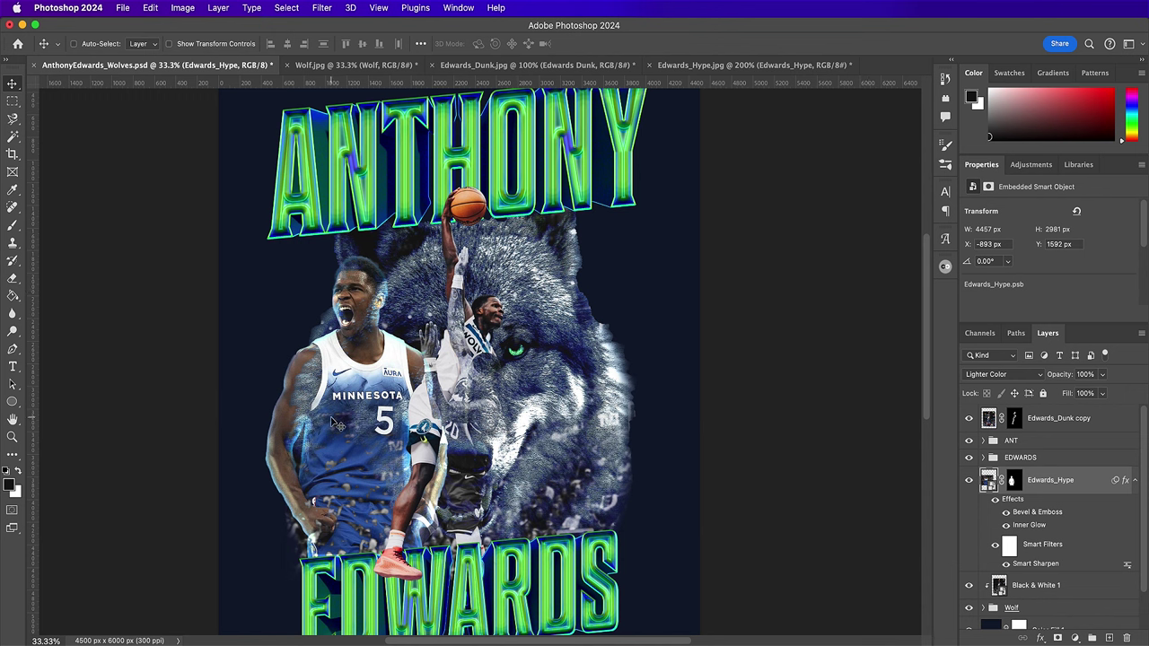
{"action": "left_click_drag", "start_coordinate": [330, 411], "coordinate": [317, 427]}
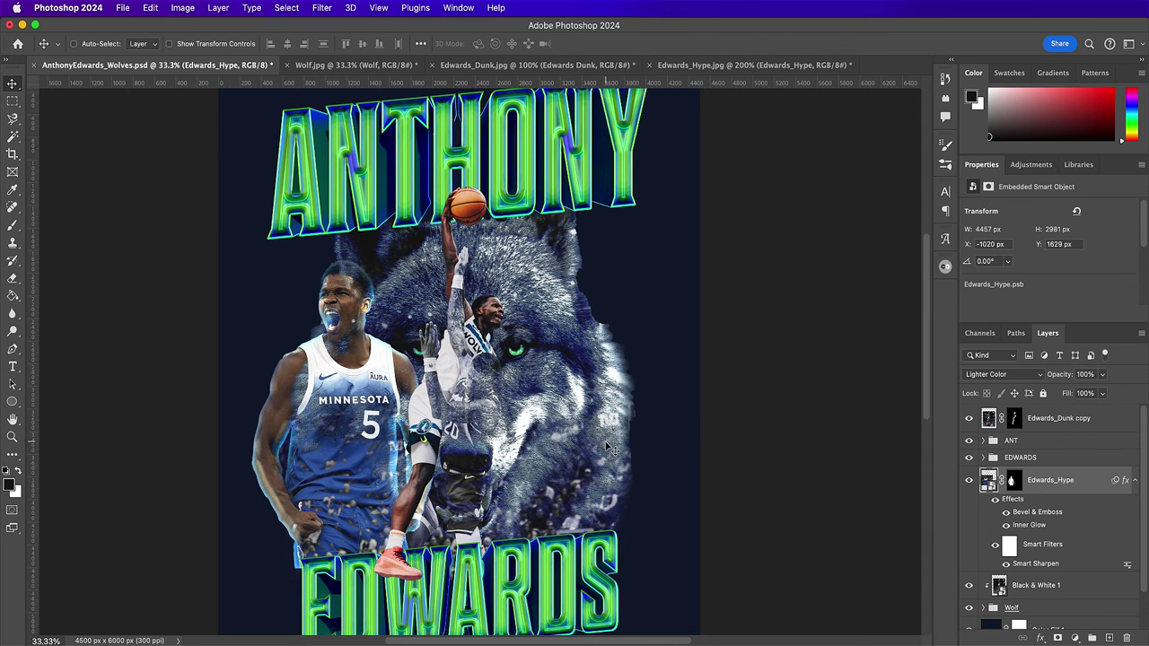
- Open Edwards_Dribble.jpg, then nudge the cheering player slightly right in the poster
{"action": "key", "text": "super+o"}
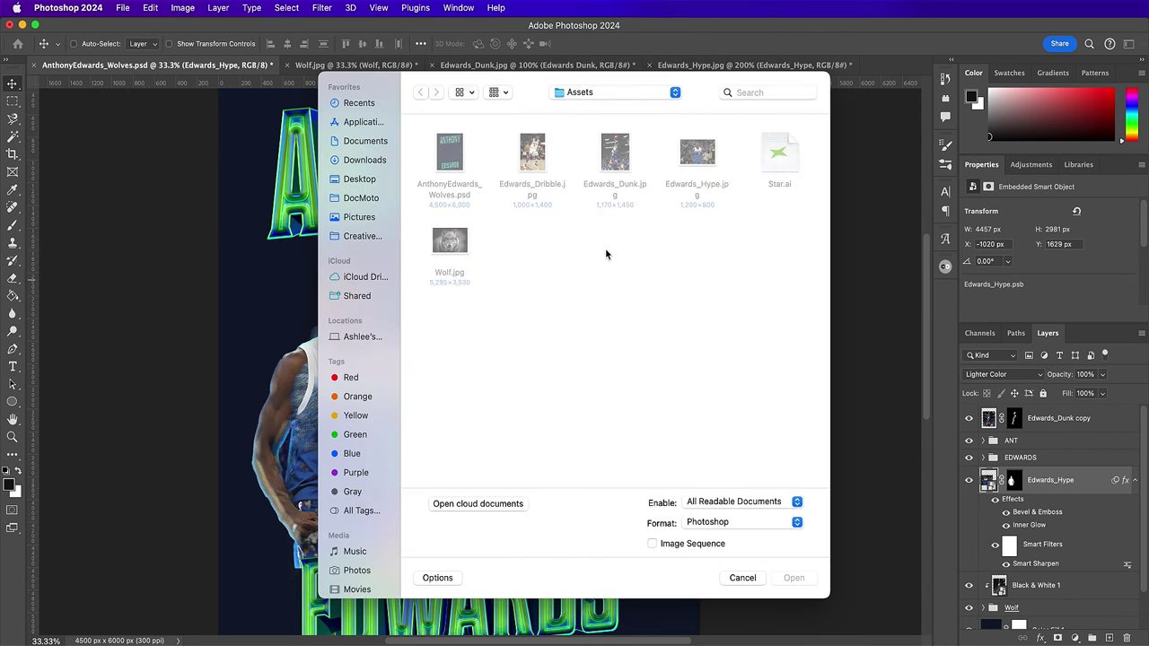
{"action": "double_click", "coordinate": [540, 158]}
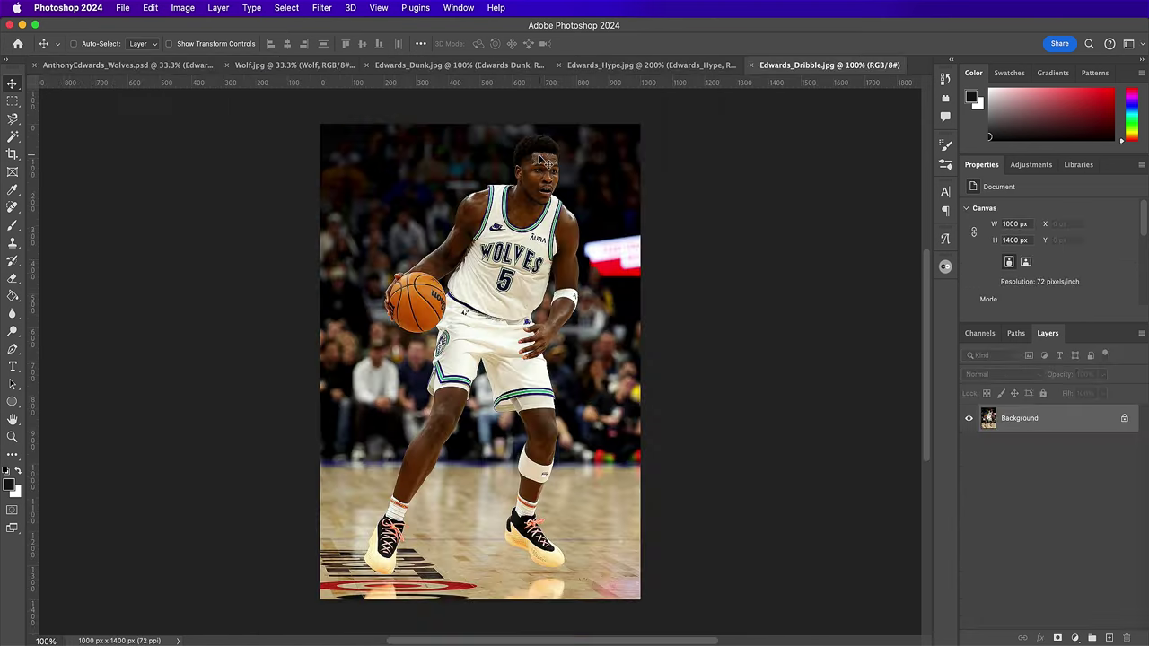
{"action": "left_click", "coordinate": [129, 70]}
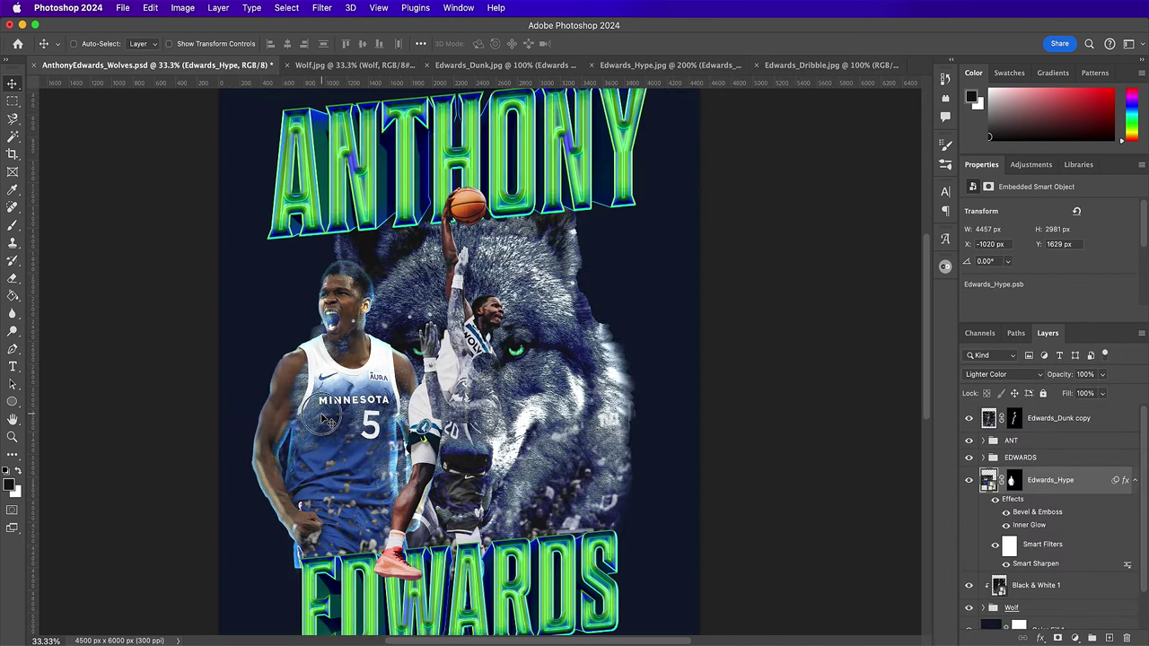
{"action": "left_click_drag", "start_coordinate": [323, 419], "coordinate": [332, 420]}
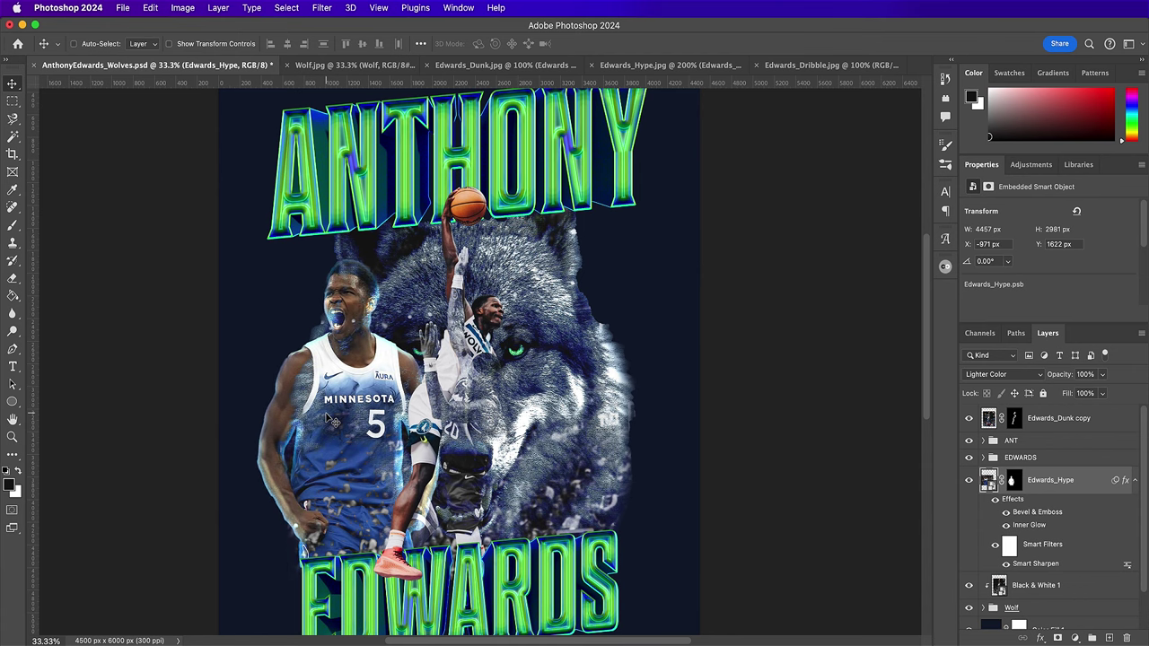
- Rename the dribbling photo's Background to Edwards_Dribble and convert it to a smart object
{"action": "left_click", "coordinate": [783, 68]}
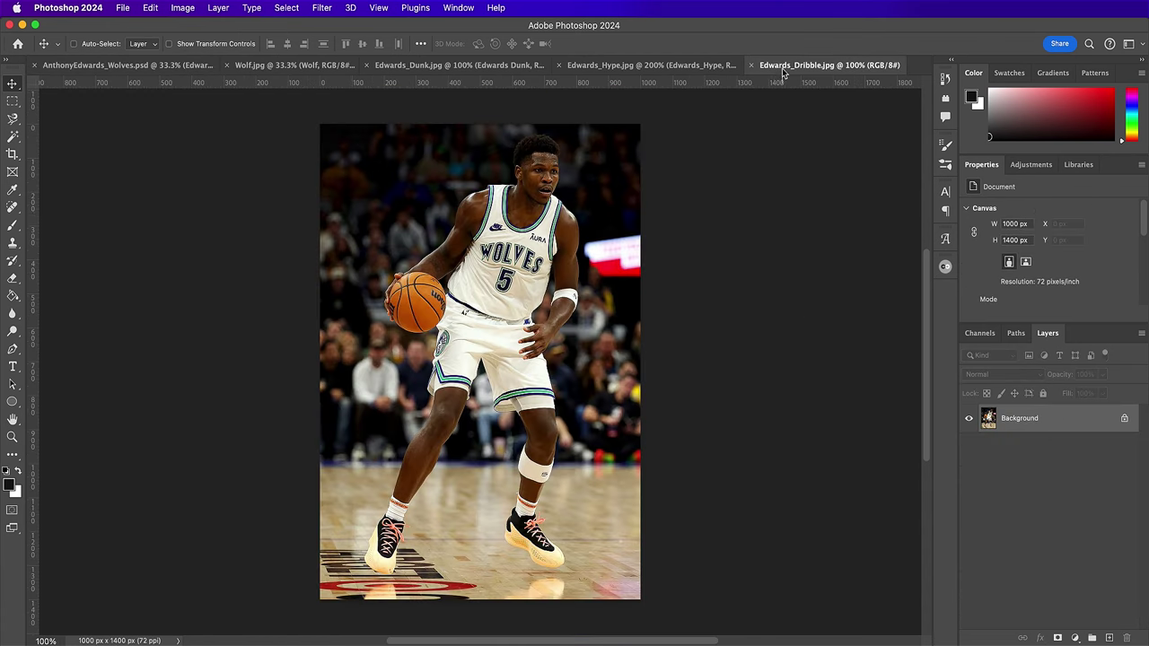
{"action": "double_click", "coordinate": [1033, 419]}
{"action": "type", "text": "Edwards_Dribbl"}
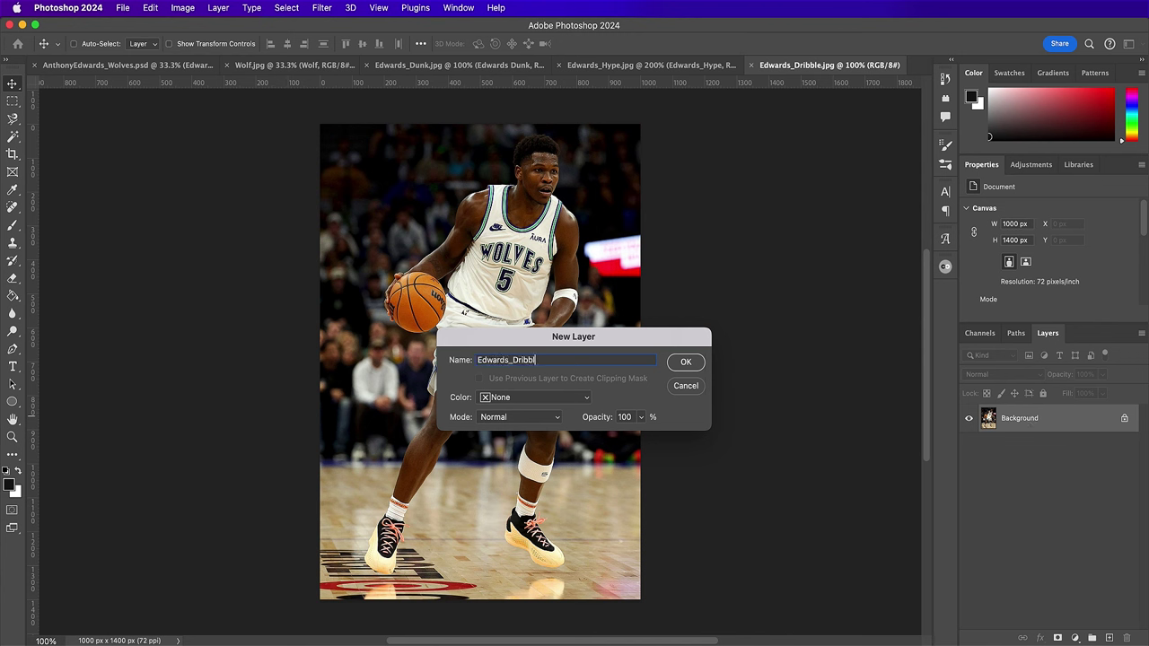
{"action": "key", "text": "Return"}
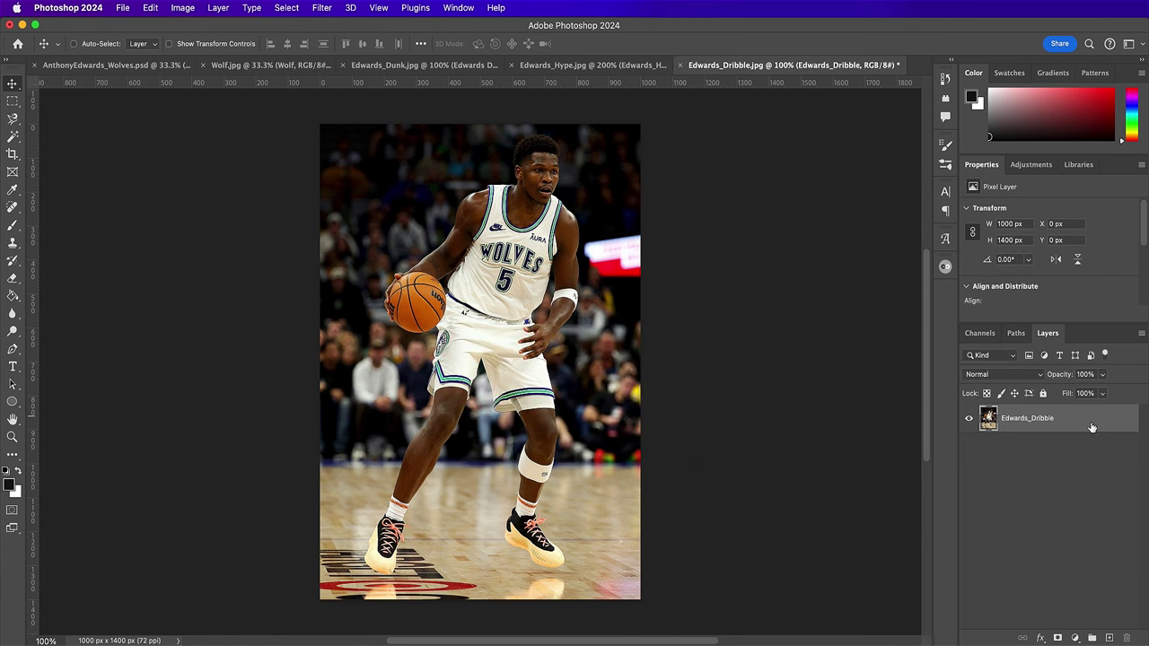
{"action": "right_click", "coordinate": [1095, 429]}
{"action": "left_click", "coordinate": [1037, 330]}
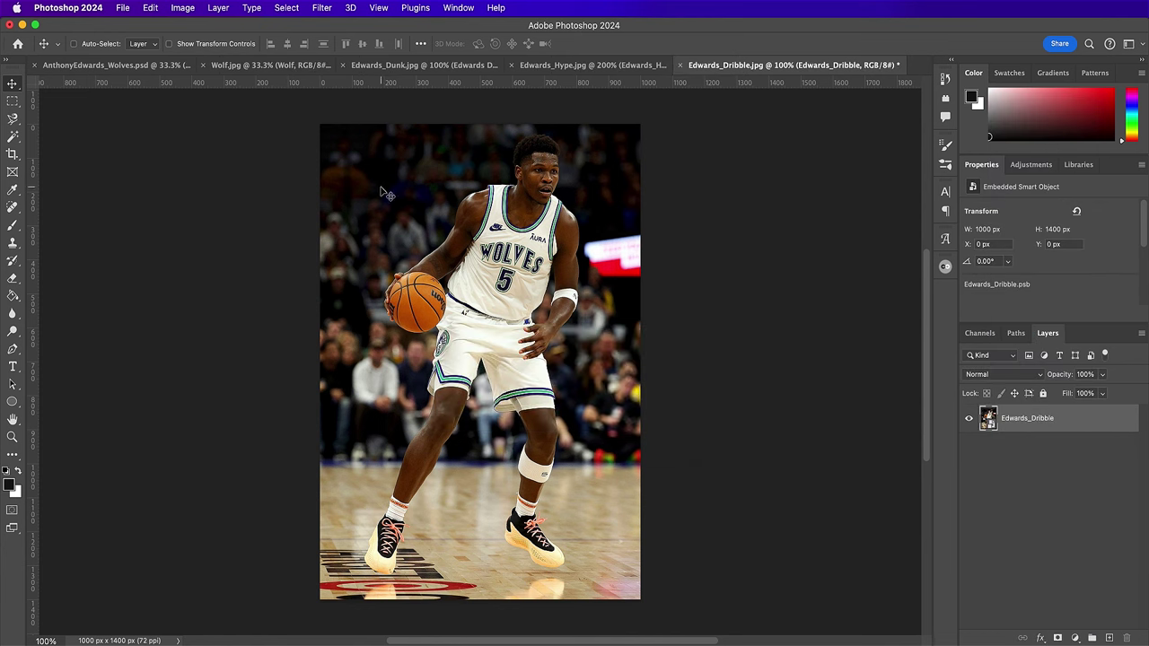
- Select the dribbling player with Select Subject and zoom in on the edges
{"action": "left_click", "coordinate": [285, 7]}
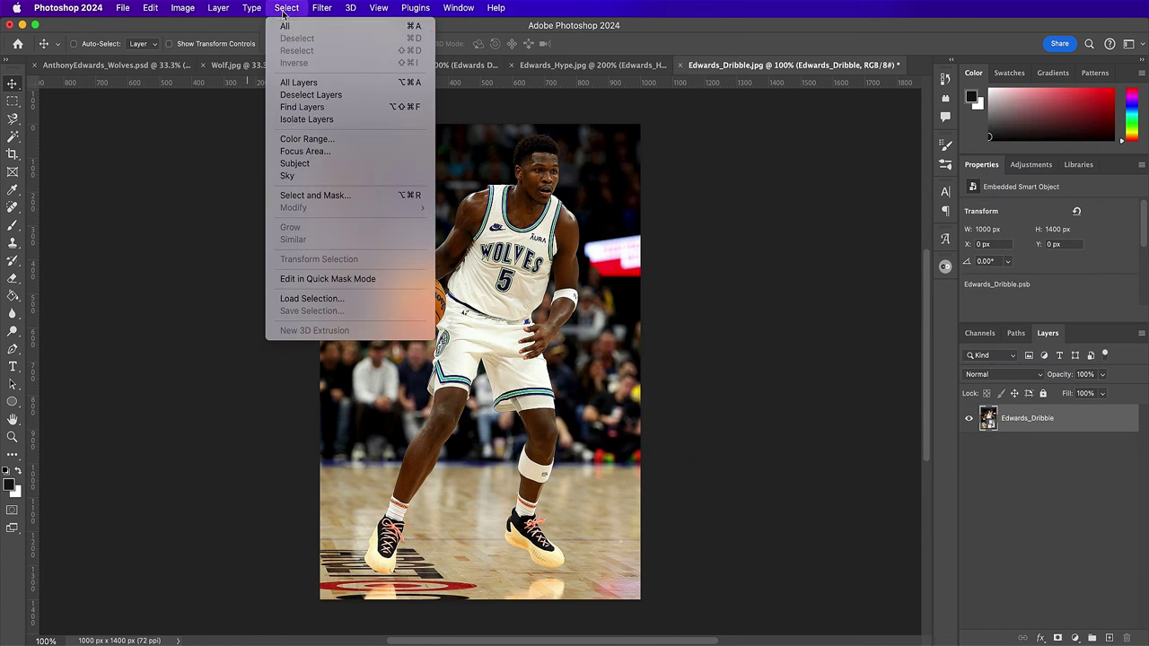
{"action": "left_click", "coordinate": [309, 162]}
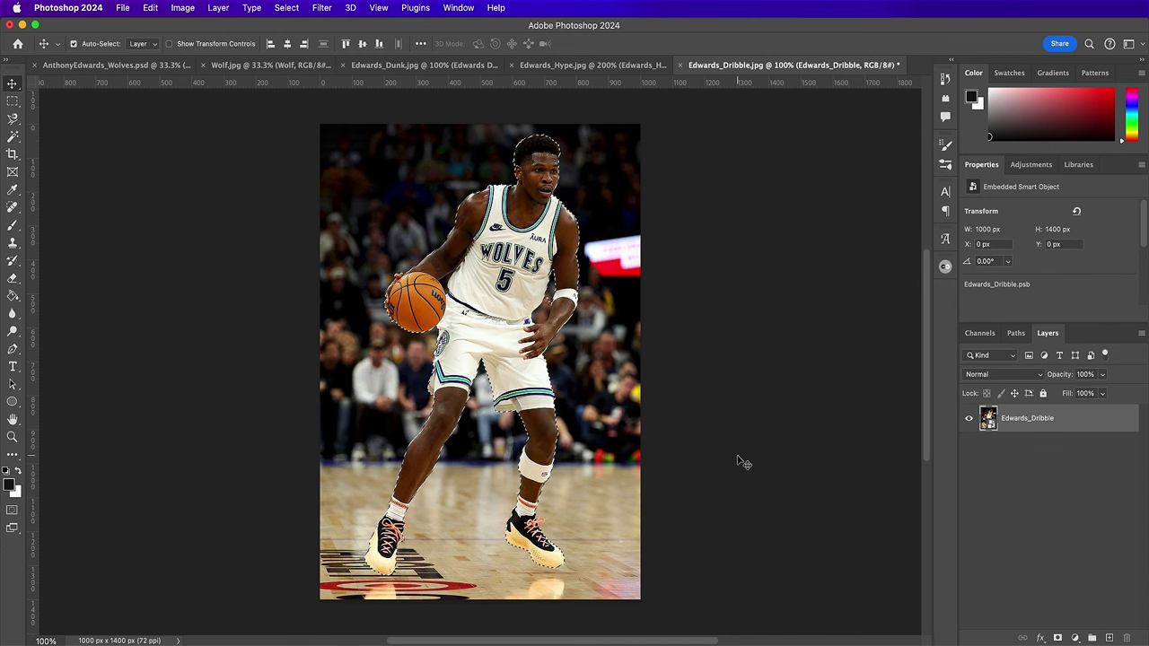
{"action": "key", "text": "super+plus"}
{"action": "scroll", "coordinate": [743, 462], "scroll_direction": "up", "scroll_amount": 5}
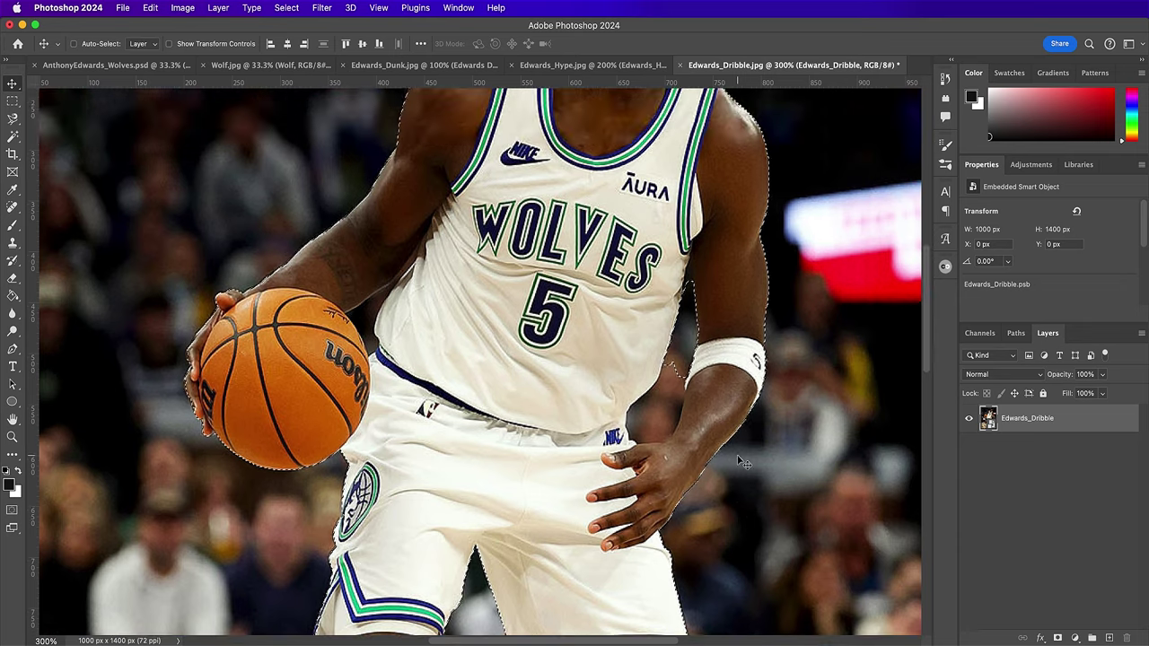
- Trace the gap between the arm and waistband with the Pen and remove it from the selection
{"action": "key", "text": "p"}
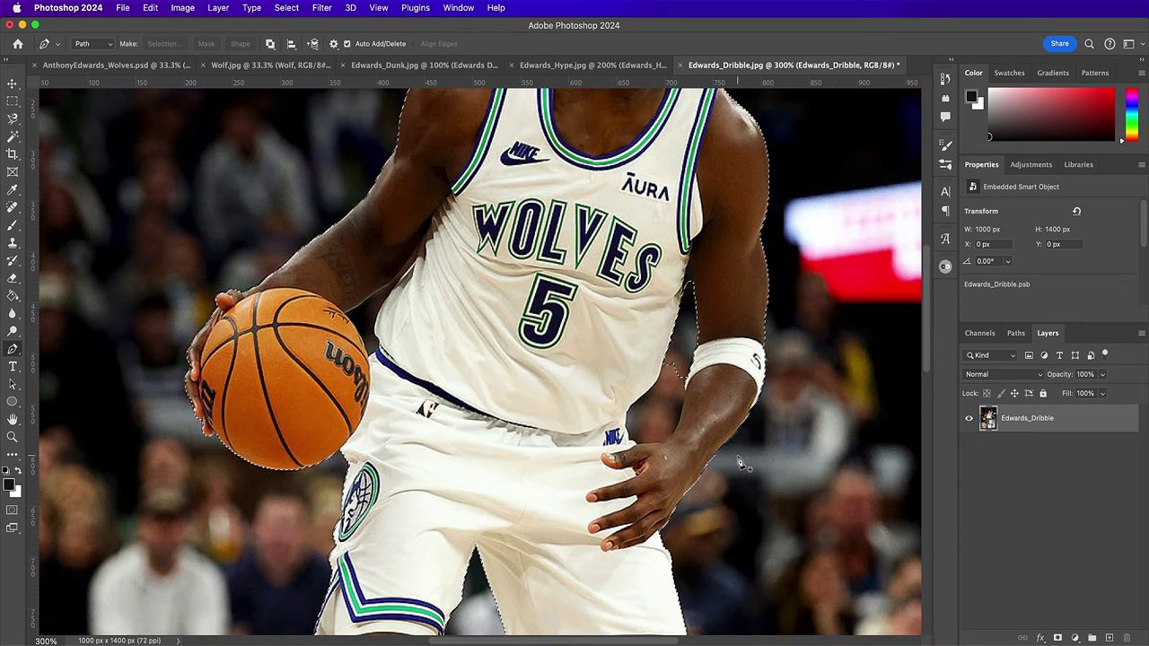
{"action": "left_click", "coordinate": [672, 359]}
{"action": "left_click", "coordinate": [653, 388]}
{"action": "left_click", "coordinate": [627, 408]}
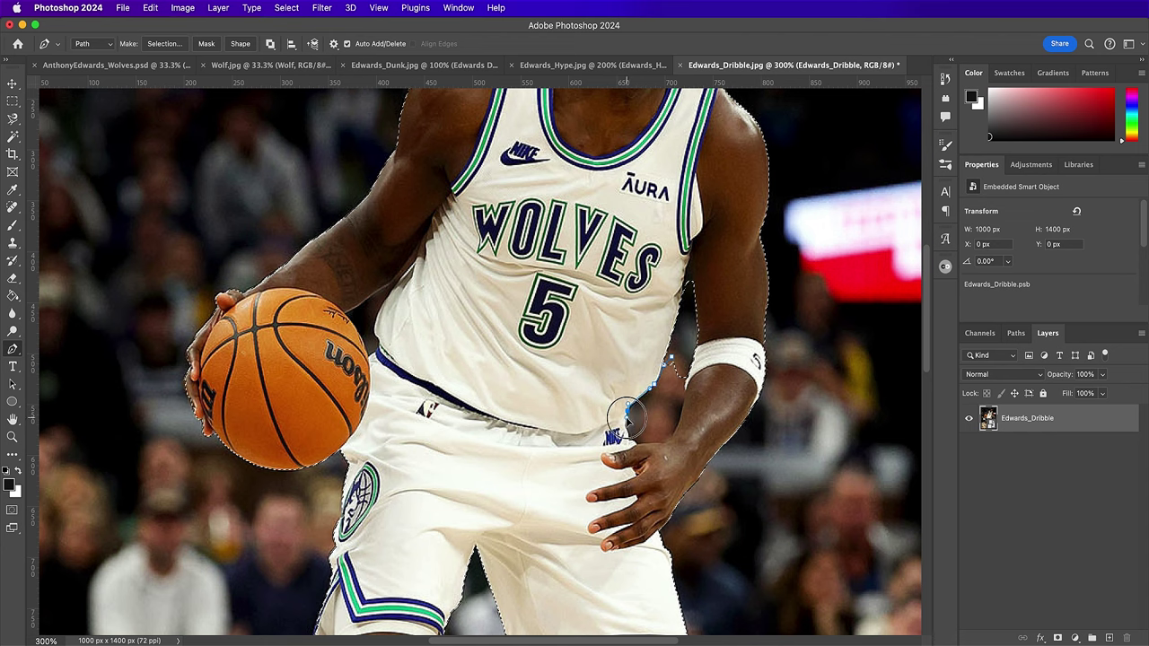
{"action": "left_click", "coordinate": [630, 434]}
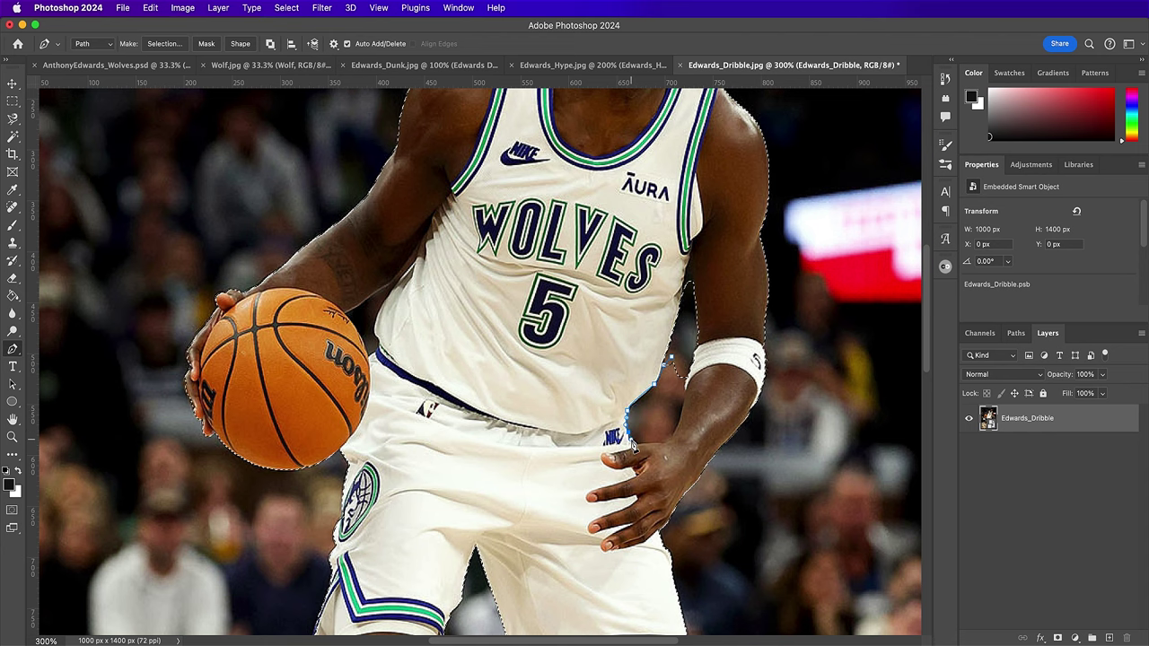
{"action": "key", "text": "super+equal"}
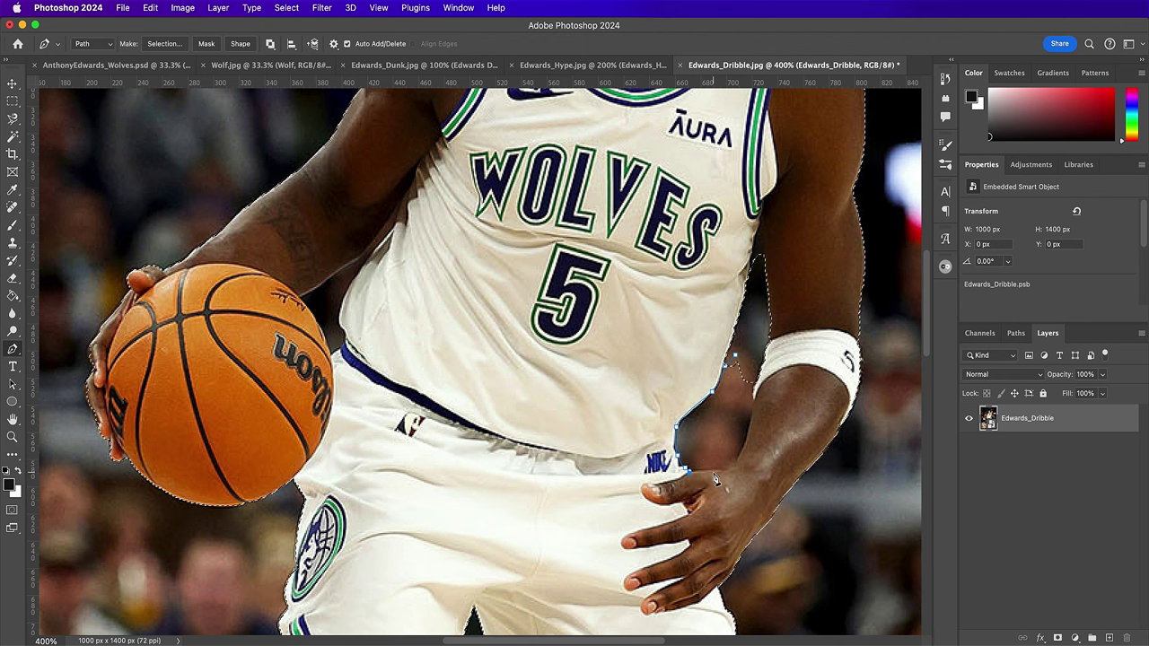
{"action": "left_click", "coordinate": [712, 471]}
{"action": "left_click", "coordinate": [743, 454]}
{"action": "left_click", "coordinate": [753, 410]}
{"action": "left_click", "coordinate": [755, 395]}
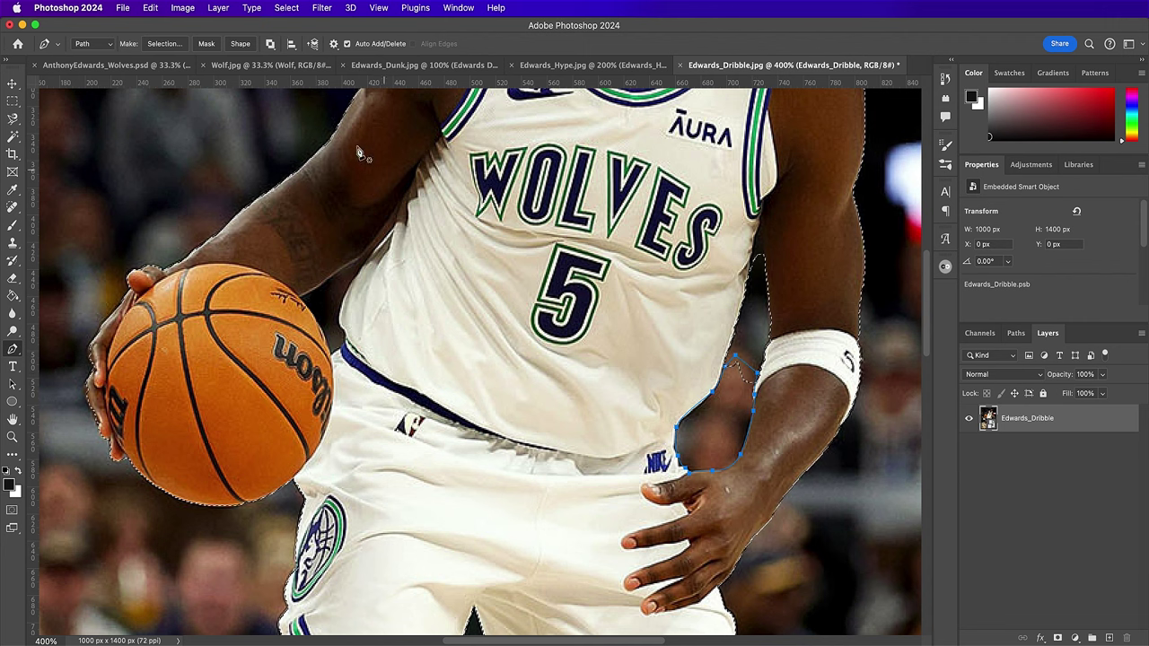
{"action": "left_click", "coordinate": [165, 43]}
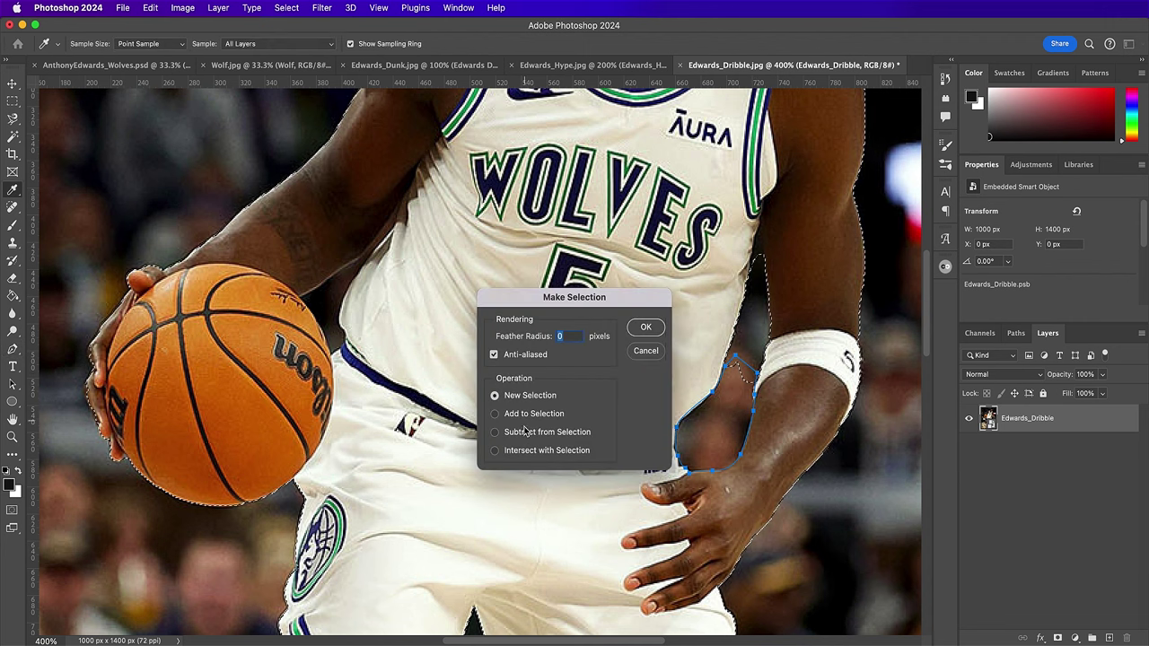
{"action": "key", "text": "Return"}
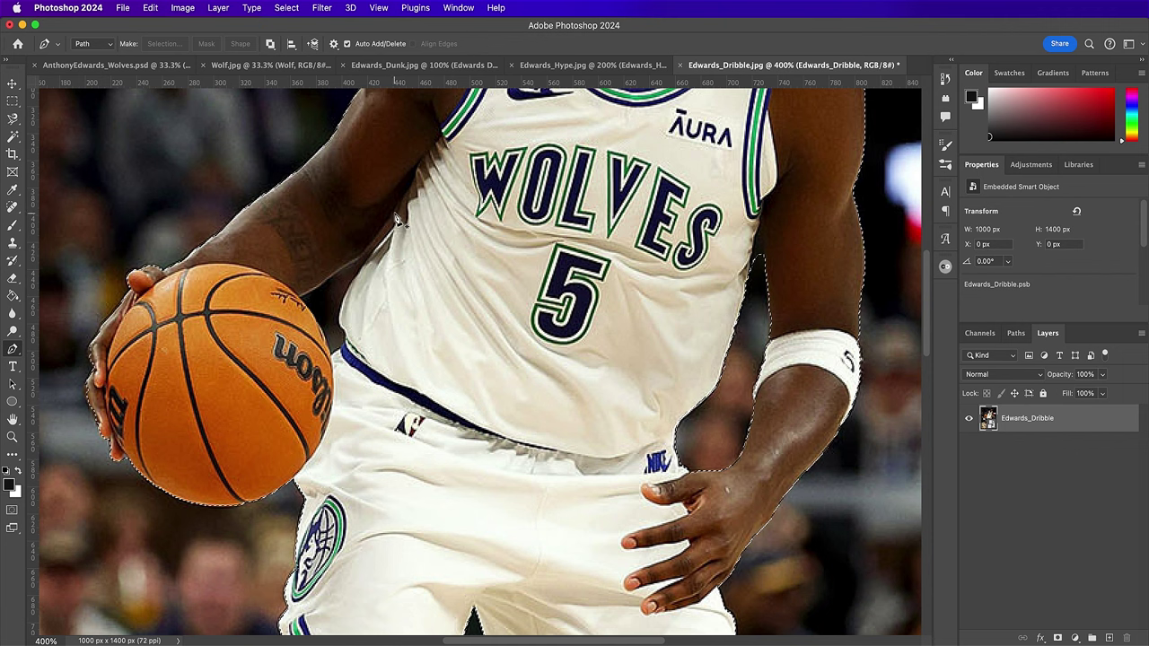
- Subtract the gap between the jersey and ball, then add the layer mask
{"action": "left_click", "coordinate": [397, 208]}
{"action": "left_click_drag", "start_coordinate": [357, 259], "coordinate": [352, 263]}
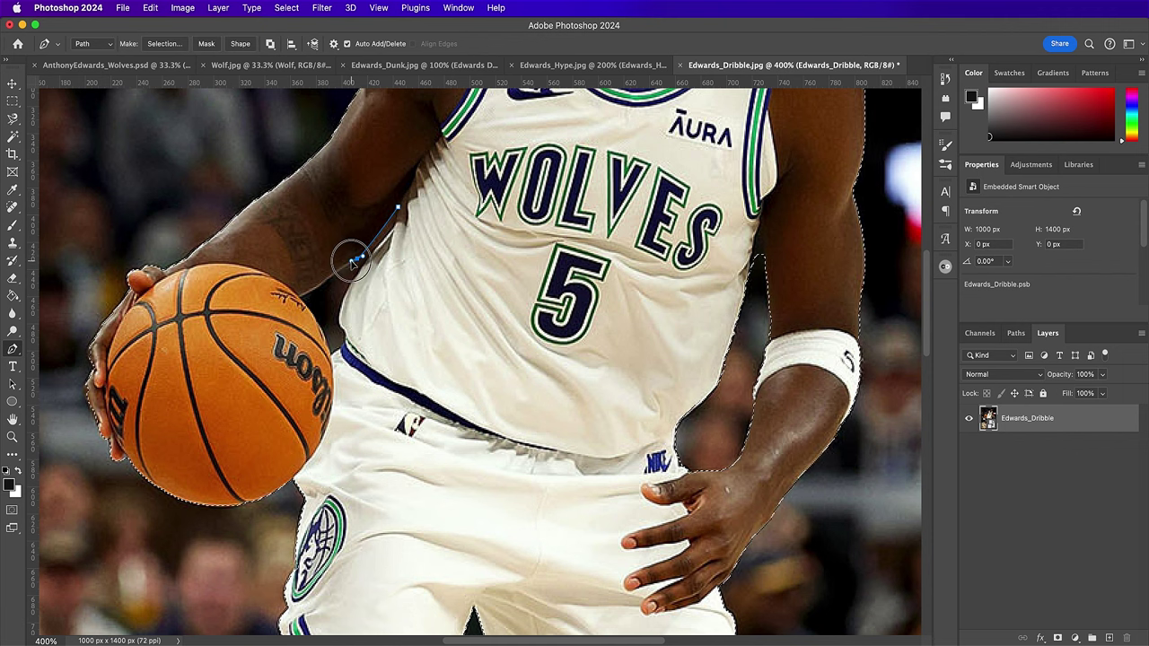
{"action": "left_click_drag", "start_coordinate": [310, 290], "coordinate": [299, 296]}
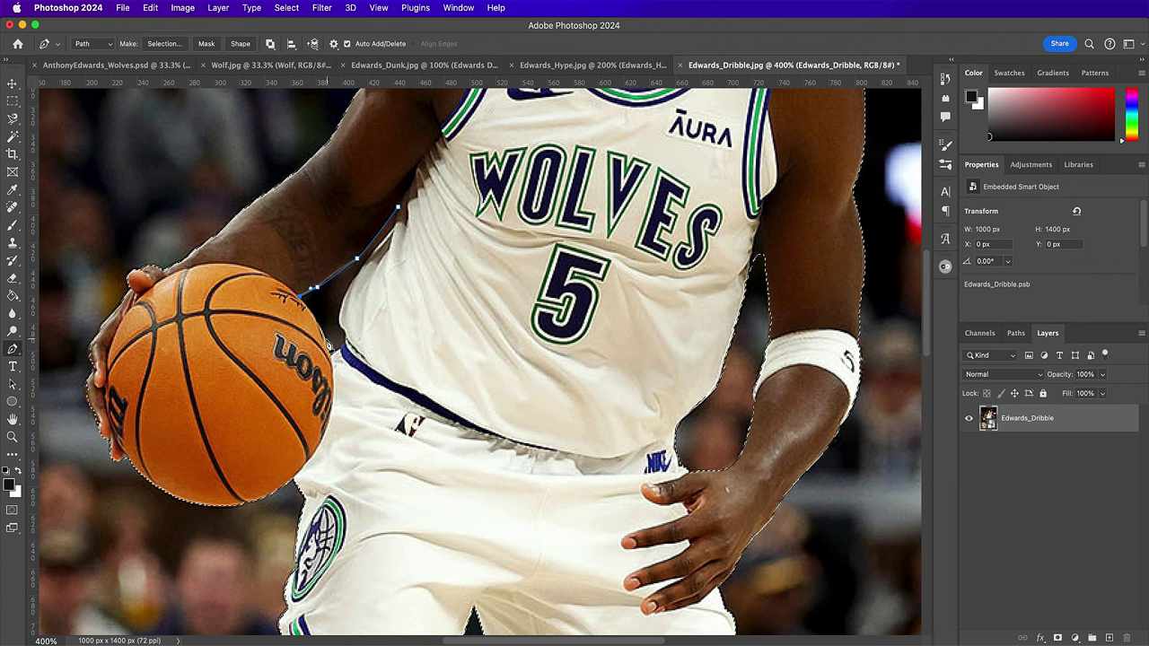
{"action": "left_click_drag", "start_coordinate": [326, 337], "coordinate": [332, 355]}
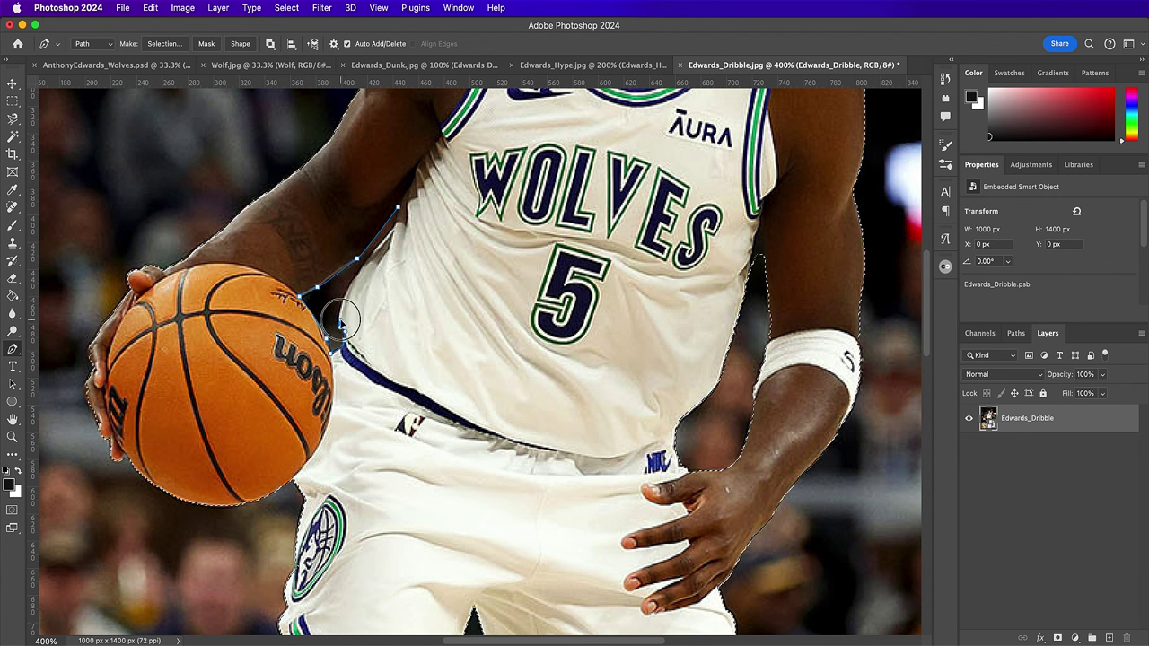
{"action": "left_click_drag", "start_coordinate": [351, 286], "coordinate": [381, 254]}
{"action": "left_click", "coordinate": [379, 237]}
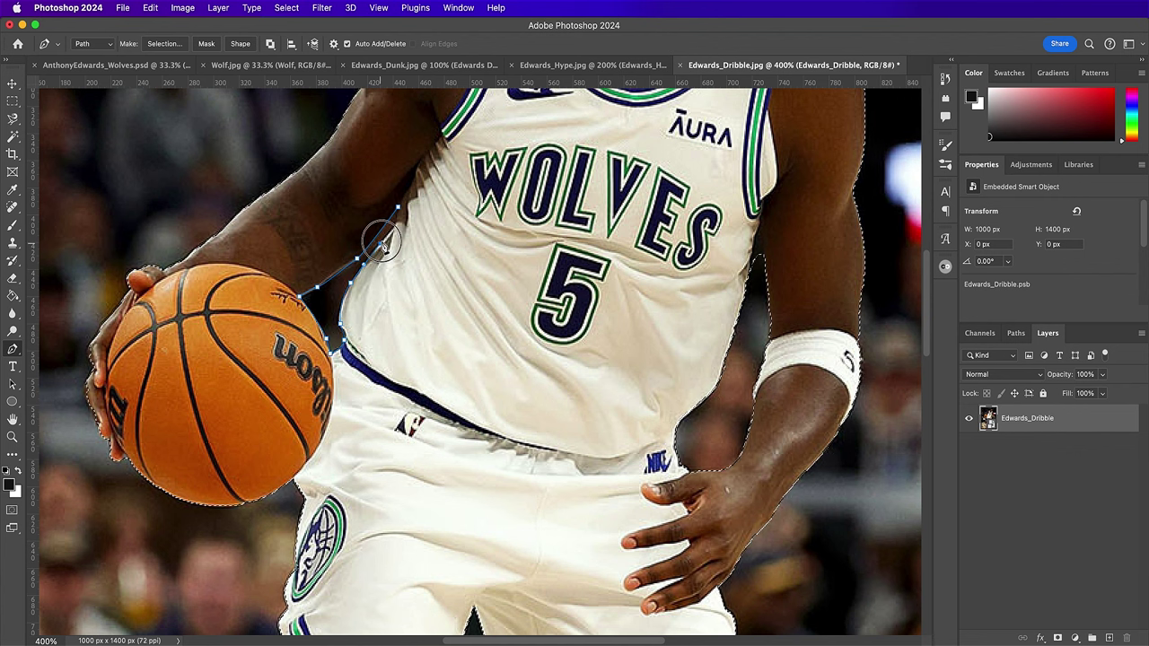
{"action": "left_click", "coordinate": [396, 227]}
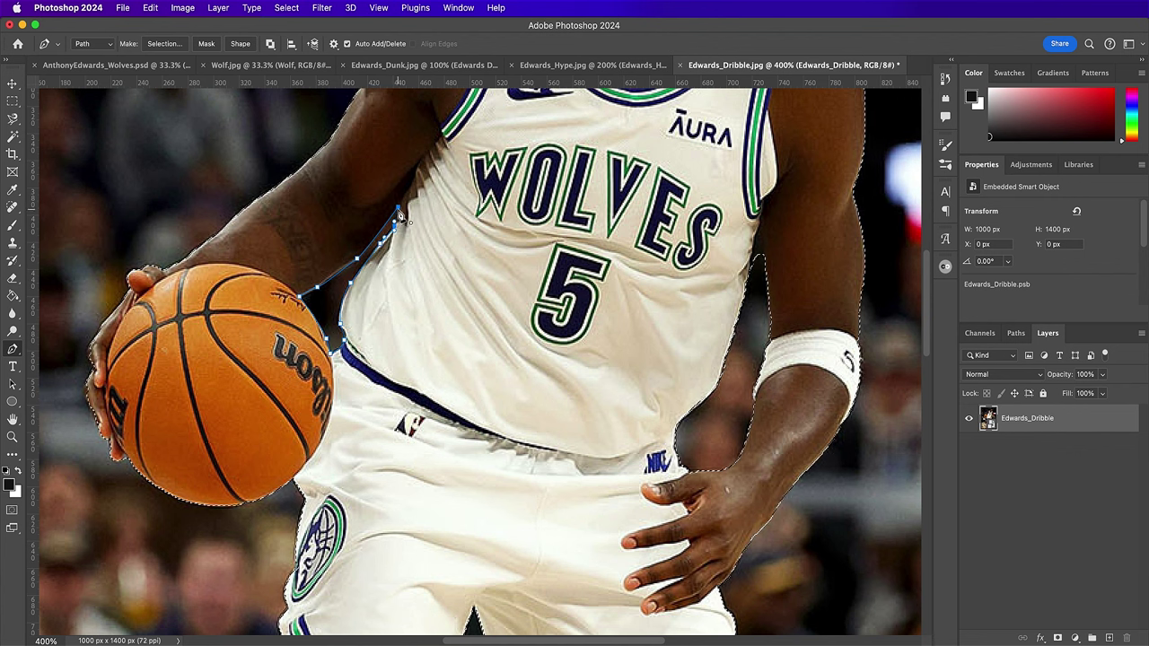
{"action": "left_click", "coordinate": [161, 44]}
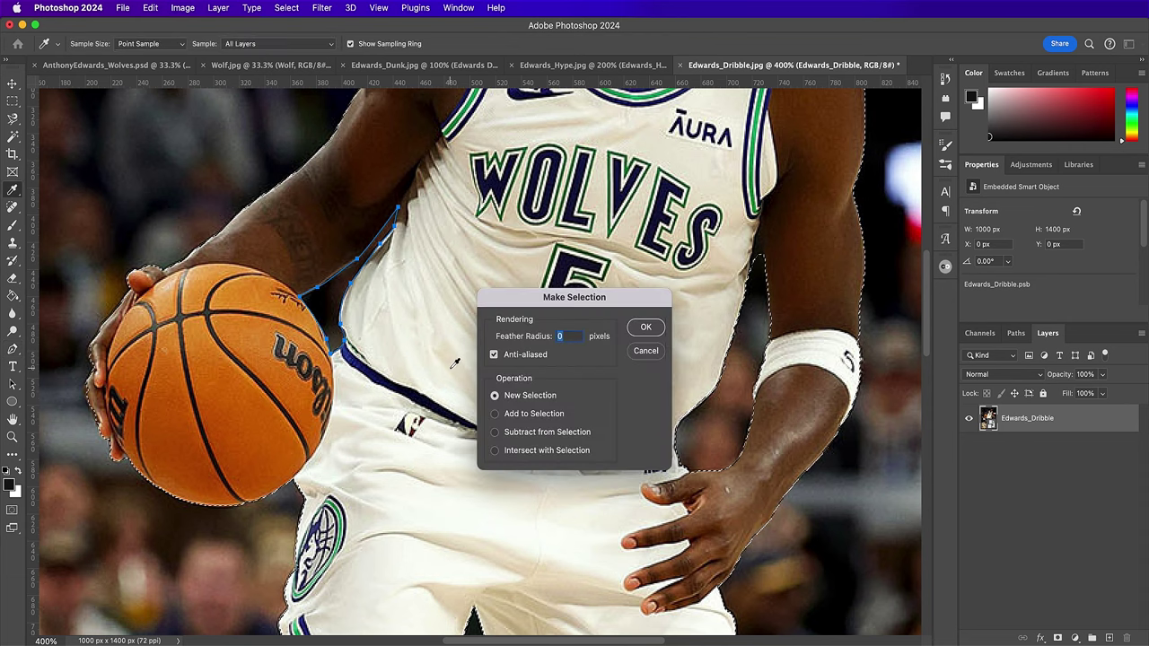
{"action": "left_click", "coordinate": [518, 434]}
{"action": "key", "text": "Return"}
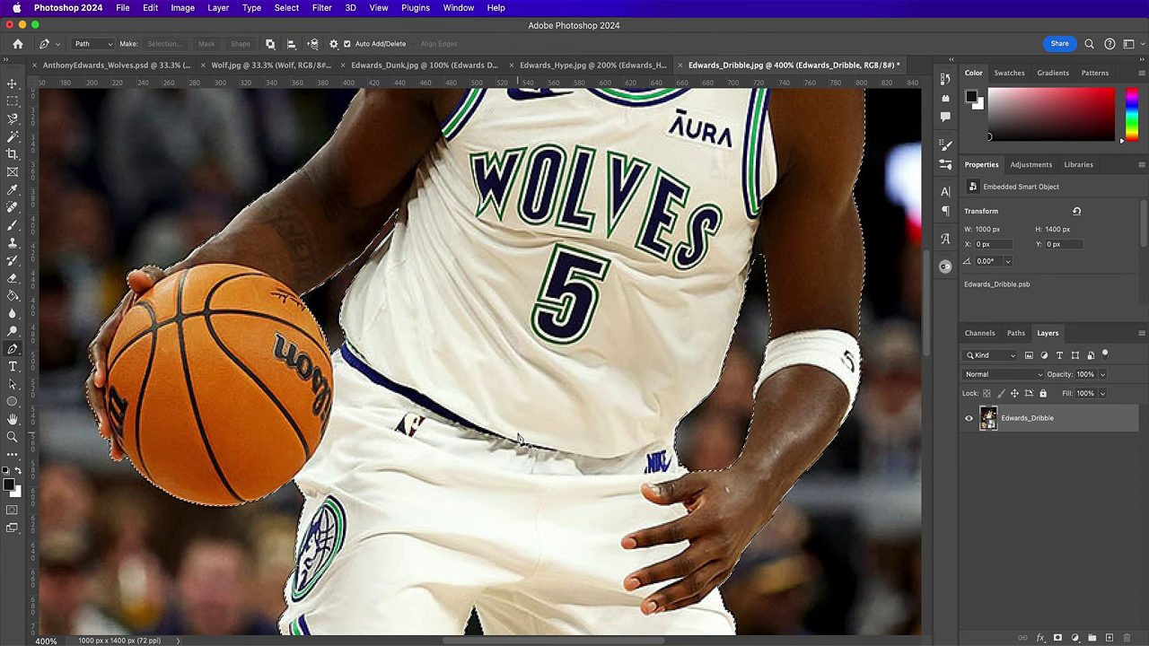
{"action": "key", "text": "super+minus"}
{"action": "key", "text": "super+minus"}
{"action": "key", "text": "super+minus"}
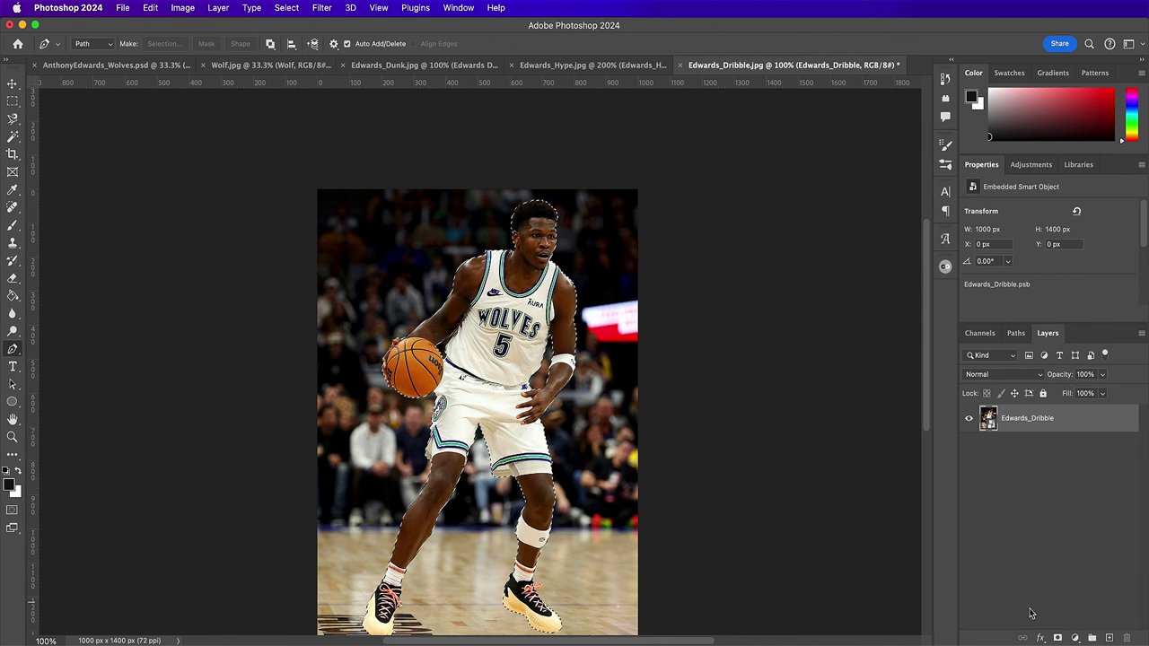
{"action": "left_click", "coordinate": [1058, 637]}
- Drag the cut-out Edwards_Dribble player into the poster document
{"action": "key", "text": "v"}
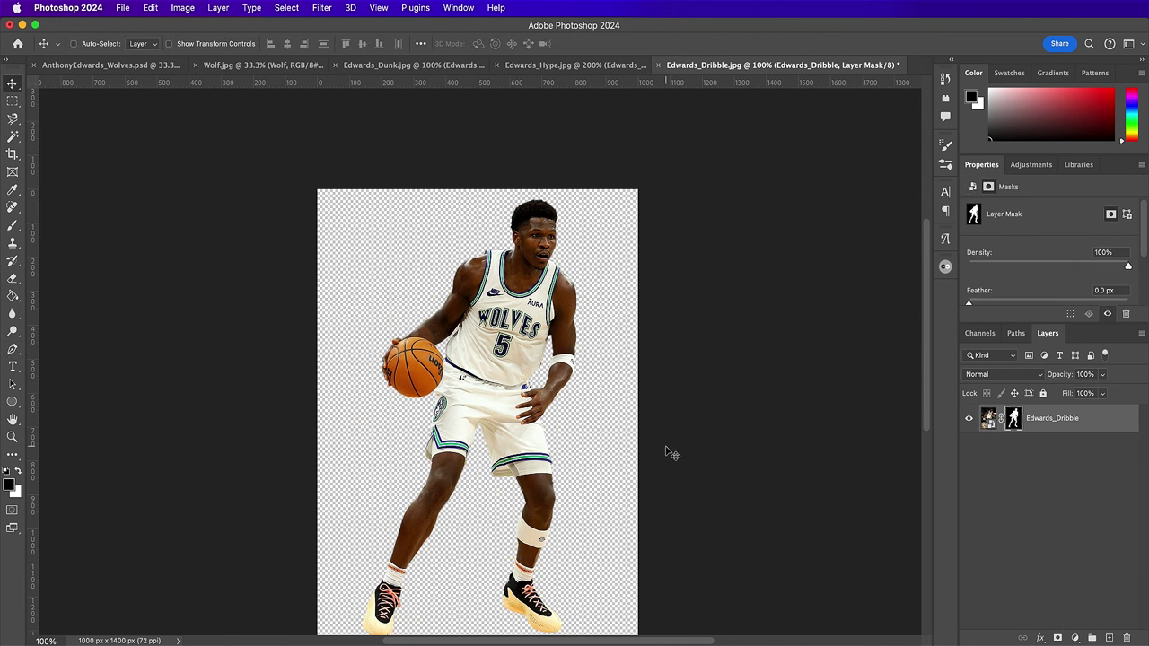
{"action": "left_click", "coordinate": [981, 420]}
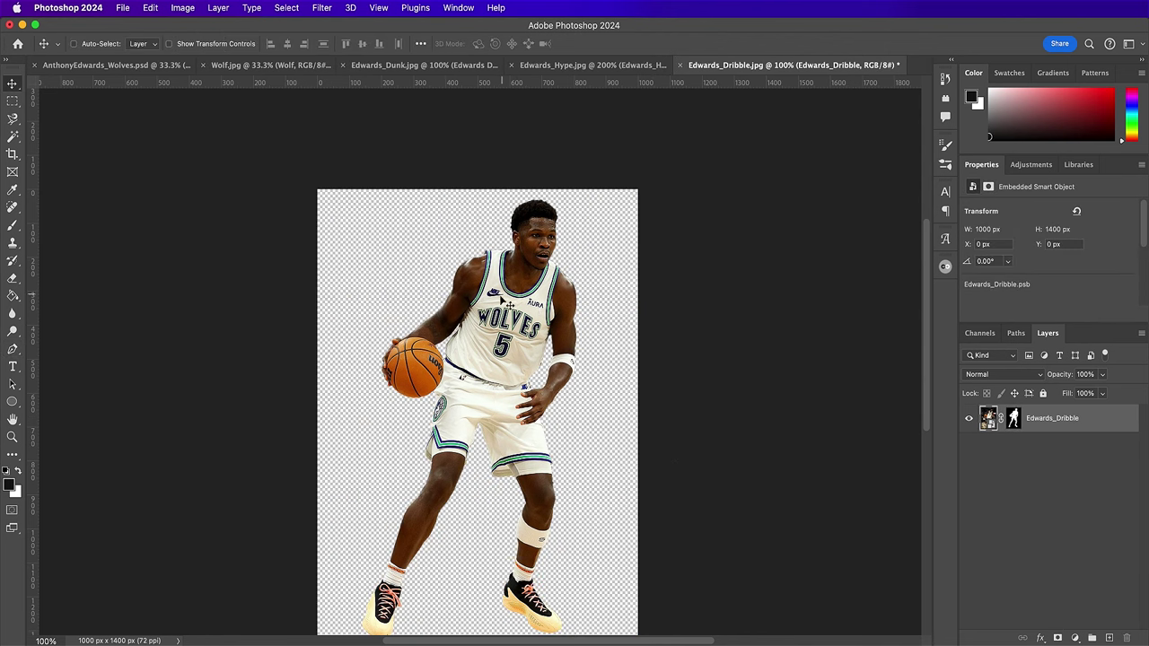
{"action": "left_click_drag", "start_coordinate": [415, 252], "coordinate": [557, 479]}
- Scale the dribbling player to about 277% and shift him left and down
{"action": "key", "text": "super+t"}
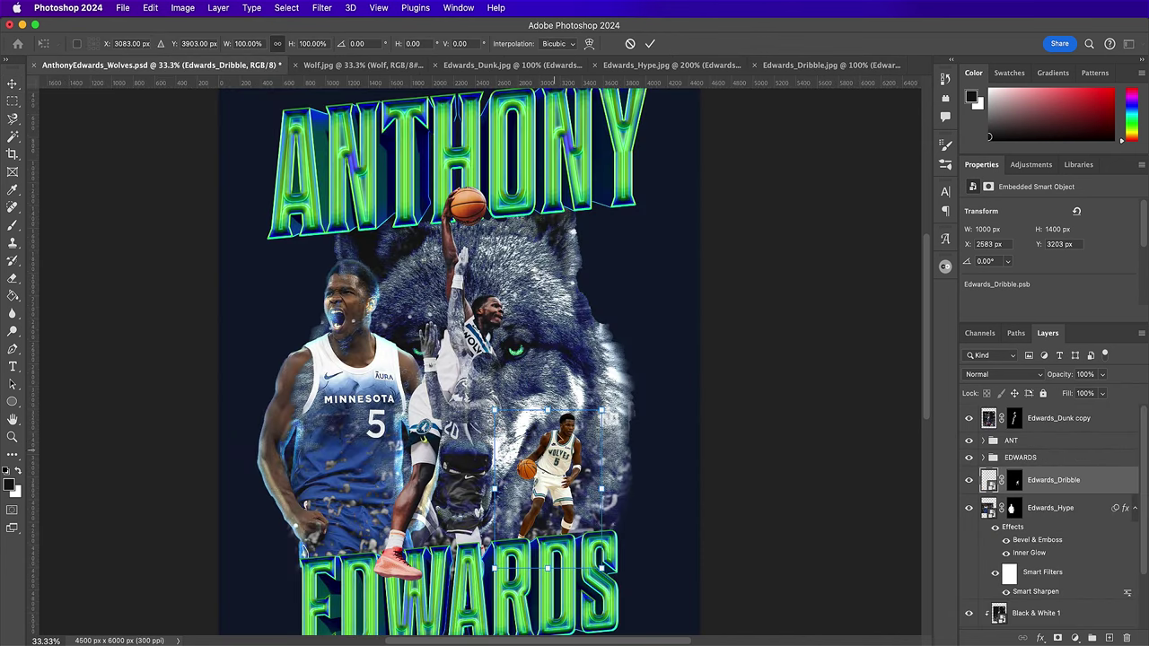
{"action": "left_click_drag", "start_coordinate": [547, 410], "coordinate": [603, 141]}
{"action": "left_click_drag", "start_coordinate": [567, 390], "coordinate": [583, 368]}
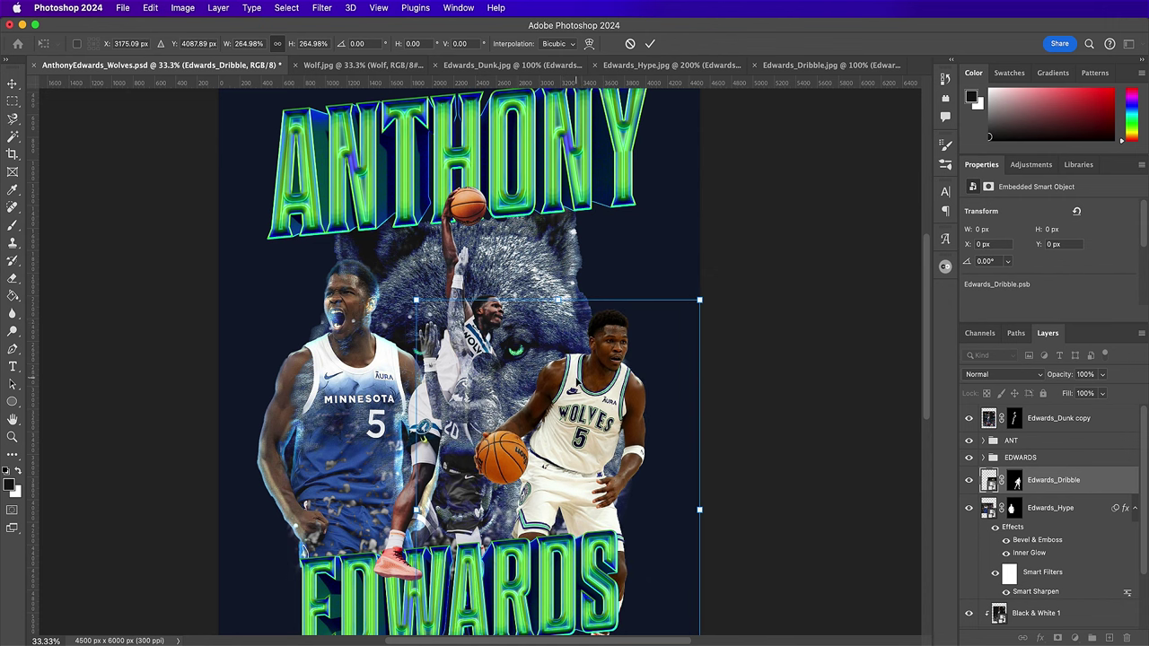
{"action": "left_click_drag", "start_coordinate": [559, 299], "coordinate": [560, 282]}
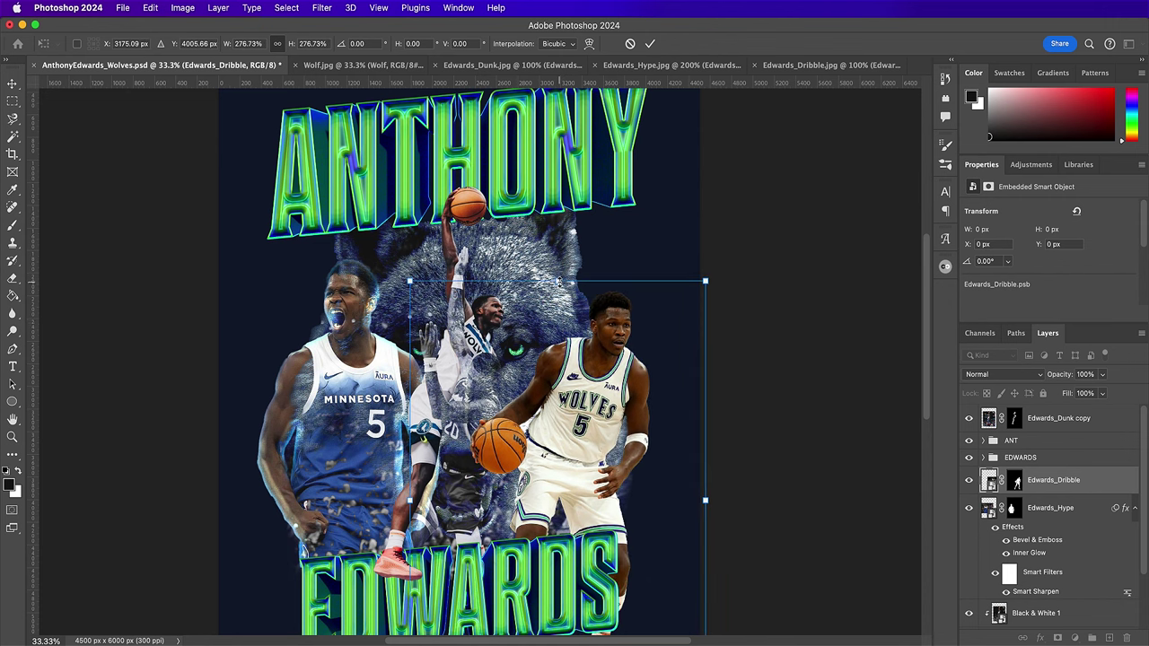
{"action": "left_click_drag", "start_coordinate": [585, 366], "coordinate": [570, 405]}
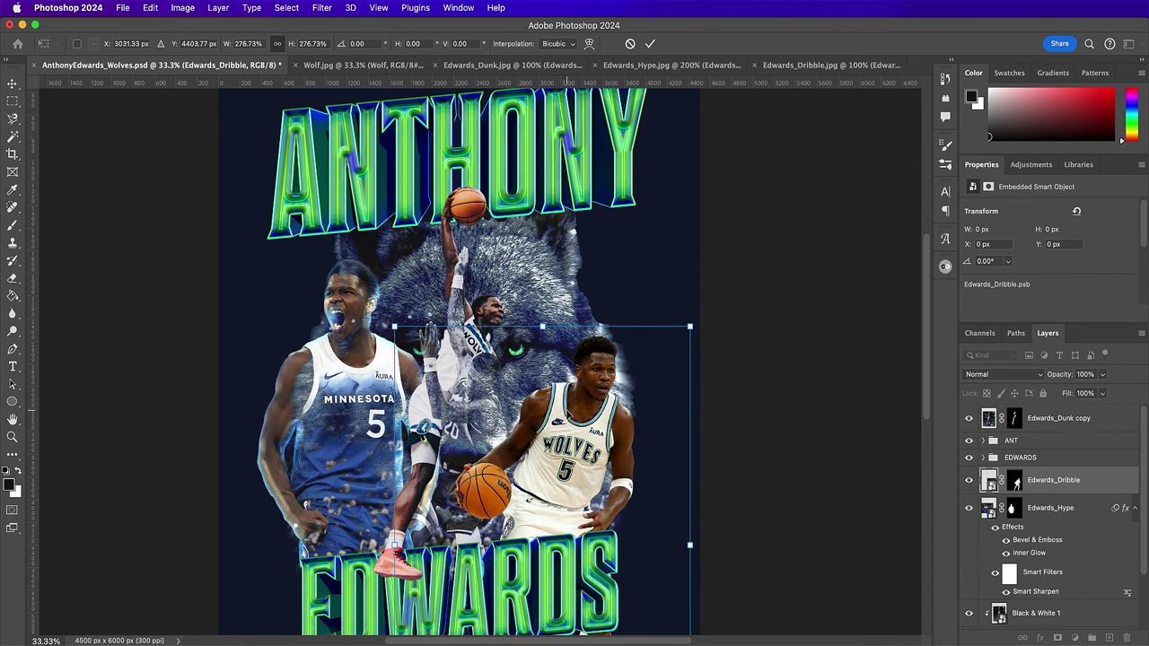
{"action": "key", "text": "Return"}
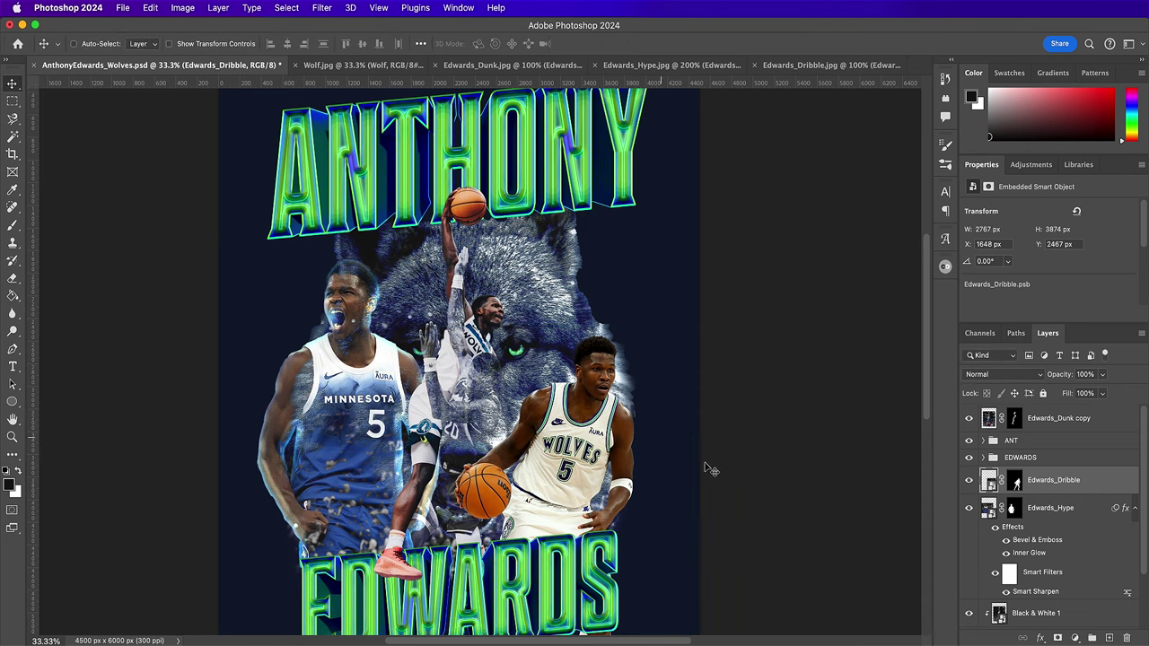
- Hide the player's front shoe on the Edwards_Dribble mask with a 600 px brush
{"action": "scroll", "coordinate": [725, 479], "scroll_direction": "down", "scroll_amount": 5}
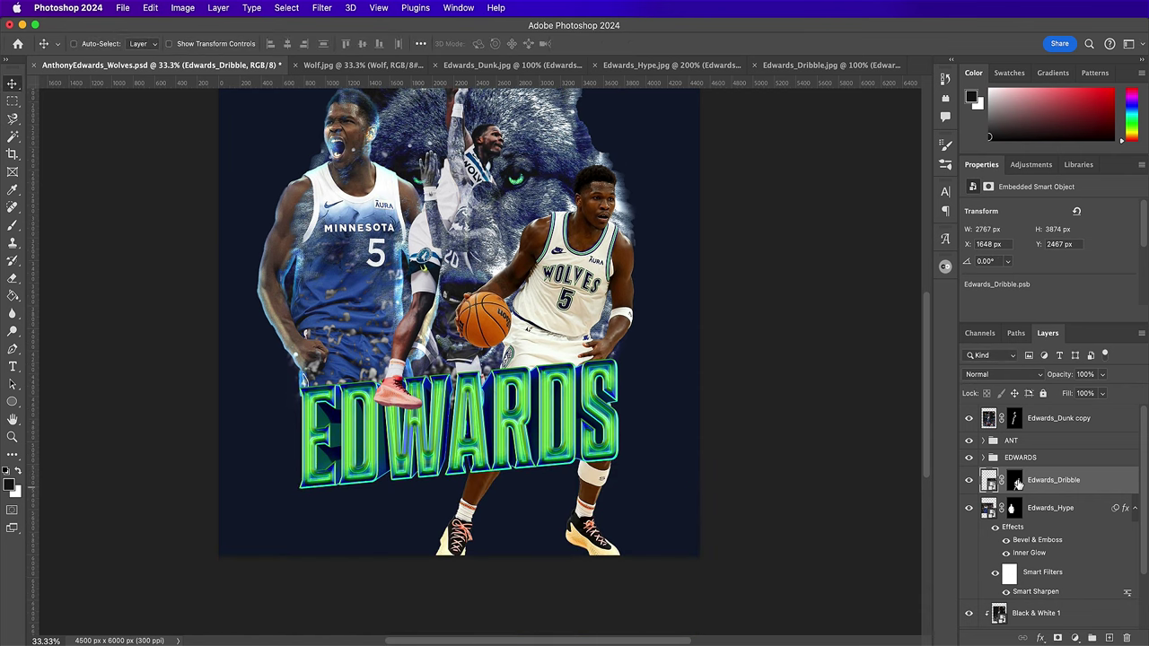
{"action": "left_click", "coordinate": [1015, 482]}
{"action": "key", "text": "b"}
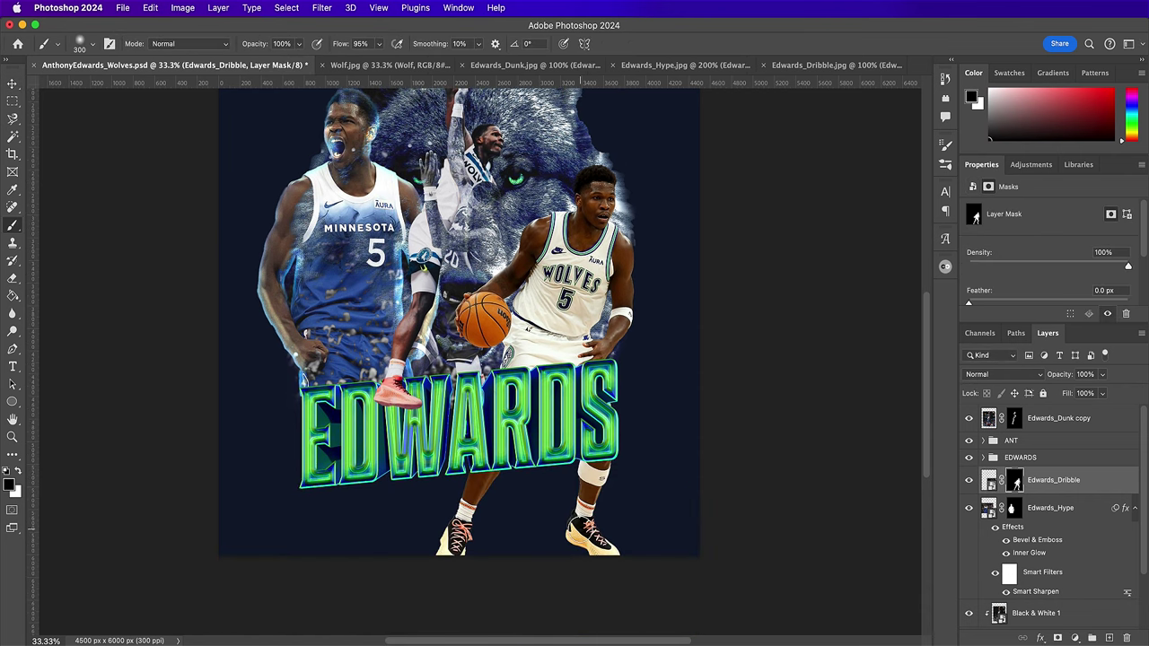
{"action": "key", "text": "bracketright"}
{"action": "key", "text": "bracketright"}
{"action": "key", "text": "bracketright"}
{"action": "key", "text": "bracketright"}
{"action": "mouse_move", "coordinate": [533, 550]}
{"action": "left_mouse_down"}
{"action": "mouse_move", "coordinate": [554, 499]}
{"action": "mouse_move", "coordinate": [583, 450]}
{"action": "mouse_move", "coordinate": [593, 471]}
{"action": "mouse_move", "coordinate": [483, 524]}
{"action": "mouse_move", "coordinate": [497, 475]}
{"action": "mouse_move", "coordinate": [472, 563]}
{"action": "left_mouse_up"}
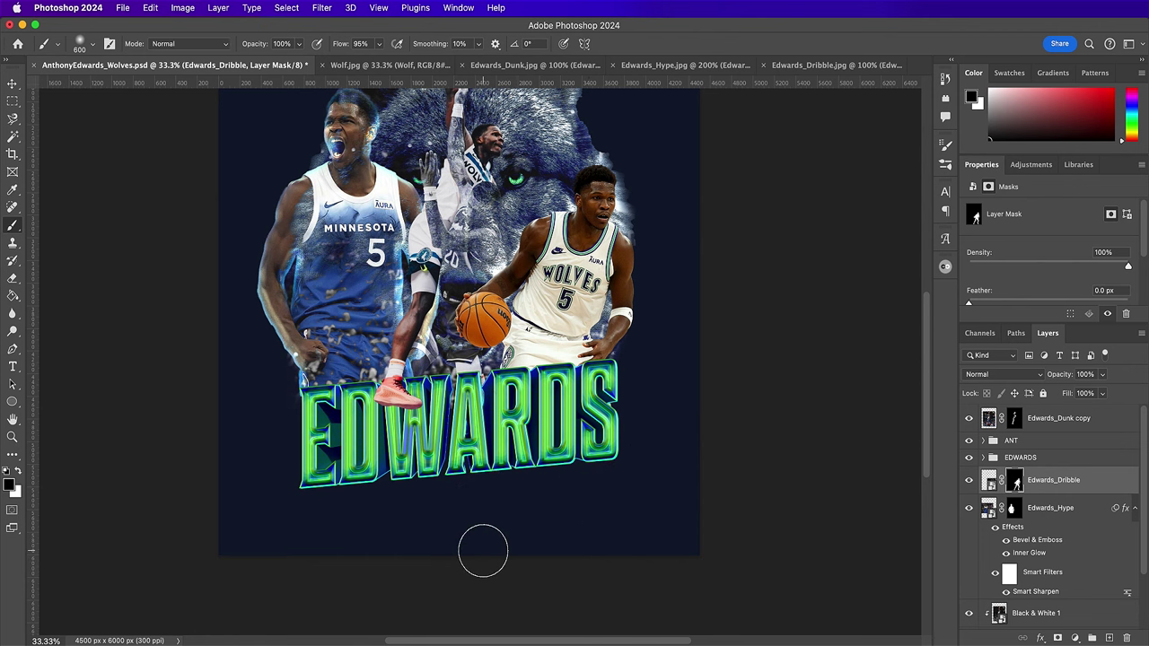
- Target the Edwards_Dribble image instead of its mask and bring up the Filter menu
{"action": "scroll", "coordinate": [482, 546], "scroll_direction": "up", "scroll_amount": 5}
{"action": "key", "text": "v"}
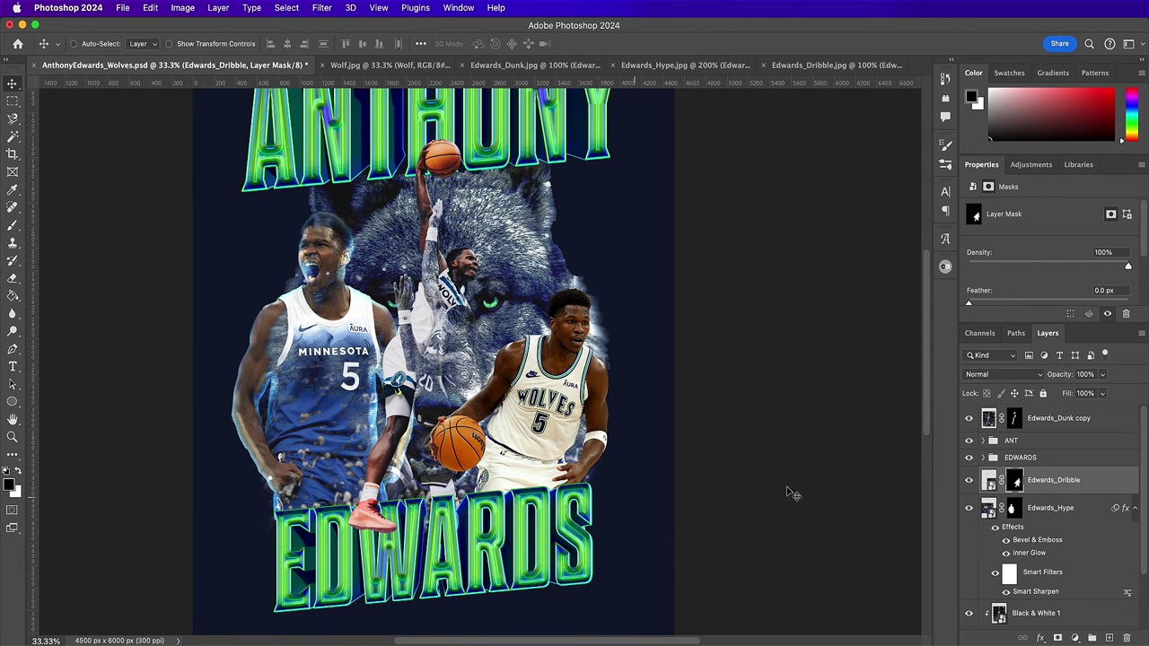
{"action": "left_click", "coordinate": [988, 481]}
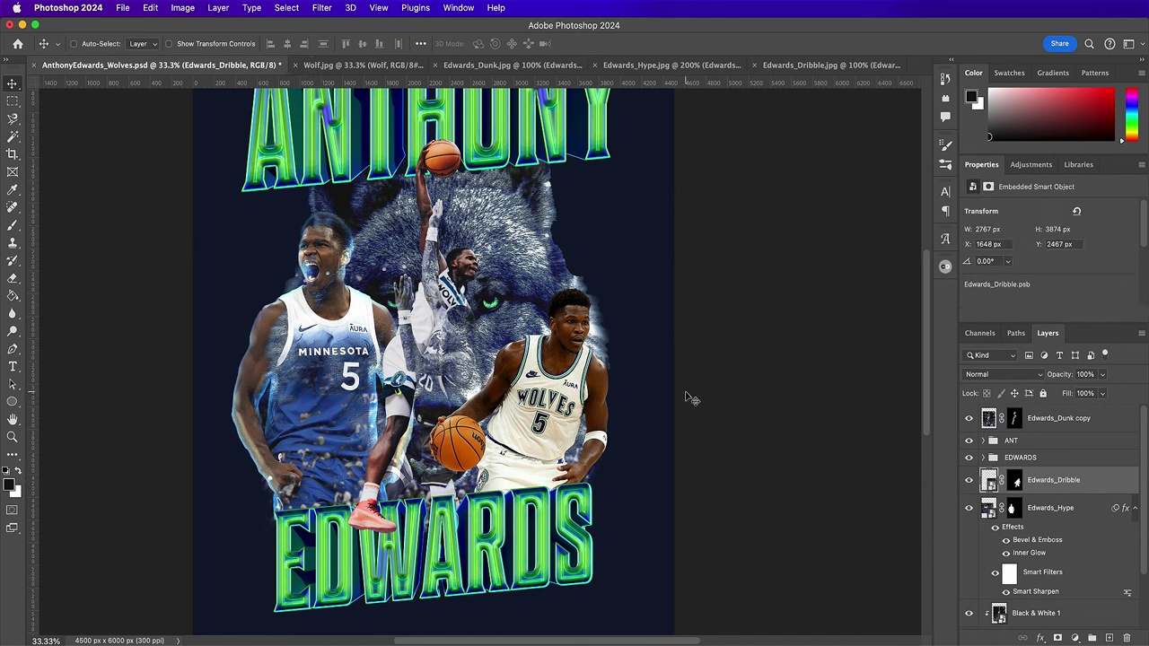
{"action": "left_click", "coordinate": [323, 8]}
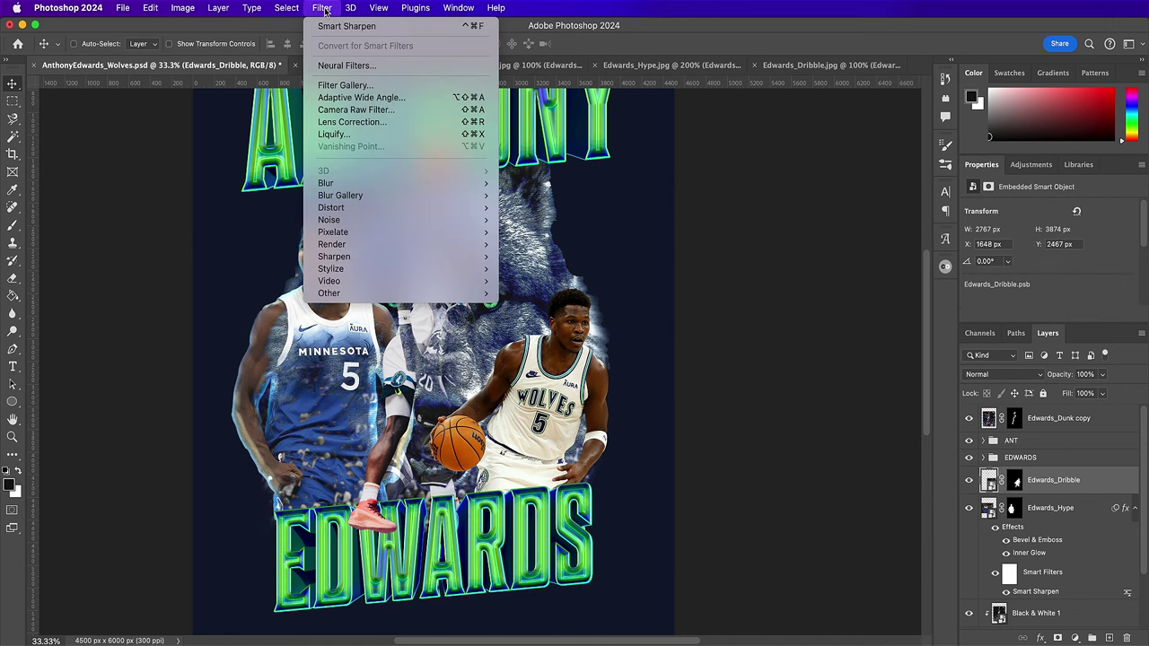
- Duplicate Edwards_Dribble and apply Smart Sharpen to the copy at 291%, 5.3 px radius, 9% noise
{"action": "left_click", "coordinate": [324, 8]}
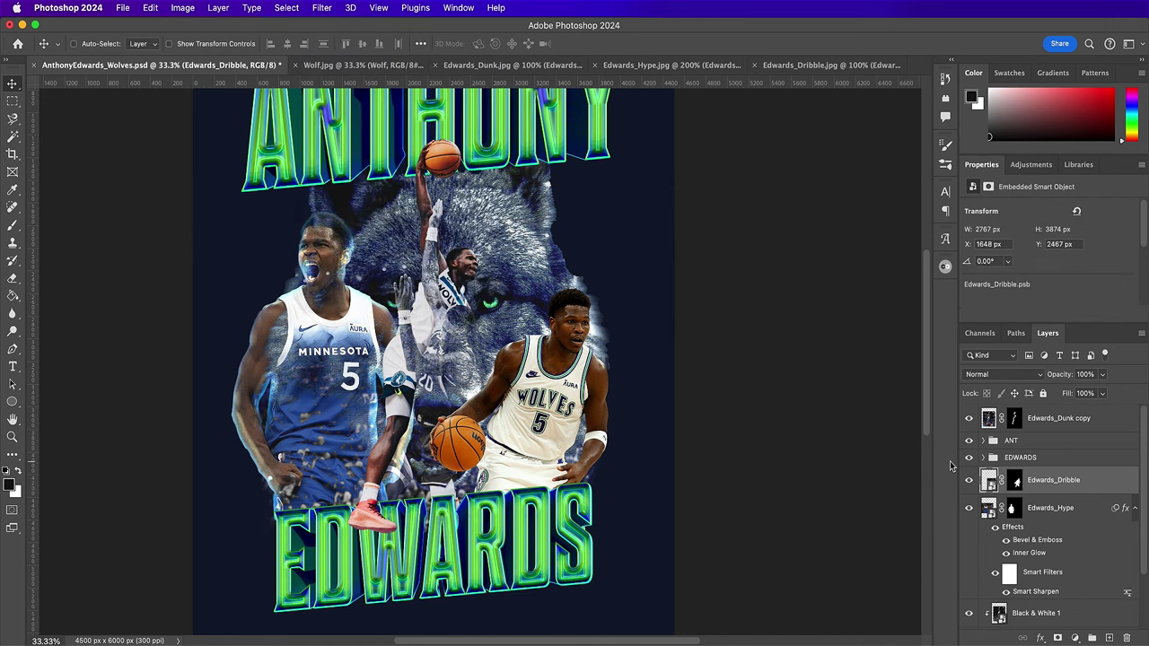
{"action": "key", "text": "super+j"}
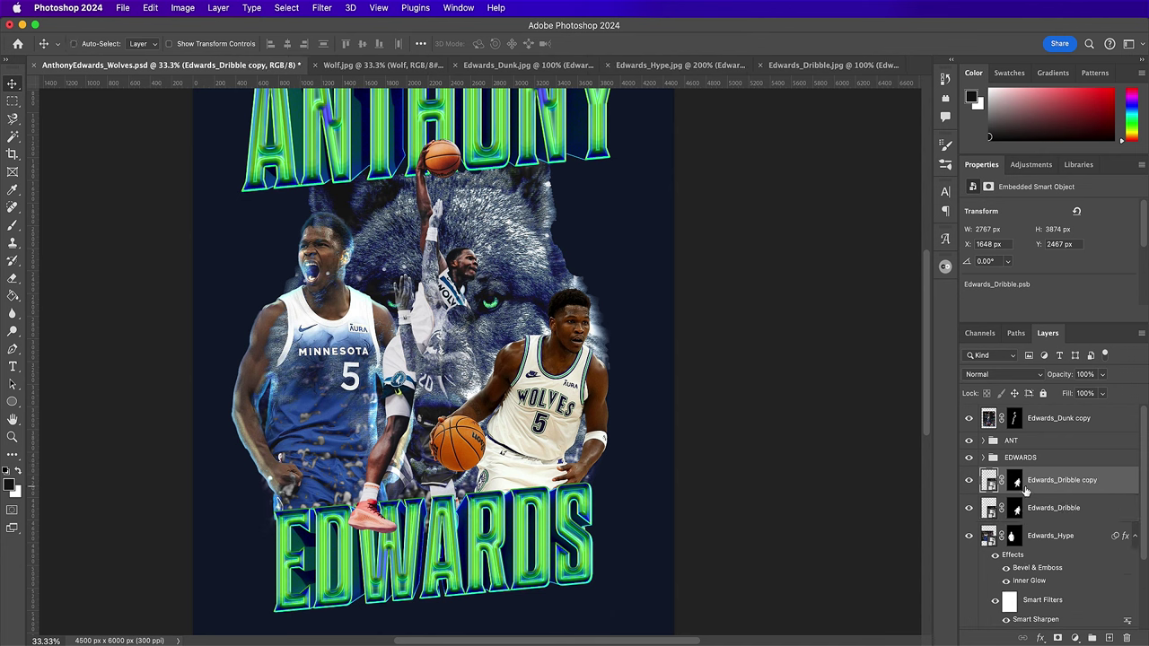
{"action": "left_click", "coordinate": [320, 8]}
{"action": "left_click", "coordinate": [318, 27]}
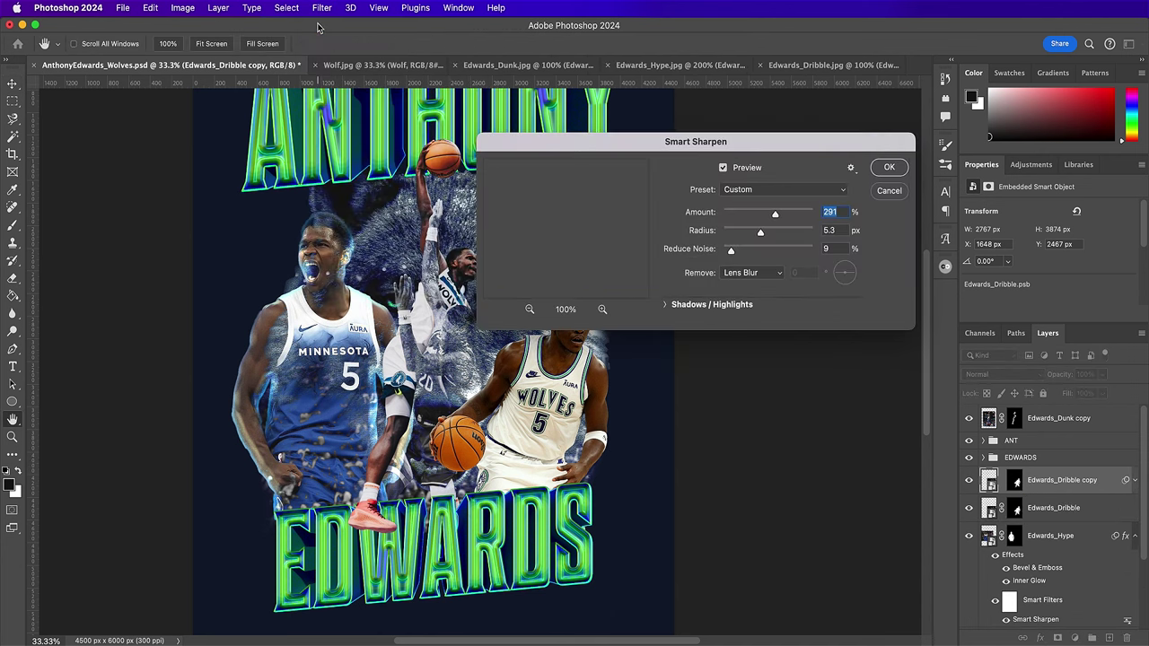
{"action": "left_click", "coordinate": [892, 167]}
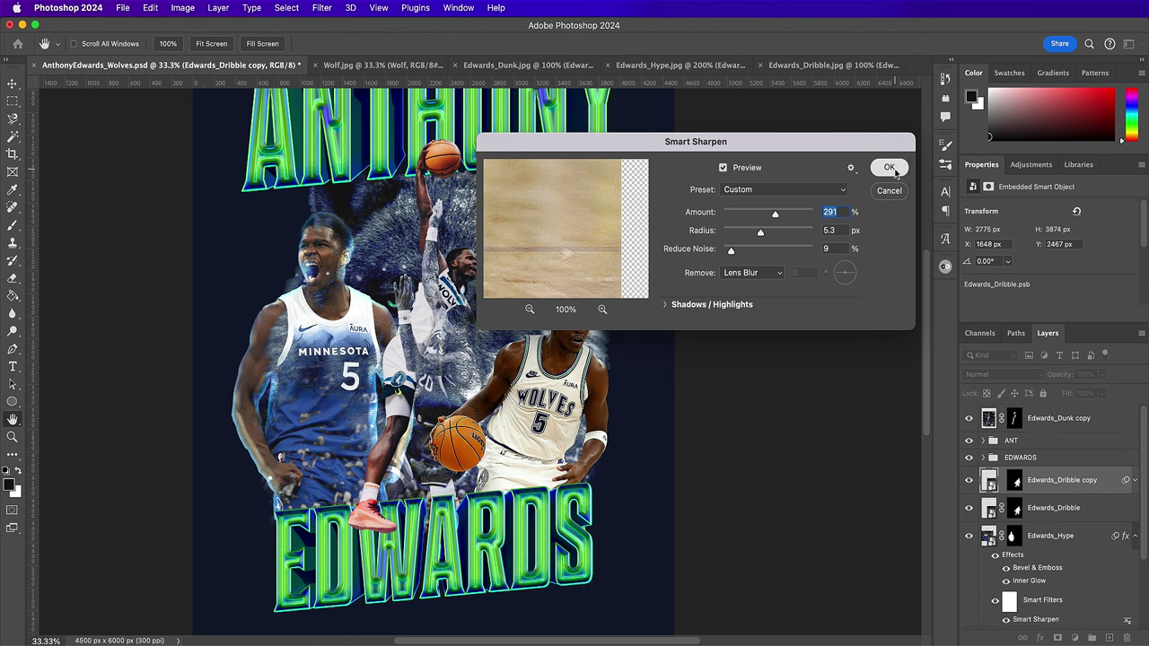
{"action": "left_click", "coordinate": [889, 168]}
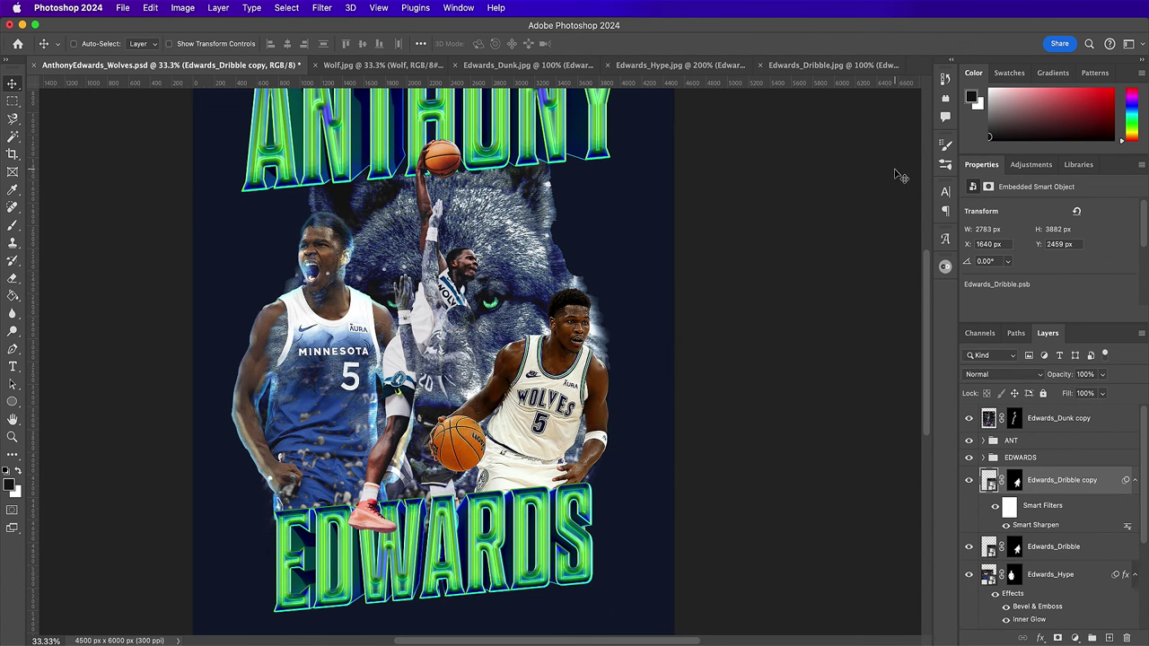
{"action": "scroll", "coordinate": [1051, 555], "scroll_direction": "down", "scroll_amount": 2}
{"action": "left_click", "coordinate": [1050, 539]}
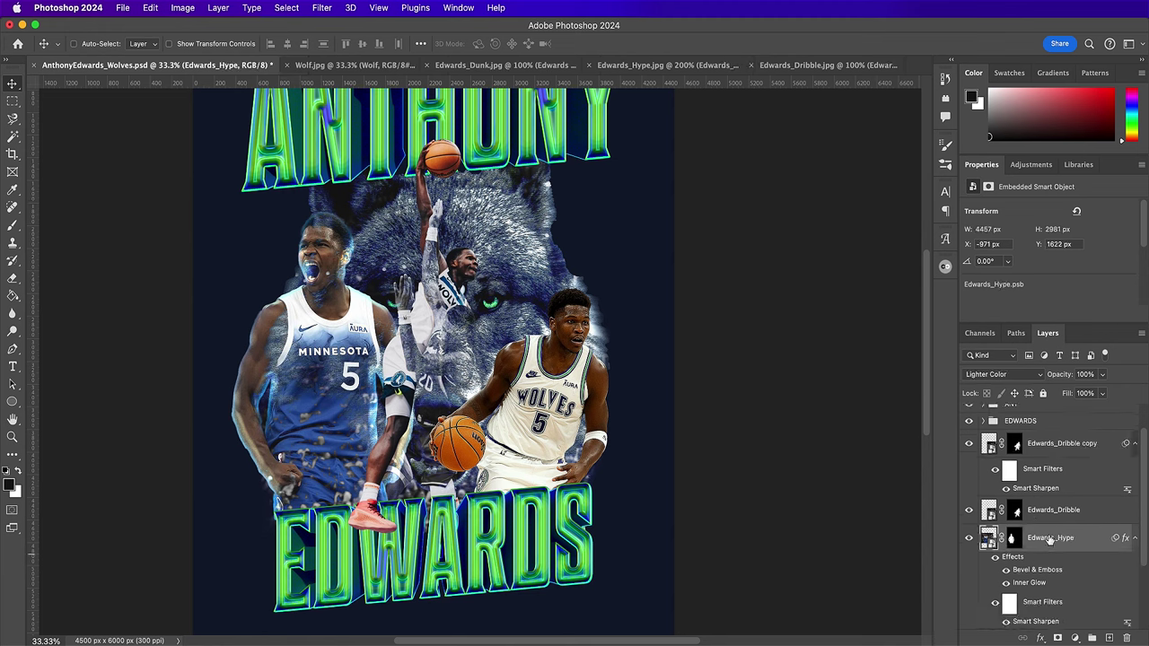
- Copy the Edwards_Hype layer style and paste it onto Edwards_Dribble copy
{"action": "right_click", "coordinate": [1050, 539]}
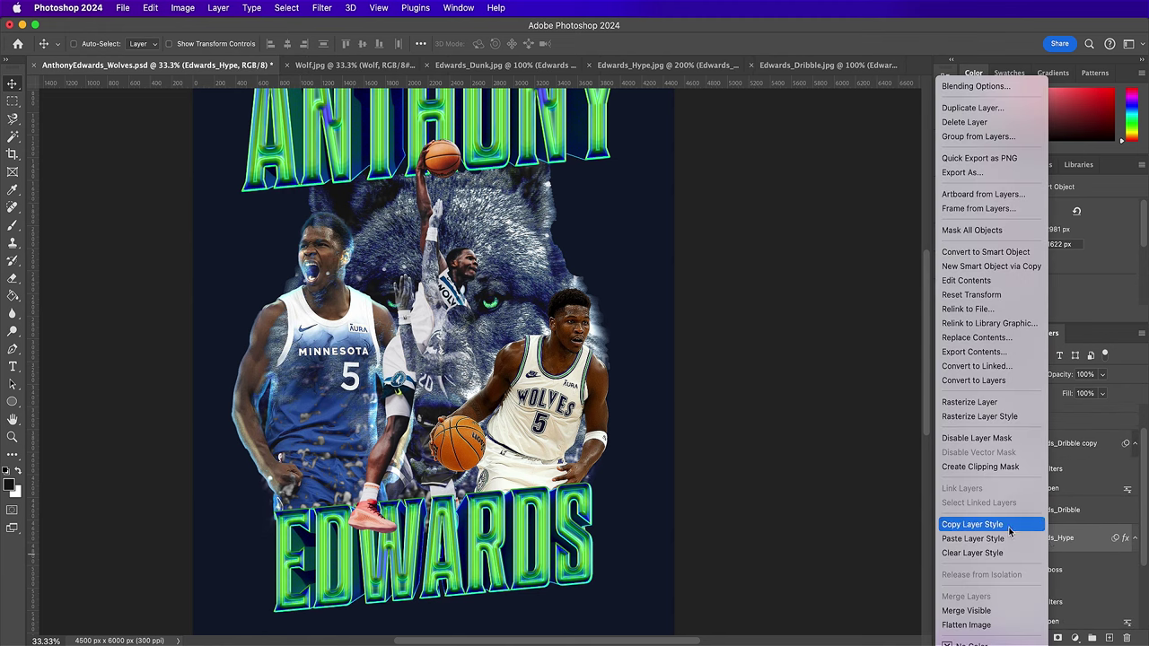
{"action": "left_click", "coordinate": [1009, 531]}
{"action": "left_click", "coordinate": [1046, 512]}
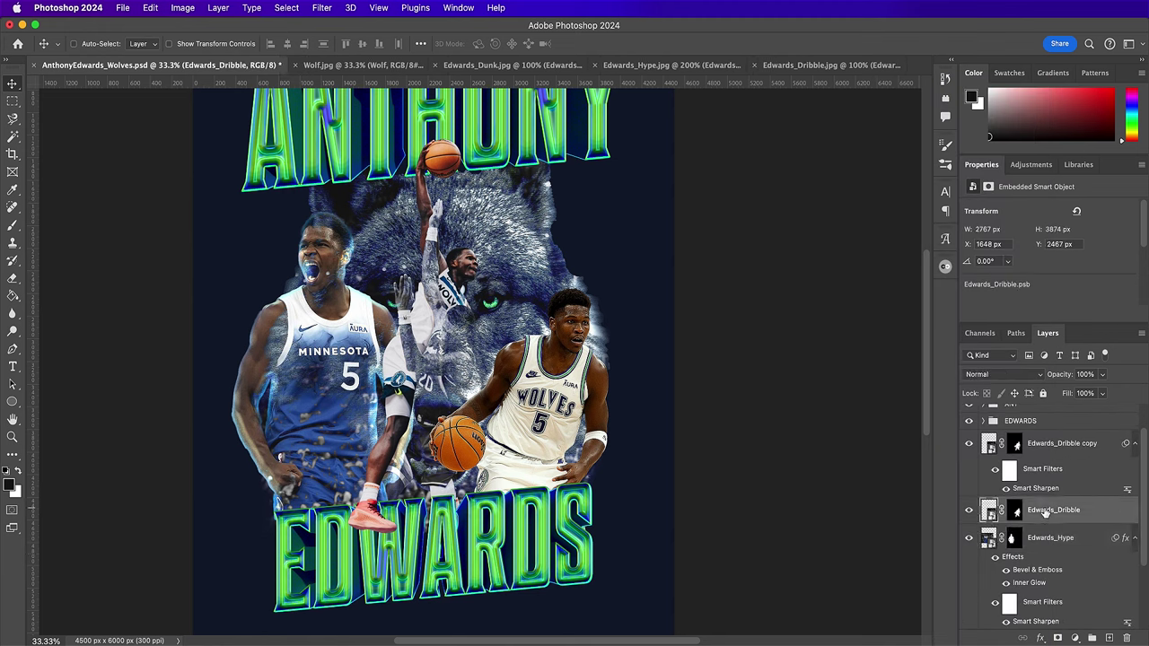
{"action": "left_click", "coordinate": [1044, 449]}
{"action": "right_click", "coordinate": [1044, 449]}
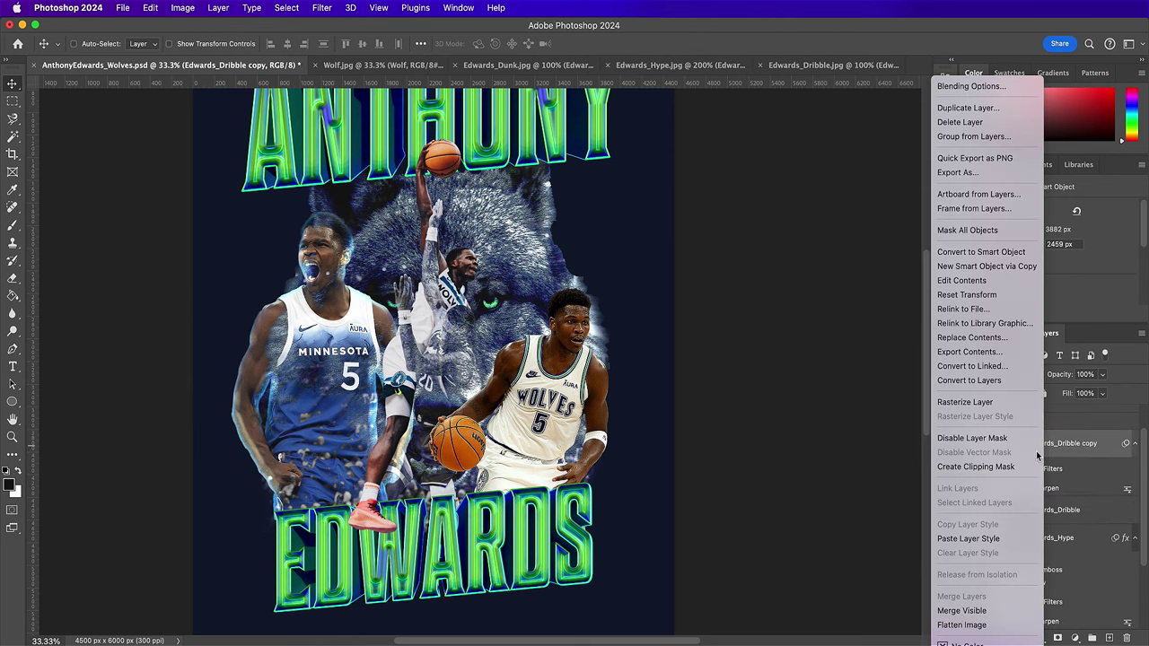
{"action": "left_click", "coordinate": [983, 540]}
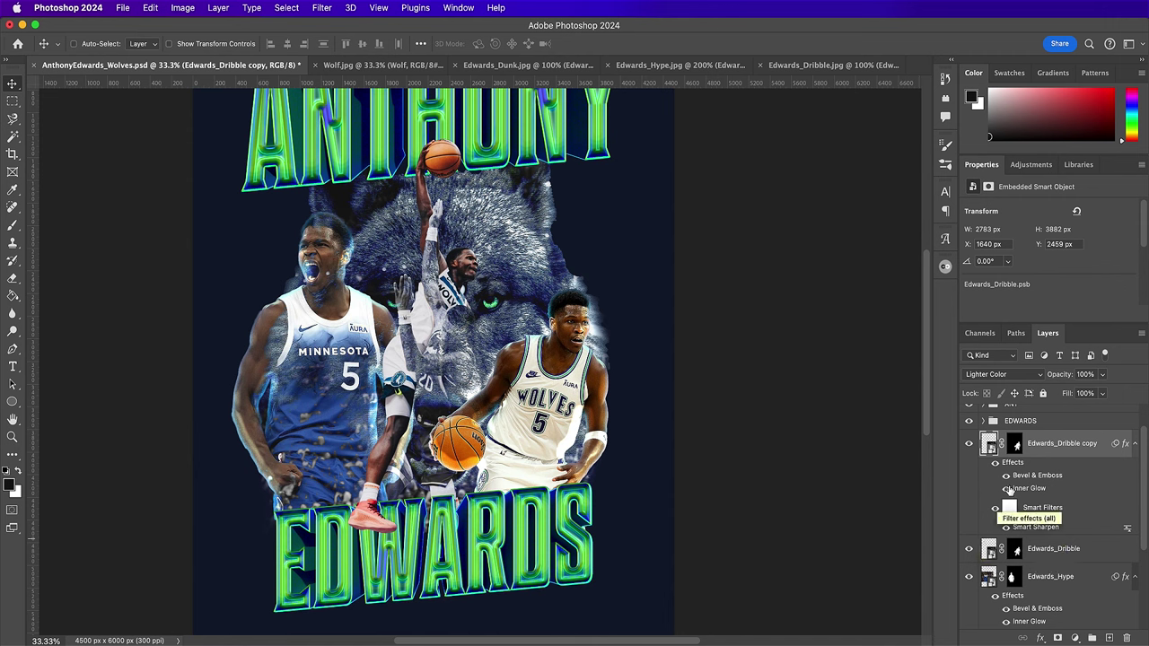
- Set Edwards_Dribble copy to Normal blend mode at 70% opacity
{"action": "left_click", "coordinate": [1008, 376]}
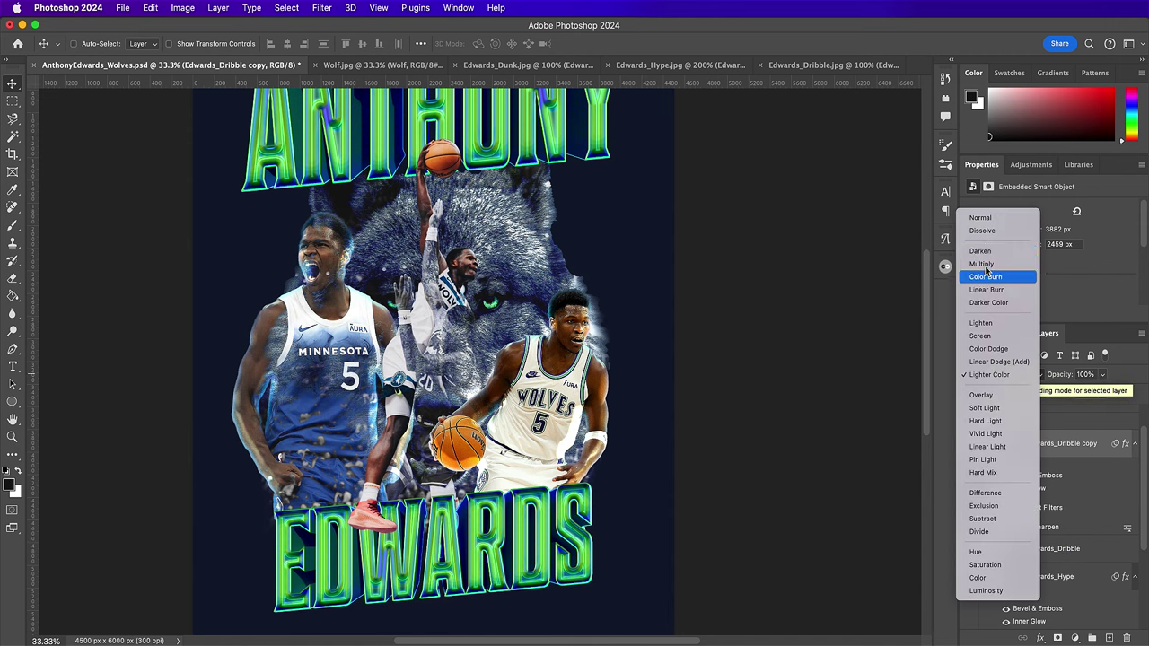
{"action": "left_click", "coordinate": [982, 218]}
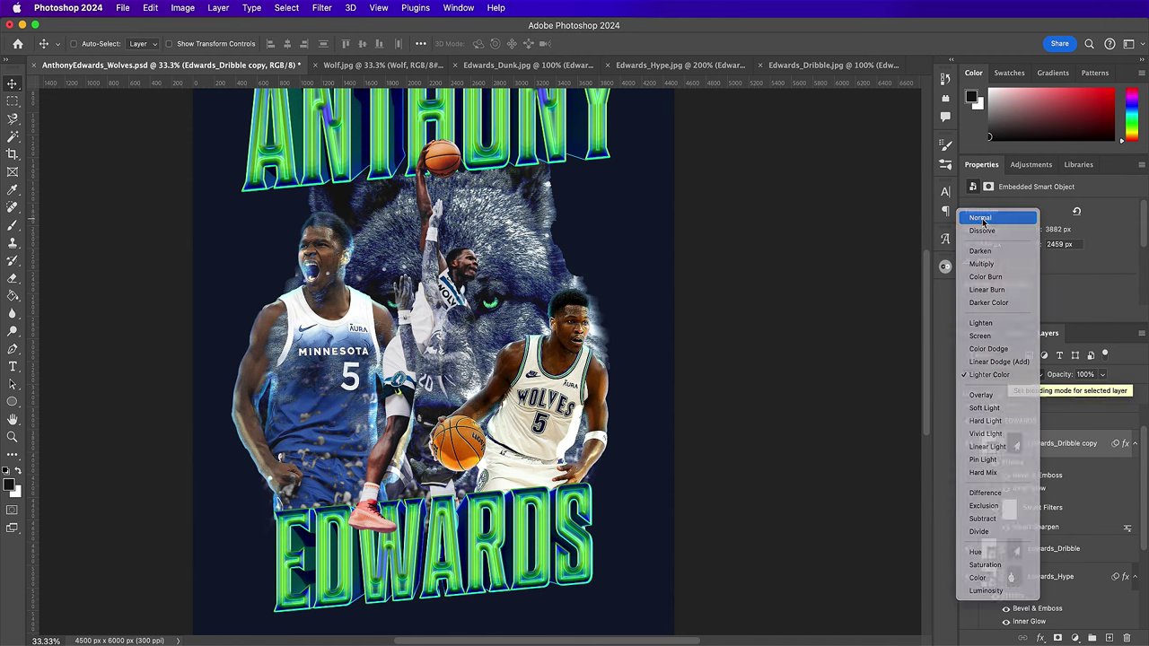
{"action": "left_click", "coordinate": [1084, 375]}
{"action": "type", "text": "70"}
{"action": "key", "text": "Return"}
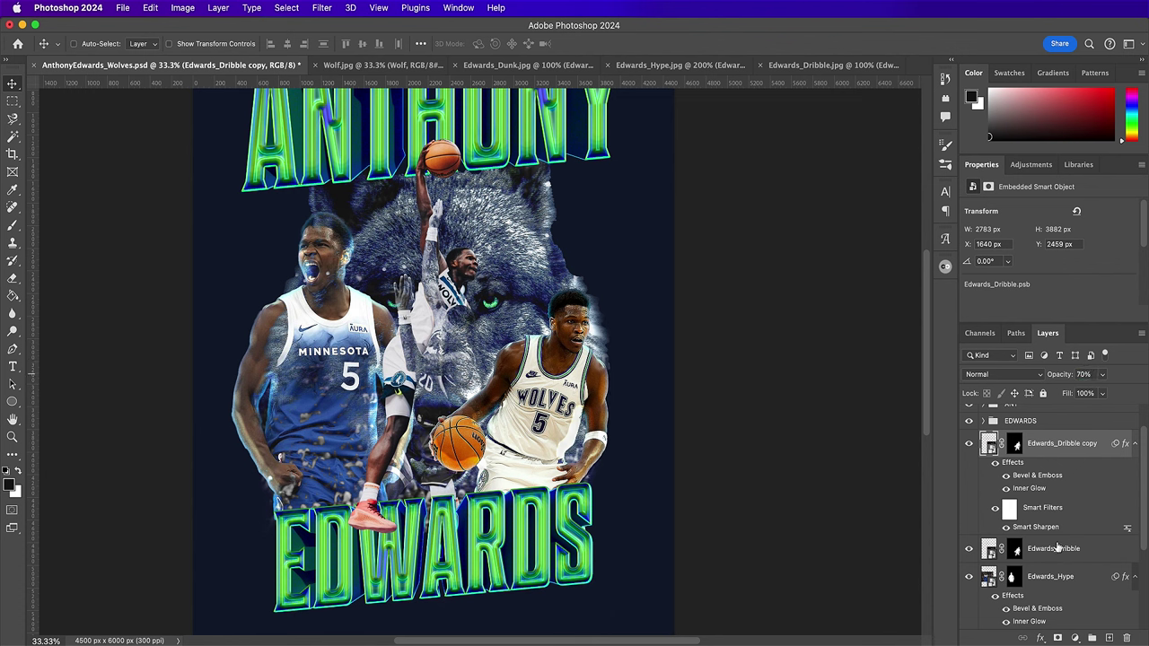
- Set Edwards_Dribble to Lighten and link it with Edwards_Dribble copy
{"action": "left_click", "coordinate": [1057, 548]}
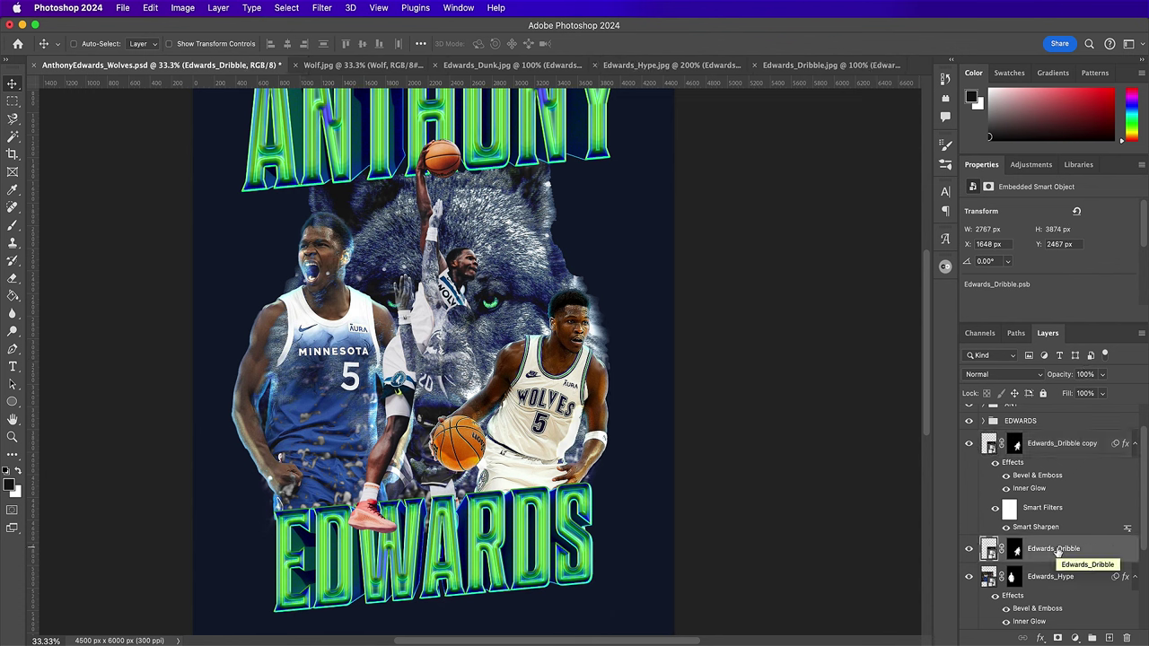
{"action": "left_click", "coordinate": [999, 375]}
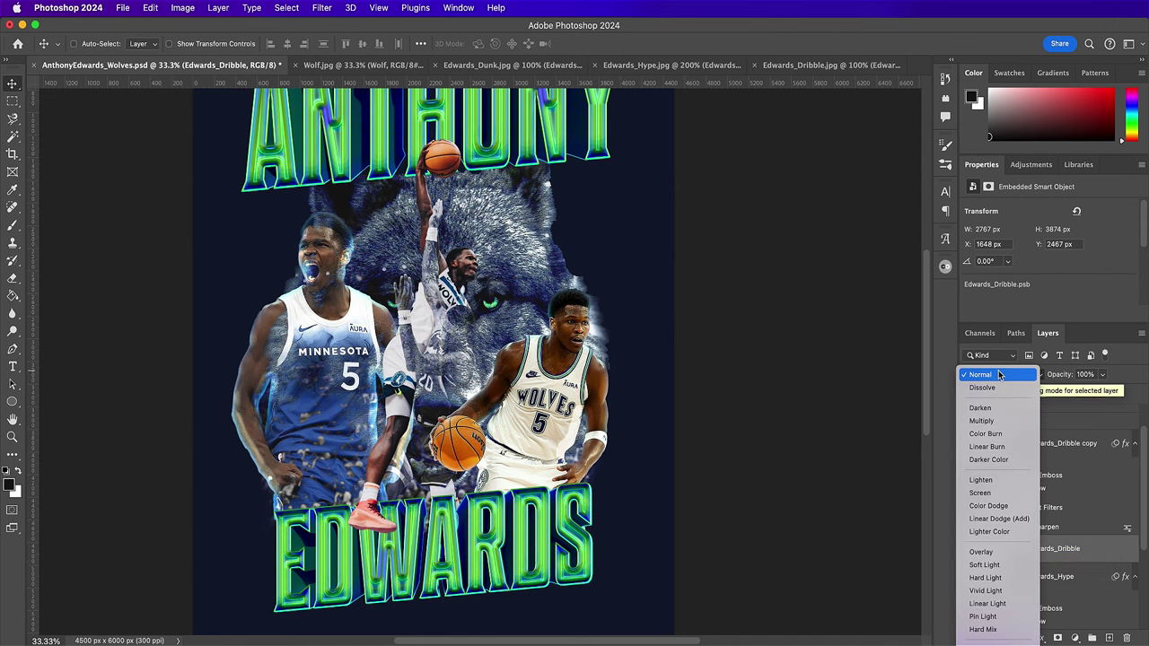
{"action": "left_click", "coordinate": [987, 481]}
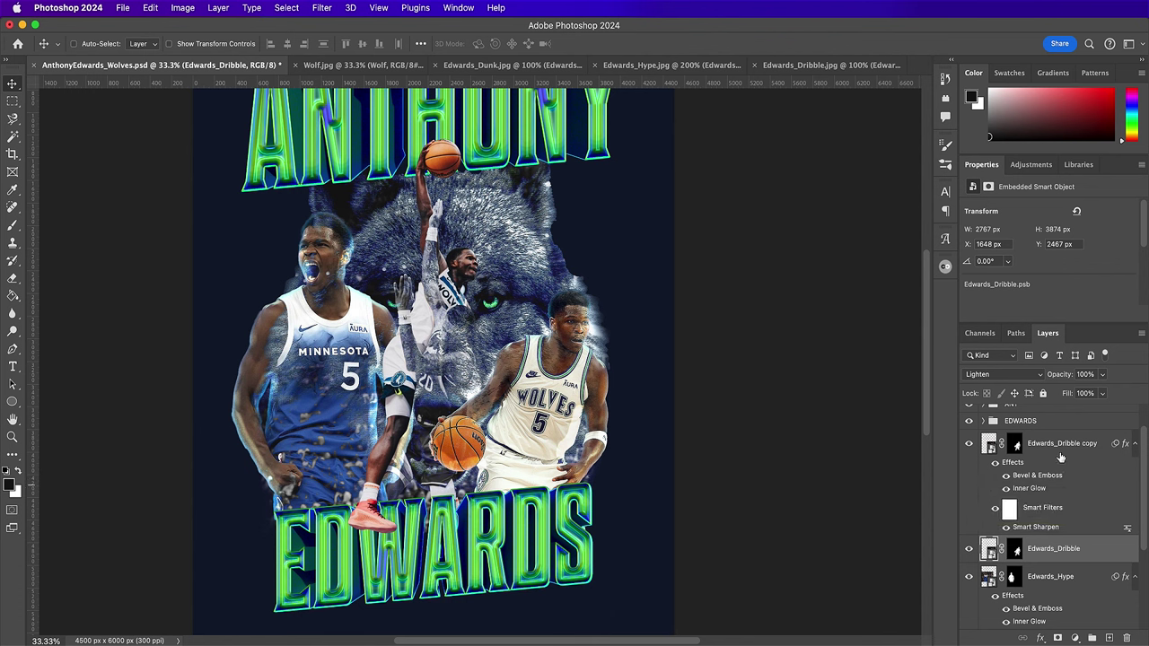
{"action": "left_click", "coordinate": [1060, 457], "text": "shift"}
{"action": "left_click", "coordinate": [1022, 637]}
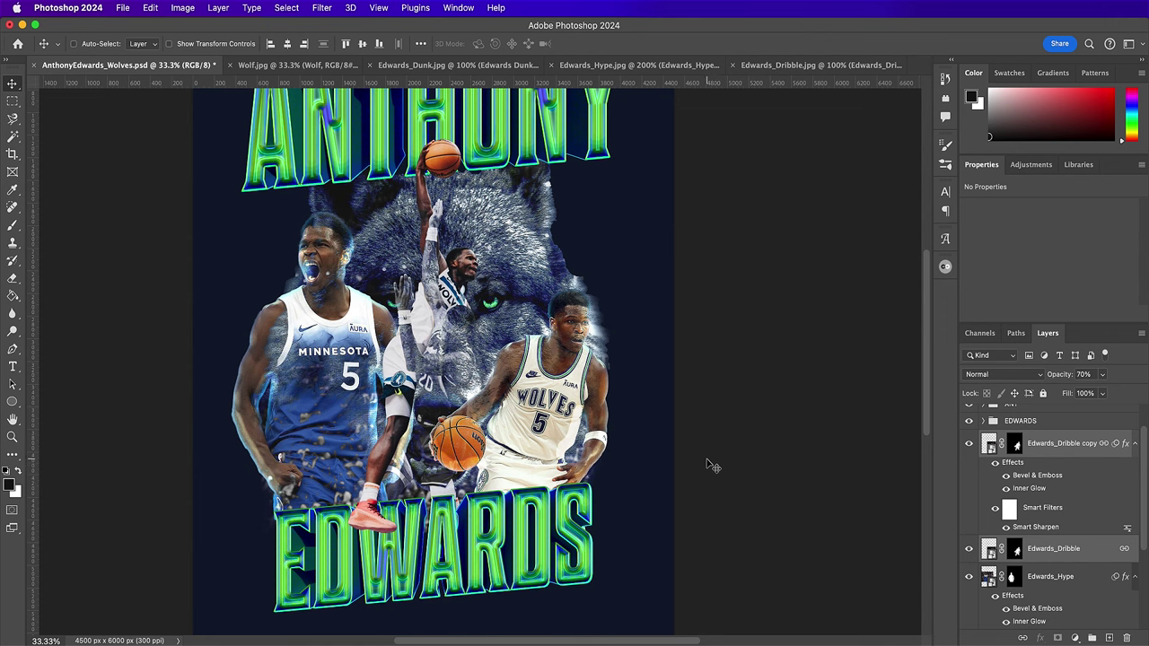
{"action": "key", "text": "super+t"}
- Scale the linked dribbling player to about 109% and reposition him to the right
{"action": "left_click", "coordinate": [615, 309]}
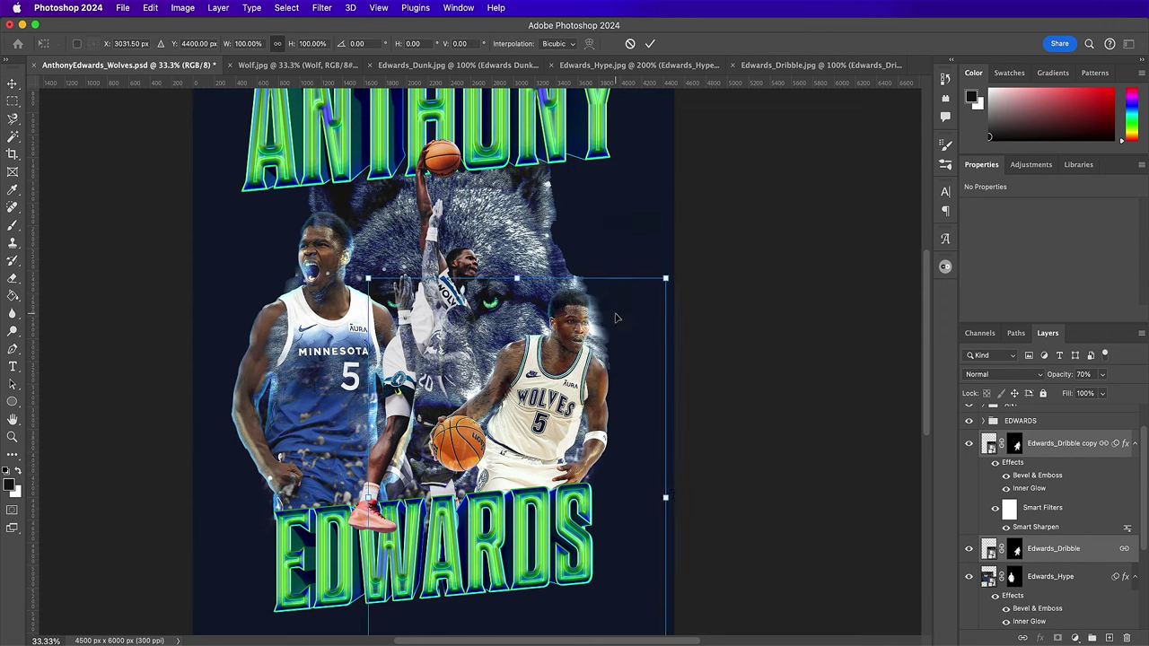
{"action": "left_click_drag", "start_coordinate": [516, 276], "coordinate": [518, 248]}
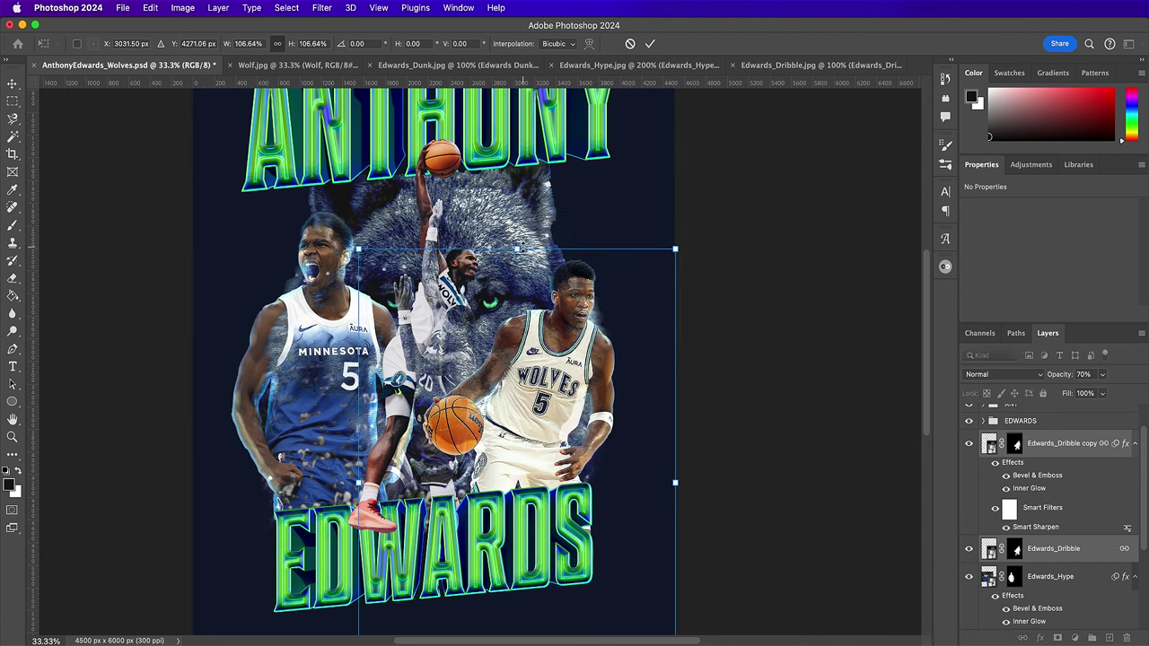
{"action": "left_click_drag", "start_coordinate": [517, 249], "coordinate": [517, 241]}
{"action": "left_click_drag", "start_coordinate": [542, 304], "coordinate": [536, 320]}
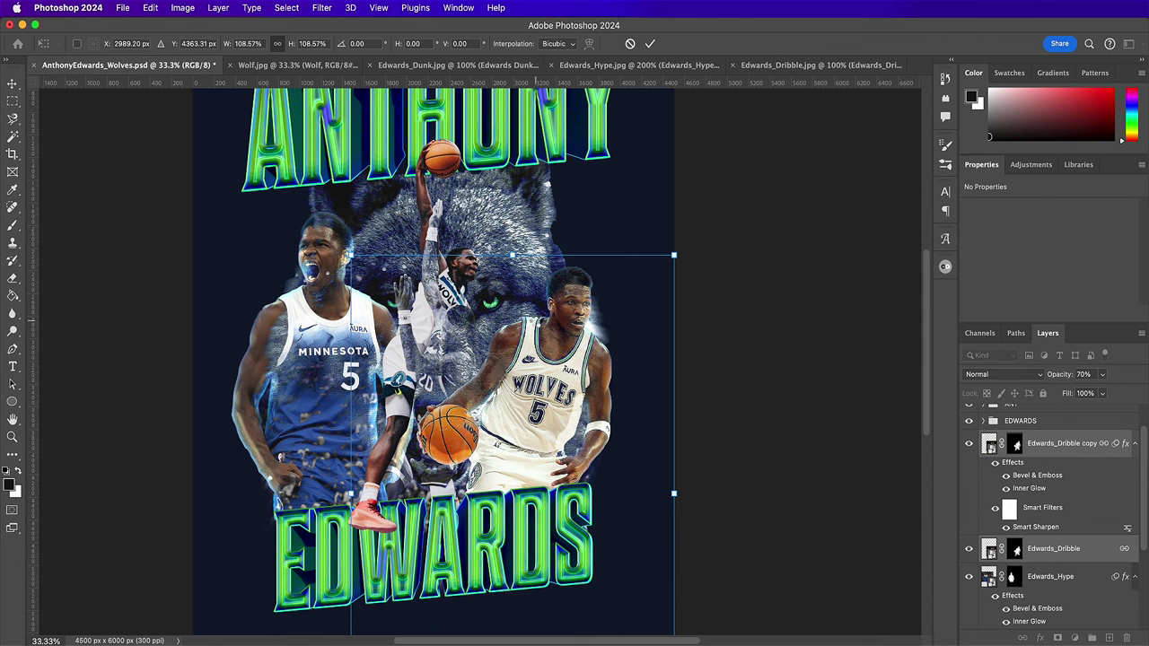
{"action": "key", "text": "Return"}
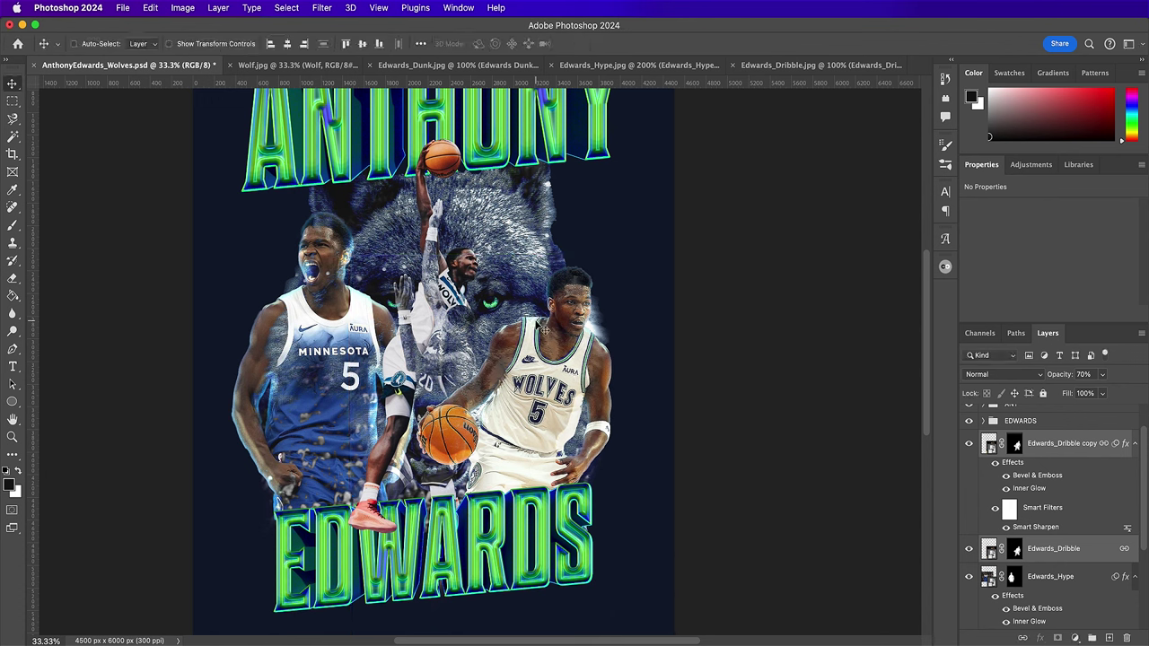
{"action": "left_click_drag", "start_coordinate": [564, 364], "coordinate": [578, 339]}
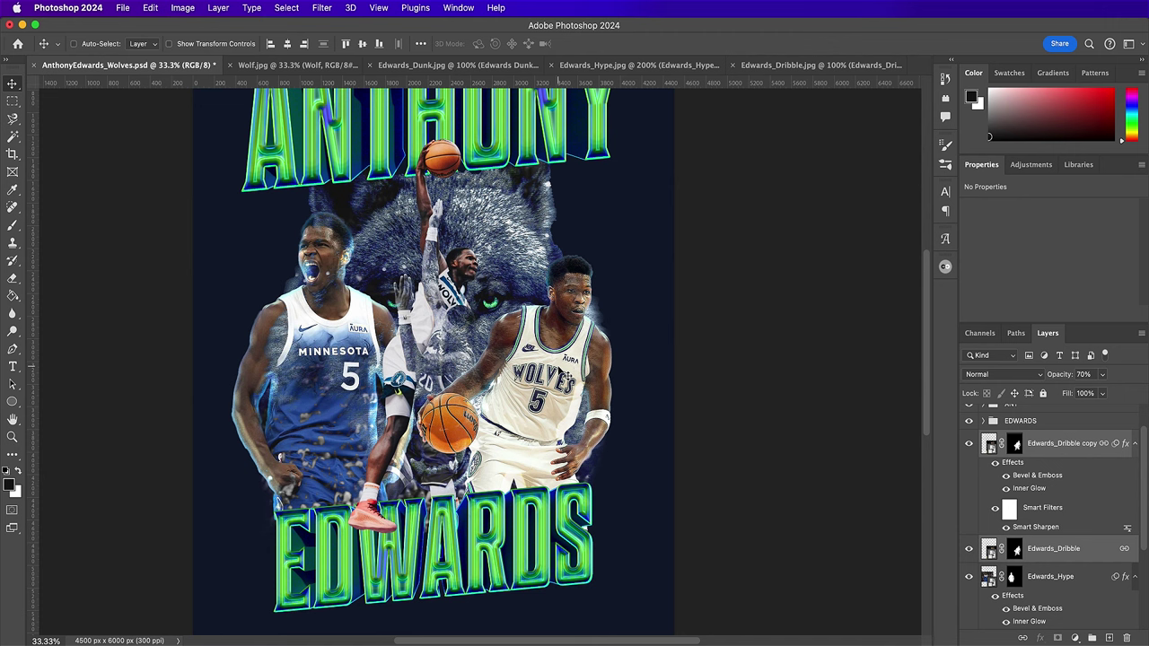
{"action": "left_click_drag", "start_coordinate": [564, 360], "coordinate": [582, 341]}
{"action": "left_click_drag", "start_coordinate": [572, 373], "coordinate": [572, 373]}
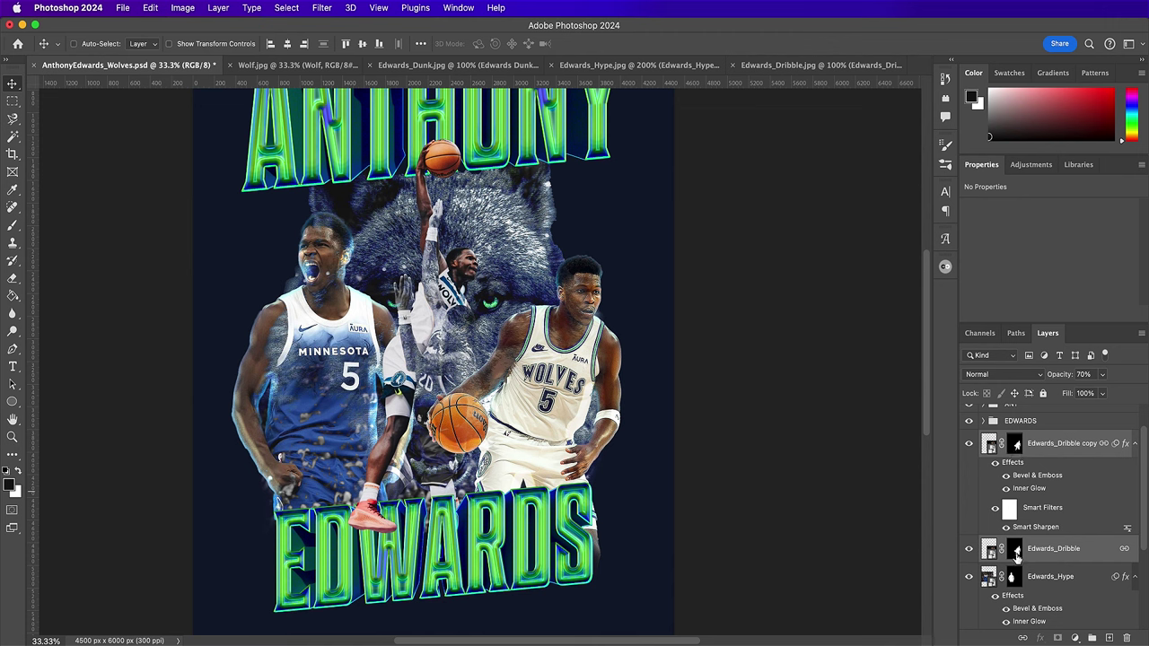
- Paint out the leg over the S of EDWARDS on the mask with a 250 px brush
{"action": "left_click", "coordinate": [1015, 551]}
{"action": "key", "text": "b"}
{"action": "key", "text": "bracketleft"}
{"action": "key", "text": "bracketleft"}
{"action": "key", "text": "bracketleft"}
{"action": "key", "text": "bracketleft"}
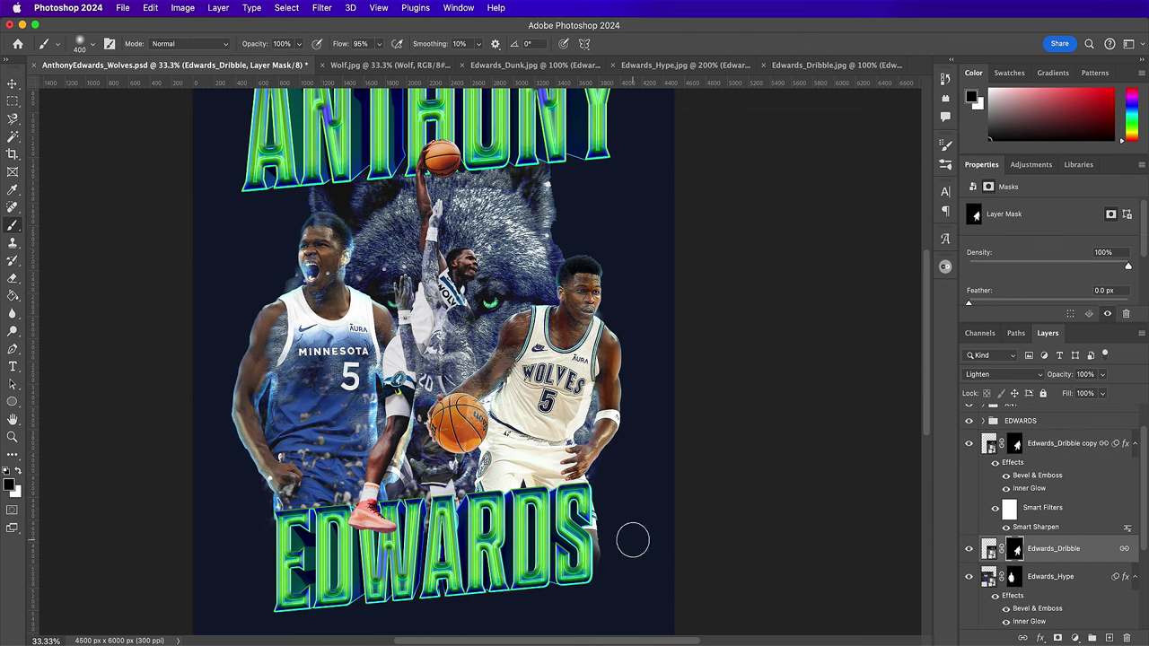
{"action": "mouse_move", "coordinate": [601, 562]}
{"action": "left_mouse_down"}
{"action": "mouse_move", "coordinate": [592, 505]}
{"action": "mouse_move", "coordinate": [600, 560]}
{"action": "left_mouse_up"}
- Group both Dribble layers and name the group Edwards_Dribble
{"action": "key", "text": "alt+bracketright"}
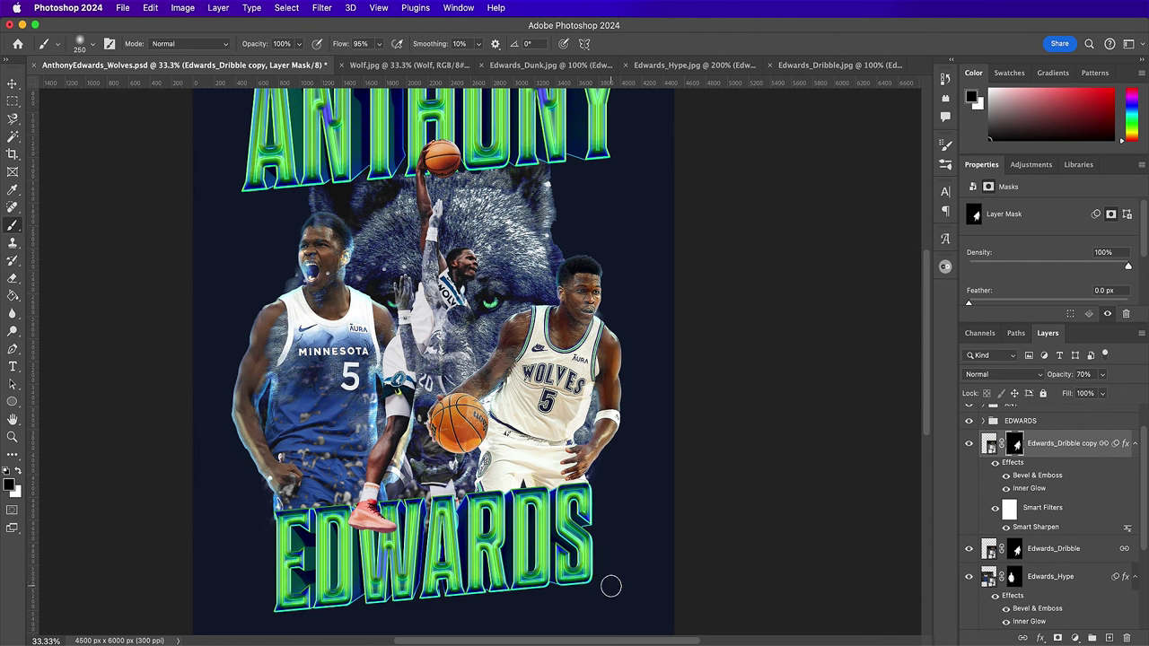
{"action": "key", "text": "v"}
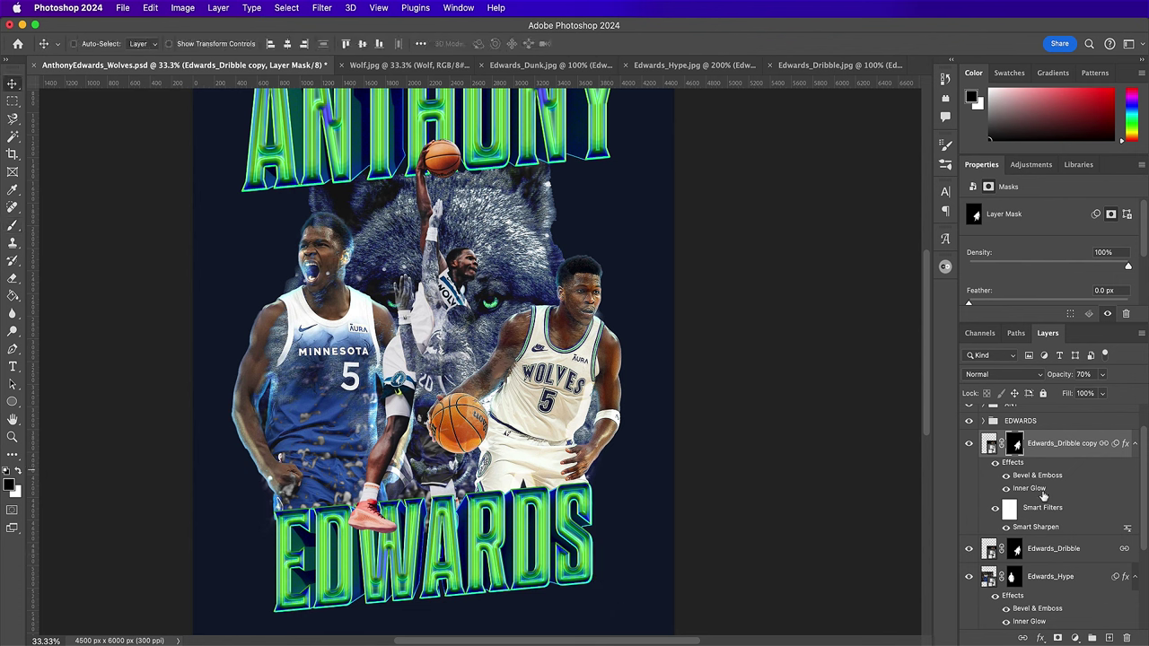
{"action": "left_click", "coordinate": [1063, 551], "text": "shift"}
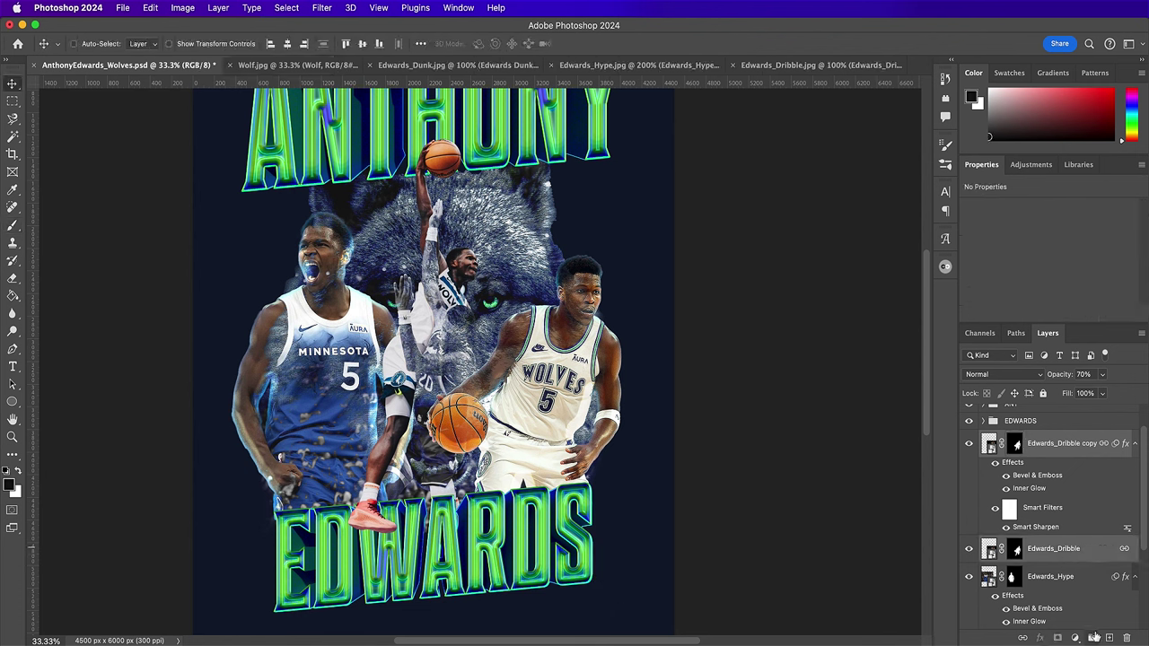
{"action": "left_click", "coordinate": [1092, 638]}
{"action": "double_click", "coordinate": [1017, 438]}
{"action": "type", "text": "Edwards_Dribble"}
{"action": "key", "text": "Return"}
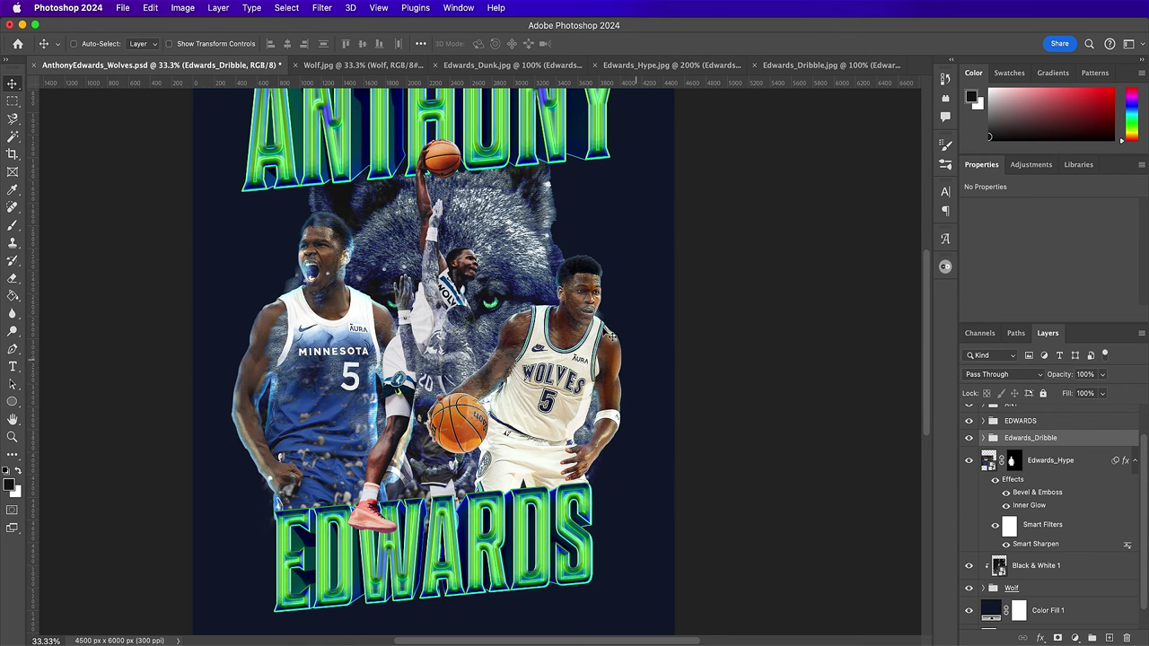
- Select the Edwards_Hype layer and switch to the Horizontal Type tool
{"action": "scroll", "coordinate": [583, 241], "scroll_direction": "up", "scroll_amount": 2}
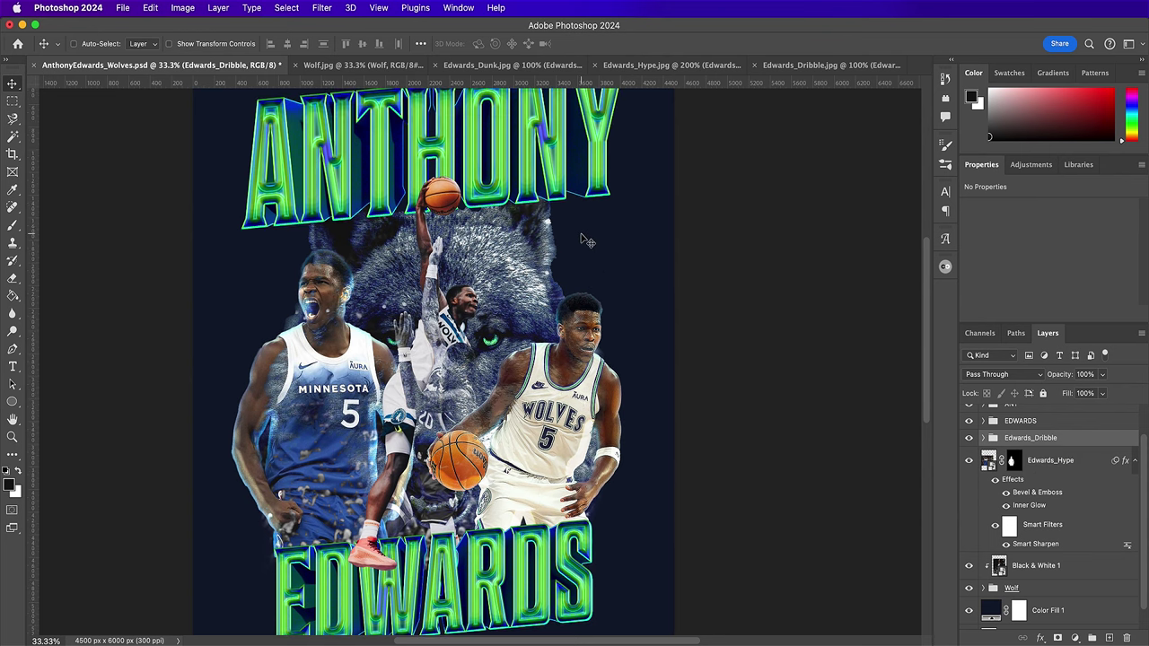
{"action": "left_click", "coordinate": [1057, 465]}
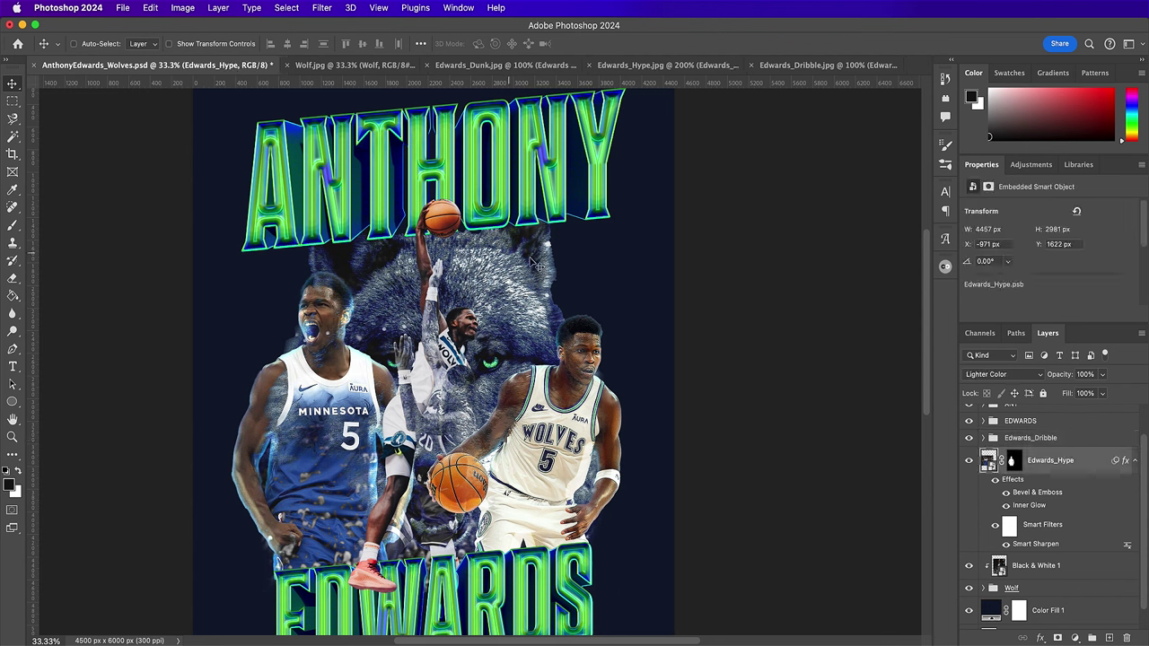
{"action": "key", "text": "t"}
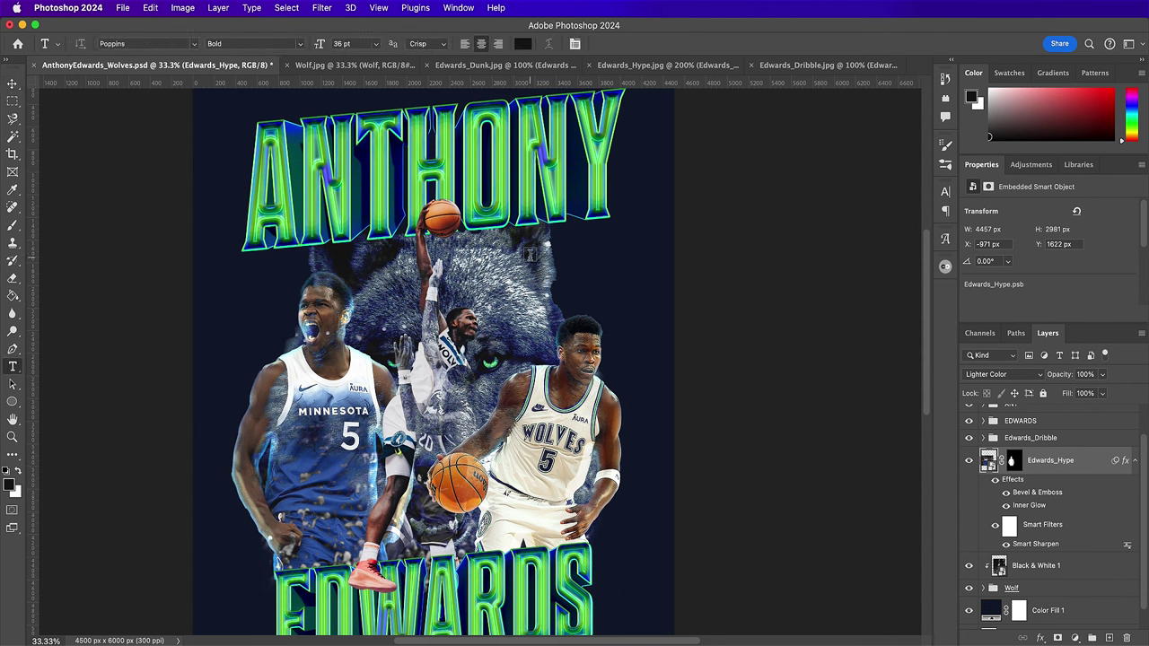
- Type the tagline above the dunking player and colour it white
{"action": "left_click", "coordinate": [529, 255]}
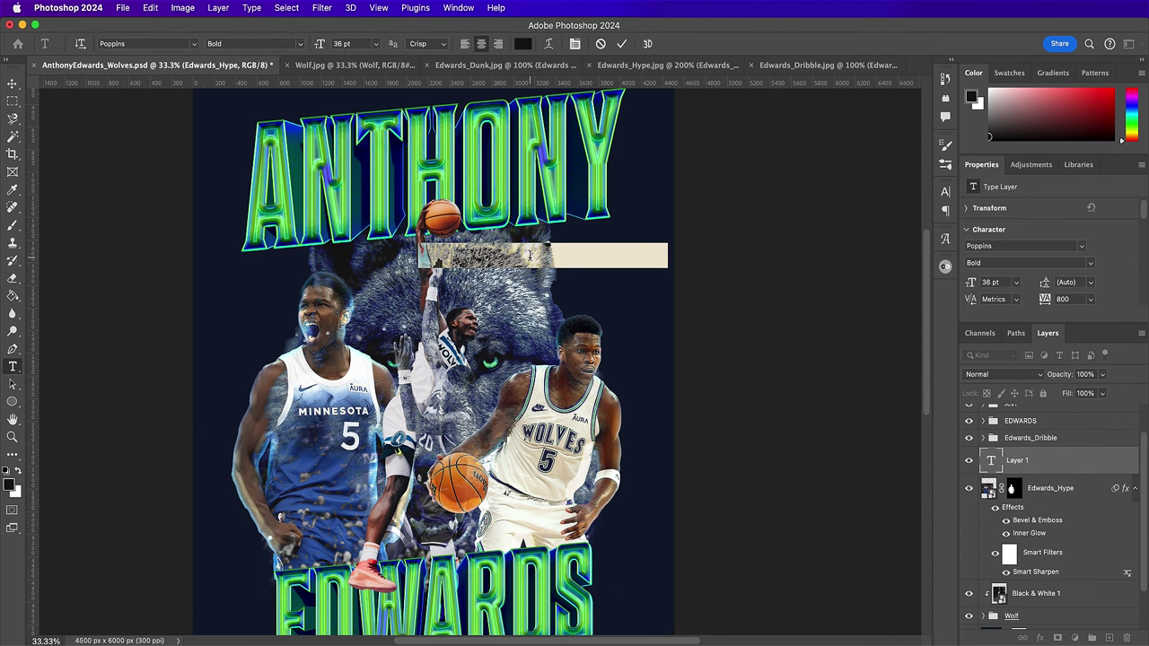
{"action": "type", "text": "BALL"}
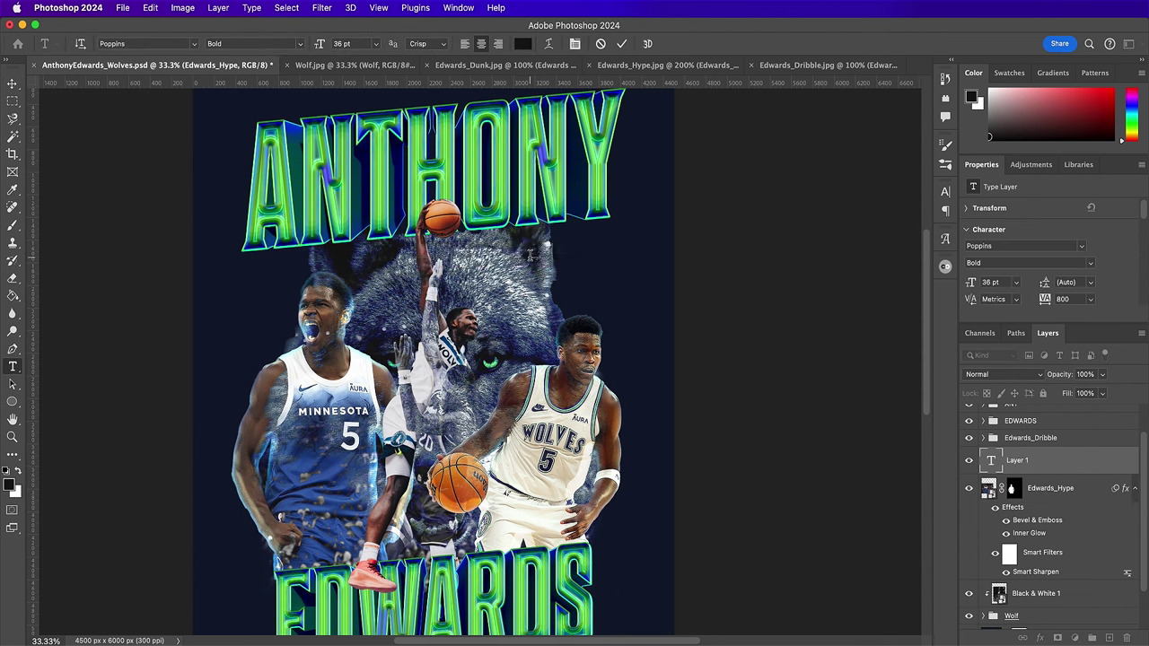
{"action": "type", "text": "IEVE"}
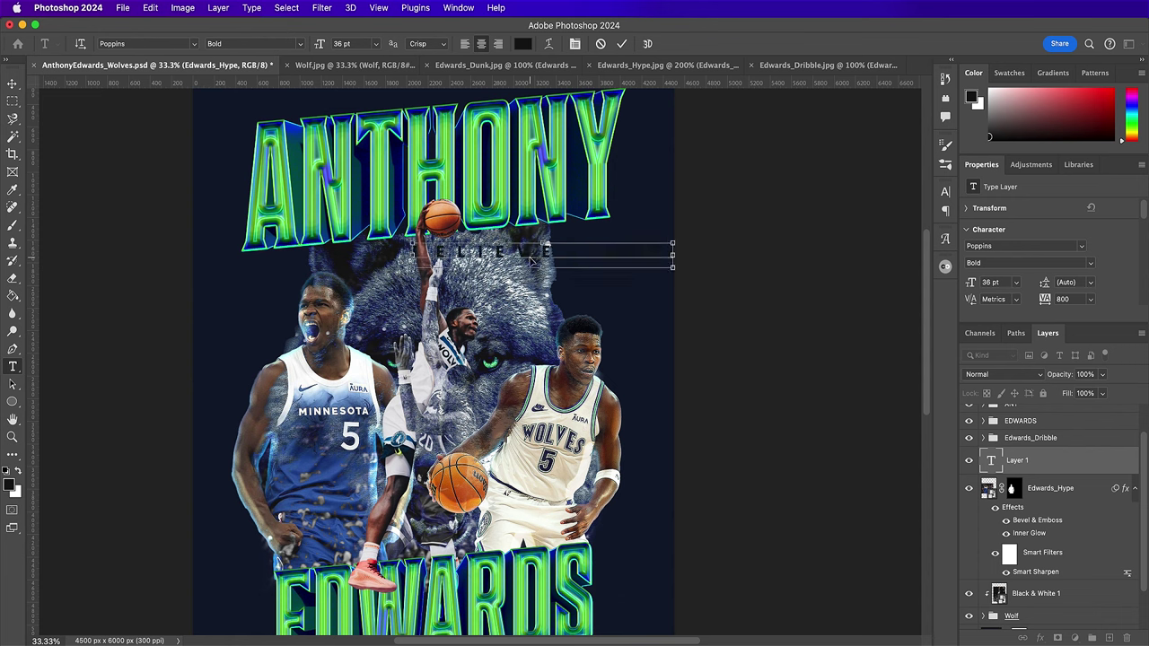
{"action": "key", "text": "ctrl+a"}
{"action": "left_click", "coordinate": [945, 191]}
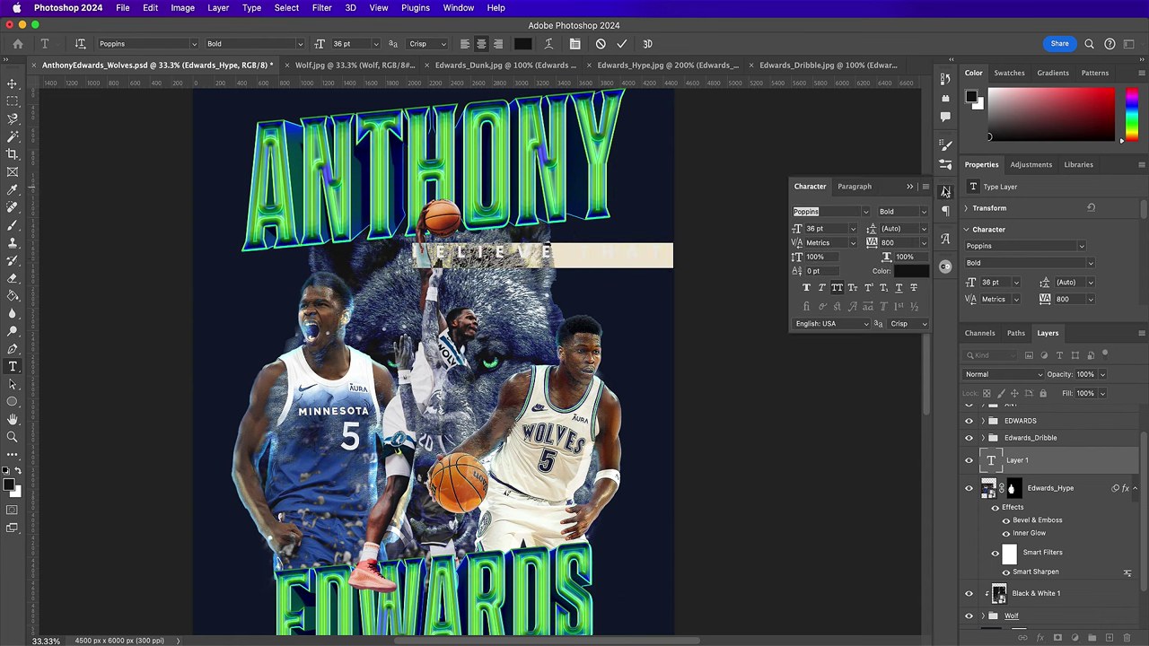
{"action": "left_click", "coordinate": [910, 271]}
{"action": "left_click", "coordinate": [477, 273]}
{"action": "left_click_drag", "start_coordinate": [476, 273], "coordinate": [400, 247]}
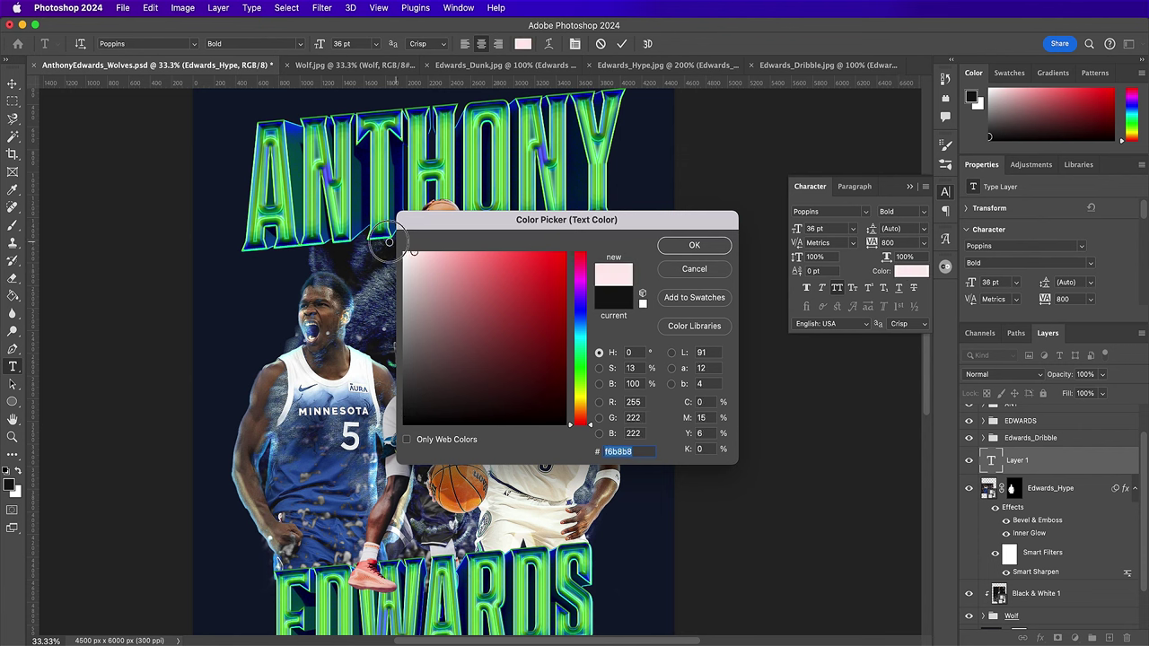
{"action": "key", "text": "Return"}
- Set the tagline's tracking to 0 and its font to Bestermind
{"action": "left_click", "coordinate": [883, 243]}
{"action": "type", "text": "0"}
{"action": "key", "text": "Return"}
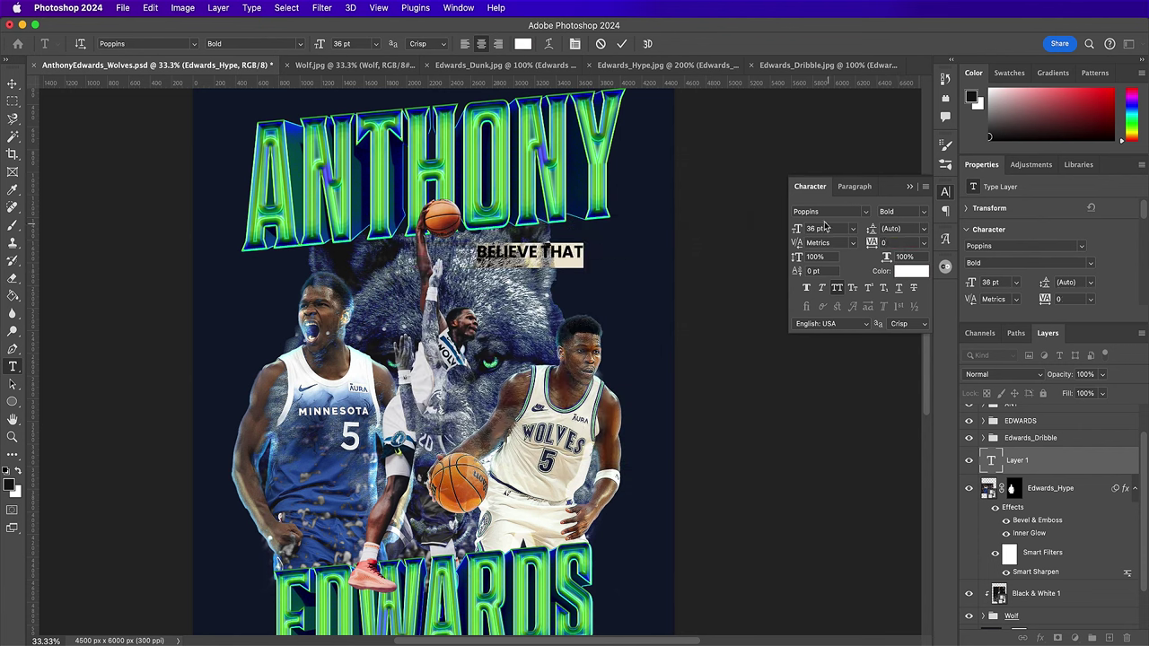
{"action": "left_click", "coordinate": [820, 212]}
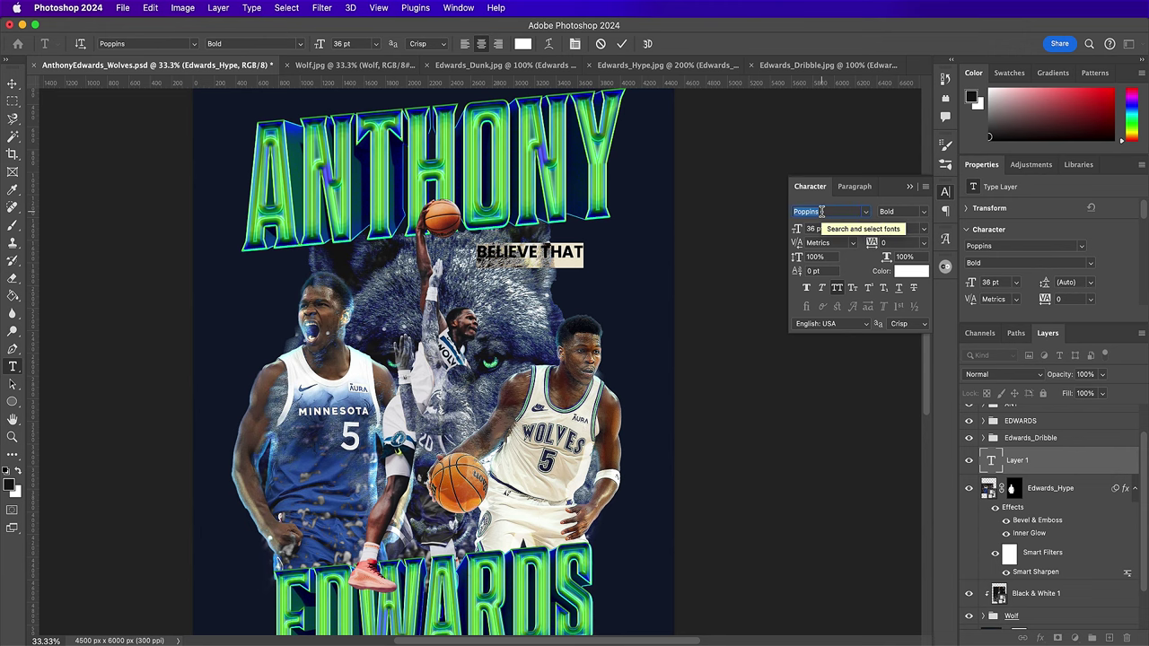
{"action": "type", "text": "ter"}
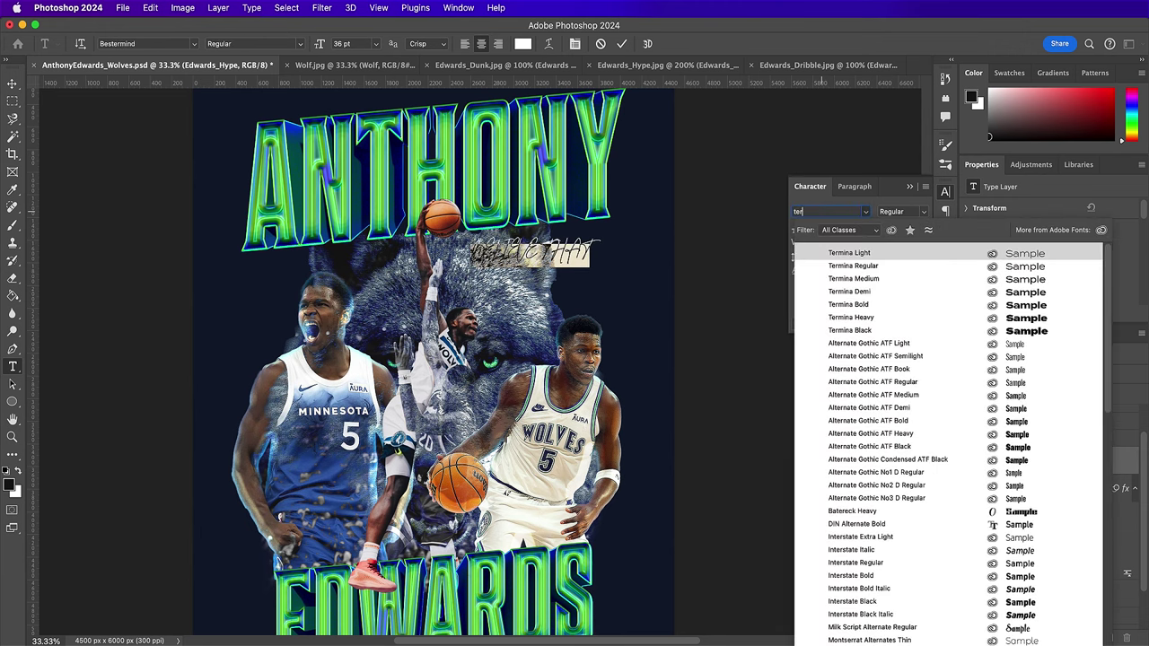
{"action": "type", "text": "bes"}
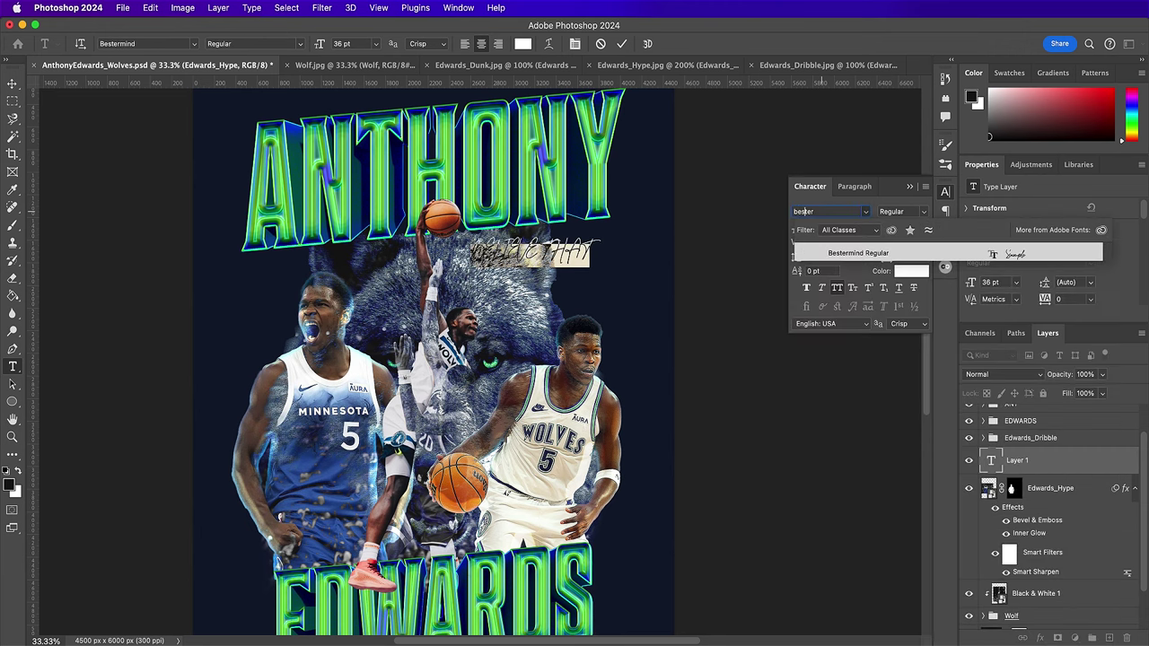
{"action": "left_click", "coordinate": [844, 255]}
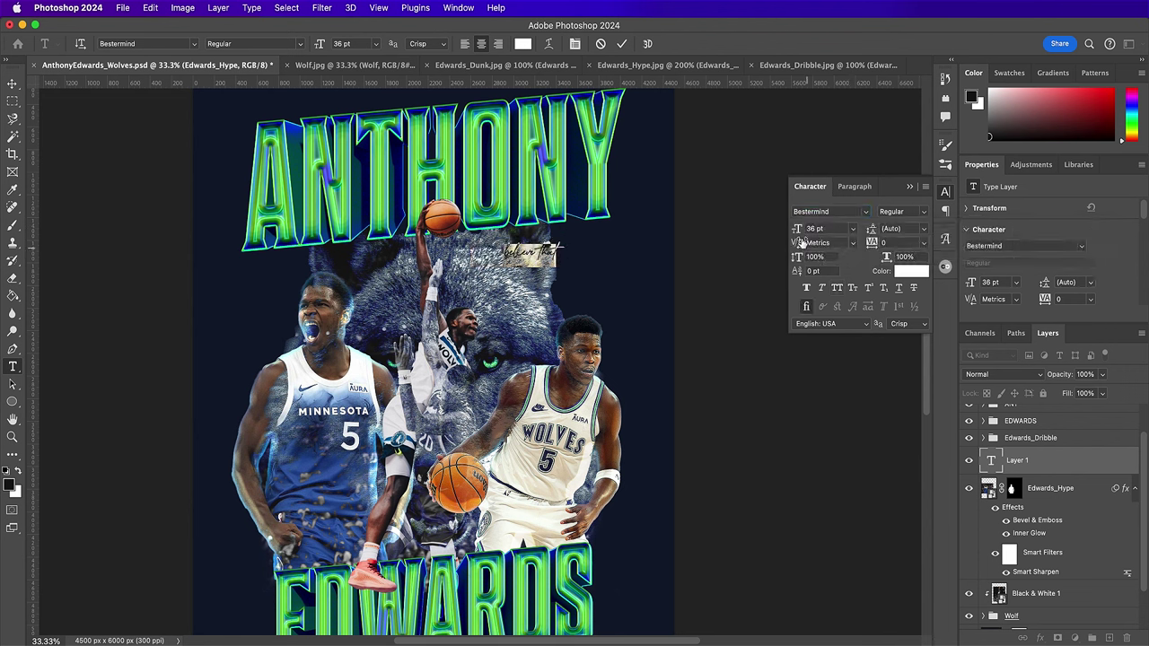
- Make the tagline 78 pt with 150% vertical scale and commit it
{"action": "double_click", "coordinate": [813, 227]}
{"action": "type", "text": "78"}
{"action": "key", "text": "Return"}
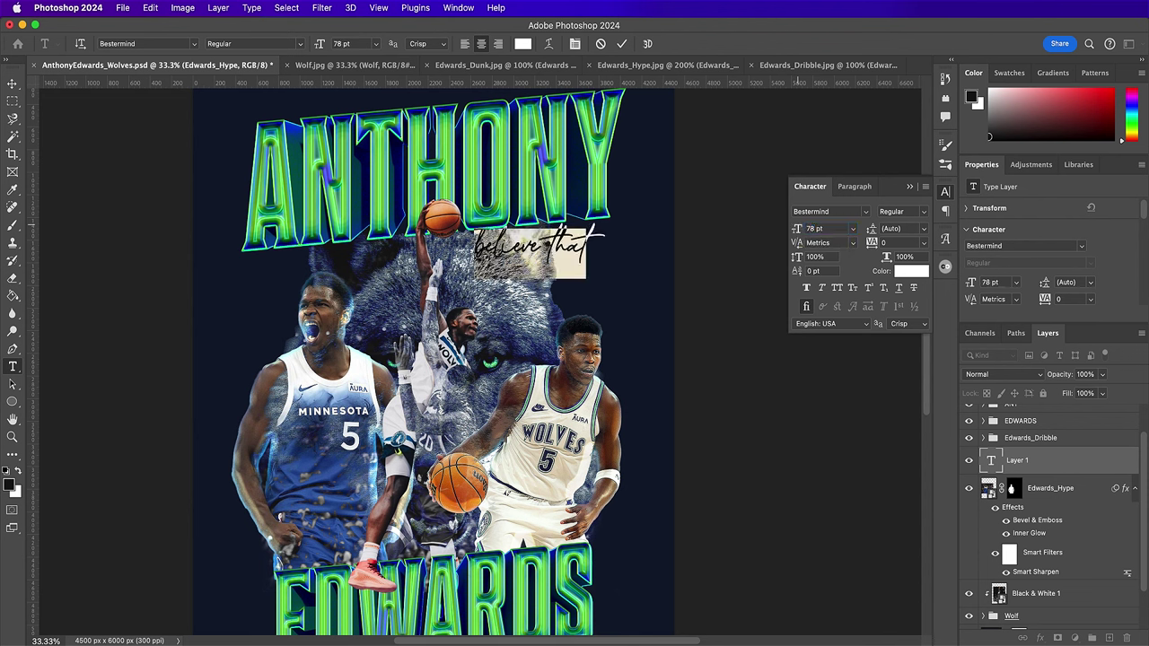
{"action": "double_click", "coordinate": [815, 257]}
{"action": "type", "text": "150"}
{"action": "key", "text": "Return"}
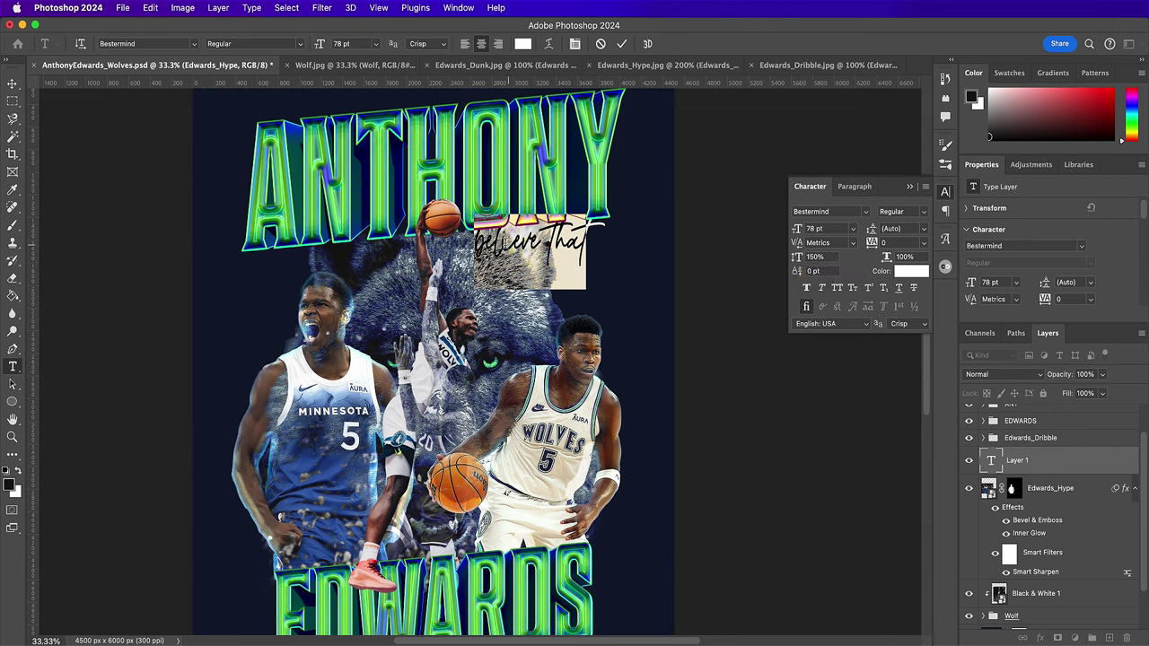
{"action": "left_click", "coordinate": [495, 243]}
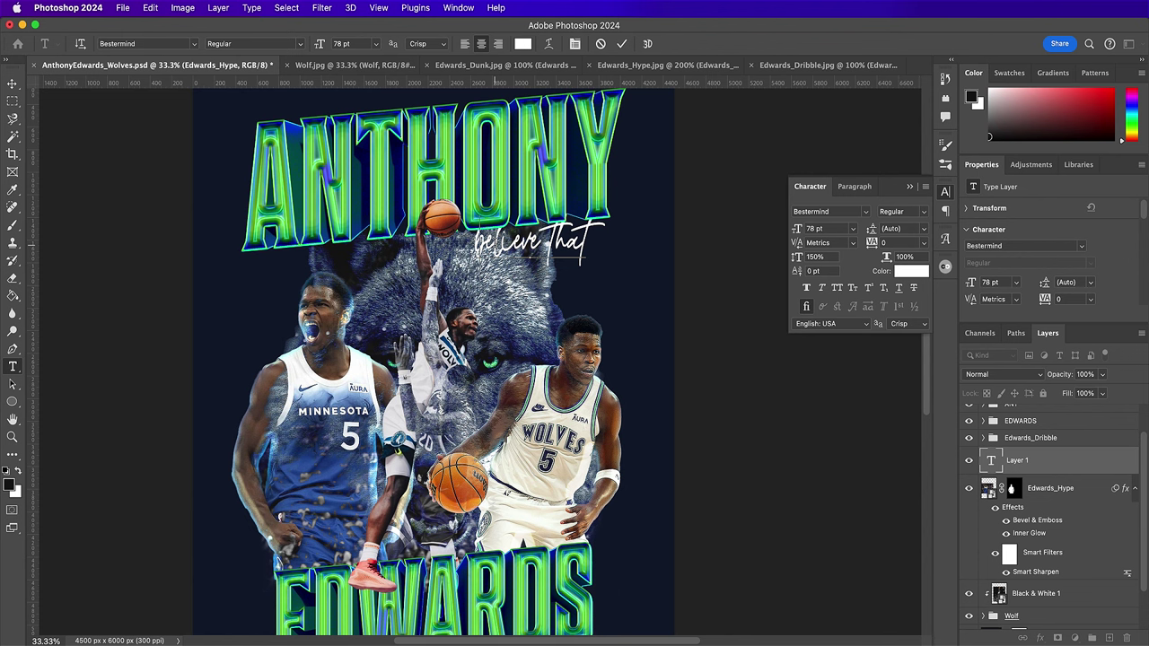
{"action": "left_click", "coordinate": [622, 44]}
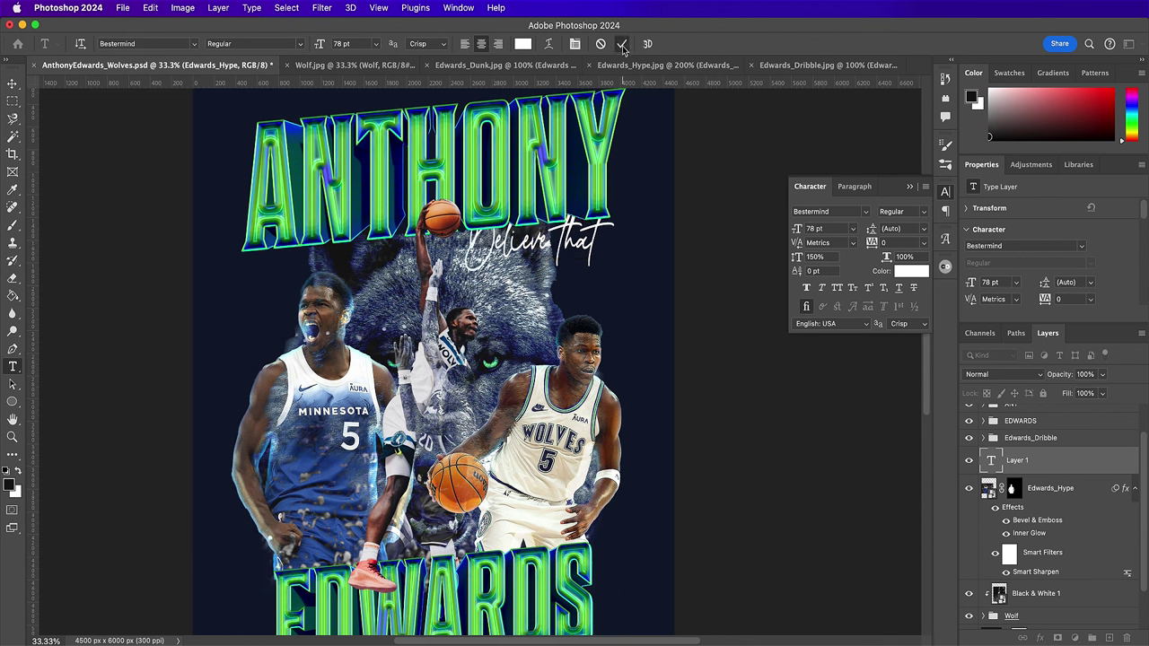
- Move the tagline layer above the lettering groups and capitalise it to 'Believe That'
{"action": "left_click_drag", "start_coordinate": [1058, 460], "coordinate": [1049, 435]}
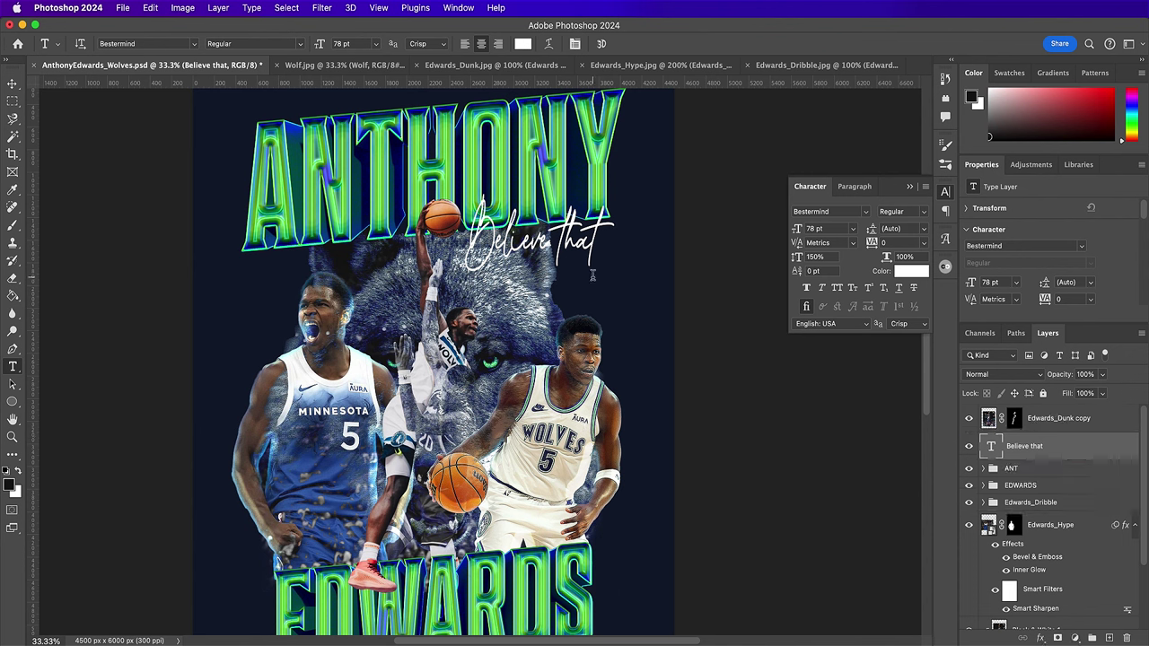
{"action": "left_click", "coordinate": [565, 267]}
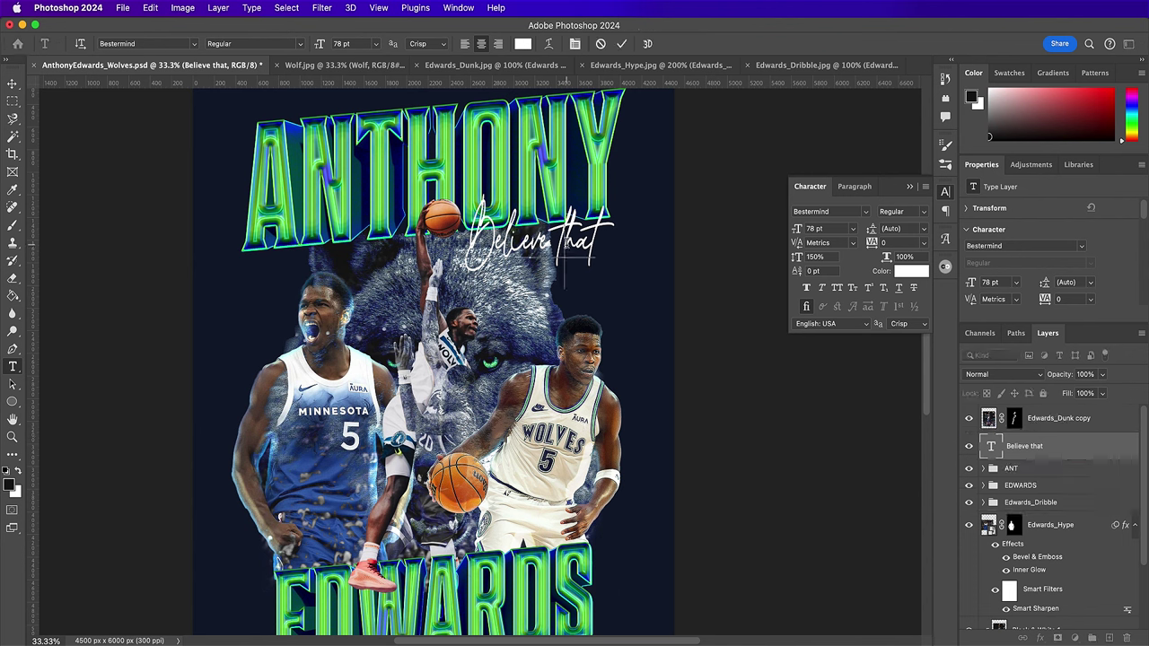
{"action": "key", "text": "BackSpace"}
{"action": "type", "text": "T"}
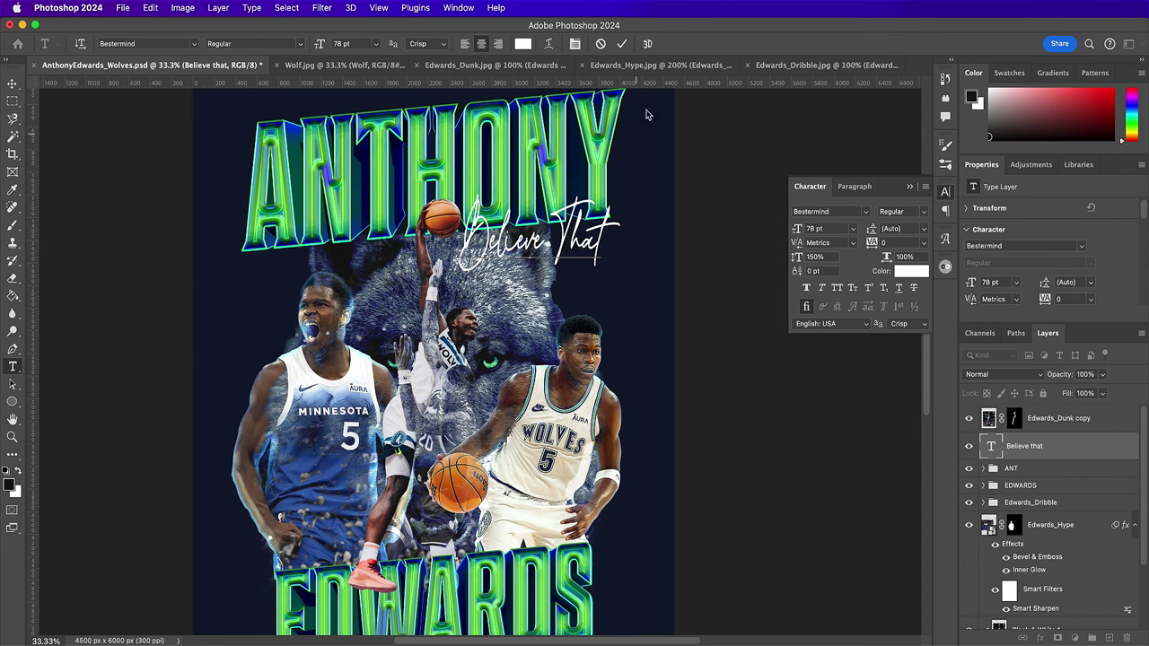
{"action": "left_click", "coordinate": [621, 43]}
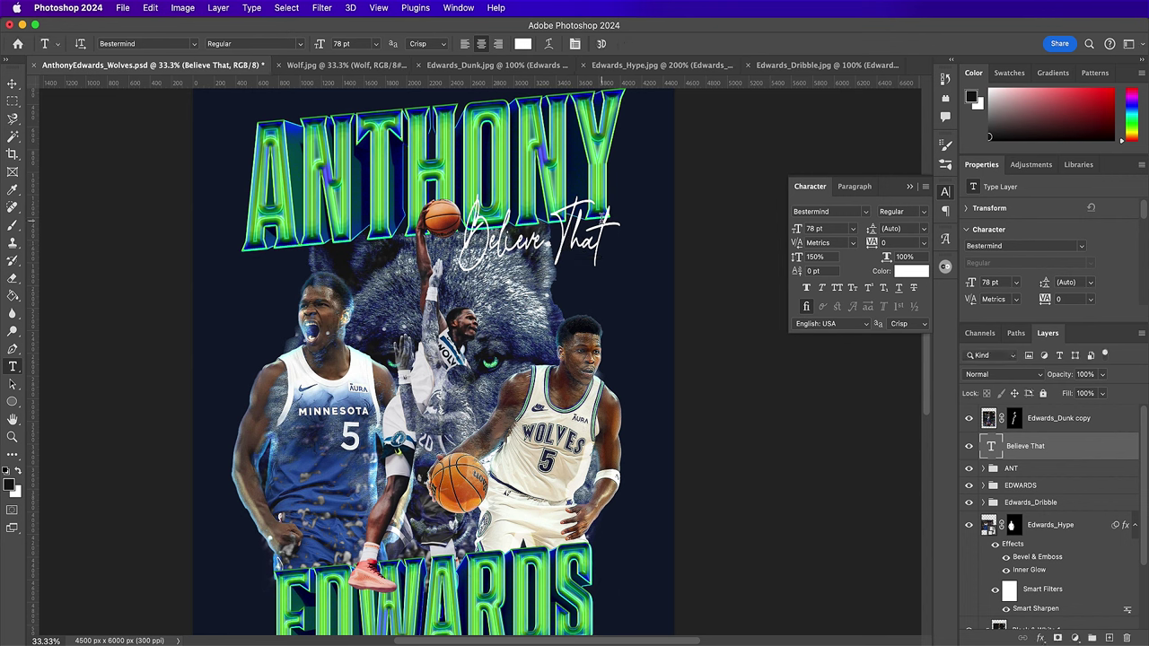
- Position 'Believe That' just under ANTHONY's final letters
{"action": "key", "text": "v"}
{"action": "left_click_drag", "start_coordinate": [583, 218], "coordinate": [595, 231]}
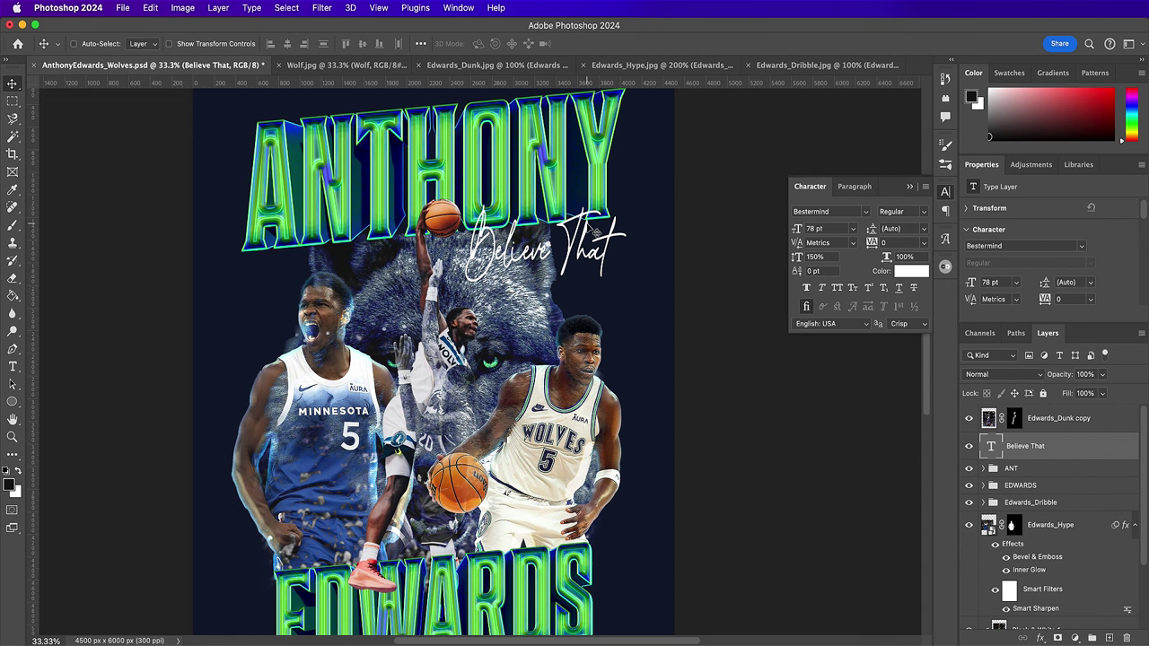
{"action": "key", "text": "Up"}
{"action": "key", "text": "Up"}
{"action": "key", "text": "Up"}
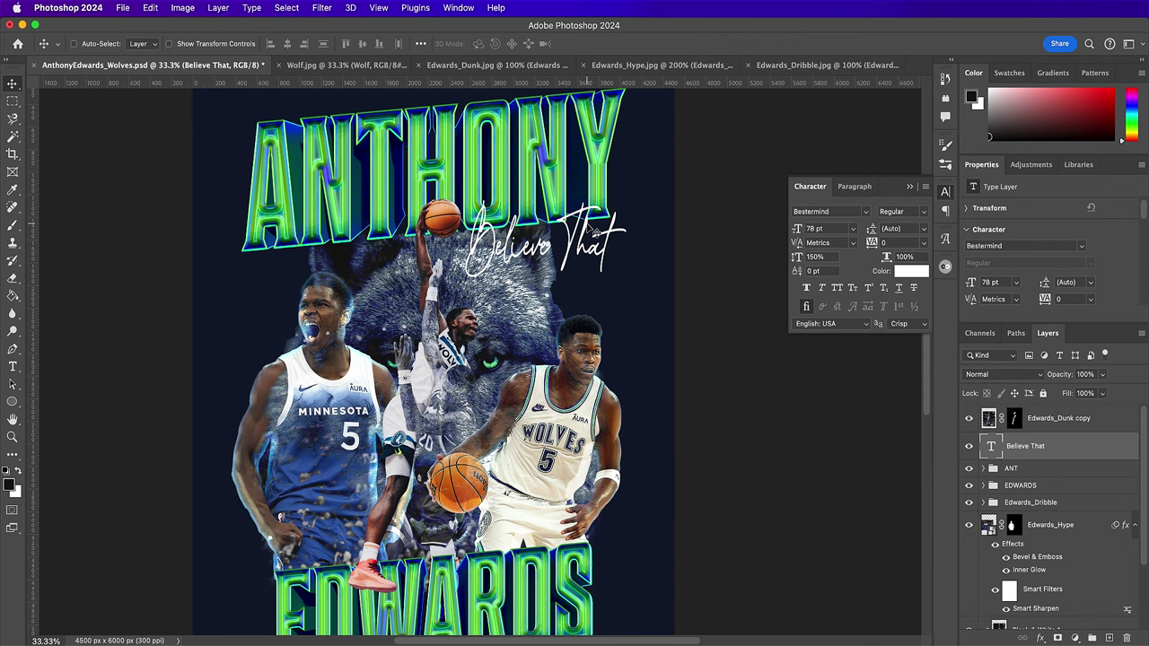
{"action": "scroll", "coordinate": [538, 379], "scroll_direction": "down", "scroll_amount": 5}
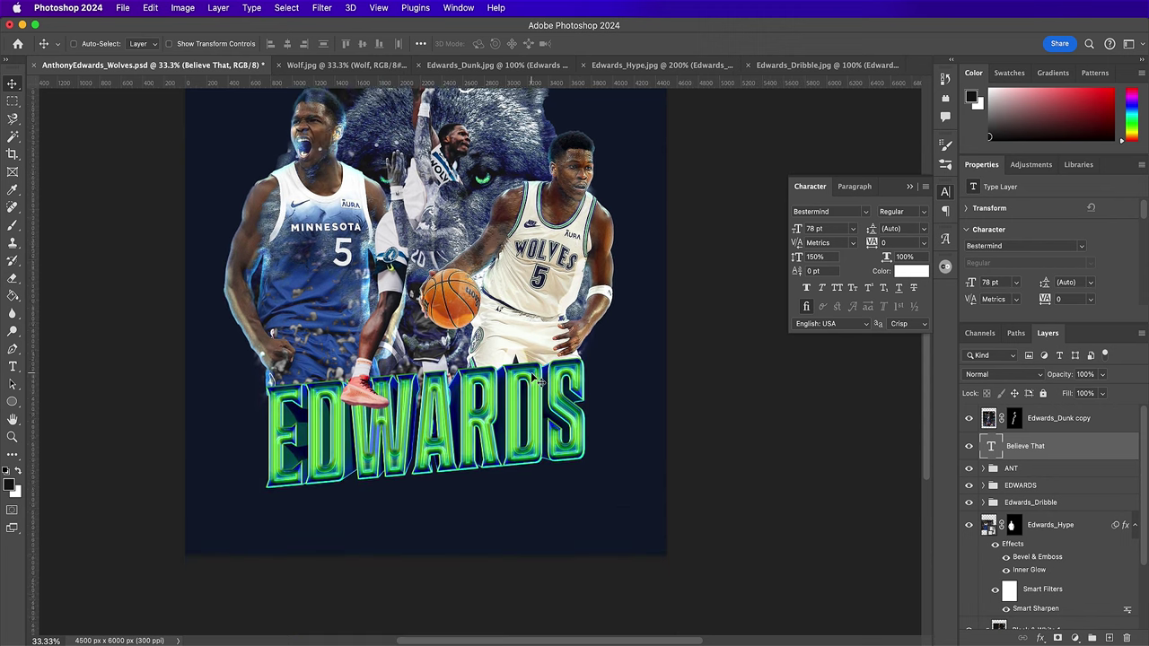
- Type 'raised by wolves' below EDWARDS and set it in Sheepman Regular
{"action": "key", "text": "t"}
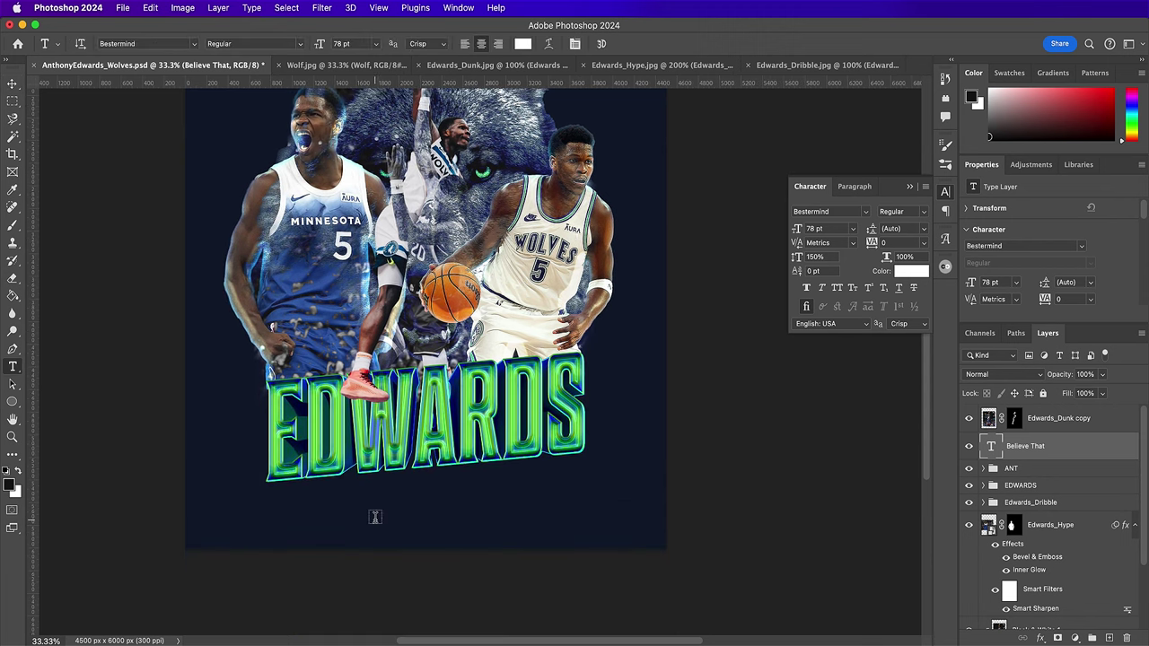
{"action": "left_click", "coordinate": [294, 515]}
{"action": "type", "text": "r"}
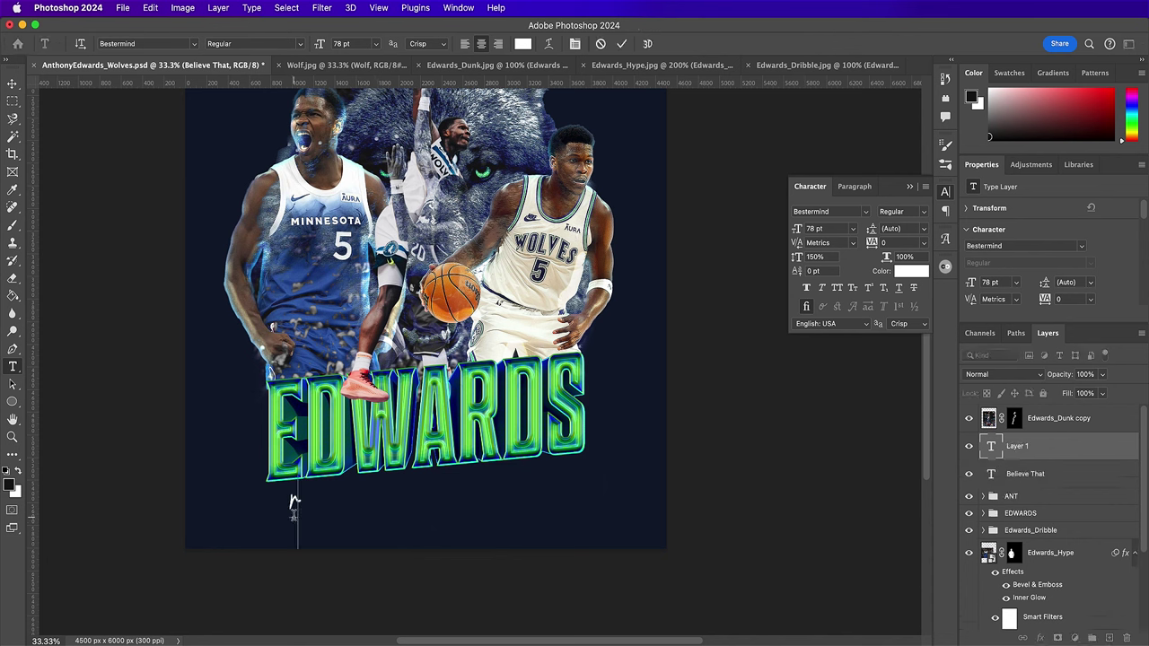
{"action": "type", "text": "aiged b"}
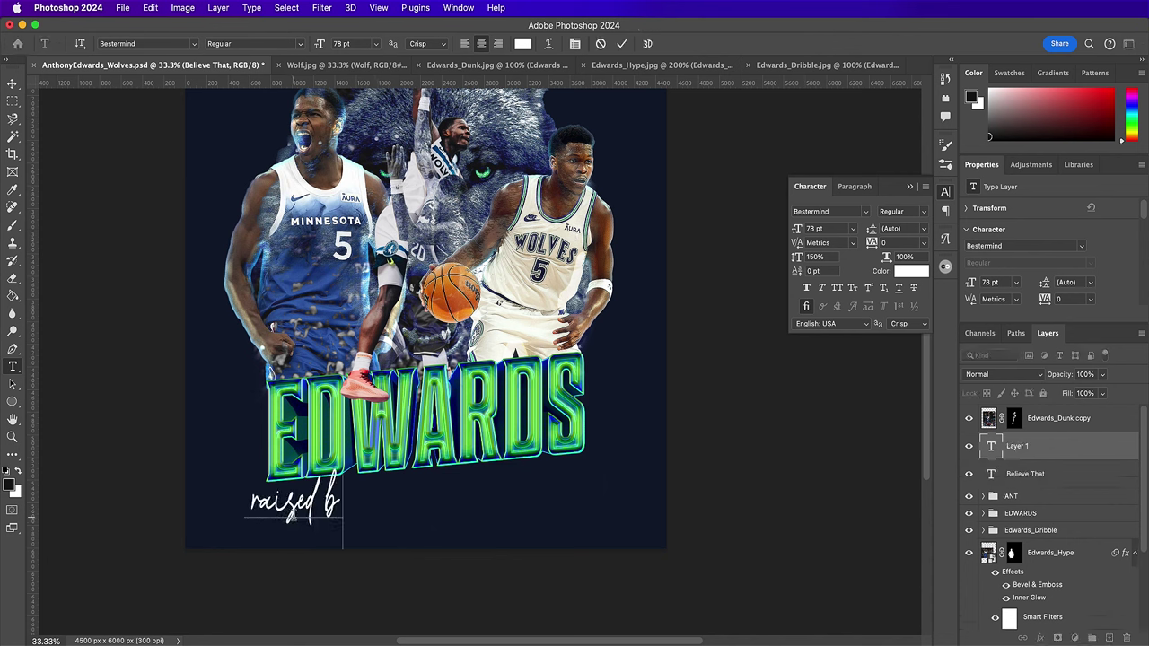
{"action": "type", "text": "y wolves"}
{"action": "key", "text": "ctrl+a"}
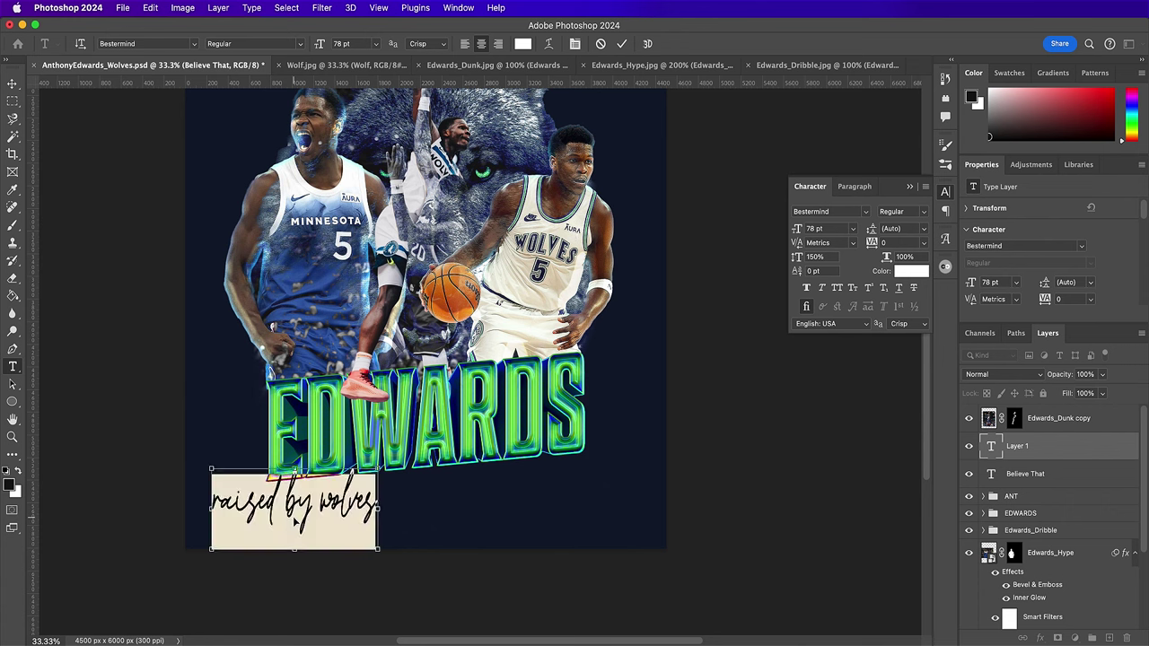
{"action": "left_click", "coordinate": [813, 211]}
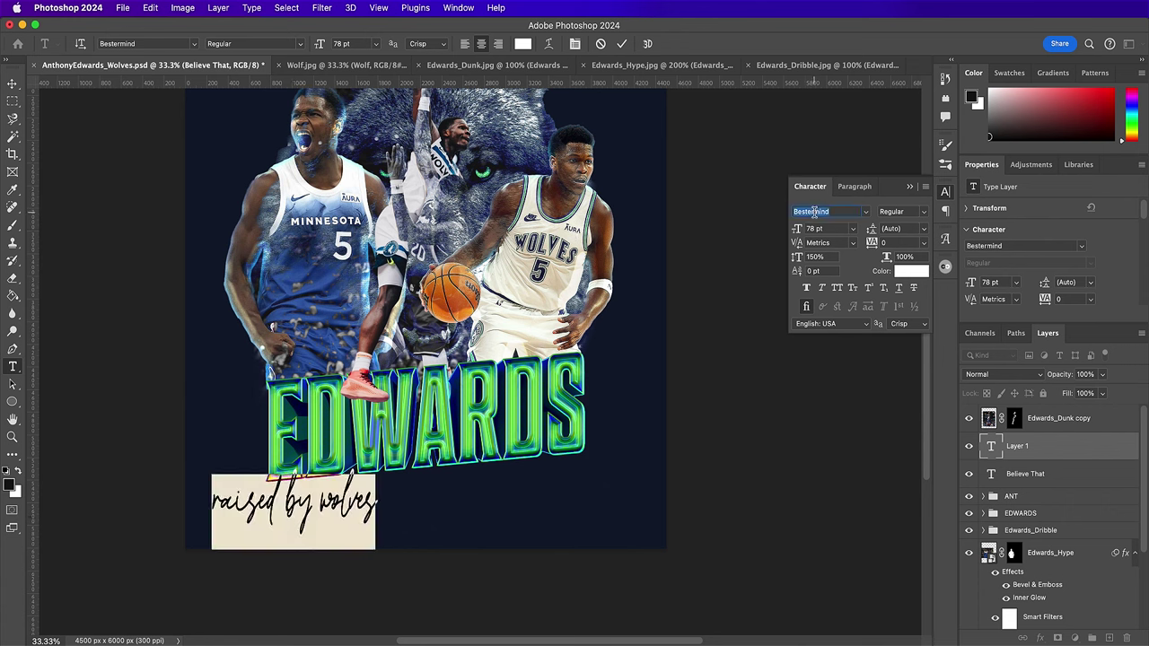
{"action": "type", "text": "sheep"}
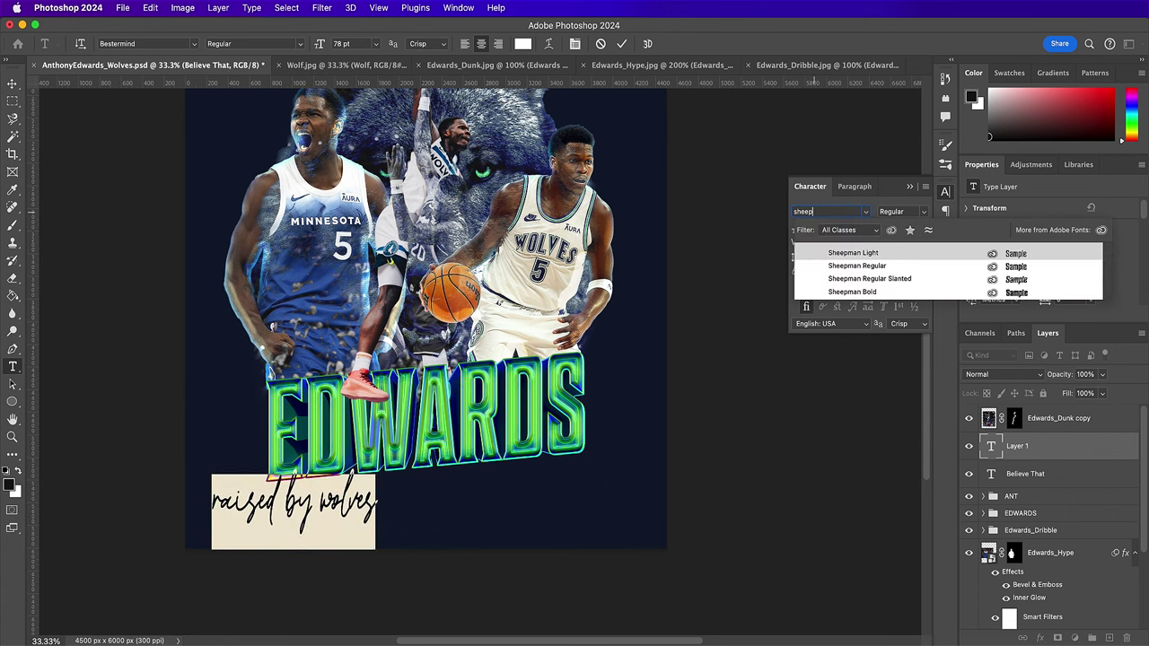
{"action": "left_click", "coordinate": [835, 268]}
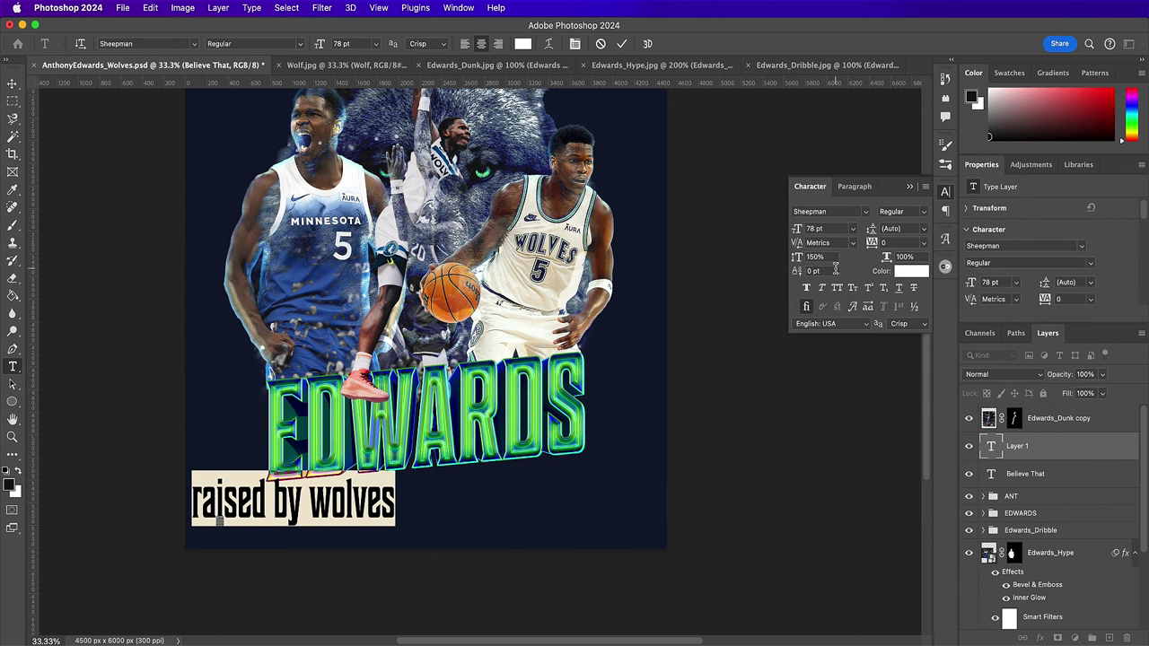
- Give the caption 28 pt size, 100% vertical scale and 1000 tracking
{"action": "left_click", "coordinate": [794, 230]}
{"action": "type", "text": "28"}
{"action": "key", "text": "Return"}
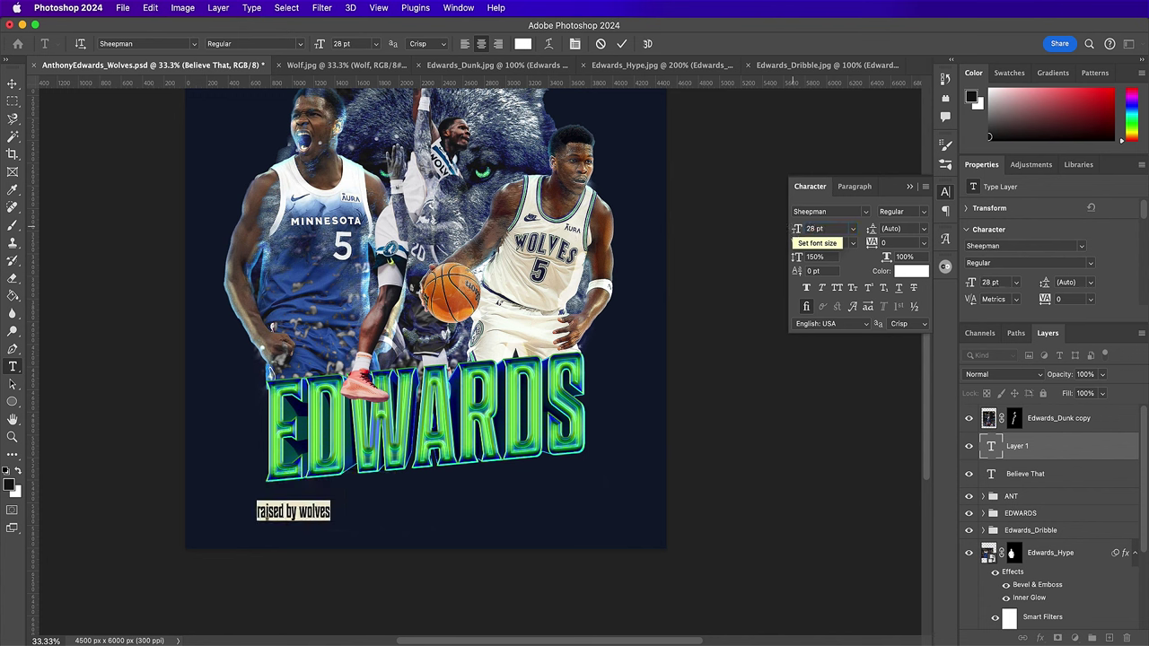
{"action": "left_click", "coordinate": [805, 259]}
{"action": "type", "text": "100"}
{"action": "key", "text": "Return"}
{"action": "left_click", "coordinate": [889, 243]}
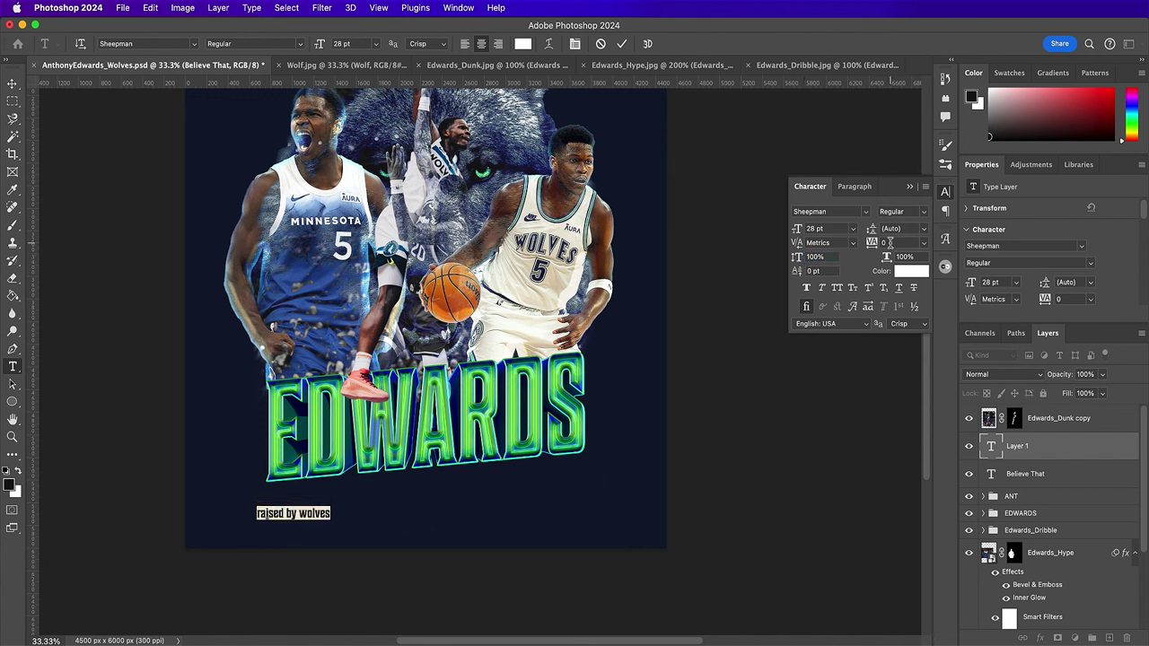
{"action": "type", "text": "1000"}
{"action": "key", "text": "Return"}
- Turn on All Caps, colour the caption #f2fae8, and commit it
{"action": "left_click", "coordinate": [836, 287]}
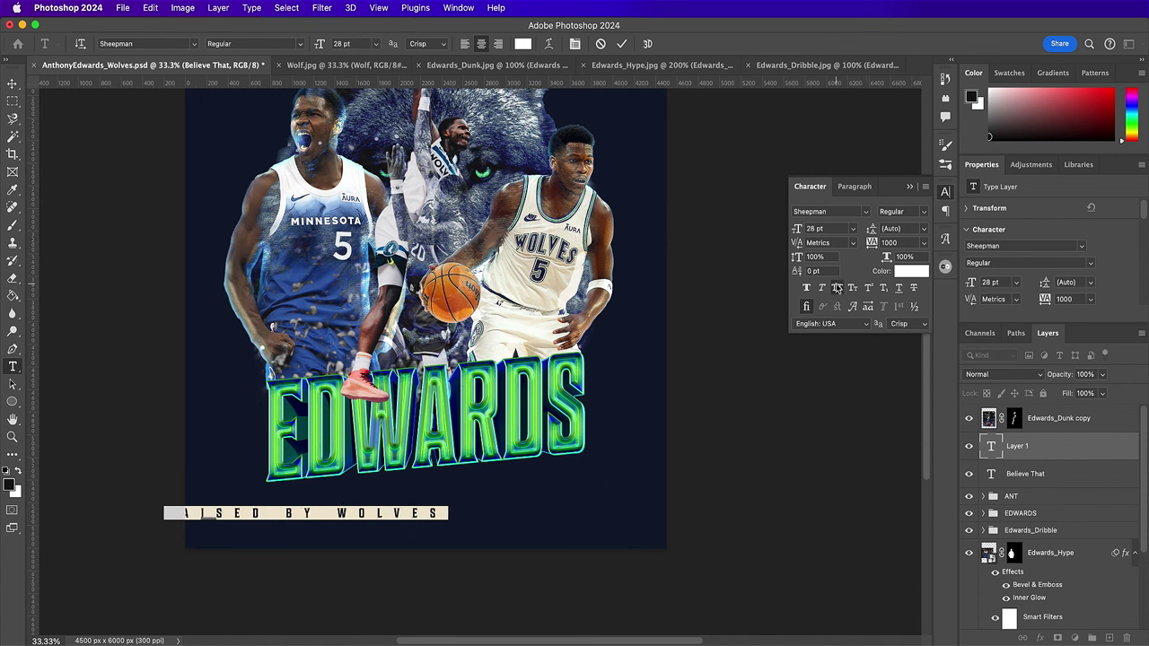
{"action": "left_click", "coordinate": [908, 271]}
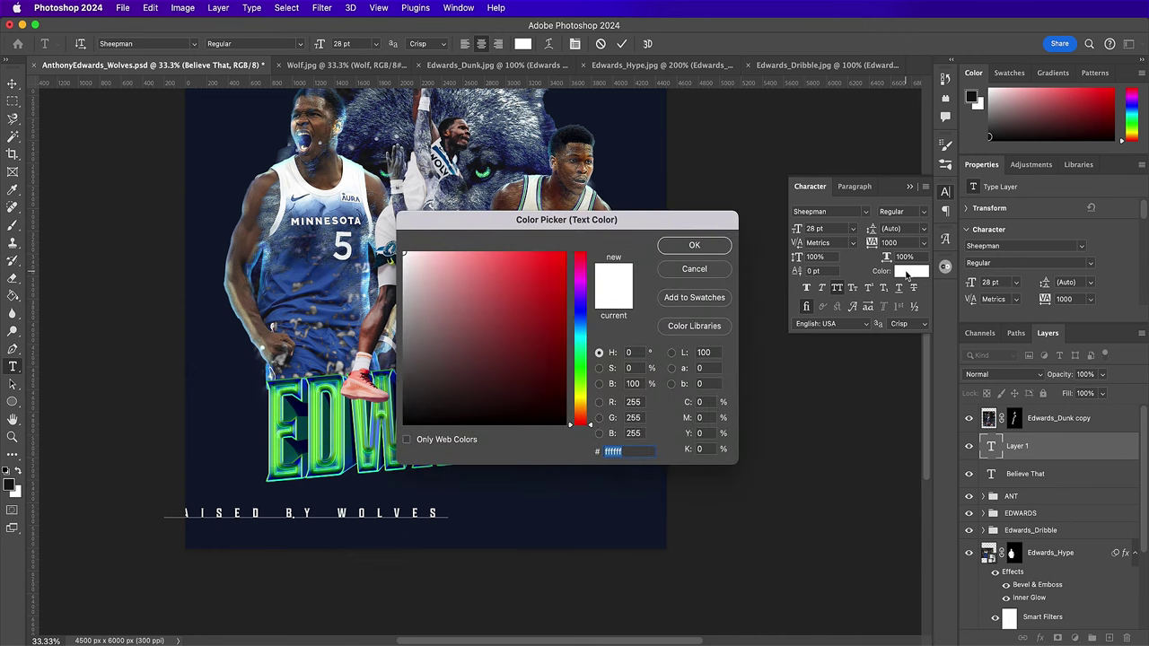
{"action": "type", "text": "f2"}
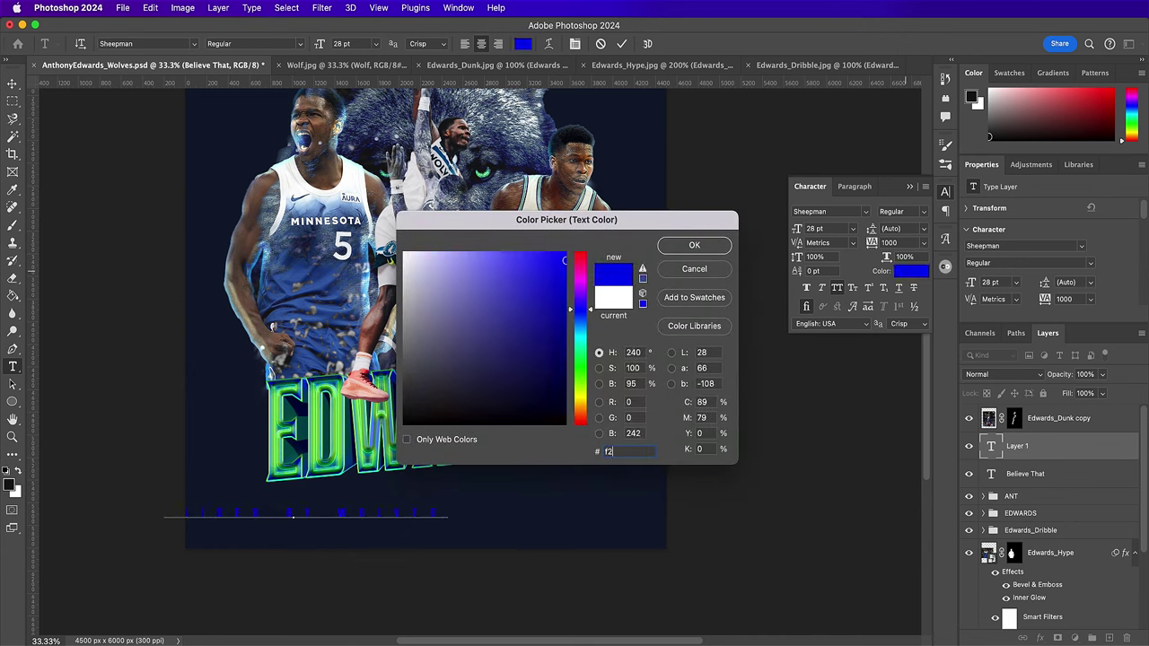
{"action": "type", "text": "fa"}
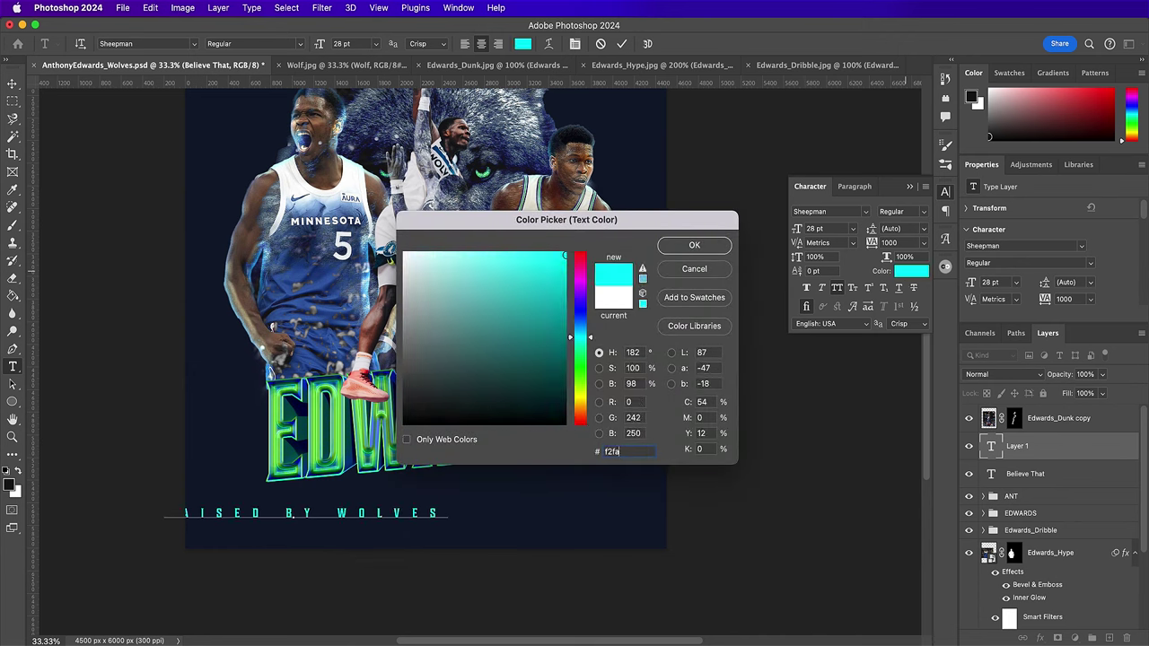
{"action": "type", "text": "e8"}
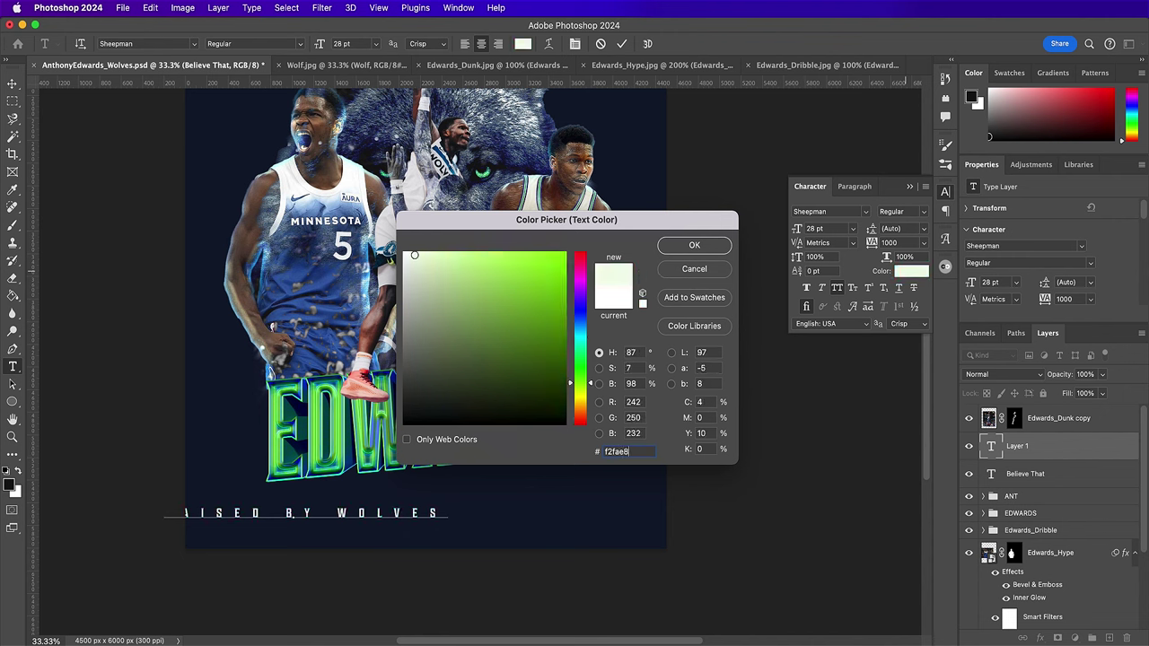
{"action": "key", "text": "Return"}
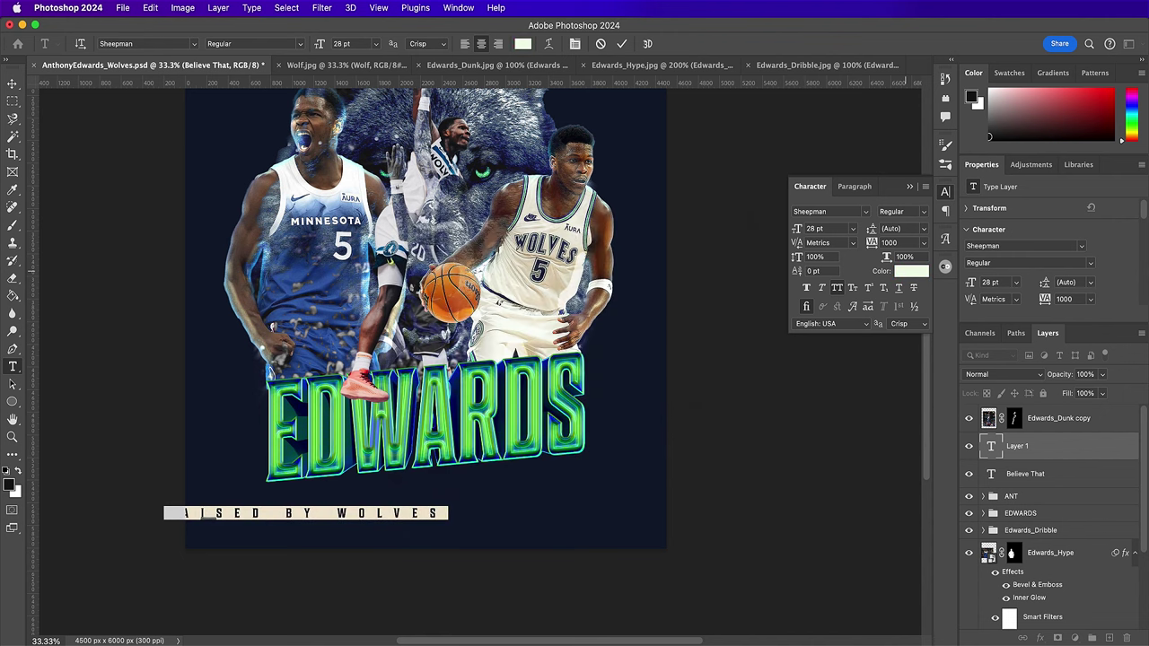
{"action": "left_click", "coordinate": [622, 44]}
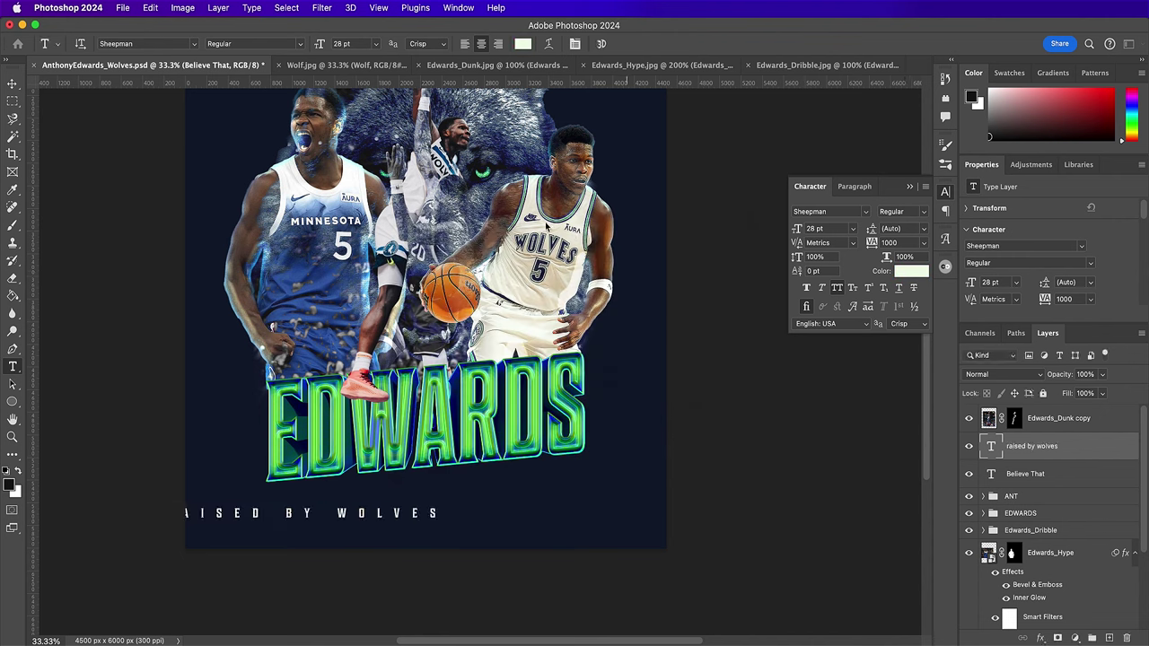
- Centre the caption under EDWARDS and skew it upward toward the right
{"action": "key", "text": "v"}
{"action": "left_click_drag", "start_coordinate": [496, 415], "coordinate": [530, 416]}
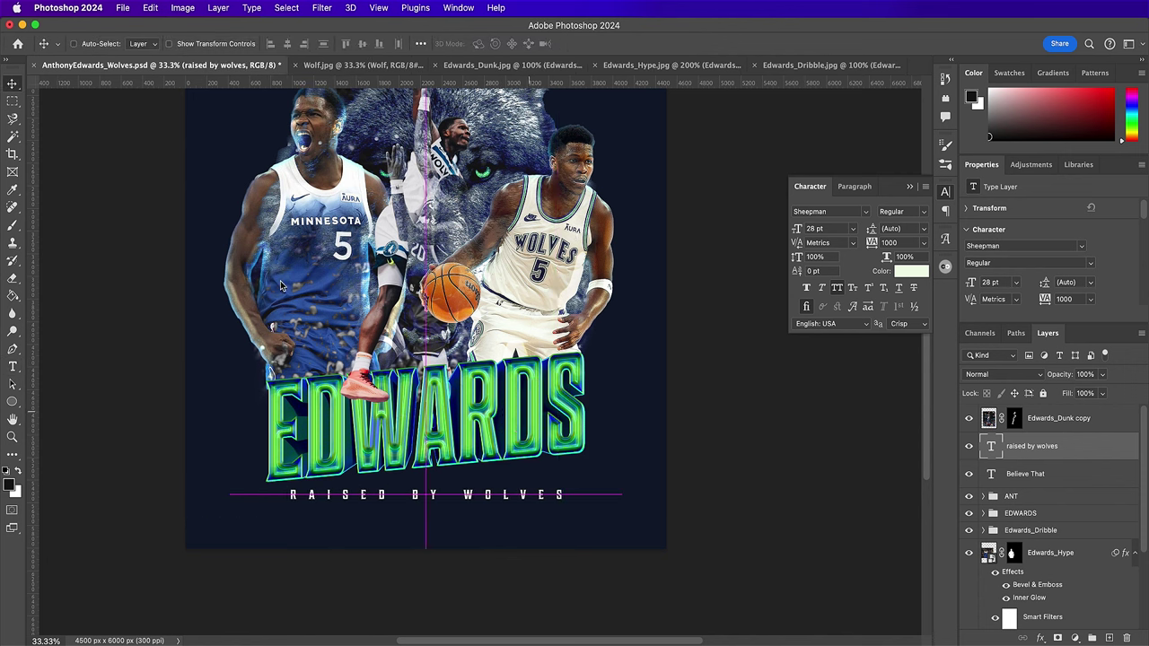
{"action": "left_click", "coordinate": [150, 8]}
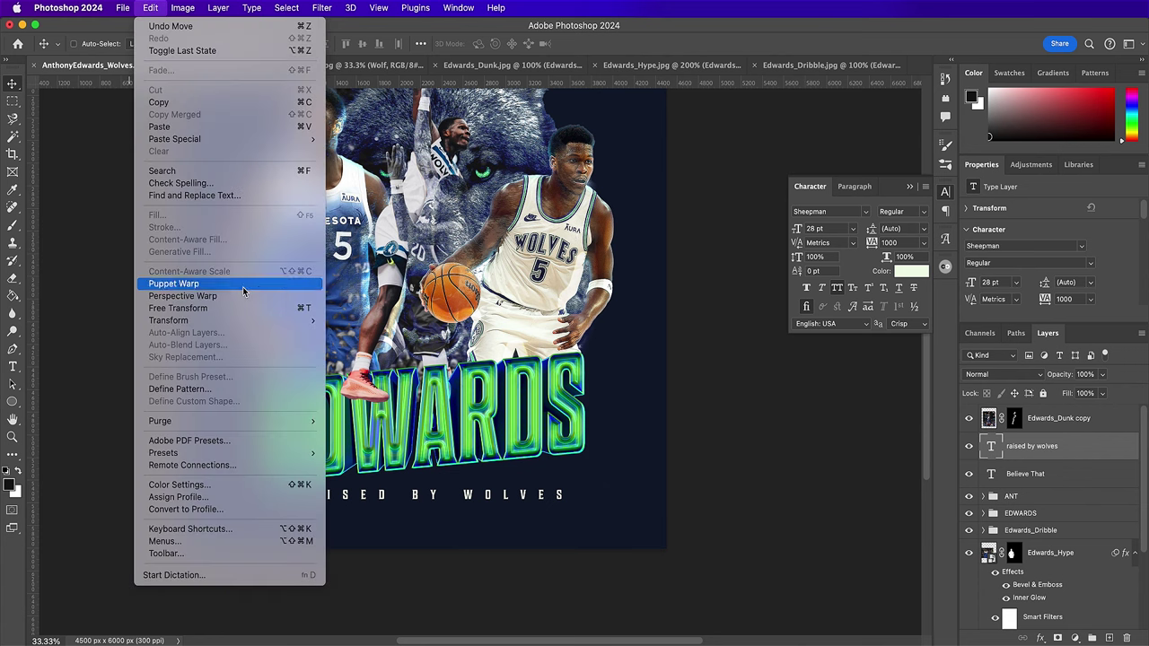
{"action": "mouse_move", "coordinate": [255, 321]}
{"action": "left_click", "coordinate": [370, 365]}
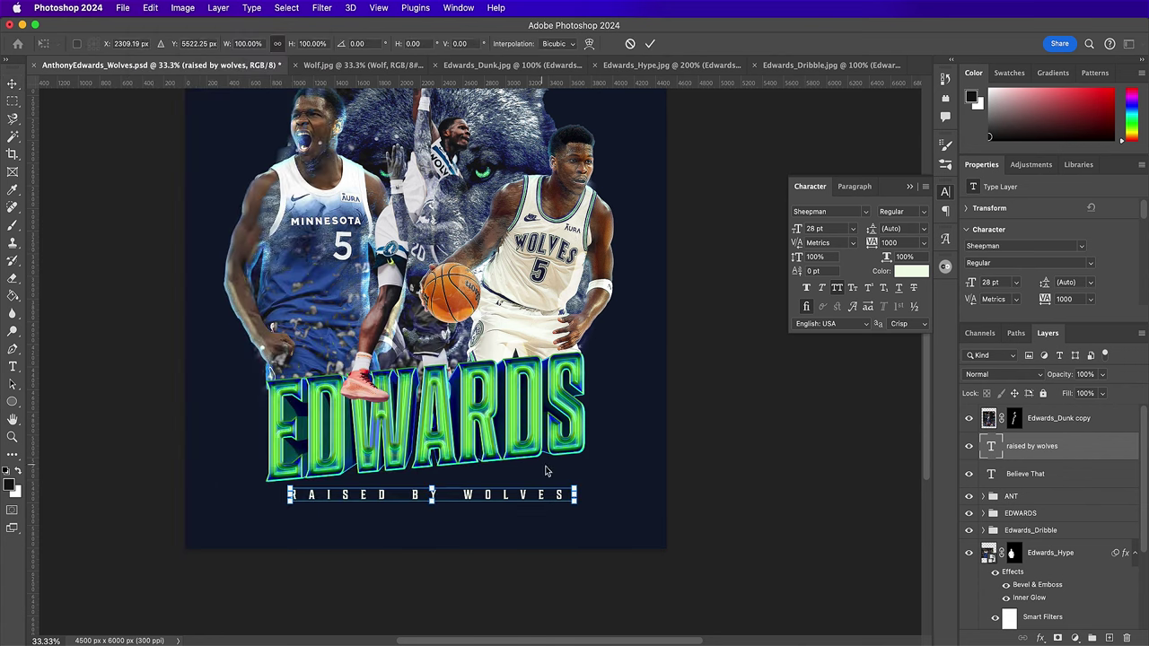
{"action": "left_click_drag", "start_coordinate": [578, 496], "coordinate": [579, 482]}
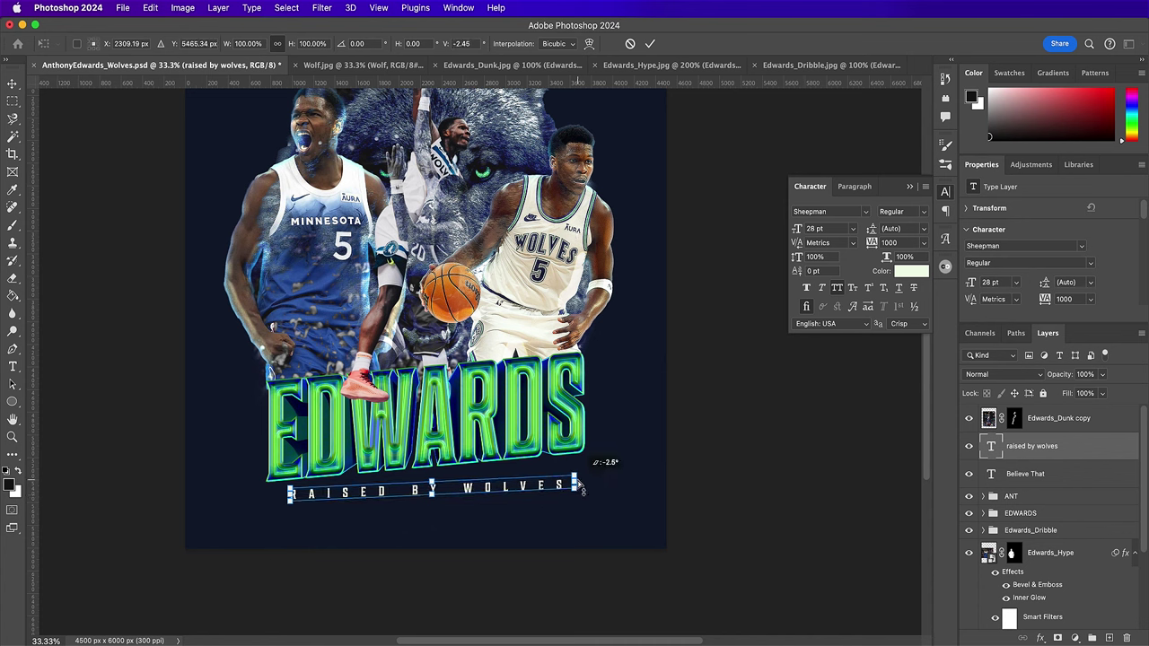
- Set the caption's vertical skew to exactly -5° and commit the transform
{"action": "left_click", "coordinate": [459, 43]}
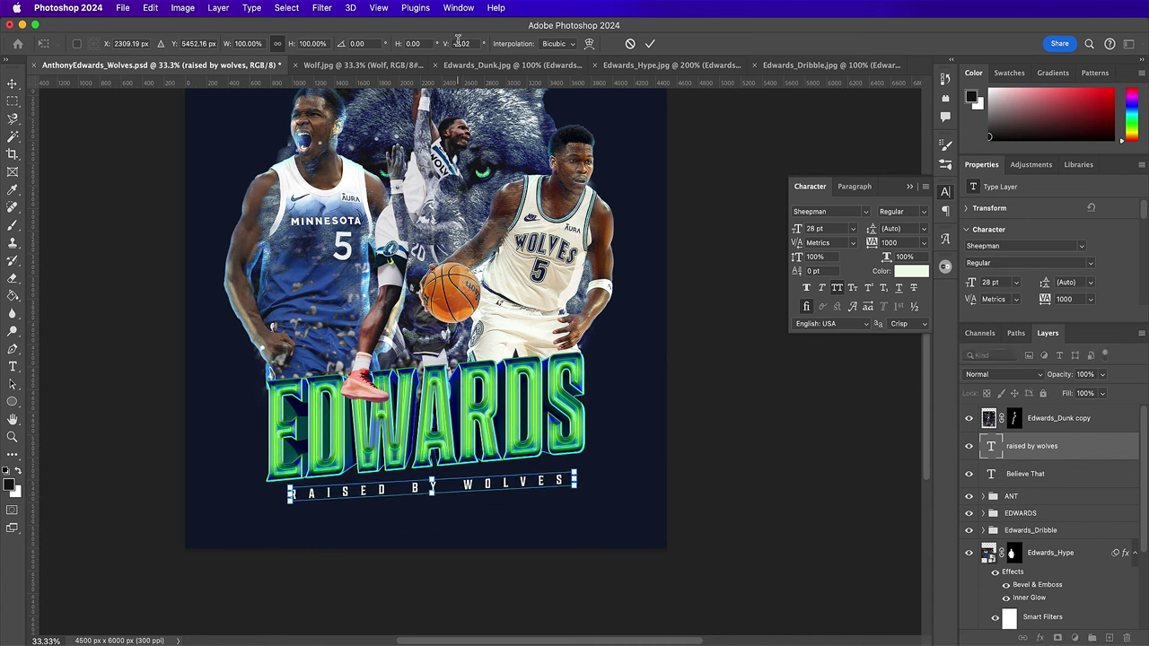
{"action": "double_click", "coordinate": [458, 43]}
{"action": "type", "text": "-5"}
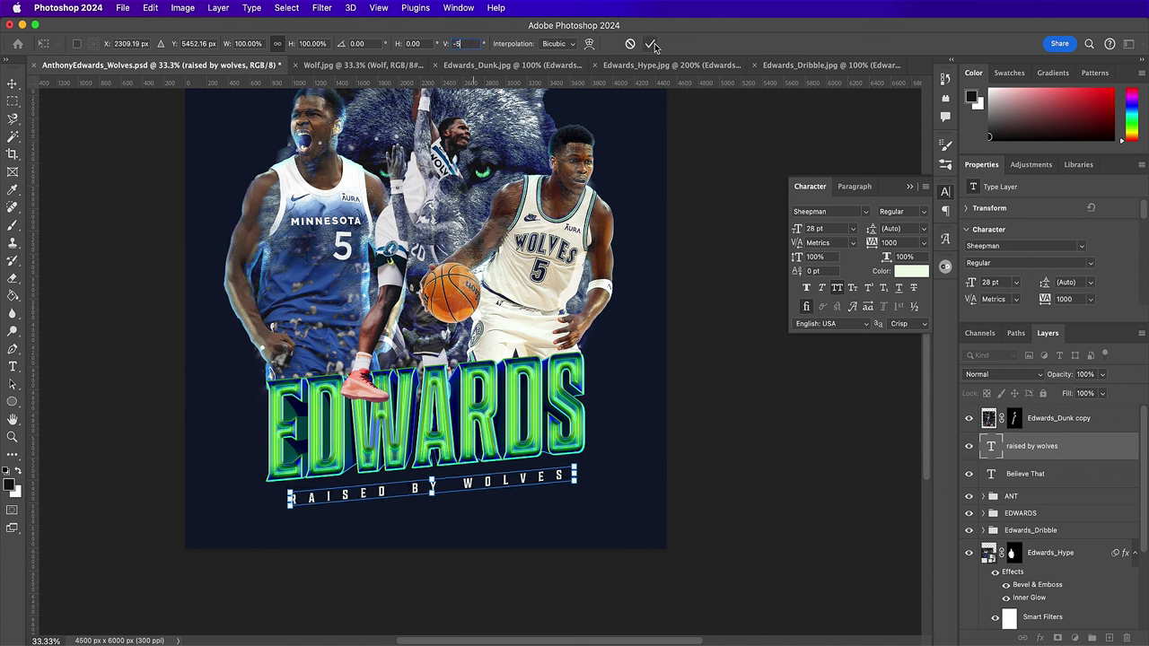
{"action": "key", "text": "Return"}
{"action": "left_click", "coordinate": [653, 44]}
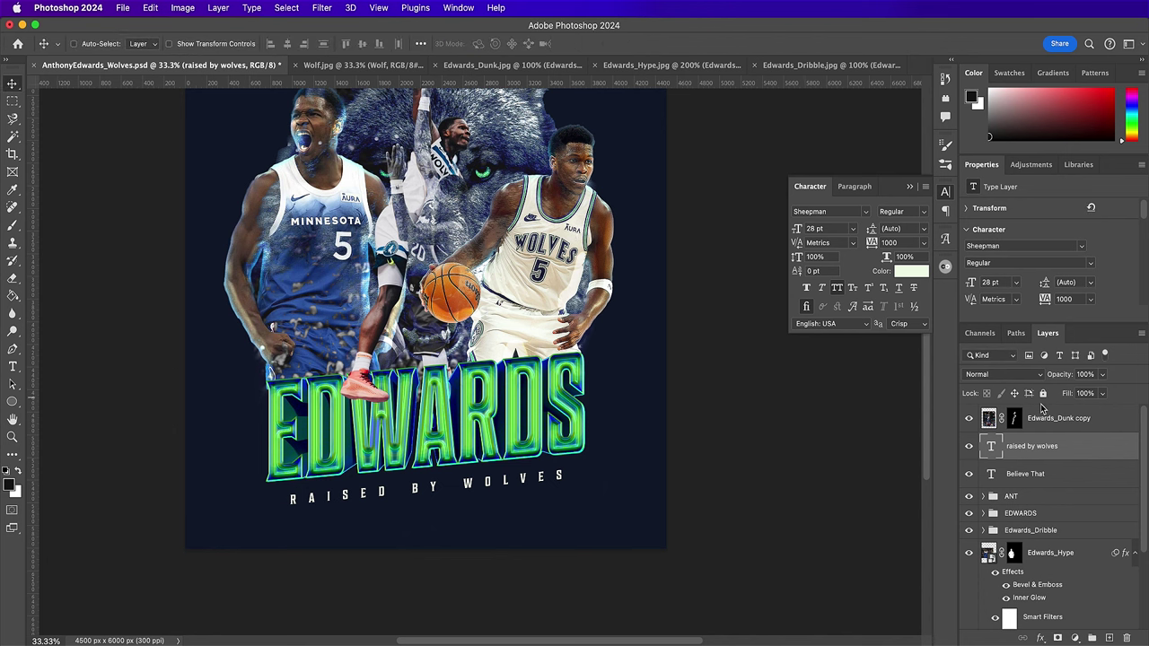
{"action": "double_click", "coordinate": [1083, 454]}
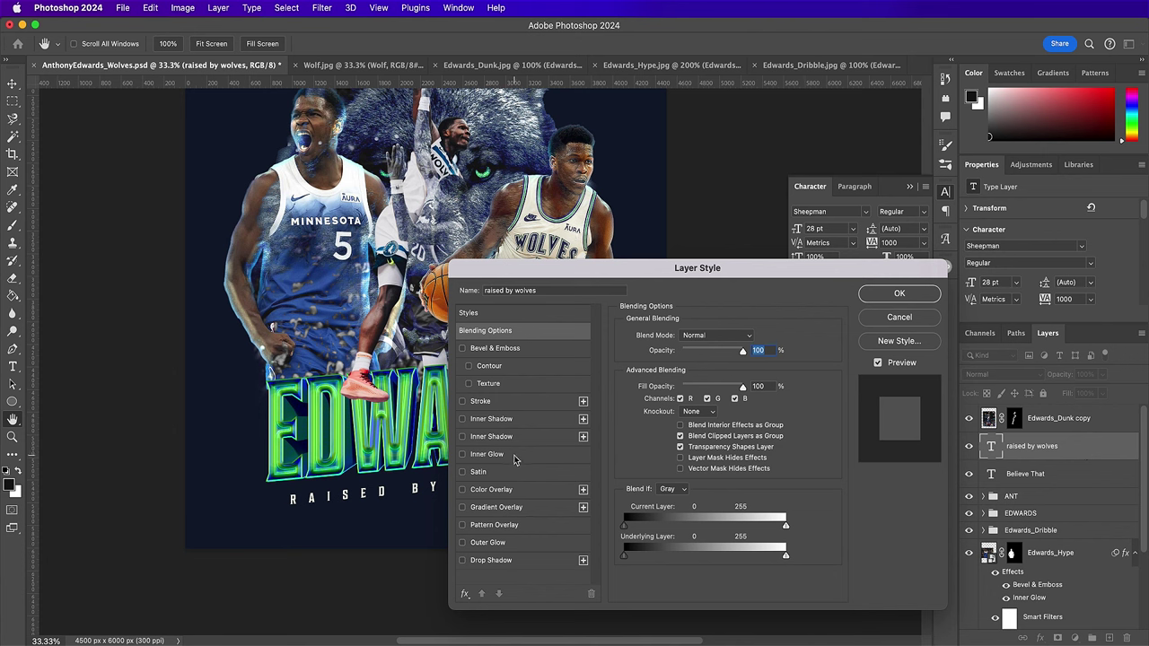
- Add a white Color Dodge inner glow to the caption at 67% opacity with 0 noise
{"action": "left_click", "coordinate": [489, 454]}
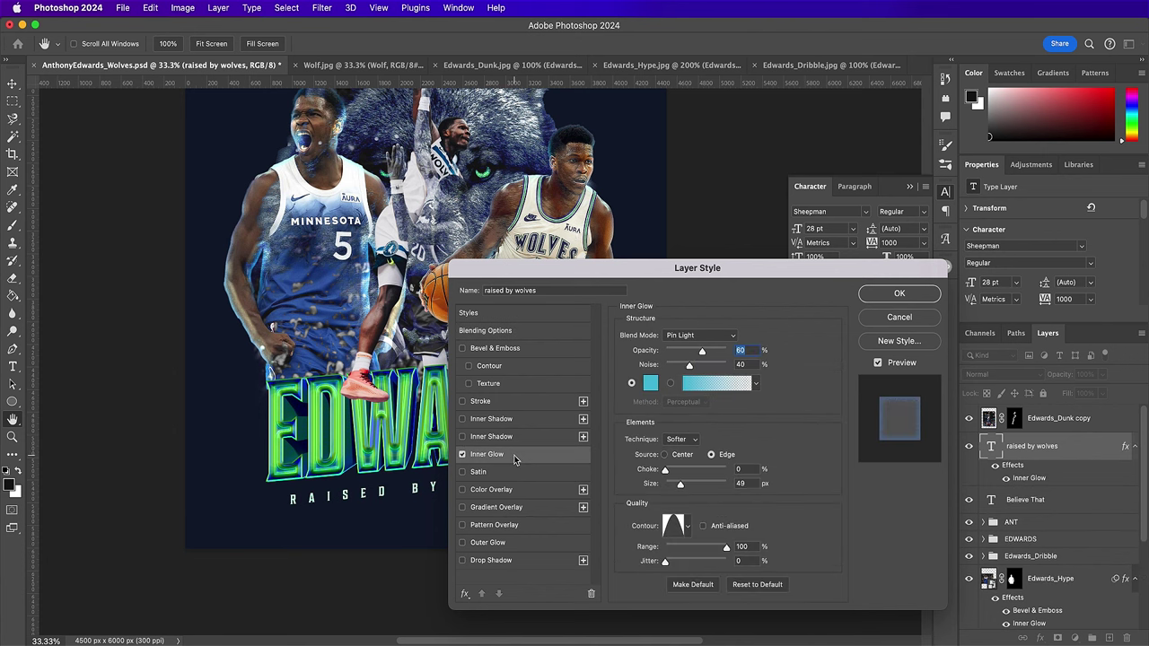
{"action": "left_click", "coordinate": [684, 338]}
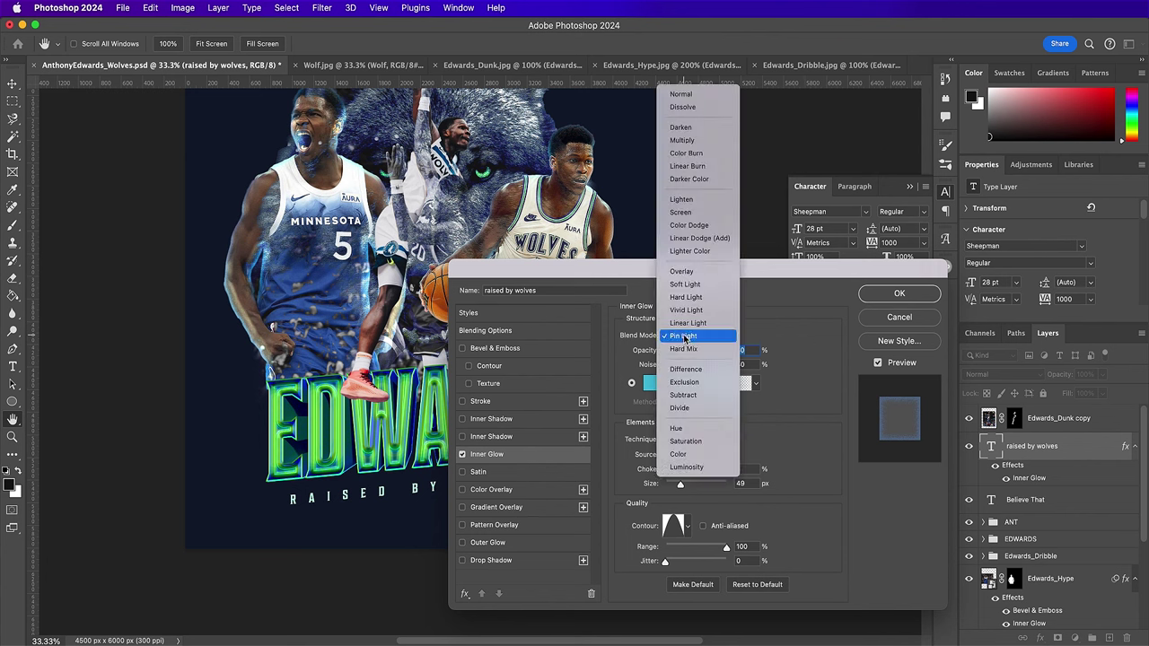
{"action": "left_click", "coordinate": [689, 228]}
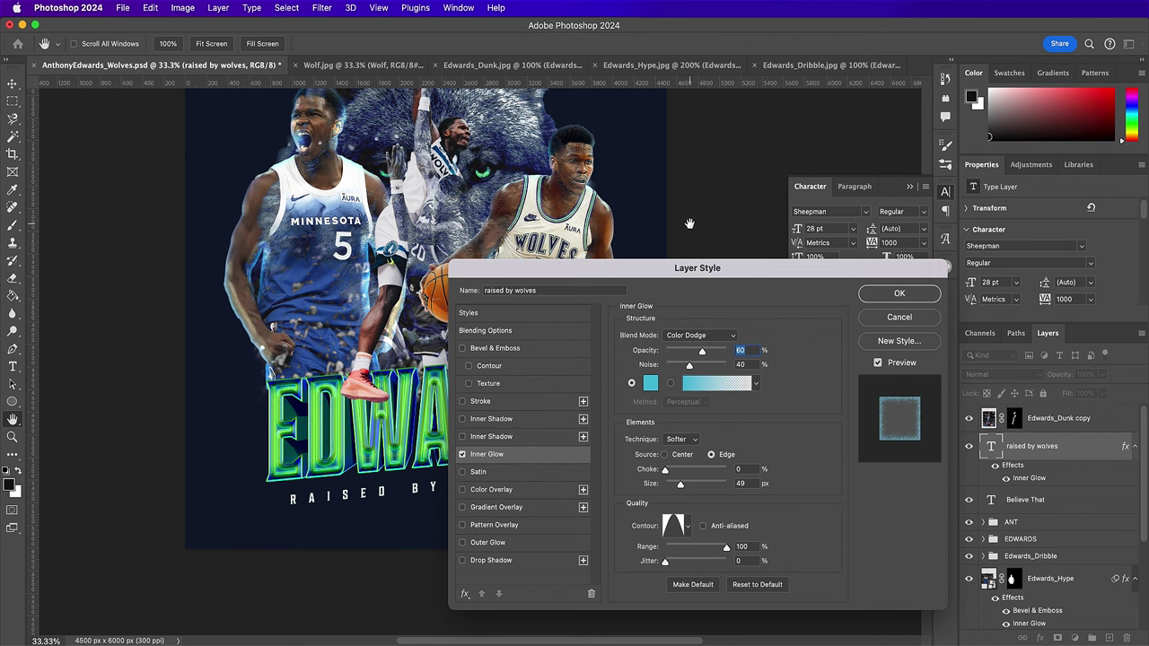
{"action": "type", "text": "67"}
{"action": "double_click", "coordinate": [743, 364]}
{"action": "type", "text": "0"}
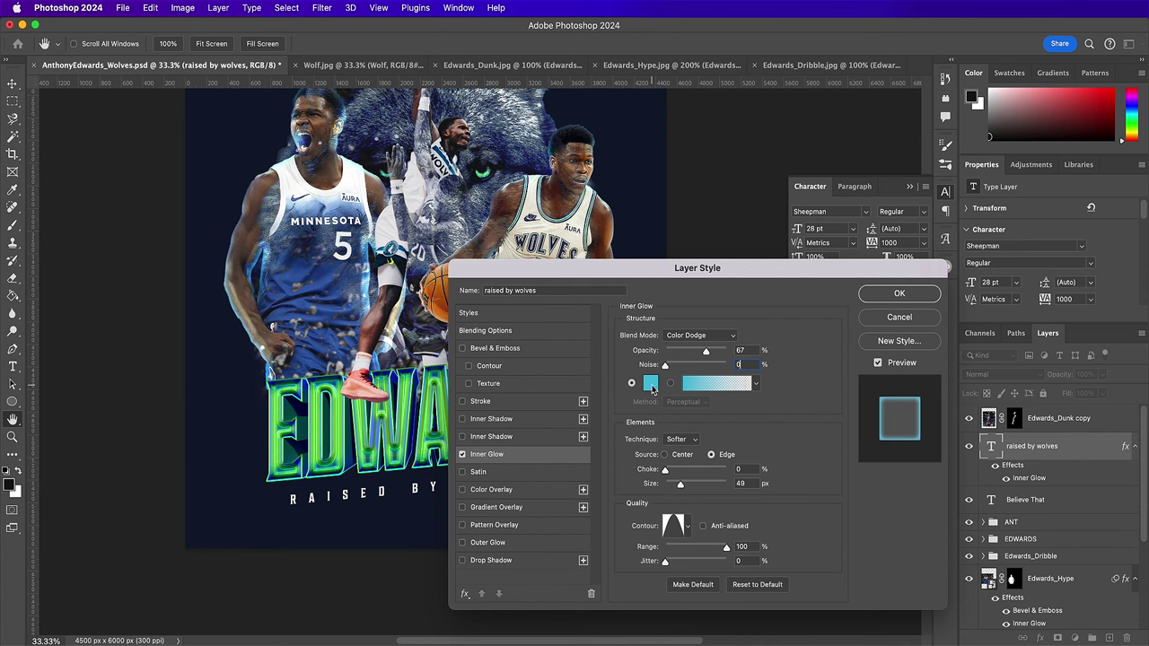
{"action": "left_click", "coordinate": [650, 384]}
{"action": "left_click_drag", "start_coordinate": [410, 258], "coordinate": [386, 237]}
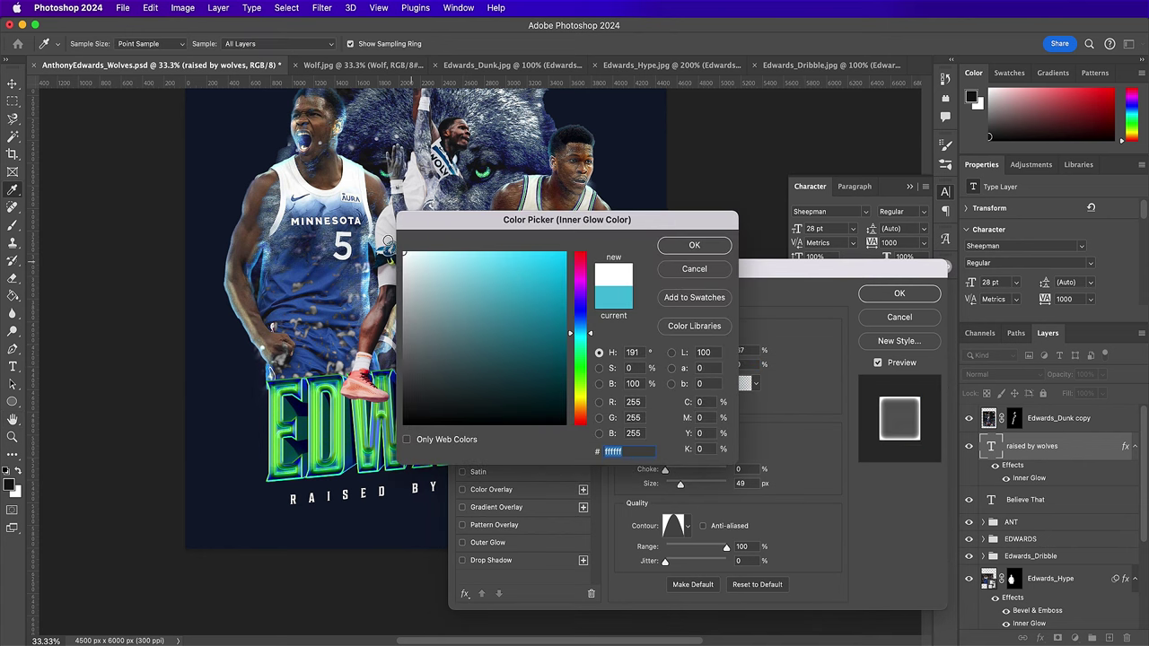
{"action": "key", "text": "Return"}
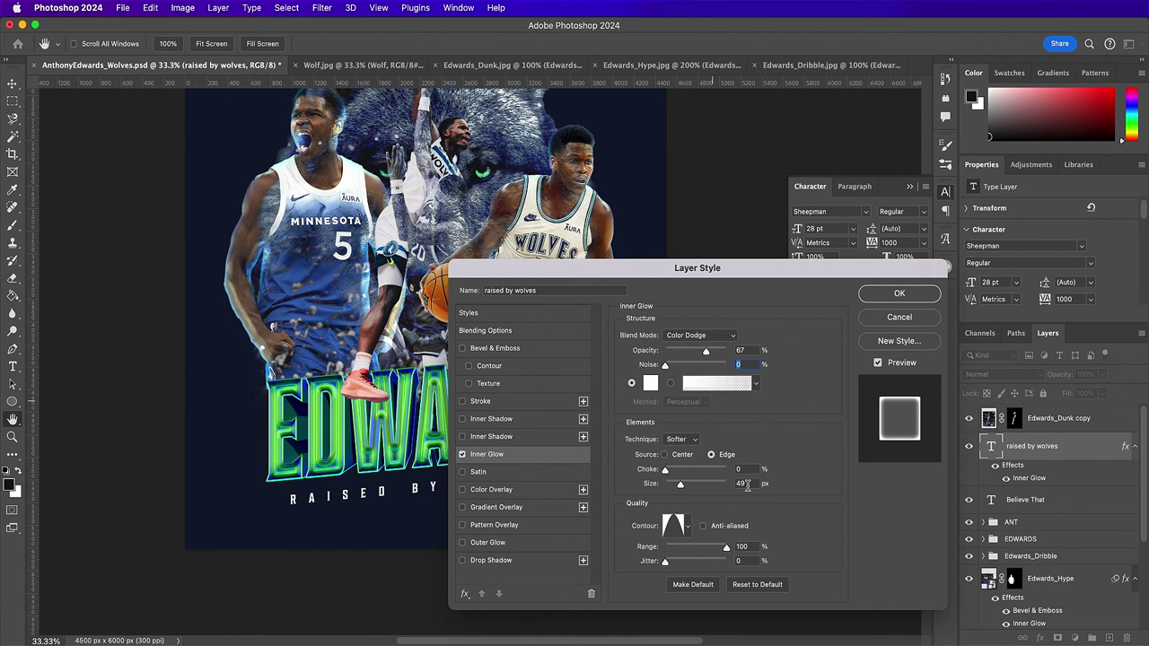
- Set the inner glow to 8 px size, Linear contour and 50% range
{"action": "double_click", "coordinate": [747, 483]}
{"action": "type", "text": "8"}
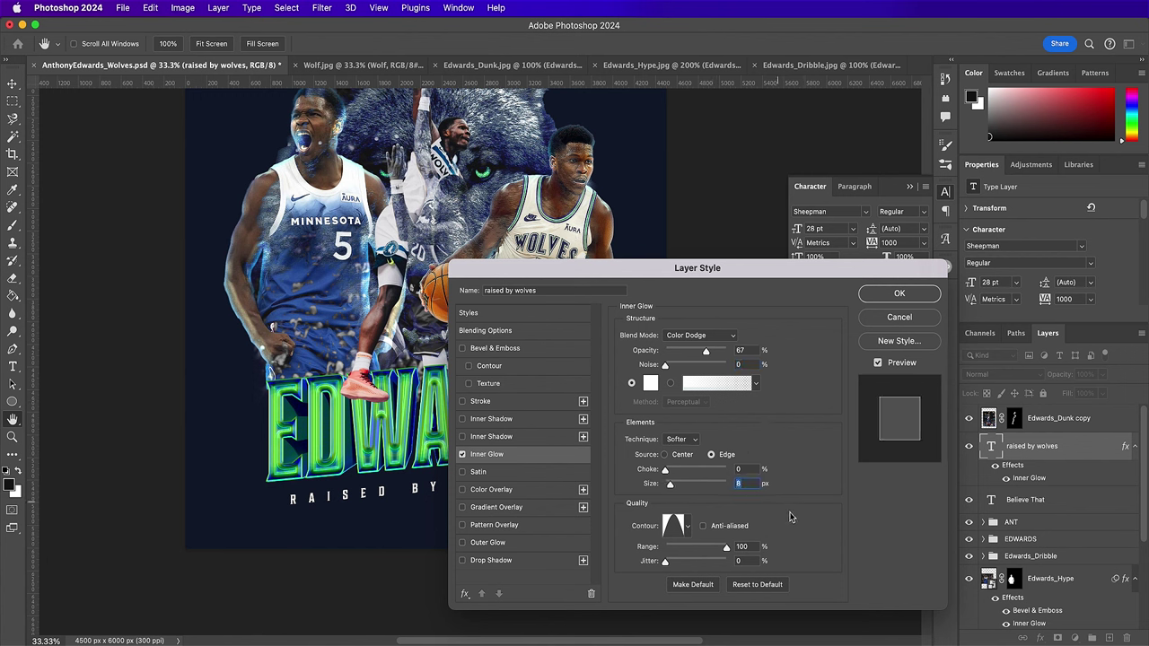
{"action": "left_click", "coordinate": [688, 528]}
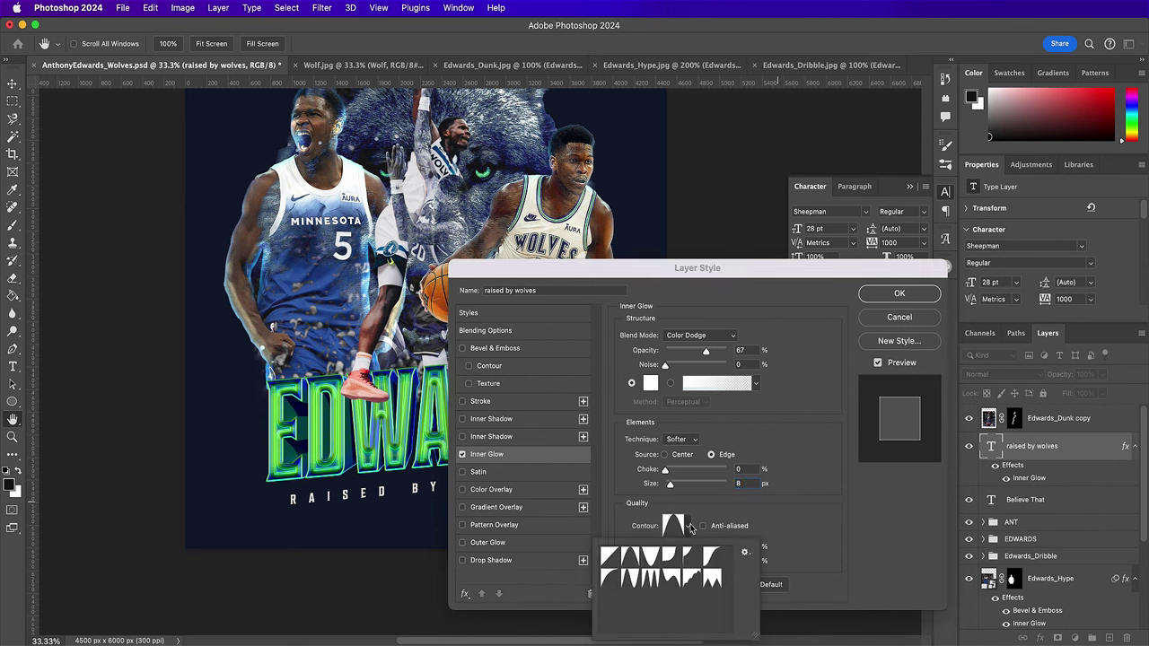
{"action": "left_click", "coordinate": [609, 563]}
{"action": "left_click", "coordinate": [838, 544]}
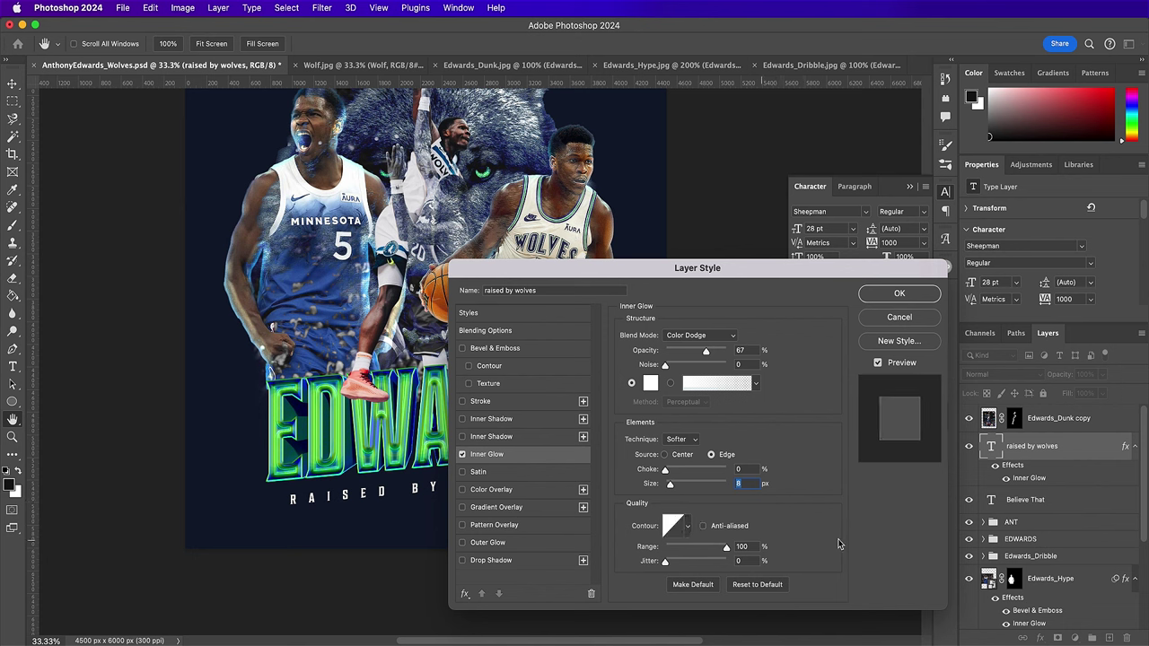
{"action": "left_click", "coordinate": [741, 546]}
{"action": "type", "text": "50"}
{"action": "left_click", "coordinate": [516, 508]}
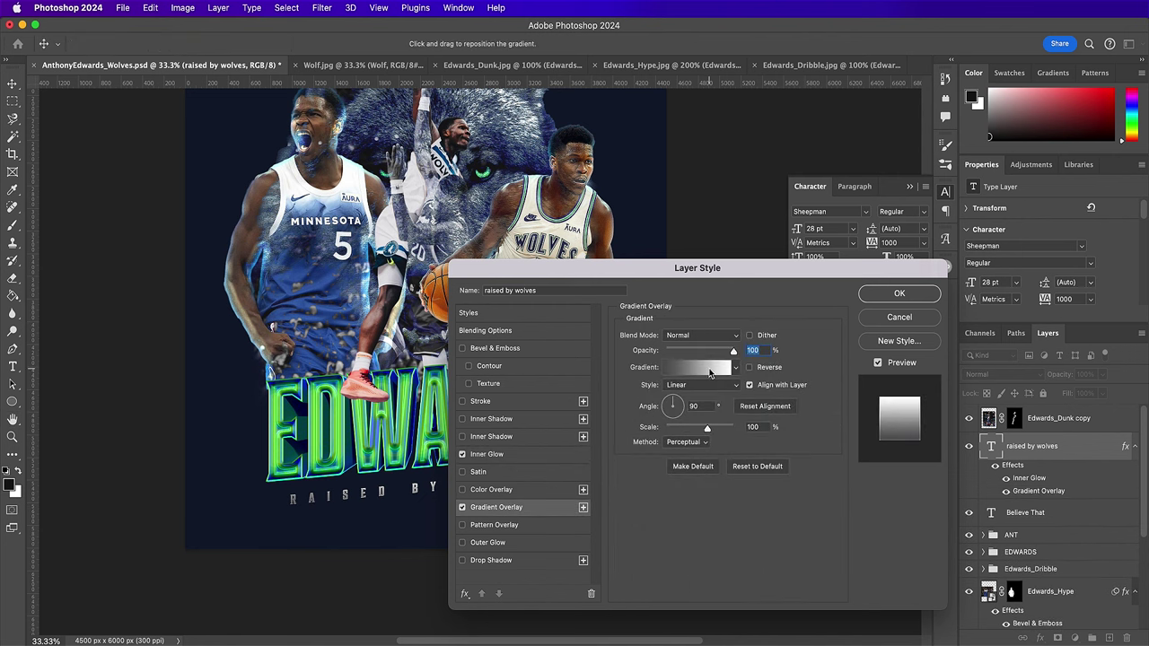
- Make the caption's gradient overlay run from light blue #6bb6ff to white
{"action": "left_click", "coordinate": [708, 368]}
{"action": "left_click", "coordinate": [728, 522]}
{"action": "left_click", "coordinate": [783, 580]}
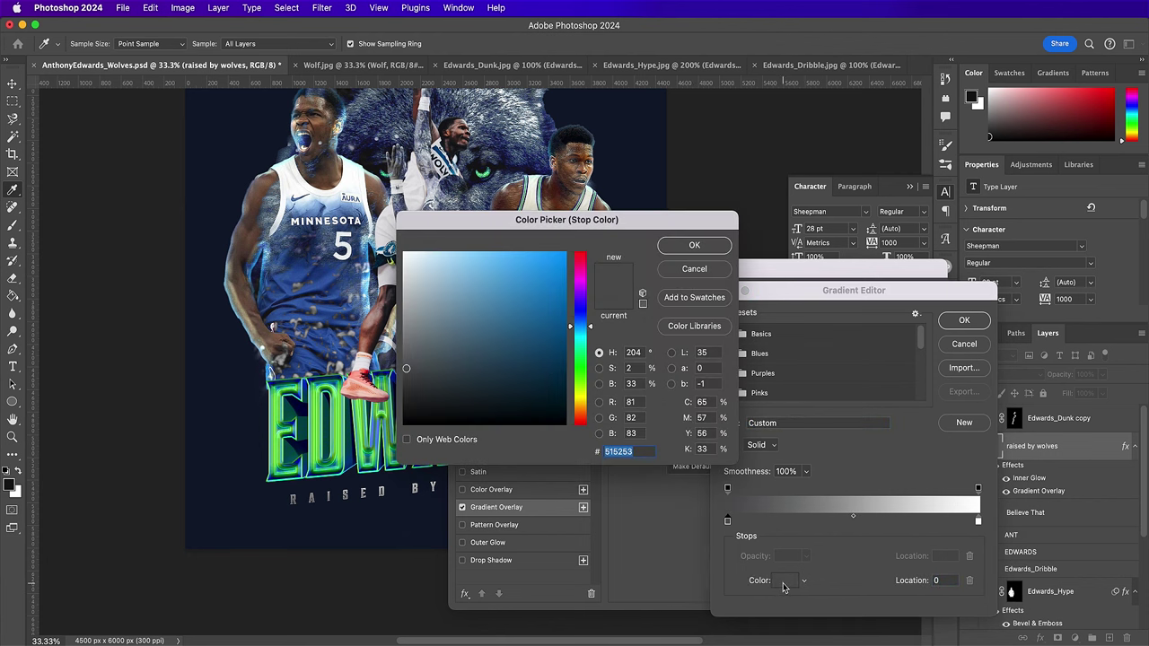
{"action": "type", "text": "6bb"}
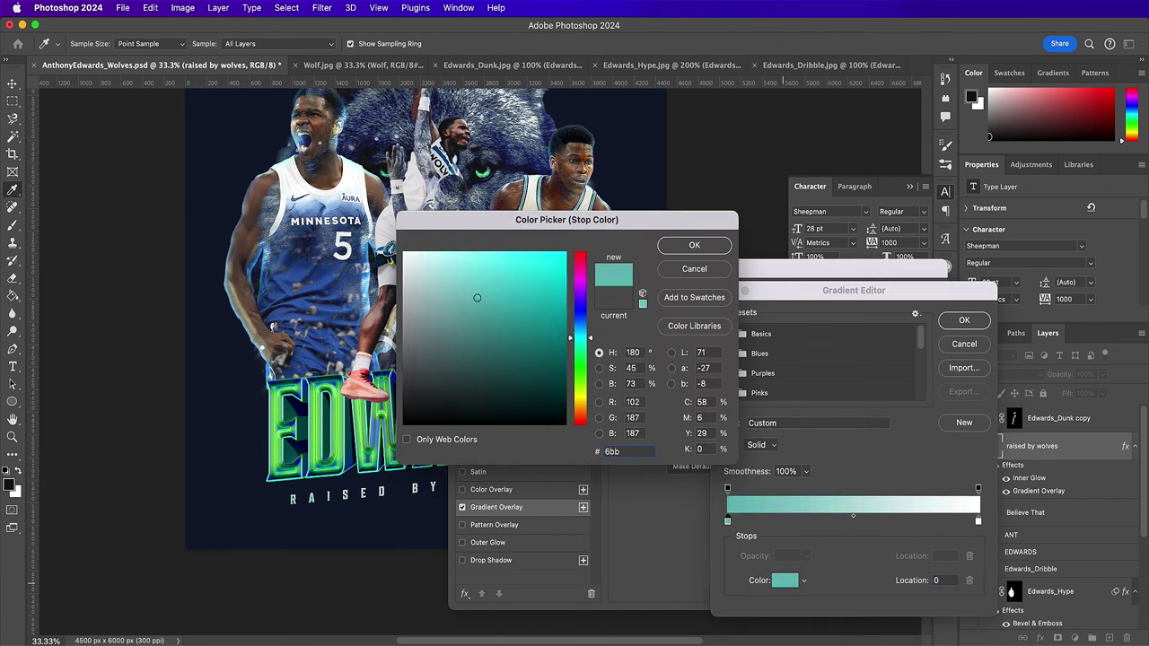
{"action": "type", "text": "6"}
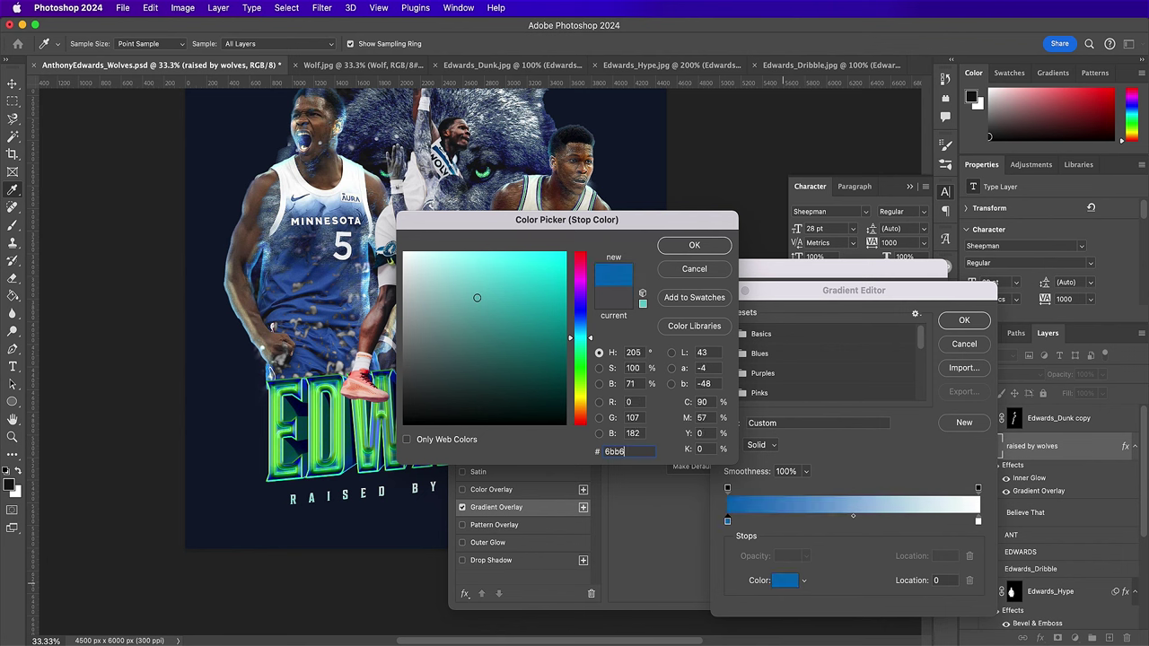
{"action": "type", "text": "ff"}
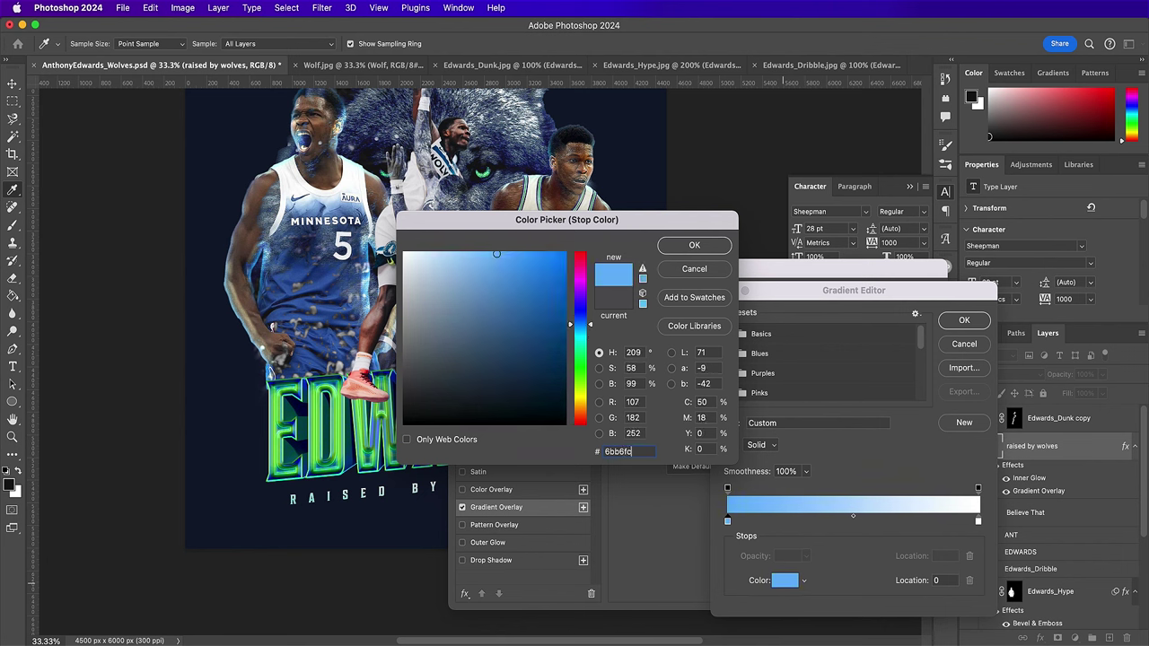
{"action": "key", "text": "Return"}
{"action": "left_click", "coordinate": [977, 520]}
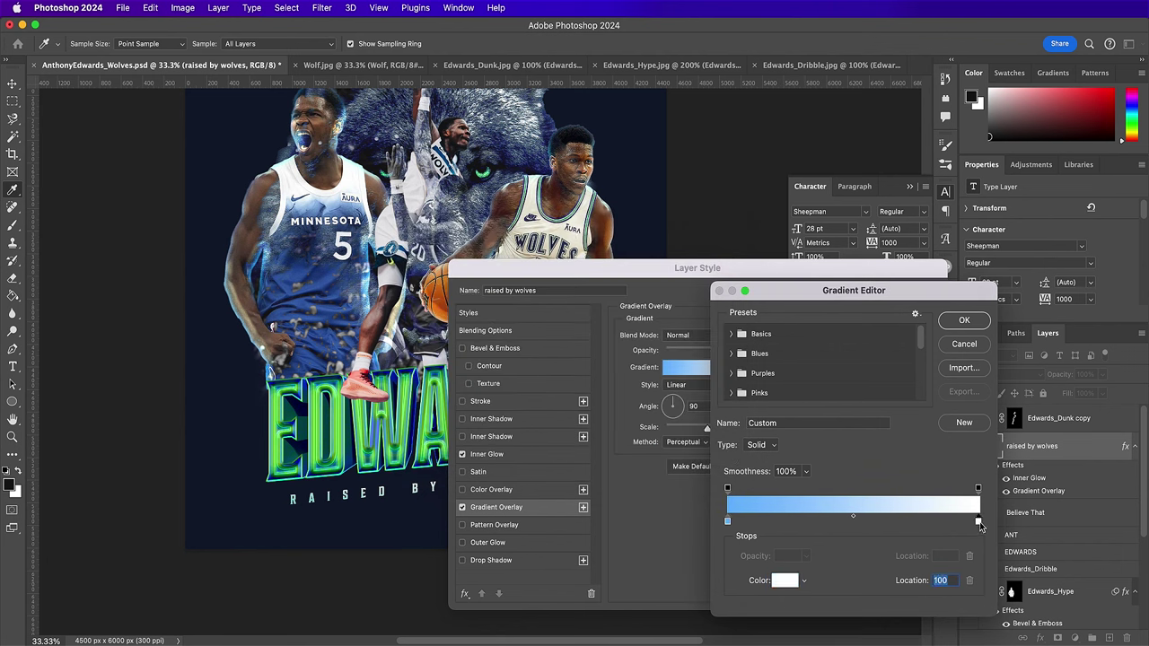
{"action": "left_click", "coordinate": [782, 581]}
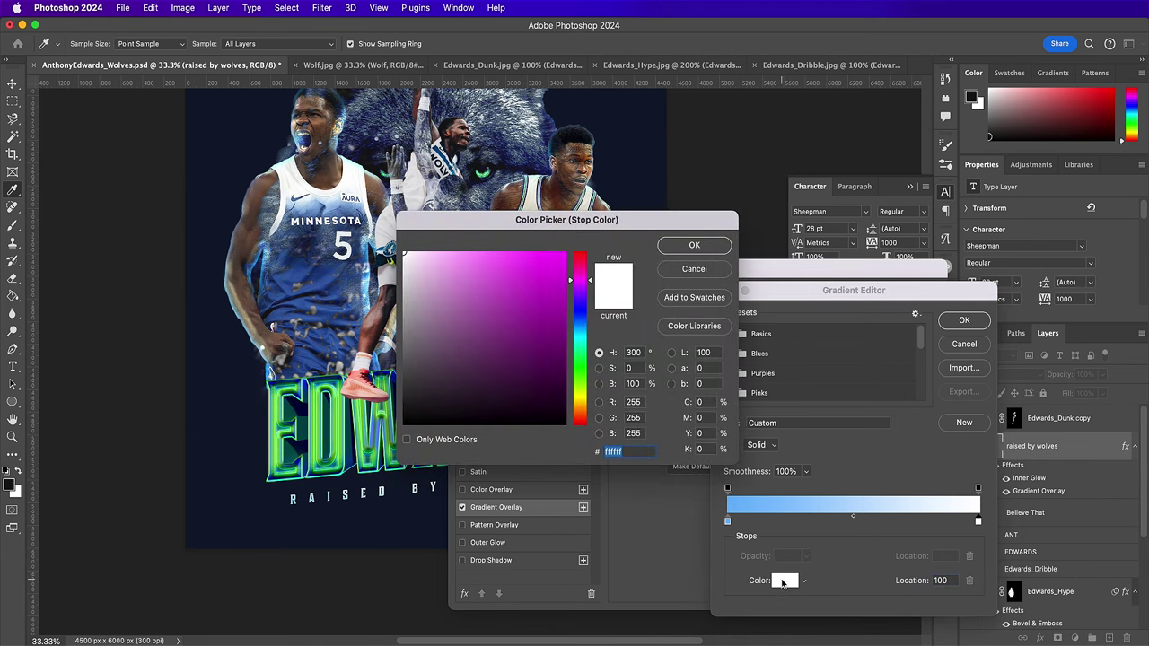
{"action": "key", "text": "Return"}
{"action": "key", "text": "Return"}
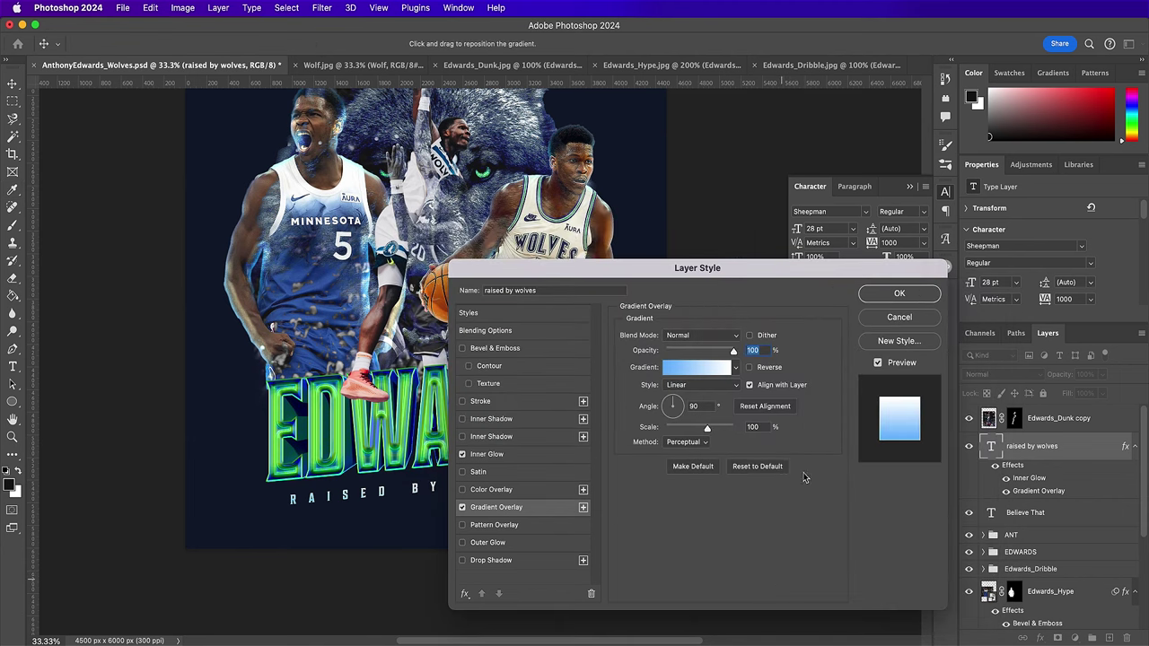
- Change the gradient overlay angle to 95° and apply the layer styles
{"action": "left_click", "coordinate": [697, 406]}
{"action": "key", "text": "BackSpace"}
{"action": "type", "text": "5"}
{"action": "left_click", "coordinate": [898, 293]}
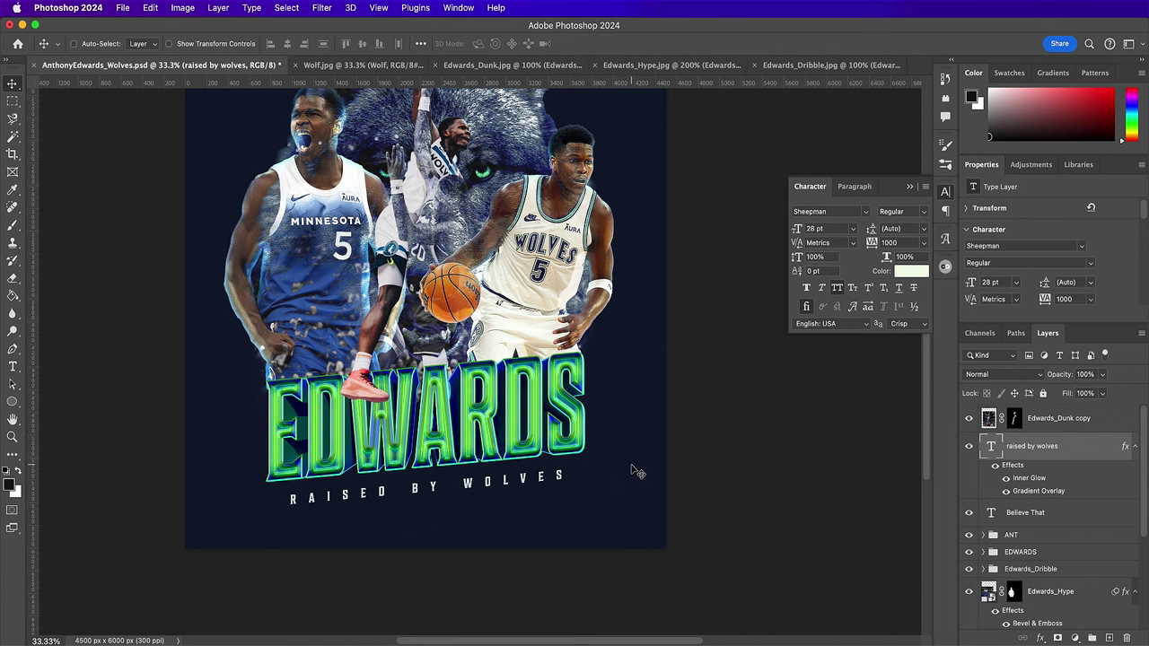
- Type a '5' text layer set in Ave Juliet at 218 pt
{"action": "left_click", "coordinate": [12, 366]}
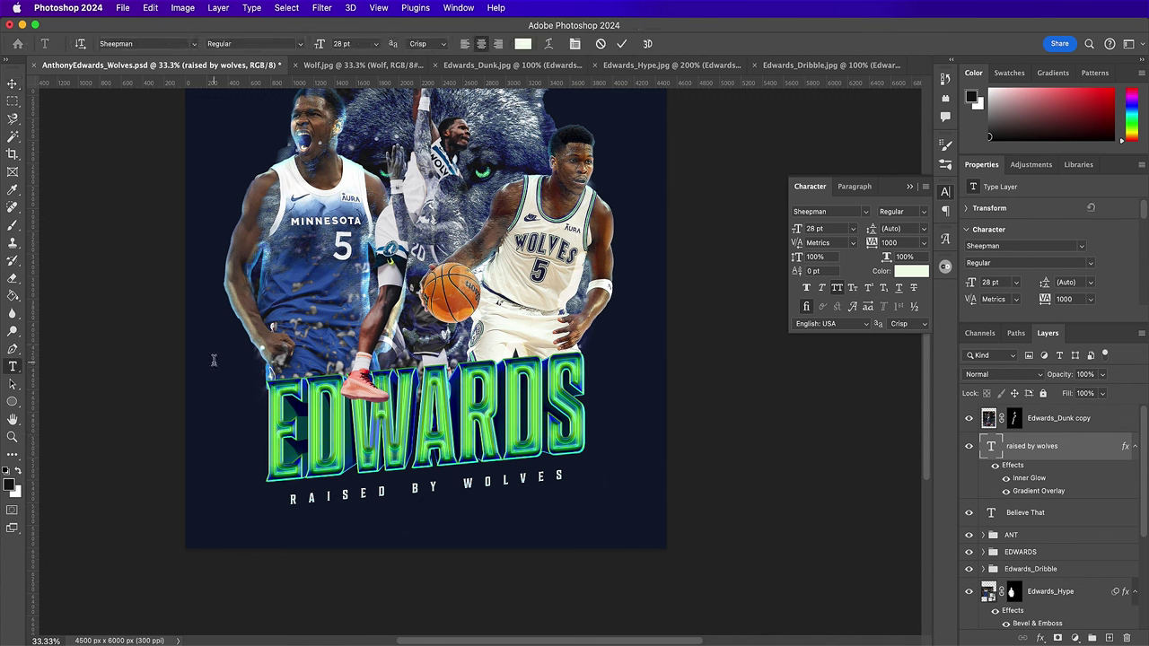
{"action": "left_click", "coordinate": [214, 359]}
{"action": "type", "text": "5"}
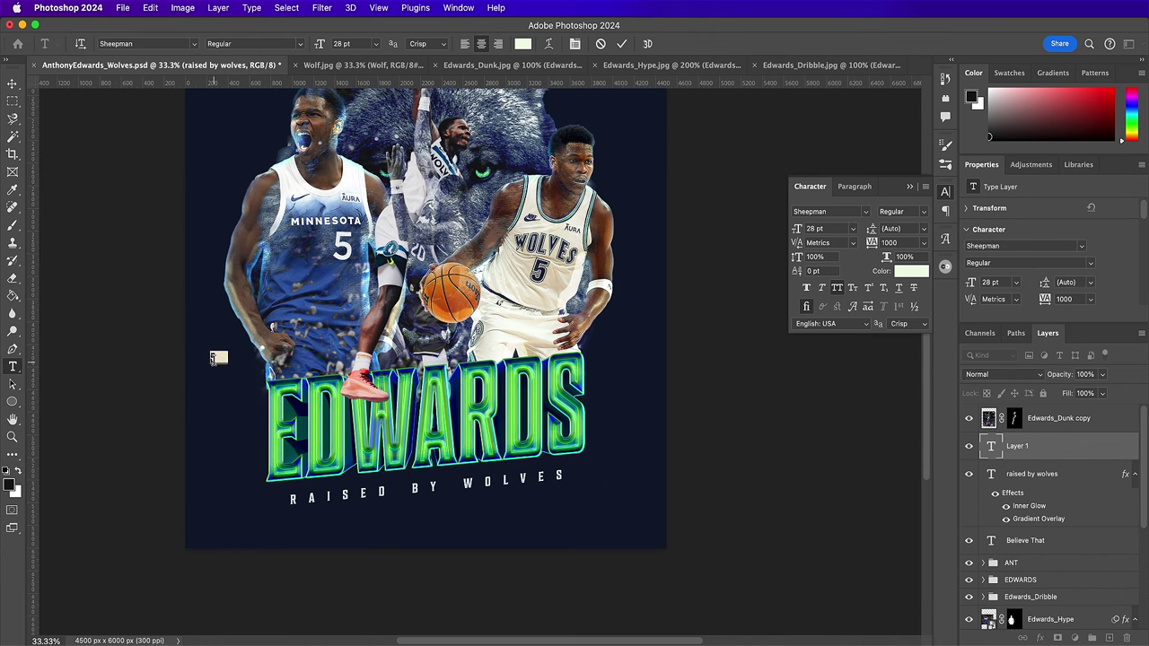
{"action": "left_click", "coordinate": [841, 211]}
{"action": "type", "text": "ave"}
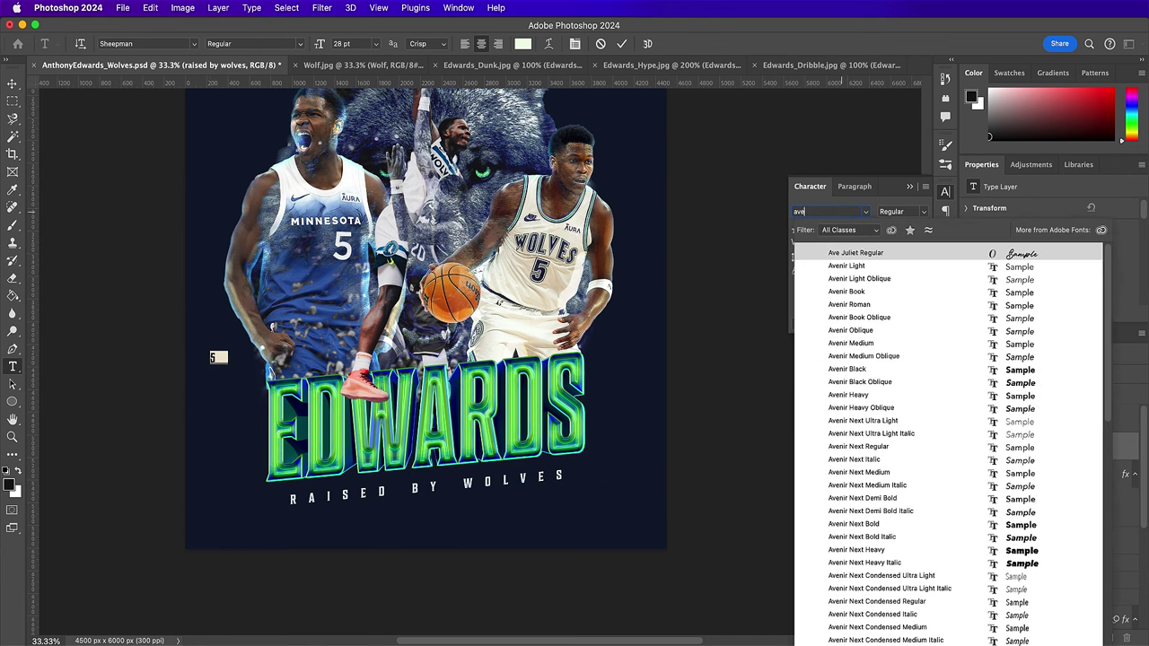
{"action": "left_click", "coordinate": [848, 253]}
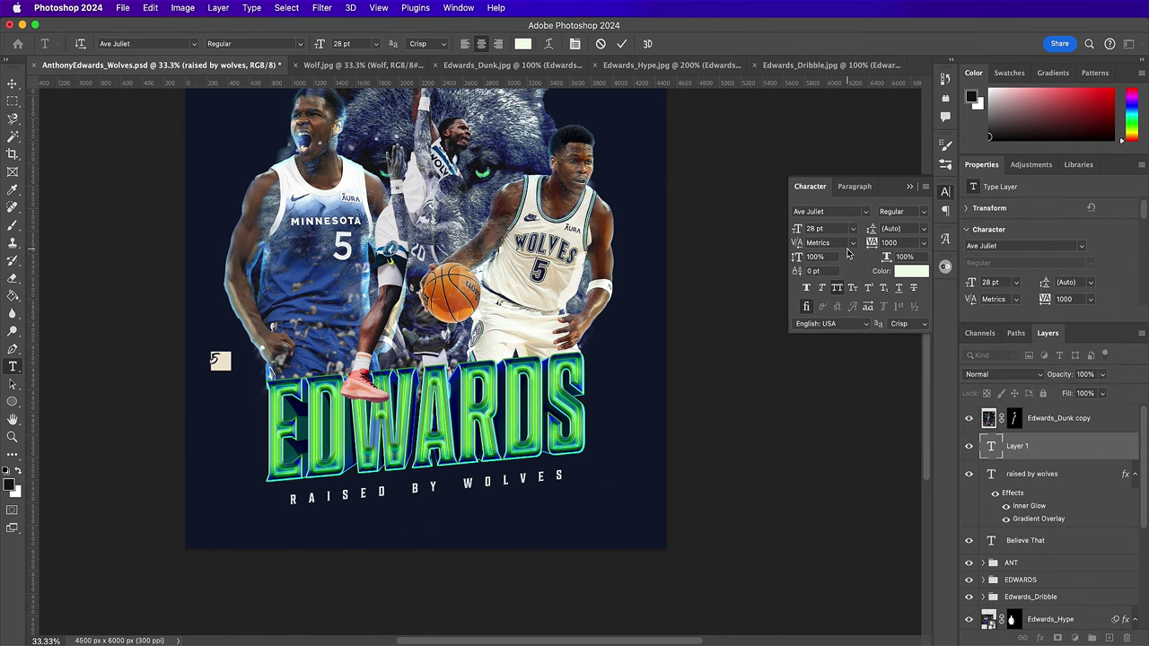
{"action": "left_click", "coordinate": [814, 229]}
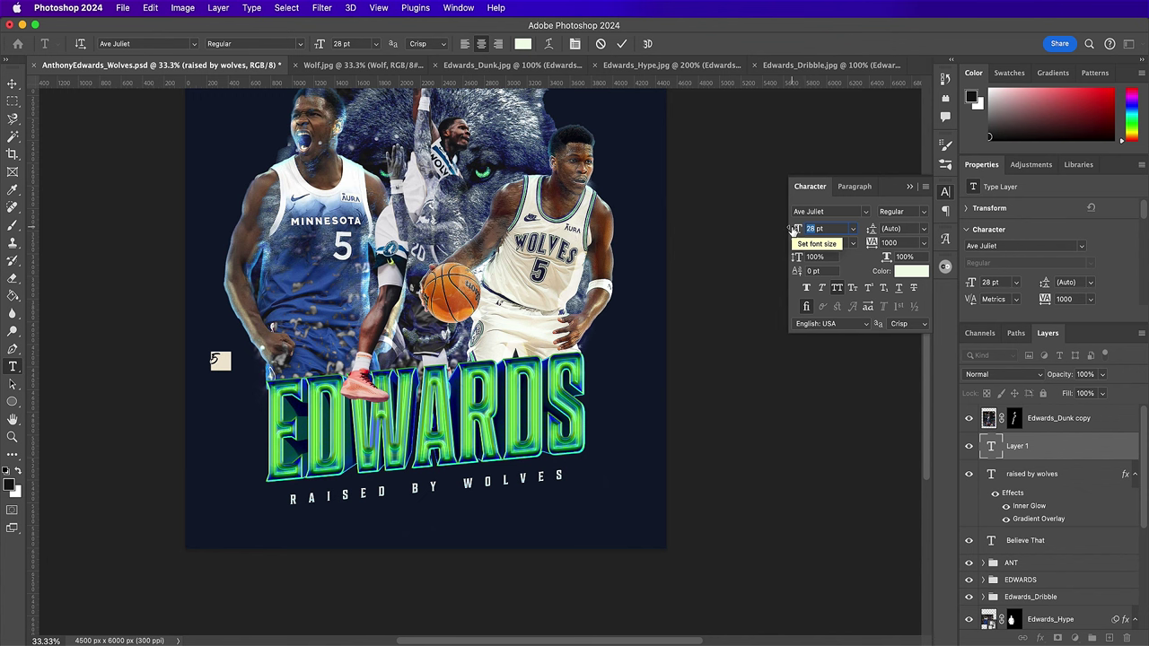
{"action": "type", "text": "218"}
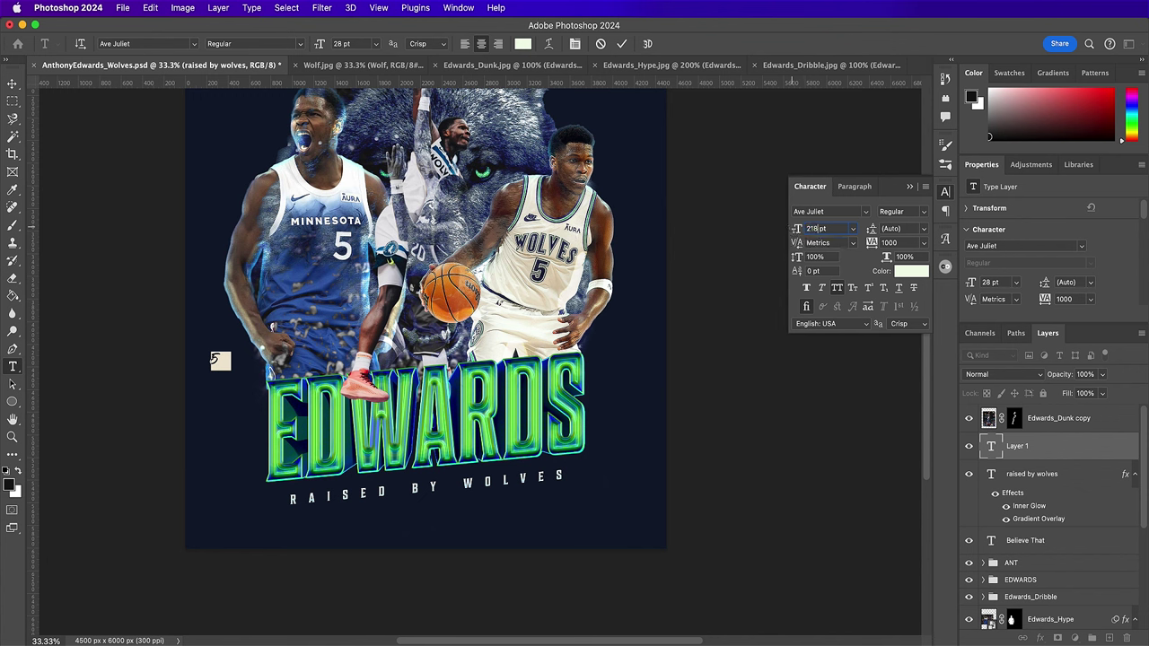
{"action": "key", "text": "Return"}
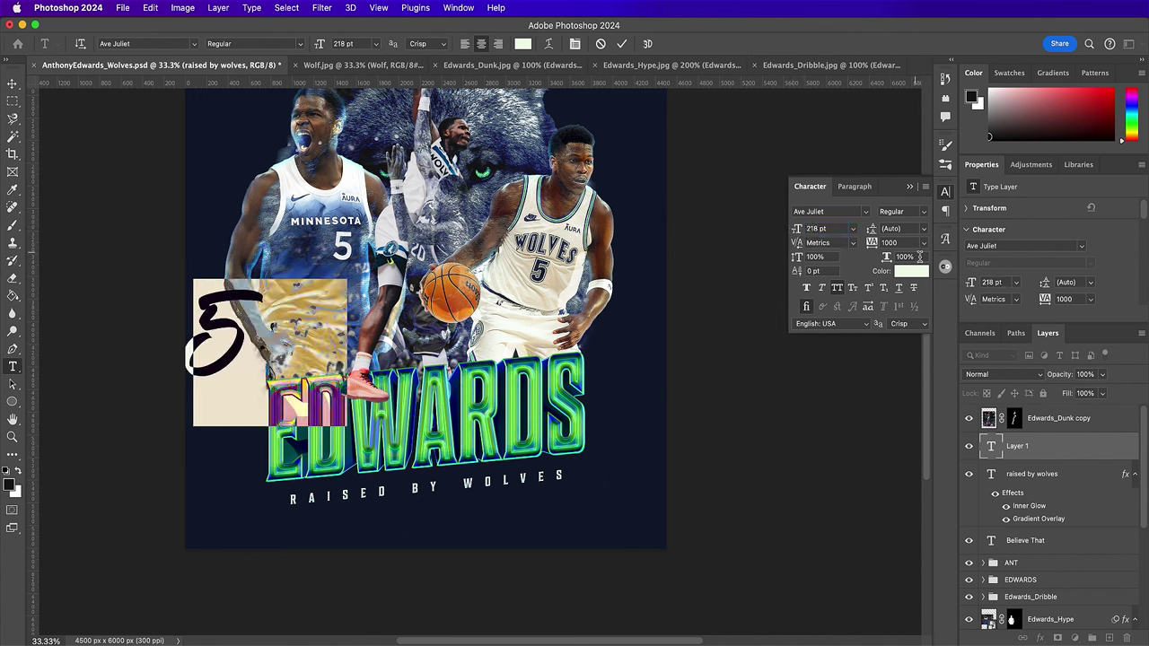
- Give the 5 tracking 0 and a cream colour, then place it below the caption
{"action": "left_click", "coordinate": [893, 243]}
{"action": "type", "text": "0"}
{"action": "key", "text": "Return"}
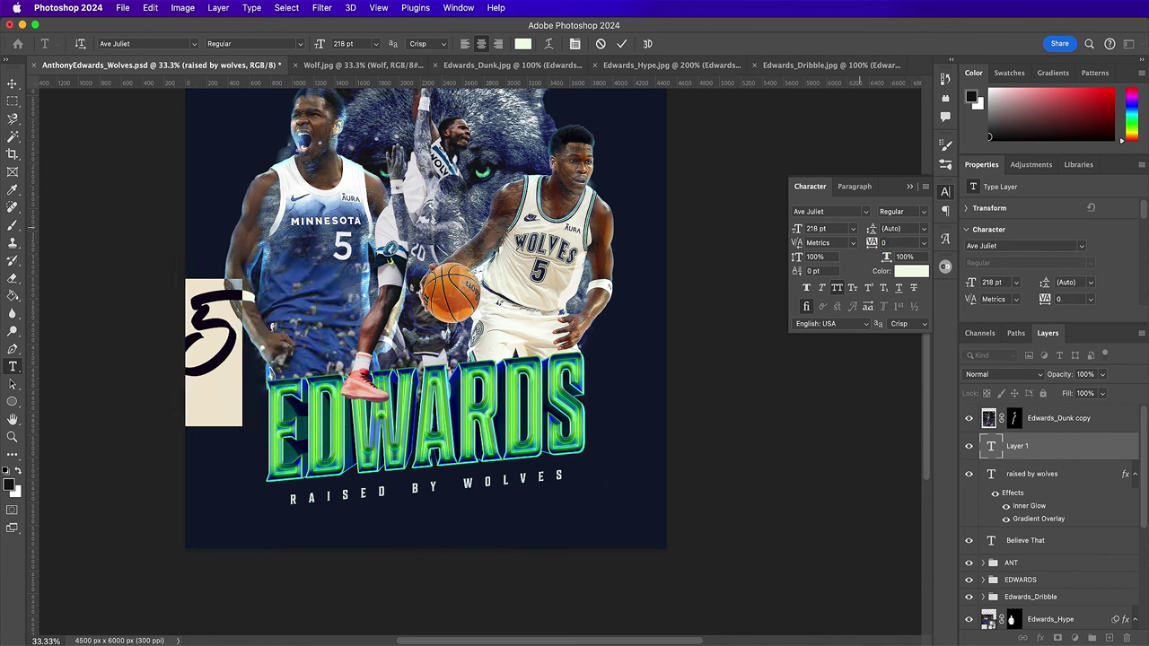
{"action": "left_click", "coordinate": [909, 271]}
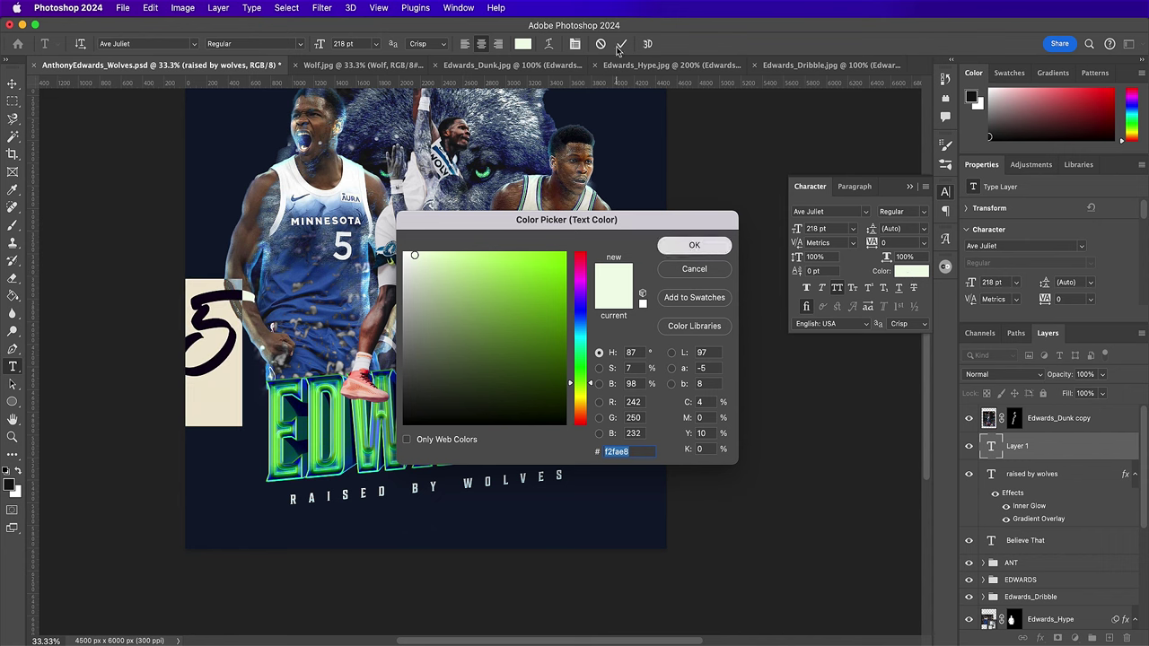
{"action": "left_click", "coordinate": [705, 251]}
{"action": "left_click", "coordinate": [621, 43]}
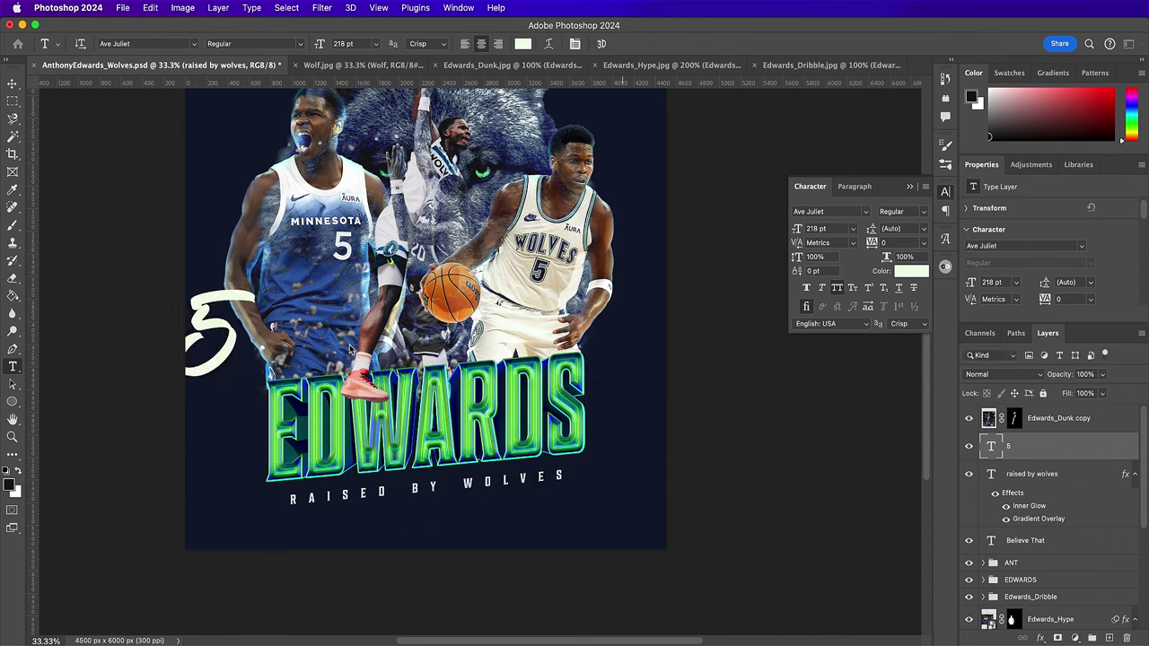
{"action": "key", "text": "v"}
{"action": "left_click_drag", "start_coordinate": [215, 314], "coordinate": [414, 492]}
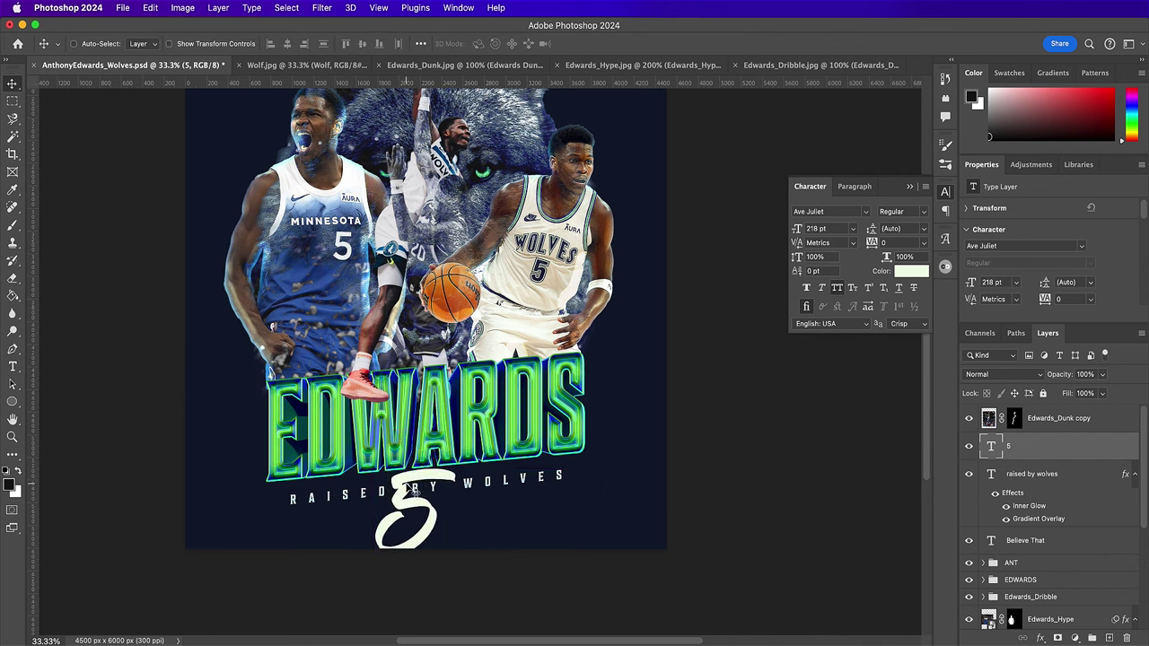
{"action": "key", "text": "super+minus"}
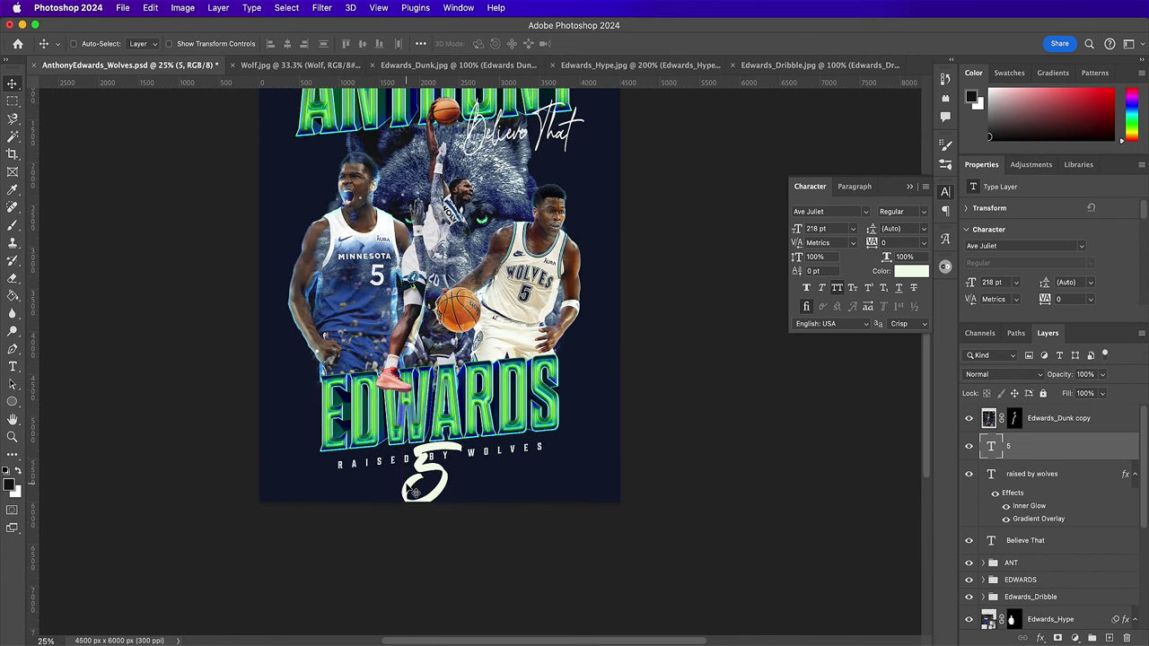
{"action": "scroll", "coordinate": [414, 492], "scroll_direction": "up", "scroll_amount": 4}
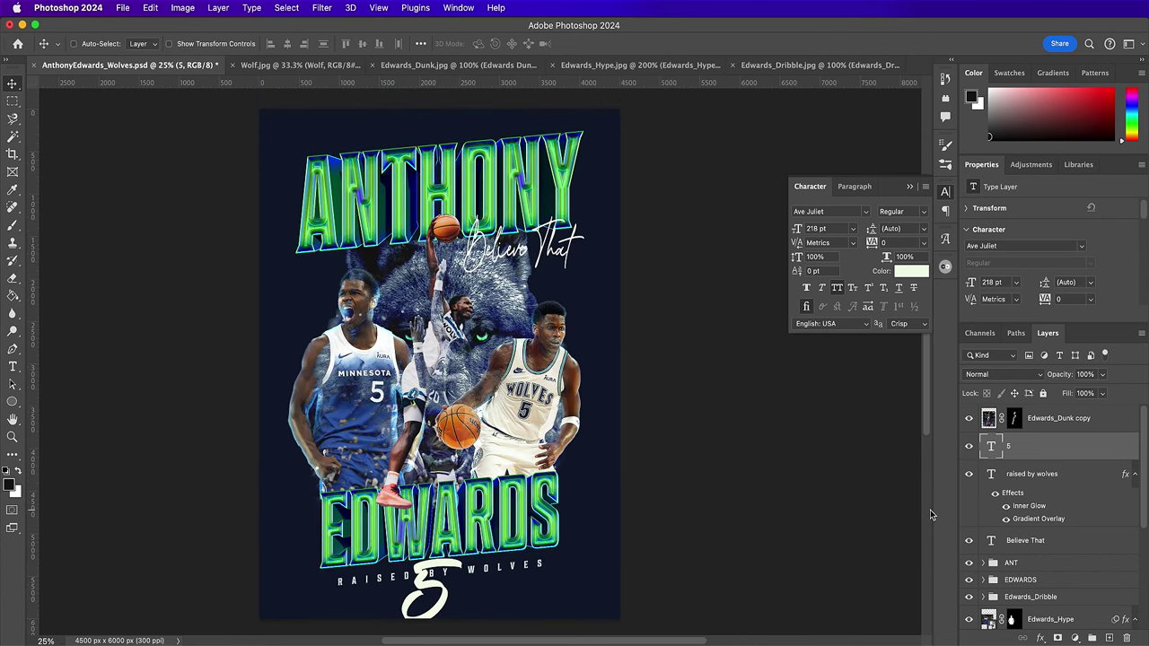
{"action": "left_click", "coordinate": [1046, 423]}
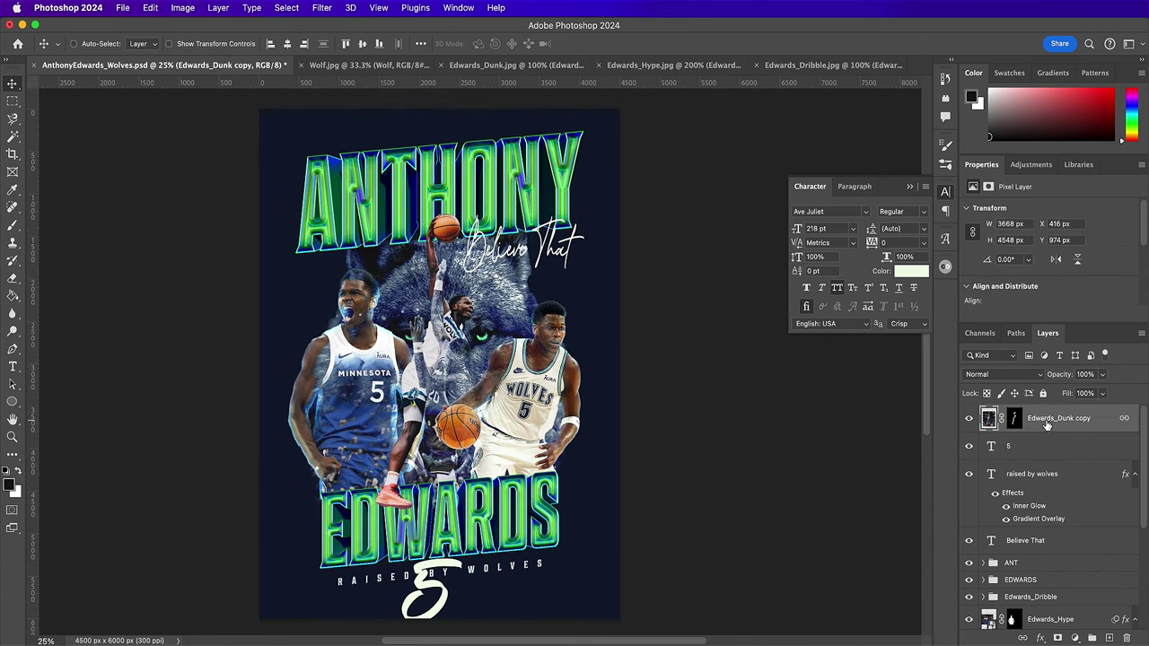
{"action": "scroll", "coordinate": [1064, 513], "scroll_direction": "down", "scroll_amount": 5}
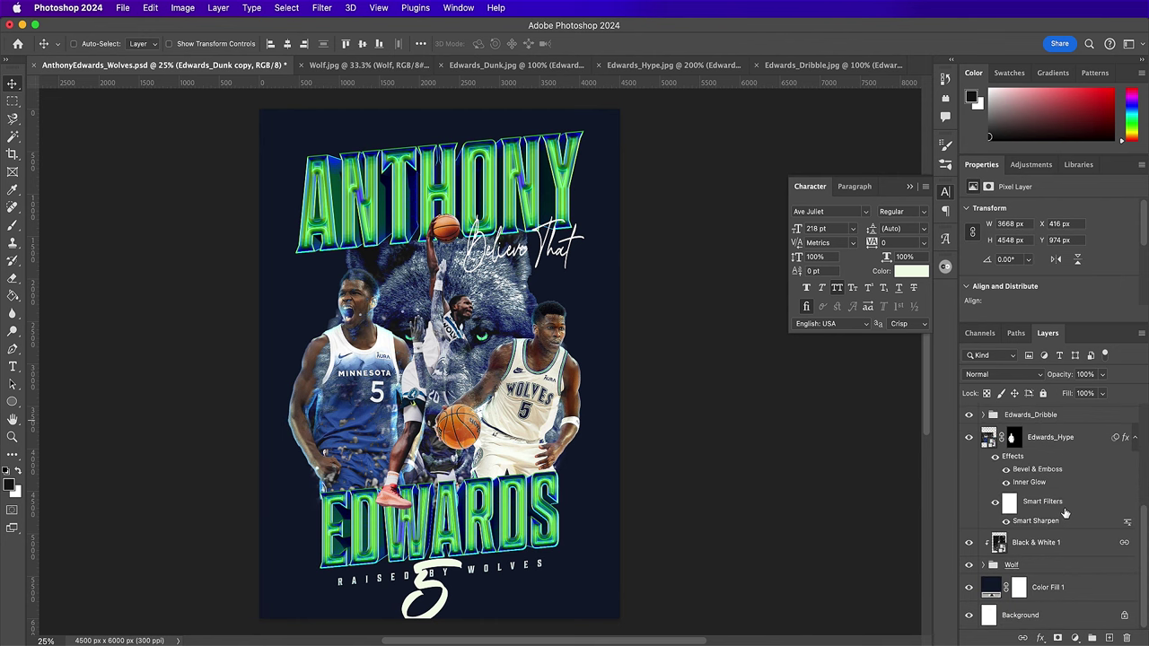
{"action": "left_click", "coordinate": [1040, 565], "text": "shift"}
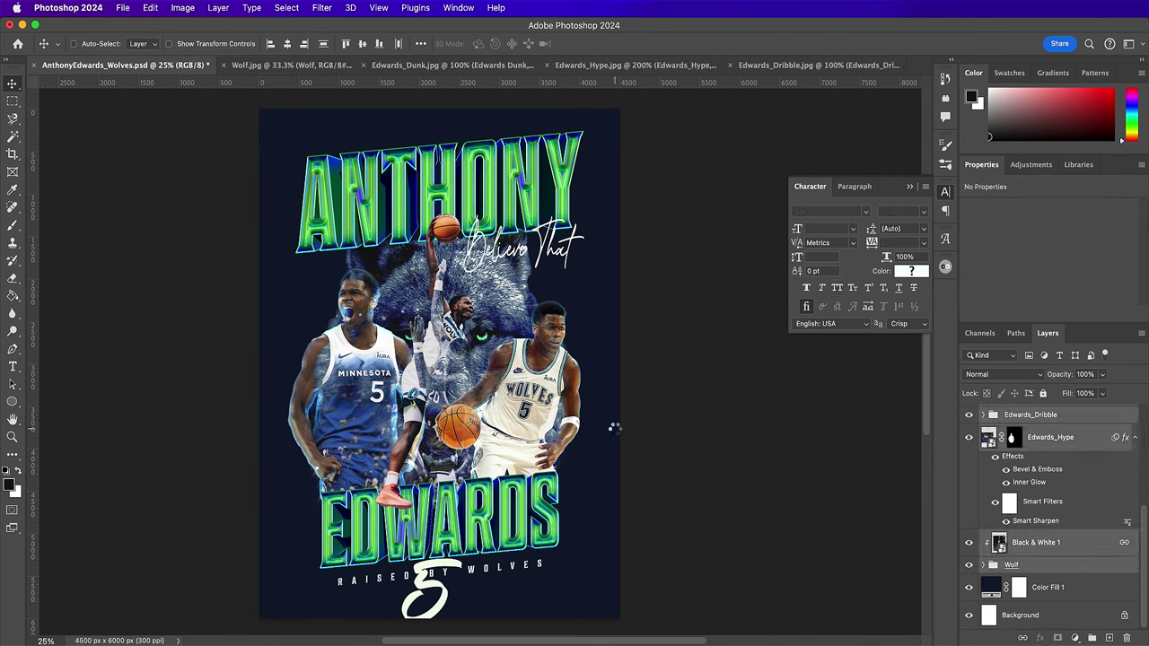
{"action": "key", "text": "ctrl+t"}
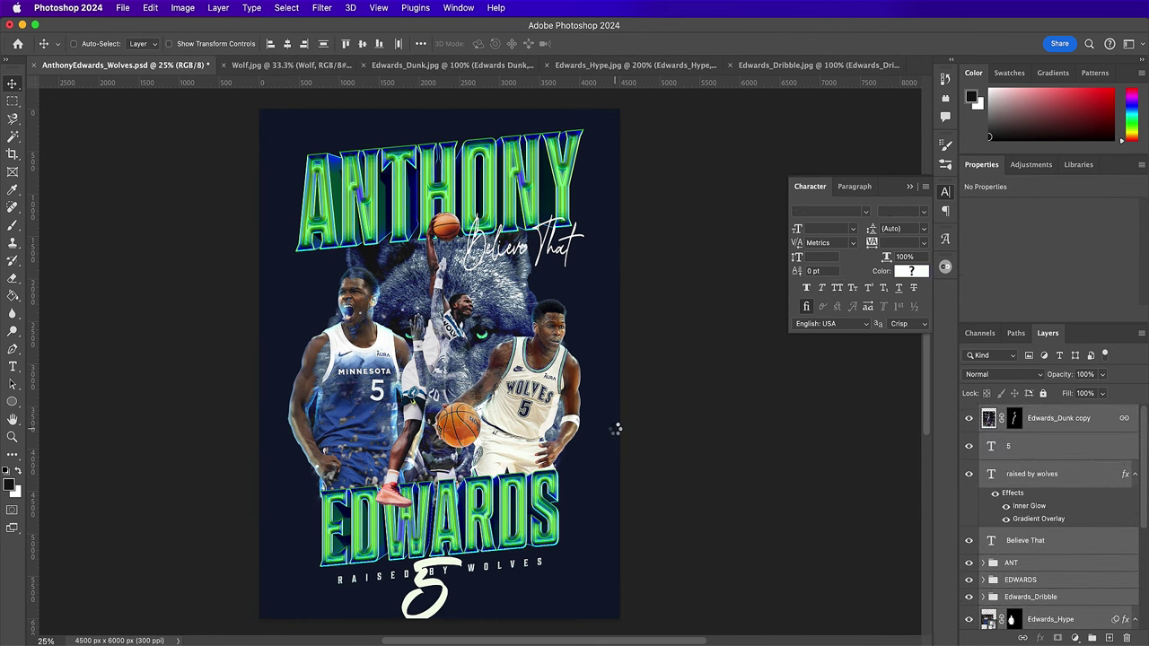
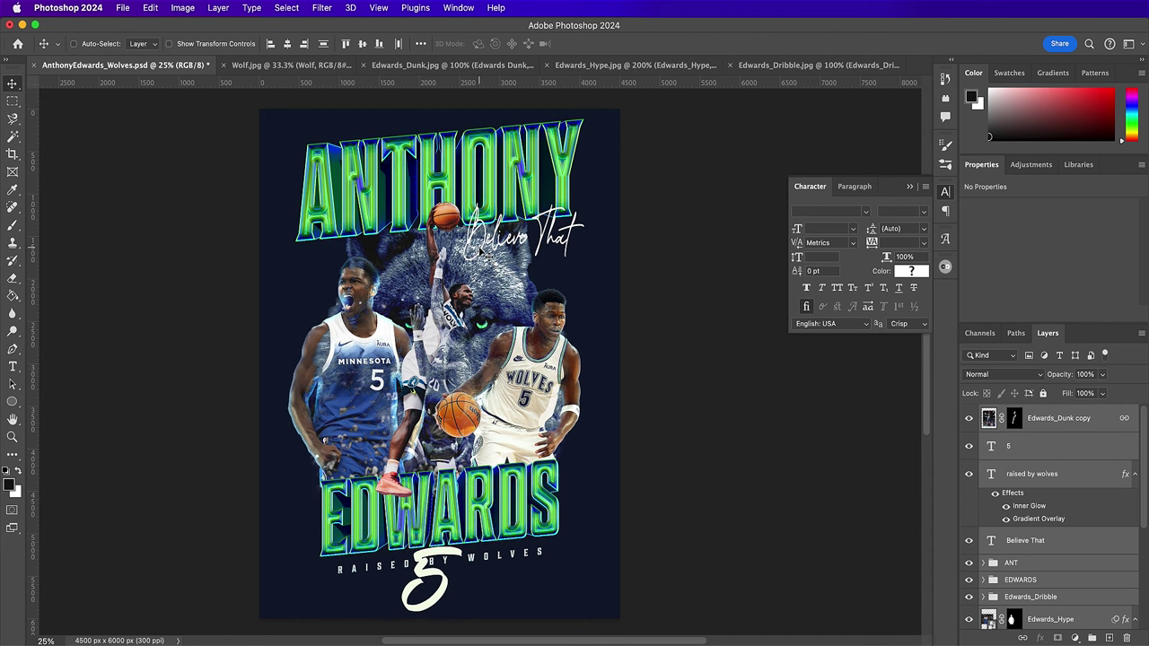
- Open the Layer Style dialog for the '5' type layer
{"action": "left_click", "coordinate": [1063, 449]}
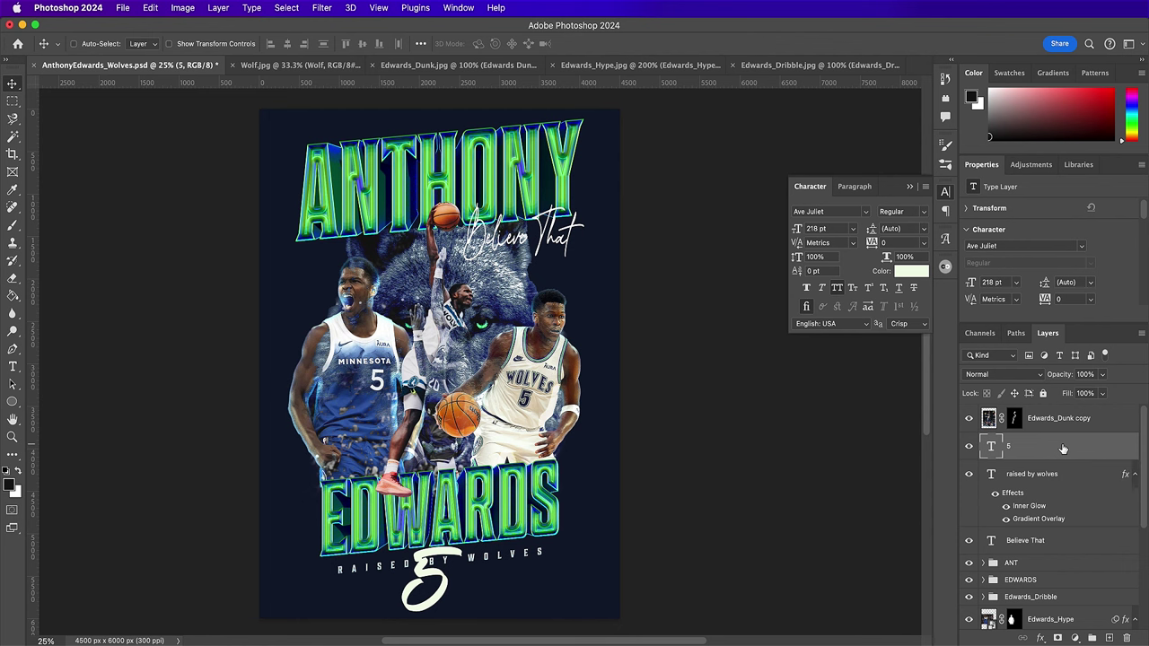
{"action": "double_click", "coordinate": [1062, 443]}
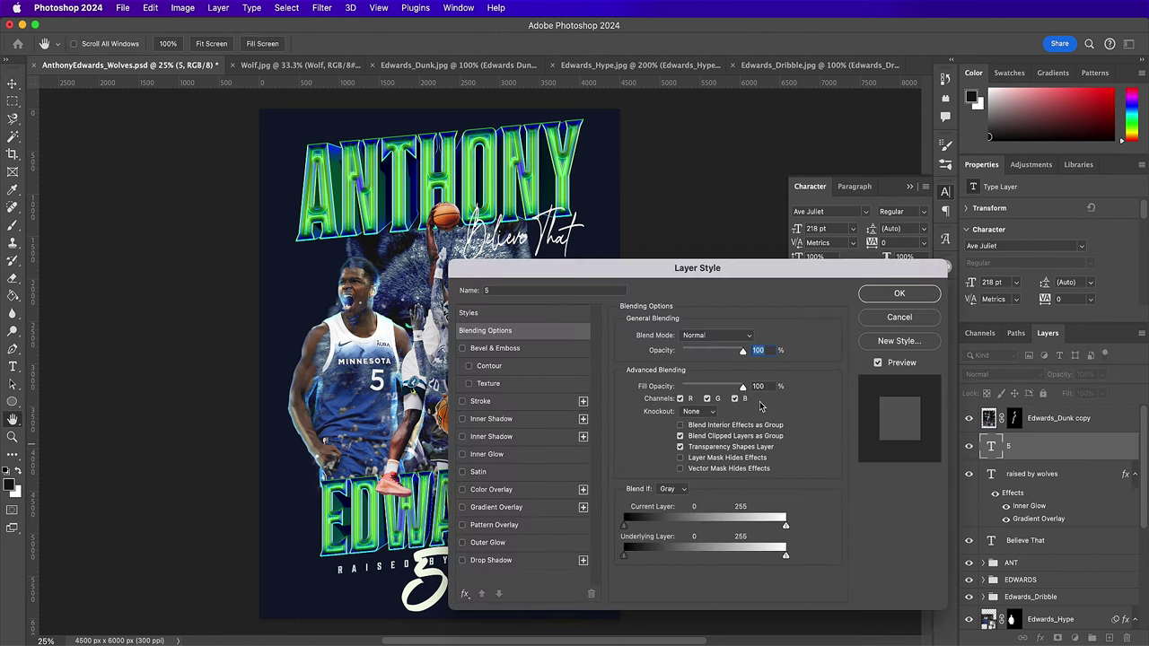
- Enable Bevel & Emboss on the 5 with depth 303, size 40 and soften 9
{"action": "left_click", "coordinate": [516, 350]}
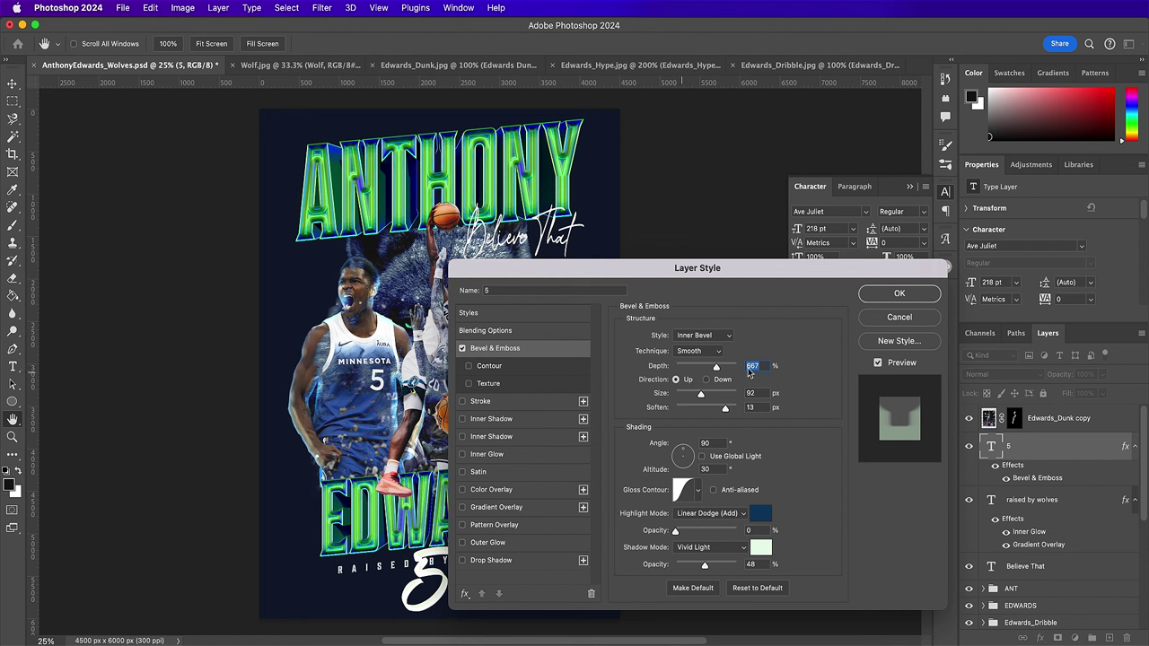
{"action": "type", "text": "303"}
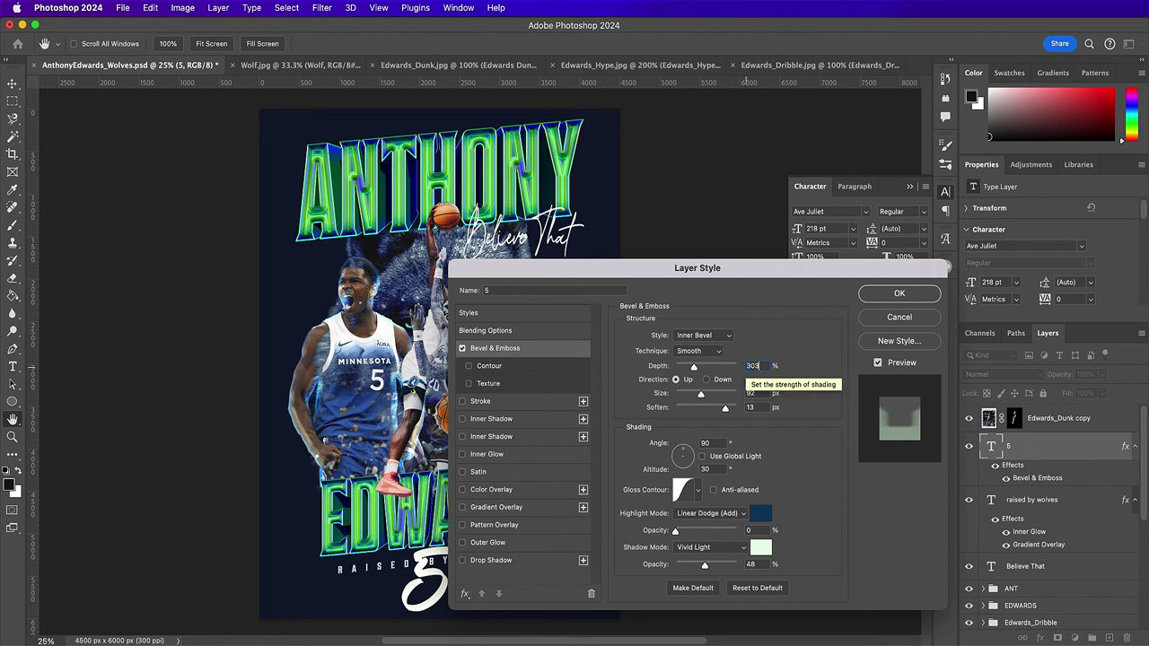
{"action": "left_click", "coordinate": [754, 392]}
{"action": "type", "text": "40"}
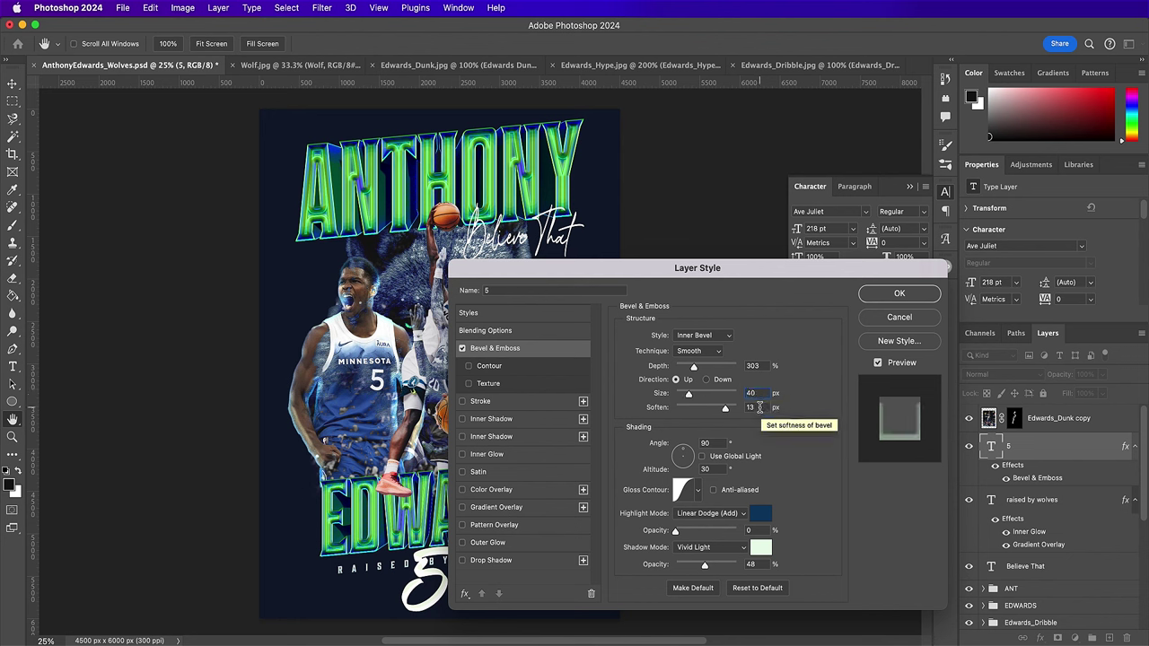
{"action": "left_click", "coordinate": [759, 407]}
{"action": "type", "text": "9"}
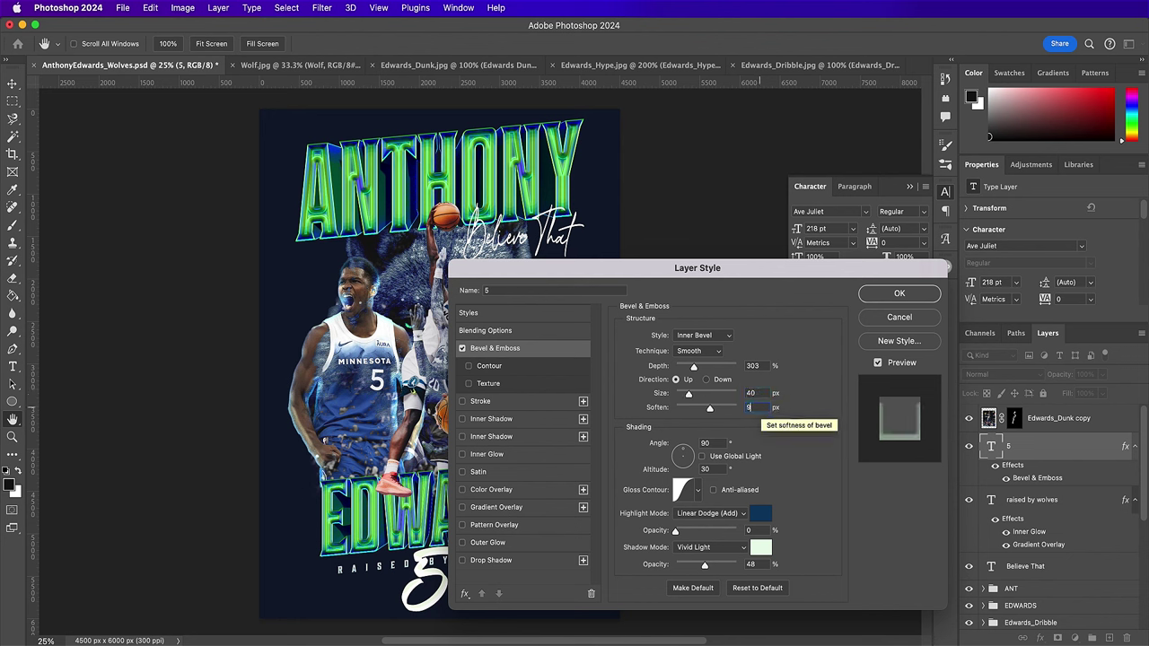
- Set the bevel light angle to 167° using the global light
{"action": "double_click", "coordinate": [711, 442]}
{"action": "type", "text": "167"}
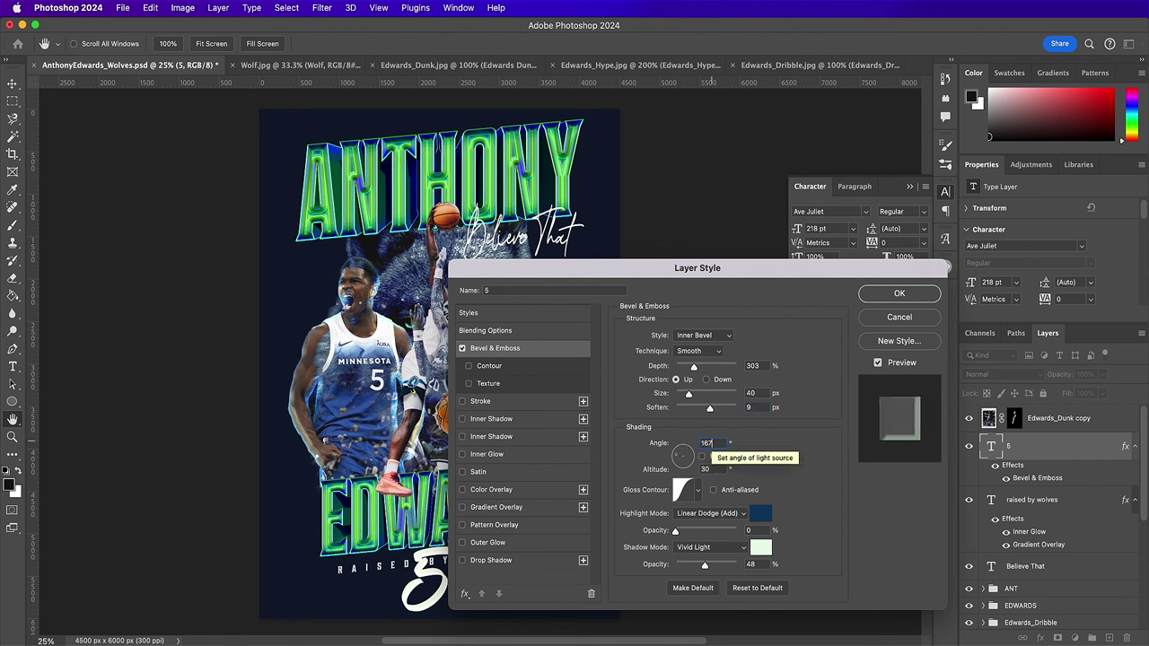
{"action": "left_click", "coordinate": [701, 456]}
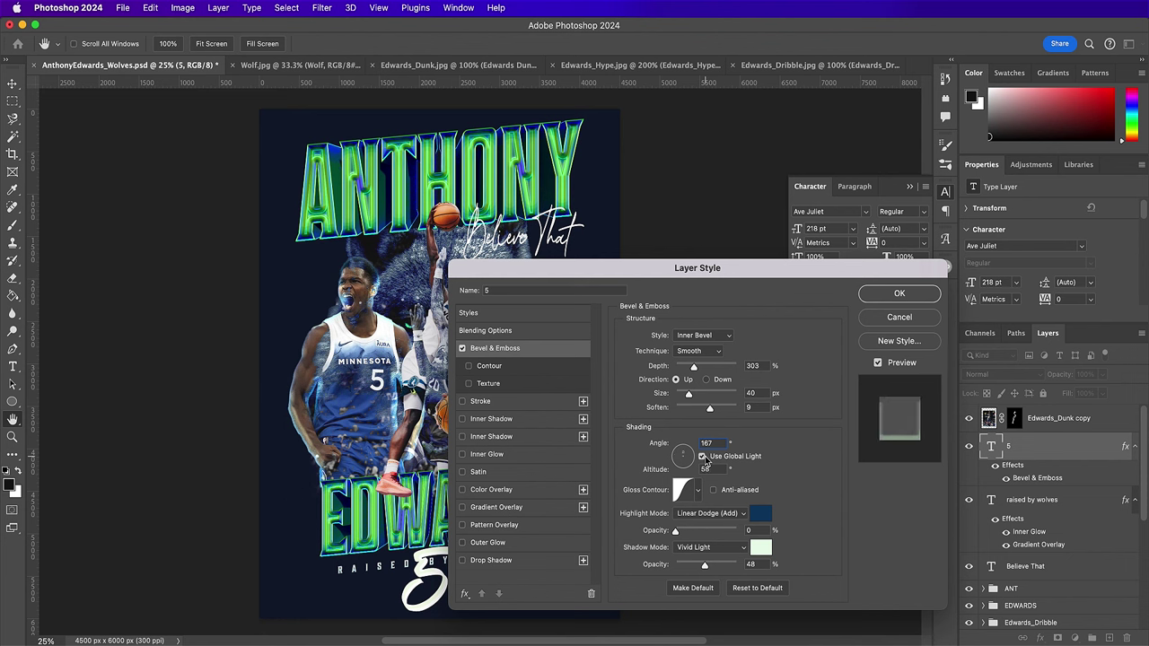
{"action": "double_click", "coordinate": [722, 442]}
{"action": "type", "text": "167"}
{"action": "key", "text": "Return"}
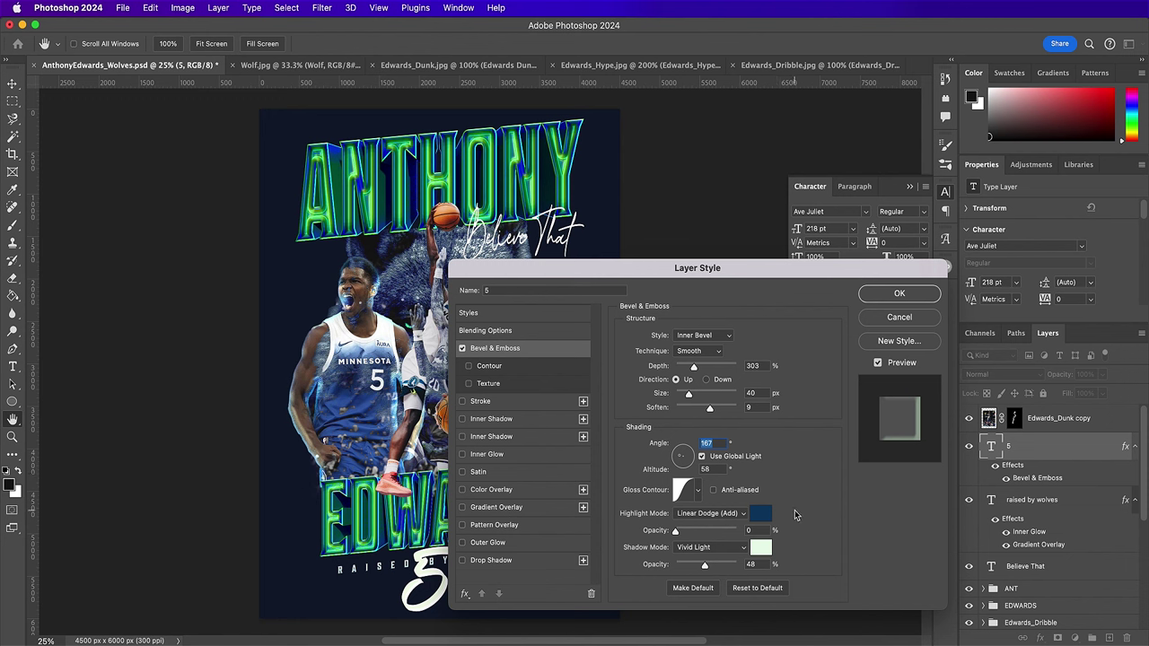
- Set bevel highlights to Hard Mix and shadow opacity to 95%, then enable Stroke
{"action": "left_click", "coordinate": [715, 513]}
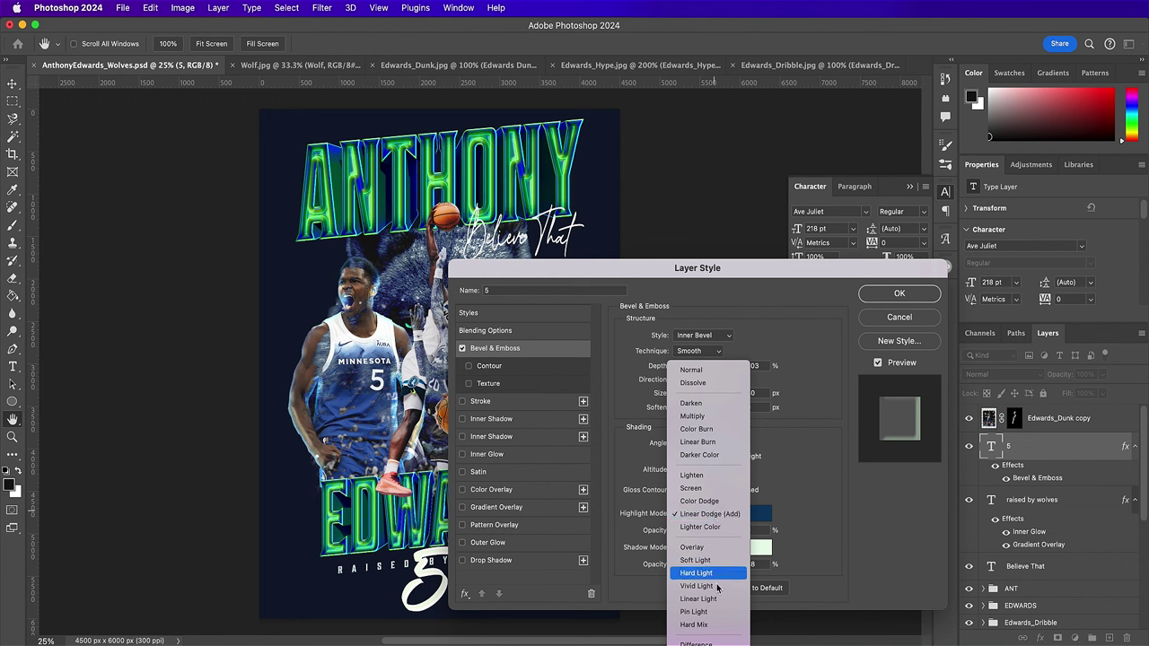
{"action": "left_click", "coordinate": [695, 624]}
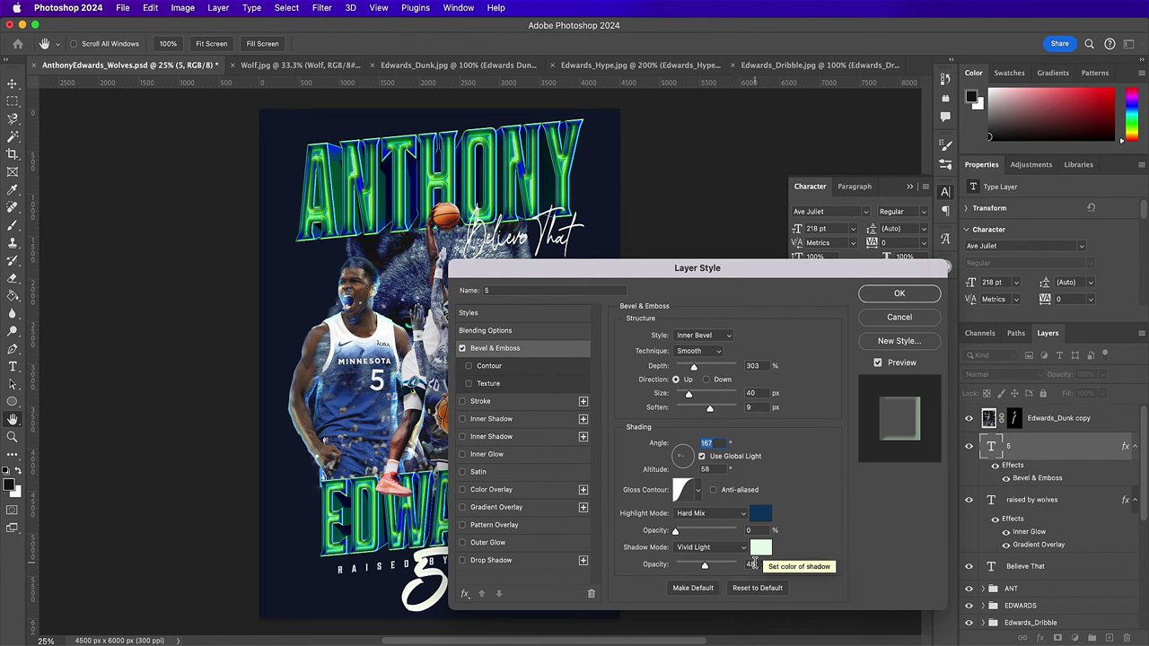
{"action": "double_click", "coordinate": [750, 563]}
{"action": "type", "text": "95"}
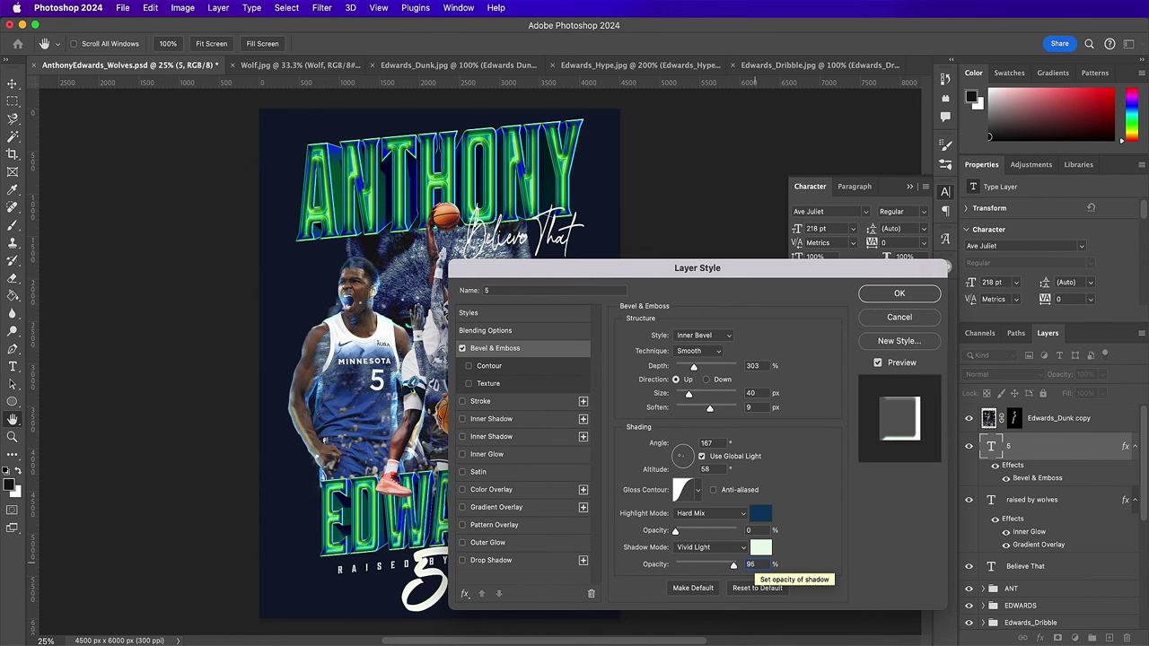
{"action": "left_click", "coordinate": [508, 403]}
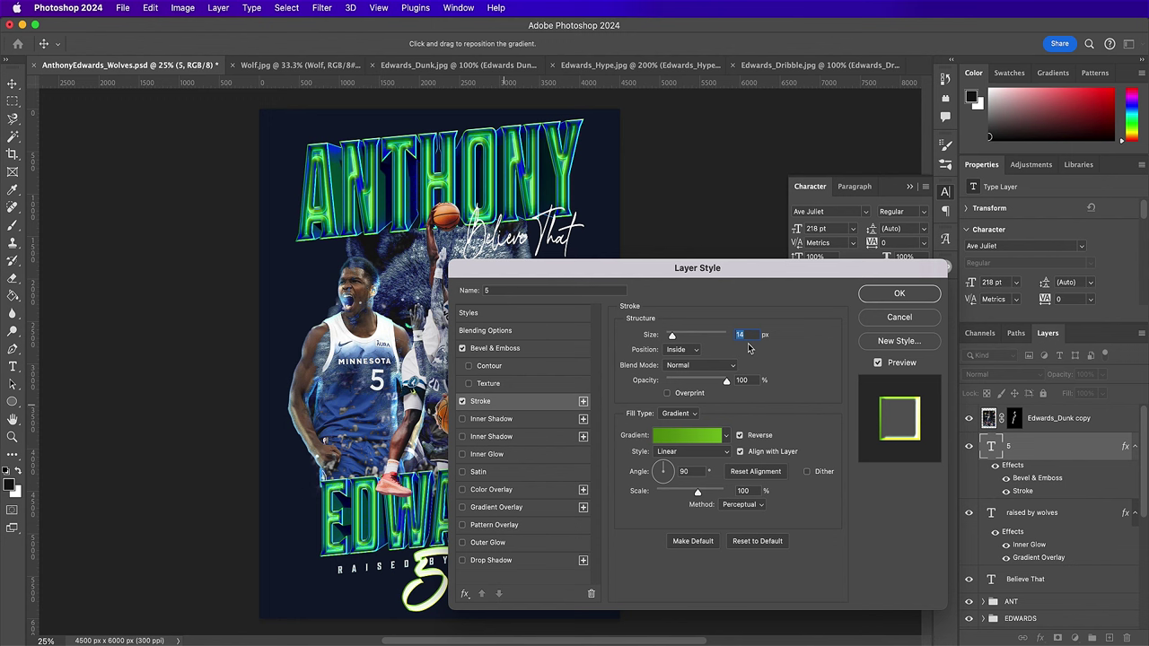
- Make the 5's stroke 6 px with a solid colour fill of #42fd89
{"action": "type", "text": "6"}
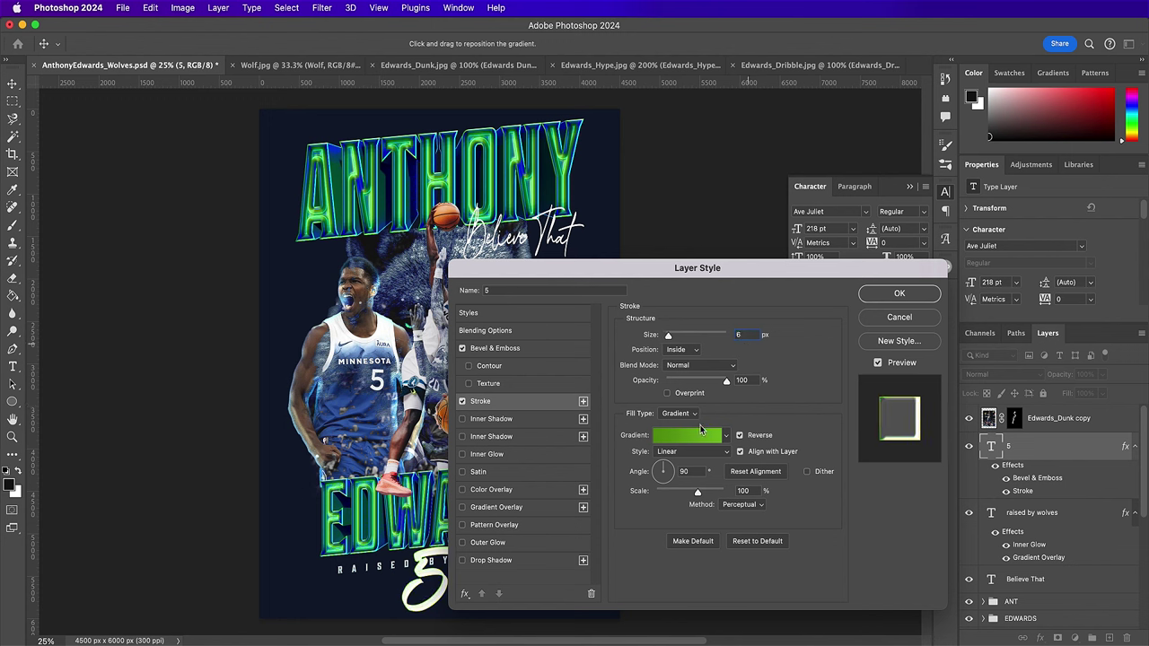
{"action": "left_click", "coordinate": [667, 415]}
{"action": "left_click", "coordinate": [669, 402]}
{"action": "left_click", "coordinate": [652, 435]}
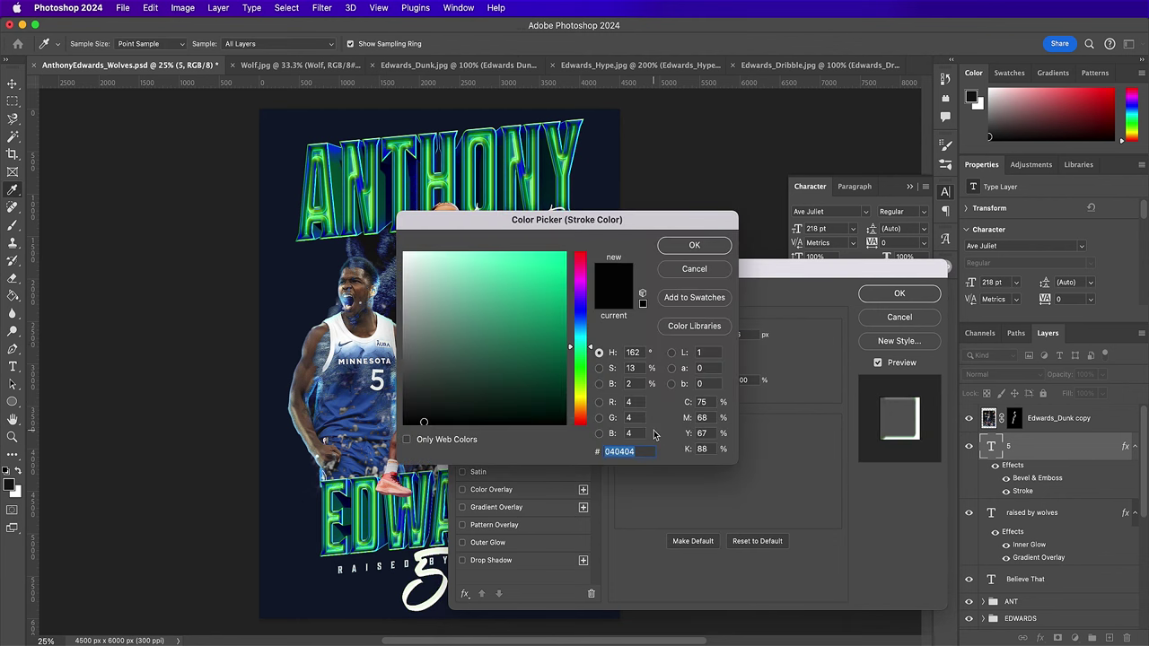
{"action": "type", "text": "42"}
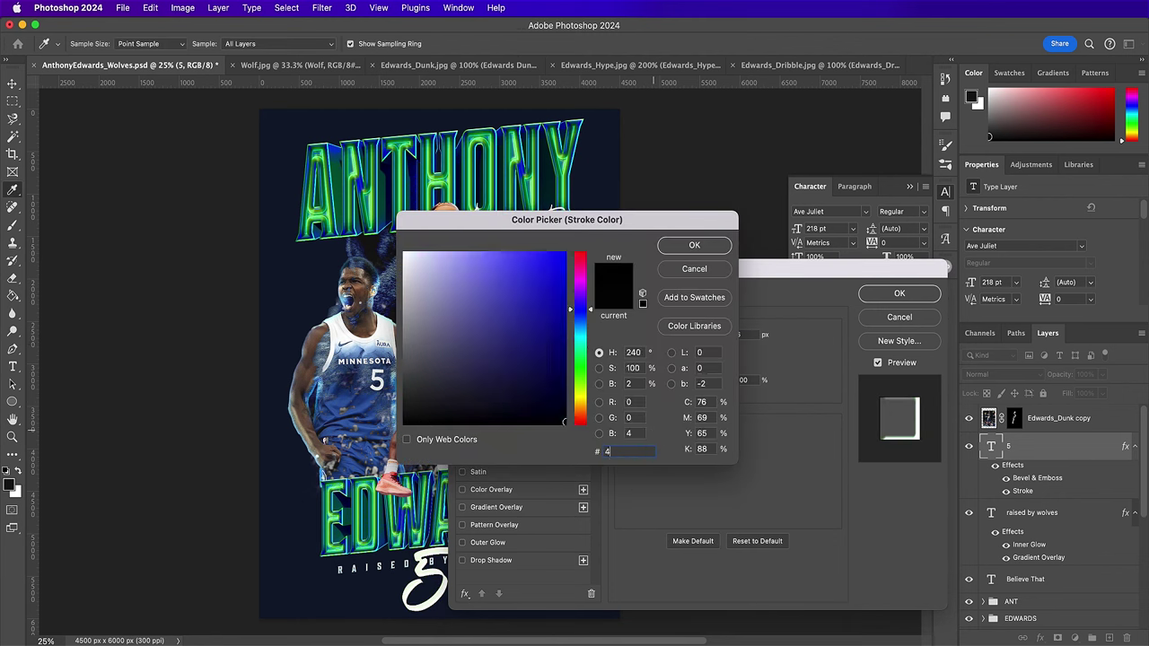
{"action": "type", "text": "f"}
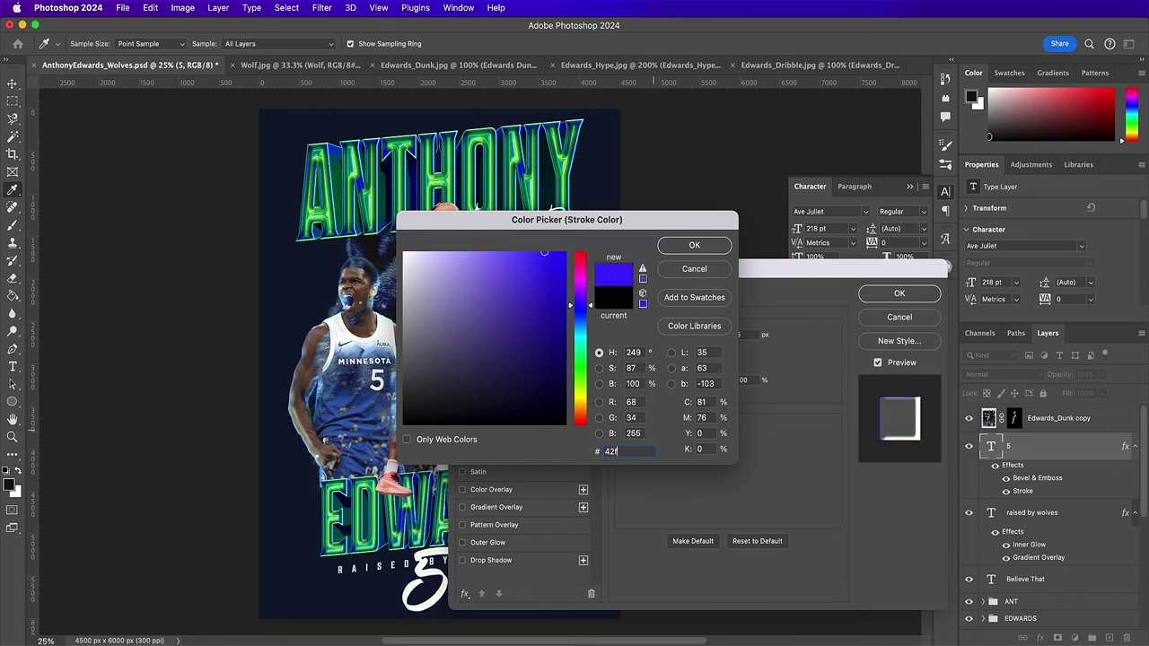
{"action": "type", "text": "d89"}
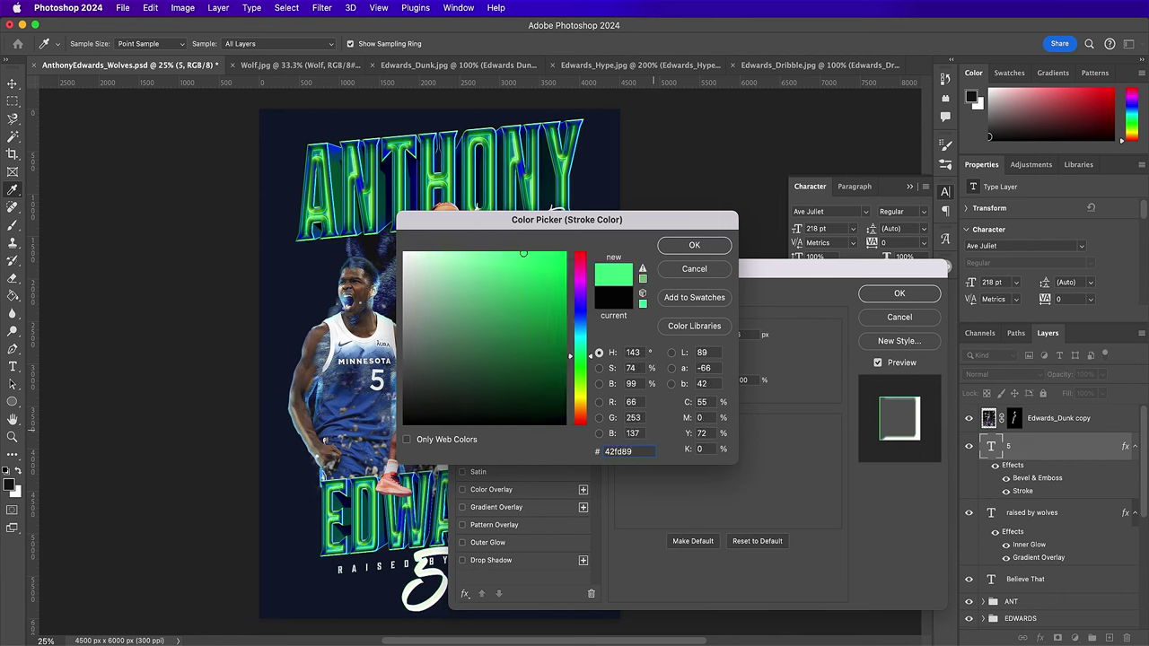
{"action": "key", "text": "Return"}
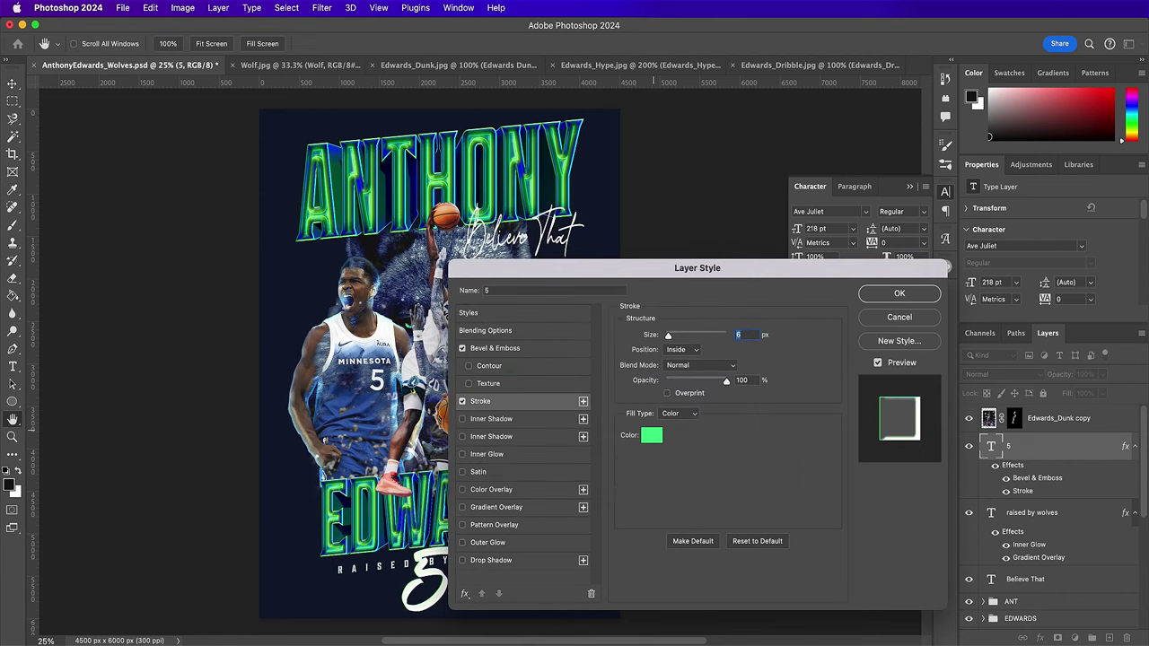
- Add an Inner Shadow in Linear Light blend mode with colour #1f74bc
{"action": "left_click", "coordinate": [492, 419]}
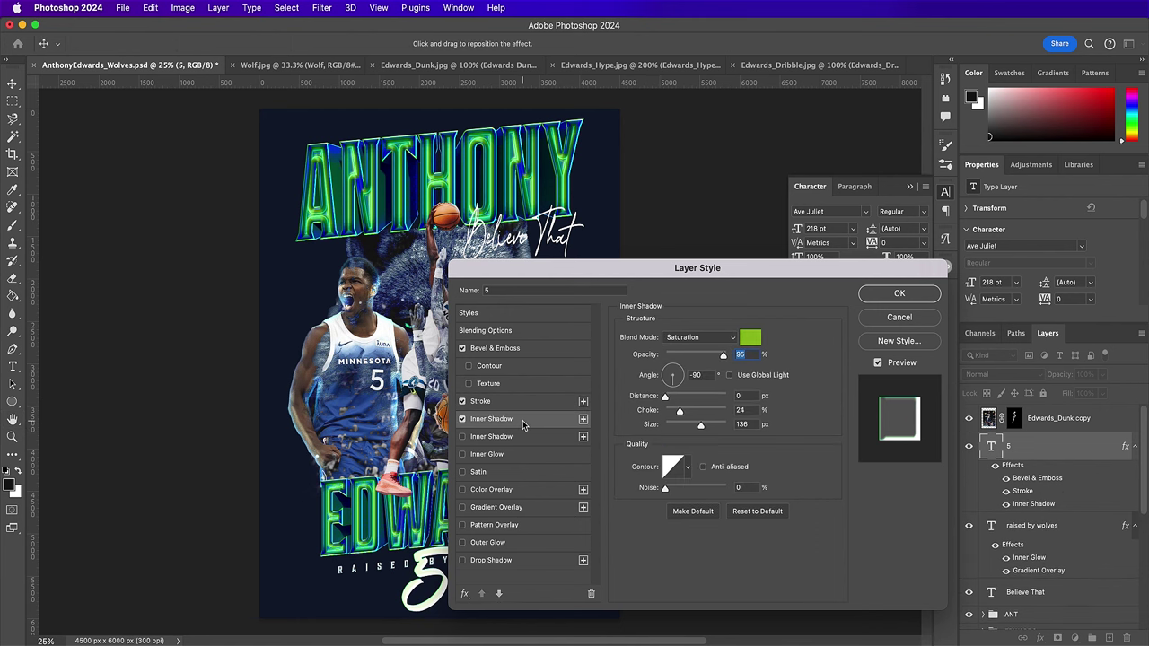
{"action": "left_click", "coordinate": [699, 338]}
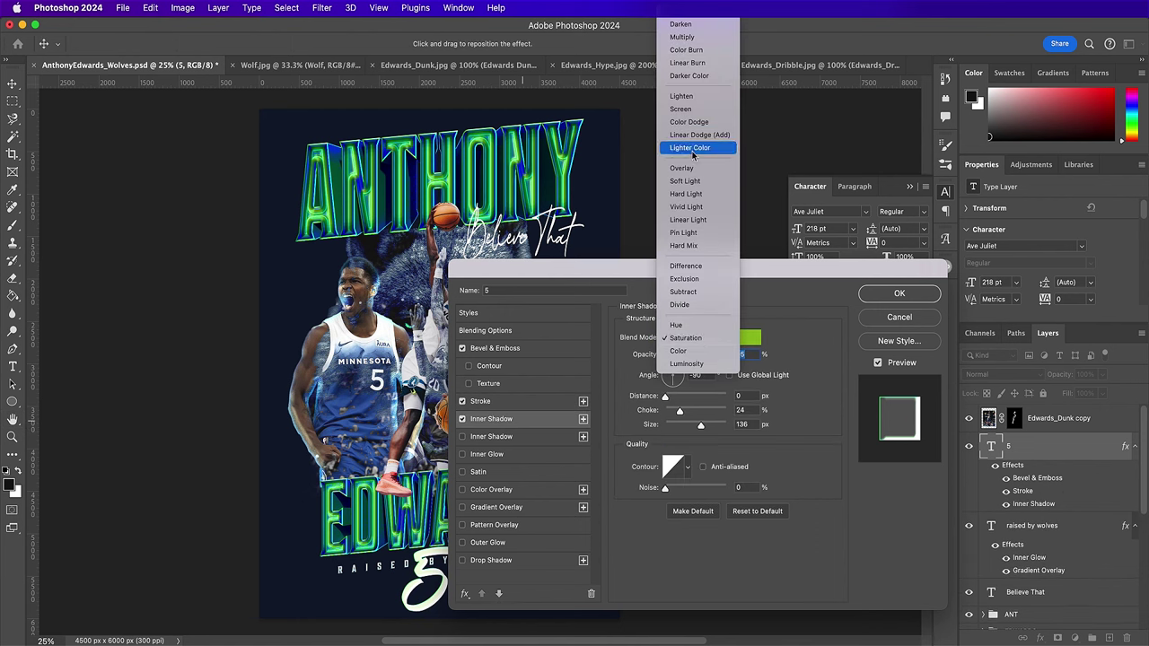
{"action": "left_click", "coordinate": [701, 220]}
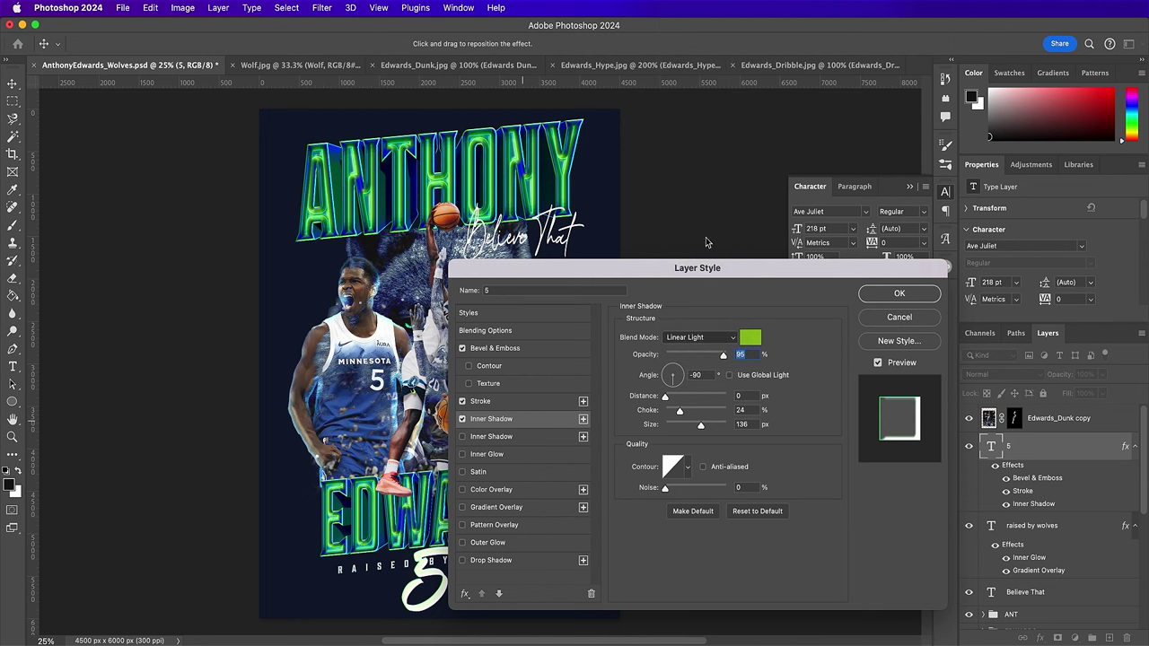
{"action": "left_click", "coordinate": [749, 337]}
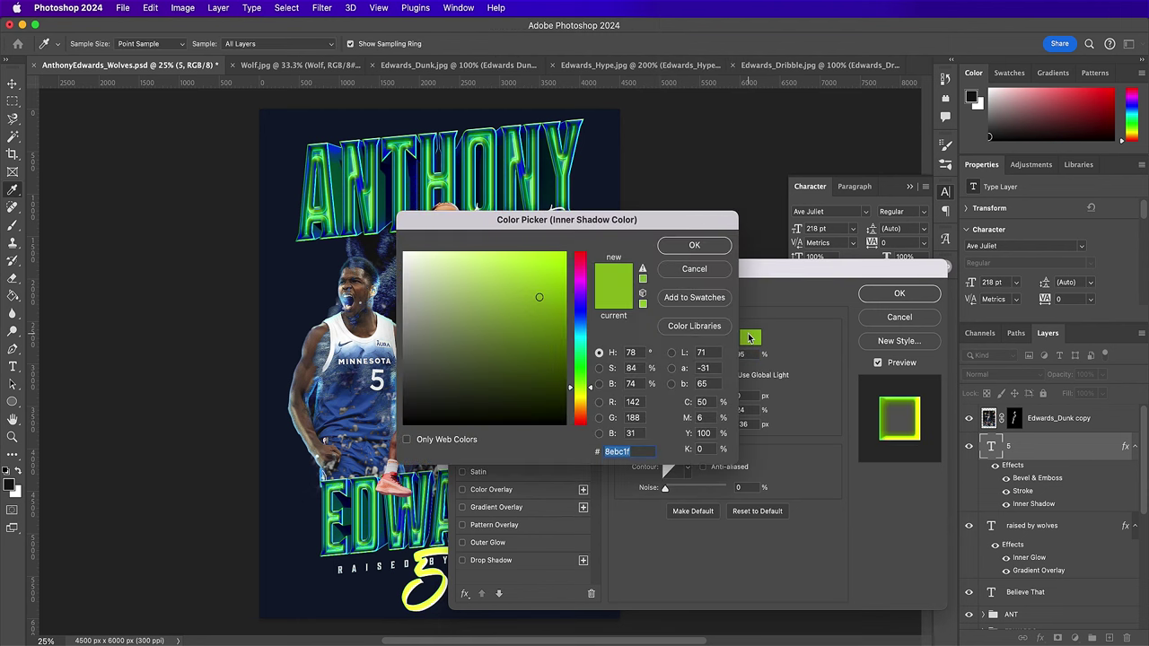
{"action": "type", "text": "1f"}
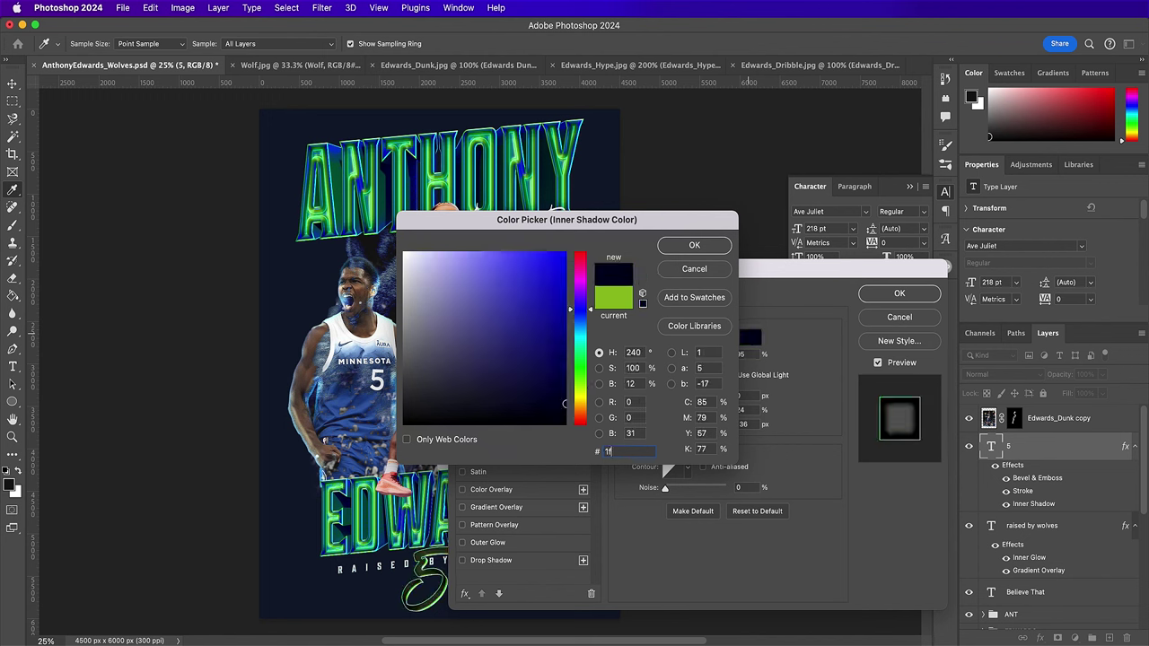
{"action": "type", "text": "74"}
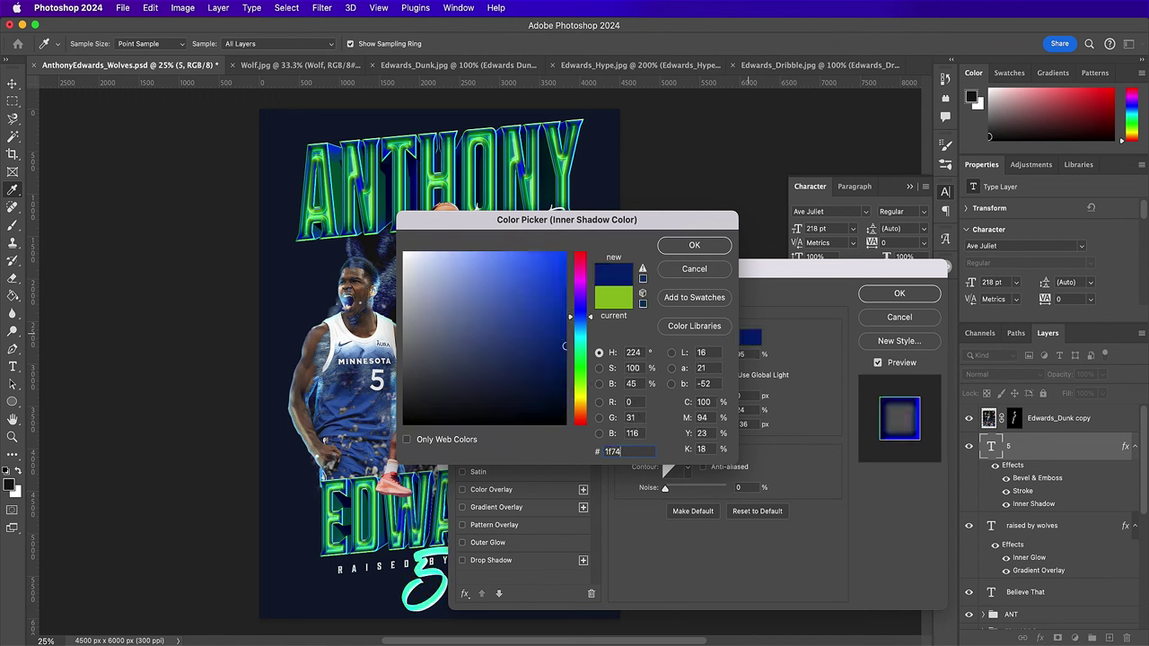
{"action": "type", "text": "bc"}
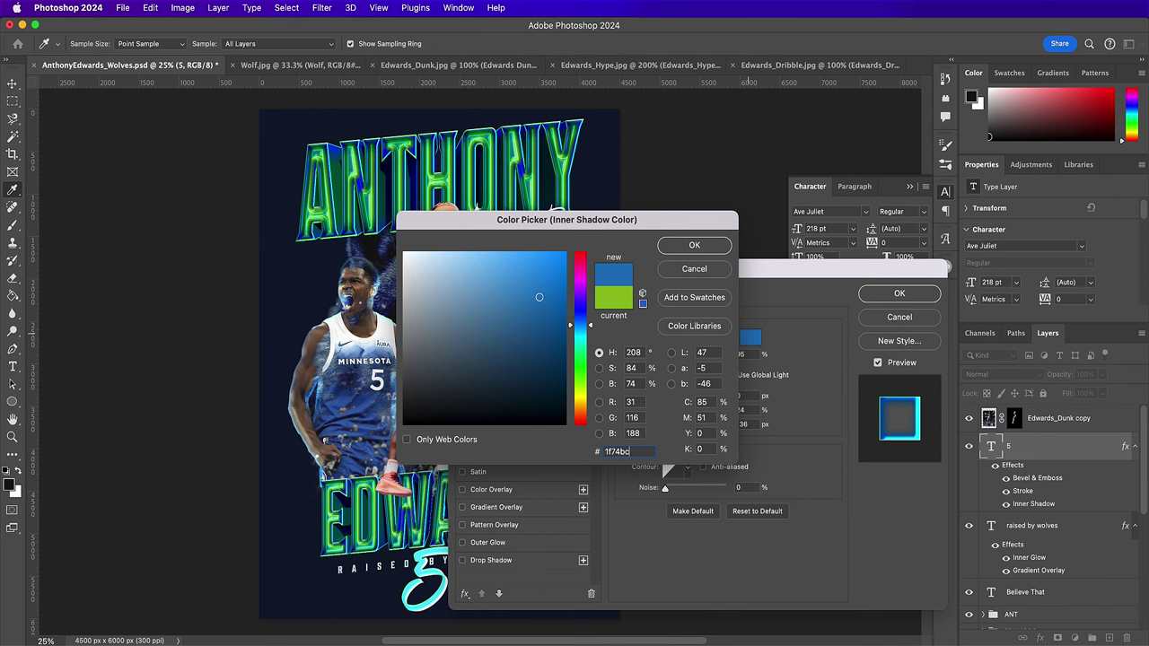
{"action": "key", "text": "Return"}
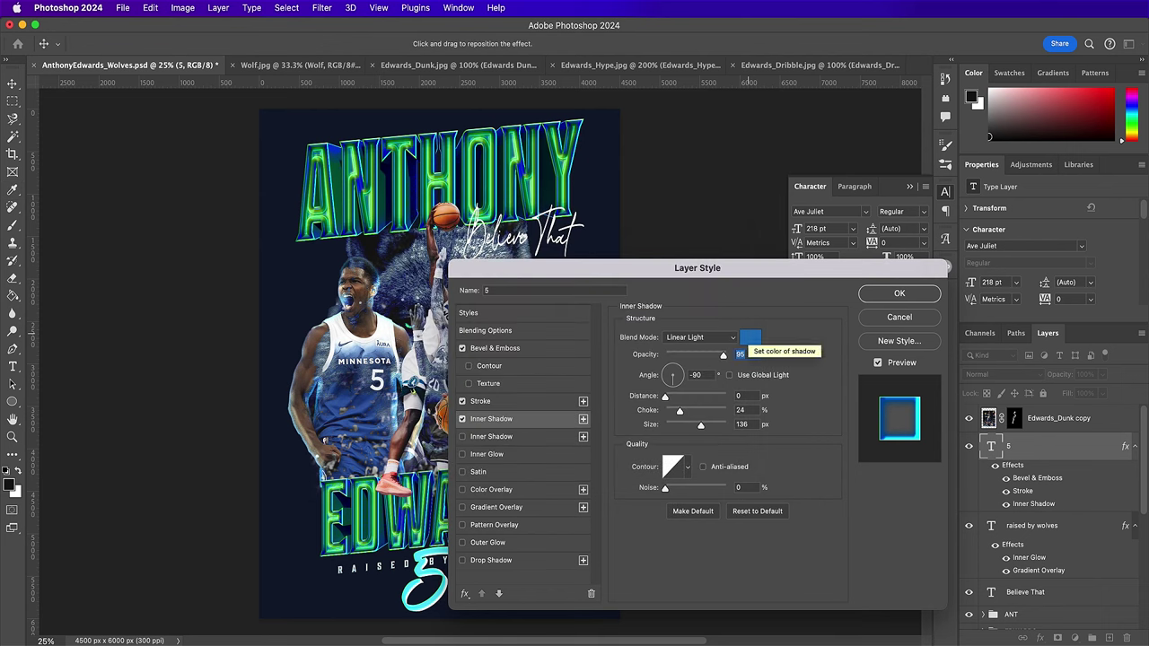
- Set the inner shadow angle to 81°, distance 85, choke 0 and size 95 px
{"action": "left_click", "coordinate": [705, 375]}
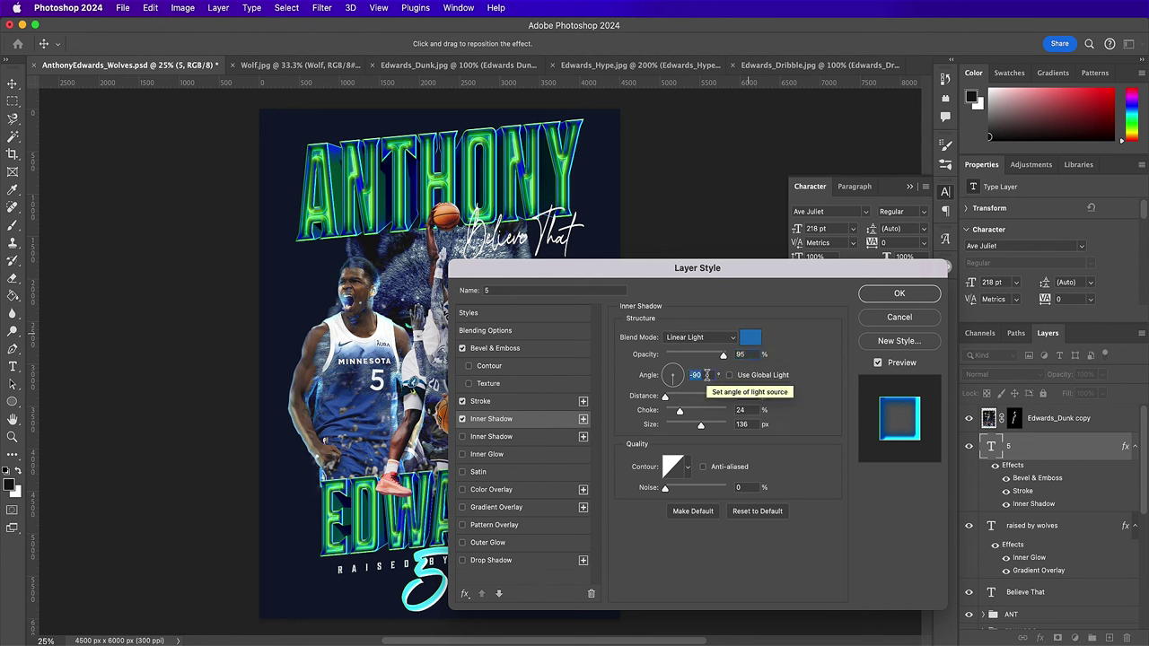
{"action": "type", "text": "81"}
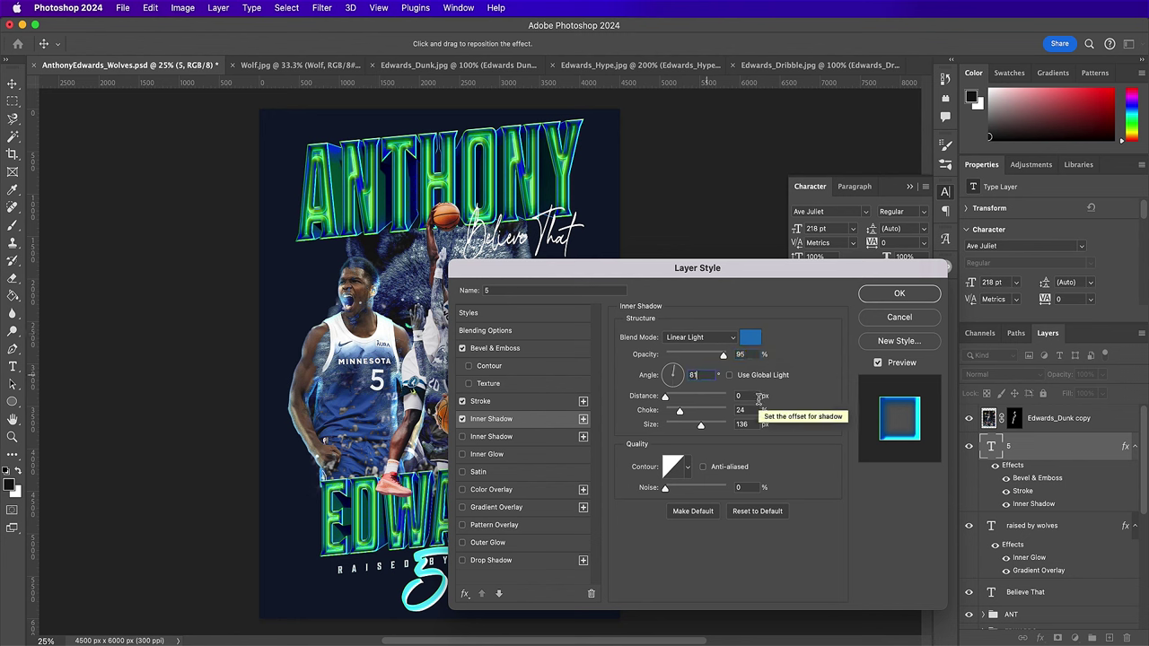
{"action": "left_click", "coordinate": [758, 397]}
{"action": "type", "text": "85"}
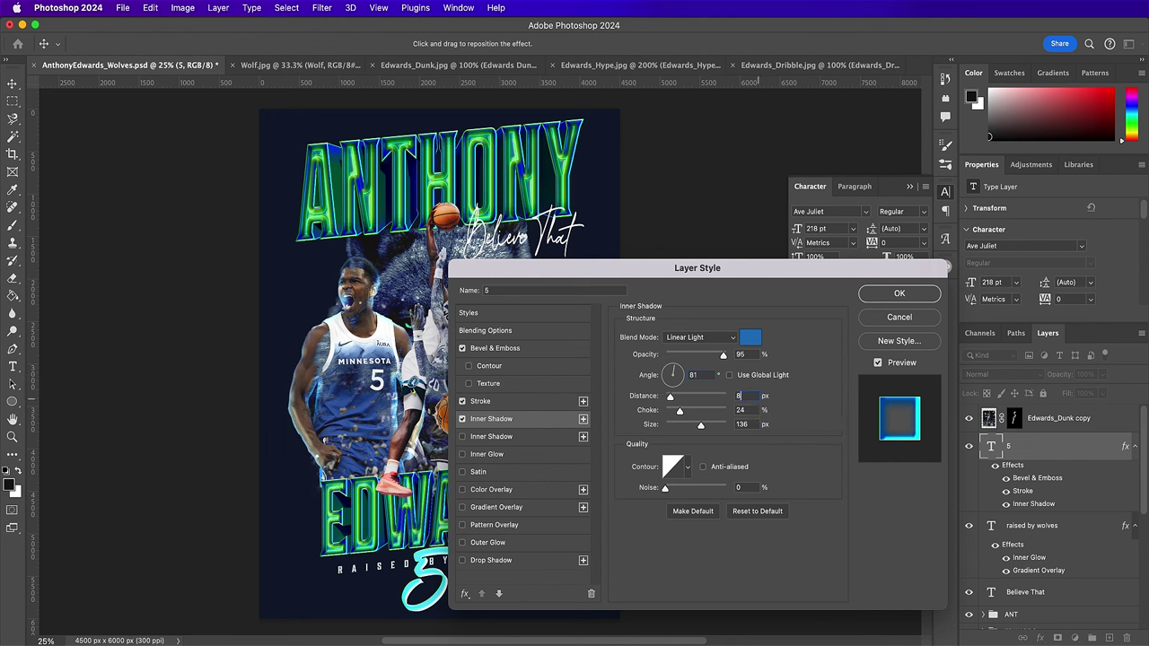
{"action": "left_click", "coordinate": [753, 410]}
{"action": "type", "text": "0"}
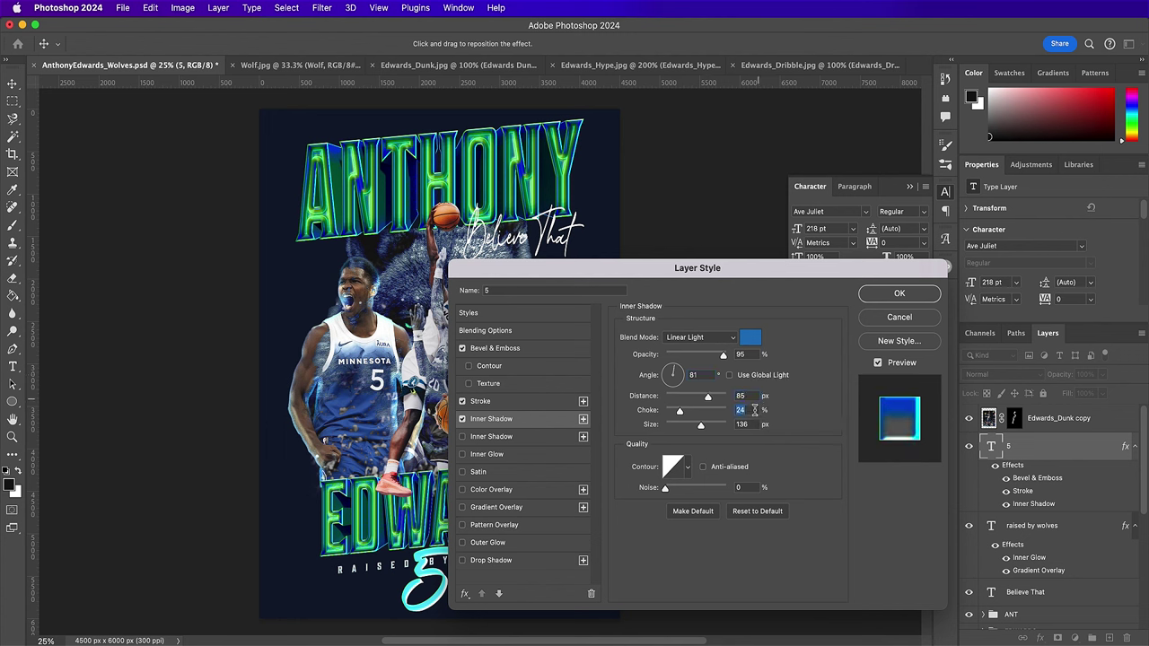
{"action": "left_click", "coordinate": [753, 424]}
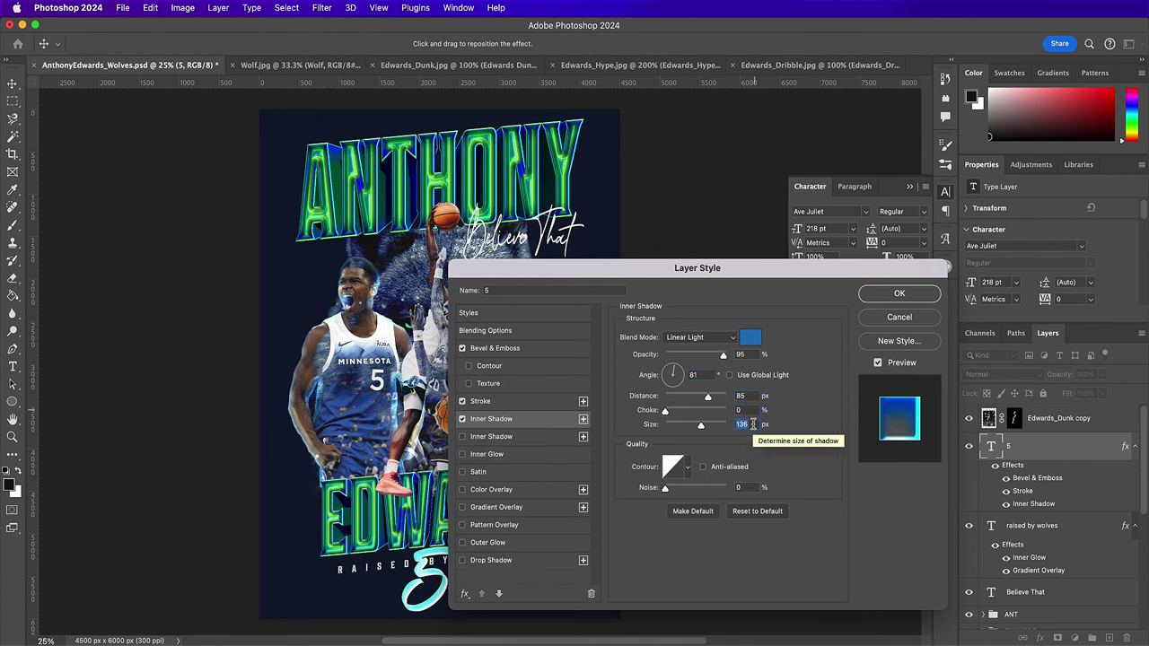
{"action": "type", "text": "95"}
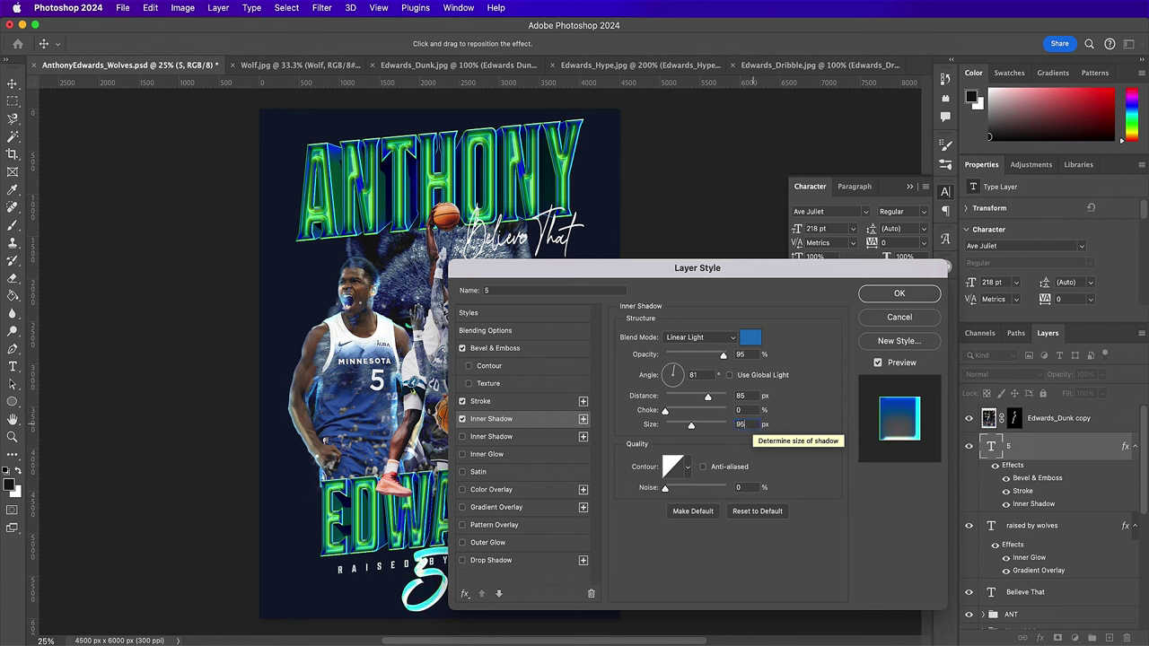
- Apply a different contour preset and 72% noise, then enable Gradient Overlay
{"action": "left_click", "coordinate": [687, 467]}
{"action": "left_click", "coordinate": [709, 501]}
{"action": "left_click", "coordinate": [779, 478]}
{"action": "left_click", "coordinate": [752, 487]}
{"action": "type", "text": "72"}
{"action": "left_click", "coordinate": [517, 508]}
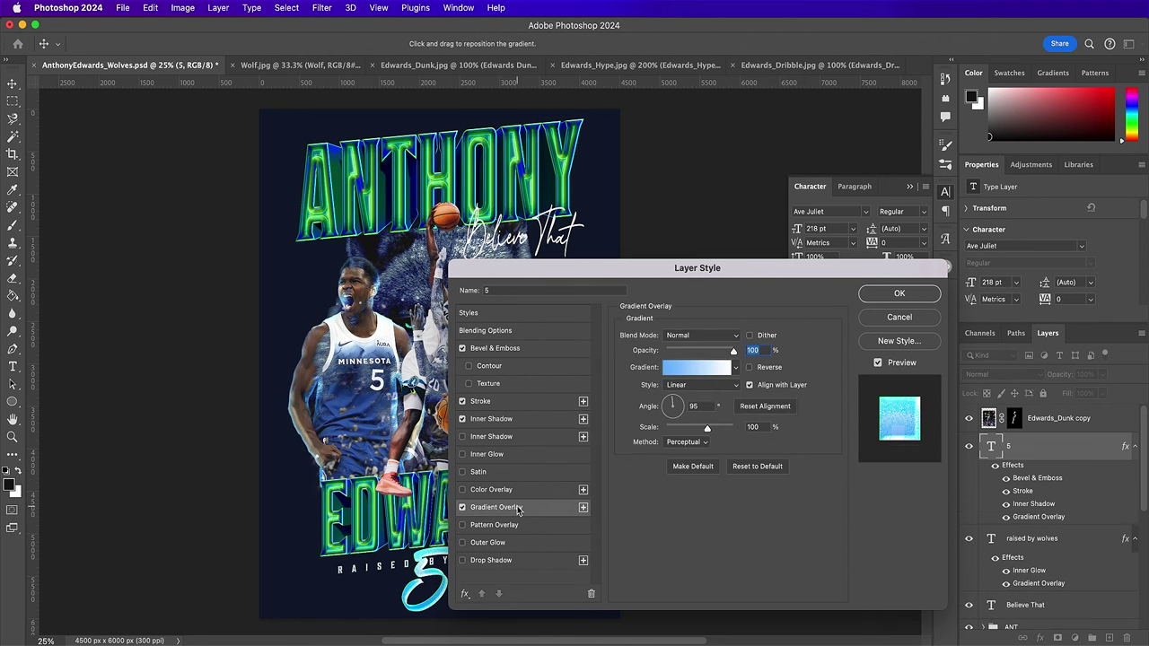
- Set gradient colour stops to deep blue, a mid blue, and teal #4dbfcb
{"action": "left_click", "coordinate": [677, 368]}
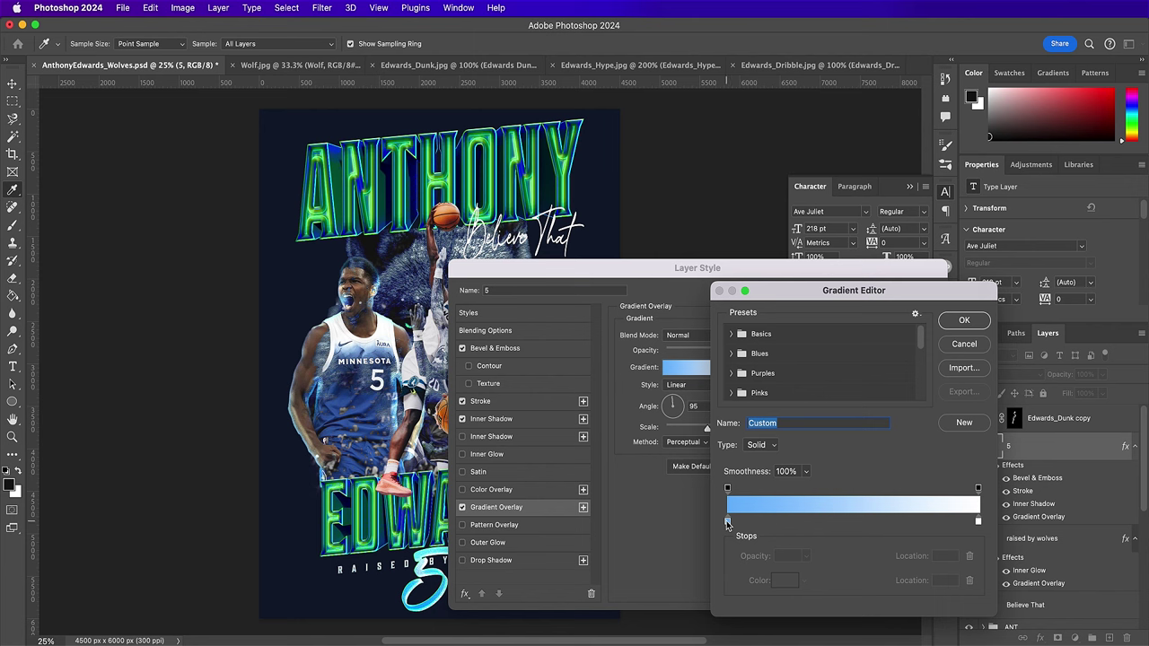
{"action": "left_click", "coordinate": [727, 524]}
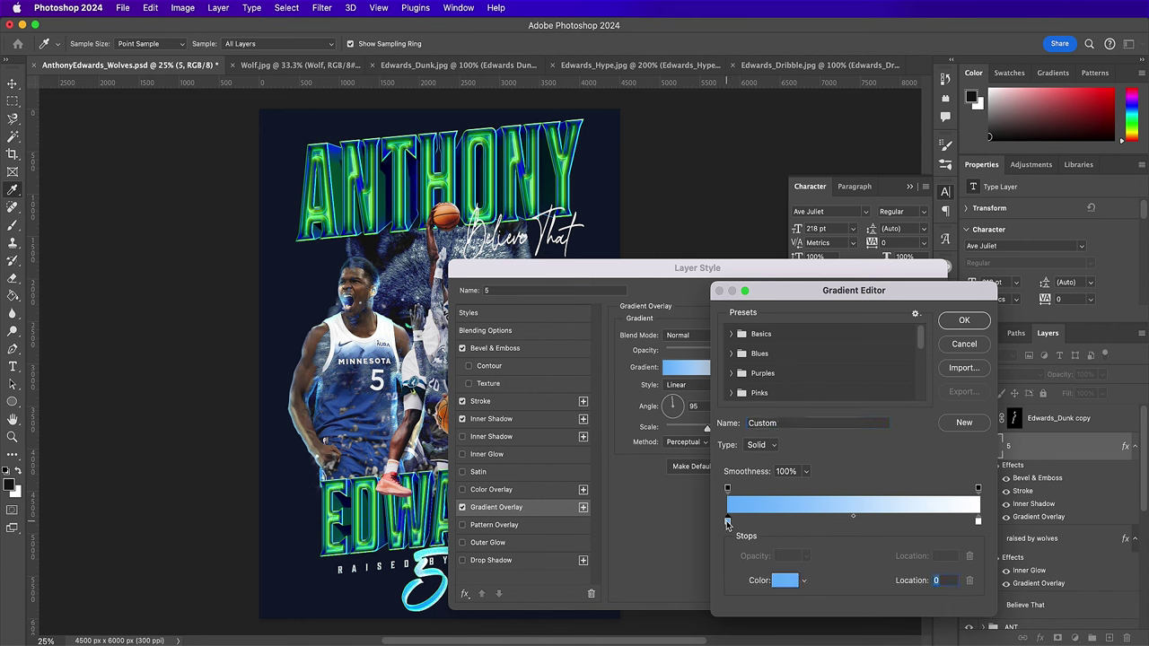
{"action": "left_click", "coordinate": [783, 582]}
{"action": "type", "text": "0"}
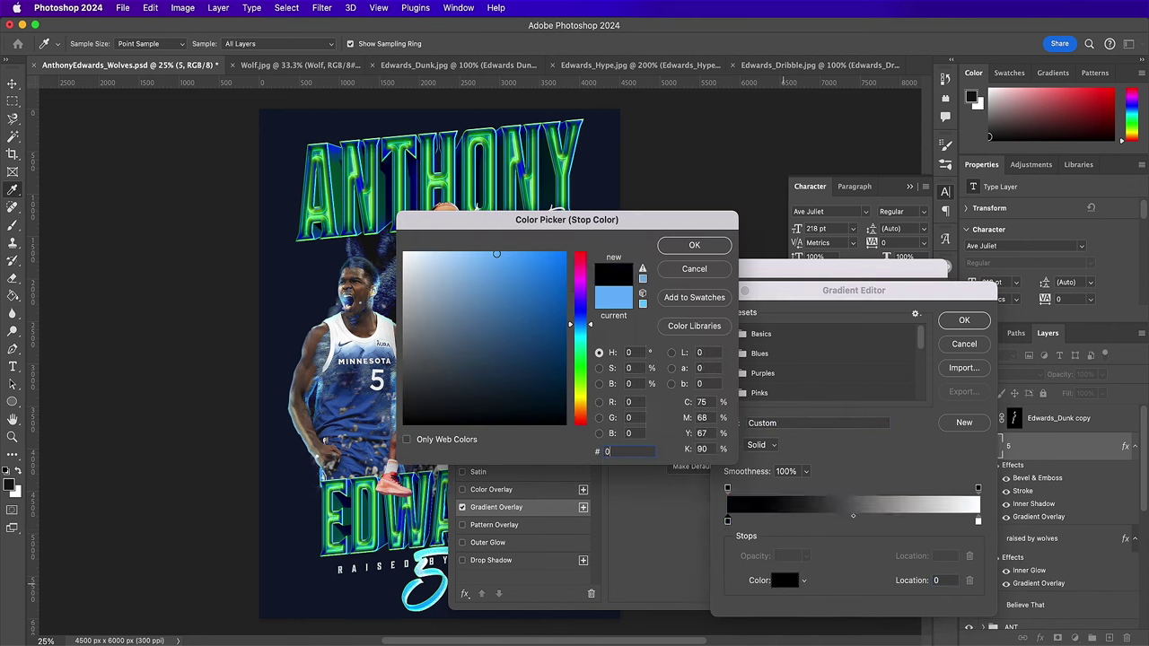
{"action": "type", "text": "9222b5"}
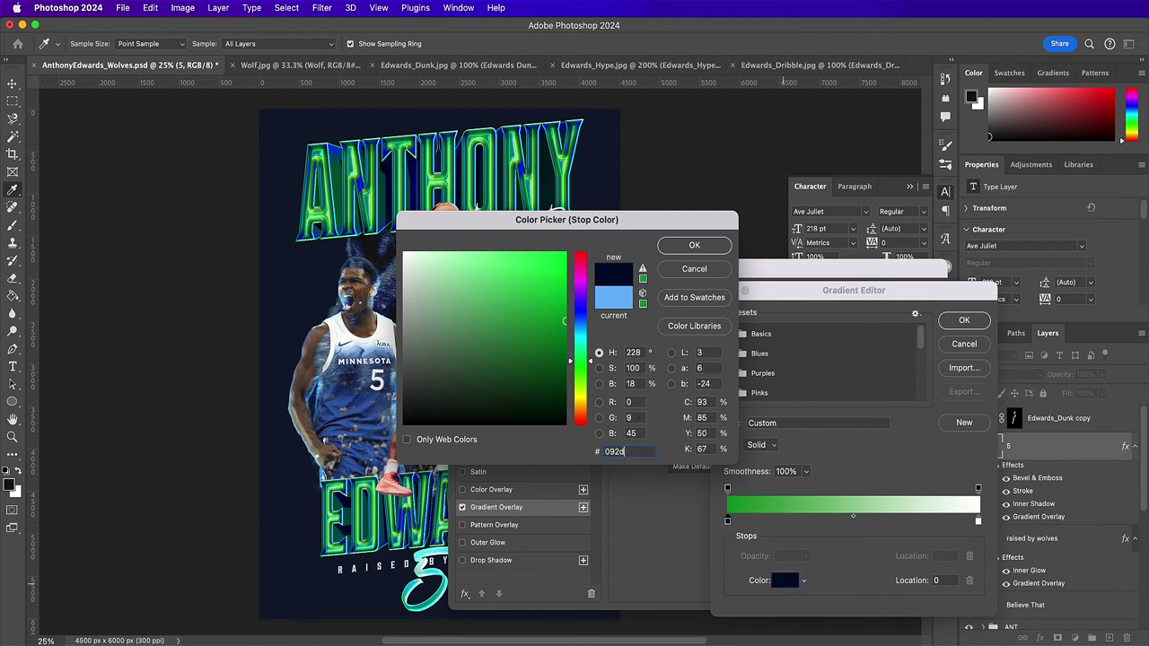
{"action": "key", "text": "Return"}
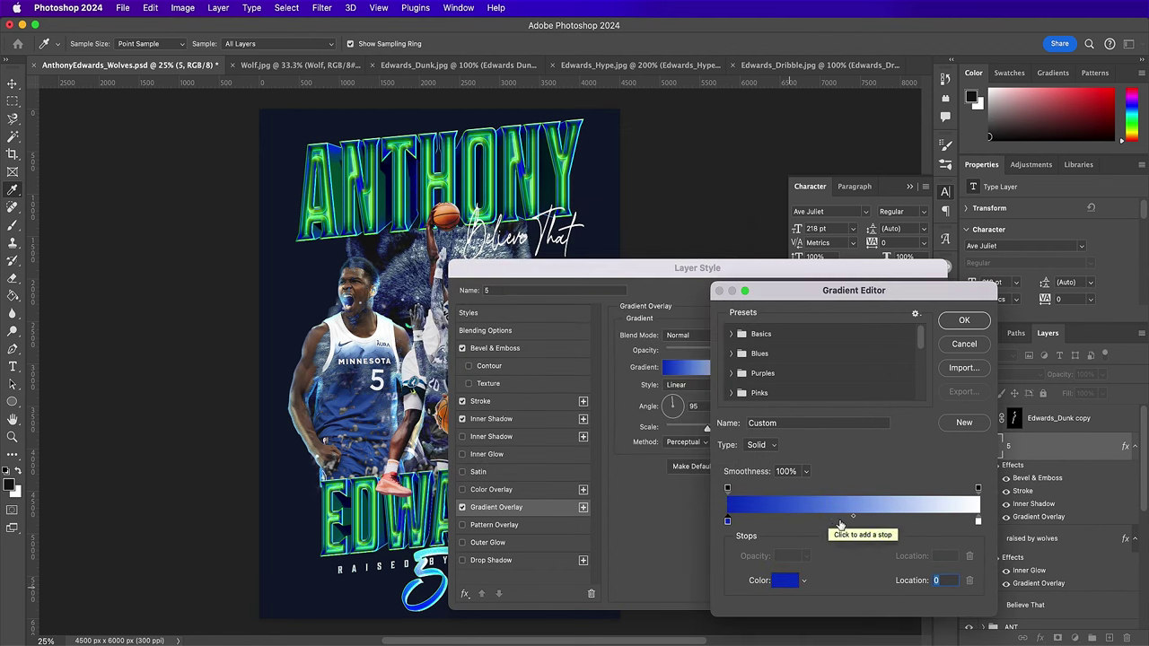
{"action": "left_click", "coordinate": [845, 521]}
{"action": "left_click", "coordinate": [786, 581]}
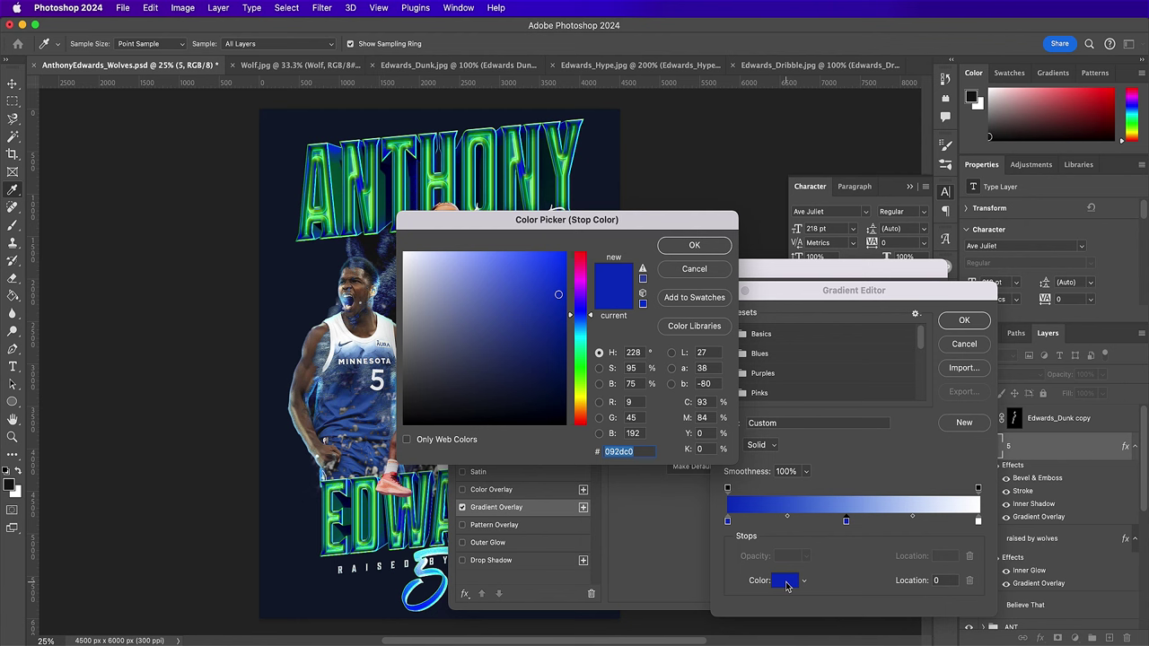
{"action": "key", "text": "Return"}
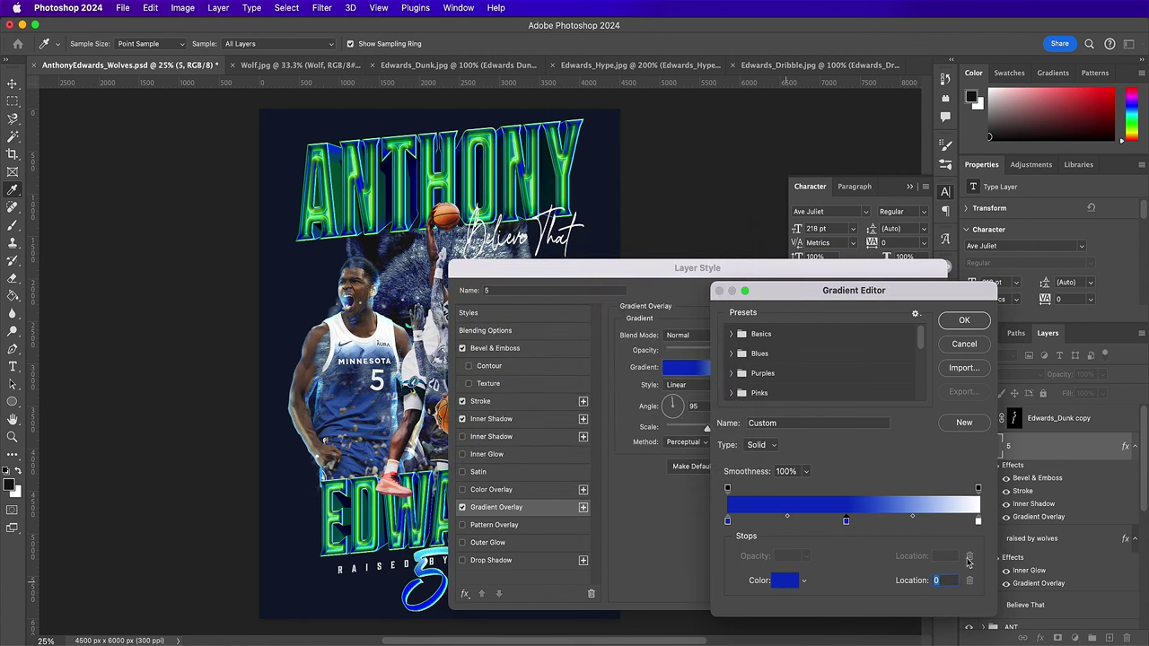
{"action": "left_click", "coordinate": [978, 522]}
{"action": "left_click", "coordinate": [775, 583]}
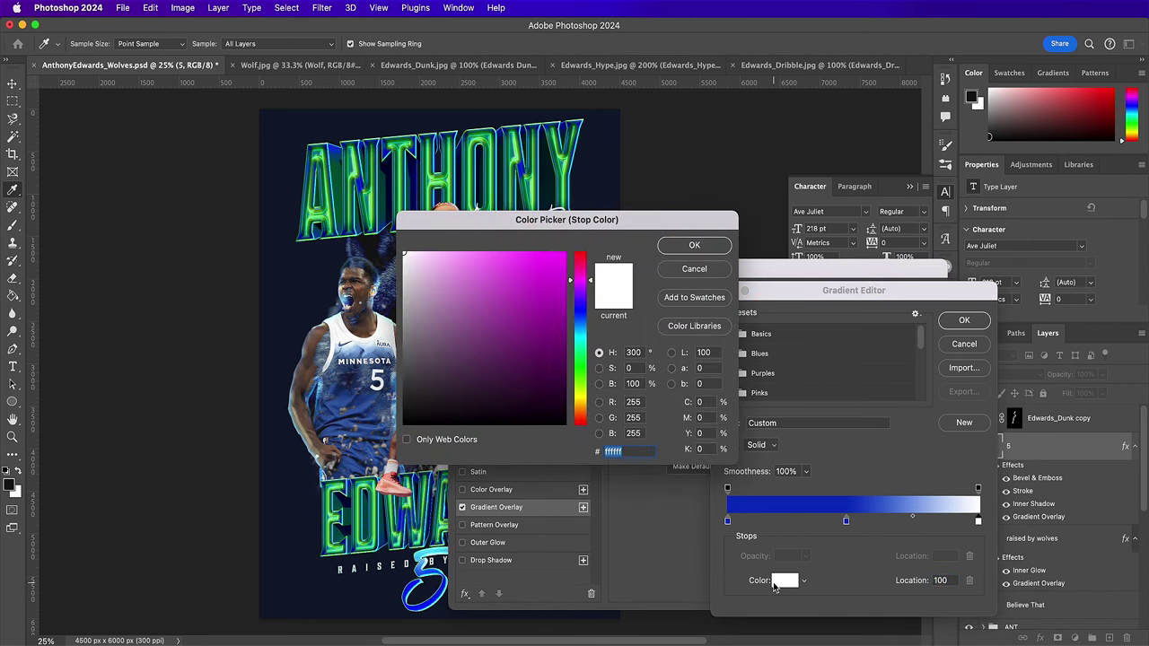
{"action": "type", "text": "4db"}
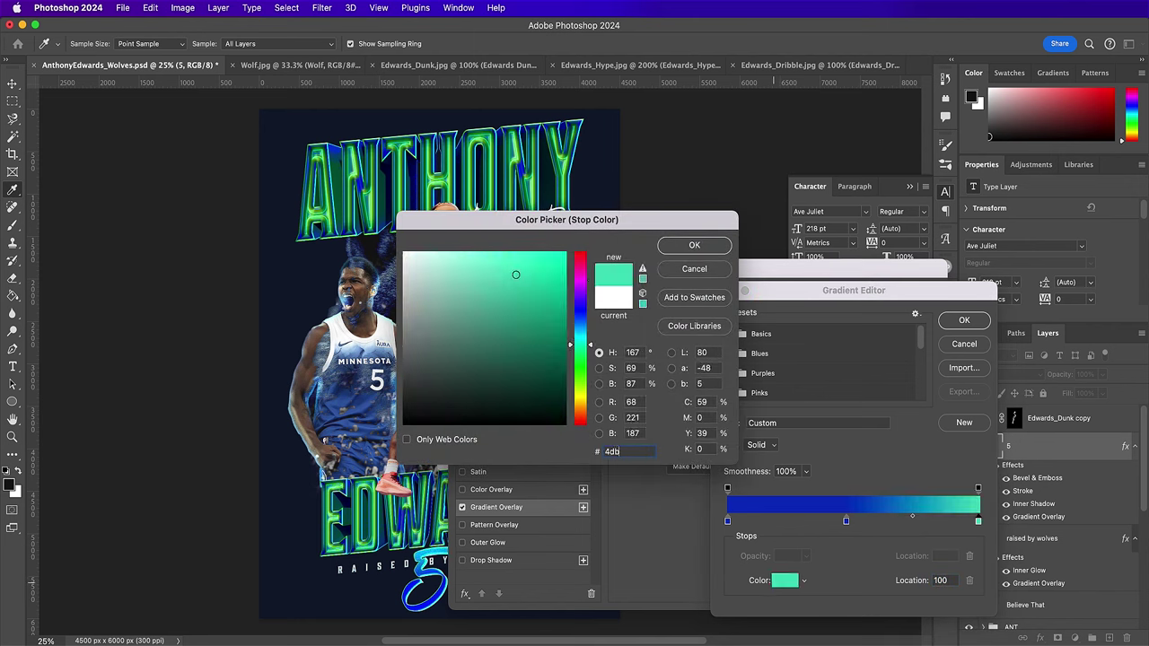
{"action": "type", "text": "fcb"}
{"action": "key", "text": "Return"}
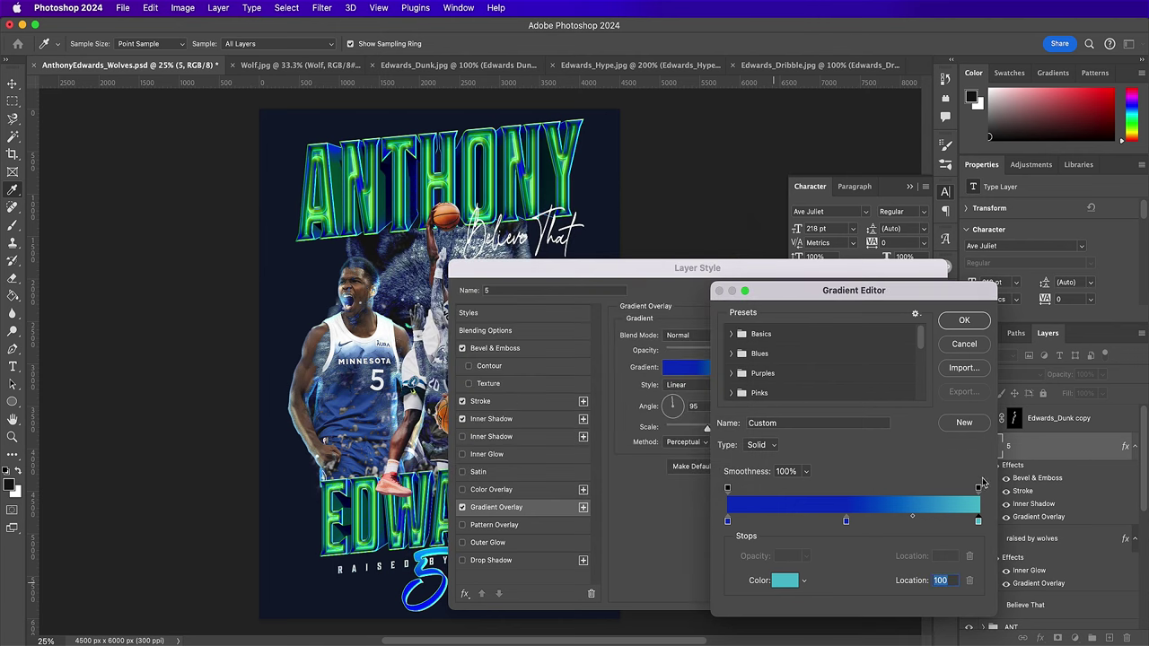
- Make both gradient ends 0% opacity with a 100% stop in the middle, and accept
{"action": "left_click", "coordinate": [978, 488]}
{"action": "type", "text": "0"}
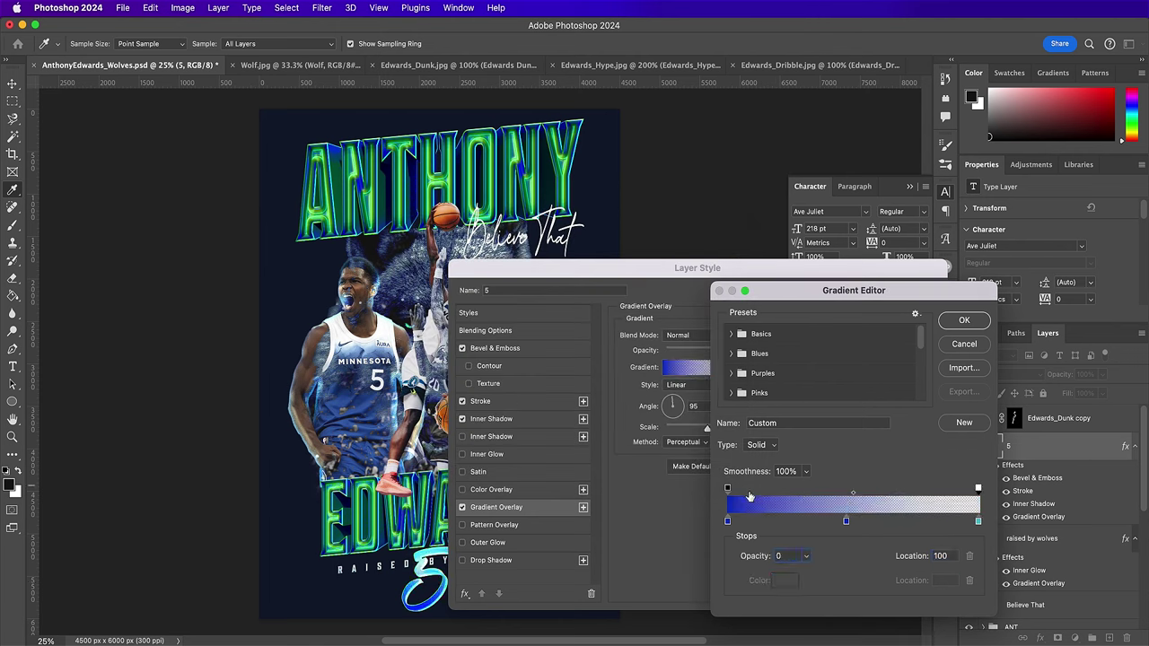
{"action": "left_click", "coordinate": [727, 488]}
{"action": "type", "text": "0"}
{"action": "left_click", "coordinate": [847, 488]}
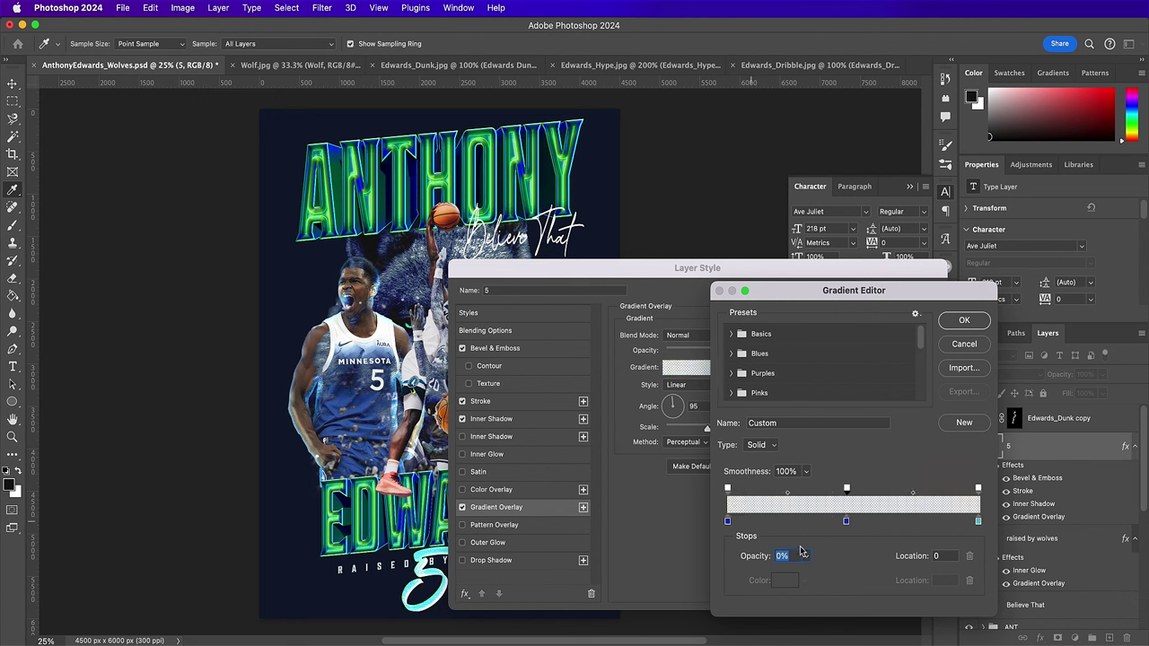
{"action": "type", "text": "100"}
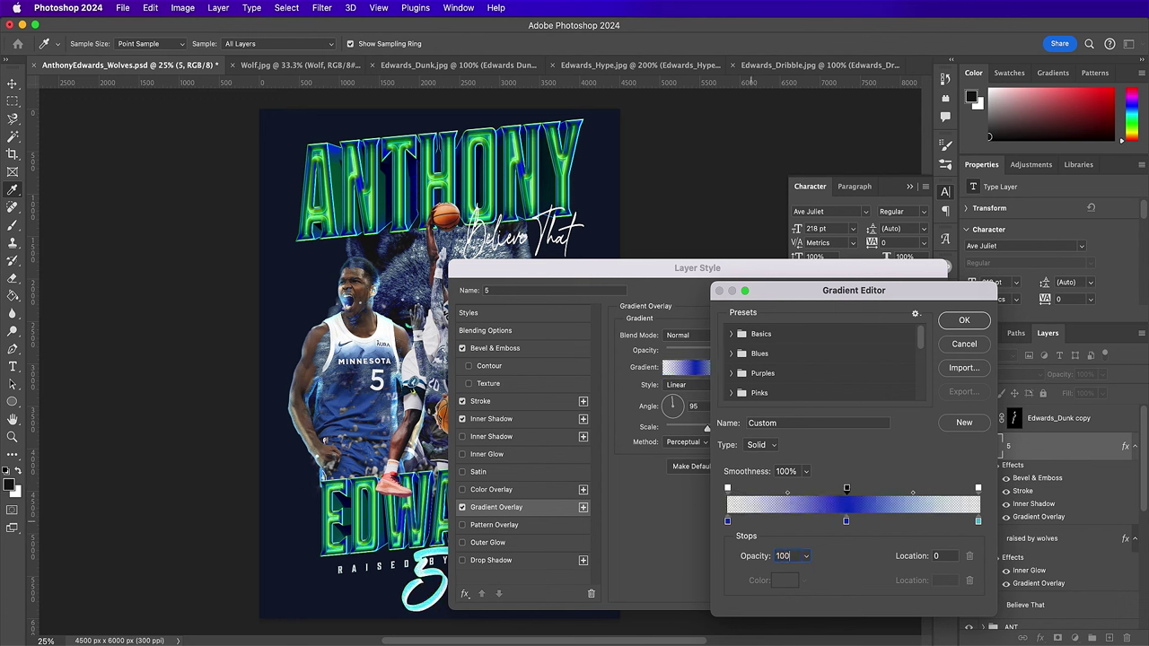
{"action": "left_click", "coordinate": [962, 320]}
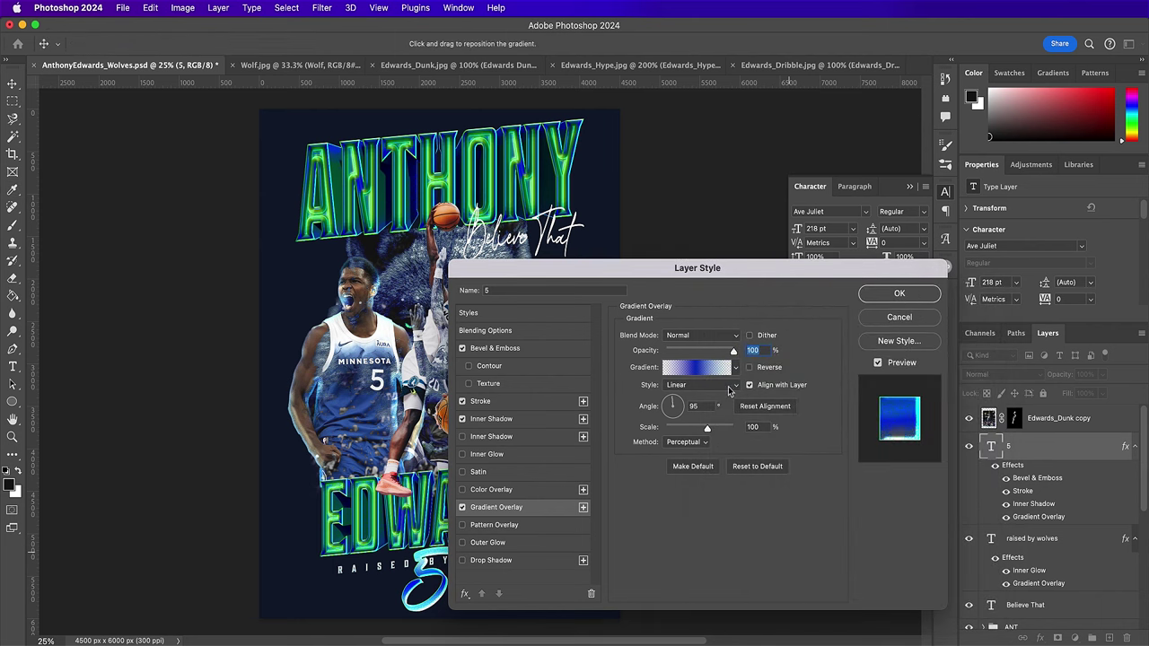
{"action": "left_click", "coordinate": [708, 405]}
- Set the overlay angle to 90° and spread the opacity stops toward the gradient ends
{"action": "key", "text": "Down"}
{"action": "key", "text": "Down"}
{"action": "left_click", "coordinate": [687, 377]}
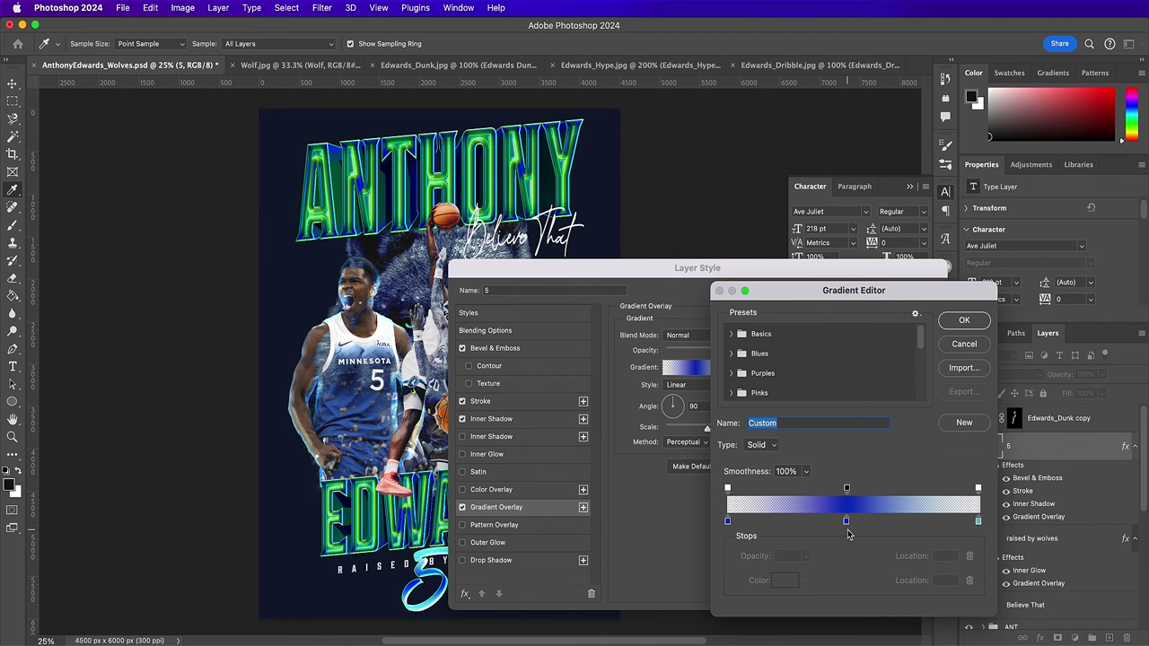
{"action": "left_click_drag", "start_coordinate": [789, 300], "coordinate": [431, 137]}
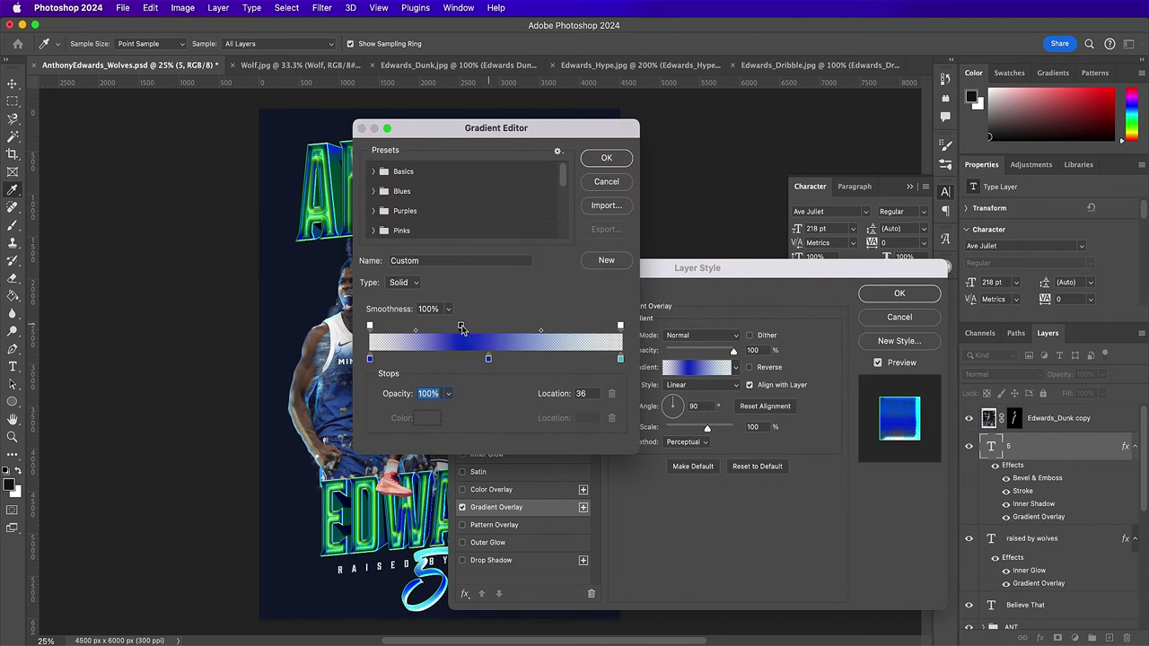
{"action": "left_click_drag", "start_coordinate": [488, 325], "coordinate": [606, 325]}
{"action": "left_click", "coordinate": [408, 326]}
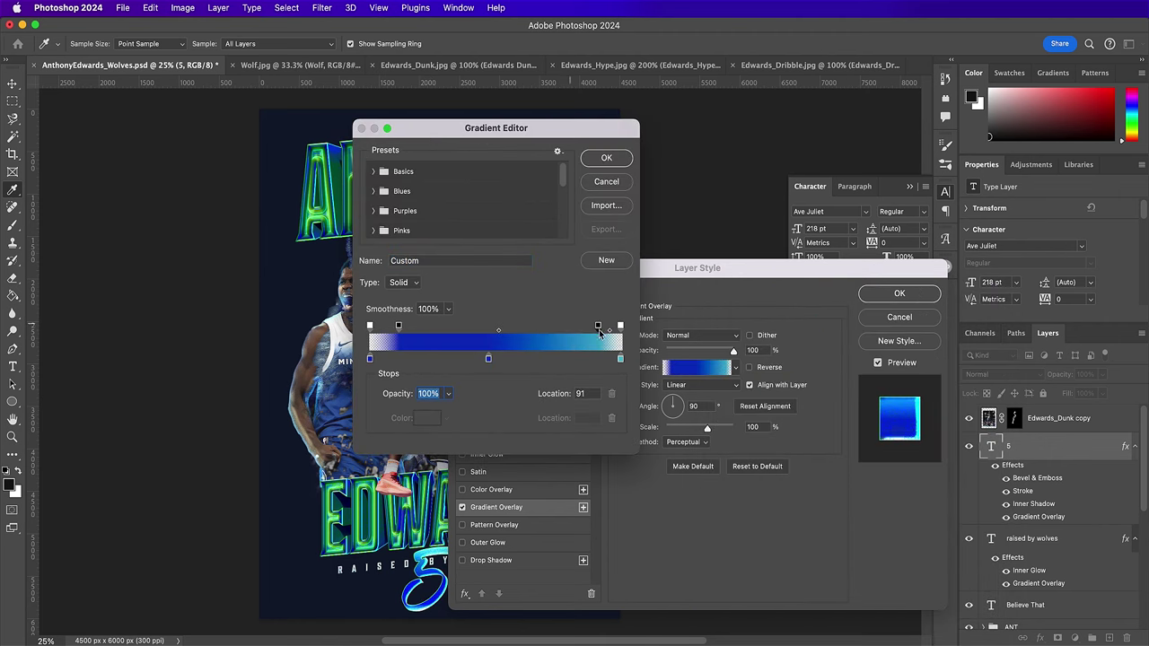
{"action": "left_click_drag", "start_coordinate": [408, 326], "coordinate": [385, 326]}
{"action": "left_click", "coordinate": [607, 325]}
{"action": "key", "text": "Return"}
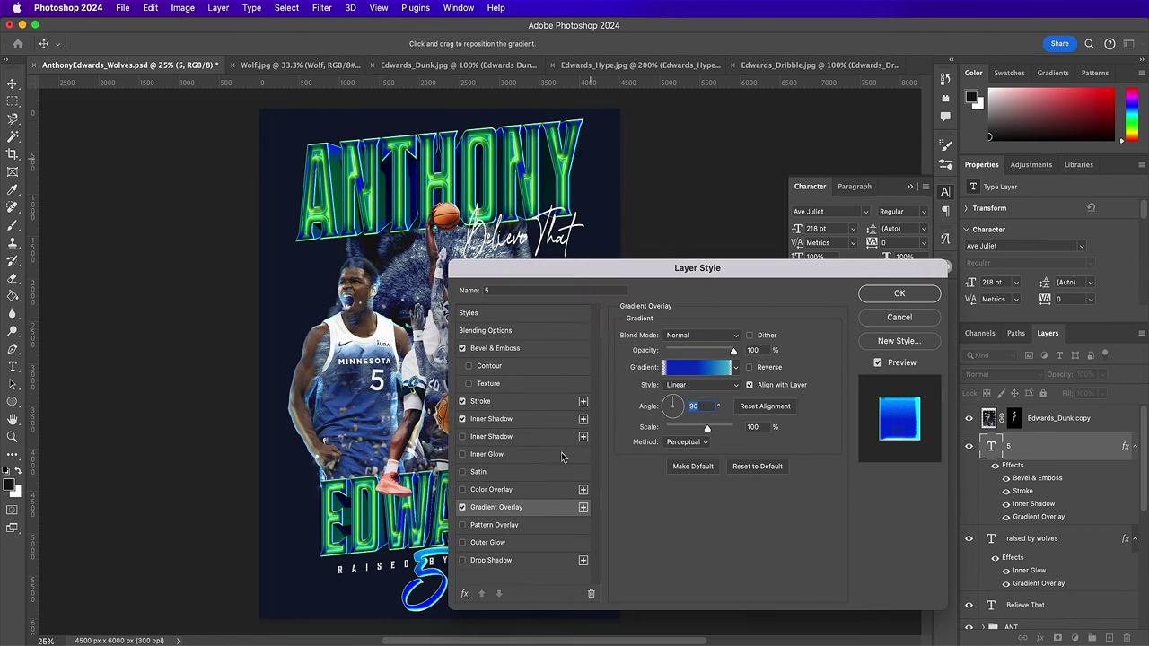
- Review the inner shadow and gradient settings, then apply the layer style to the 5
{"action": "left_click", "coordinate": [538, 419]}
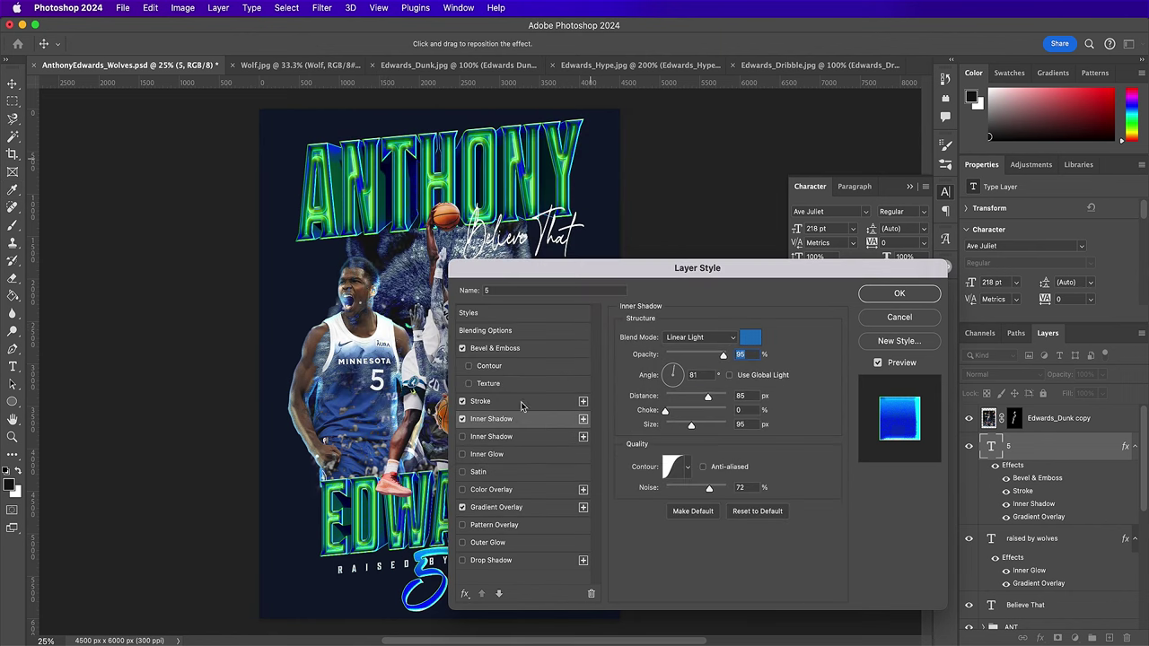
{"action": "left_click", "coordinate": [535, 507]}
{"action": "left_click", "coordinate": [684, 370]}
{"action": "left_click", "coordinate": [620, 358]}
{"action": "left_click", "coordinate": [385, 326]}
{"action": "key", "text": "Return"}
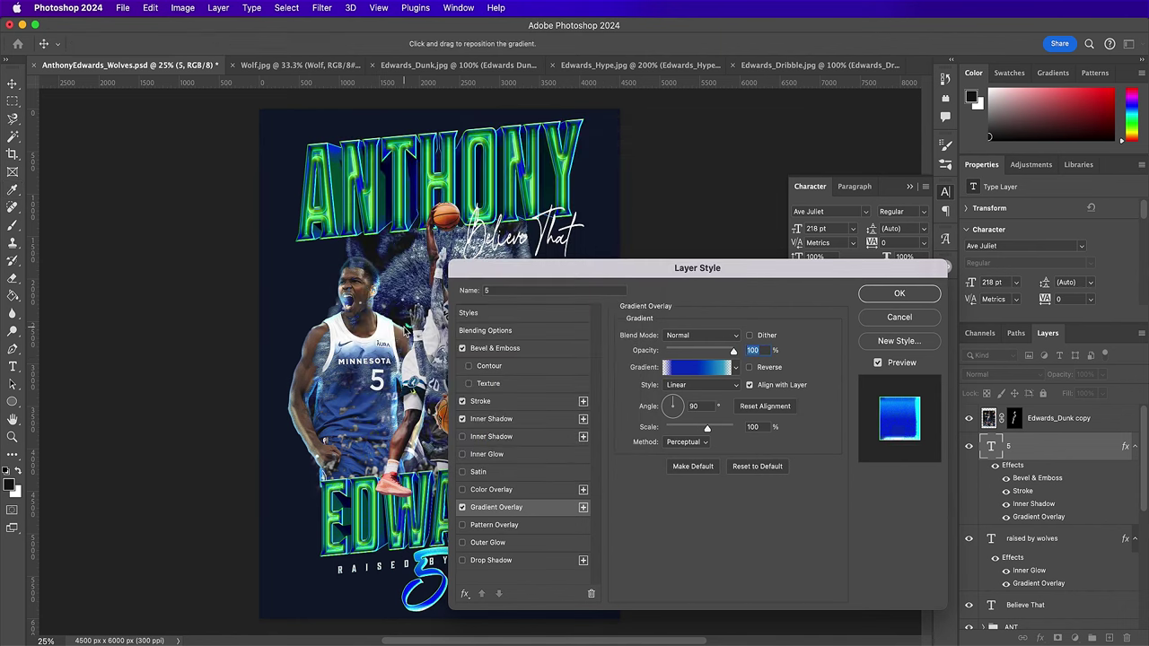
{"action": "key", "text": "Return"}
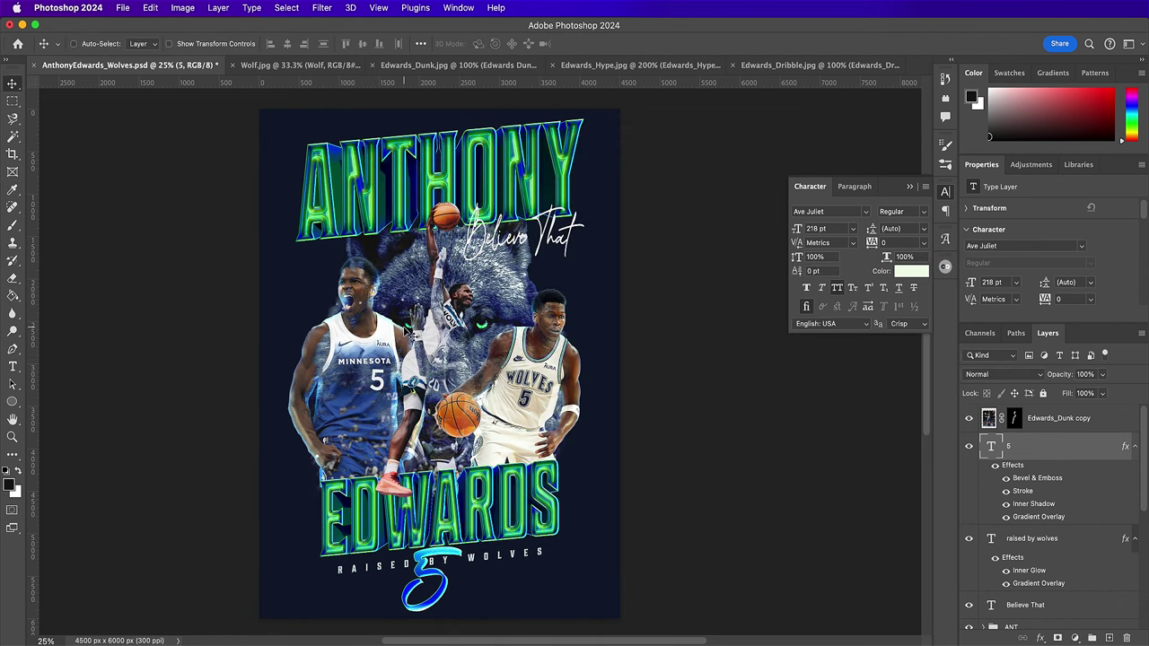
{"action": "left_click", "coordinate": [510, 645]}
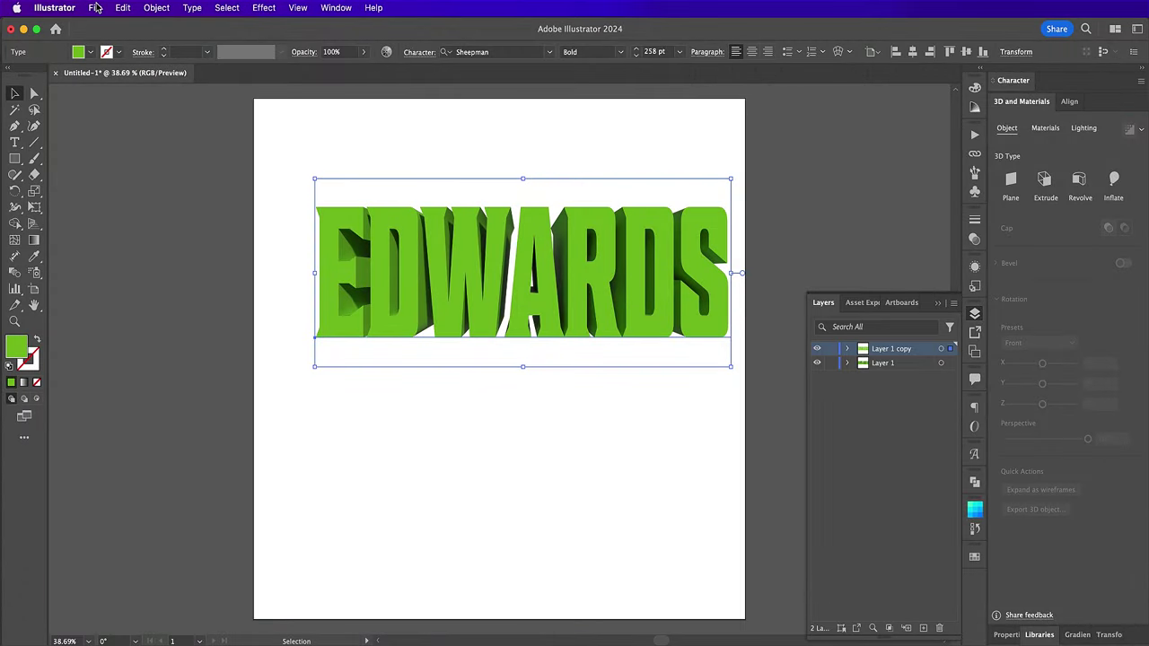
- Open Star.ai in Illustrator and copy its green star shape
{"action": "left_click", "coordinate": [96, 7]}
{"action": "left_click", "coordinate": [106, 61]}
{"action": "double_click", "coordinate": [771, 164]}
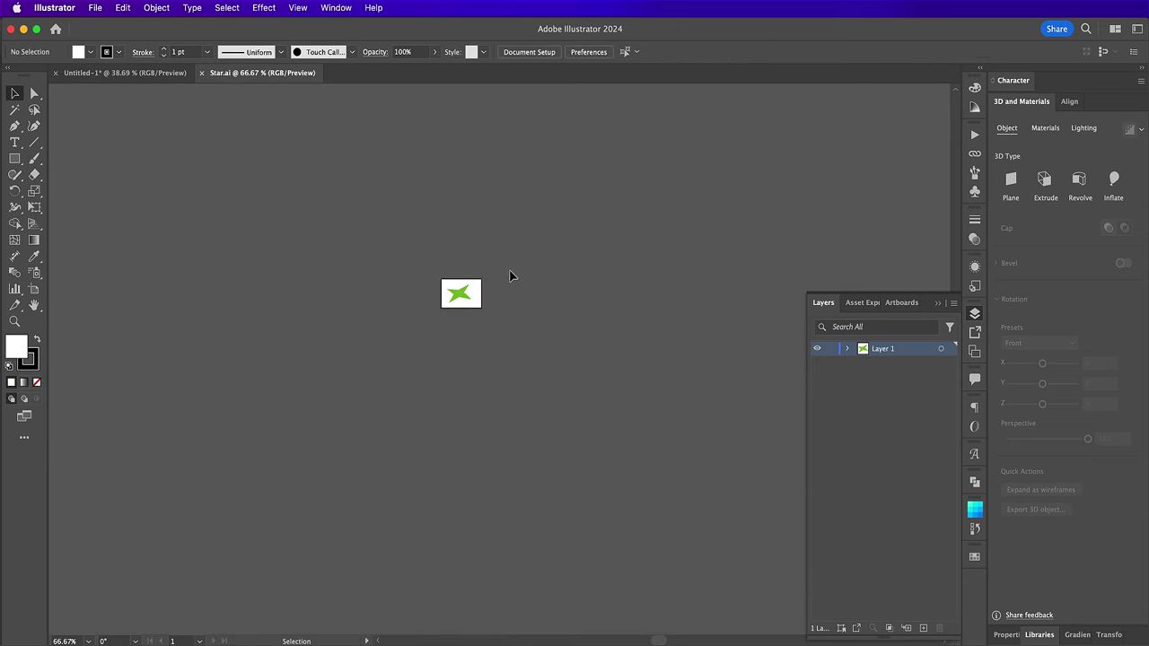
{"action": "left_click", "coordinate": [466, 297]}
{"action": "key", "text": "v"}
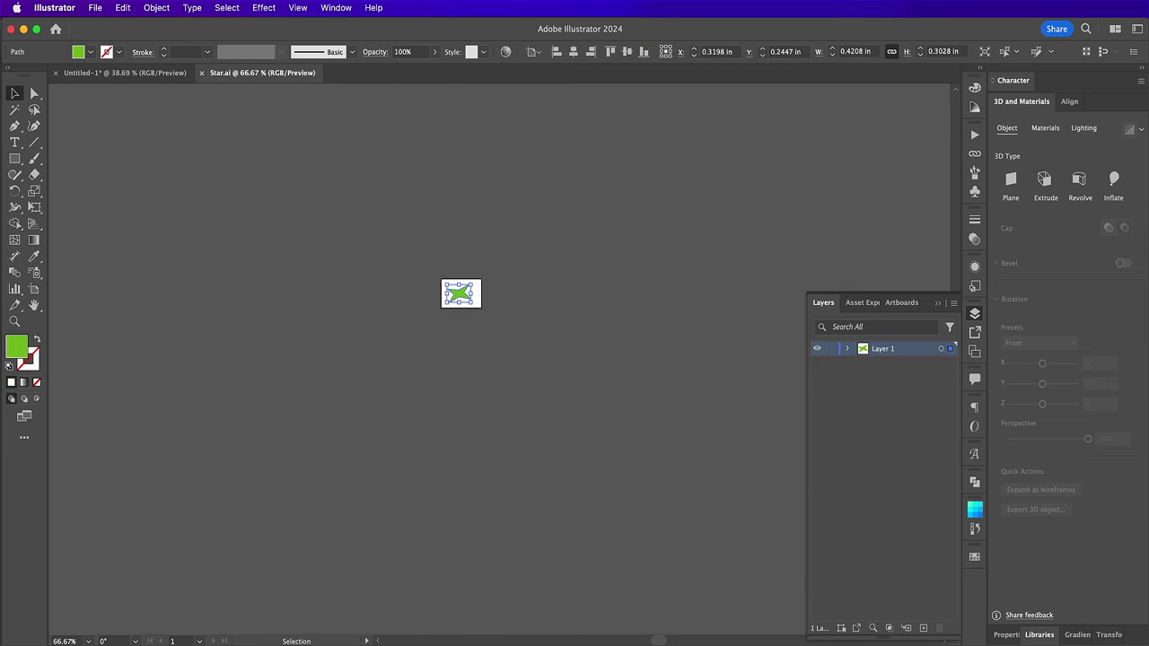
{"action": "left_click", "coordinate": [442, 644]}
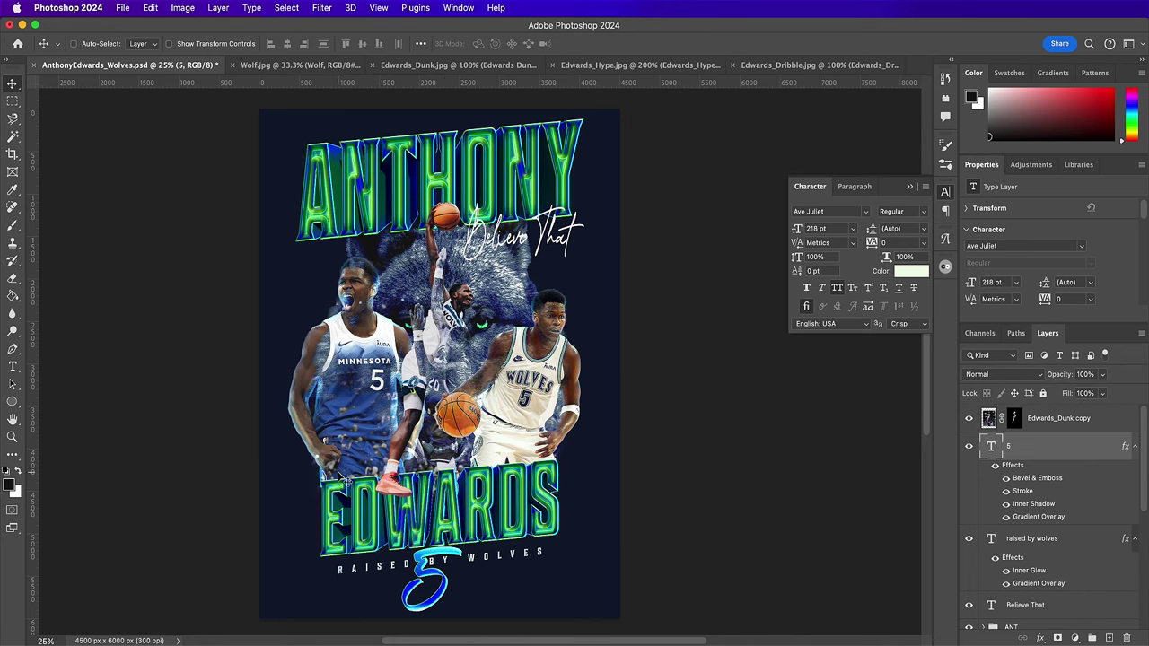
- Paste the star into the poster as a smart object and move it beside the 5
{"action": "key", "text": "super+equal"}
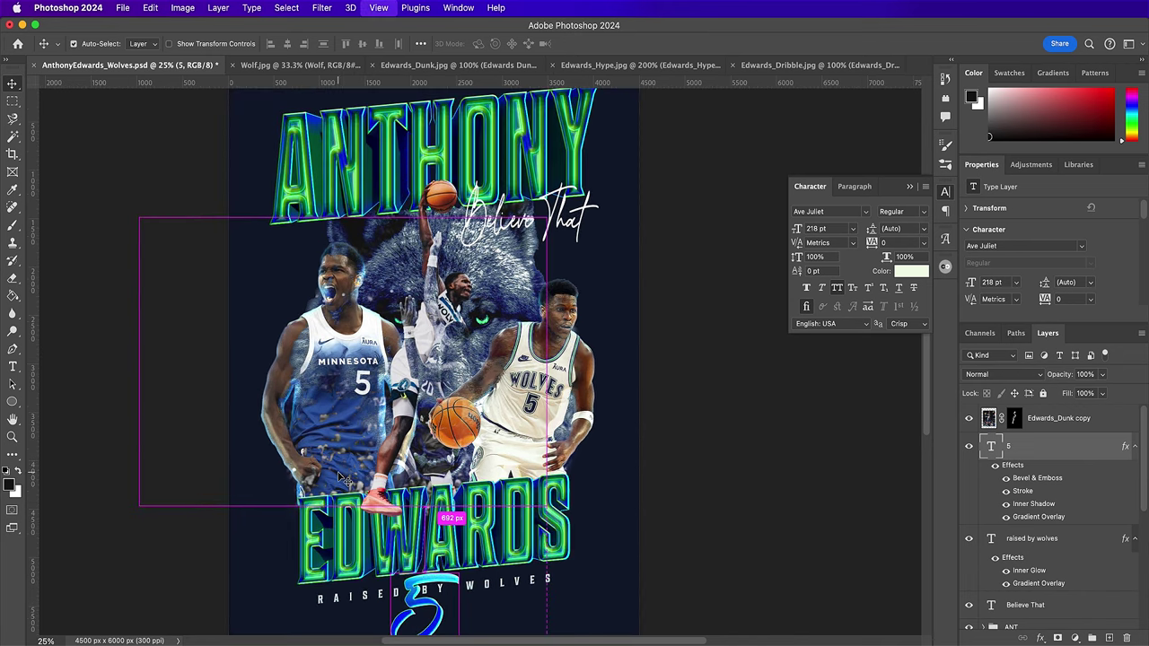
{"action": "key", "text": "super+equal"}
{"action": "key", "text": "super+equal"}
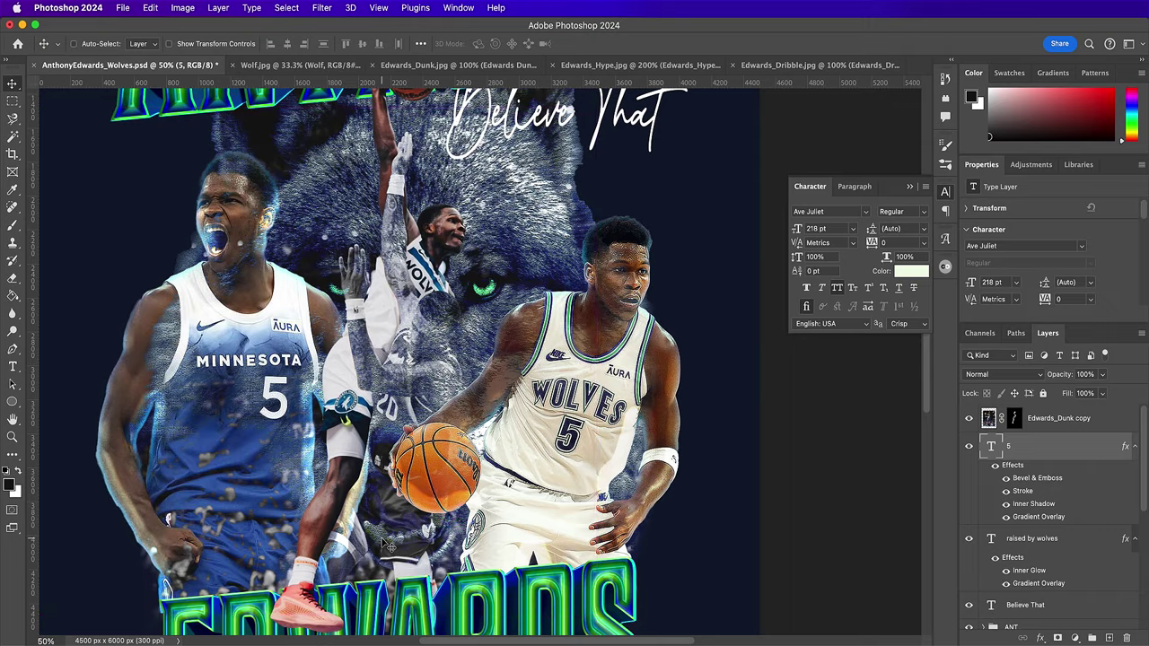
{"action": "scroll", "coordinate": [386, 544], "scroll_direction": "down", "scroll_amount": 3}
{"action": "scroll", "coordinate": [387, 545], "scroll_direction": "down", "scroll_amount": 1}
{"action": "key", "text": "super+v"}
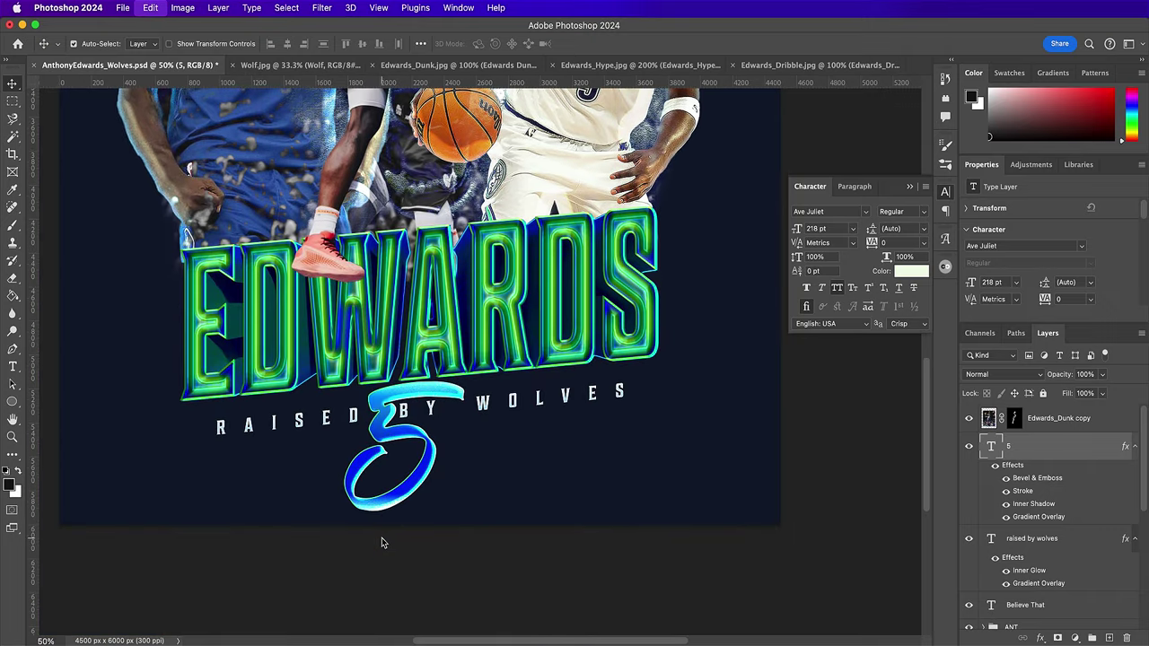
{"action": "key", "text": "Return"}
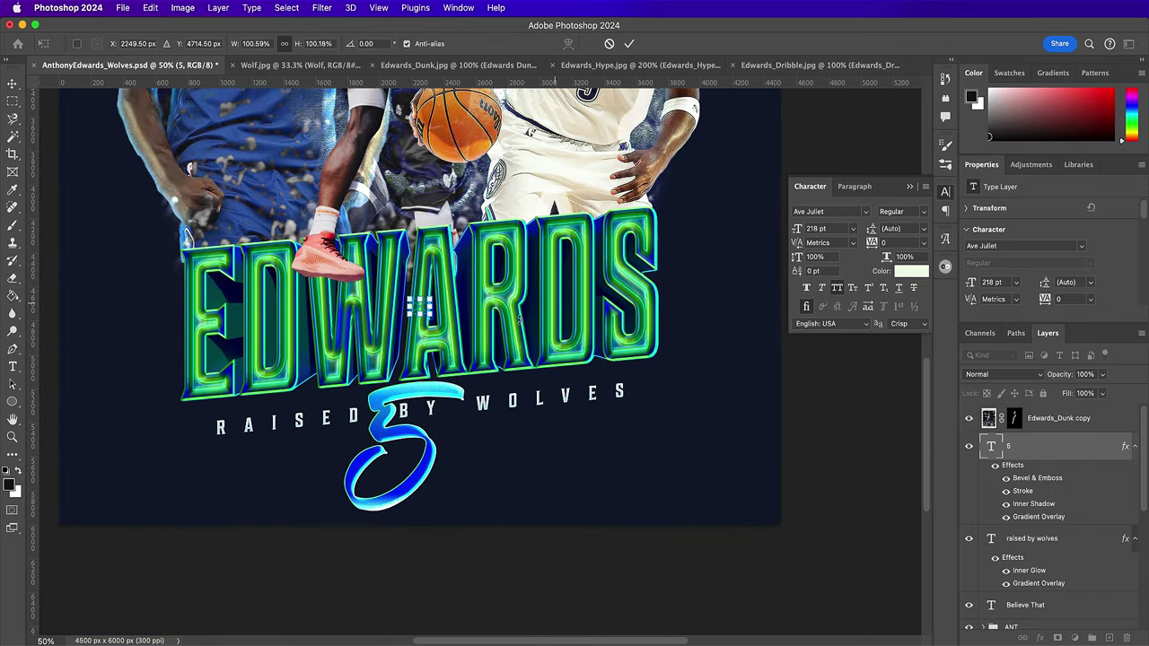
{"action": "key", "text": "Return"}
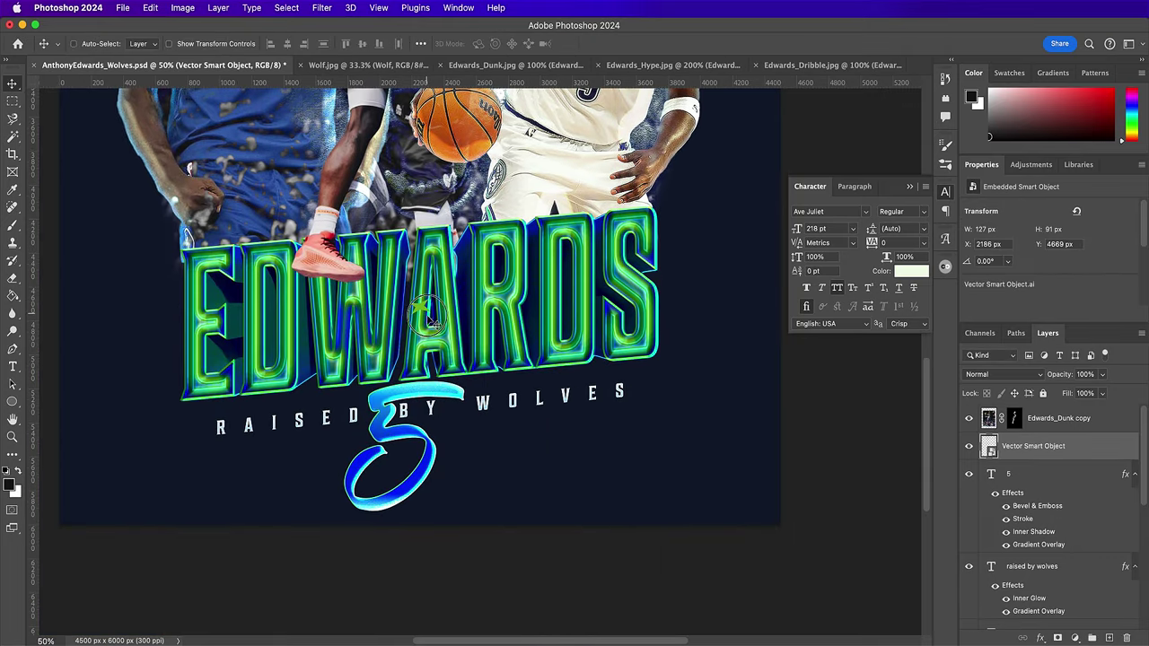
{"action": "left_click_drag", "start_coordinate": [453, 420], "coordinate": [446, 439]}
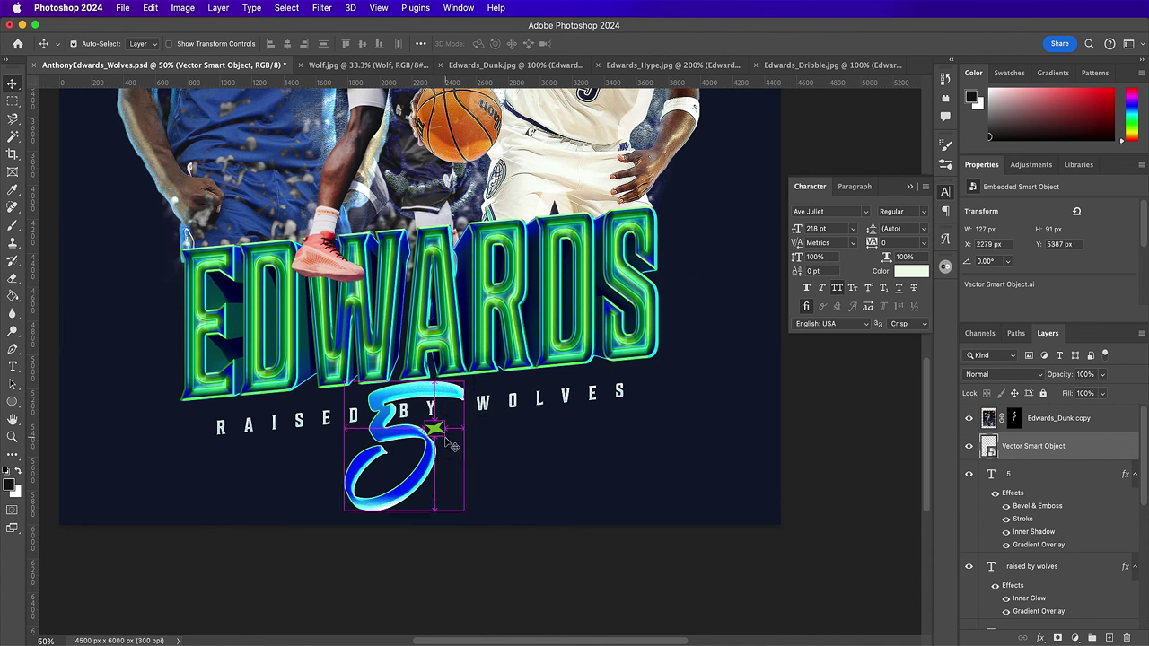
- Scale the star up slightly and rename its layer 'Star'
{"action": "key", "text": "super+t"}
{"action": "mouse_move", "coordinate": [446, 418]}
{"action": "left_mouse_down"}
{"action": "mouse_move", "coordinate": [466, 400]}
{"action": "mouse_move", "coordinate": [450, 418]}
{"action": "left_mouse_up"}
{"action": "key", "text": "Return"}
{"action": "double_click", "coordinate": [1032, 446]}
{"action": "type", "text": "Star"}
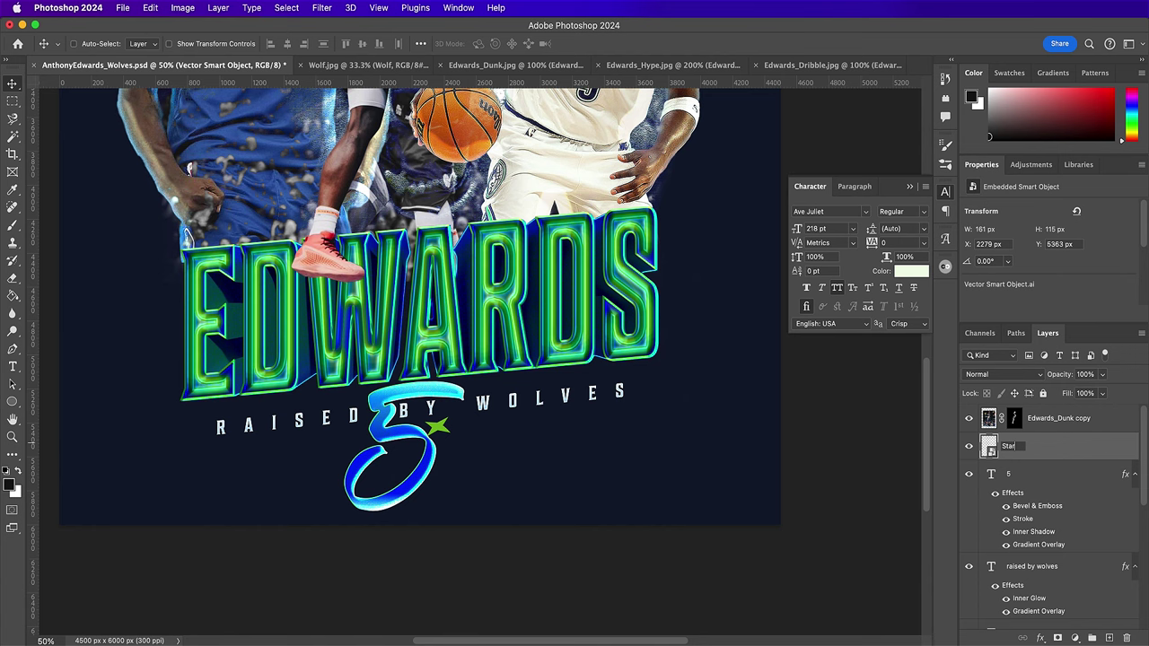
{"action": "key", "text": "Return"}
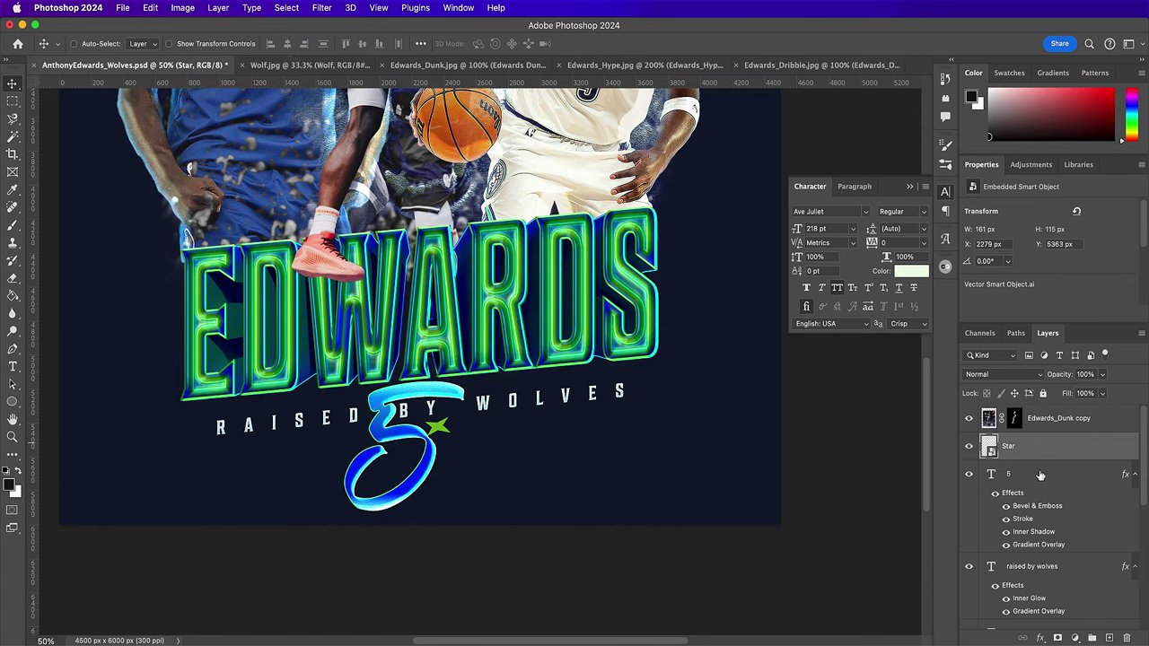
- Copy the 5 layer's style and paste it onto the Star layer
{"action": "left_click", "coordinate": [1040, 475]}
{"action": "right_click", "coordinate": [1040, 475]}
{"action": "left_click", "coordinate": [968, 596]}
{"action": "left_click", "coordinate": [1030, 448]}
{"action": "right_click", "coordinate": [1030, 449]}
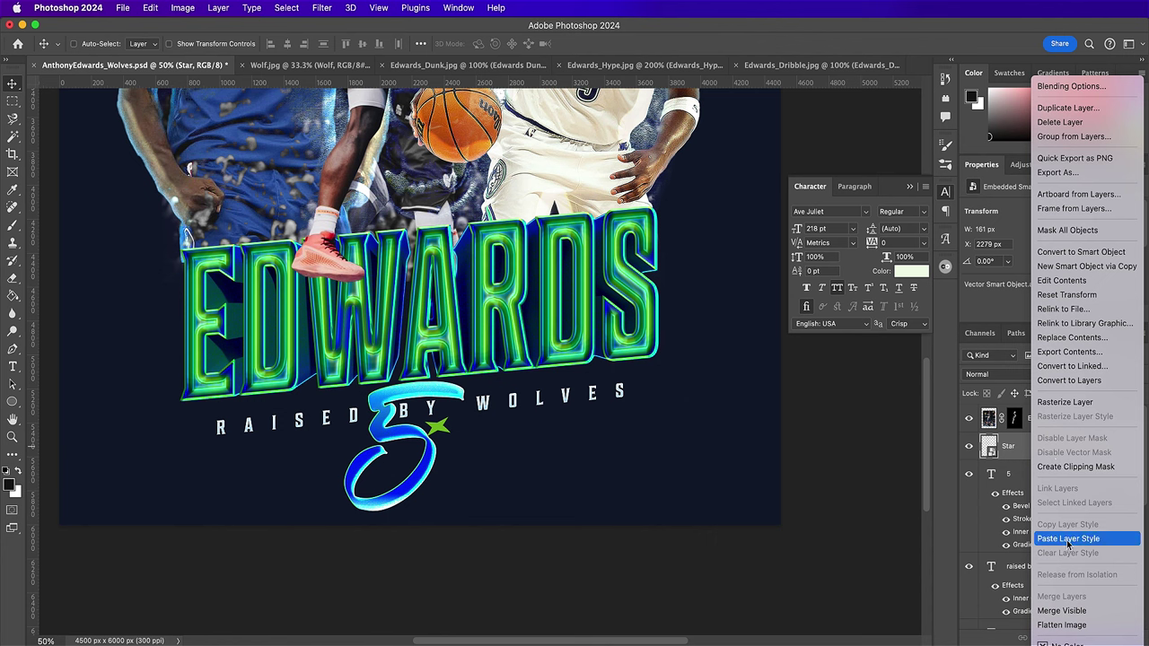
{"action": "left_click", "coordinate": [1068, 538]}
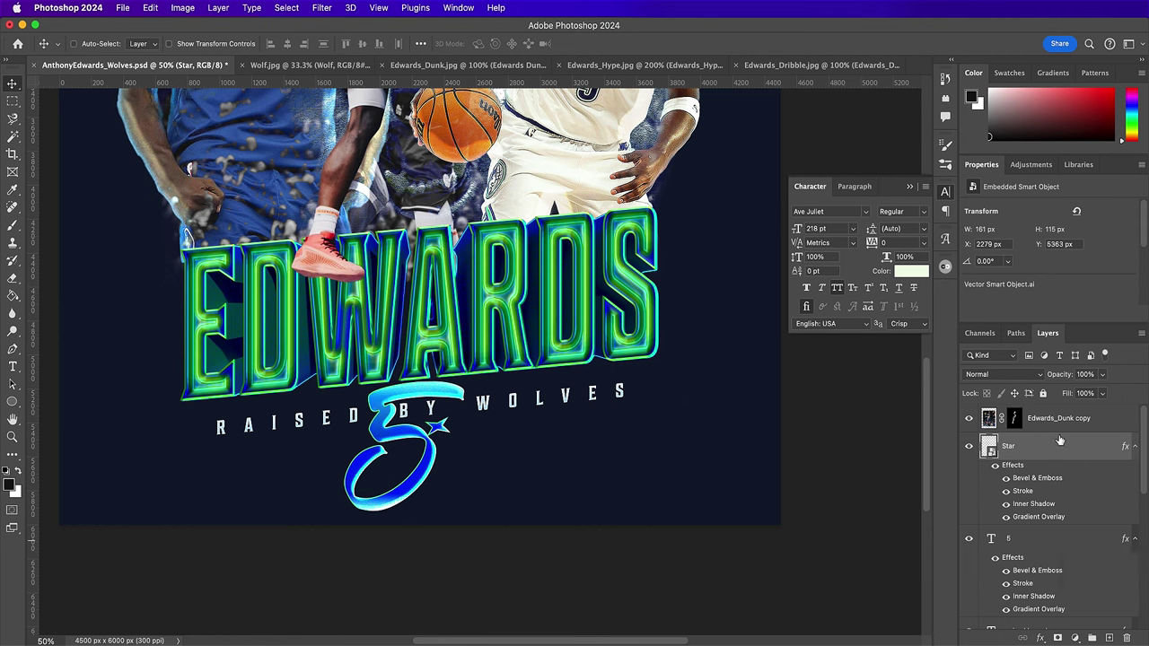
{"action": "scroll", "coordinate": [1059, 440], "scroll_direction": "down", "scroll_amount": 5}
{"action": "scroll", "coordinate": [1055, 551], "scroll_direction": "down", "scroll_amount": 5}
{"action": "scroll", "coordinate": [1053, 553], "scroll_direction": "up", "scroll_amount": 3}
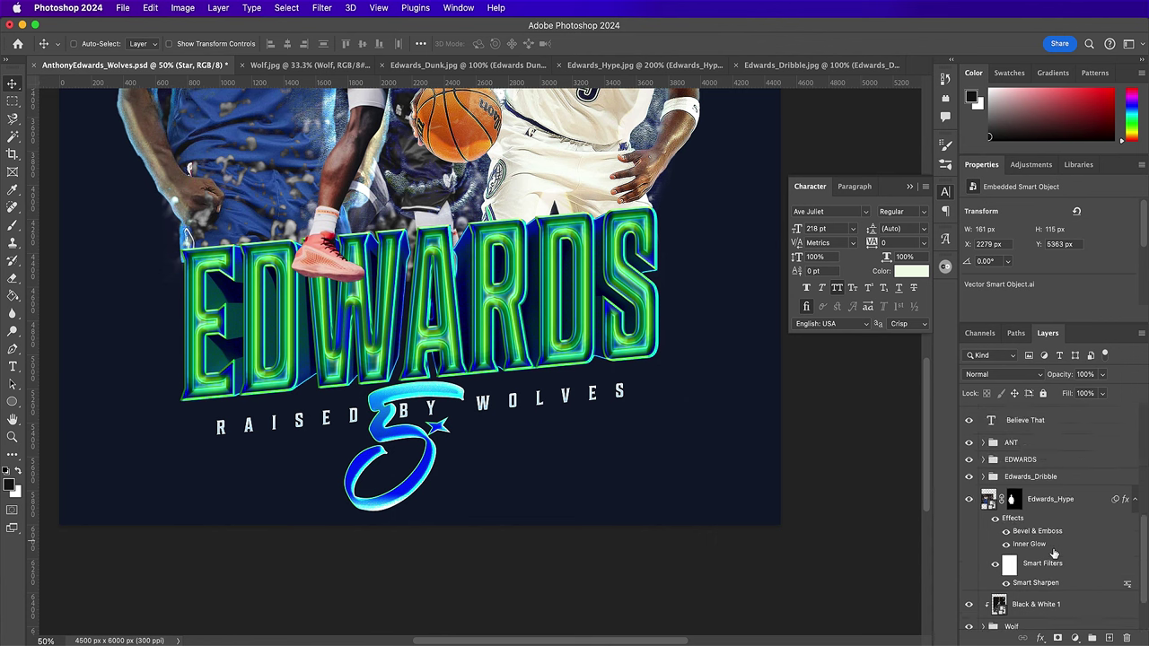
{"action": "right_click", "coordinate": [564, 404]}
- Duplicate the 'raised by wolves' tagline and move the copy above ANTHONY
{"action": "left_click", "coordinate": [578, 409]}
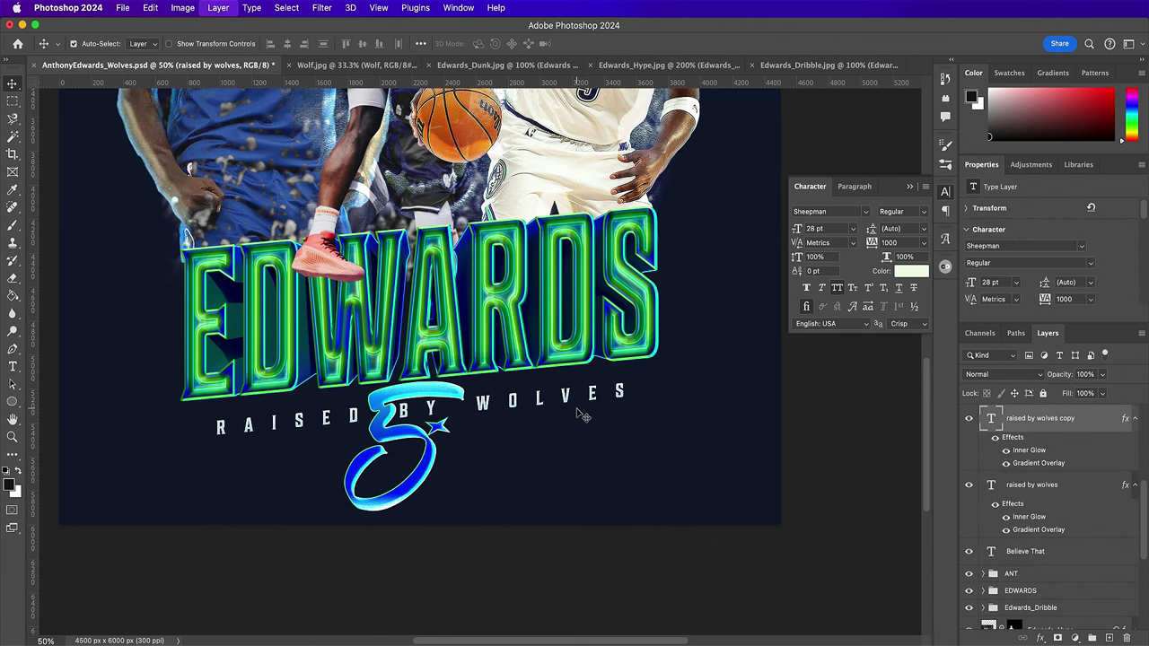
{"action": "key", "text": "super+j"}
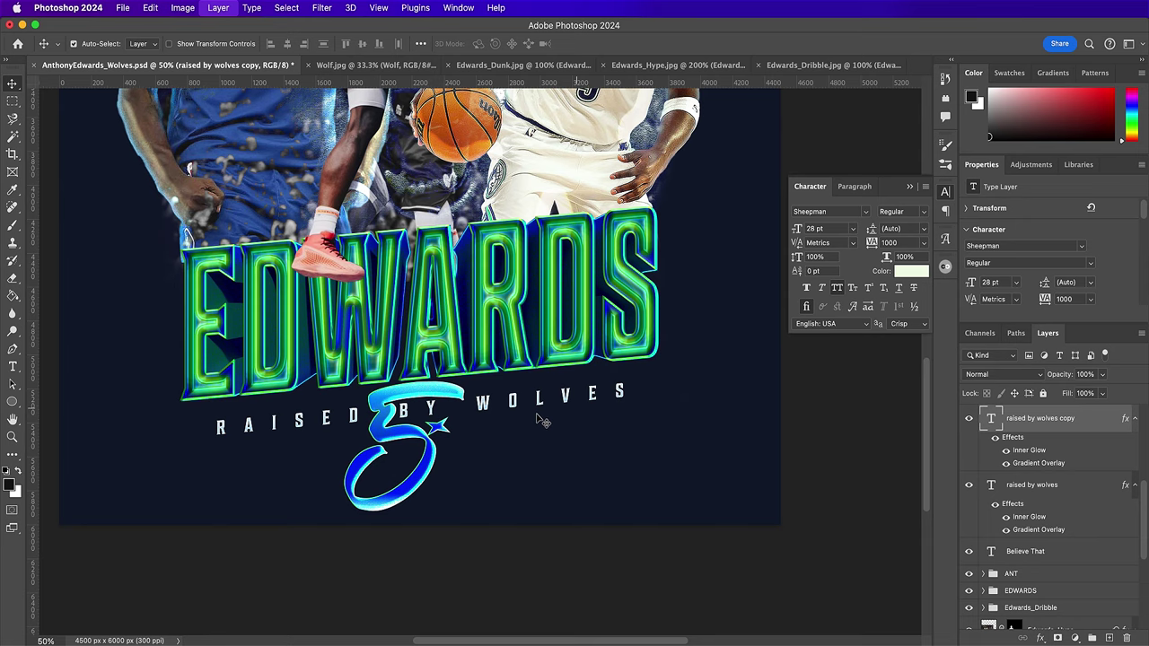
{"action": "key", "text": "super+minus"}
{"action": "scroll", "coordinate": [542, 421], "scroll_direction": "down", "scroll_amount": 2}
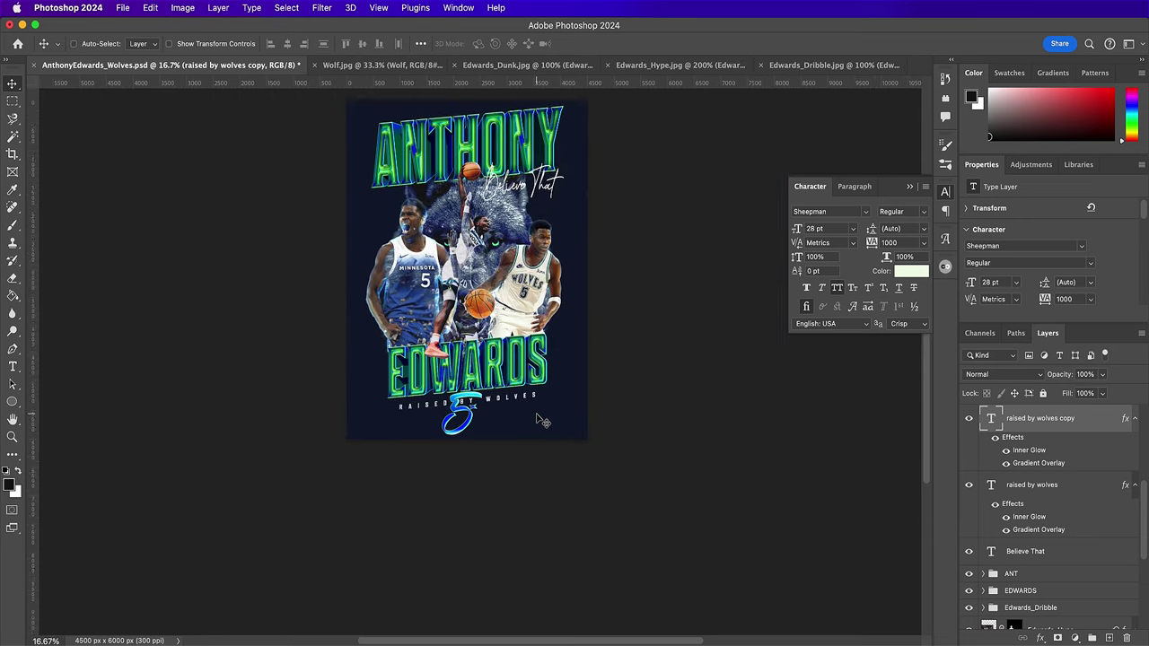
{"action": "left_click_drag", "start_coordinate": [528, 594], "coordinate": [502, 305]}
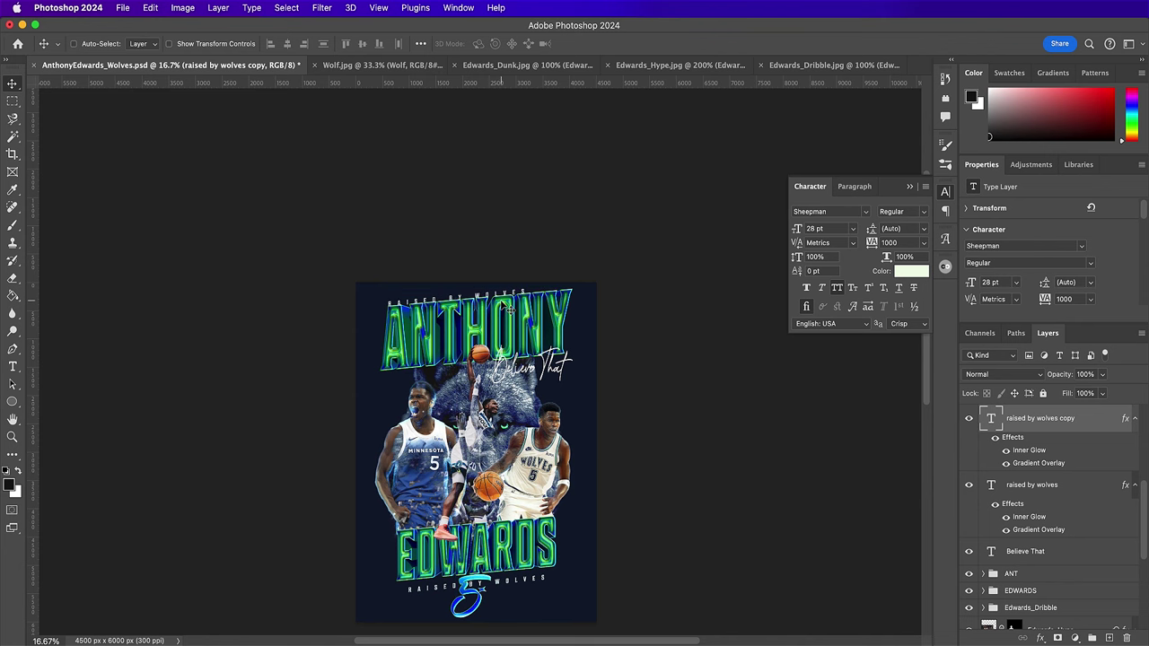
- Nudge the 'Believe That' text layer slightly lower
{"action": "key", "text": "super+equal"}
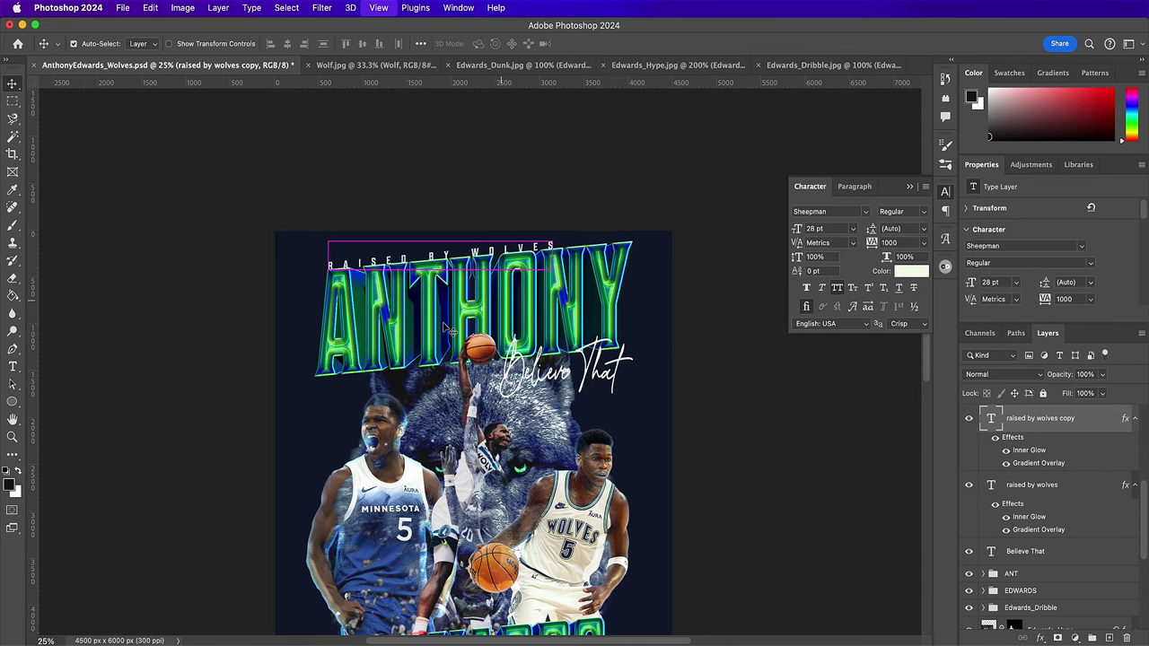
{"action": "key", "text": "super+equal"}
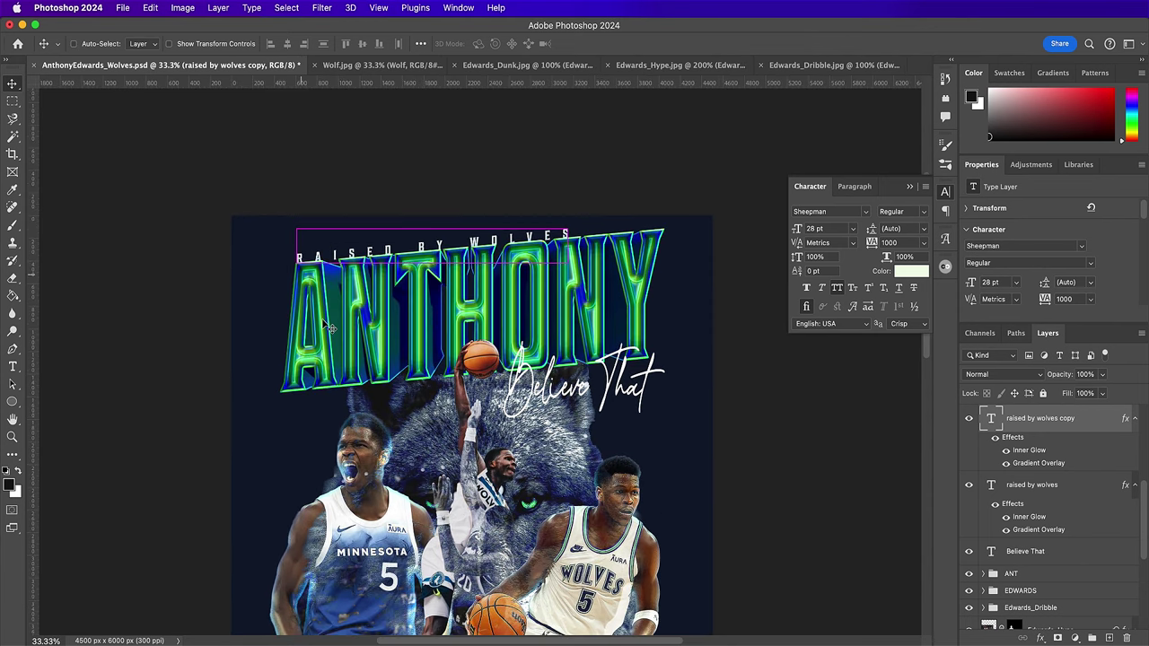
{"action": "right_click", "coordinate": [328, 326]}
{"action": "left_click", "coordinate": [339, 301]}
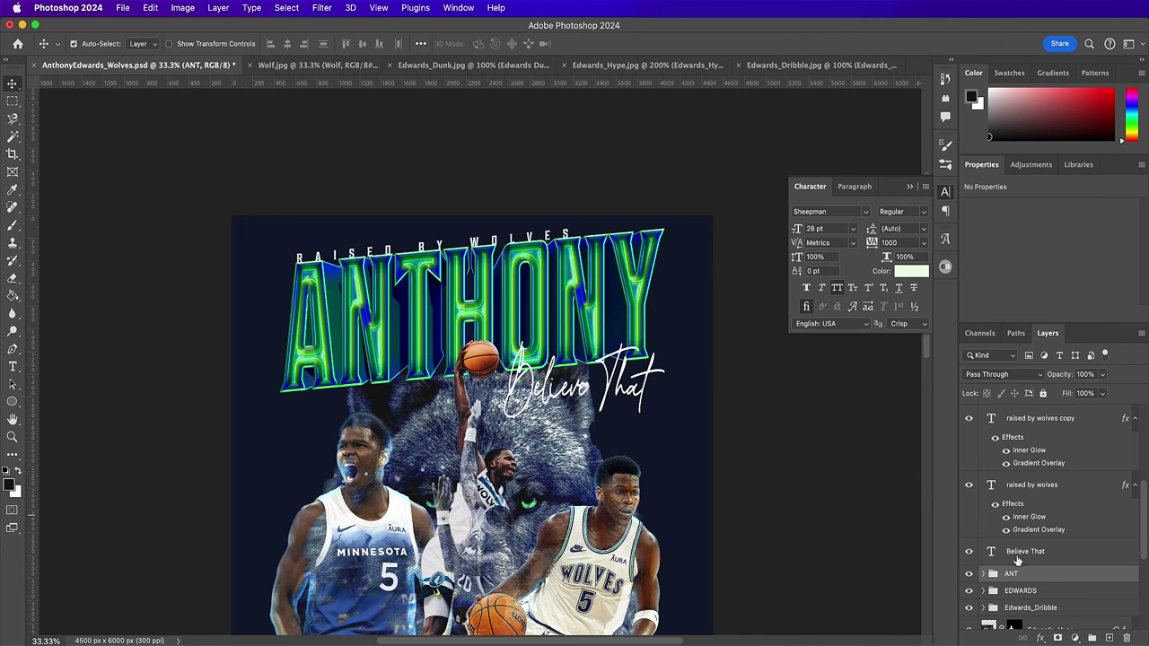
{"action": "left_click", "coordinate": [1015, 558]}
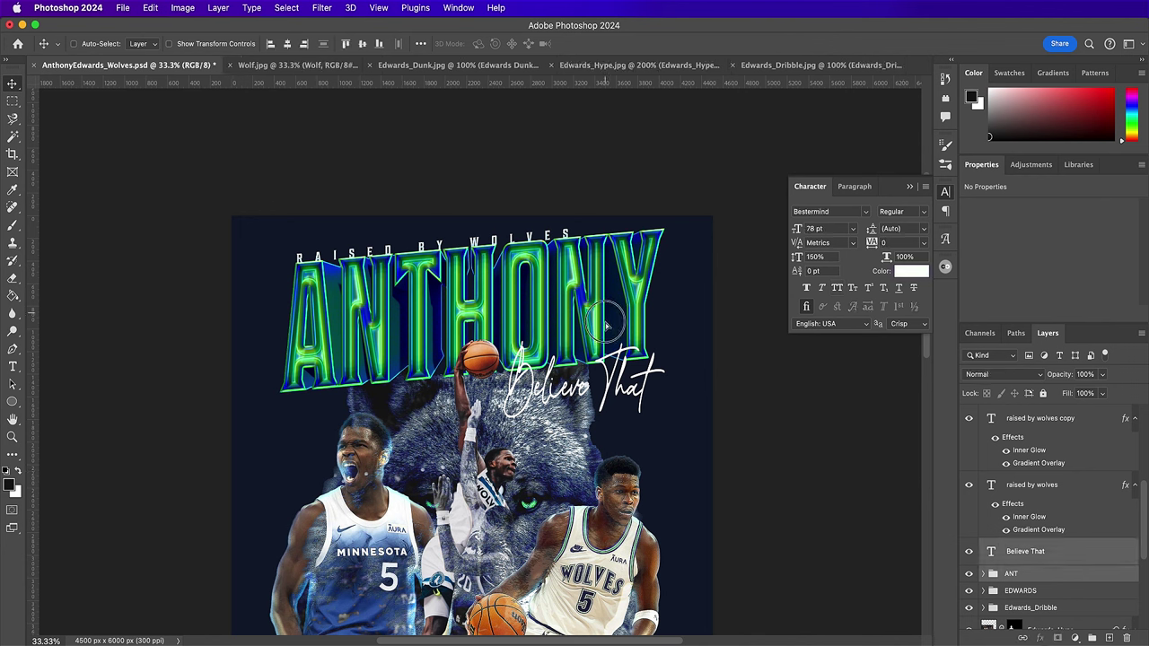
{"action": "left_click_drag", "start_coordinate": [607, 332], "coordinate": [607, 333]}
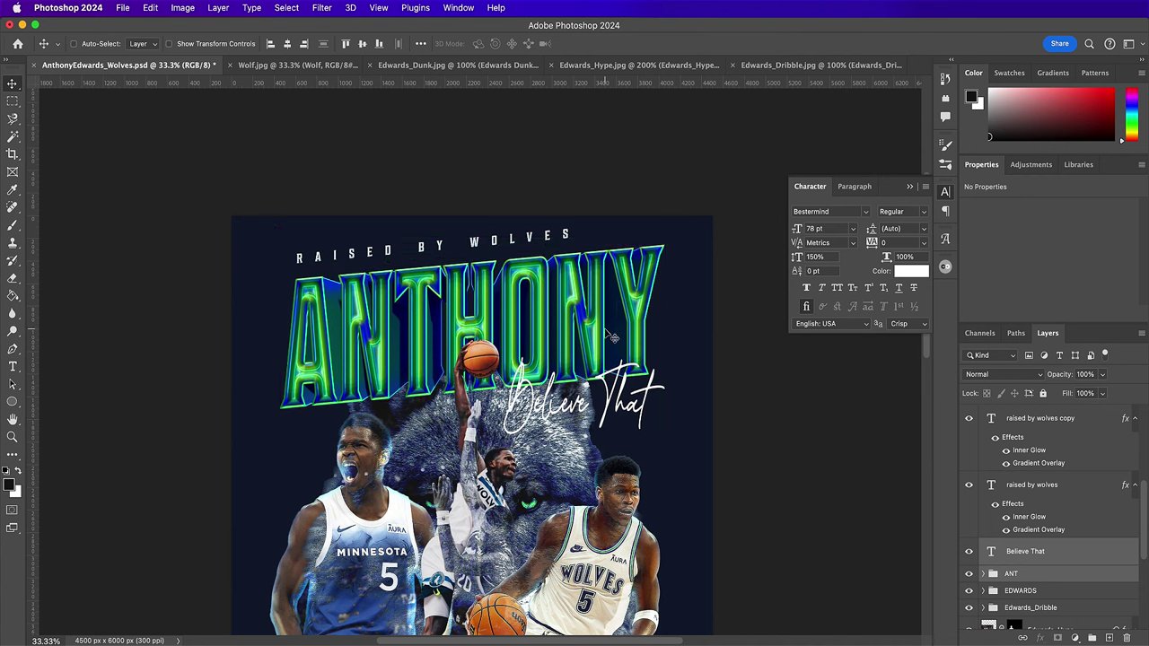
- Change the copied tagline's text to 'MINNESOTA TIMBERWOLVES'
{"action": "left_click", "coordinate": [509, 251], "text": "super"}
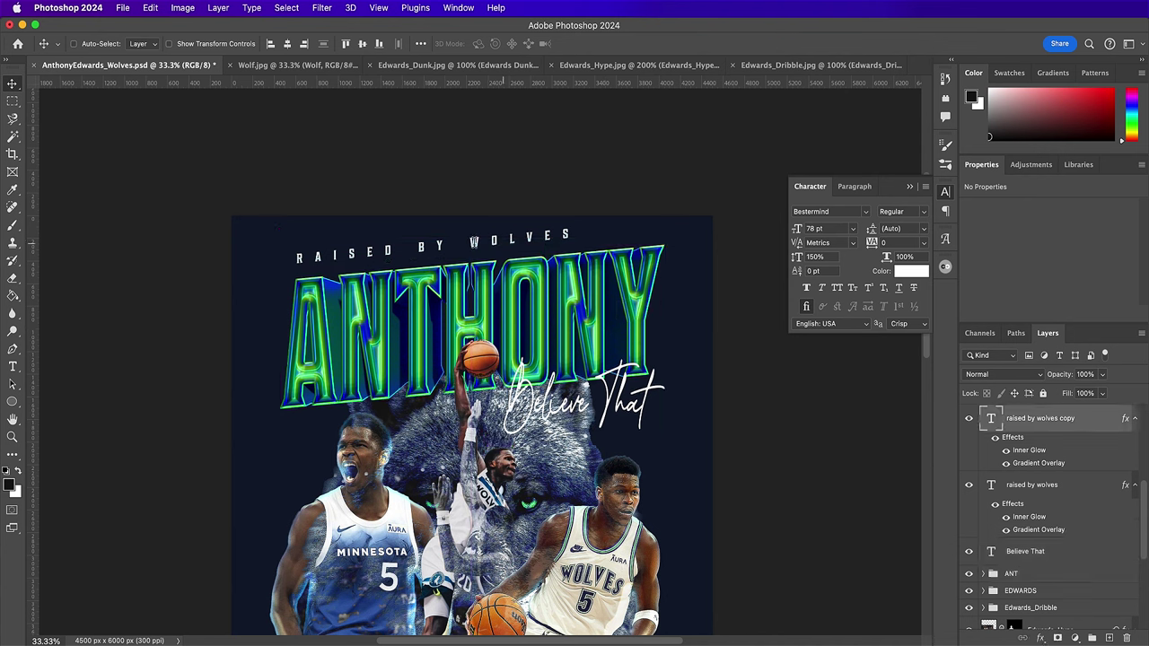
{"action": "double_click", "coordinate": [465, 242]}
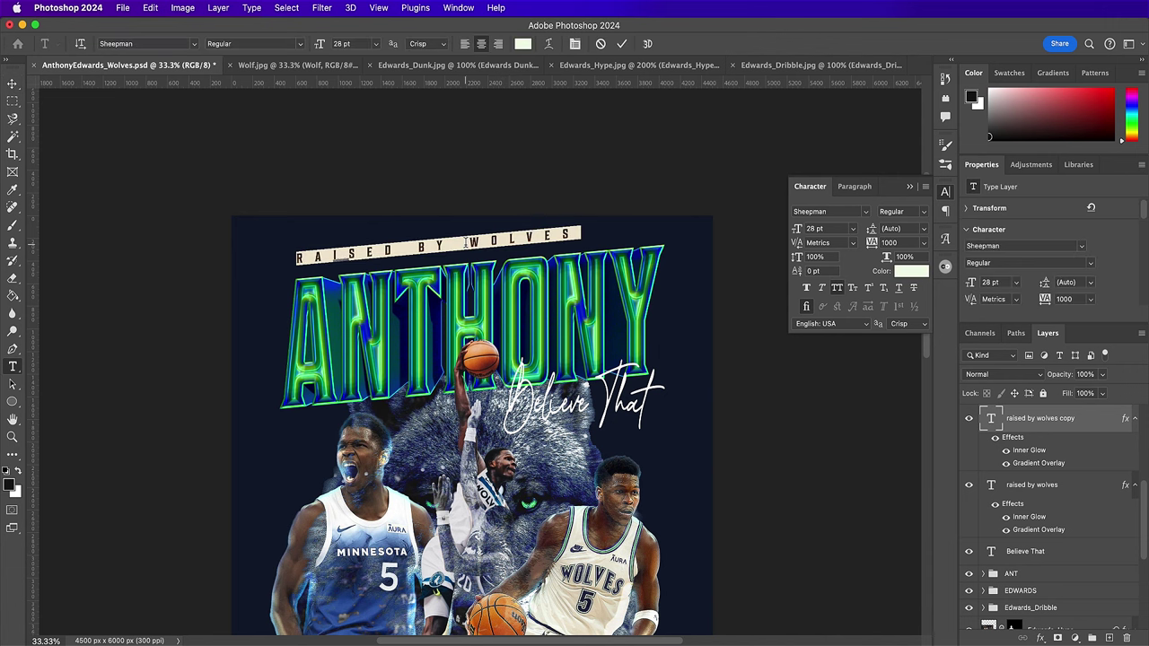
{"action": "type", "text": "MI"}
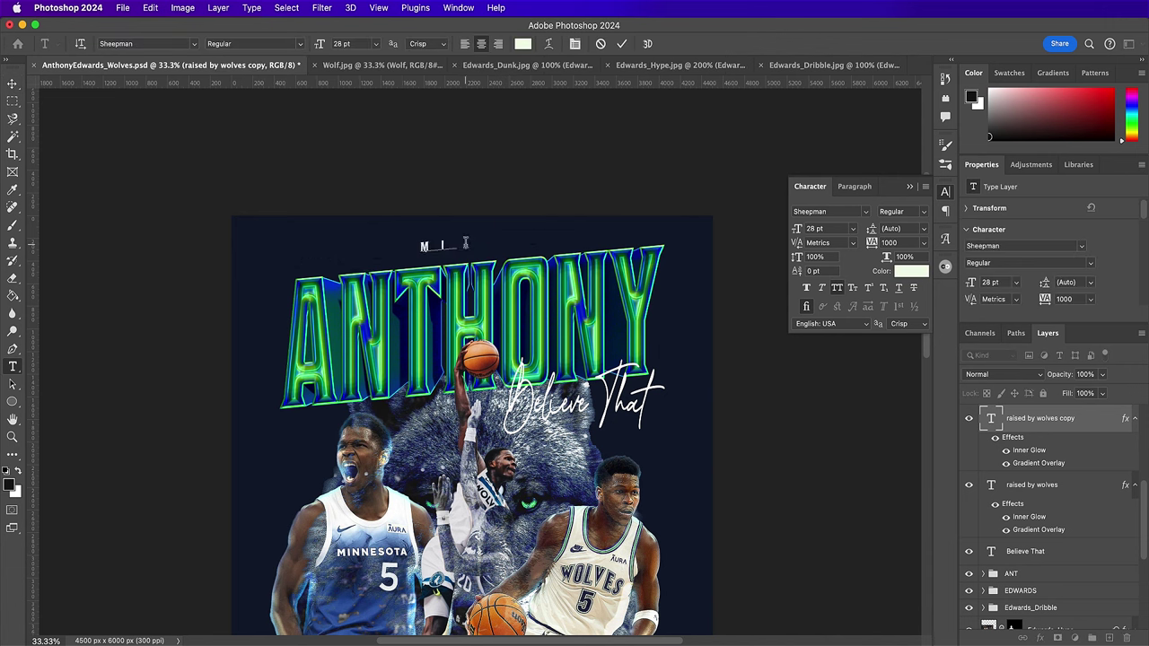
{"action": "type", "text": "NNESOTA"}
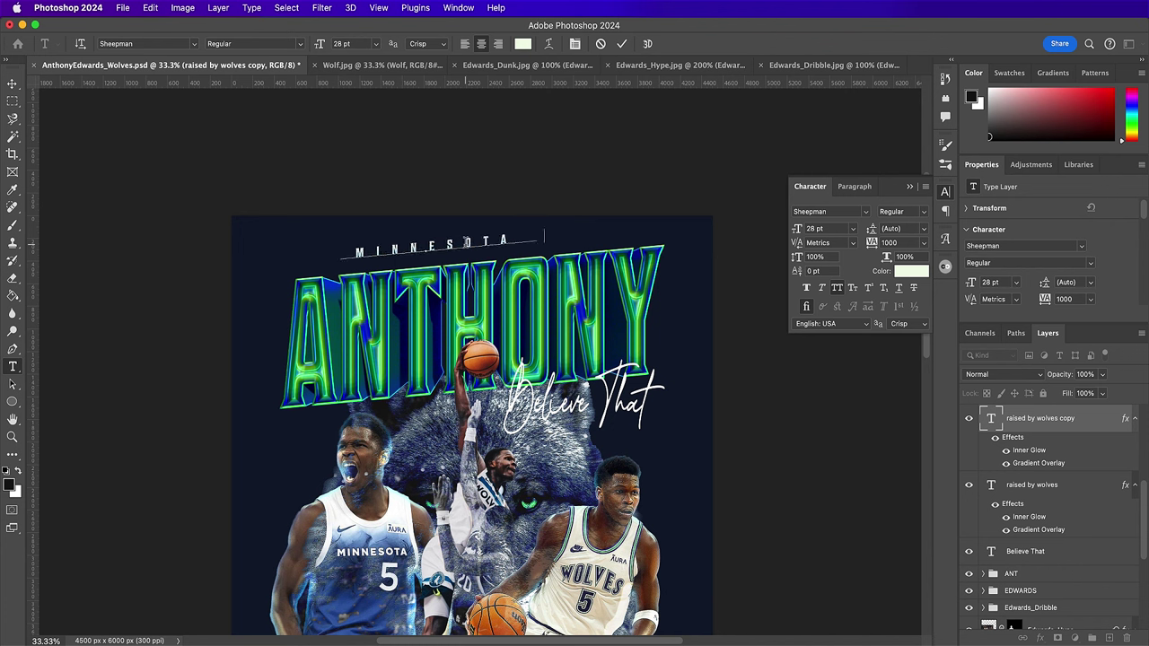
{"action": "type", "text": " TIMBER"}
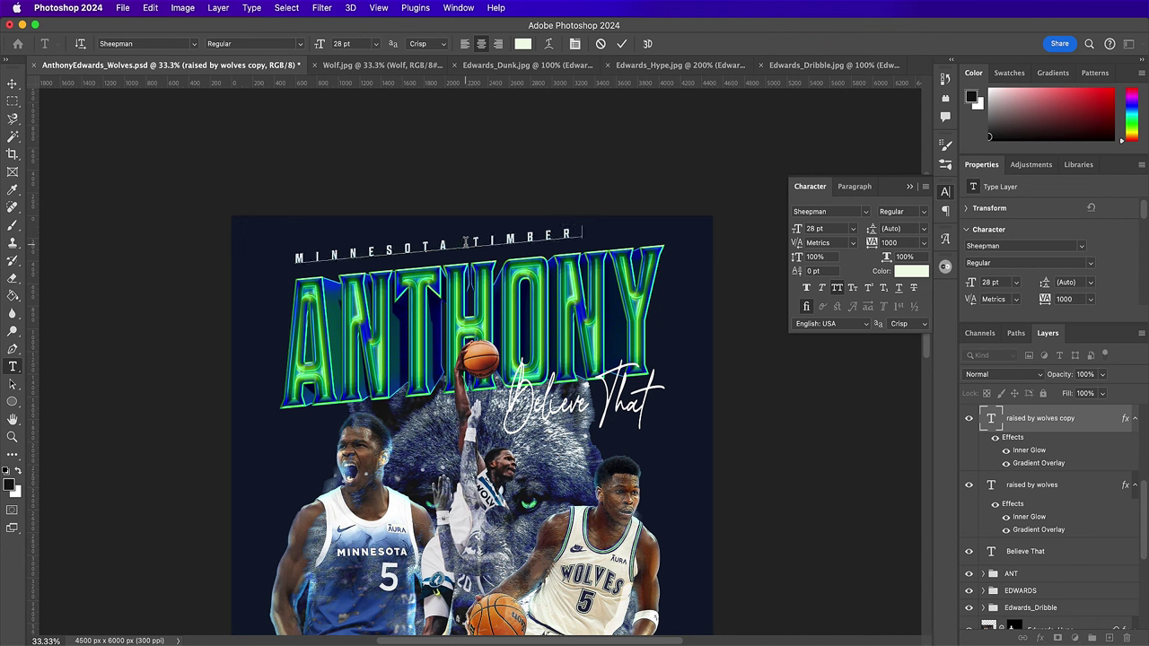
{"action": "type", "text": "WOLVES"}
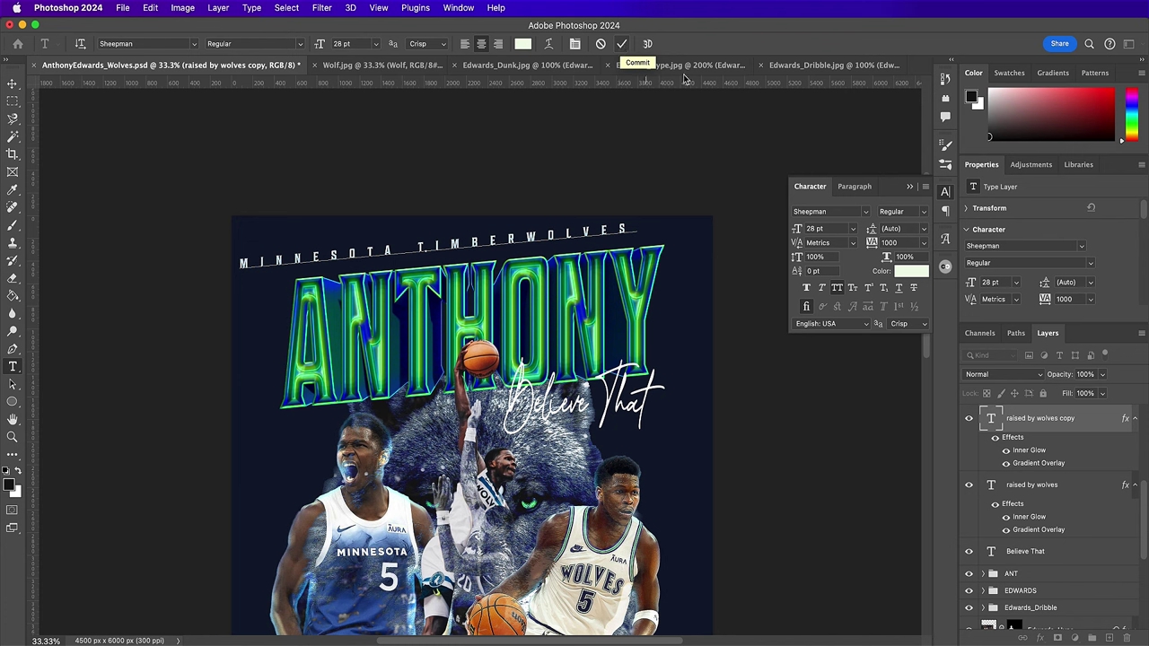
{"action": "key", "text": "super+a"}
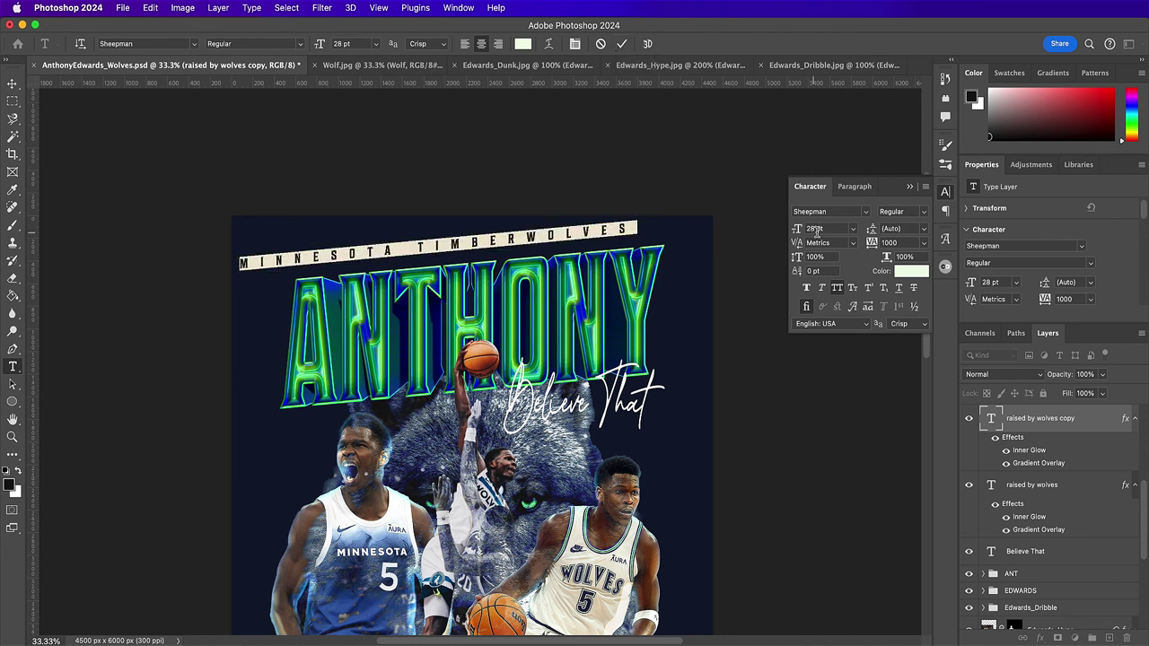
{"action": "left_click", "coordinate": [775, 226]}
- Set the tagline to 19 pt and nudge the MINNESOTA TIMBERWOLVES line slightly lower
{"action": "type", "text": "19"}
{"action": "left_click", "coordinate": [621, 45]}
{"action": "left_click", "coordinate": [176, 149]}
{"action": "key", "text": "v"}
{"action": "left_click_drag", "start_coordinate": [395, 247], "coordinate": [421, 281]}
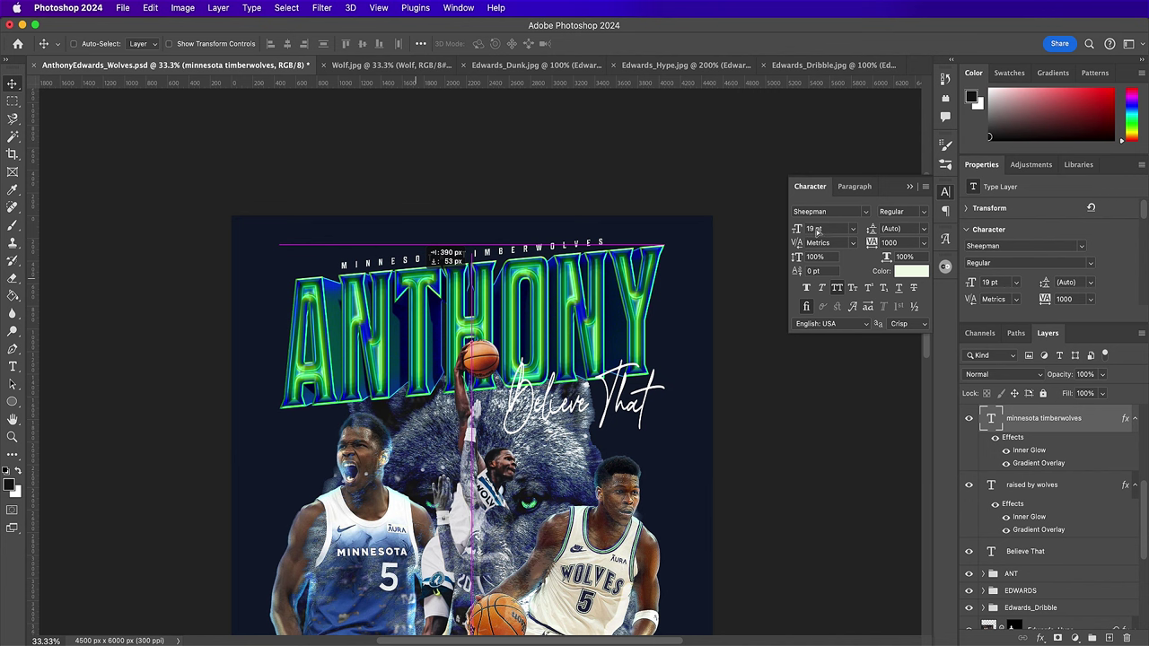
- Widen the tagline's tracking to 1400 after trying larger font sizes
{"action": "left_click", "coordinate": [814, 230]}
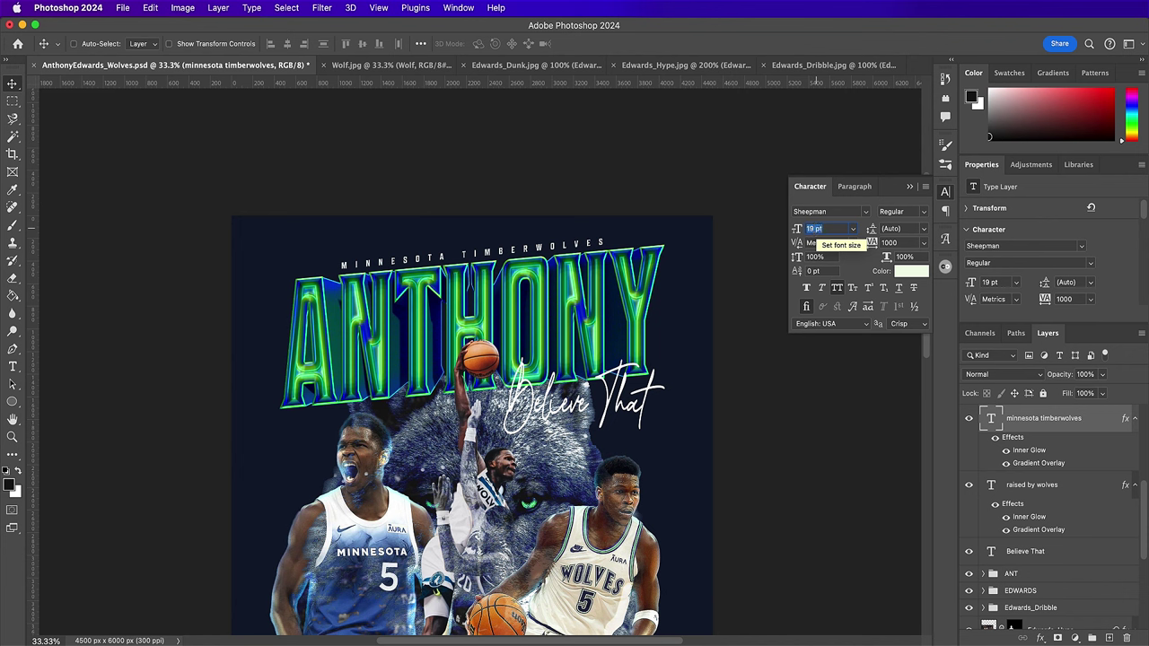
{"action": "key", "text": "Up"}
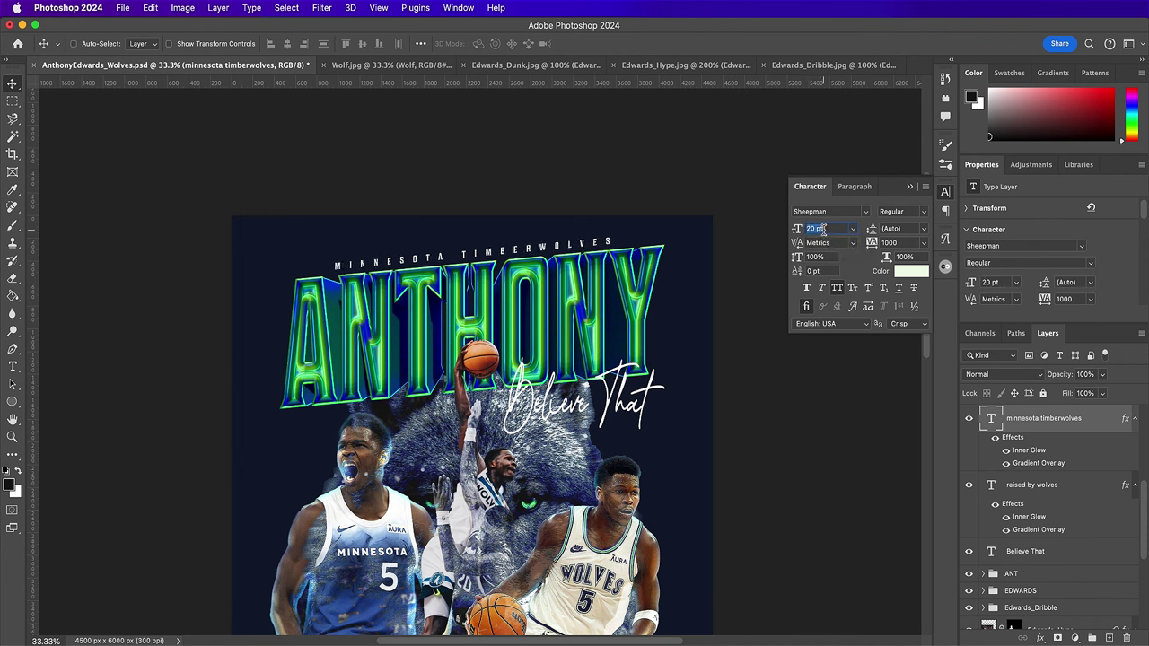
{"action": "key", "text": "Up"}
{"action": "key", "text": "Up"}
{"action": "key", "text": "Up"}
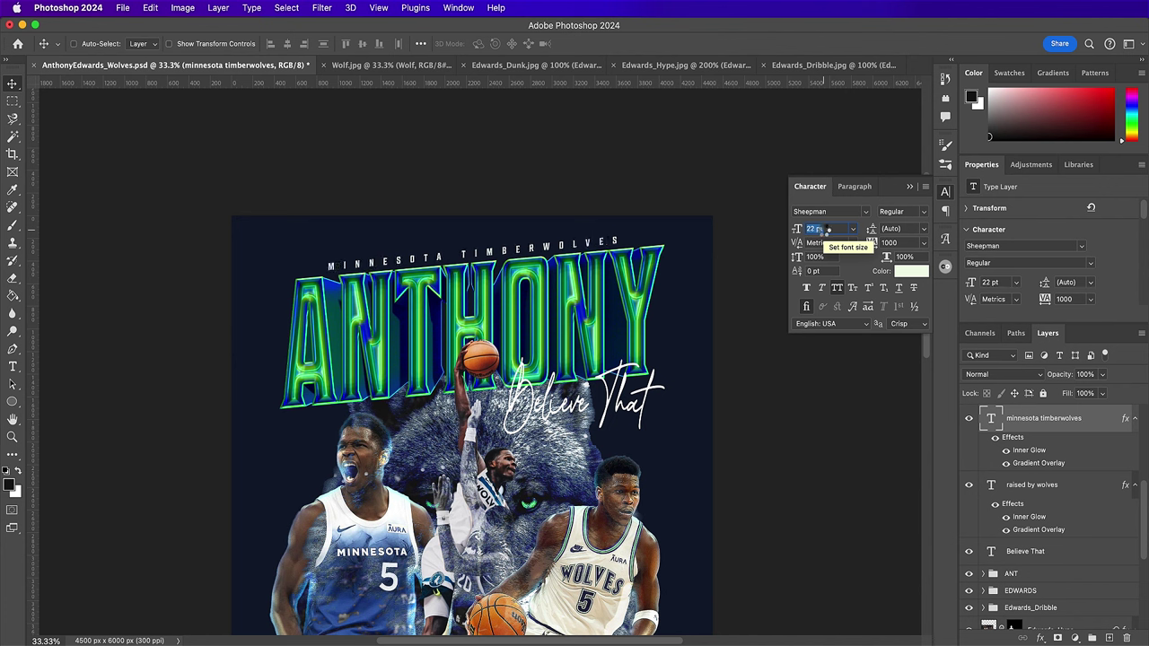
{"action": "key", "text": "Up"}
{"action": "key", "text": "Up"}
{"action": "key", "text": "Up"}
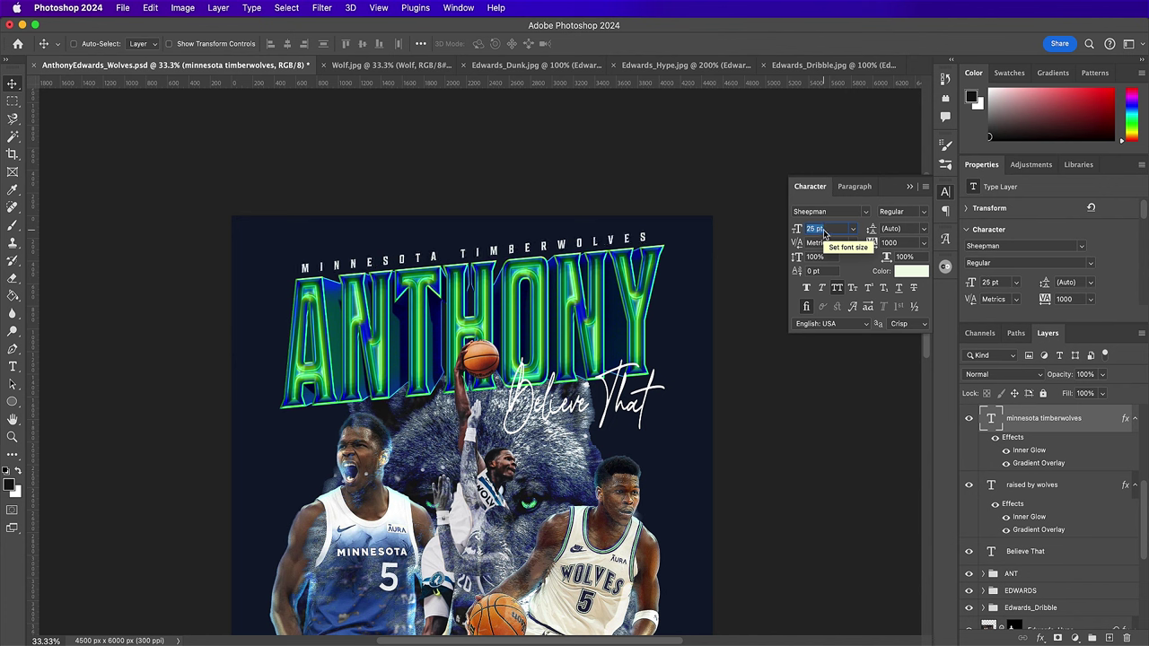
{"action": "left_click", "coordinate": [821, 231]}
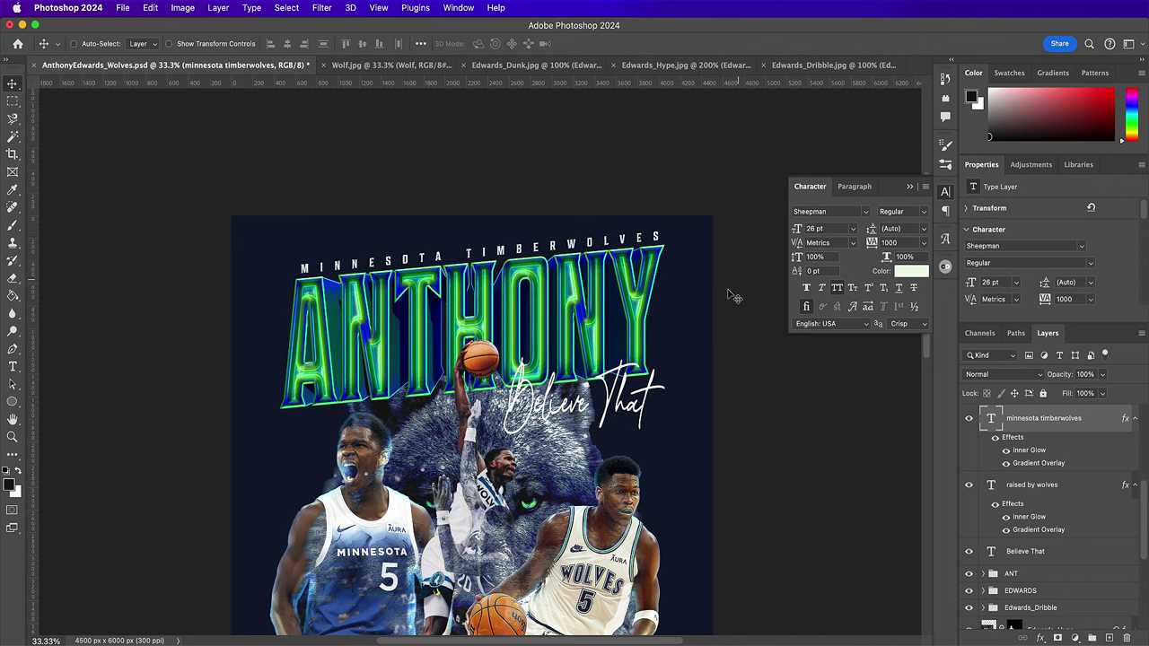
{"action": "left_click", "coordinate": [891, 244]}
{"action": "type", "text": "14"}
{"action": "key", "text": "Return"}
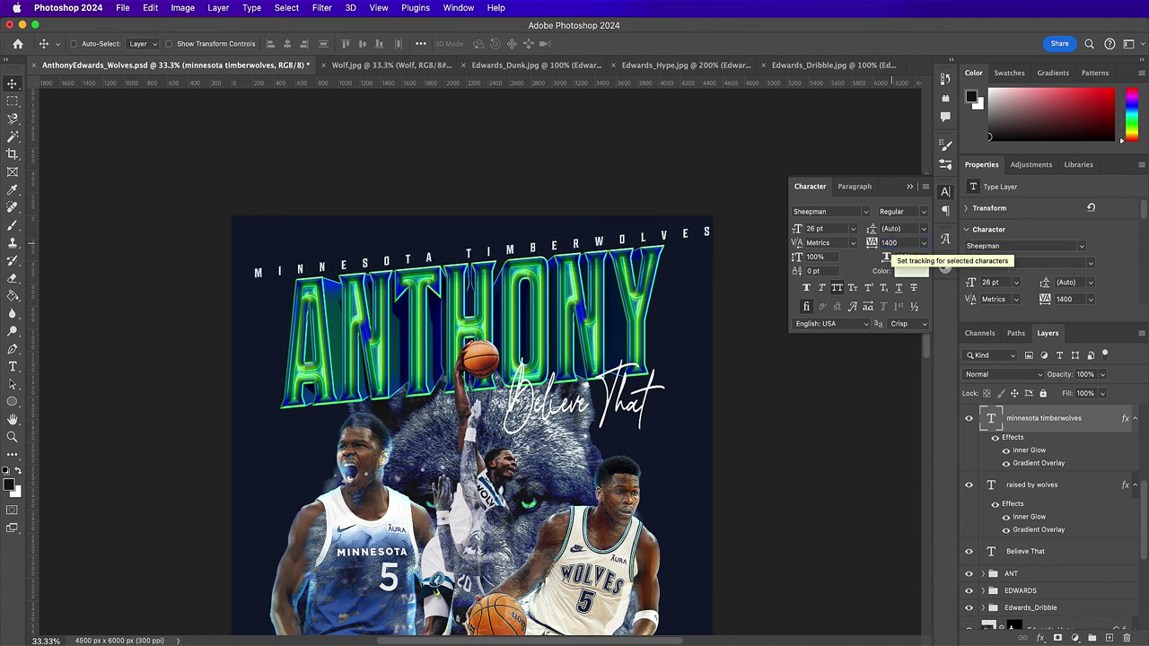
- Settle the tagline font size at 20 pt
{"action": "left_click", "coordinate": [816, 229]}
{"action": "type", "text": "22"}
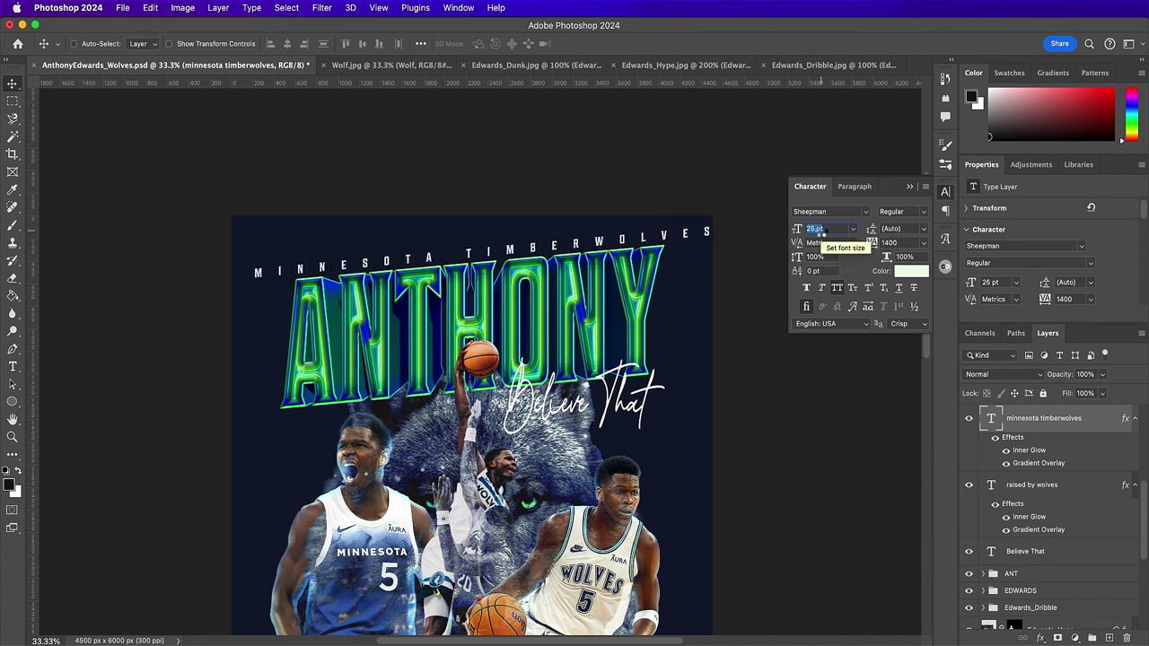
{"action": "key", "text": "Return"}
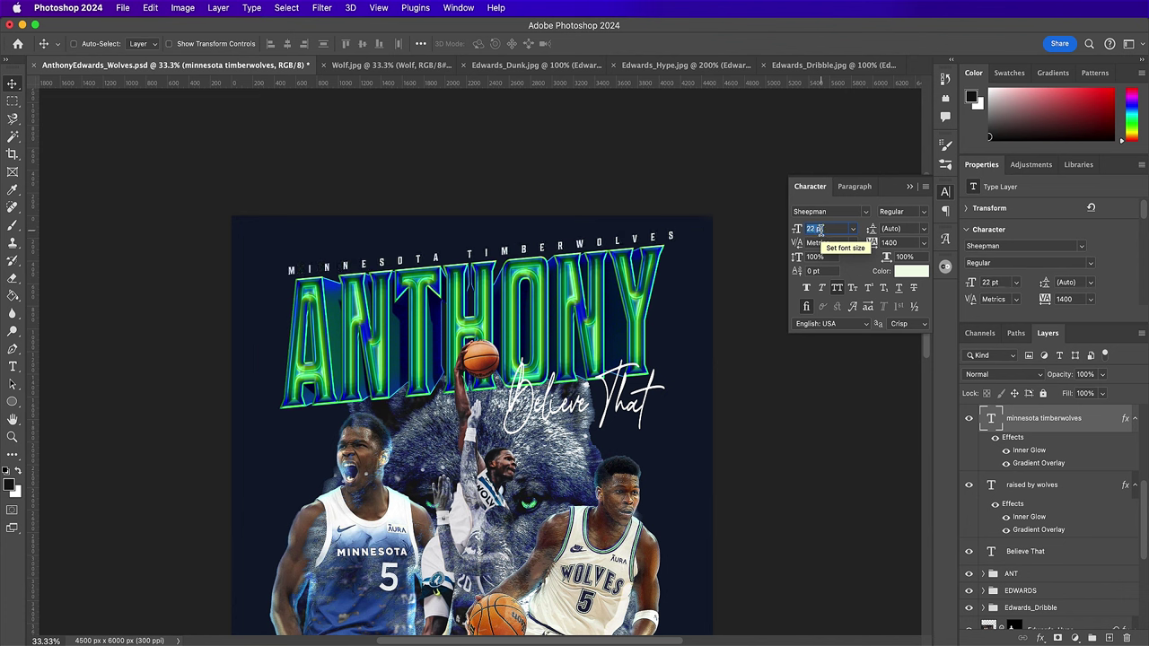
{"action": "key", "text": "Down"}
{"action": "key", "text": "Down"}
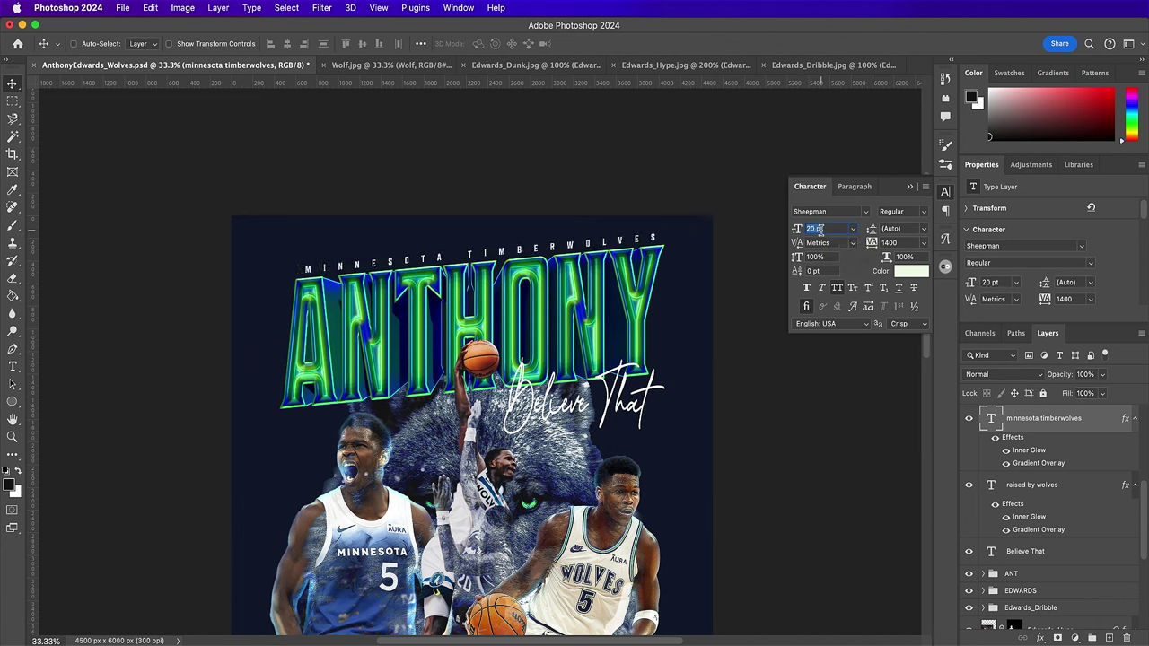
{"action": "key", "text": "Escape"}
{"action": "scroll", "coordinate": [711, 348], "scroll_direction": "down", "scroll_amount": 3}
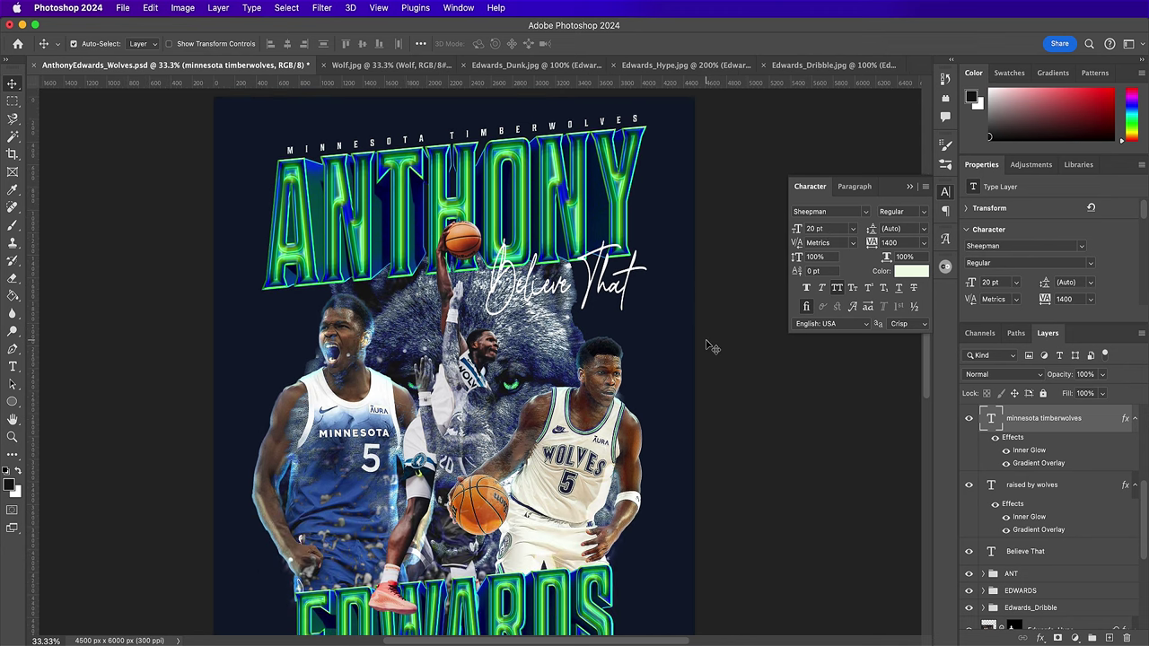
- Group the layers from the top Edwards_Dunk copy down to the Wolf group as 'Anthony Edwards'
{"action": "key", "text": "super+minus"}
{"action": "scroll", "coordinate": [712, 348], "scroll_direction": "down", "scroll_amount": 2}
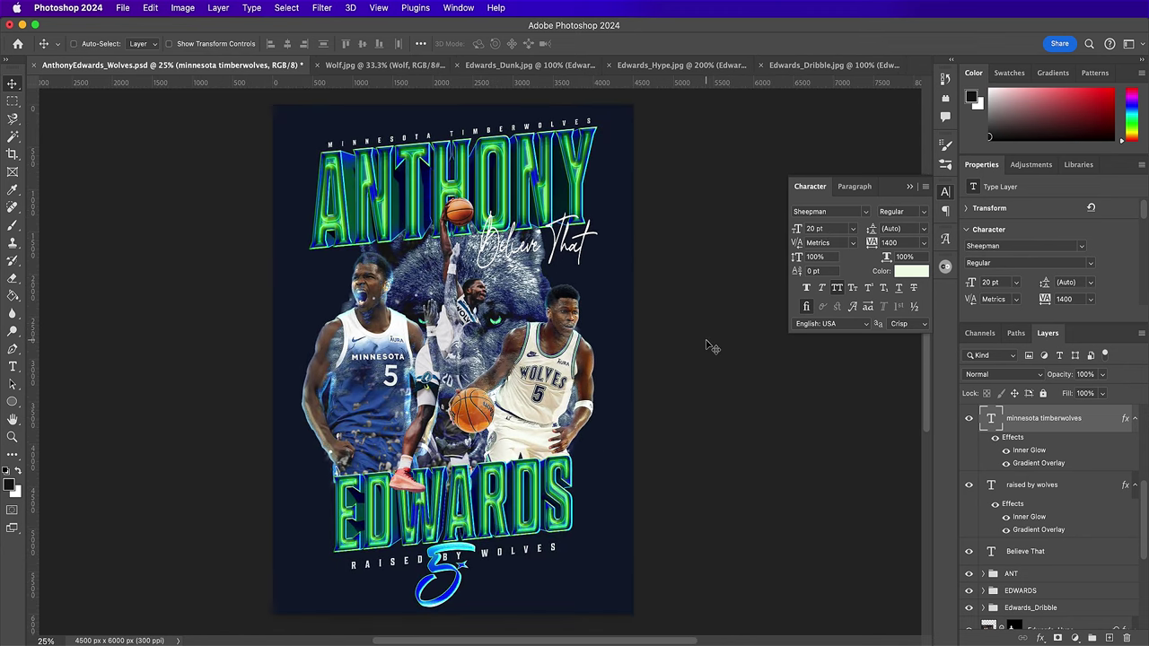
{"action": "scroll", "coordinate": [1050, 448], "scroll_direction": "up", "scroll_amount": 2}
{"action": "scroll", "coordinate": [1051, 449], "scroll_direction": "down", "scroll_amount": 3}
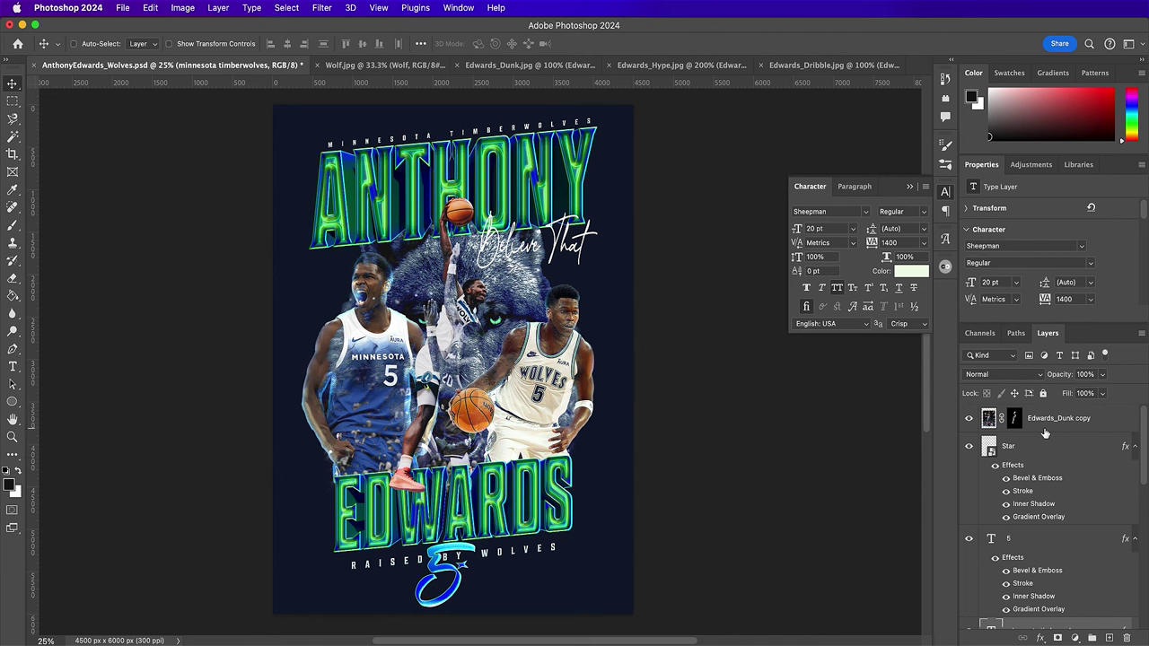
{"action": "left_click", "coordinate": [1031, 418]}
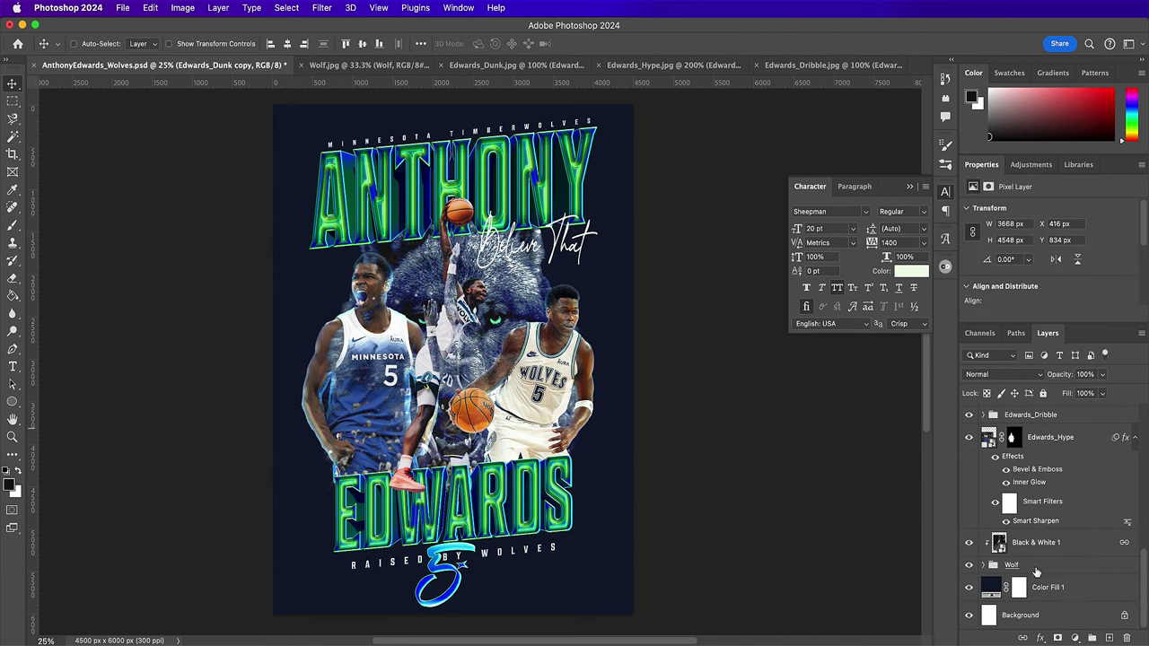
{"action": "left_click", "coordinate": [1036, 572], "text": "shift"}
{"action": "key", "text": "super+g"}
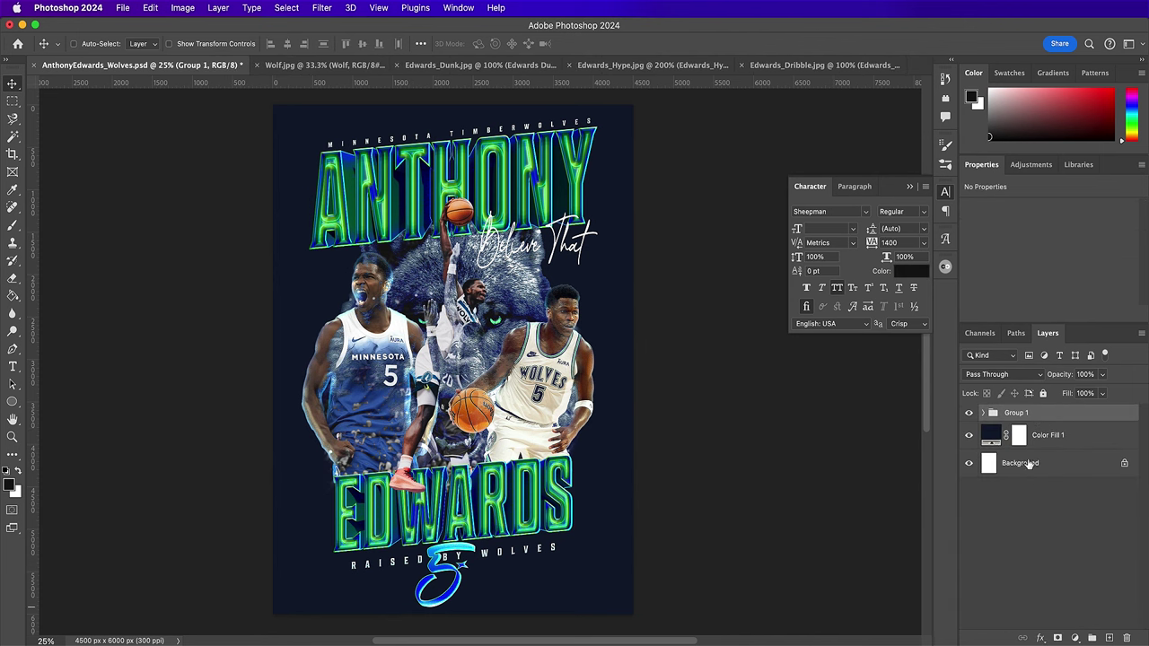
{"action": "double_click", "coordinate": [1016, 413]}
{"action": "type", "text": "Anthony Edwards"}
{"action": "key", "text": "Return"}
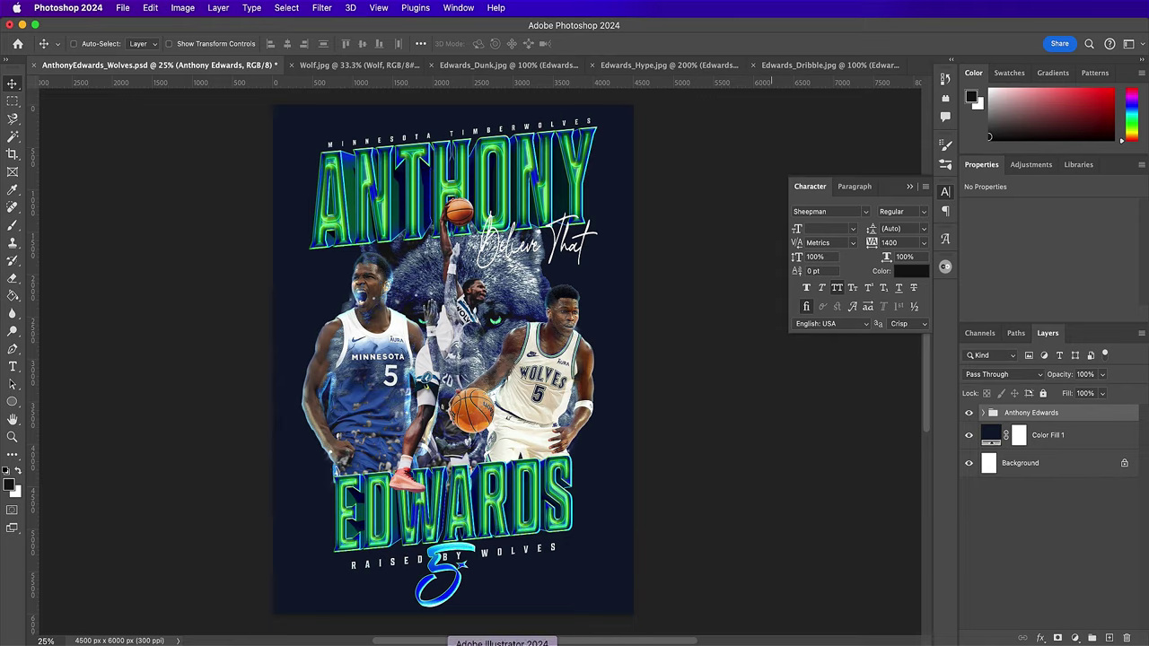
{"action": "left_click", "coordinate": [524, 644]}
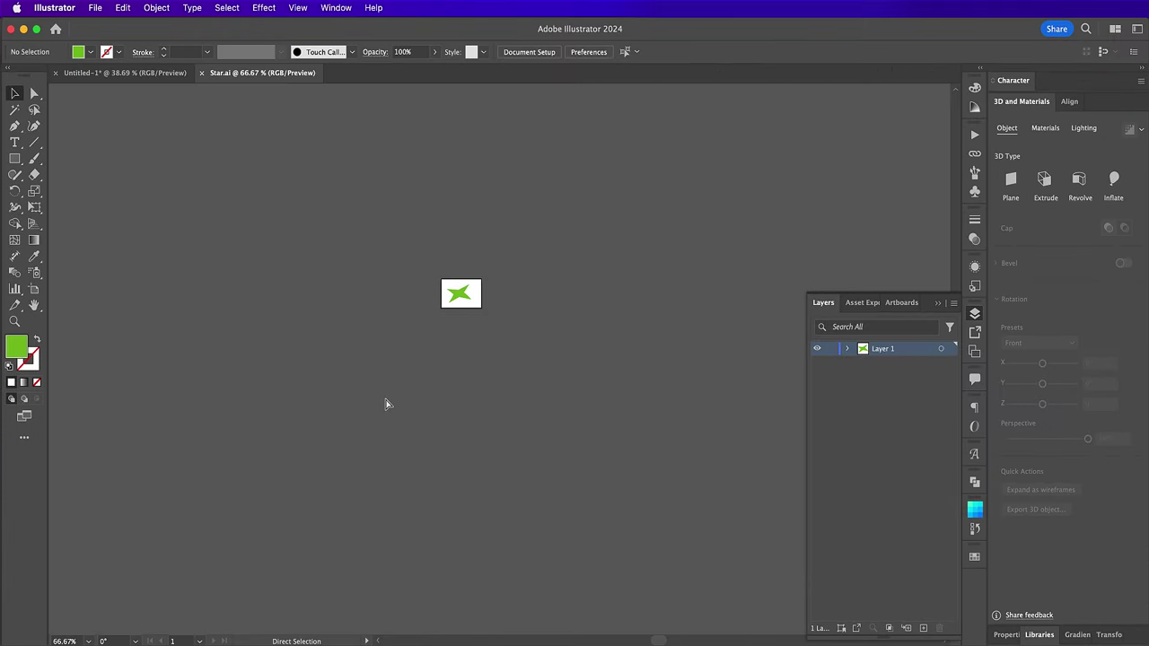
- Open the grunge texture file AdobeStock_355810590.ai in Illustrator
{"action": "key", "text": "super+o"}
{"action": "left_click", "coordinate": [449, 165]}
{"action": "double_click", "coordinate": [448, 162]}
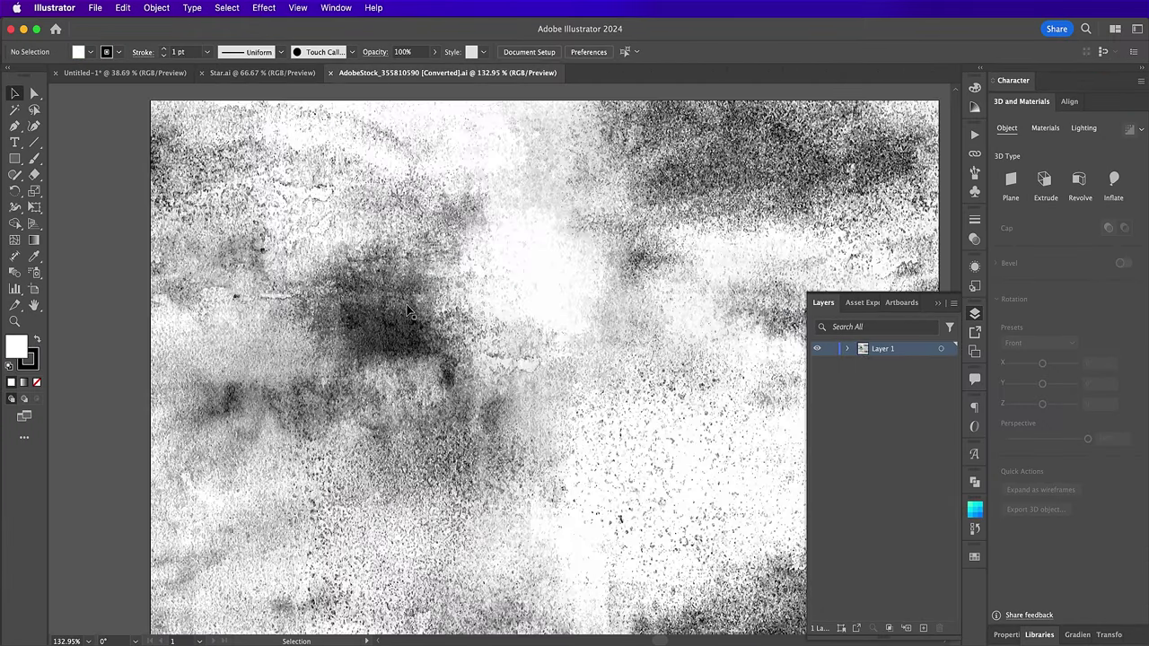
- Copy the whole texture group to the clipboard and return to the Photoshop poster
{"action": "left_click", "coordinate": [406, 310]}
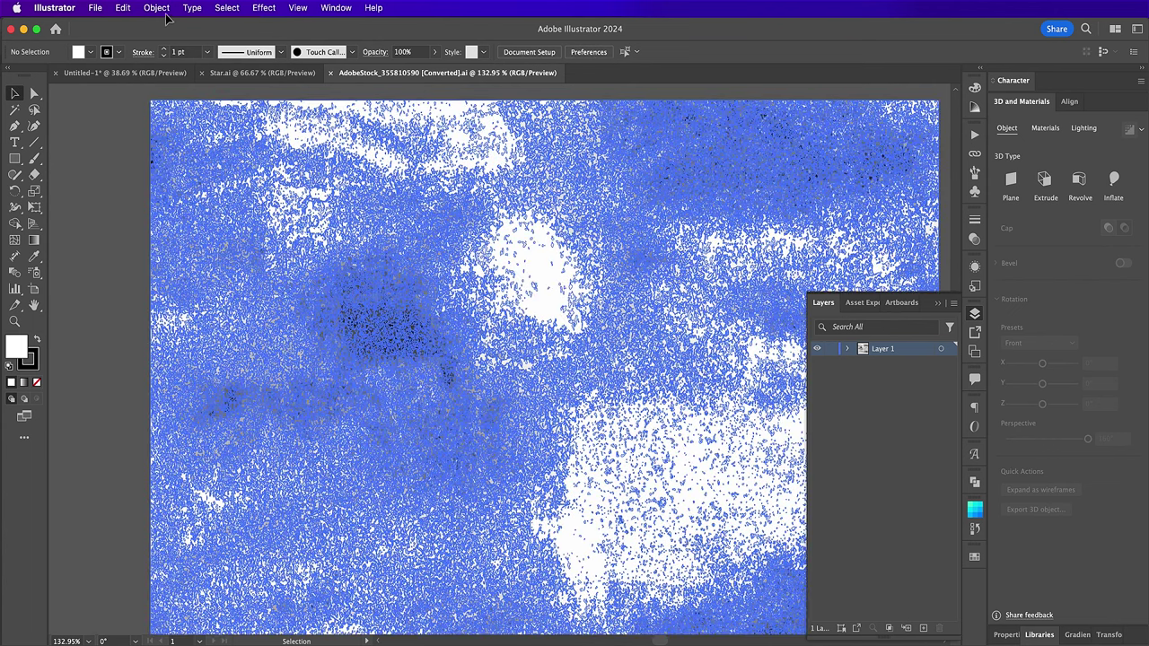
{"action": "left_click", "coordinate": [123, 7]}
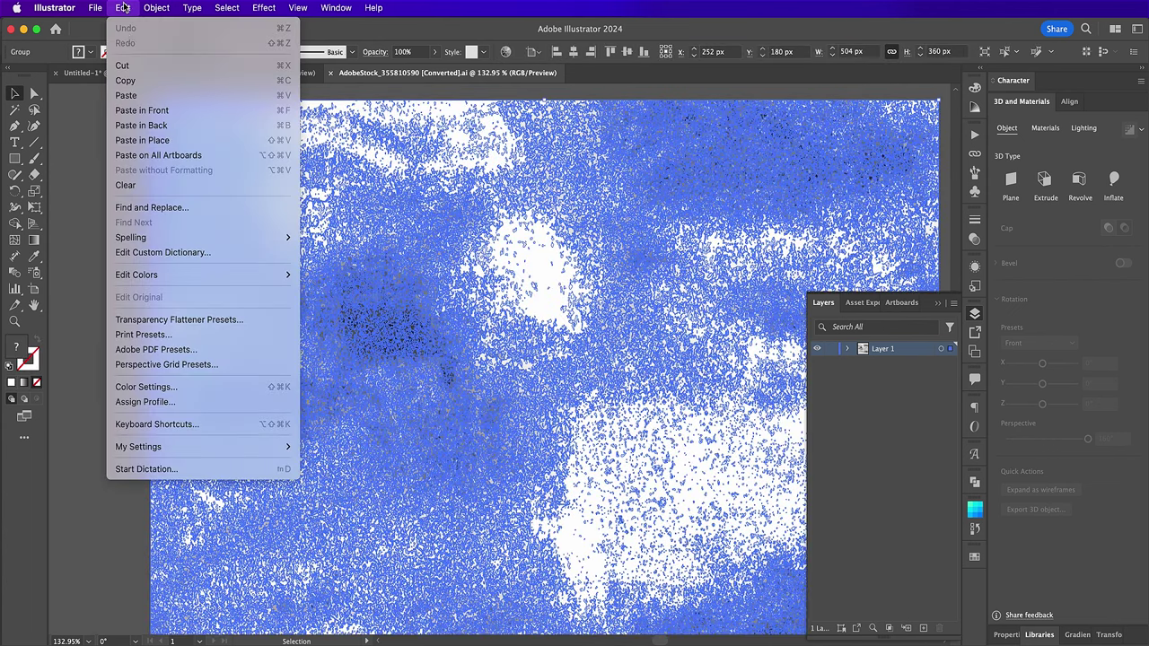
{"action": "left_click", "coordinate": [140, 81]}
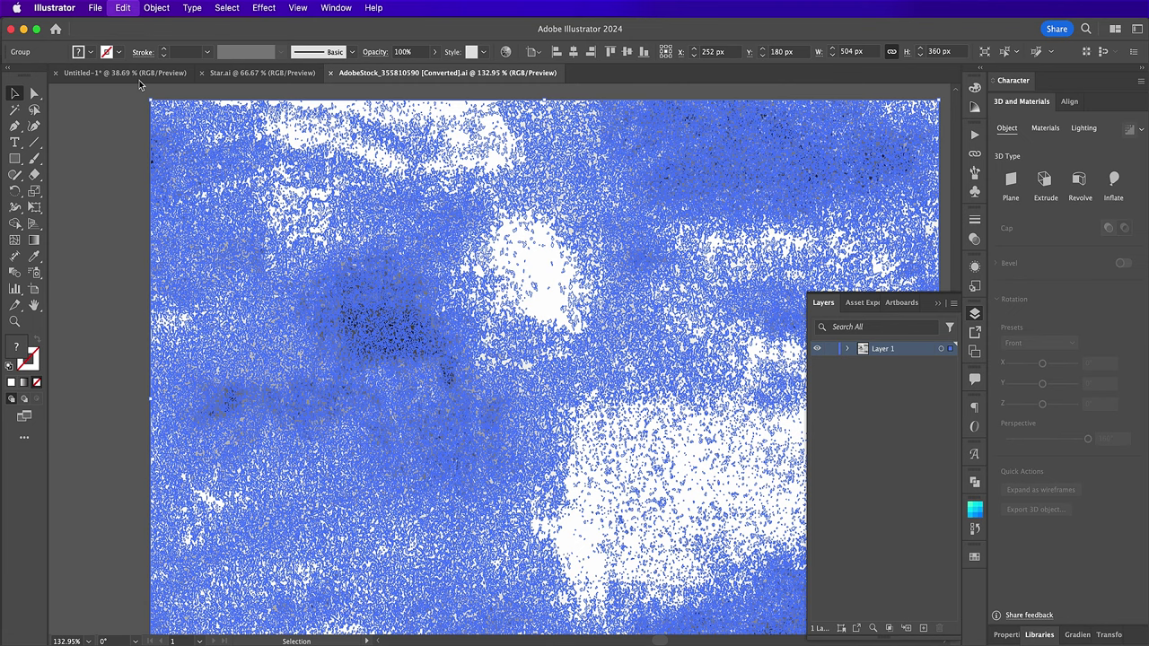
{"action": "left_click", "coordinate": [461, 639]}
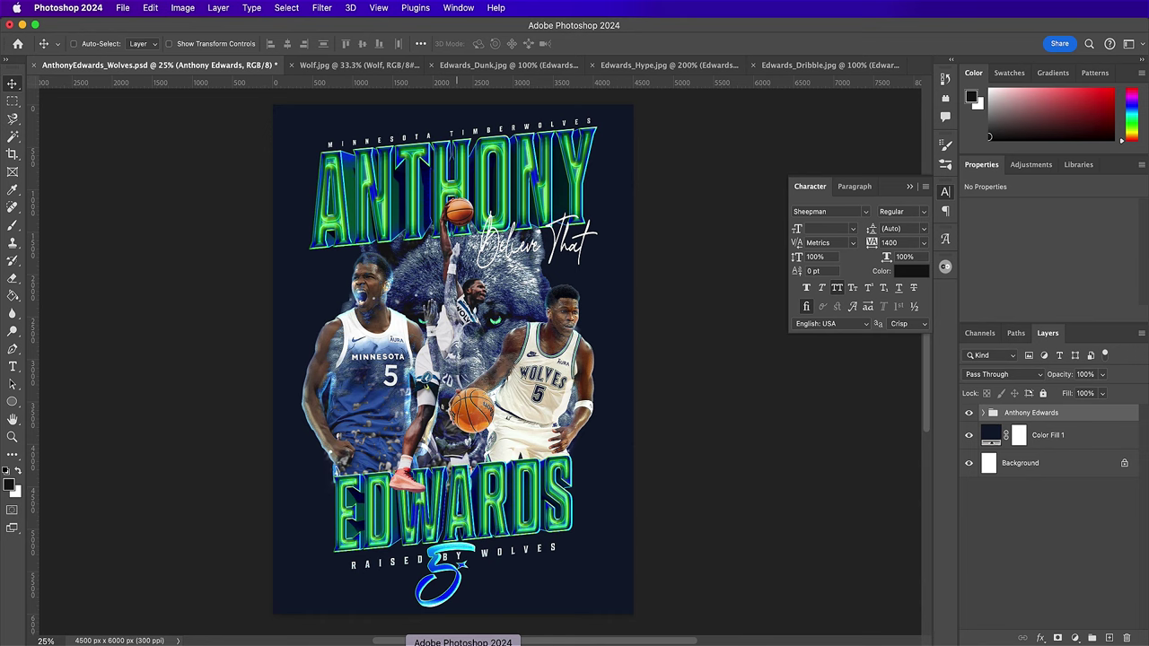
- Paste the copied texture into the poster as a Smart Object
{"action": "left_click", "coordinate": [157, 11]}
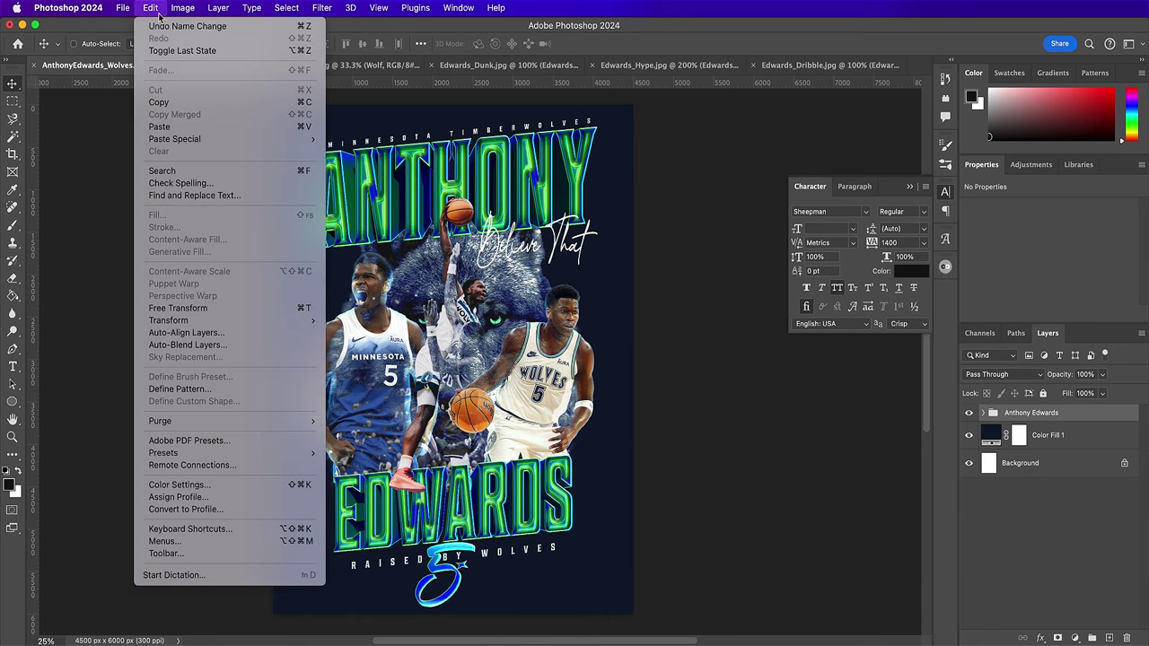
{"action": "left_click", "coordinate": [181, 131]}
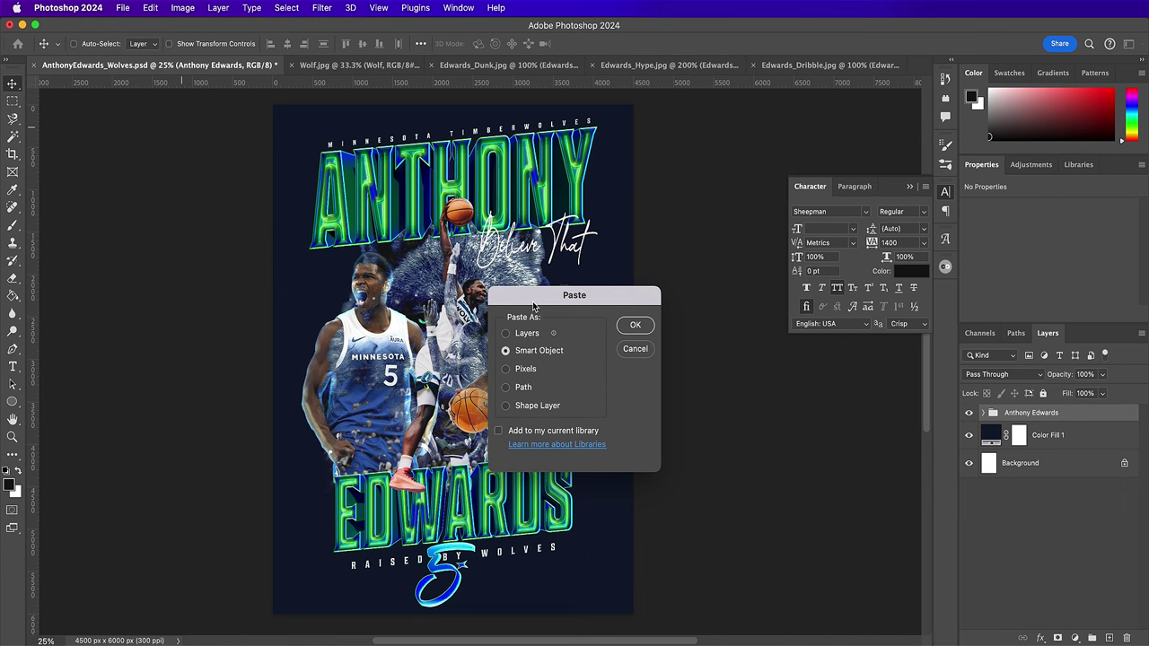
{"action": "left_click", "coordinate": [634, 325]}
- Scale the pasted texture to cover the whole canvas and commit the transform
{"action": "left_click_drag", "start_coordinate": [516, 269], "coordinate": [607, 65]}
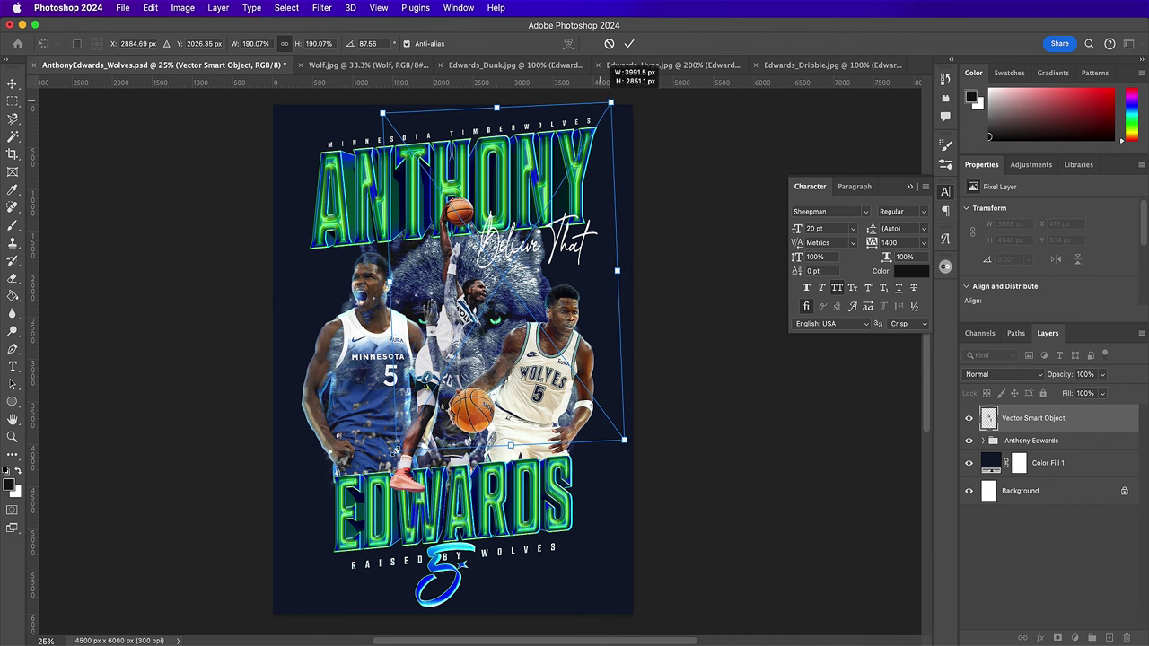
{"action": "left_click_drag", "start_coordinate": [395, 452], "coordinate": [384, 467]}
{"action": "left_click_drag", "start_coordinate": [334, 556], "coordinate": [295, 634]}
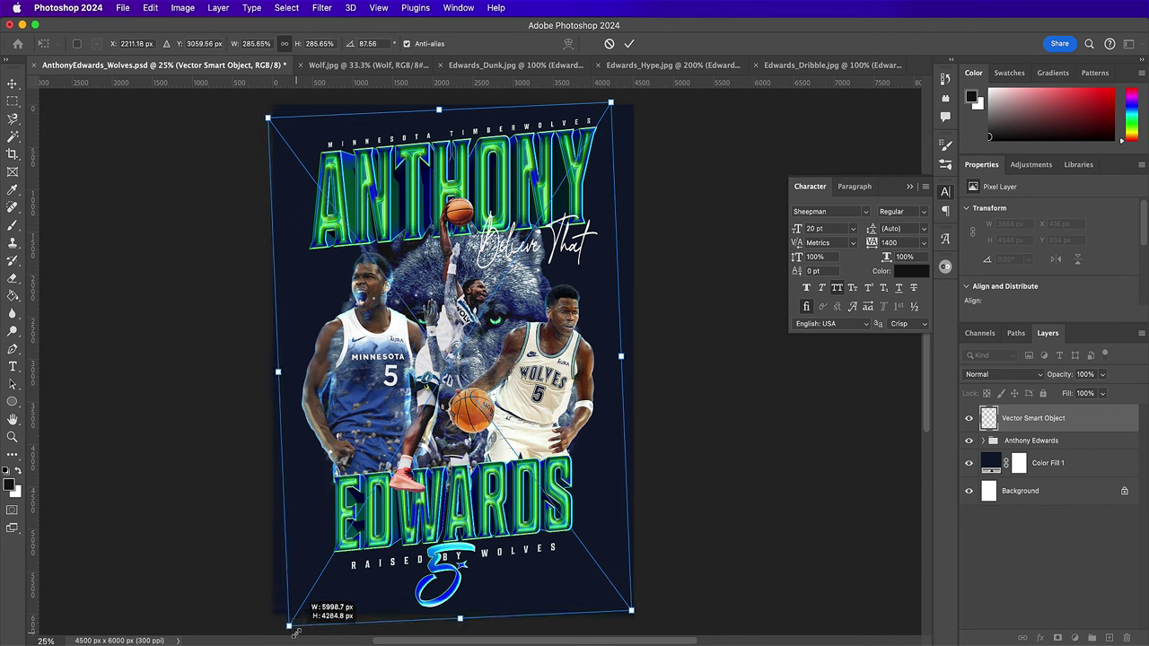
{"action": "left_click", "coordinate": [629, 43]}
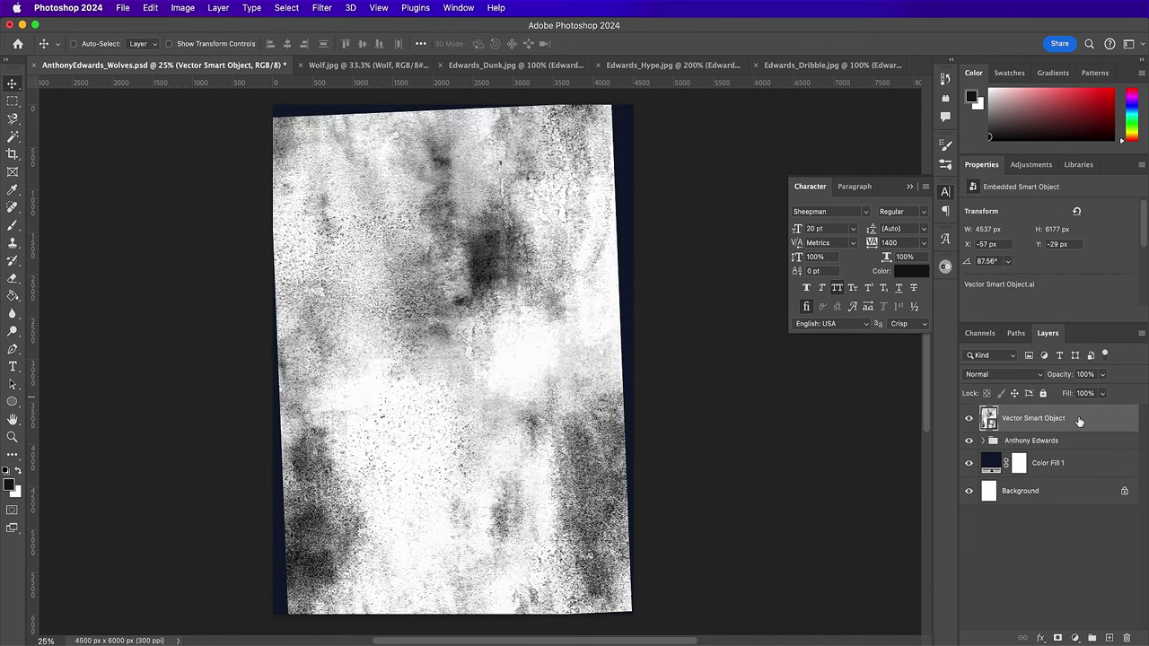
- Clip the texture layer to the Anthony Edwards group and rename it Texture
{"action": "right_click", "coordinate": [1078, 420]}
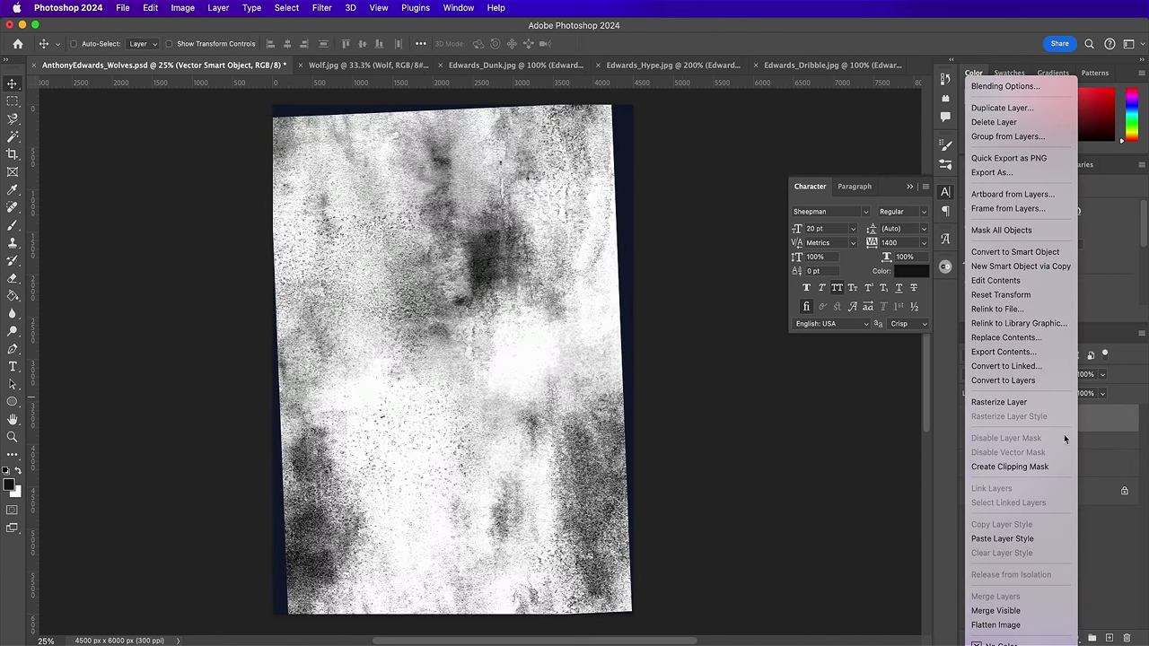
{"action": "left_click", "coordinate": [1016, 469]}
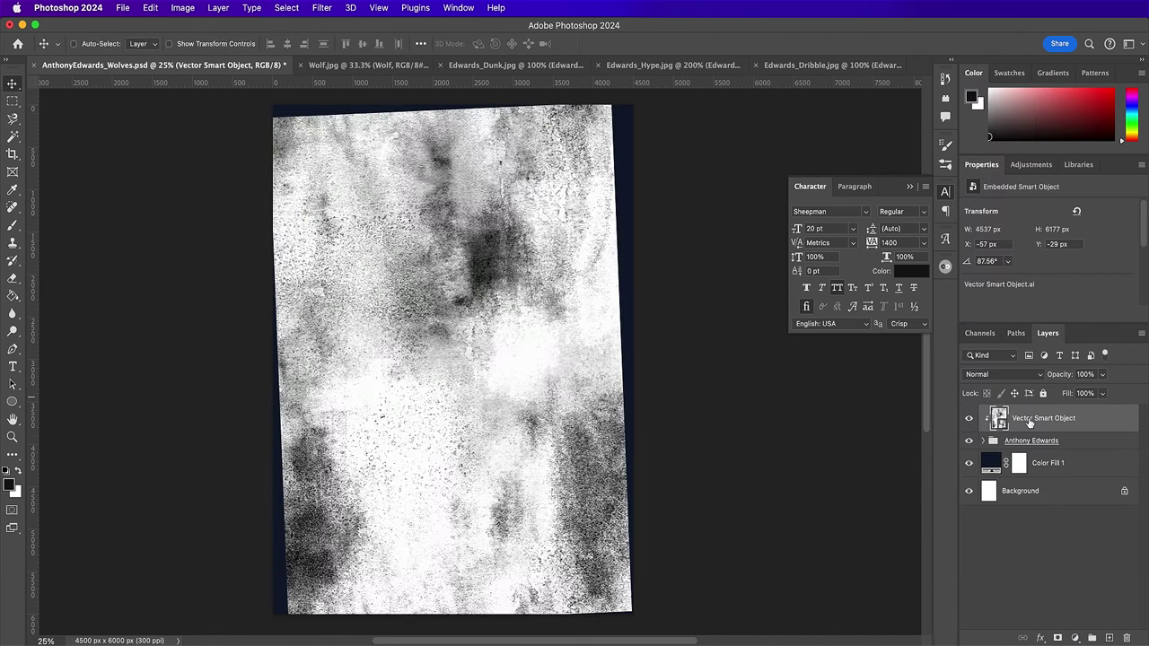
{"action": "double_click", "coordinate": [1029, 420]}
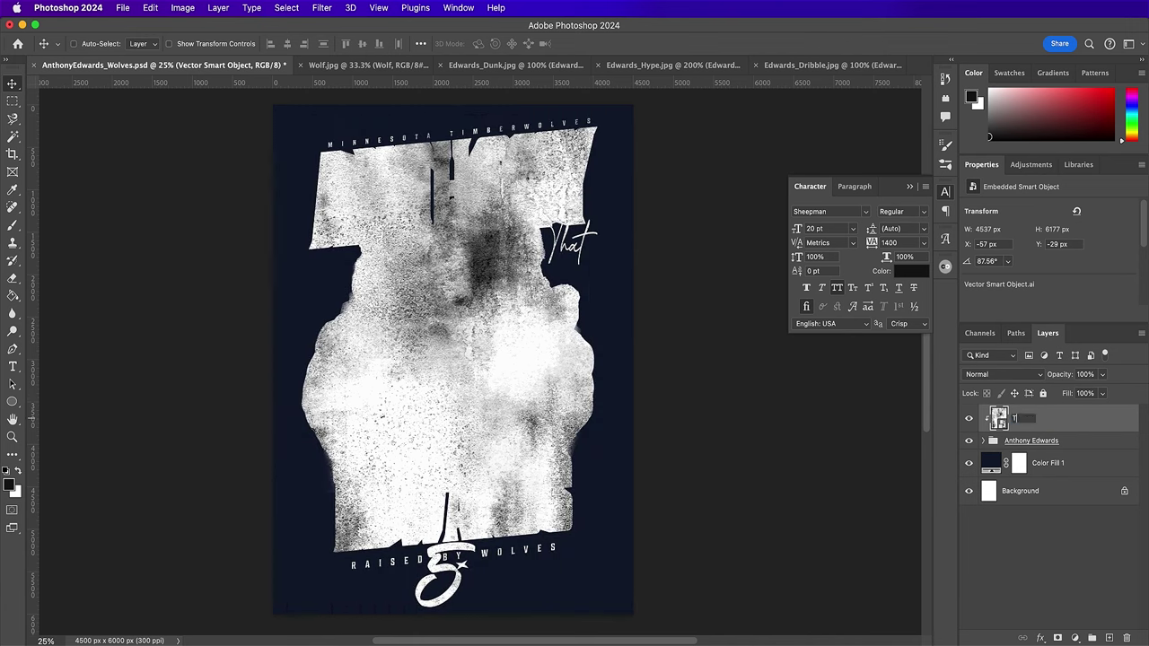
{"action": "type", "text": "Texture"}
{"action": "key", "text": "Return"}
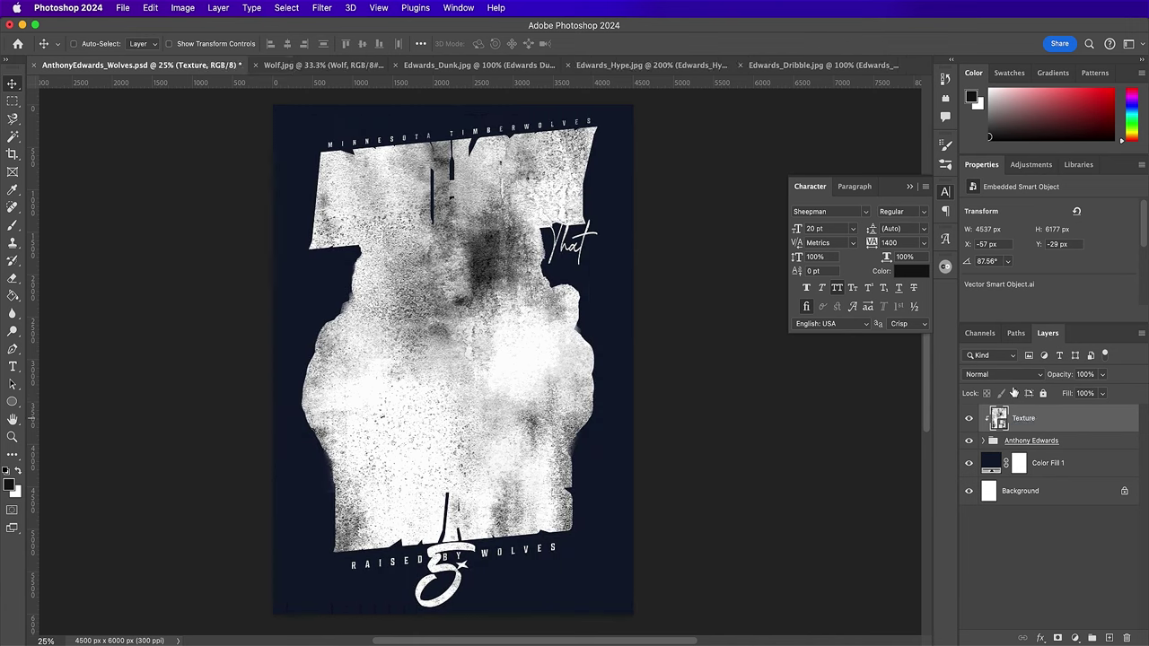
- Set the Texture layer to Multiply at 30% opacity, shifting it slightly
{"action": "left_click", "coordinate": [1005, 377]}
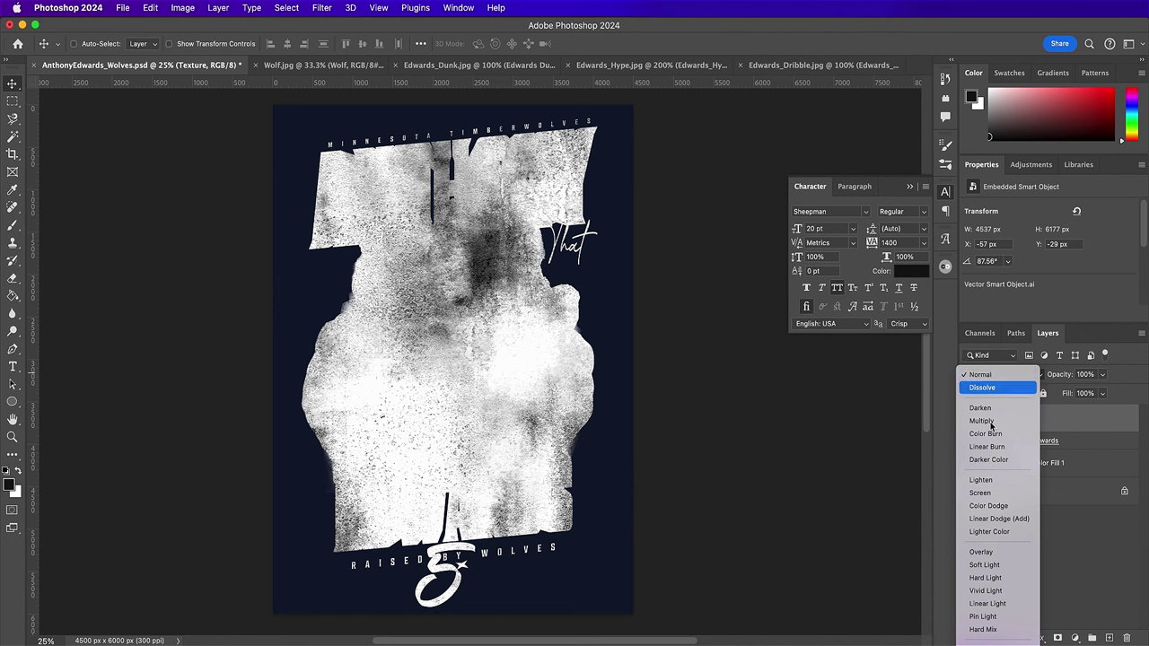
{"action": "left_click", "coordinate": [982, 421]}
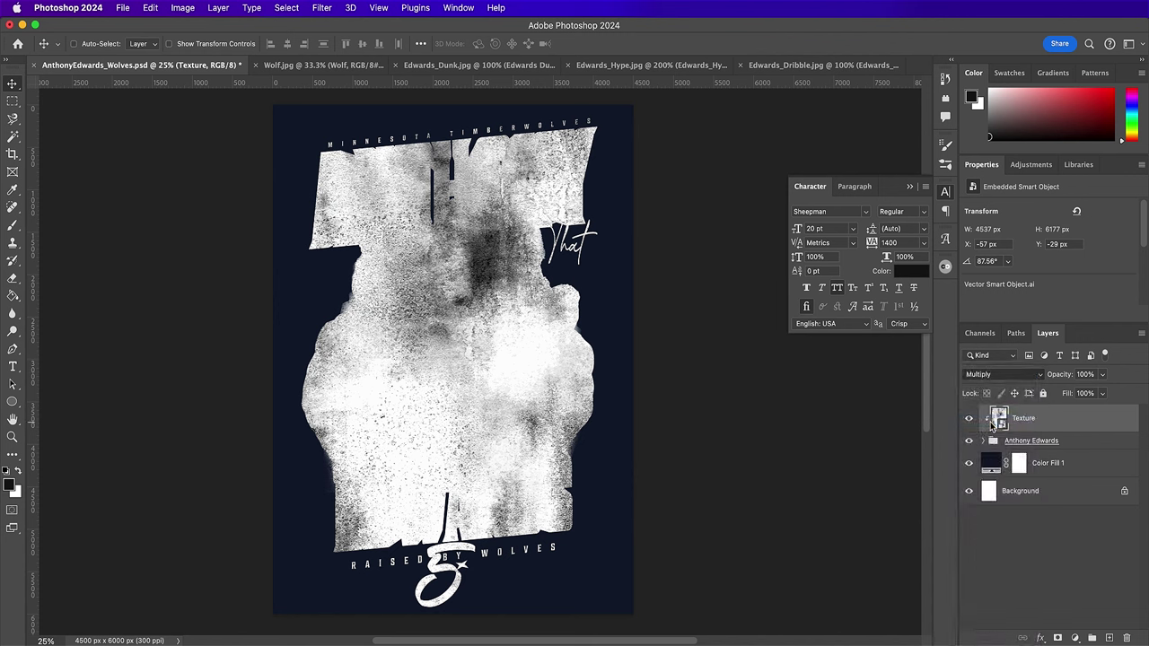
{"action": "left_click", "coordinate": [1084, 374]}
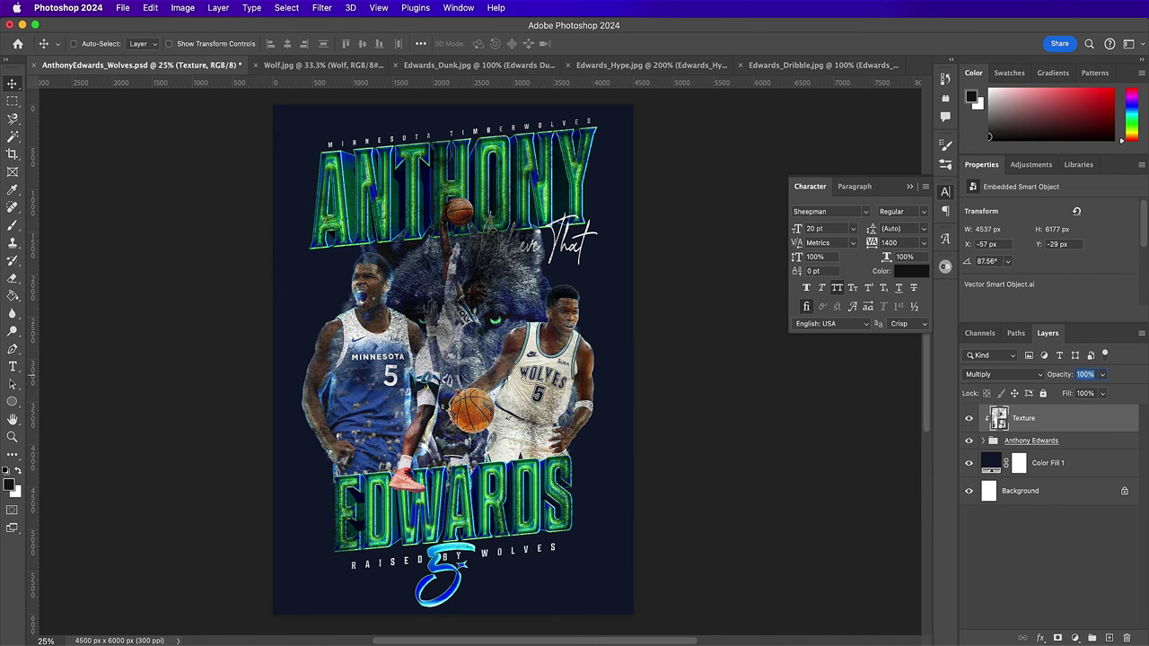
{"action": "type", "text": "50"}
{"action": "left_click", "coordinate": [1090, 425]}
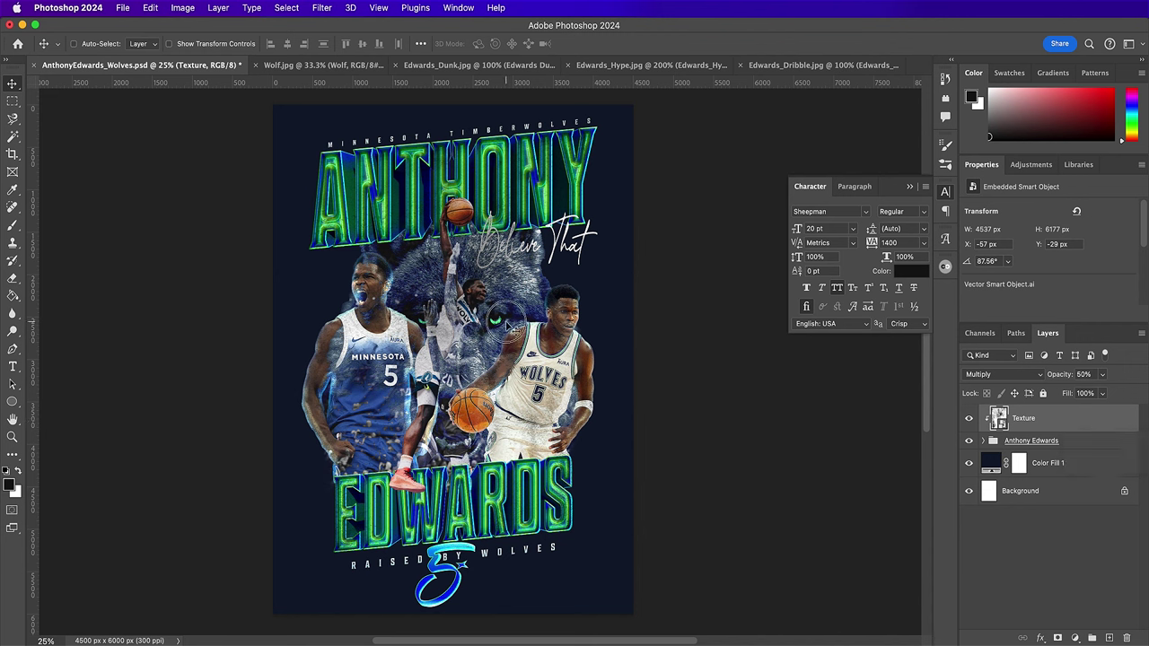
{"action": "left_click_drag", "start_coordinate": [515, 337], "coordinate": [536, 360]}
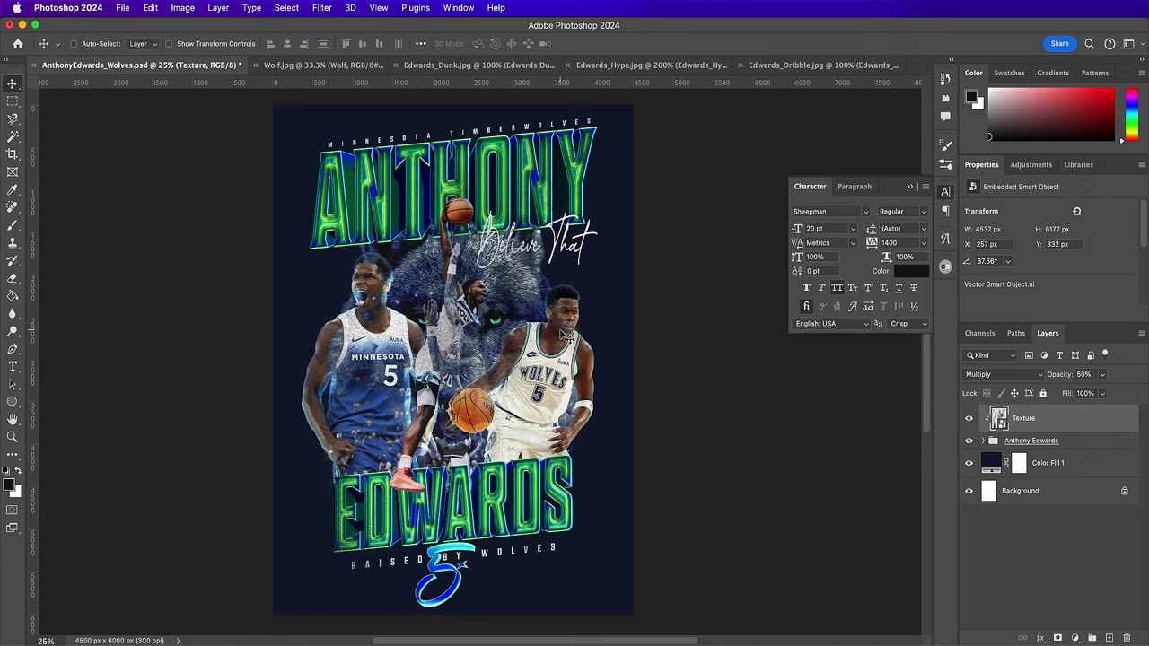
{"action": "left_click", "coordinate": [1082, 374]}
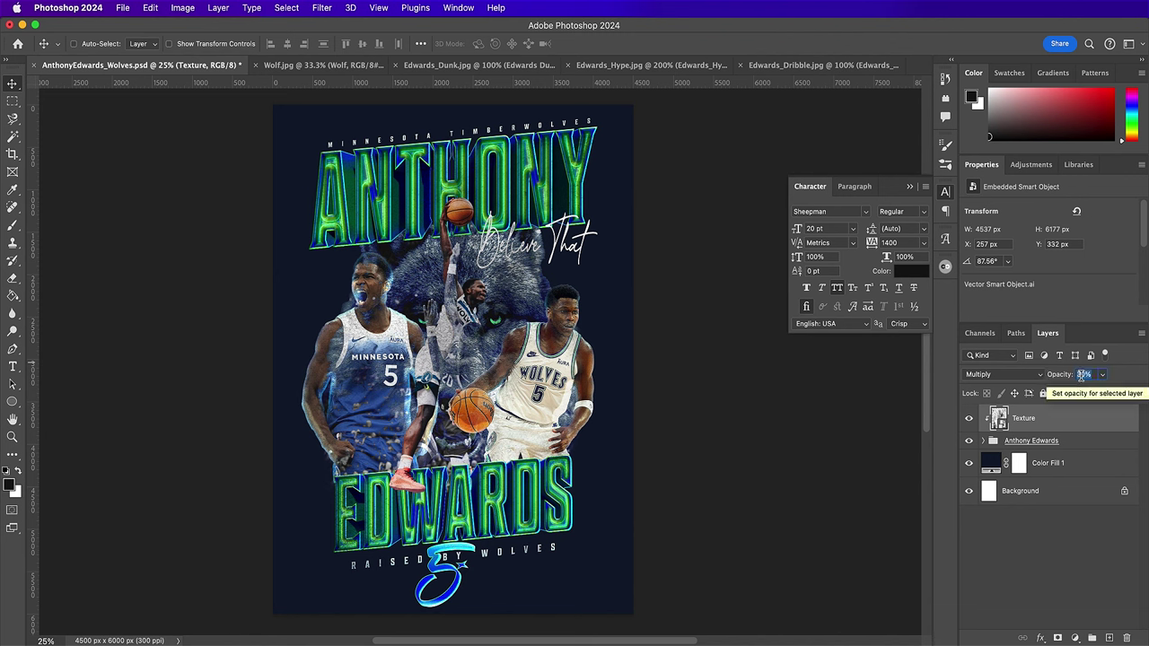
{"action": "key", "text": "Return"}
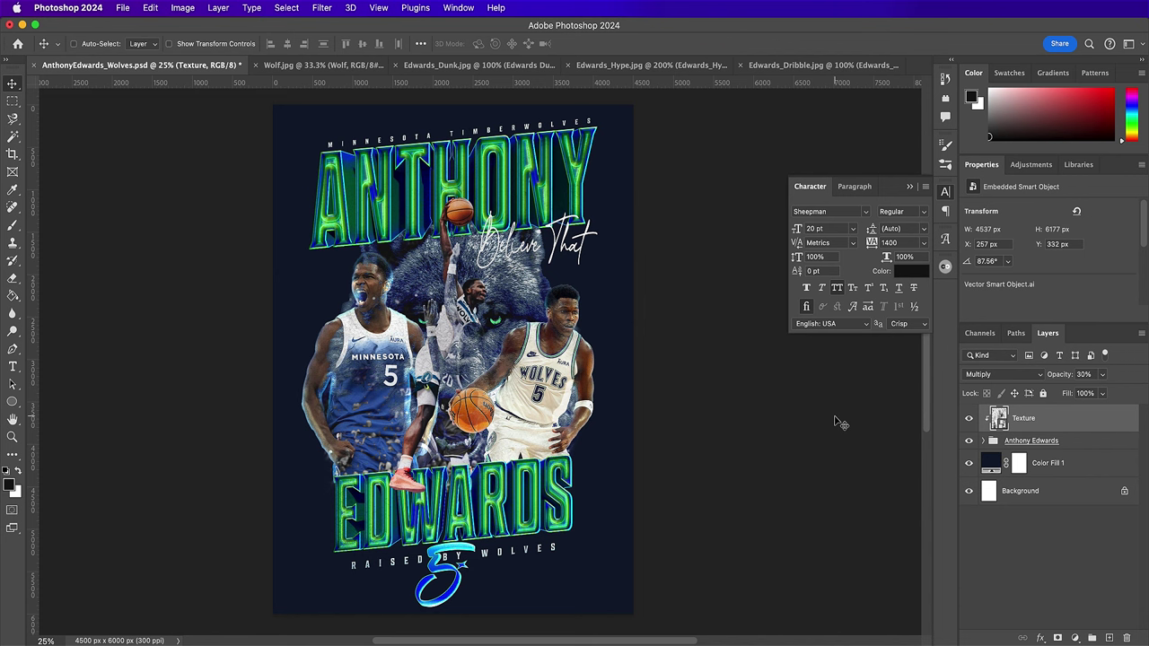
{"action": "left_click", "coordinate": [911, 185]}
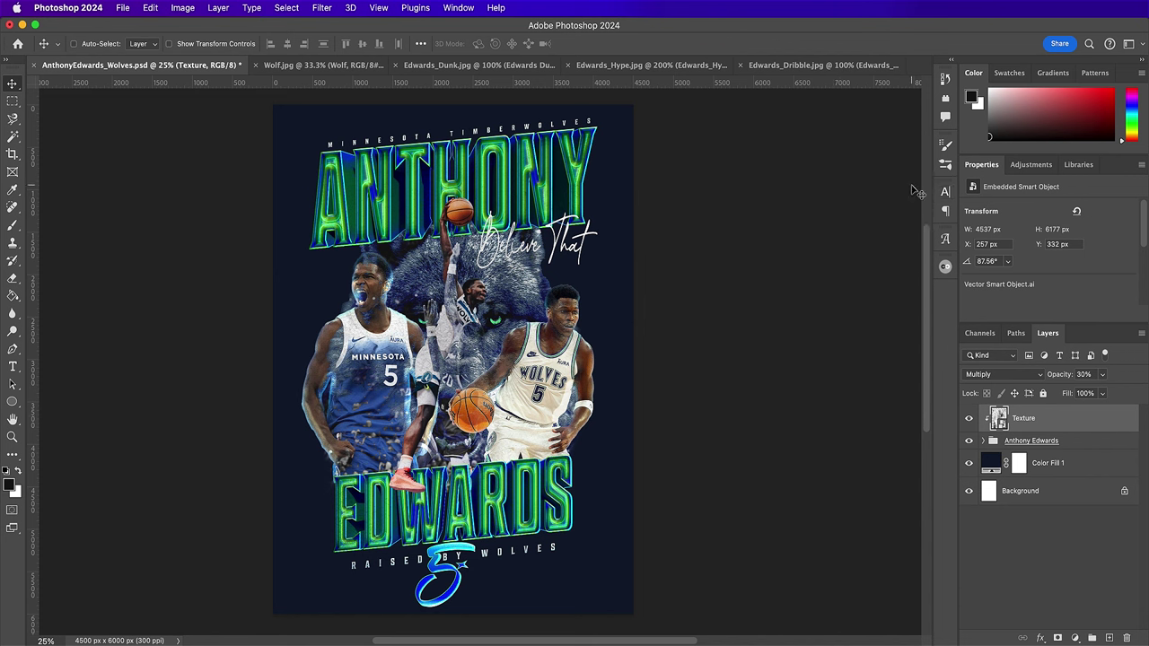